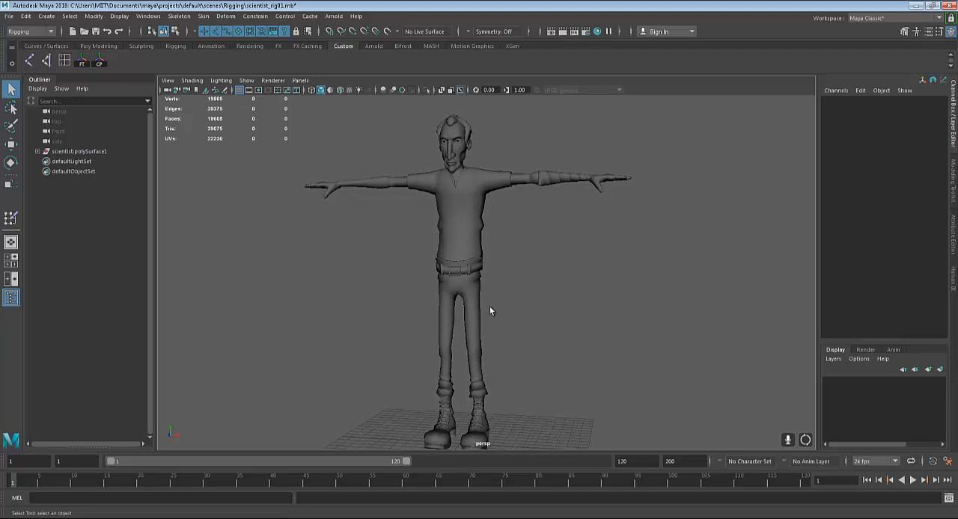
# Examine the T-posed scientist character from the front and side, from head to boots
pyautogui.keyDown('alt'); pyautogui.moveTo(489, 306); pyautogui.dragTo(514, 327); pyautogui.keyUp('alt')
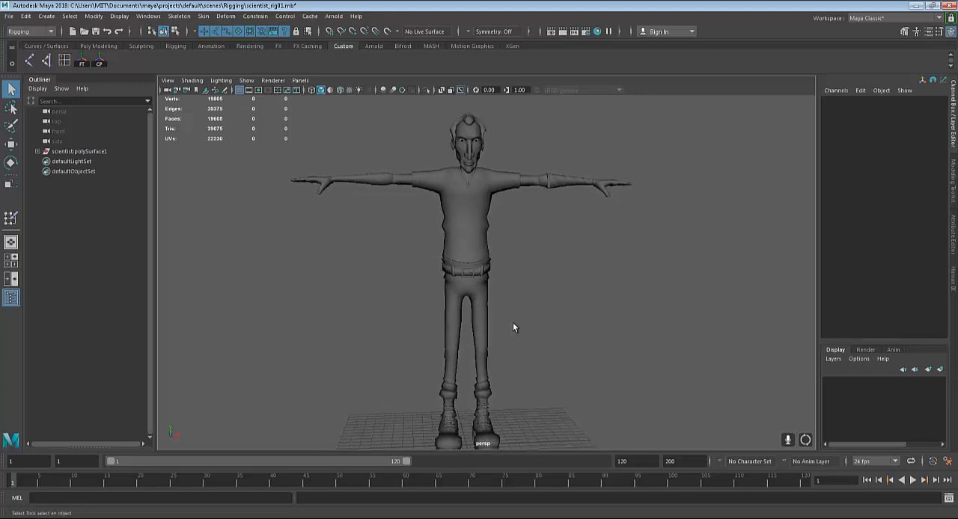
pyautogui.scroll(2, 513, 325)
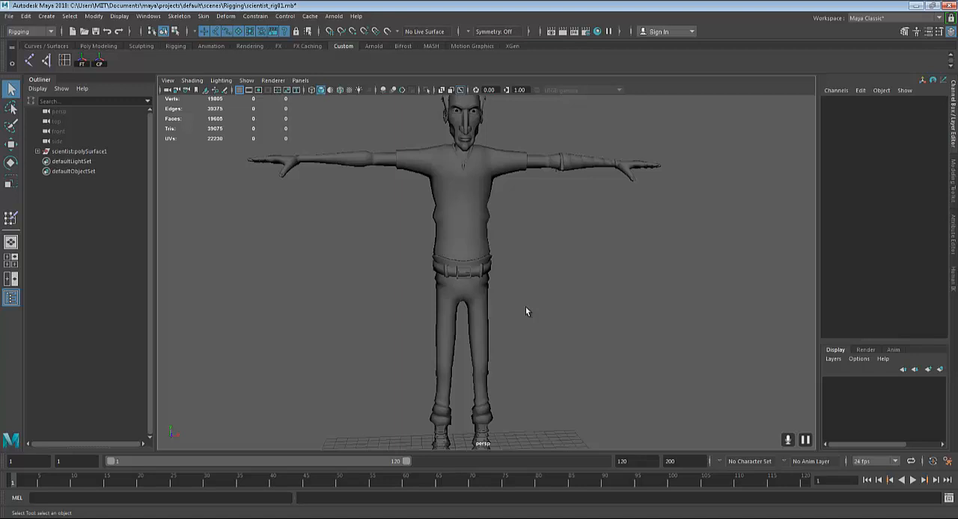
pyautogui.scroll(-2, 525, 307)
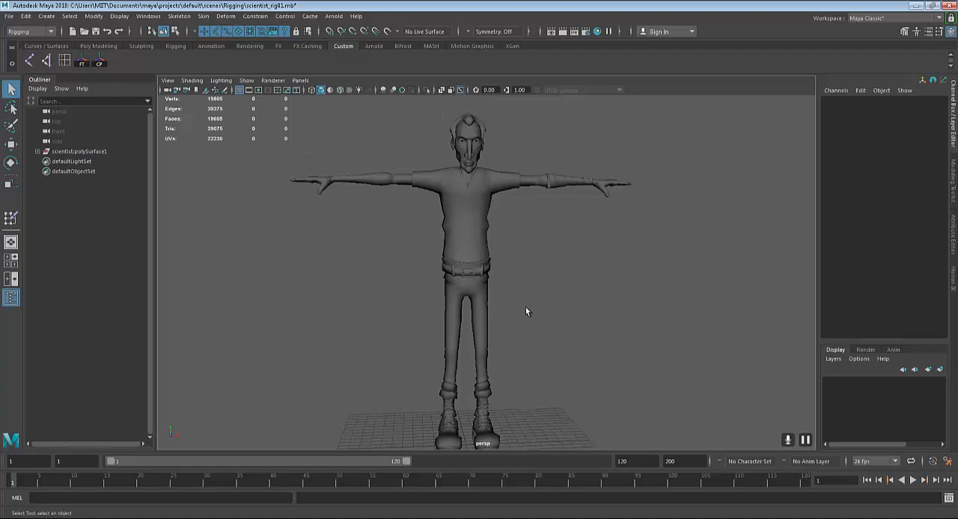
pyautogui.keyDown('alt'); pyautogui.moveTo(536, 295); pyautogui.dragTo(569, 297); pyautogui.keyUp('alt')
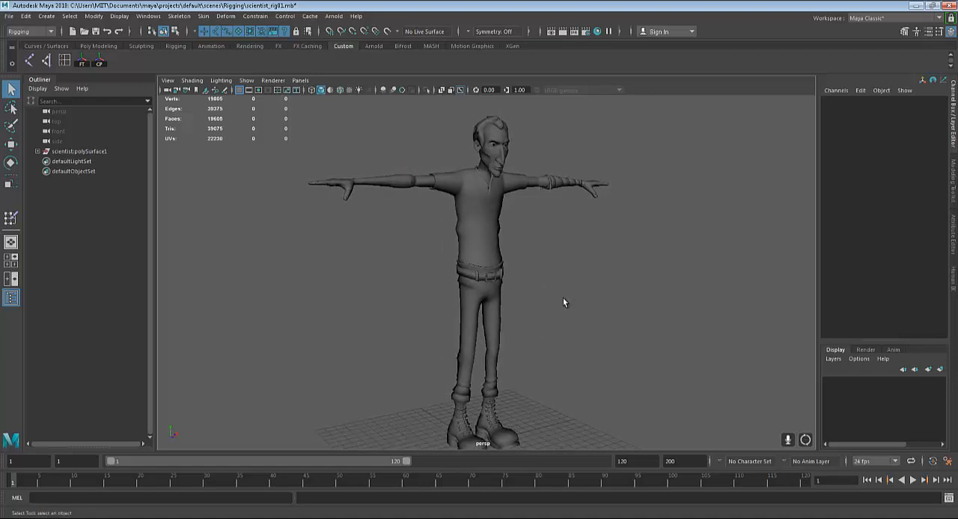
pyautogui.moveTo(540, 296)
pyautogui.keyDown('alt'); pyautogui.mouseDown()
pyautogui.moveTo(559, 289)
pyautogui.moveTo(575, 298)
pyautogui.moveTo(529, 289)
pyautogui.mouseUp(); pyautogui.keyUp('alt')
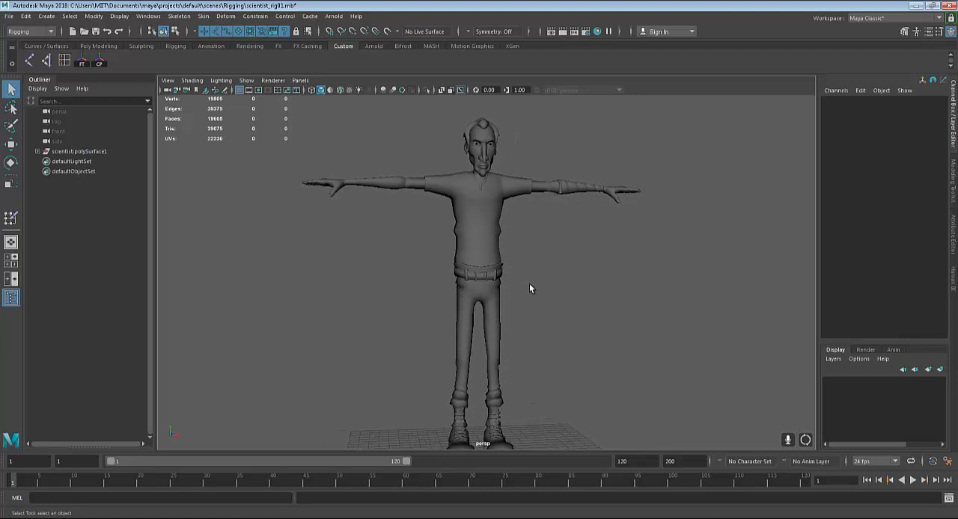
pyautogui.scroll(3, 529, 284)
pyautogui.scroll(-2, 587, 309)
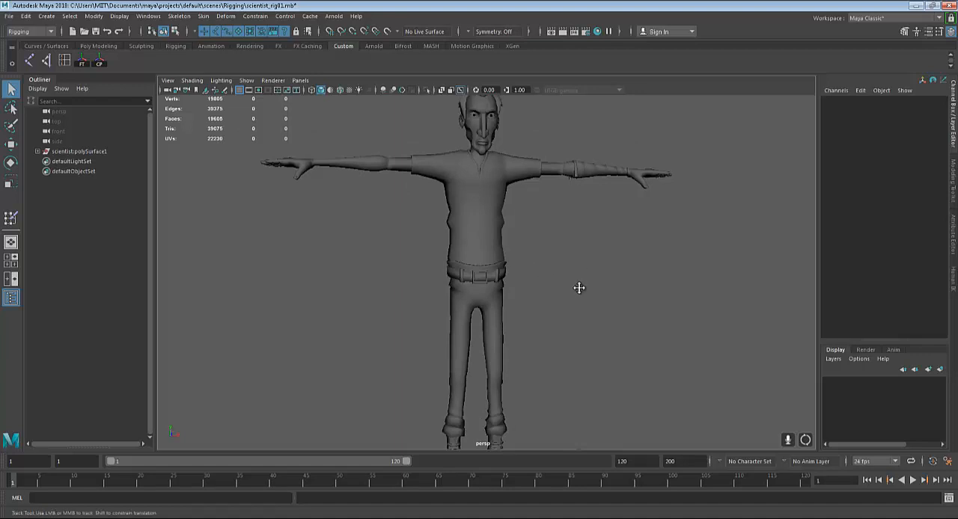
pyautogui.keyDown('alt'); pyautogui.moveTo(577, 287); pyautogui.dragTo(588, 261); pyautogui.keyUp('alt')
pyautogui.scroll(-2, 588, 261)
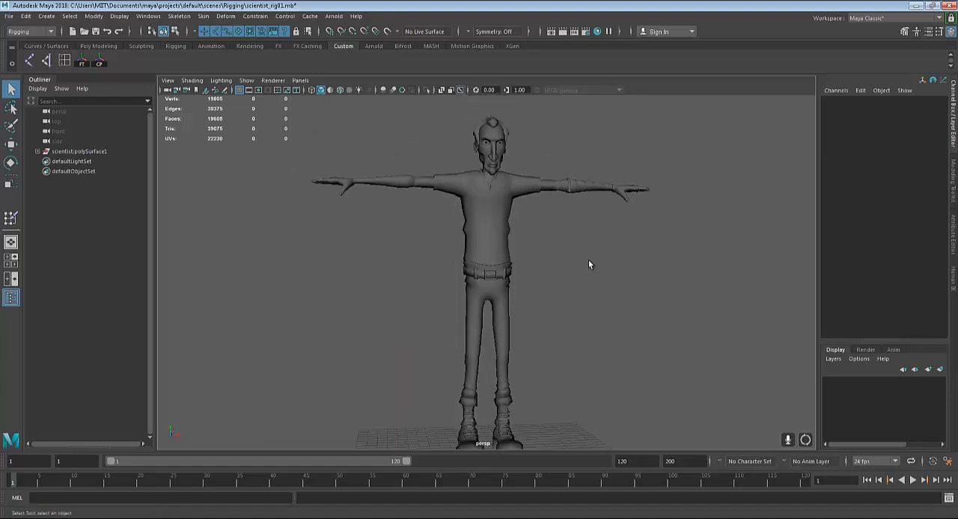
pyautogui.scroll(2, 589, 262)
pyautogui.moveTo(539, 297)
pyautogui.keyDown('alt'); pyautogui.mouseDown()
pyautogui.moveTo(506, 325)
pyautogui.moveTo(547, 285)
pyautogui.moveTo(557, 294)
pyautogui.mouseUp(); pyautogui.keyUp('alt')
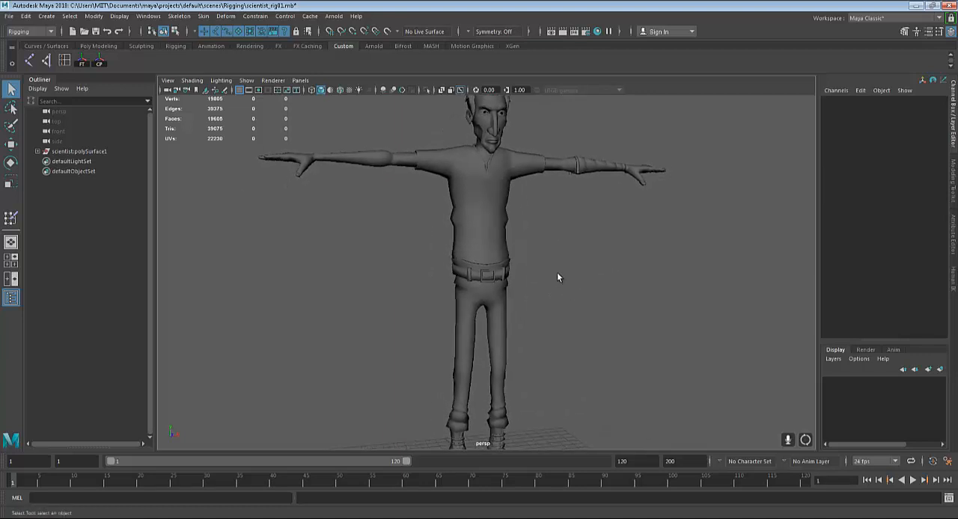
pyautogui.keyDown('alt'); pyautogui.moveTo(564, 278); pyautogui.dragTo(576, 278); pyautogui.keyUp('alt')
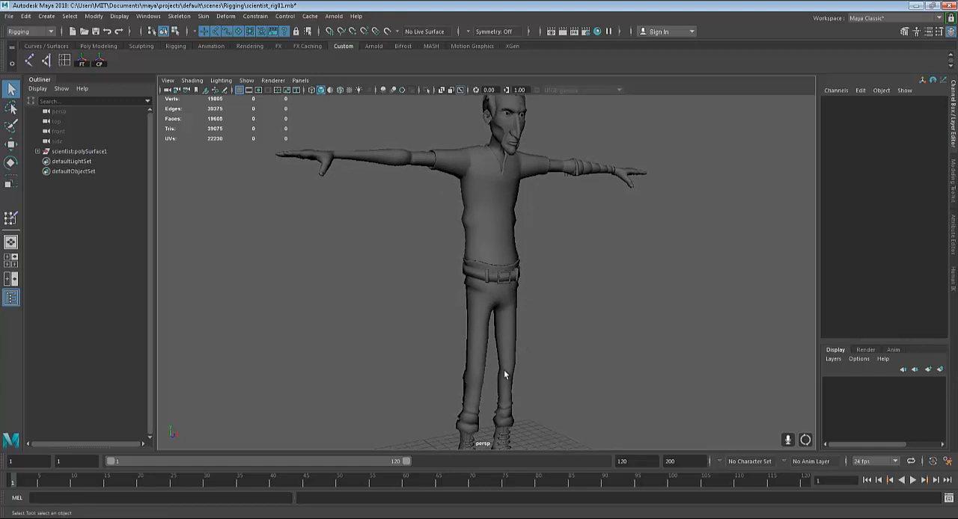
pyautogui.keyDown('alt'); pyautogui.moveTo(496, 333); pyautogui.dragTo(507, 289, button='middle'); pyautogui.keyUp('alt')
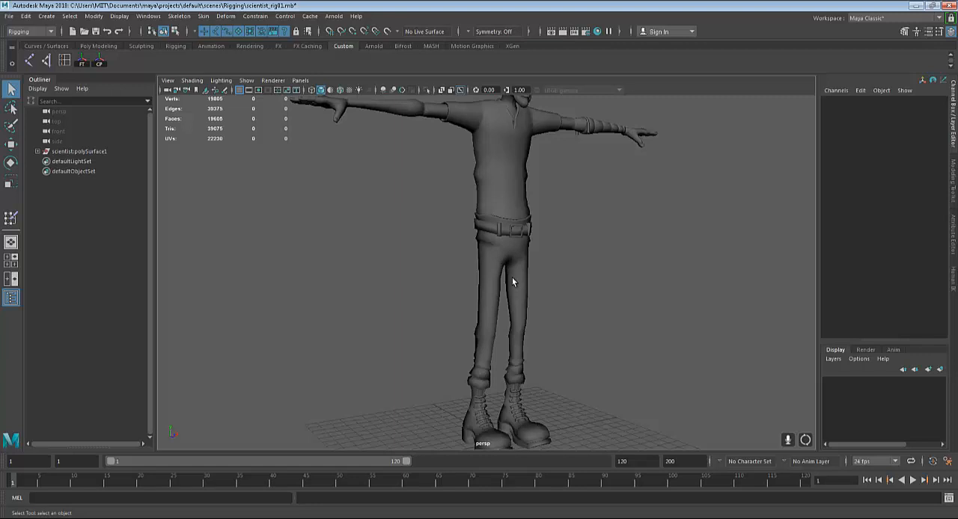
pyautogui.keyDown('alt'); pyautogui.moveTo(526, 259); pyautogui.dragTo(533, 328, button='middle'); pyautogui.keyUp('alt')
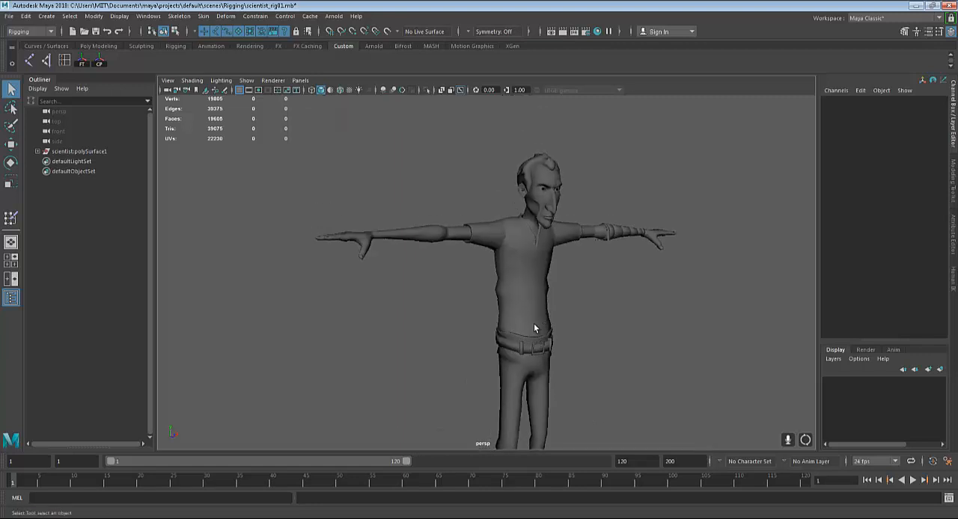
pyautogui.keyDown('alt'); pyautogui.moveTo(521, 311); pyautogui.dragTo(607, 362); pyautogui.keyUp('alt')
pyautogui.keyDown('alt'); pyautogui.moveTo(682, 304); pyautogui.dragTo(652, 297); pyautogui.keyUp('alt')
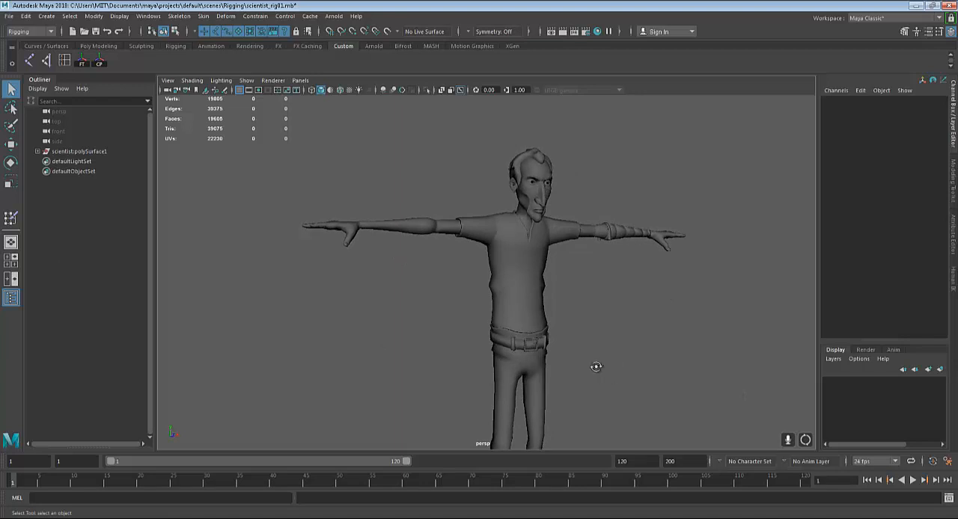
pyautogui.keyDown('alt'); pyautogui.moveTo(595, 367); pyautogui.dragTo(625, 373); pyautogui.keyUp('alt')
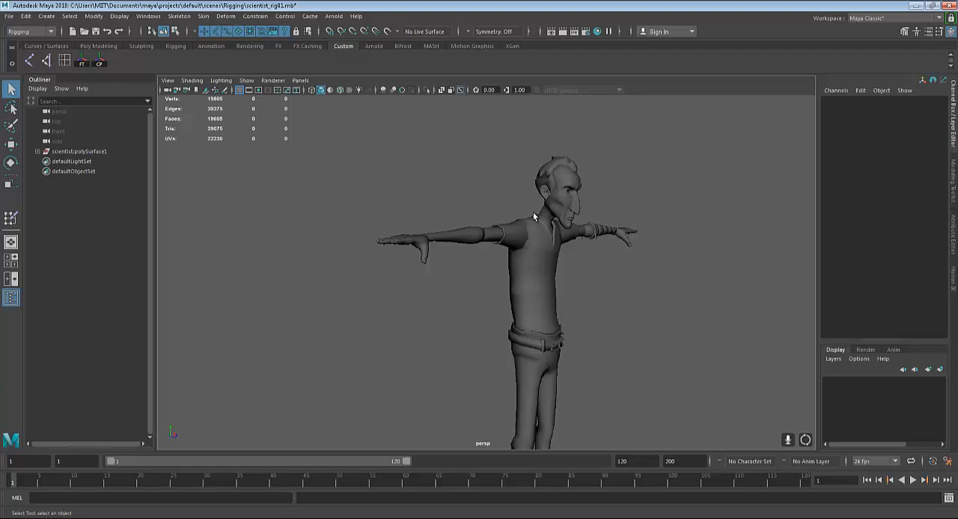
pyautogui.keyDown('alt'); pyautogui.moveTo(533, 213); pyautogui.dragTo(503, 223); pyautogui.keyUp('alt')
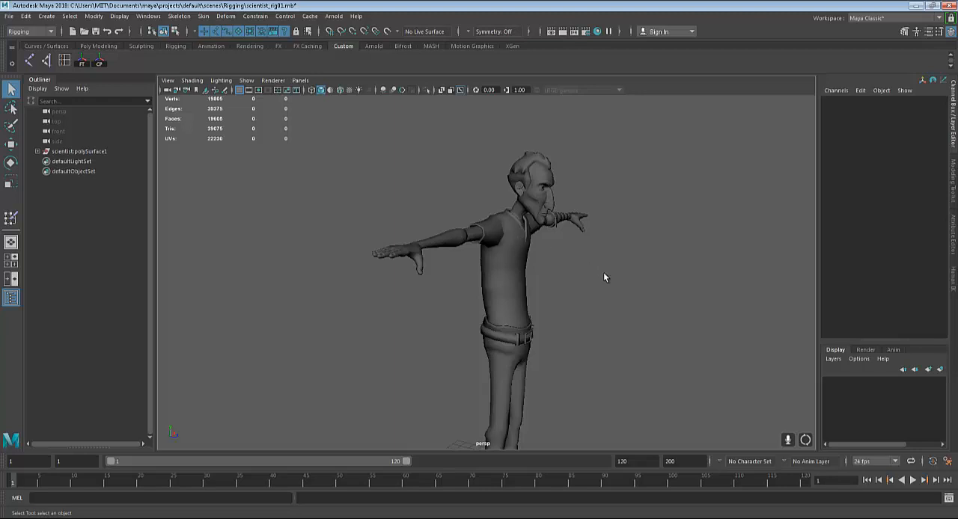
pyautogui.keyDown('alt'); pyautogui.moveTo(622, 334); pyautogui.dragTo(591, 296, button='middle'); pyautogui.keyUp('alt')
pyautogui.keyDown('alt'); pyautogui.moveTo(615, 341); pyautogui.dragTo(538, 338); pyautogui.keyUp('alt')
pyautogui.keyDown('alt'); pyautogui.moveTo(539, 338); pyautogui.dragTo(539, 296, button='middle'); pyautogui.keyUp('alt')
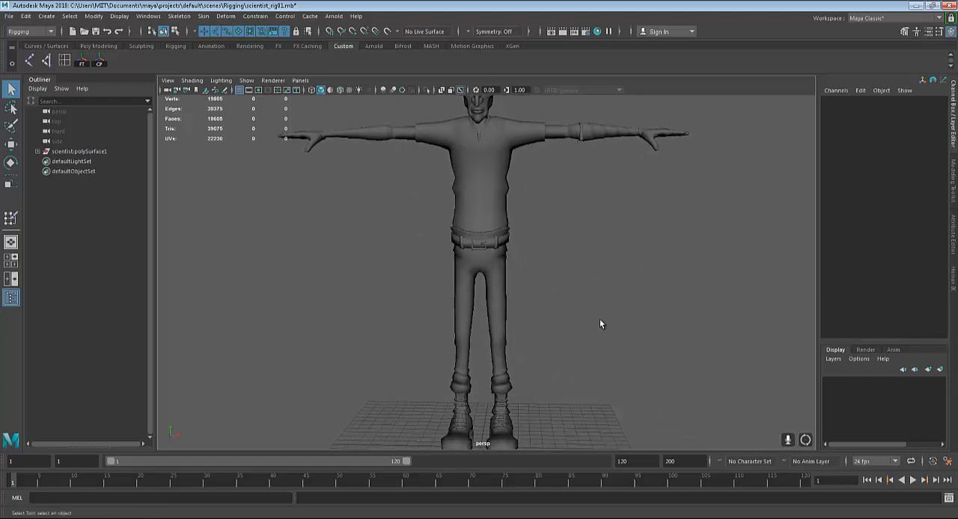
pyautogui.keyDown('alt'); pyautogui.moveTo(600, 318); pyautogui.dragTo(642, 318); pyautogui.keyUp('alt')
pyautogui.scroll(-5, 644, 318)
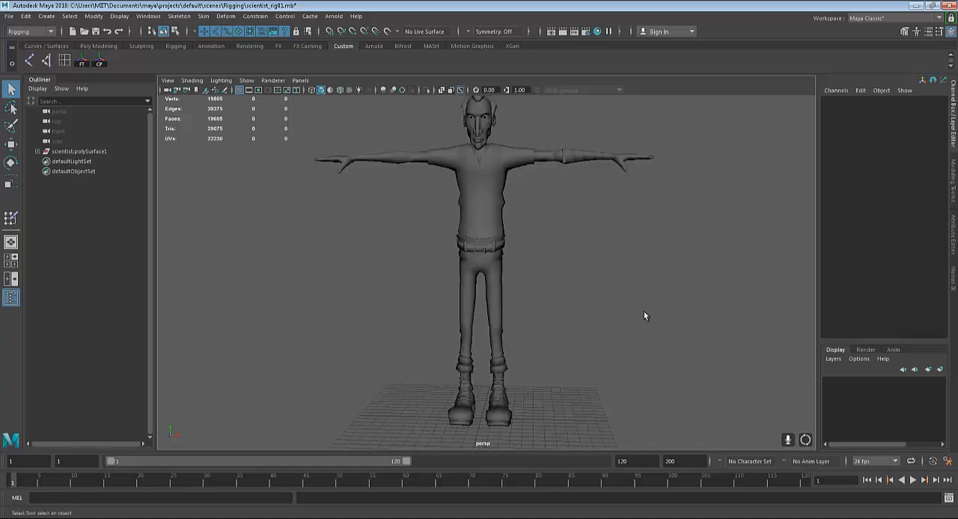
pyautogui.keyDown('alt'); pyautogui.moveTo(654, 321); pyautogui.dragTo(596, 318); pyautogui.keyUp('alt')
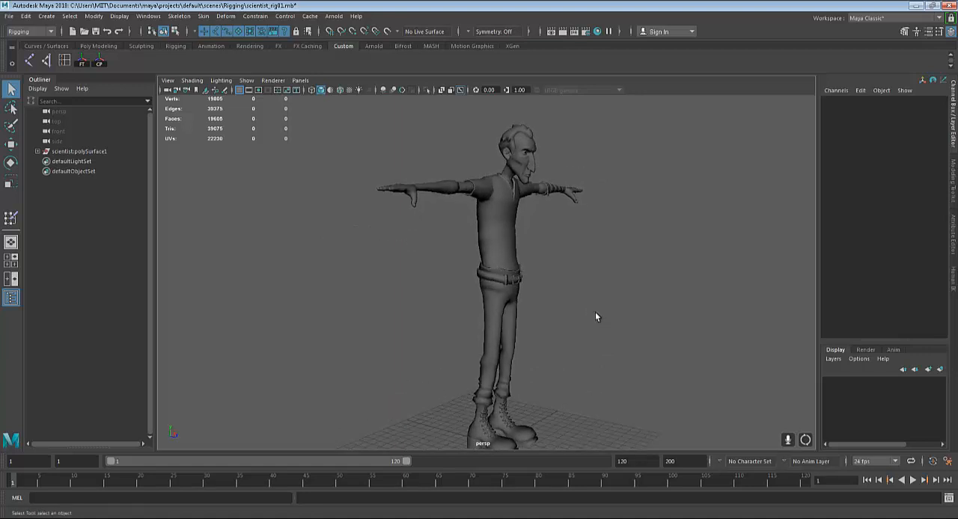
pyautogui.scroll(-2, 597, 318)
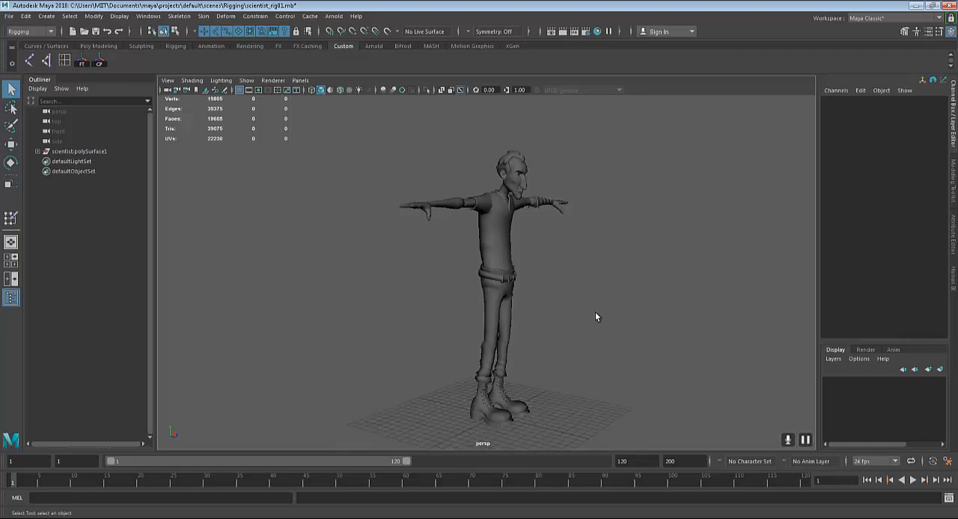
pyautogui.keyDown('alt'); pyautogui.moveTo(594, 317); pyautogui.dragTo(533, 293); pyautogui.keyUp('alt')
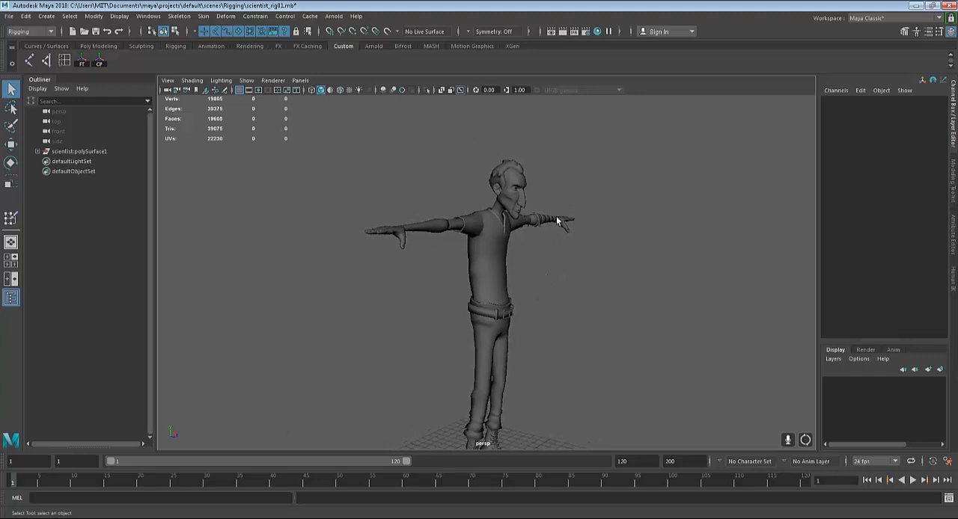
pyautogui.keyDown('alt'); pyautogui.moveTo(572, 229); pyautogui.dragTo(537, 226); pyautogui.keyUp('alt')
pyautogui.keyDown('alt'); pyautogui.moveTo(540, 238); pyautogui.dragTo(599, 208, button='middle'); pyautogui.keyUp('alt')
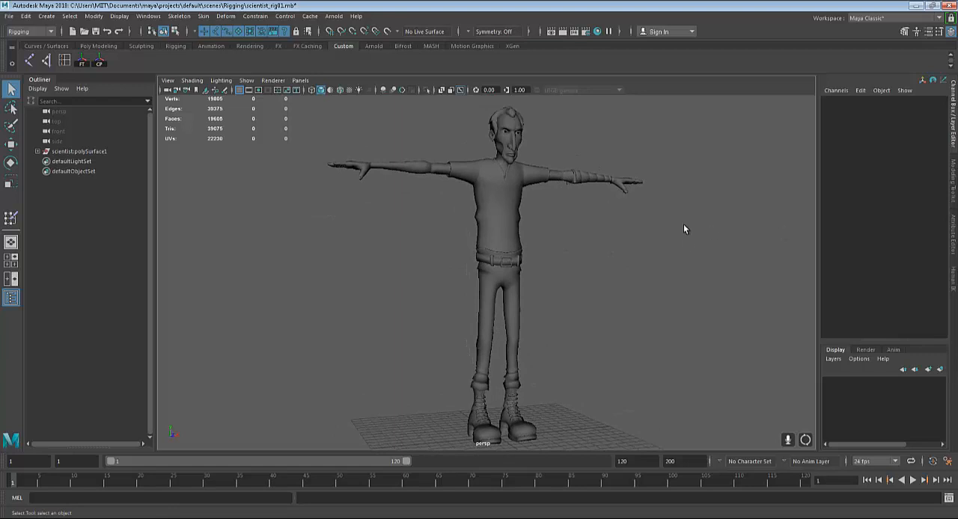
pyautogui.keyDown('alt'); pyautogui.moveTo(683, 225); pyautogui.dragTo(658, 281); pyautogui.keyUp('alt')
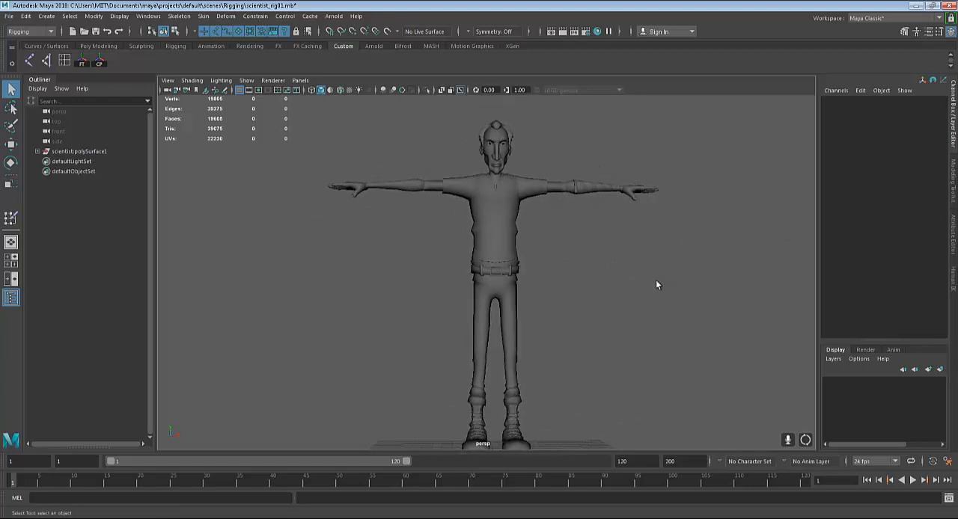
pyautogui.scroll(-3, 655, 279)
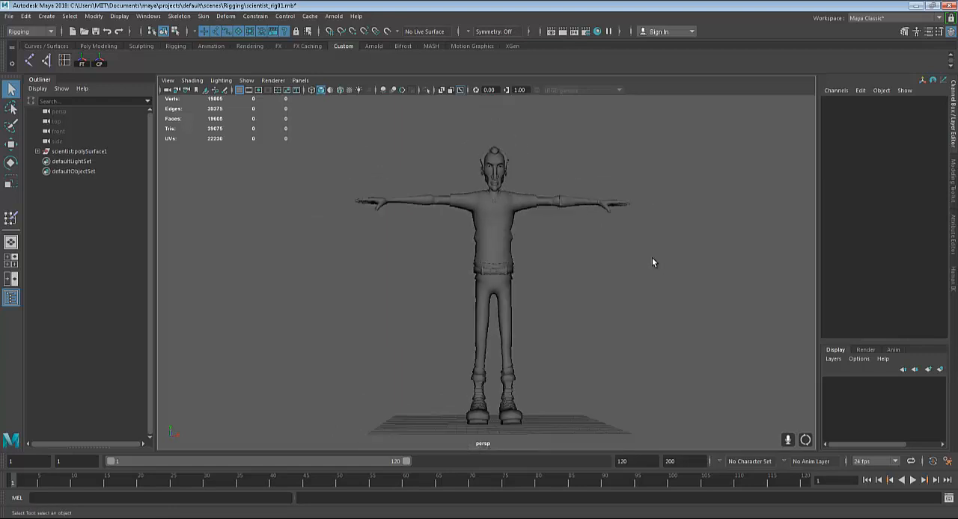
# Select the whole scientist:polySurface1 group, followed by only the character's face mesh
pyautogui.click(77, 151)
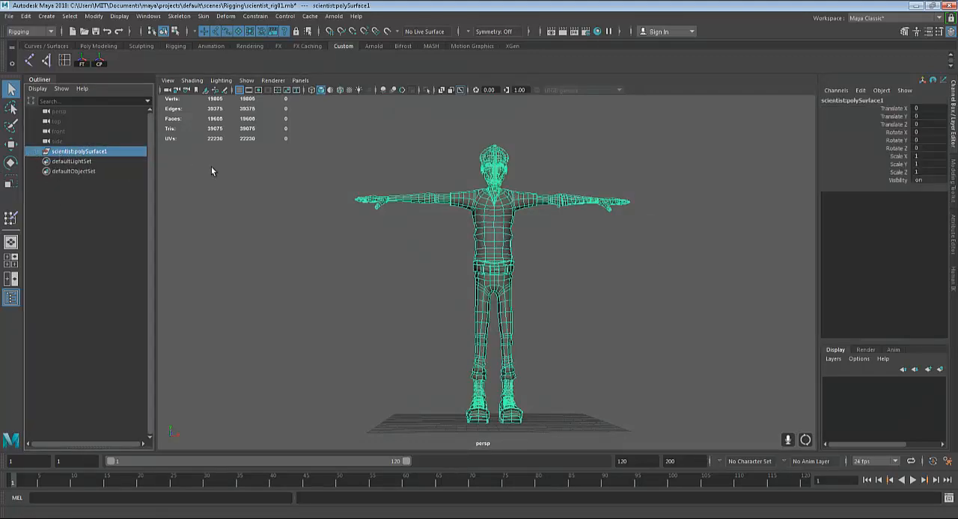
pyautogui.keyDown('alt'); pyautogui.moveTo(384, 202); pyautogui.dragTo(399, 274, button='middle'); pyautogui.keyUp('alt')
pyautogui.scroll(8, 571, 207)
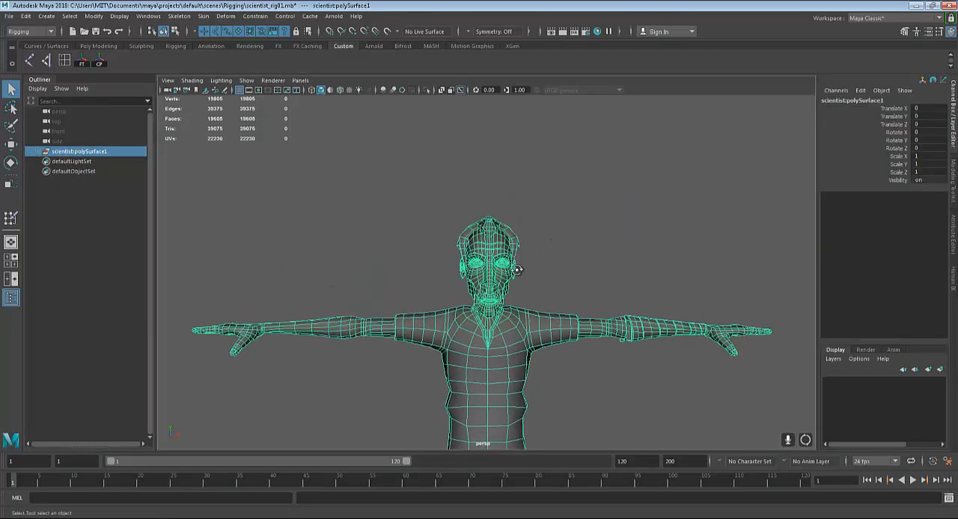
pyautogui.click(527, 263)
pyautogui.scroll(-5, 529, 263)
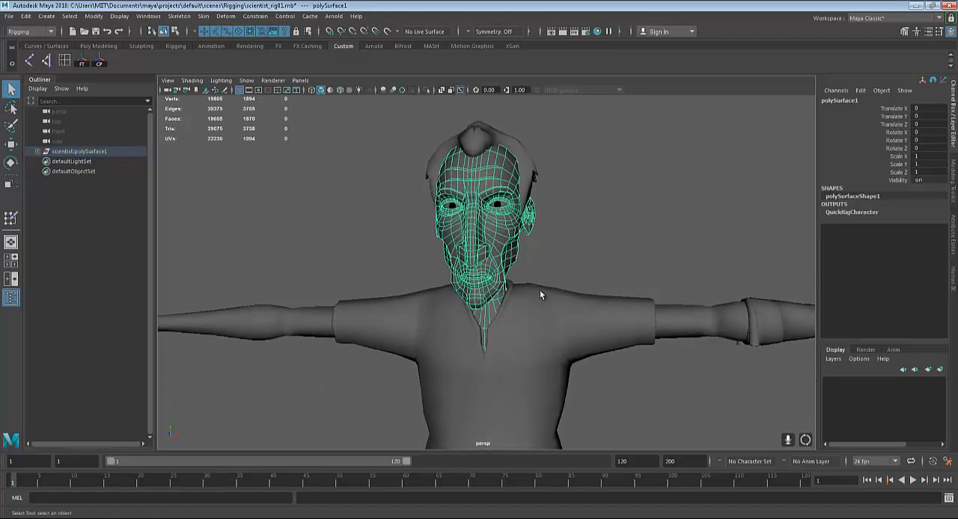
# Inspect the face mesh in wireframe display from several angles and return to shaded display
pyautogui.press('4')
pyautogui.keyDown('alt'); pyautogui.moveTo(536, 301); pyautogui.dragTo(584, 271); pyautogui.keyUp('alt')
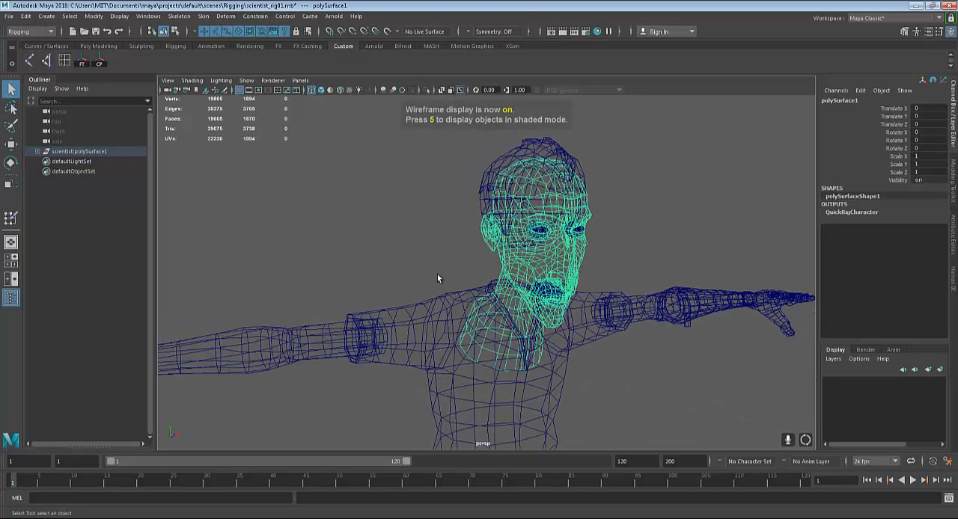
pyautogui.keyDown('alt'); pyautogui.moveTo(505, 294); pyautogui.dragTo(504, 288, button='middle'); pyautogui.keyUp('alt')
pyautogui.keyDown('alt'); pyautogui.moveTo(663, 304); pyautogui.dragTo(605, 316); pyautogui.keyUp('alt')
pyautogui.press('5')
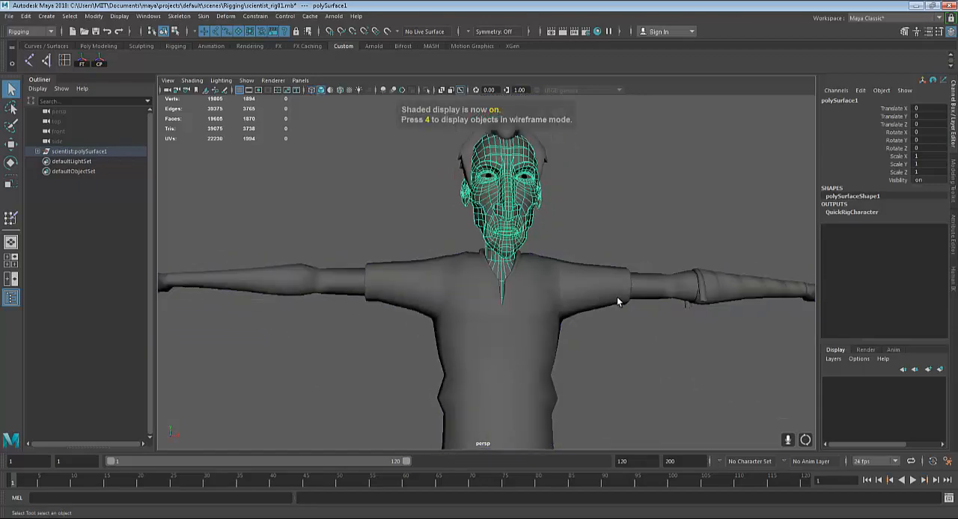
# Select the character's left arm mesh and the shirt mesh in wireframe display, then restore shaded display
pyautogui.press('4')
pyautogui.moveTo(634, 309)
pyautogui.keyDown('alt'); pyautogui.mouseDown(button='middle')
pyautogui.moveTo(558, 318)
pyautogui.moveTo(558, 274)
pyautogui.mouseUp(button='middle'); pyautogui.keyUp('alt')
pyautogui.click(633, 288)
pyautogui.scroll(-2, 519, 297)
pyautogui.keyDown('alt'); pyautogui.moveTo(519, 297); pyautogui.dragTo(523, 279, button='middle'); pyautogui.keyUp('alt')
pyautogui.keyDown('alt'); pyautogui.moveTo(523, 280); pyautogui.dragTo(499, 311); pyautogui.keyUp('alt')
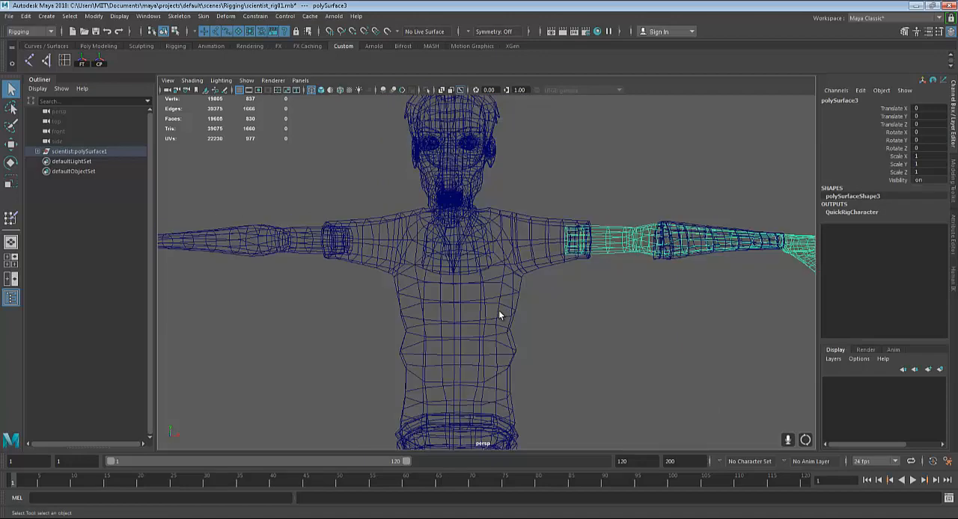
pyautogui.click(499, 309)
pyautogui.press('5')
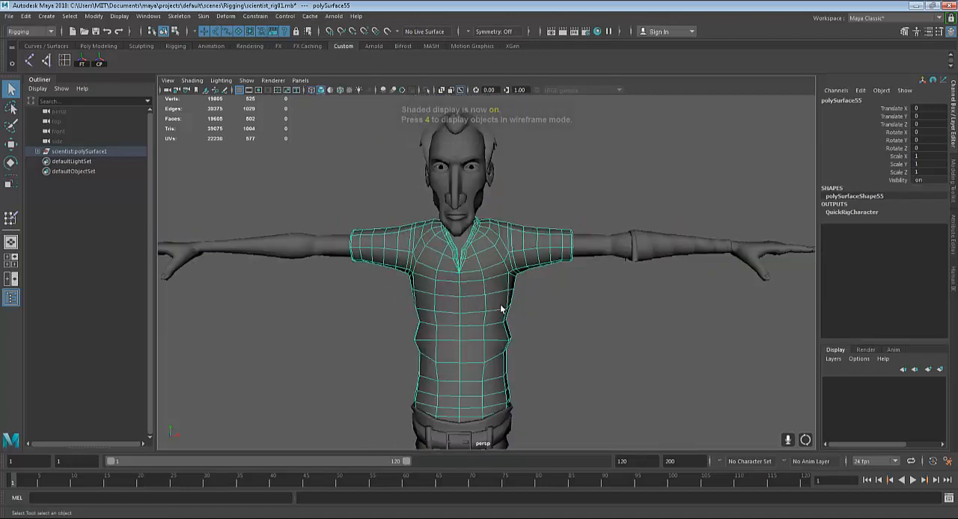
# Check the shirt and the left arm as separate meshes by selecting each one in shaded display
pyautogui.click(596, 325)
pyautogui.click(471, 306)
pyautogui.click(598, 253)
pyautogui.scroll(-2, 579, 288)
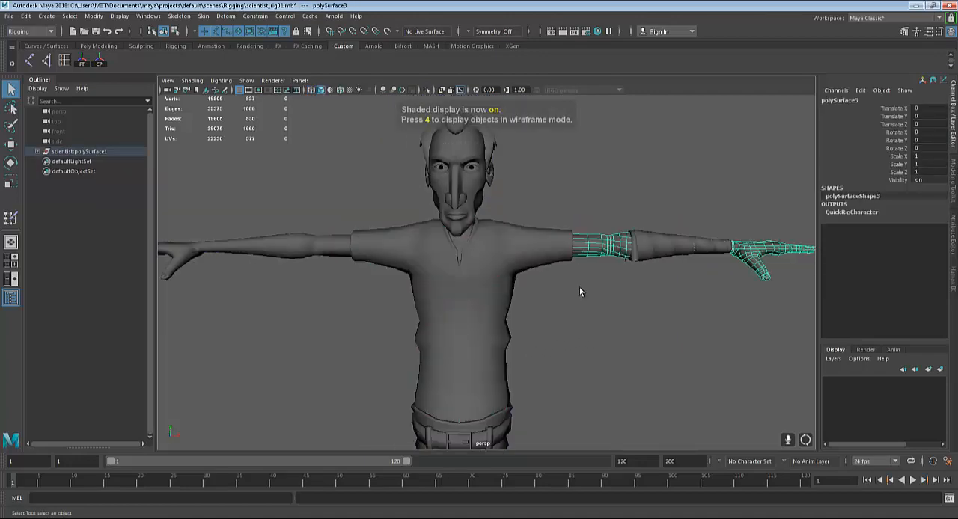
# Move the shirt mesh 17.62 units along X away from the body and inspect the separated parts
pyautogui.click(494, 299)
pyautogui.scroll(-1, 490, 297)
pyautogui.press('w')
pyautogui.scroll(-3, 508, 322)
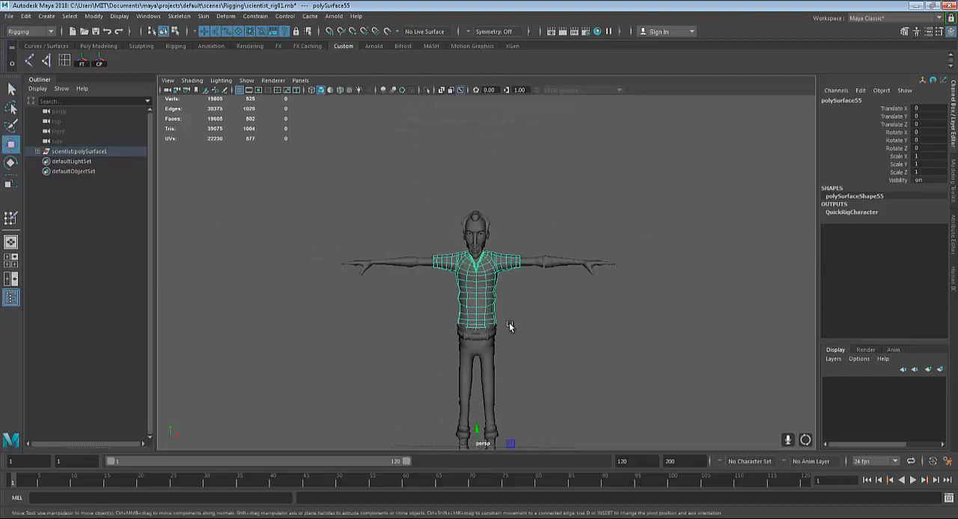
pyautogui.keyDown('alt'); pyautogui.moveTo(508, 322); pyautogui.dragTo(508, 275, button='middle'); pyautogui.keyUp('alt')
pyautogui.moveTo(507, 425); pyautogui.dragTo(662, 427)
pyautogui.scroll(3, 532, 299)
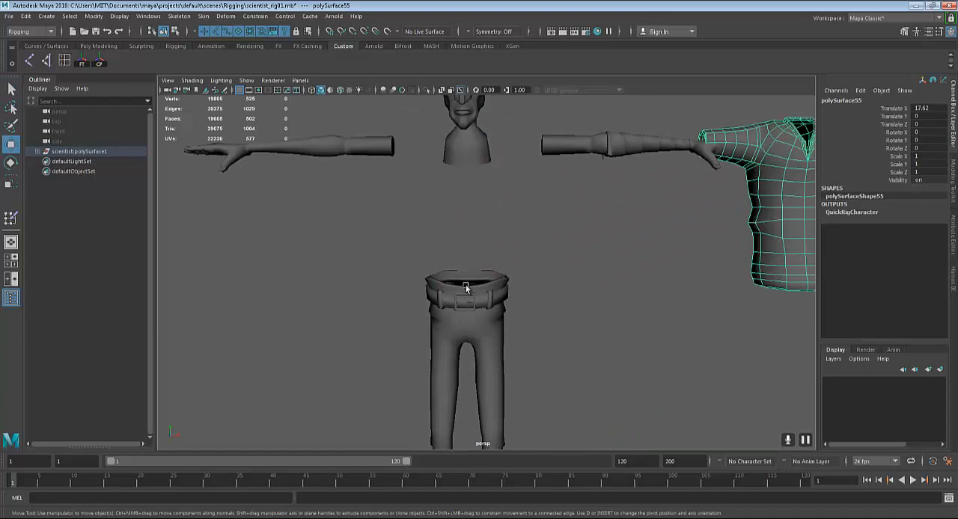
pyautogui.keyDown('alt'); pyautogui.moveTo(538, 160); pyautogui.dragTo(547, 251, button='middle'); pyautogui.keyUp('alt')
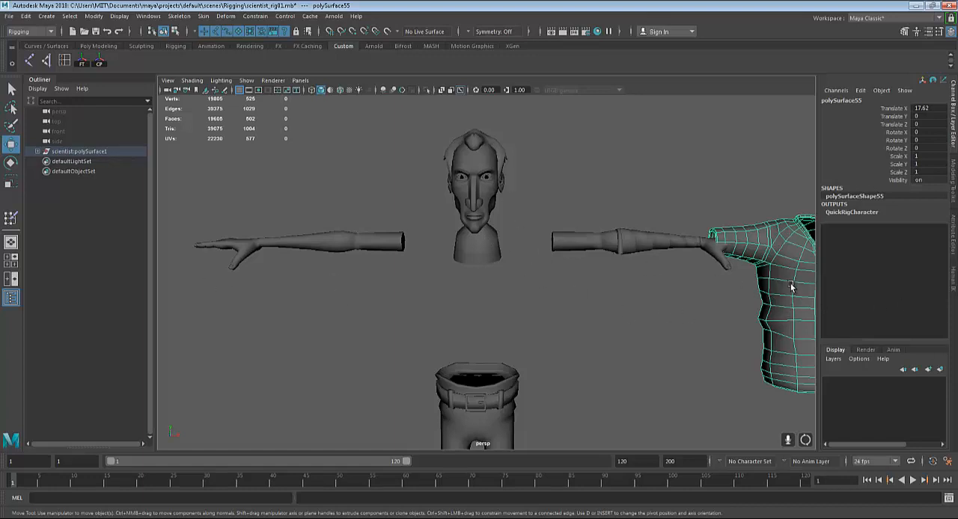
pyautogui.keyDown('alt'); pyautogui.moveTo(793, 286); pyautogui.dragTo(738, 272, button='right'); pyautogui.keyUp('alt')
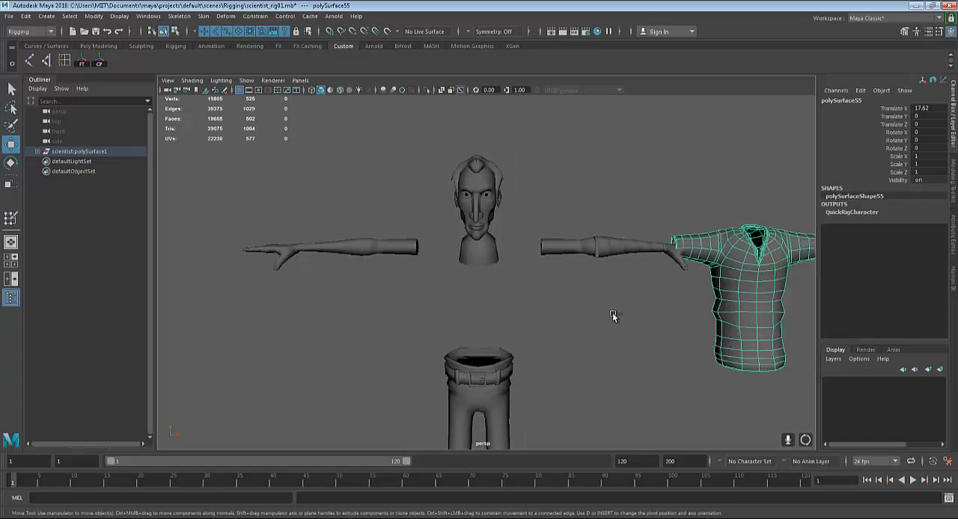
# Undo the shirt mesh's move
pyautogui.hotkey('ctrl', 'z')
pyautogui.keyDown('alt'); pyautogui.moveTo(570, 318); pyautogui.dragTo(556, 262); pyautogui.keyUp('alt')
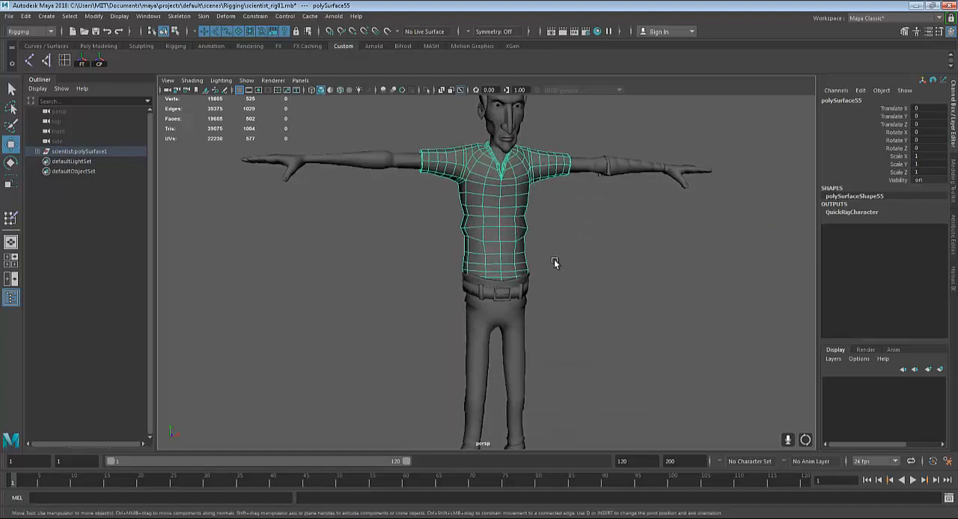
# Select the character's trousers mesh to check it as a separate piece from the shirt and belt
pyautogui.keyDown('alt'); pyautogui.moveTo(514, 344); pyautogui.dragTo(532, 338); pyautogui.keyUp('alt')
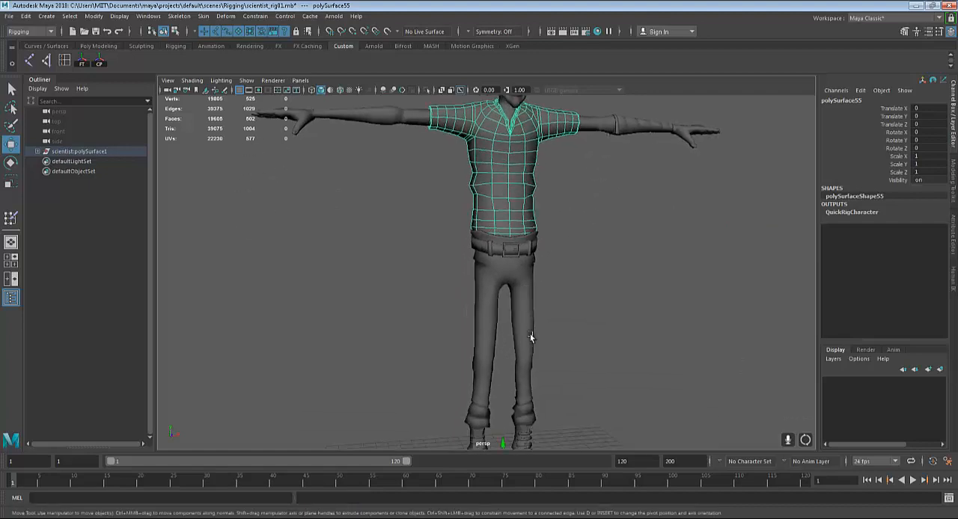
pyautogui.click(500, 263)
pyautogui.click(507, 191)
pyautogui.click(468, 335)
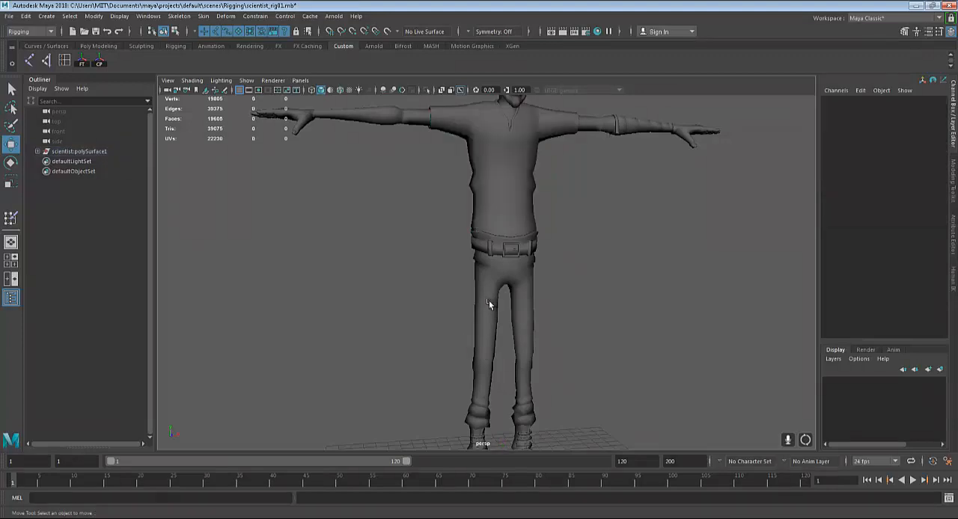
pyautogui.click(490, 301)
pyautogui.click(508, 228)
pyautogui.keyDown('alt'); pyautogui.moveTo(468, 361); pyautogui.dragTo(484, 314, button='middle'); pyautogui.keyUp('alt')
pyautogui.click(502, 318)
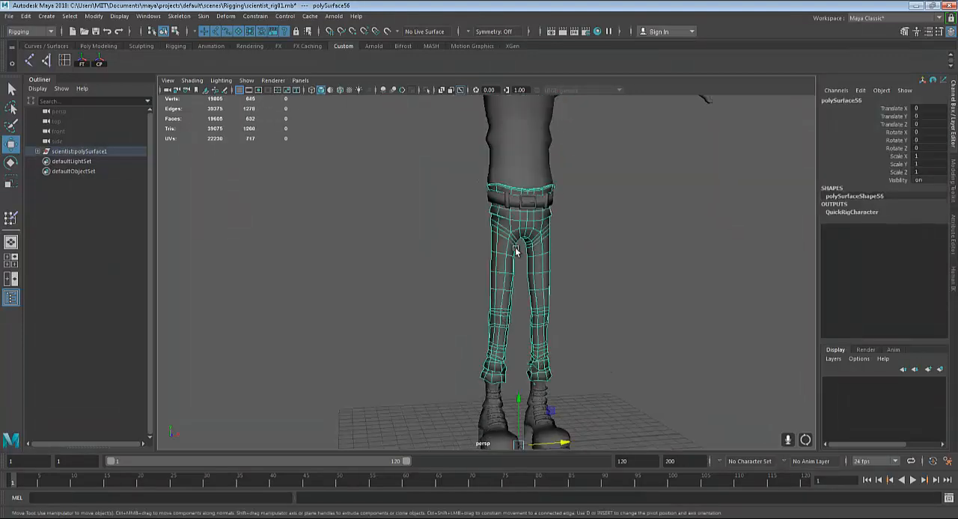
# Move the shirt mesh along X away from the body to expose the parts beneath, then undo the move
pyautogui.keyDown('alt'); pyautogui.moveTo(520, 210); pyautogui.dragTo(532, 339, button='middle'); pyautogui.keyUp('alt')
pyautogui.keyDown('alt'); pyautogui.moveTo(532, 340); pyautogui.dragTo(605, 307, button='right'); pyautogui.keyUp('alt')
pyautogui.keyDown('alt'); pyautogui.moveTo(605, 307); pyautogui.dragTo(560, 359); pyautogui.keyUp('alt')
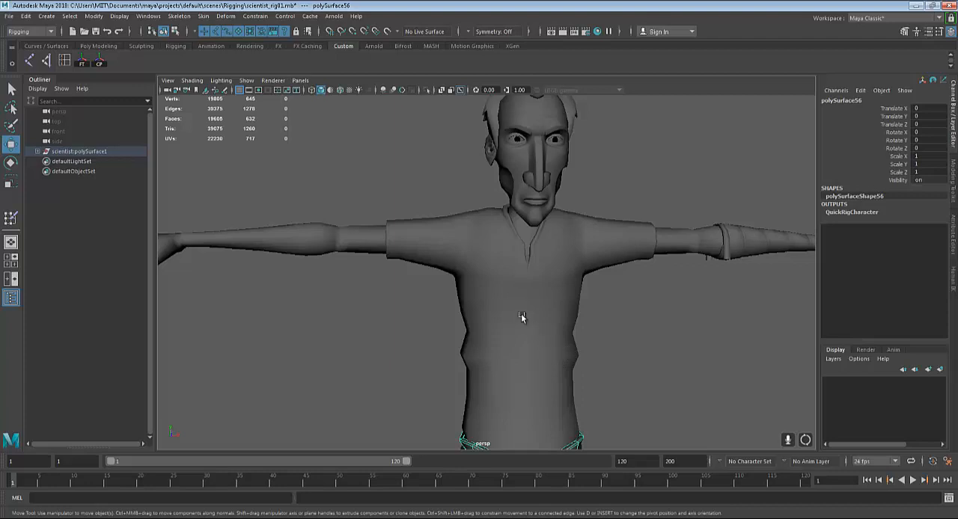
pyautogui.keyDown('alt'); pyautogui.moveTo(541, 328); pyautogui.dragTo(544, 332); pyautogui.keyUp('alt')
pyautogui.click(552, 302)
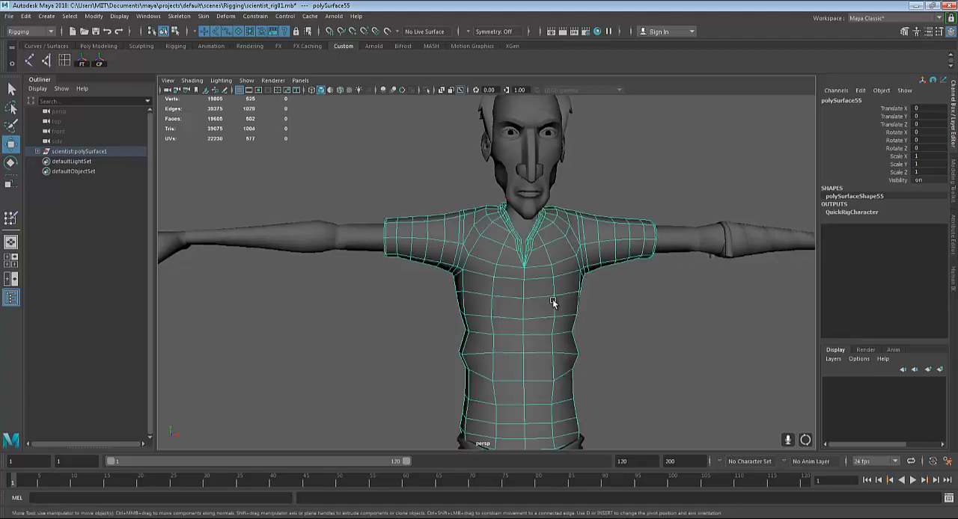
pyautogui.scroll(-6, 554, 311)
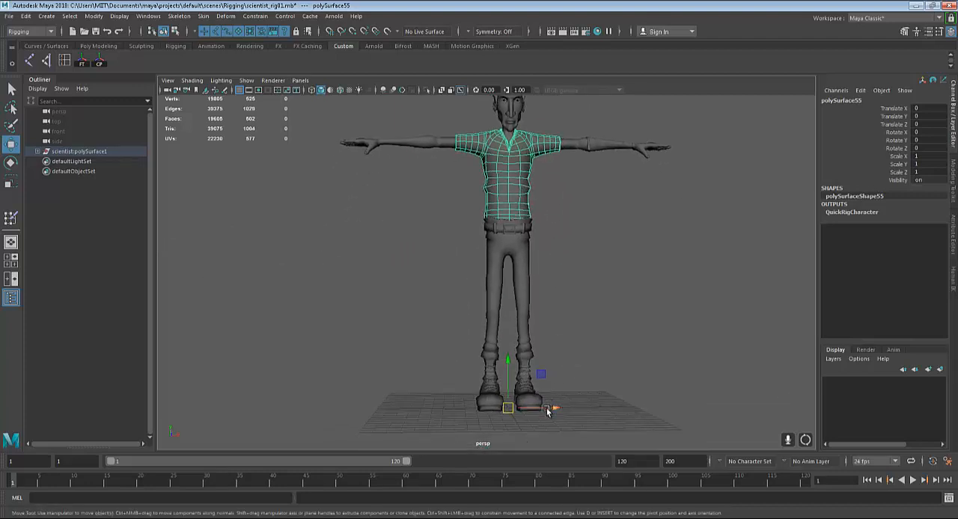
pyautogui.moveTo(549, 407); pyautogui.dragTo(614, 408)
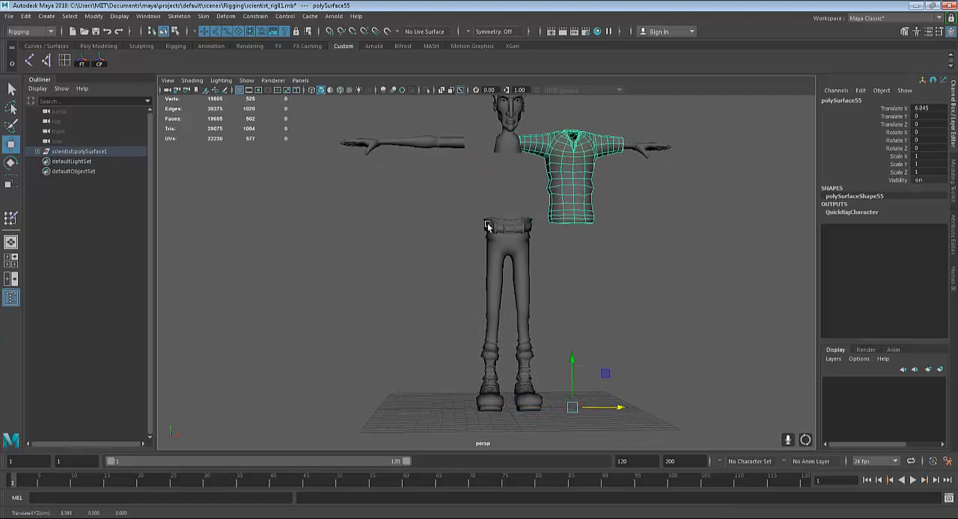
pyautogui.hotkey('ctrl', 'z')
pyautogui.scroll(5, 570, 285)
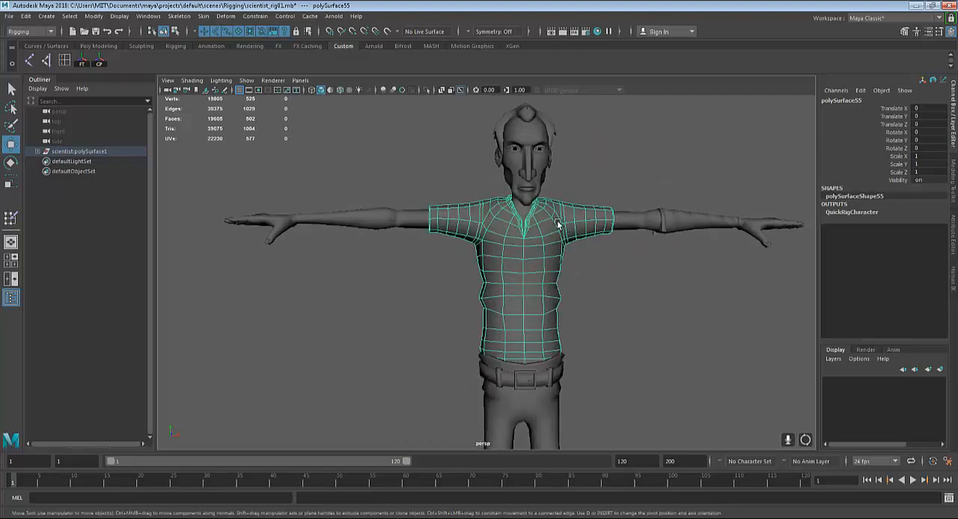
# Switch to wireframe display and select the mouth mesh, then the left arm mesh at the sleeve opening
pyautogui.press('4')
pyautogui.scroll(3, 544, 255)
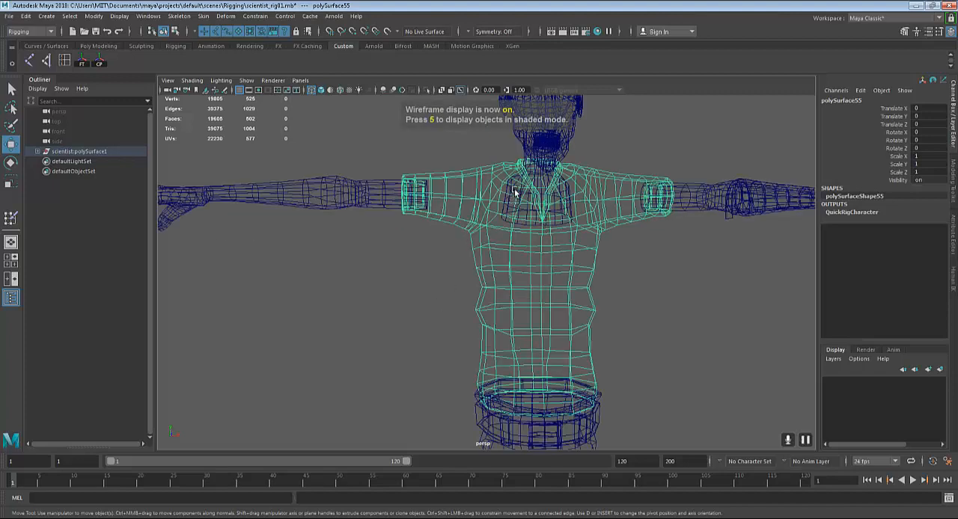
pyautogui.click(531, 156)
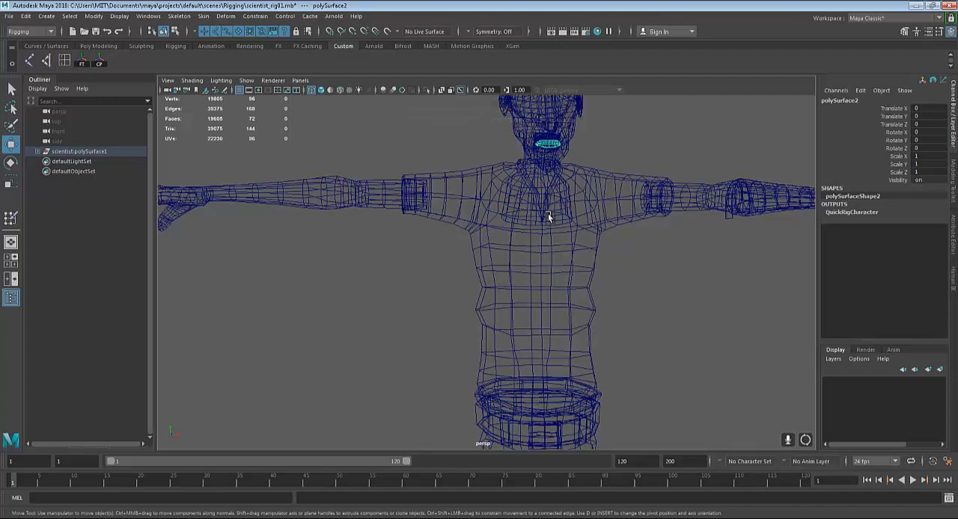
pyautogui.keyDown('alt'); pyautogui.moveTo(547, 217); pyautogui.dragTo(500, 265); pyautogui.keyUp('alt')
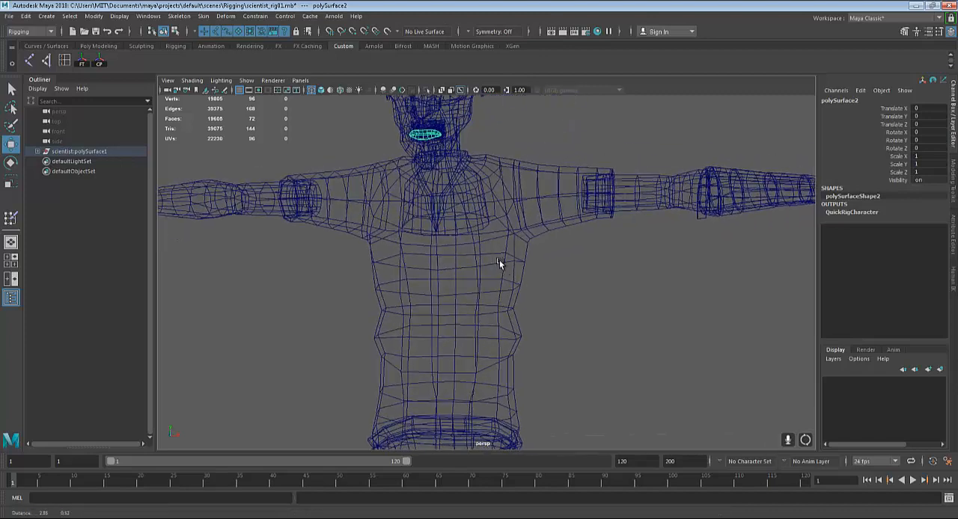
pyautogui.click(588, 181)
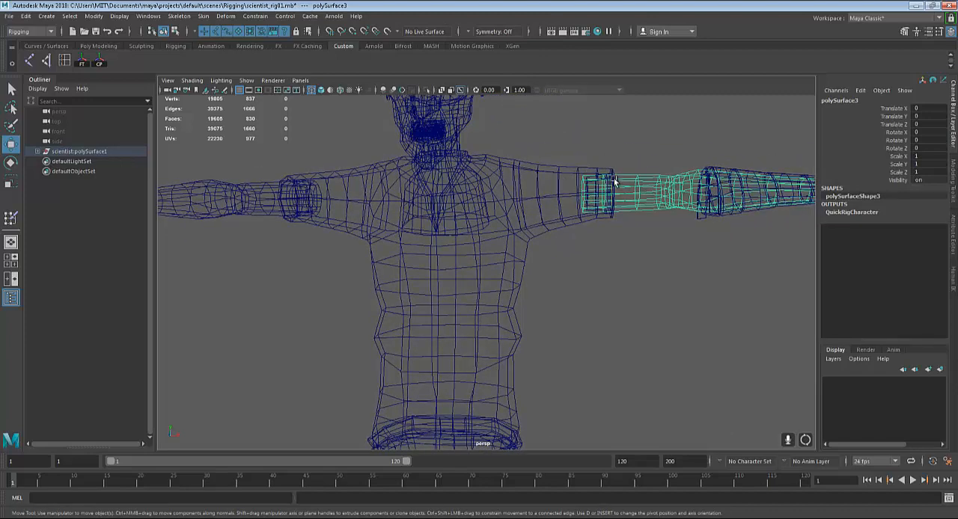
# Select the vertices at the left arm's upper end inside the sleeve and examine the overlap in shaded display
pyautogui.moveTo(631, 187); pyautogui.dragTo(551, 151, button='right')
pyautogui.moveTo(551, 152); pyautogui.dragTo(670, 206)
pyautogui.hotkey('ctrl', 'z')
pyautogui.press('5')
pyautogui.scroll(5, 658, 271)
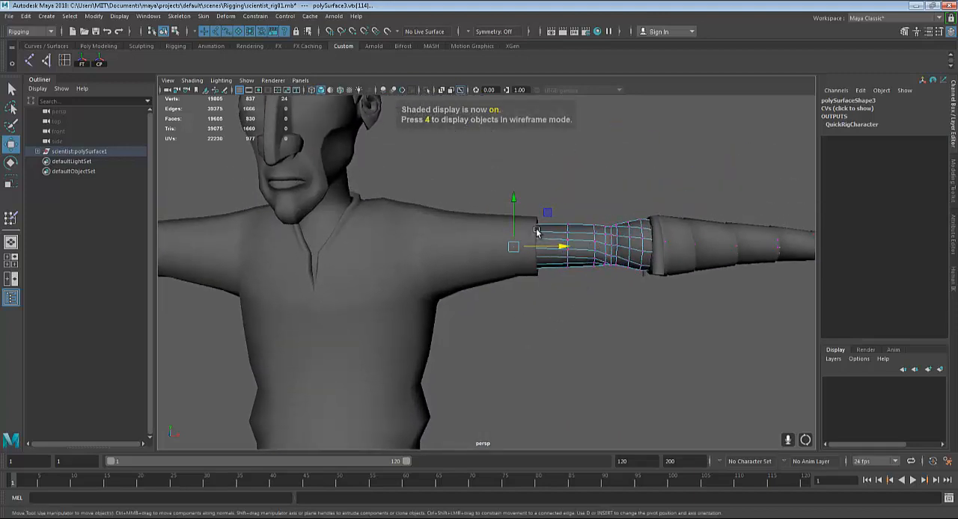
pyautogui.keyDown('alt'); pyautogui.moveTo(573, 266); pyautogui.dragTo(460, 241); pyautogui.keyUp('alt')
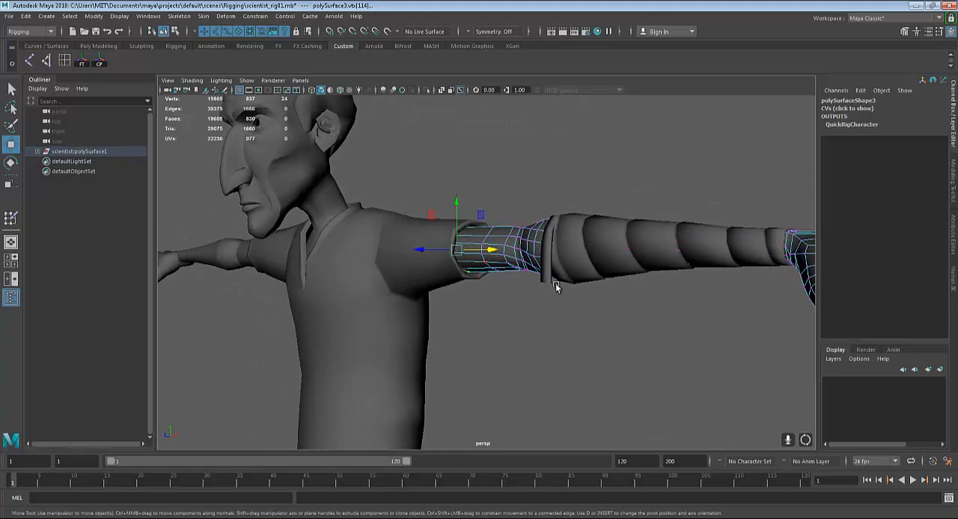
pyautogui.keyDown('alt'); pyautogui.moveTo(557, 287); pyautogui.dragTo(581, 332); pyautogui.keyUp('alt')
pyautogui.press('q')
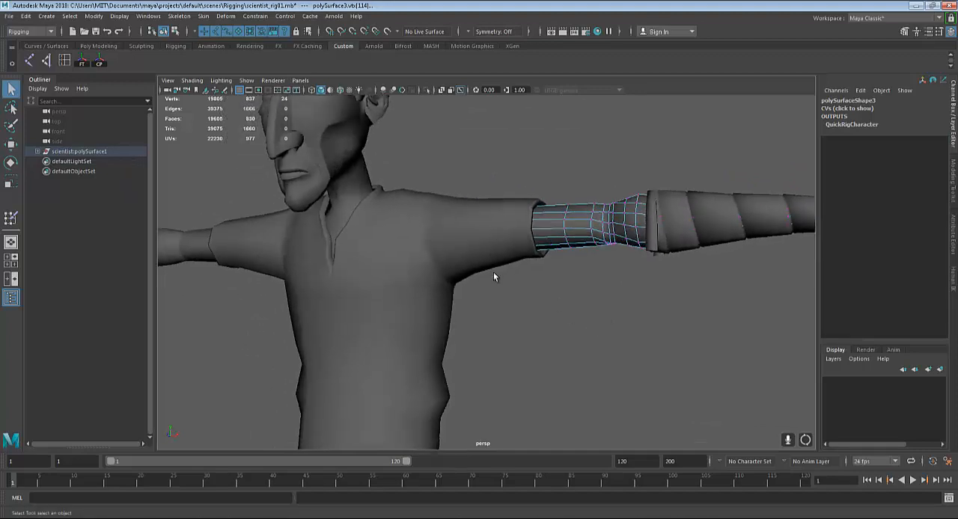
# Select the character's left boot mesh to check it as a separate piece from the trousers
pyautogui.keyDown('alt'); pyautogui.moveTo(547, 320); pyautogui.dragTo(600, 264, button='middle'); pyautogui.keyUp('alt')
pyautogui.scroll(-2, 600, 284)
pyautogui.keyDown('alt'); pyautogui.moveTo(602, 298); pyautogui.dragTo(610, 169, button='middle'); pyautogui.keyUp('alt')
pyautogui.scroll(-4, 576, 322)
pyautogui.keyDown('alt'); pyautogui.moveTo(569, 363); pyautogui.dragTo(599, 187, button='middle'); pyautogui.keyUp('alt')
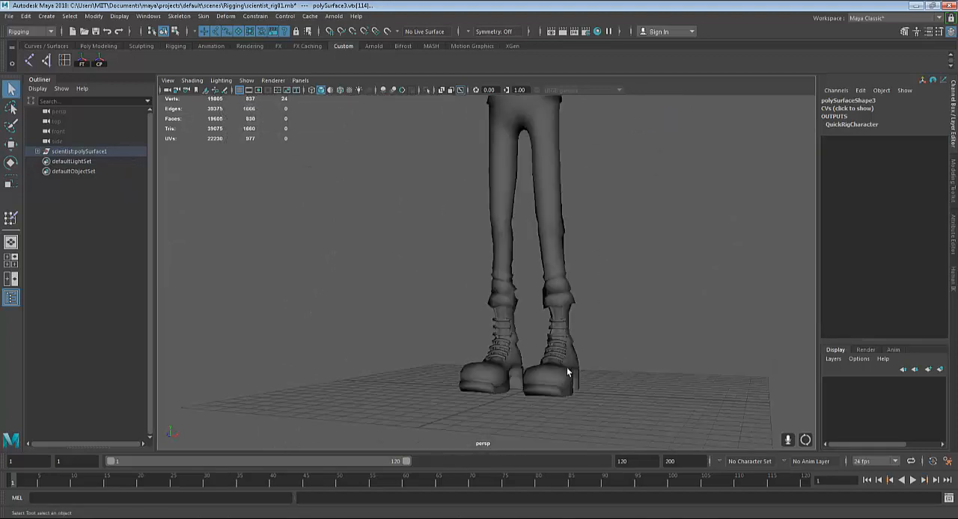
pyautogui.click(567, 371)
pyautogui.moveTo(601, 378)
pyautogui.keyDown('alt'); pyautogui.mouseDown(button='middle')
pyautogui.moveTo(614, 357)
pyautogui.moveTo(584, 370)
pyautogui.moveTo(600, 369)
pyautogui.mouseUp(button='middle'); pyautogui.keyUp('alt')
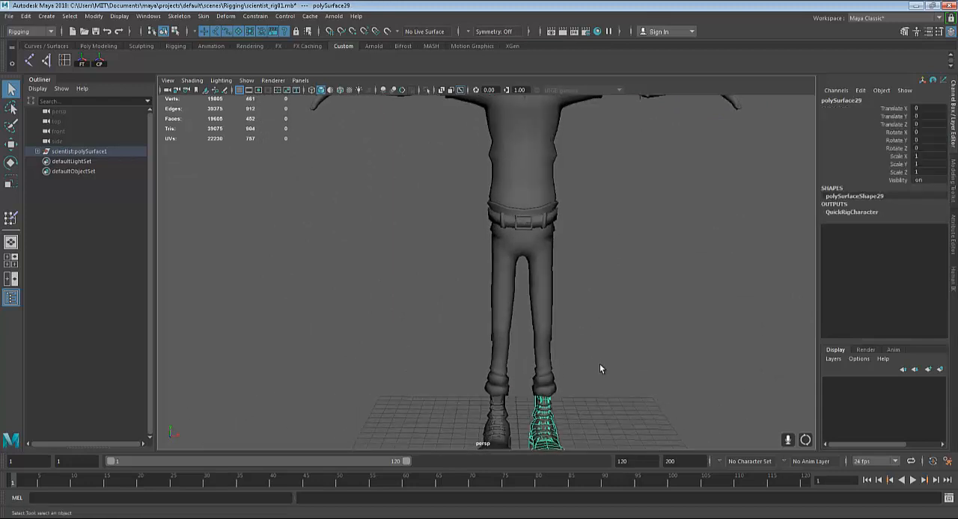
# Select the entire character through its scientist:polySurface1 group and frame the full figure
pyautogui.keyDown('alt'); pyautogui.moveTo(540, 243); pyautogui.dragTo(542, 312, button='middle'); pyautogui.keyUp('alt')
pyautogui.keyDown('alt'); pyautogui.moveTo(542, 312); pyautogui.dragTo(576, 265); pyautogui.keyUp('alt')
pyautogui.keyDown('alt'); pyautogui.moveTo(577, 265); pyautogui.dragTo(560, 289, button='middle'); pyautogui.keyUp('alt')
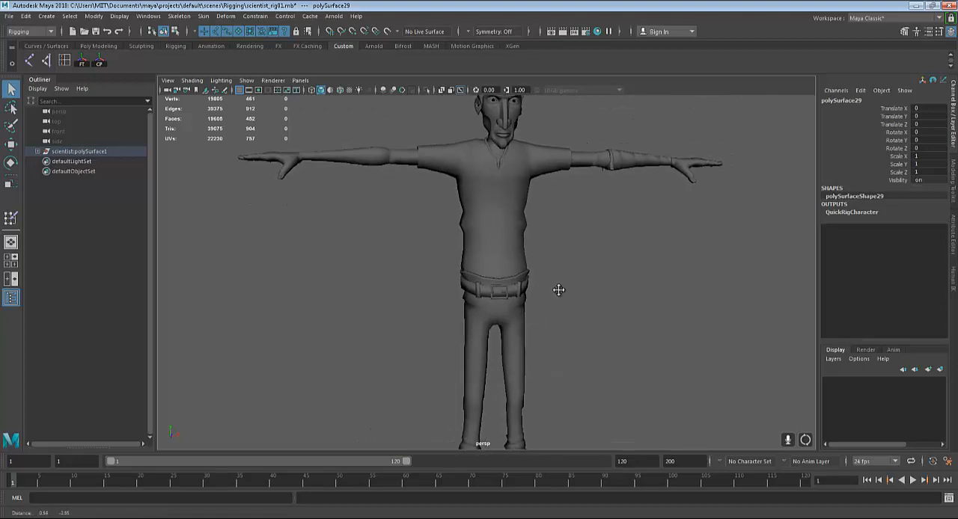
pyautogui.scroll(-3, 560, 289)
pyautogui.click(67, 151)
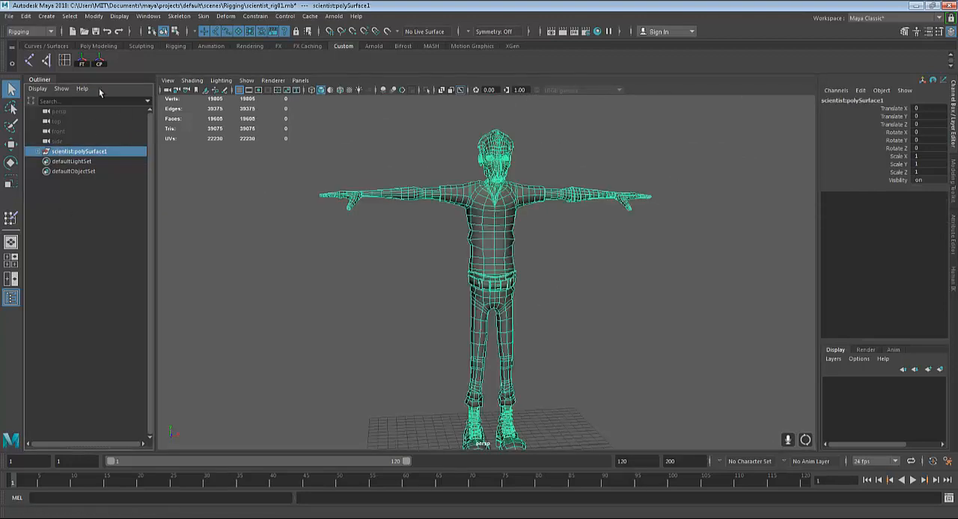
pyautogui.keyDown('alt'); pyautogui.moveTo(477, 376); pyautogui.dragTo(456, 327, button='middle'); pyautogui.keyUp('alt')
pyautogui.keyDown('alt'); pyautogui.moveTo(457, 329); pyautogui.dragTo(451, 311, button='right'); pyautogui.keyUp('alt')
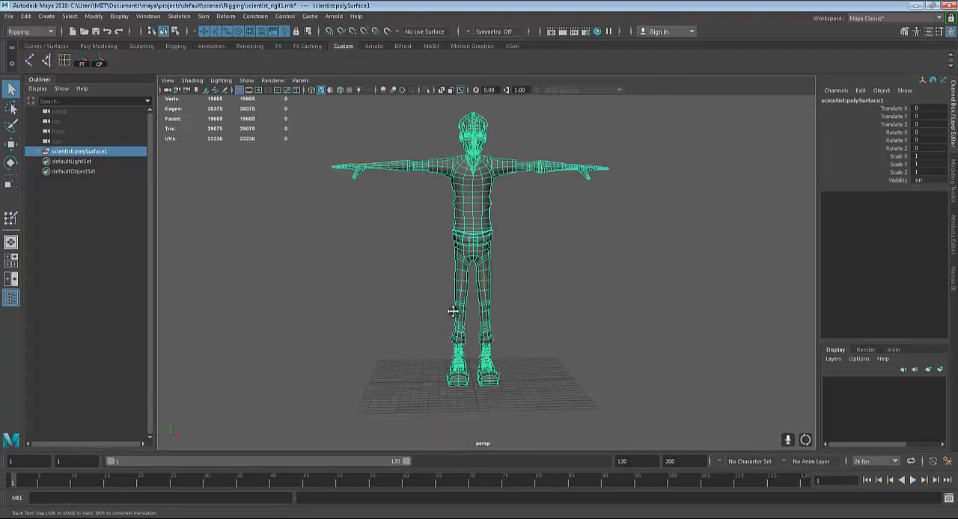
pyautogui.keyDown('alt'); pyautogui.moveTo(451, 311); pyautogui.dragTo(452, 330, button='middle'); pyautogui.keyUp('alt')
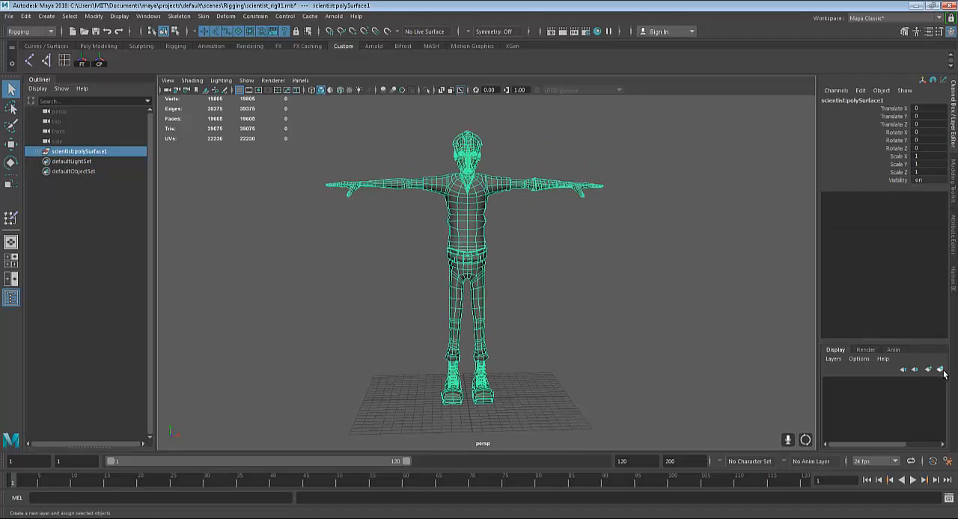
# Examine the whole selected character from several angles, keeping the Channel Box and Layer Editor displayed
pyautogui.click(951, 36)
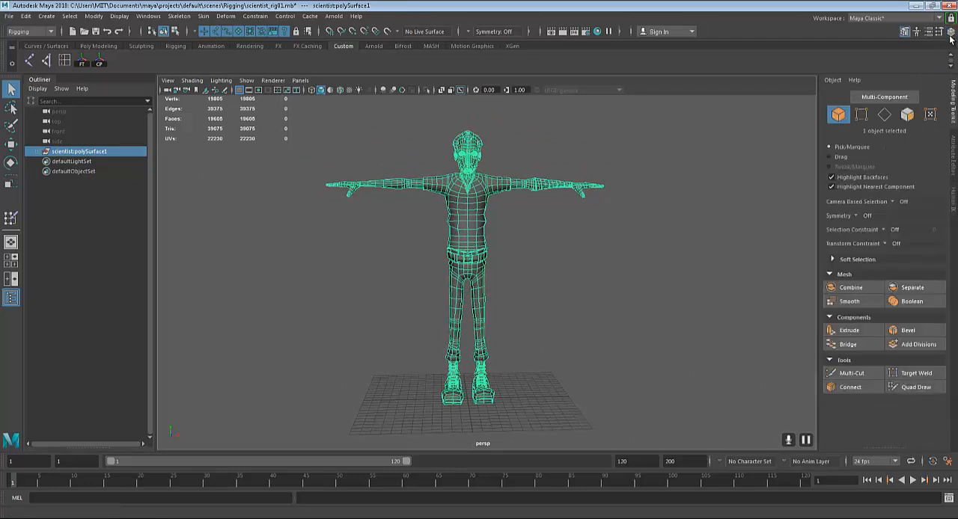
pyautogui.click(950, 35)
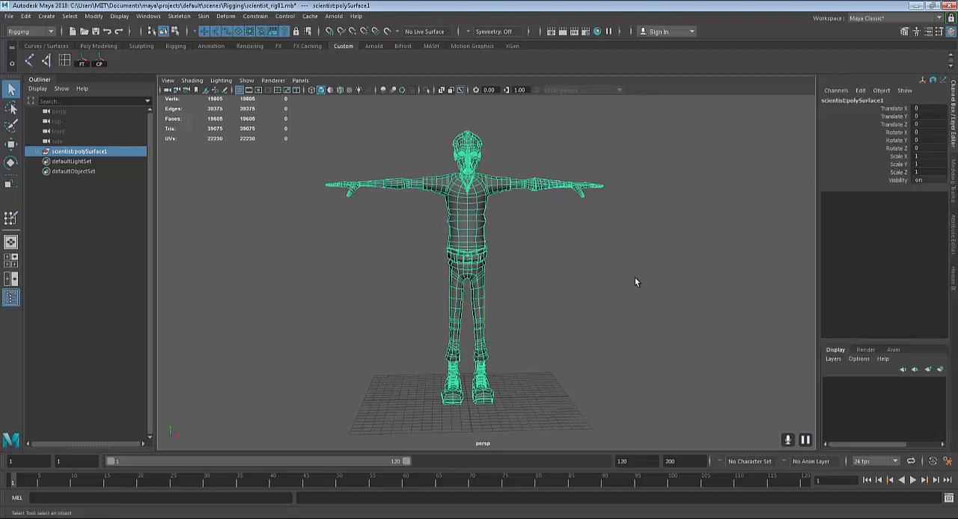
pyautogui.keyDown('alt'); pyautogui.moveTo(588, 208); pyautogui.dragTo(575, 259, button='middle'); pyautogui.keyUp('alt')
pyautogui.keyDown('alt'); pyautogui.moveTo(574, 263); pyautogui.dragTo(545, 242); pyautogui.keyUp('alt')
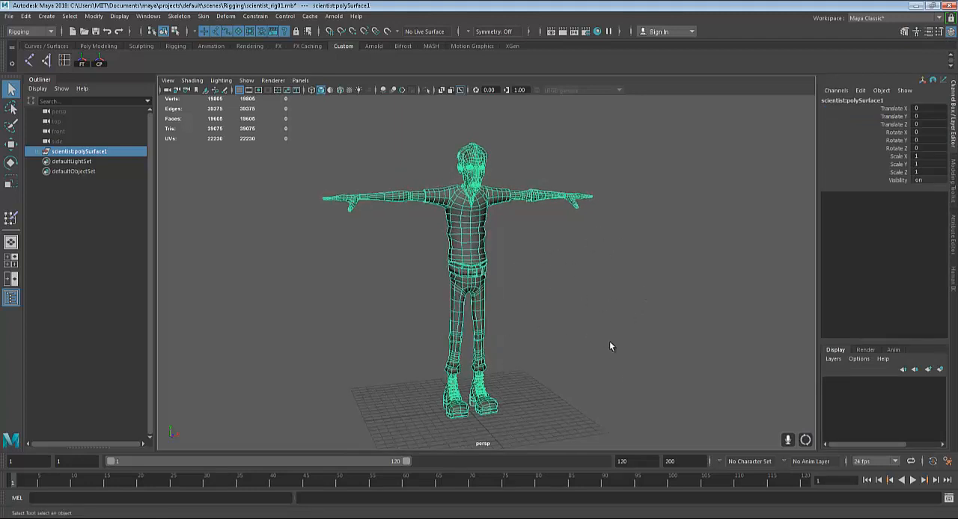
pyautogui.keyDown('alt'); pyautogui.moveTo(618, 289); pyautogui.dragTo(640, 316, button='middle'); pyautogui.keyUp('alt')
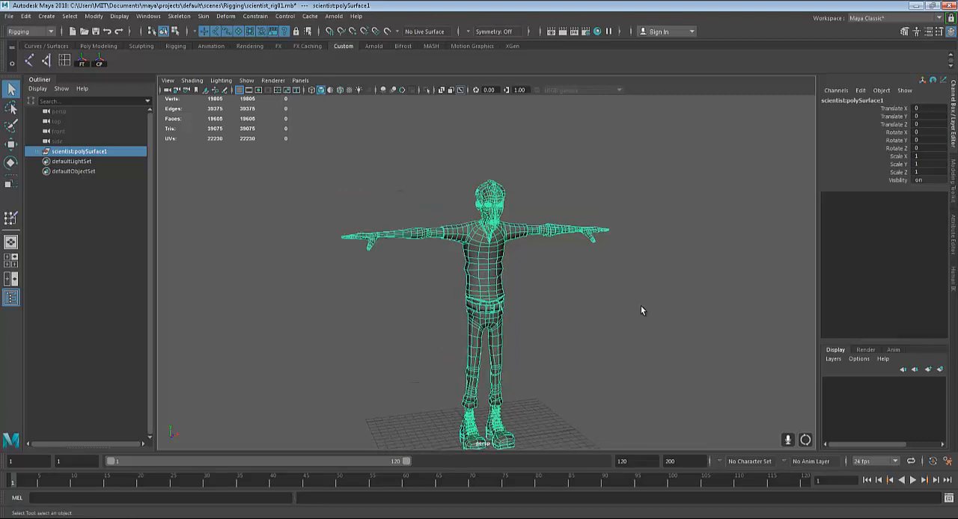
pyautogui.scroll(3, 641, 306)
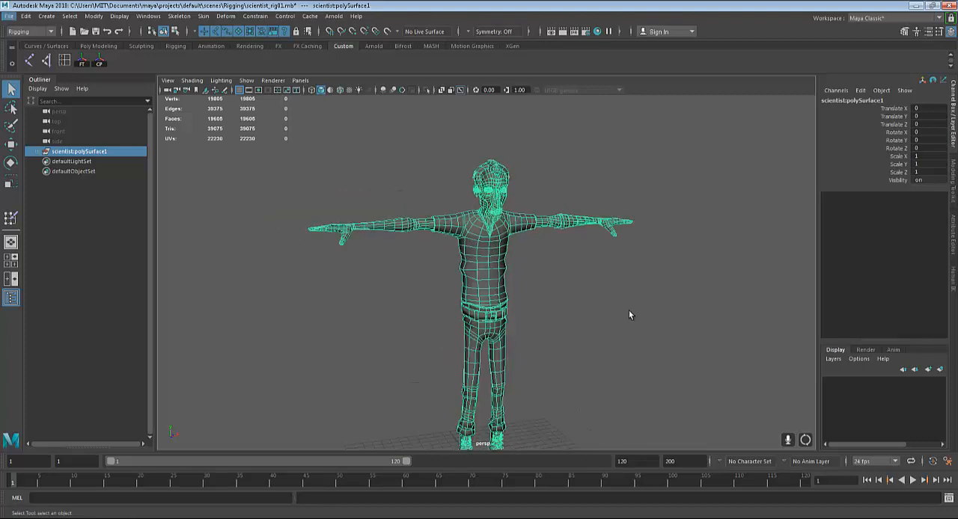
pyautogui.keyDown('alt'); pyautogui.moveTo(574, 292); pyautogui.dragTo(517, 174); pyautogui.keyUp('alt')
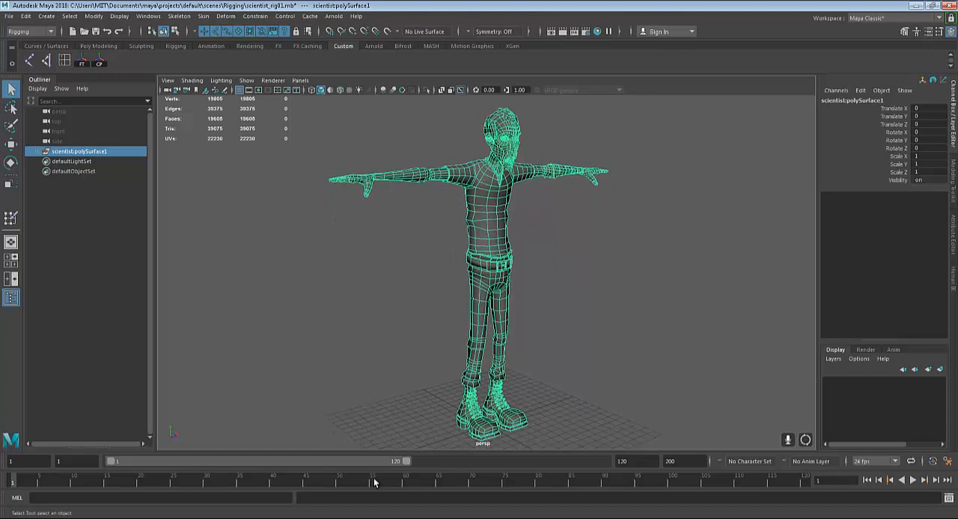
pyautogui.keyDown('alt'); pyautogui.moveTo(532, 359); pyautogui.dragTo(410, 142); pyautogui.keyUp('alt')
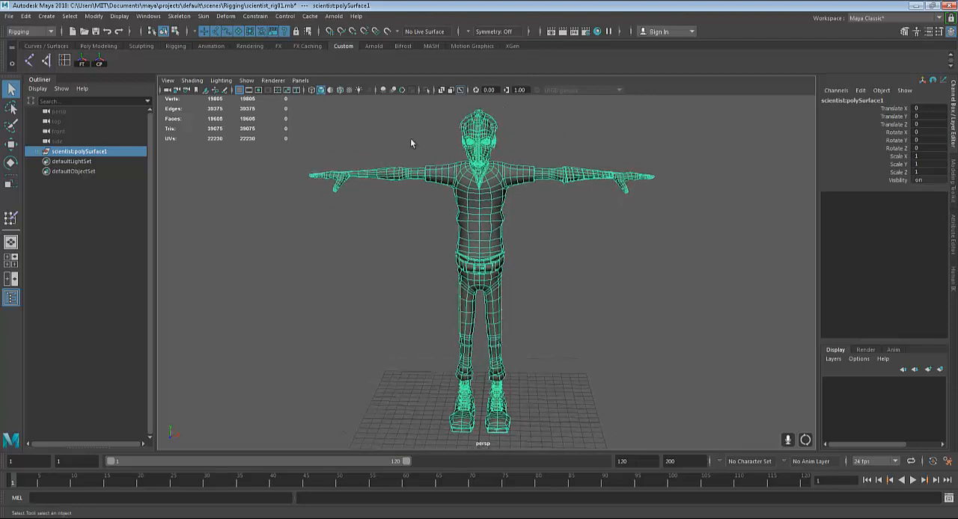
pyautogui.keyDown('alt'); pyautogui.moveTo(751, 293); pyautogui.dragTo(776, 281); pyautogui.keyUp('alt')
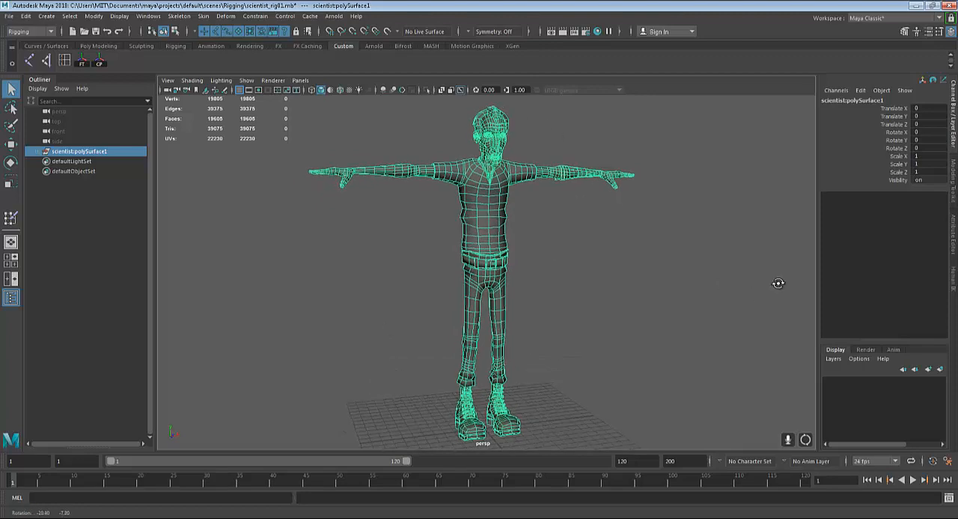
# Create a display layer containing the scientist:polySurface1 group and name it Character
pyautogui.click(84, 152)
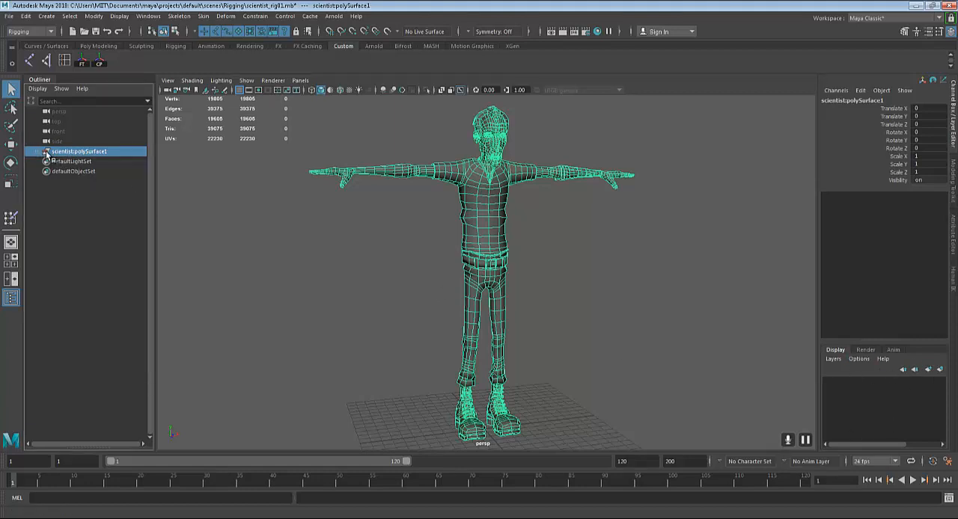
pyautogui.click(951, 33)
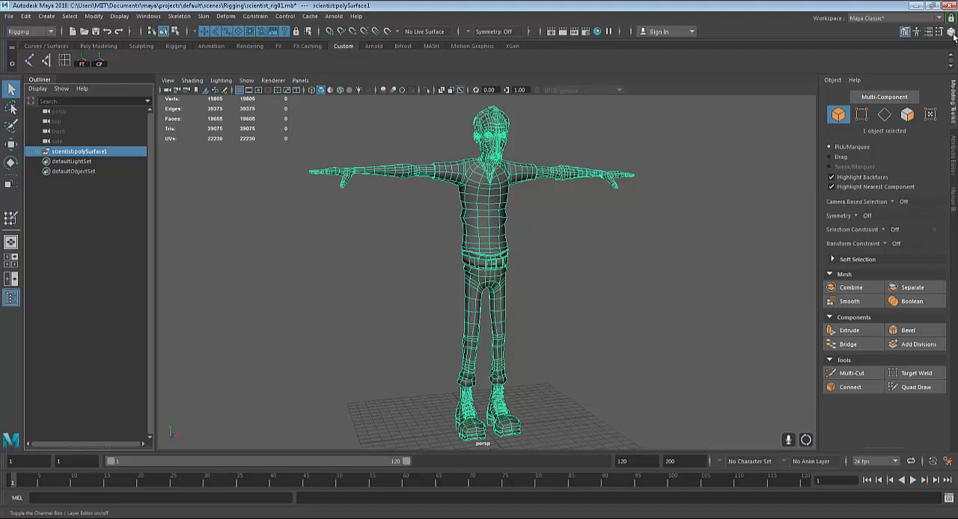
pyautogui.click(951, 33)
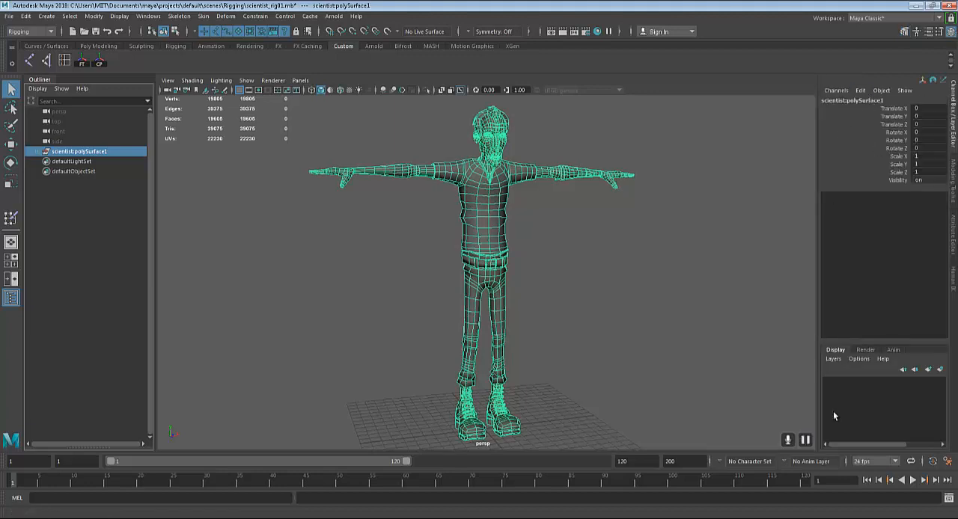
pyautogui.click(941, 370)
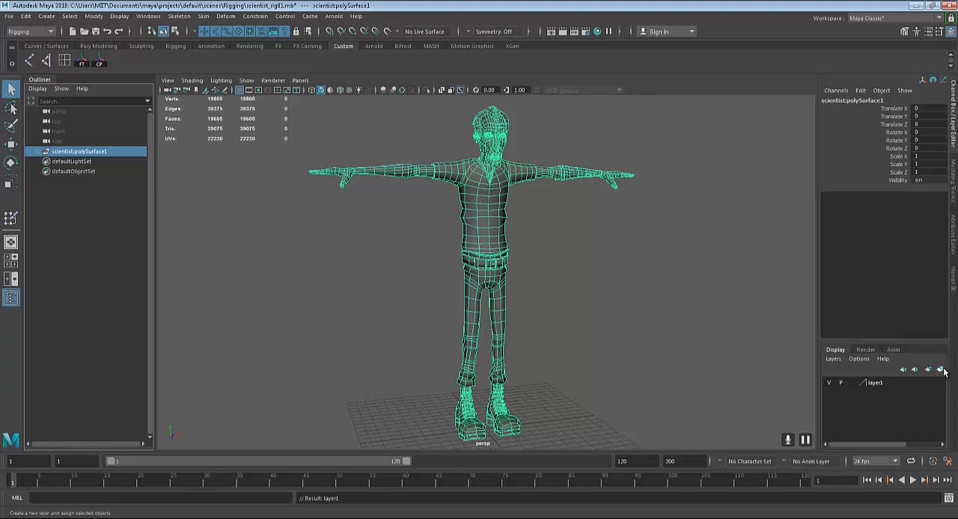
pyautogui.click(880, 386)
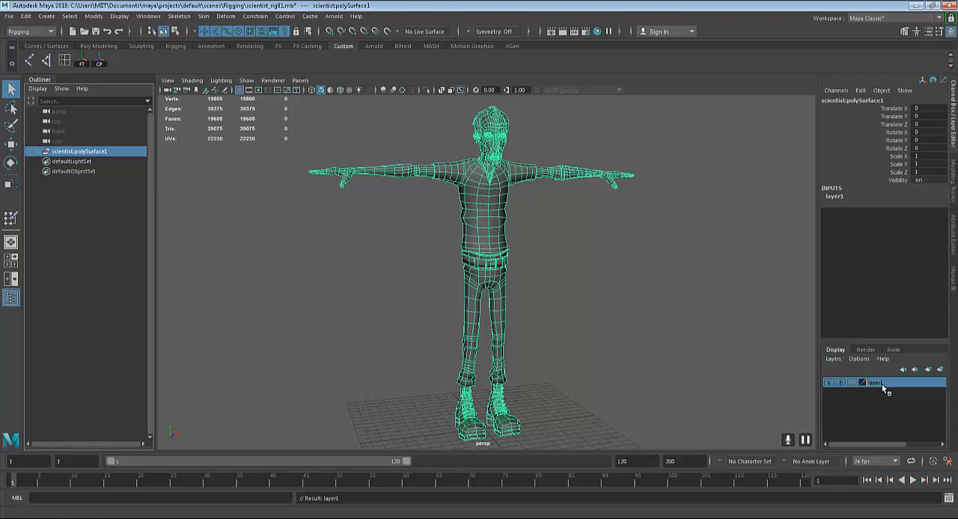
pyautogui.doubleClick(878, 382)
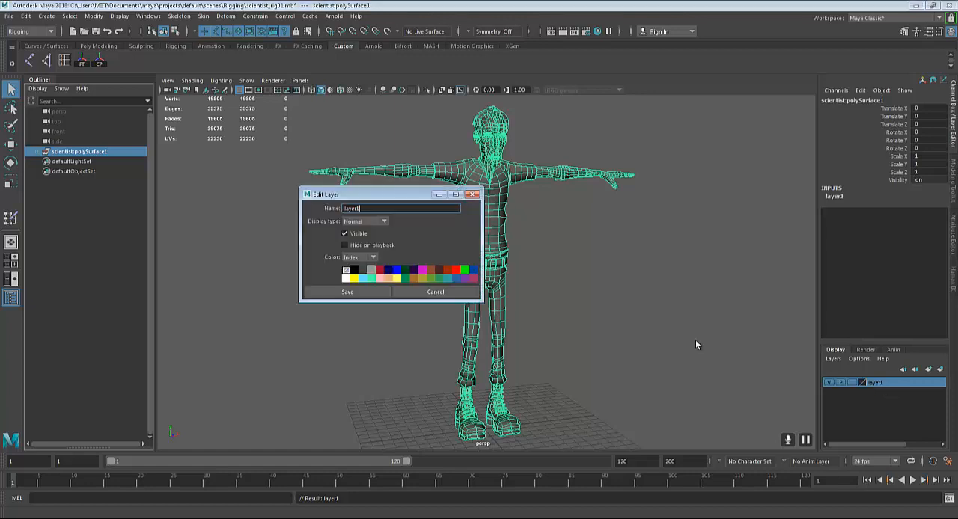
pyautogui.write('Character')
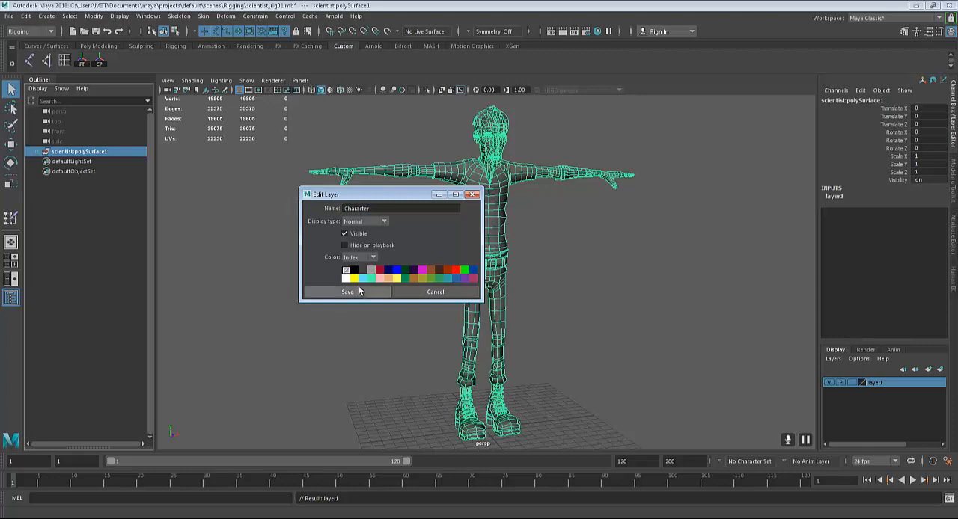
pyautogui.click(386, 293)
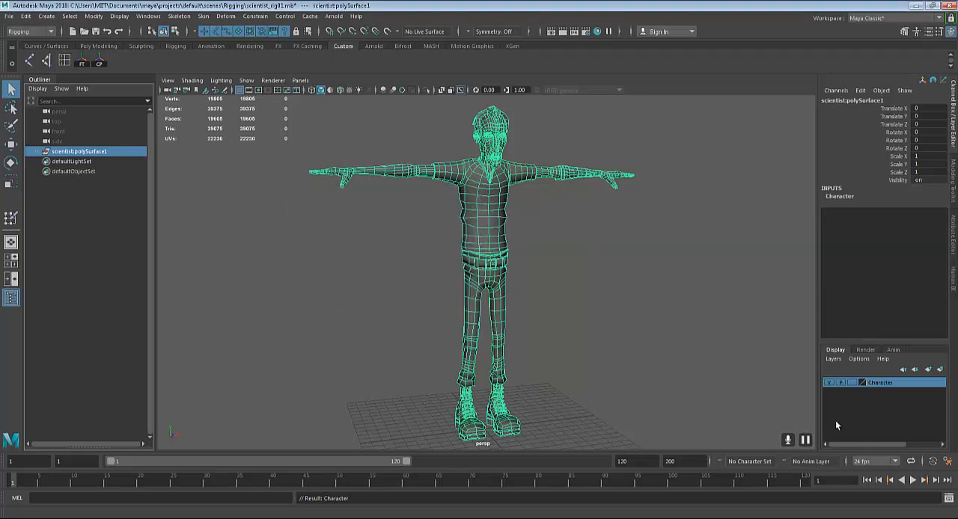
# Set the Character layer's display type to Template, deselect the model and check how it displays
pyautogui.click(858, 383)
pyautogui.keyDown('alt'); pyautogui.moveTo(444, 340); pyautogui.dragTo(507, 327); pyautogui.keyUp('alt')
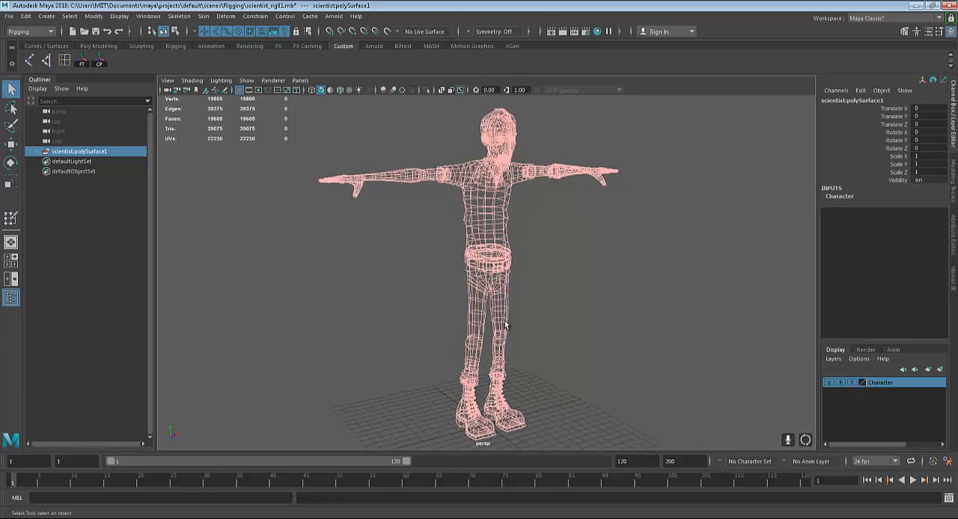
pyautogui.click(615, 322)
pyautogui.keyDown('alt'); pyautogui.moveTo(489, 238); pyautogui.dragTo(489, 269); pyautogui.keyUp('alt')
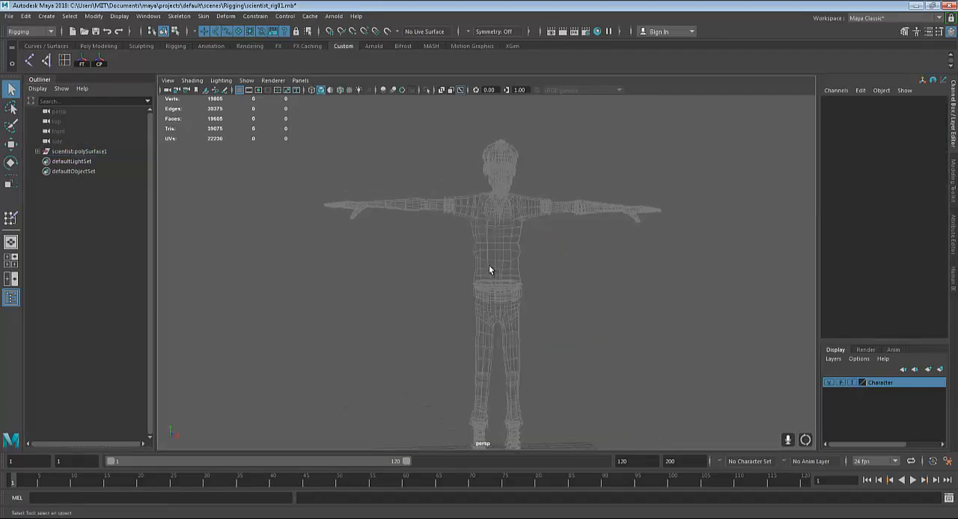
pyautogui.keyDown('alt'); pyautogui.moveTo(506, 209); pyautogui.dragTo(540, 238); pyautogui.keyUp('alt')
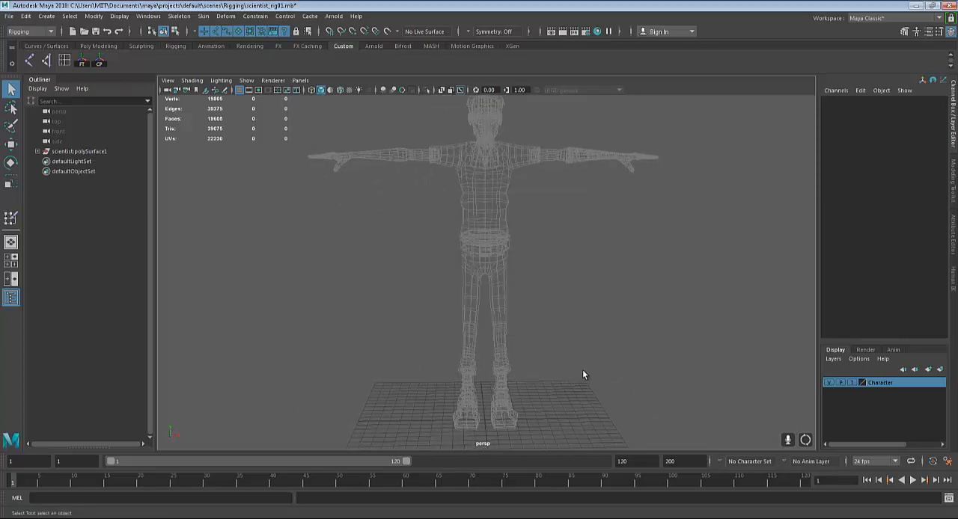
# Examine the templated character in the side and front views, and return to the perspective view
pyautogui.press('space')
pyautogui.press('space')
pyautogui.keyDown('alt'); pyautogui.moveTo(525, 190); pyautogui.dragTo(538, 259, button='middle'); pyautogui.keyUp('alt')
pyautogui.scroll(-3, 472, 273)
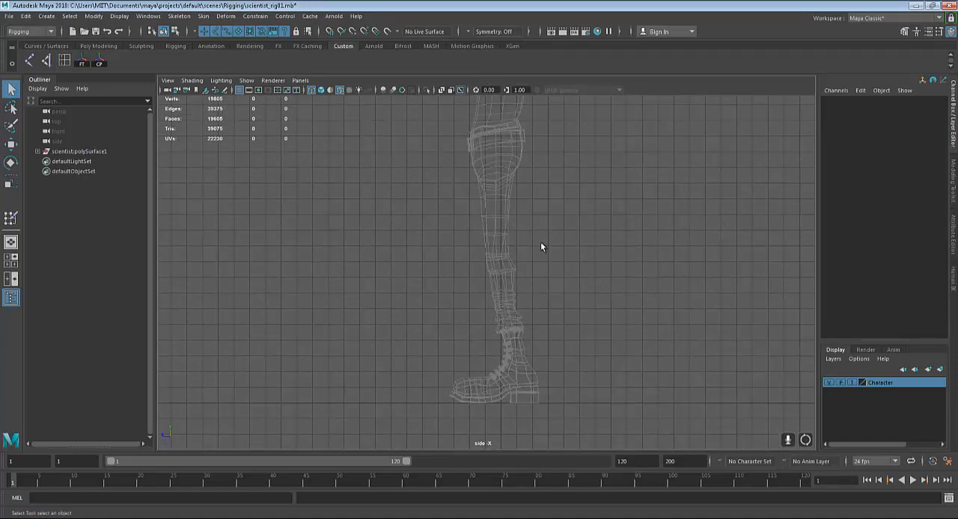
pyautogui.press('space')
pyautogui.press('space')
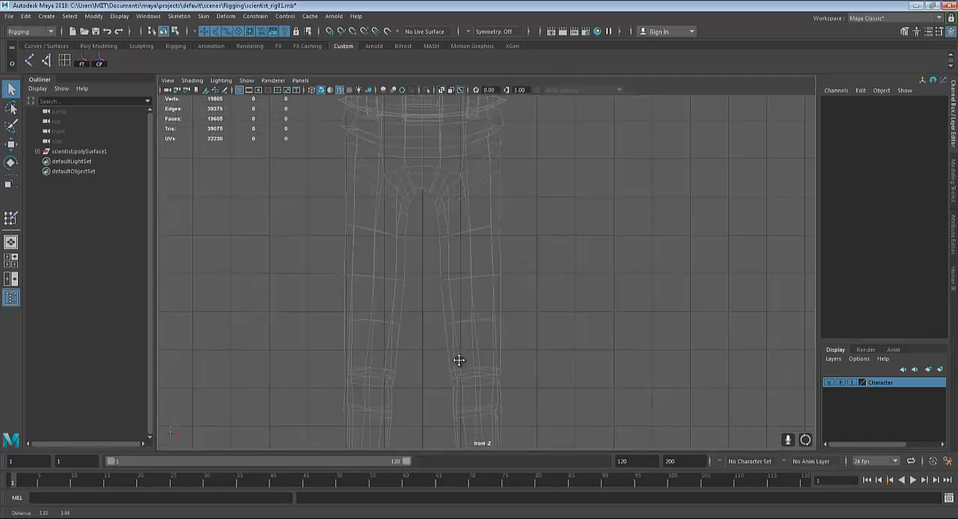
pyautogui.keyDown('alt'); pyautogui.moveTo(458, 361); pyautogui.dragTo(446, 410, button='middle'); pyautogui.keyUp('alt')
pyautogui.press('space')
pyautogui.press('space')
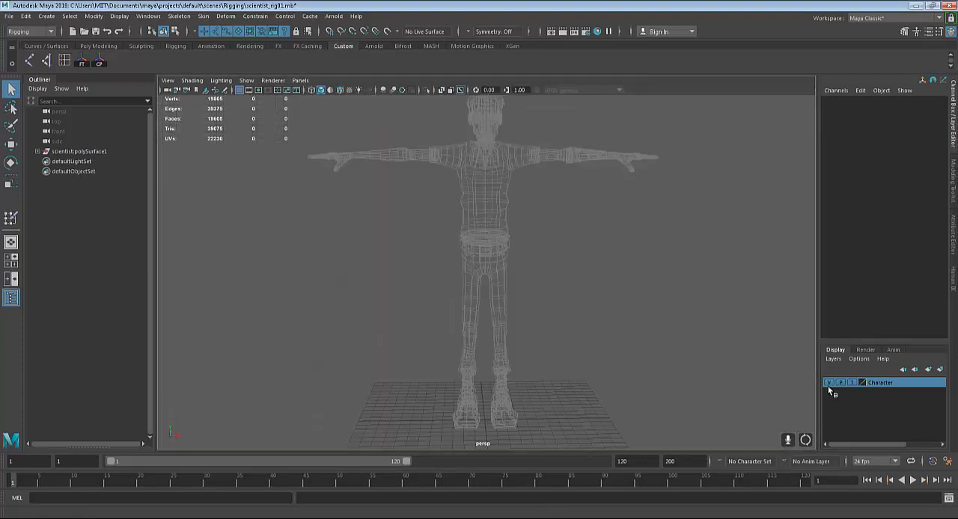
# Set the Character layer to Reference, check the shaded model, and set the layer back to Normal
pyautogui.click(852, 383)
pyautogui.scroll(5, 565, 292)
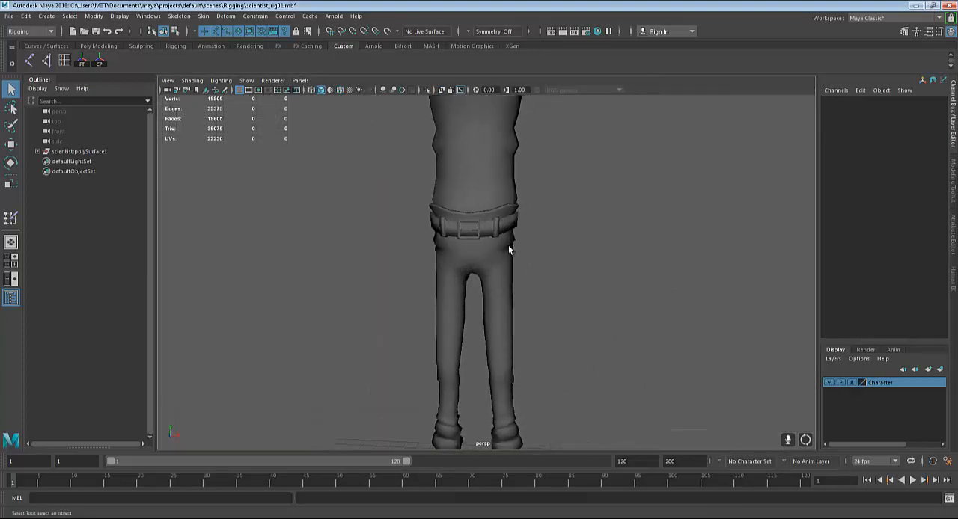
pyautogui.keyDown('alt'); pyautogui.moveTo(542, 312); pyautogui.dragTo(558, 313); pyautogui.keyUp('alt')
pyautogui.click(853, 383)
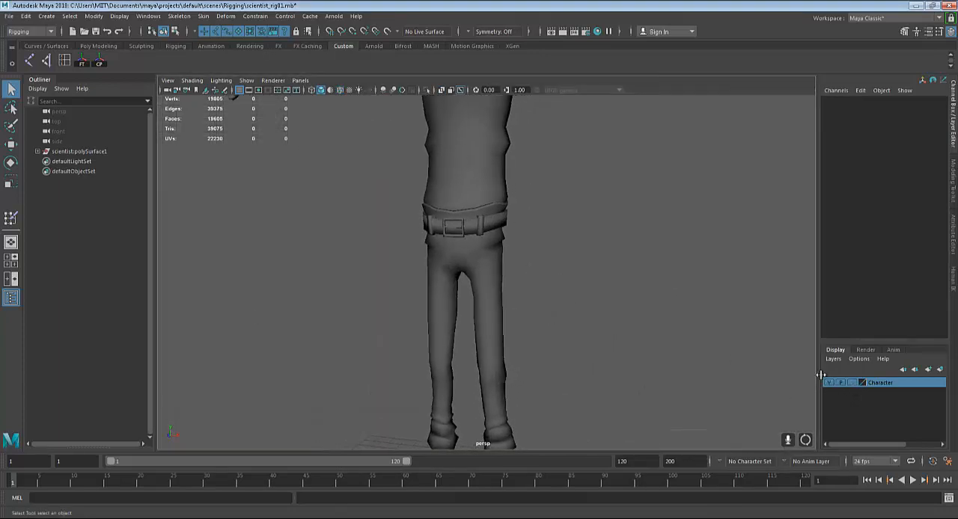
# Select the character's trousers mesh and examine its leg and hip area in perspective
pyautogui.click(480, 252)
pyautogui.keyDown('alt'); pyautogui.moveTo(500, 237); pyautogui.dragTo(514, 199); pyautogui.keyUp('alt')
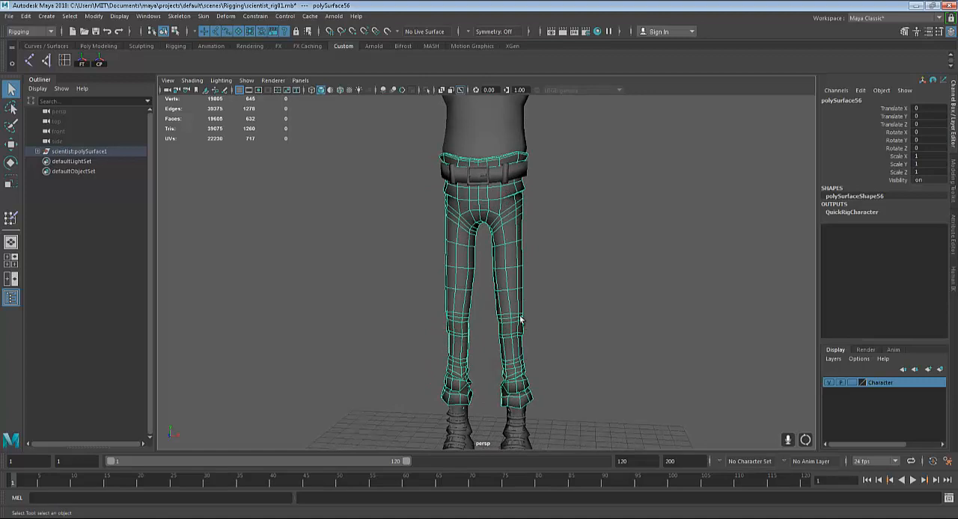
pyautogui.keyDown('alt'); pyautogui.moveTo(515, 317); pyautogui.dragTo(574, 300); pyautogui.keyUp('alt')
pyautogui.keyDown('alt'); pyautogui.moveTo(528, 245); pyautogui.dragTo(534, 314); pyautogui.keyUp('alt')
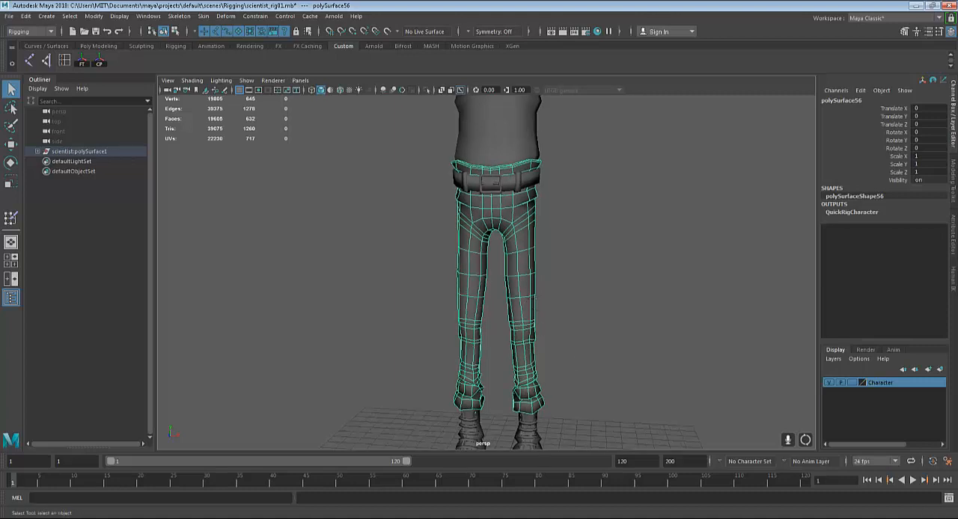
# Switch to the browser's bones anatomy image results and open the full-body skeleton picture with the blue silhouette
pyautogui.hotkey('alt', 'Tab')
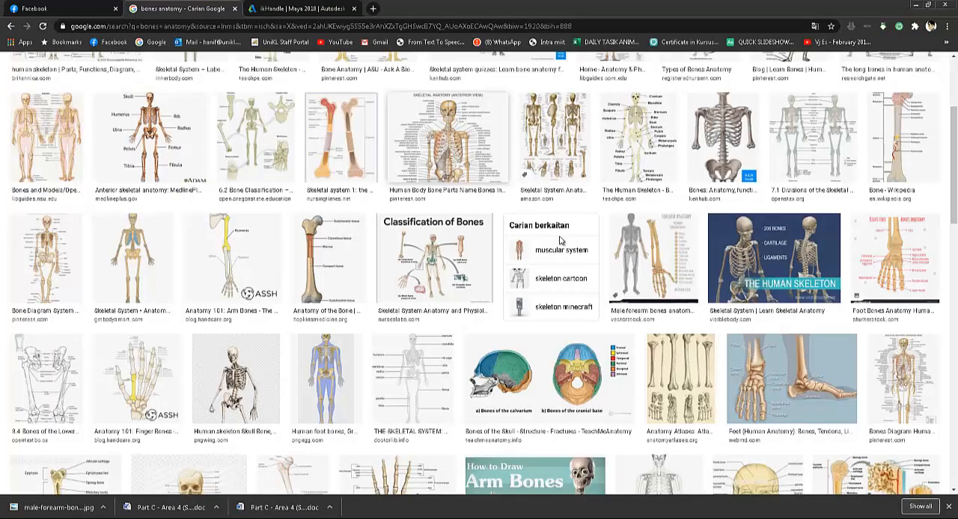
pyautogui.scroll(-1, 560, 240)
pyautogui.scroll(2, 313, 439)
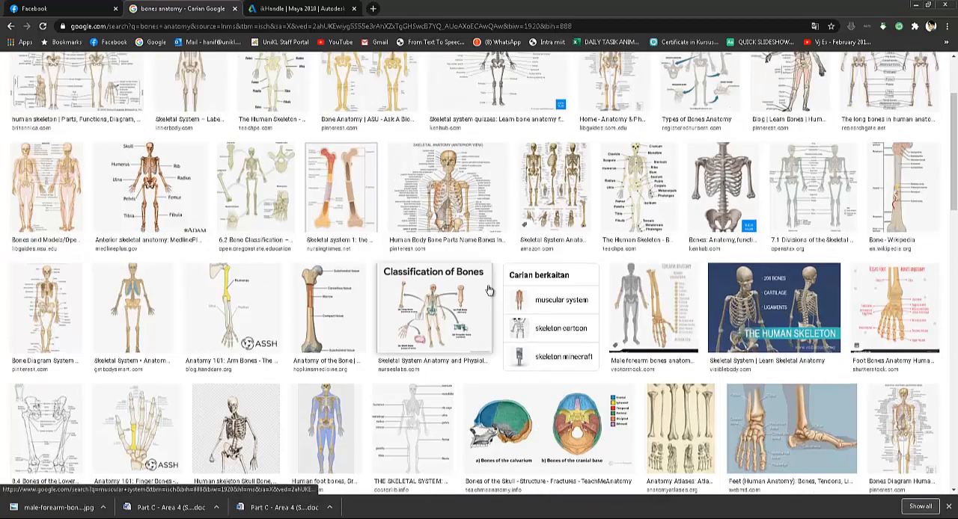
pyautogui.click(312, 439)
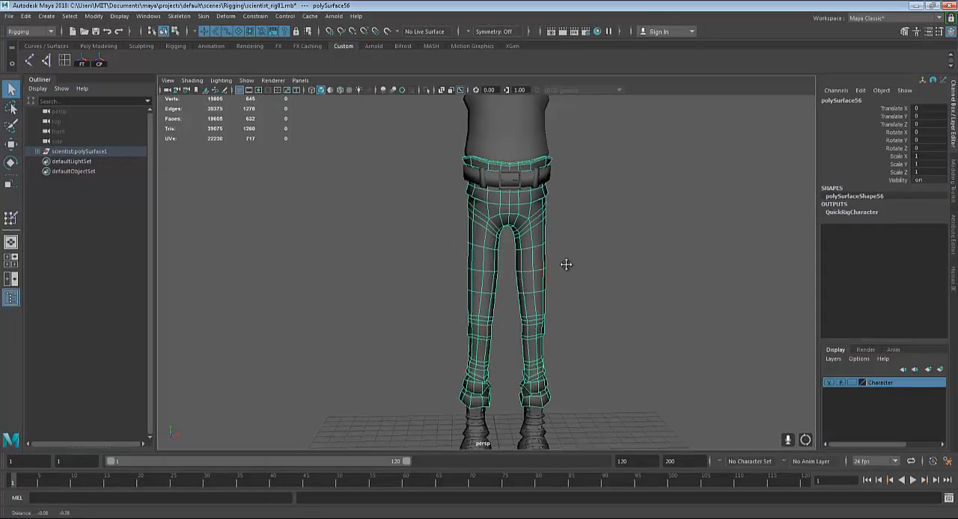
# Switch back to Maya, show the side view and activate the Create Joints tool, keeping its default options
pyautogui.scroll(-2, 566, 263)
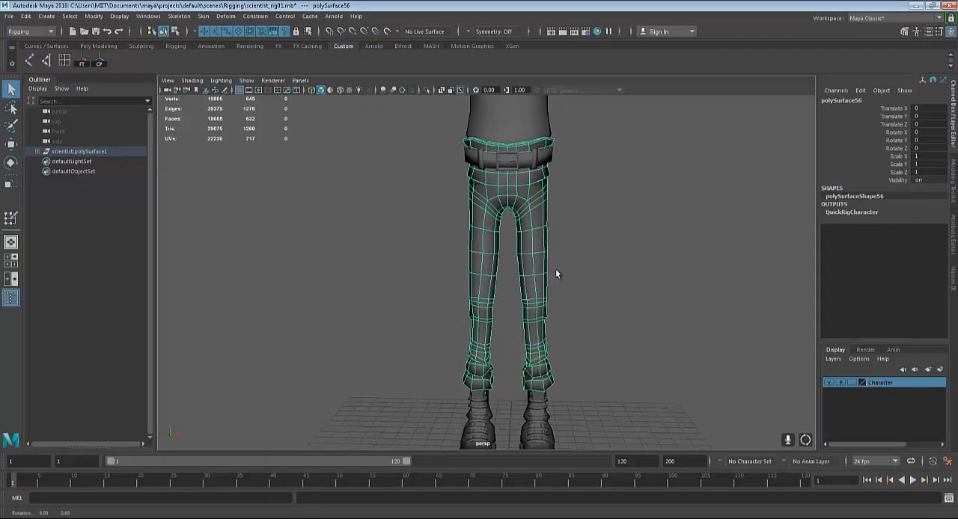
pyautogui.press('space')
pyautogui.press('space')
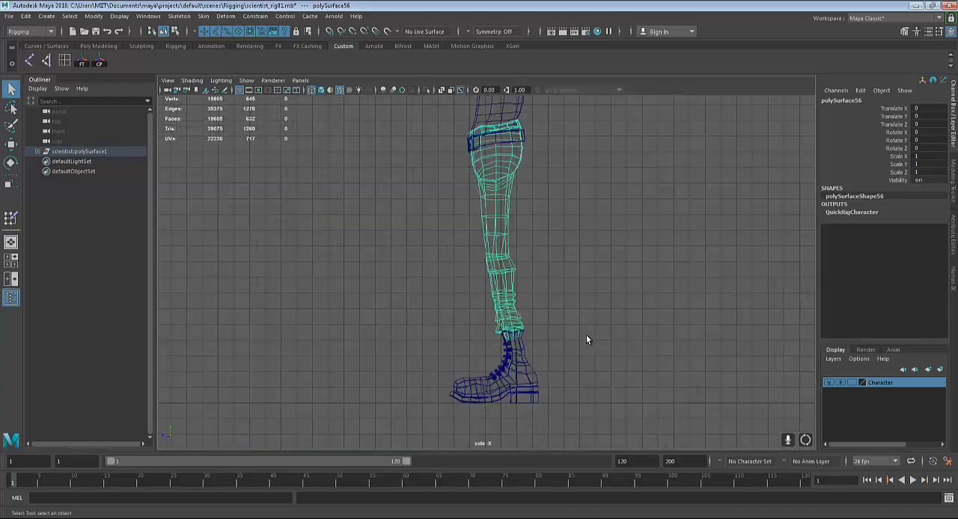
pyautogui.keyDown('alt'); pyautogui.moveTo(577, 278); pyautogui.dragTo(585, 307, button='middle'); pyautogui.keyUp('alt')
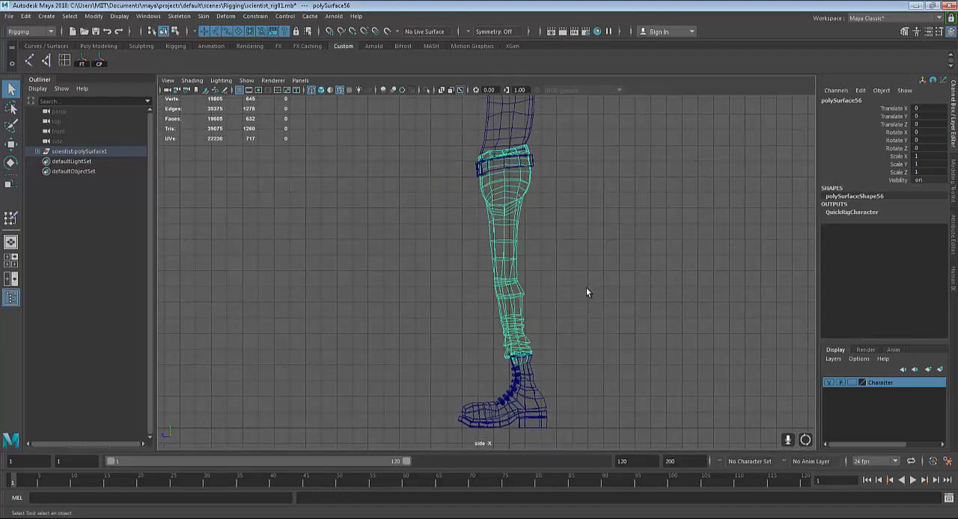
pyautogui.keyDown('alt'); pyautogui.moveTo(579, 299); pyautogui.dragTo(579, 367, button='middle'); pyautogui.keyUp('alt')
pyautogui.keyDown('alt'); pyautogui.moveTo(587, 320); pyautogui.dragTo(600, 287, button='middle'); pyautogui.keyUp('alt')
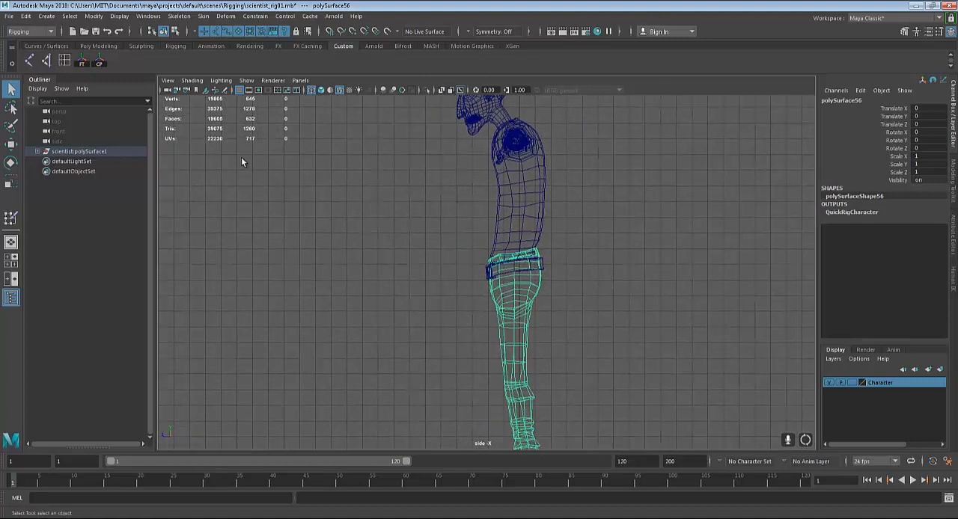
pyautogui.keyDown('alt'); pyautogui.moveTo(320, 158); pyautogui.dragTo(326, 148, button='middle'); pyautogui.keyUp('alt')
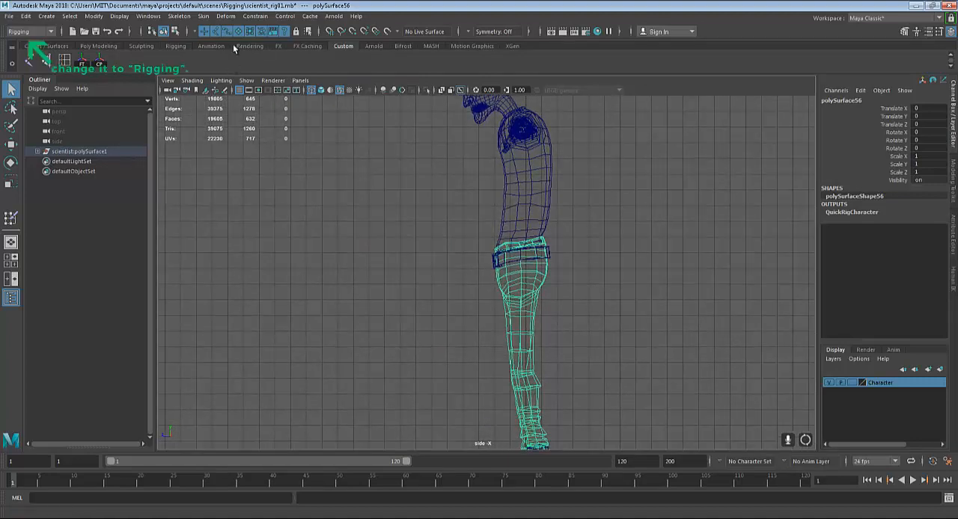
pyautogui.click(178, 15)
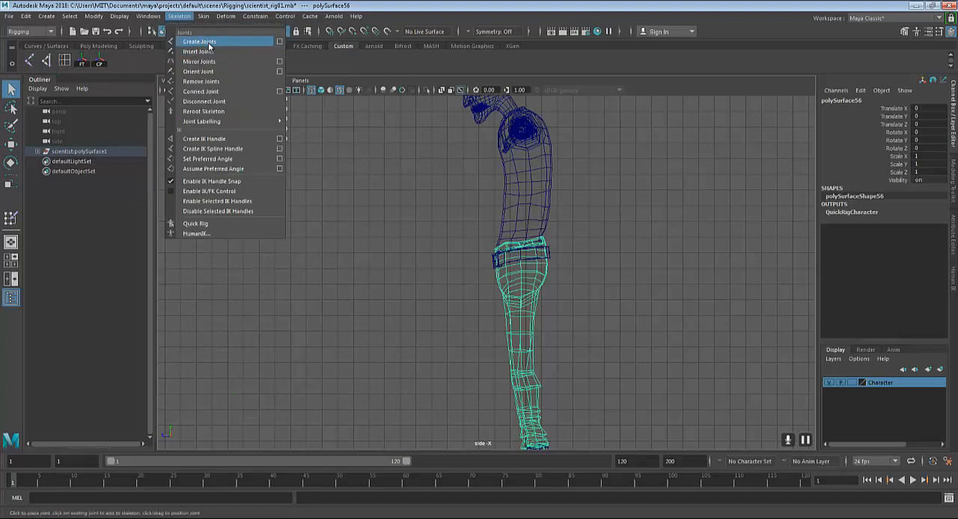
pyautogui.click(284, 41)
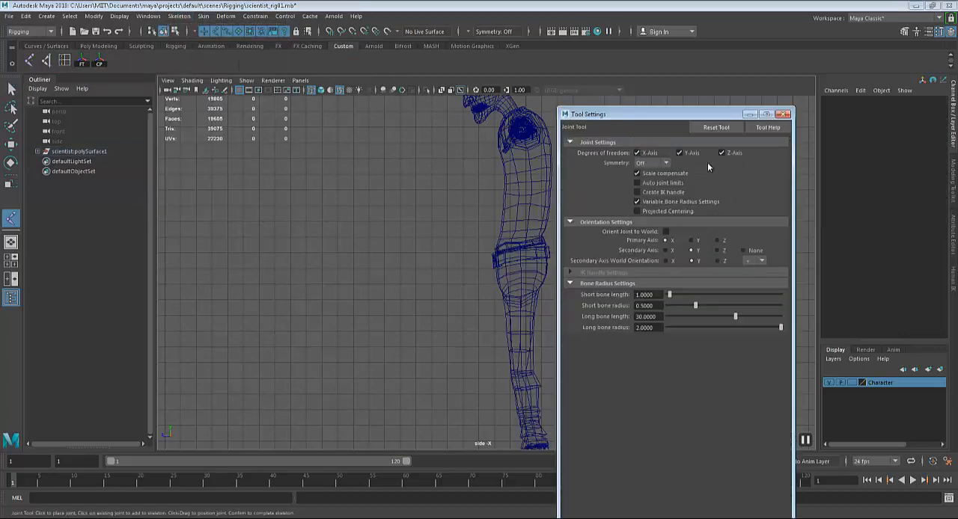
pyautogui.click(783, 115)
# Try placing a first joint inside the hip in the side view, at about Y 15.3 and Z 0.28
pyautogui.keyDown('alt'); pyautogui.moveTo(658, 281); pyautogui.dragTo(675, 250, button='middle'); pyautogui.keyUp('alt')
pyautogui.scroll(1, 676, 251)
pyautogui.scroll(1, 610, 315)
pyautogui.keyDown('alt'); pyautogui.moveTo(610, 315); pyautogui.dragTo(580, 291, button='middle'); pyautogui.keyUp('alt')
pyautogui.scroll(2, 606, 293)
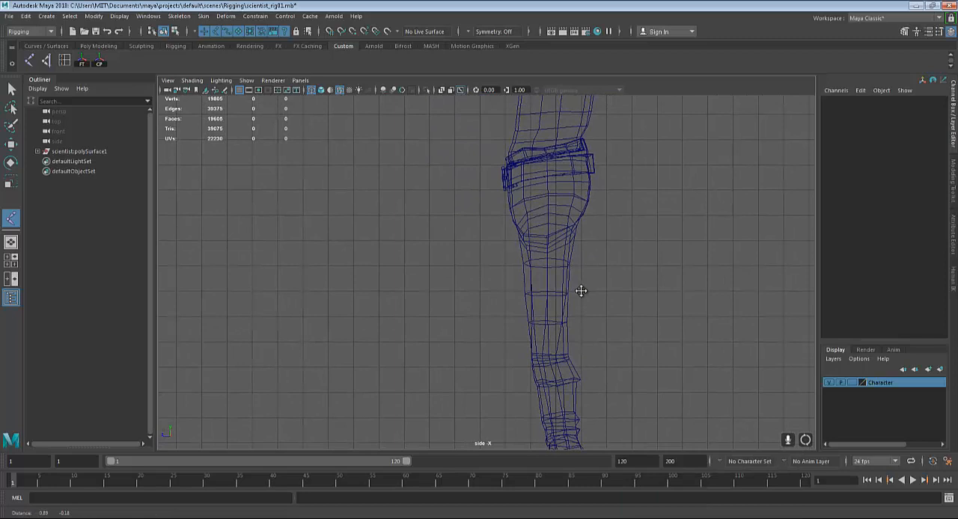
pyautogui.click(549, 207)
pyautogui.moveTo(547, 206); pyautogui.dragTo(549, 209)
# Try adding a knee joint about 6.2 units below the hip joint, and undo both joints
pyautogui.keyDown('alt'); pyautogui.moveTo(560, 303); pyautogui.dragTo(559, 232, button='middle'); pyautogui.keyUp('alt')
pyautogui.keyDown('alt'); pyautogui.moveTo(561, 284); pyautogui.dragTo(604, 264, button='middle'); pyautogui.keyUp('alt')
pyautogui.keyDown('alt'); pyautogui.moveTo(605, 263); pyautogui.dragTo(627, 238, button='right'); pyautogui.keyUp('alt')
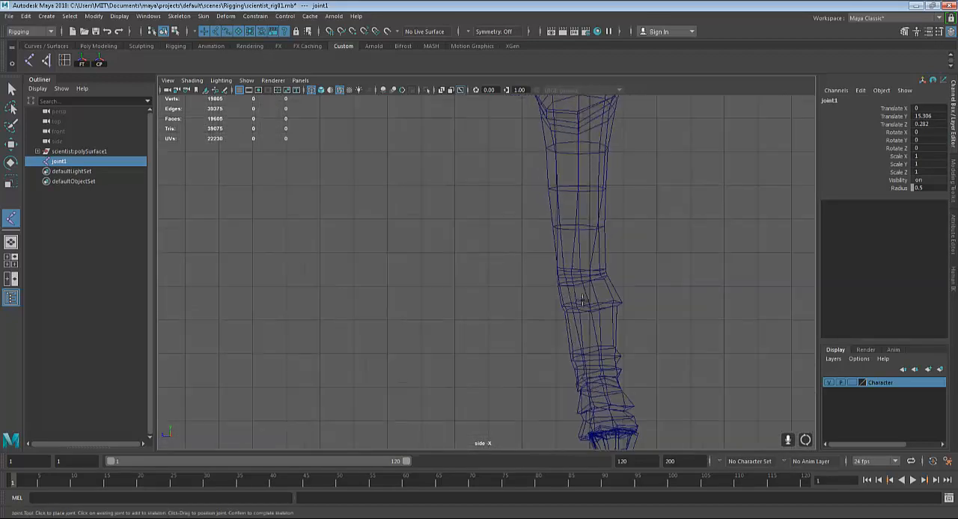
pyautogui.keyDown('alt'); pyautogui.moveTo(627, 237); pyautogui.dragTo(602, 265, button='middle'); pyautogui.keyUp('alt')
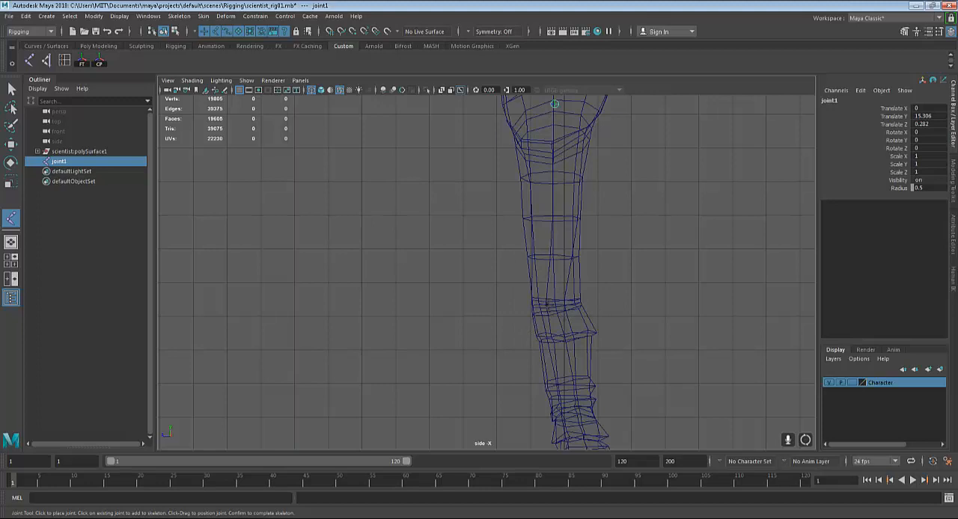
pyautogui.moveTo(551, 293); pyautogui.dragTo(558, 312)
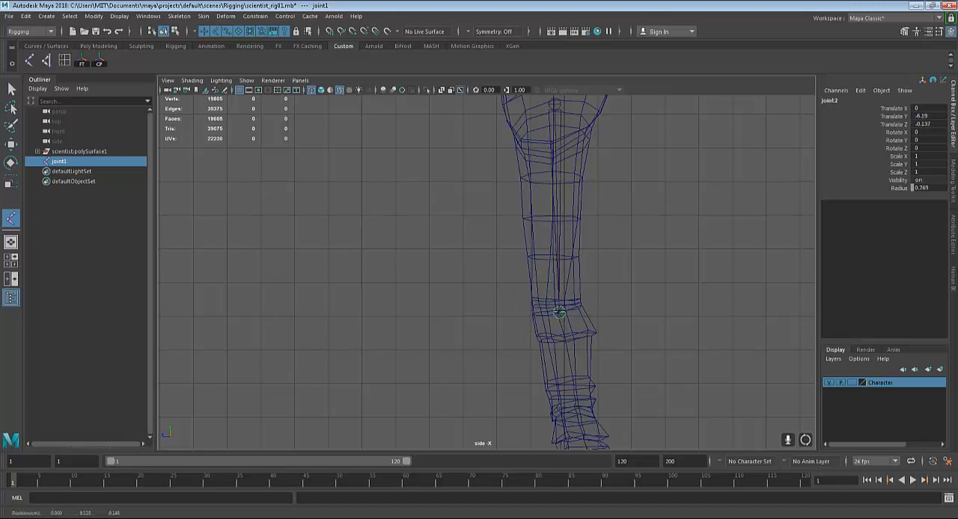
pyautogui.hotkey('ctrl', 'z')
pyautogui.hotkey('ctrl', 'z')
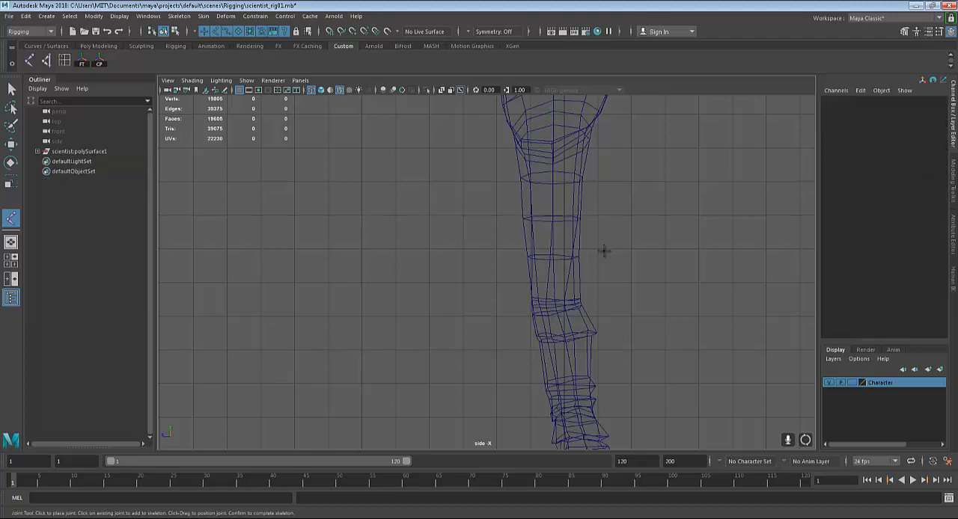
# Set the Character layer to Template and place a hip joint in the side view at about Y 14.65 and Z 0.4
pyautogui.click(850, 383)
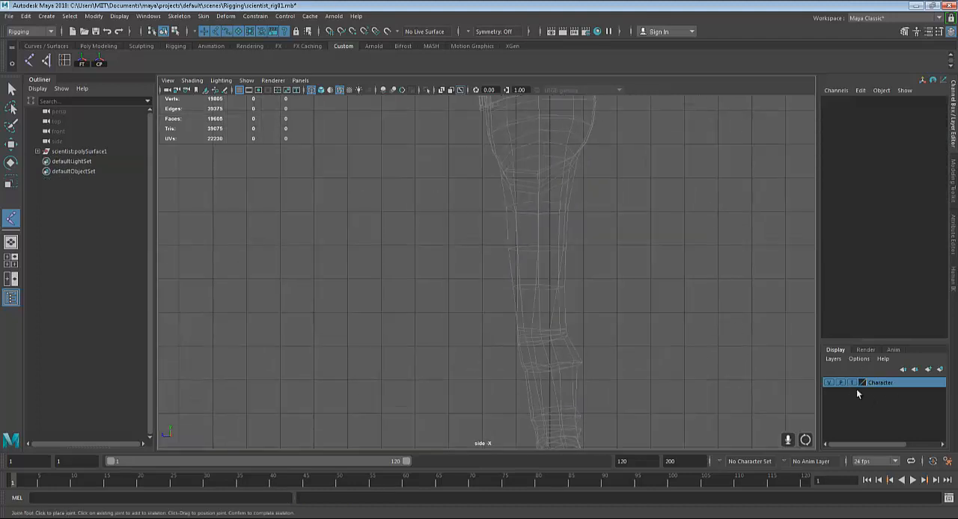
pyautogui.click(536, 161)
pyautogui.moveTo(536, 160)
pyautogui.mouseDown()
pyautogui.moveTo(534, 151)
pyautogui.moveTo(532, 175)
pyautogui.mouseUp()
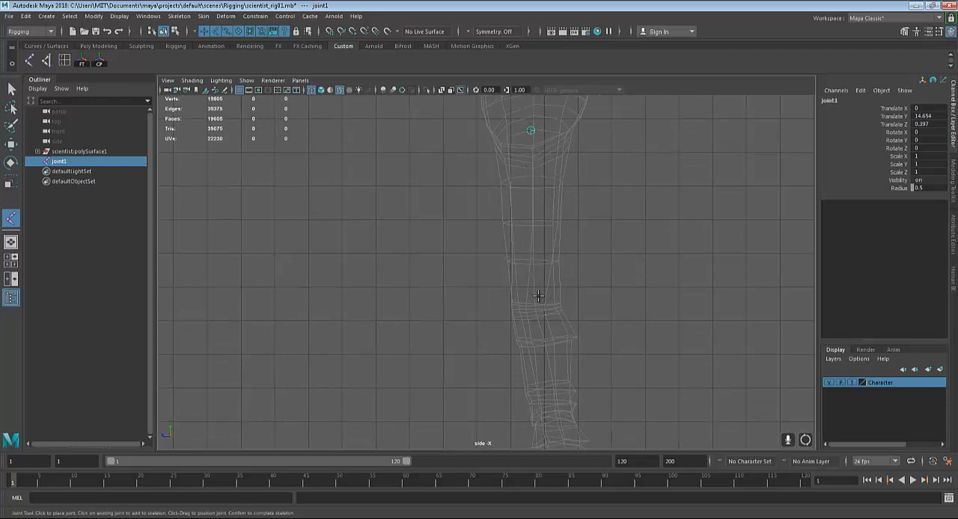
# Place a knee joint about 5.4 units below the hip joint in the side view
pyautogui.moveTo(537, 296)
pyautogui.mouseDown()
pyautogui.moveTo(521, 310)
pyautogui.moveTo(539, 319)
pyautogui.moveTo(525, 312)
pyautogui.mouseUp()
pyautogui.press('Return')
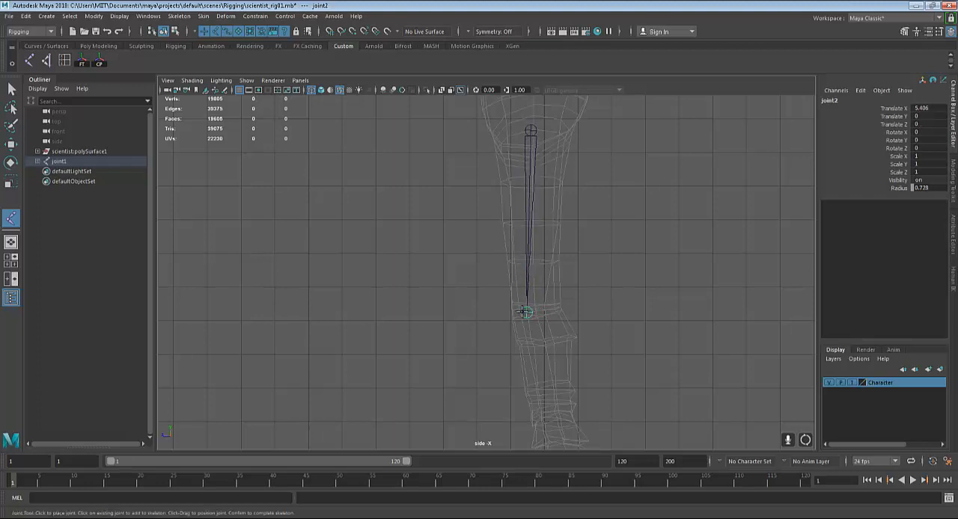
pyautogui.scroll(-2, 523, 299)
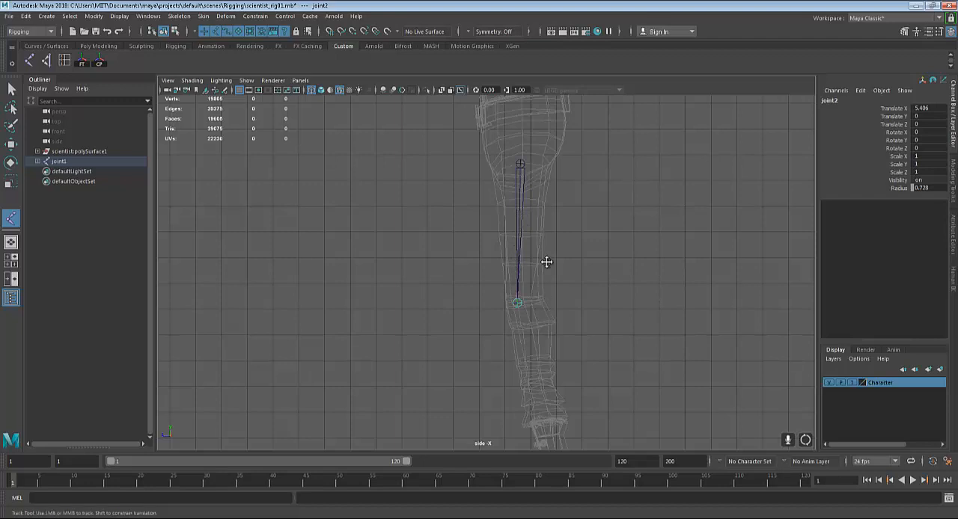
pyautogui.keyDown('alt'); pyautogui.moveTo(546, 260); pyautogui.dragTo(526, 270, button='middle'); pyautogui.keyUp('alt')
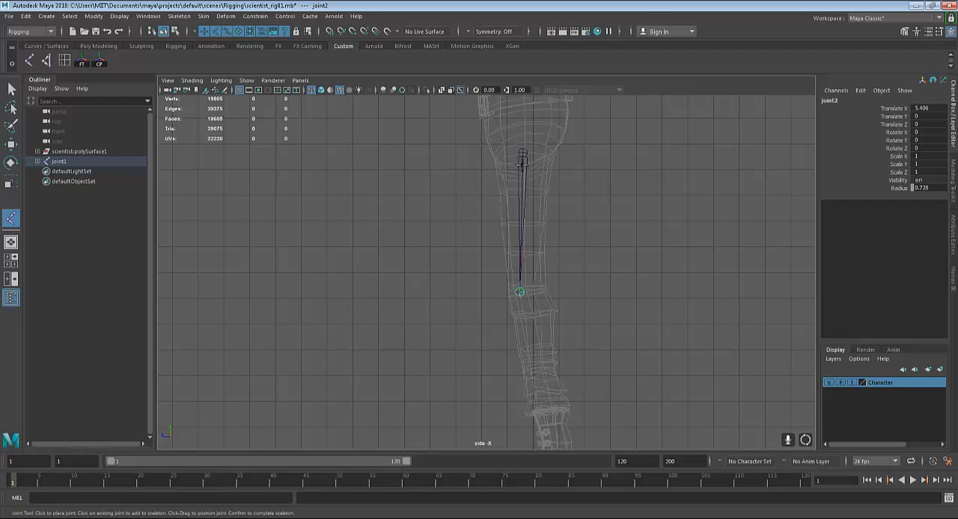
# Add an ankle joint inside the boot, just above the heel, about 7.35 units from the knee joint
pyautogui.keyDown('alt'); pyautogui.moveTo(551, 327); pyautogui.dragTo(544, 203, button='middle'); pyautogui.keyUp('alt')
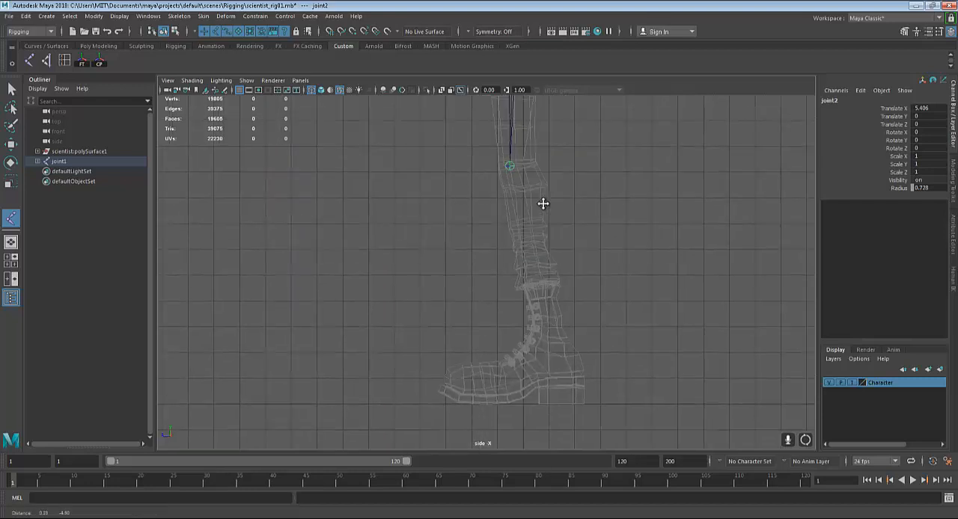
pyautogui.keyDown('alt'); pyautogui.moveTo(511, 176); pyautogui.dragTo(504, 175, button='middle'); pyautogui.keyUp('alt')
pyautogui.keyDown('alt'); pyautogui.moveTo(525, 208); pyautogui.dragTo(519, 194, button='middle'); pyautogui.keyUp('alt')
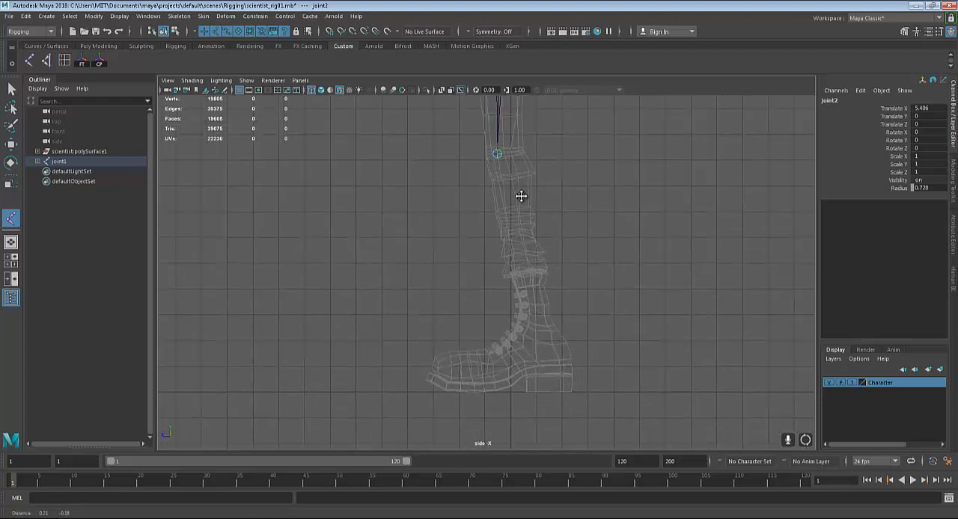
pyautogui.scroll(2, 552, 357)
pyautogui.scroll(6, 552, 358)
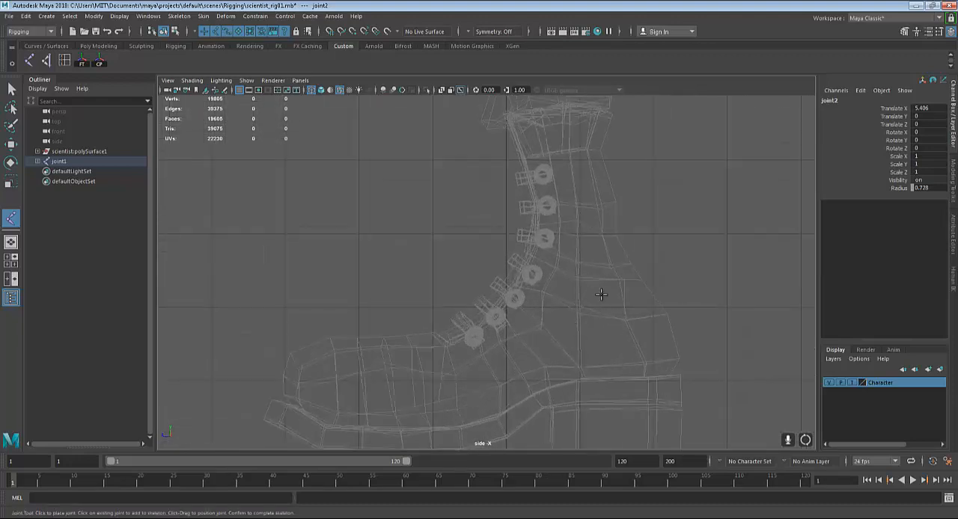
pyautogui.click(605, 298)
pyautogui.moveTo(605, 298); pyautogui.dragTo(605, 297)
# Add a ball joint about 2.84 units from the ankle and a toe joint about 2.24 units further, and complete the chain
pyautogui.keyDown('alt'); pyautogui.moveTo(633, 372); pyautogui.dragTo(660, 287, button='middle'); pyautogui.keyUp('alt')
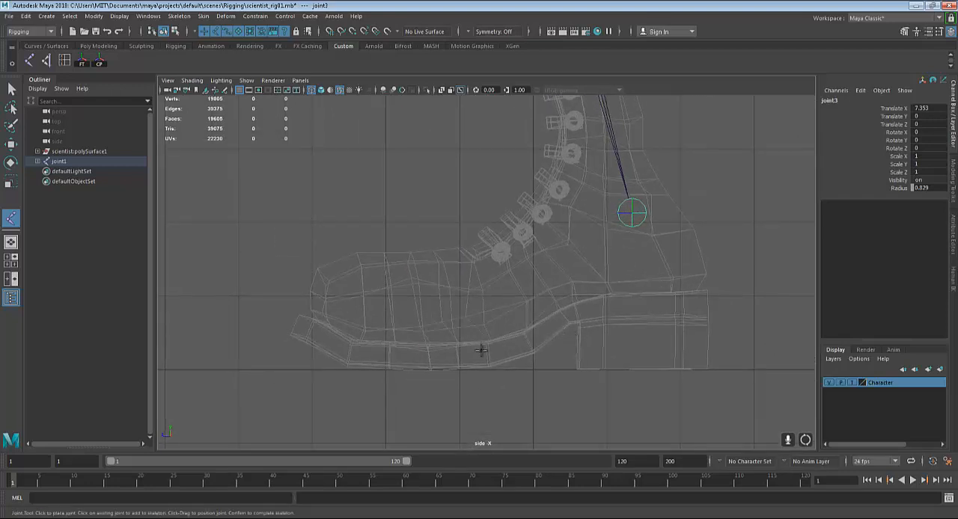
pyautogui.moveTo(479, 352)
pyautogui.mouseDown()
pyautogui.moveTo(462, 364)
pyautogui.moveTo(490, 357)
pyautogui.moveTo(465, 356)
pyautogui.moveTo(482, 358)
pyautogui.mouseUp()
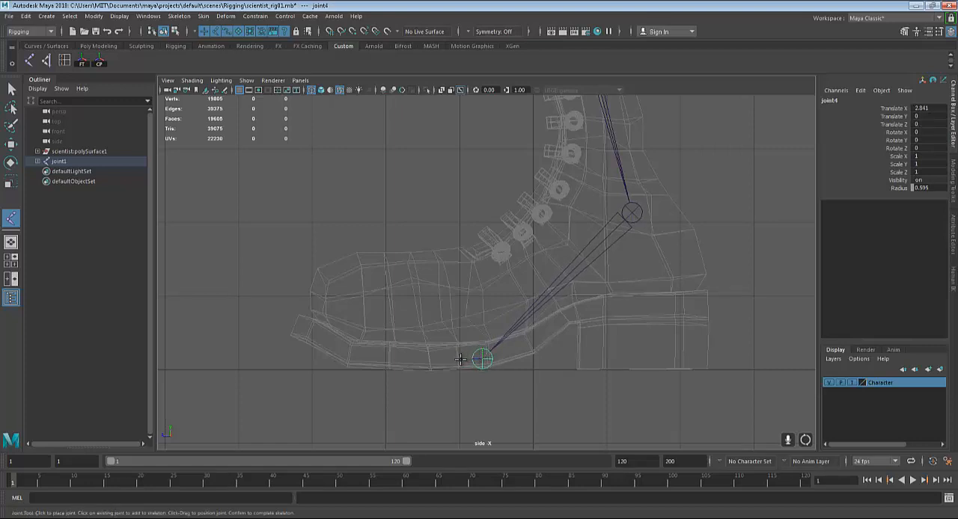
pyautogui.moveTo(455, 362); pyautogui.dragTo(318, 359)
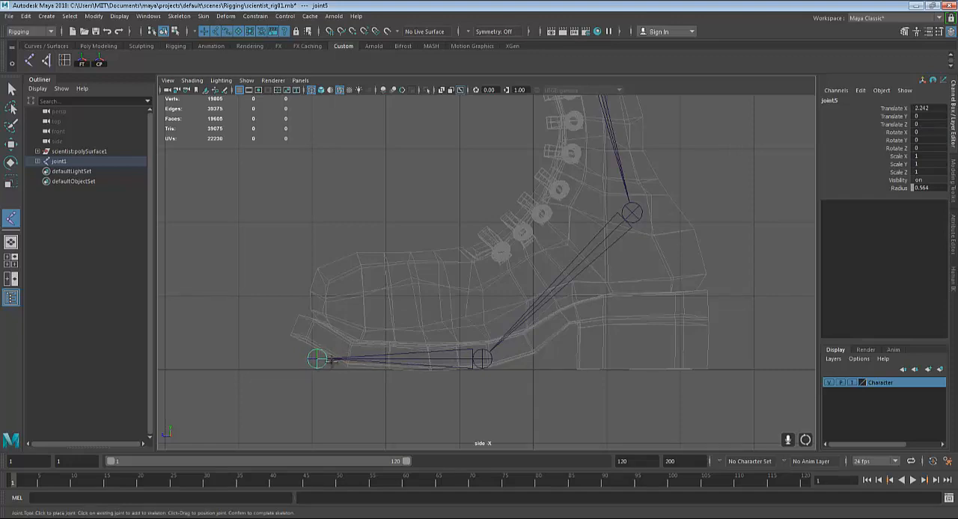
pyautogui.scroll(-5, 388, 287)
pyautogui.scroll(3, 438, 267)
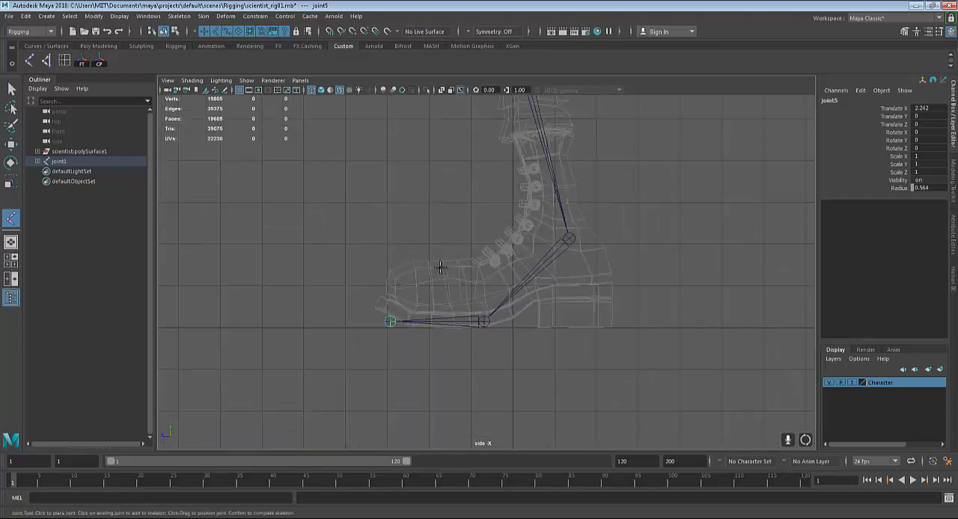
pyautogui.scroll(4, 438, 267)
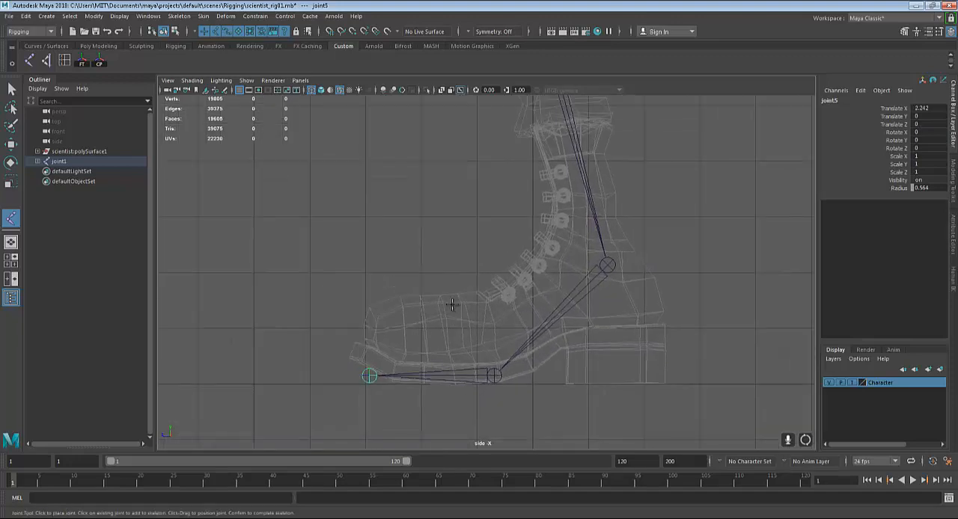
pyautogui.press('Return')
# Switch to the front view and move the leg joint chain sideways into the character's leg, at about X 0.95
pyautogui.scroll(-7, 452, 305)
pyautogui.keyDown('alt'); pyautogui.moveTo(503, 178); pyautogui.dragTo(529, 348, button='middle'); pyautogui.keyUp('alt')
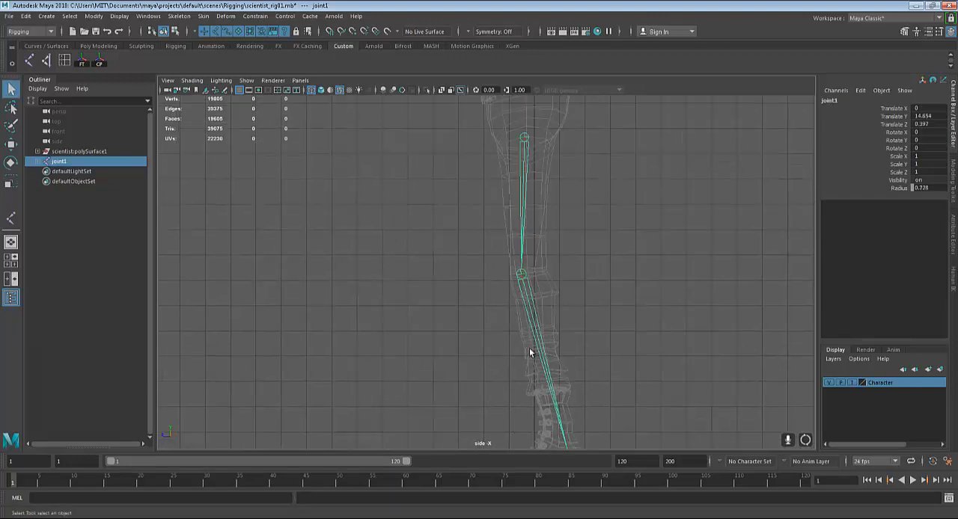
pyautogui.scroll(-1, 529, 348)
pyautogui.keyDown('alt'); pyautogui.moveTo(538, 286); pyautogui.dragTo(536, 208, button='middle'); pyautogui.keyUp('alt')
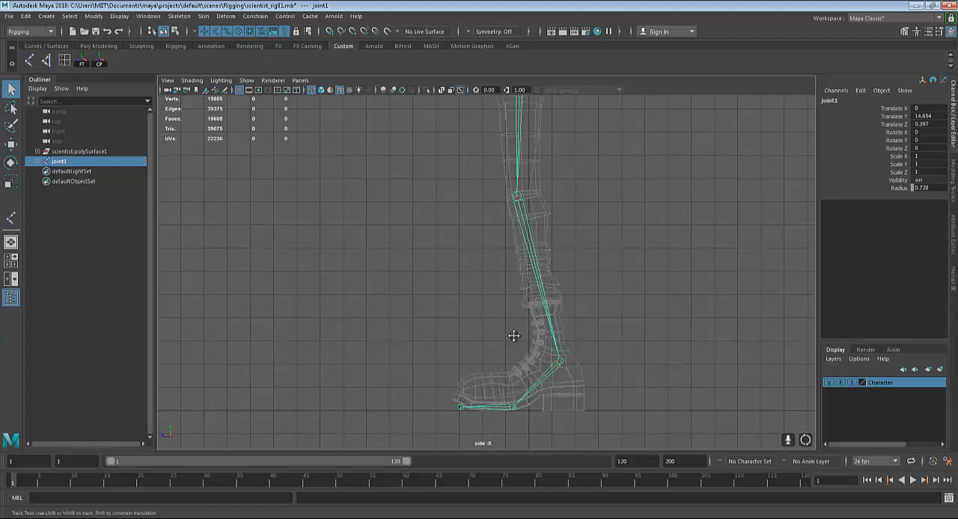
pyautogui.keyDown('alt'); pyautogui.moveTo(532, 98); pyautogui.dragTo(532, 199, button='middle'); pyautogui.keyUp('alt')
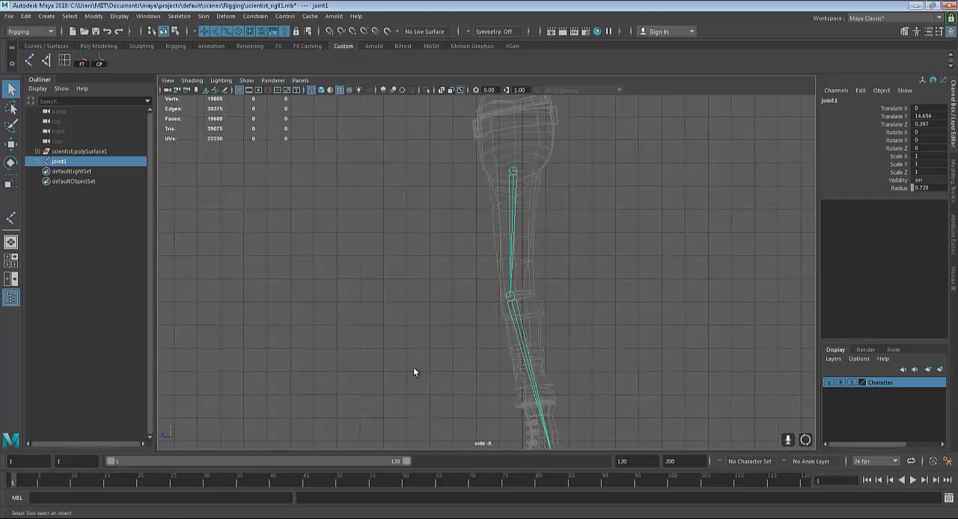
pyautogui.press('space')
pyautogui.press('space')
pyautogui.keyDown('alt'); pyautogui.moveTo(512, 321); pyautogui.dragTo(515, 306, button='middle'); pyautogui.keyUp('alt')
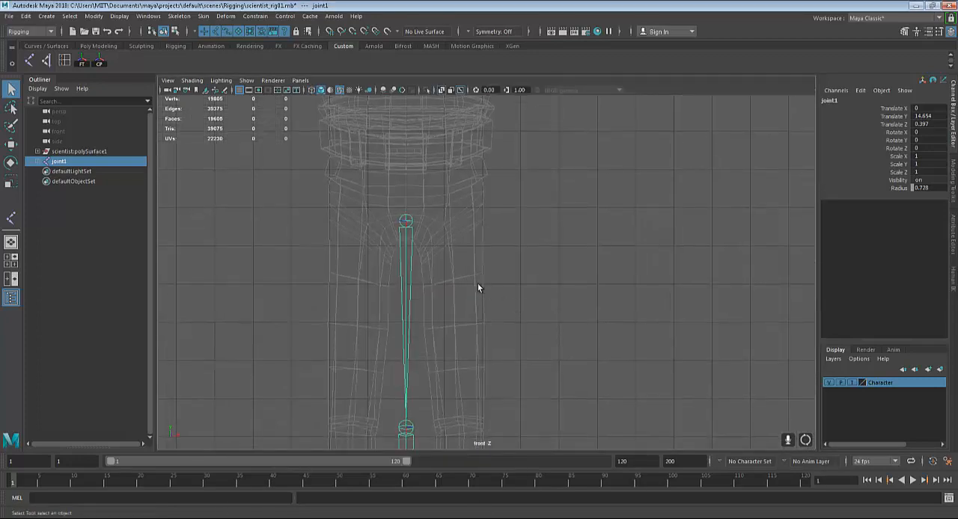
pyautogui.press('w')
pyautogui.scroll(-5, 444, 239)
pyautogui.keyDown('alt'); pyautogui.moveTo(442, 303); pyautogui.dragTo(433, 237, button='middle'); pyautogui.keyUp('alt')
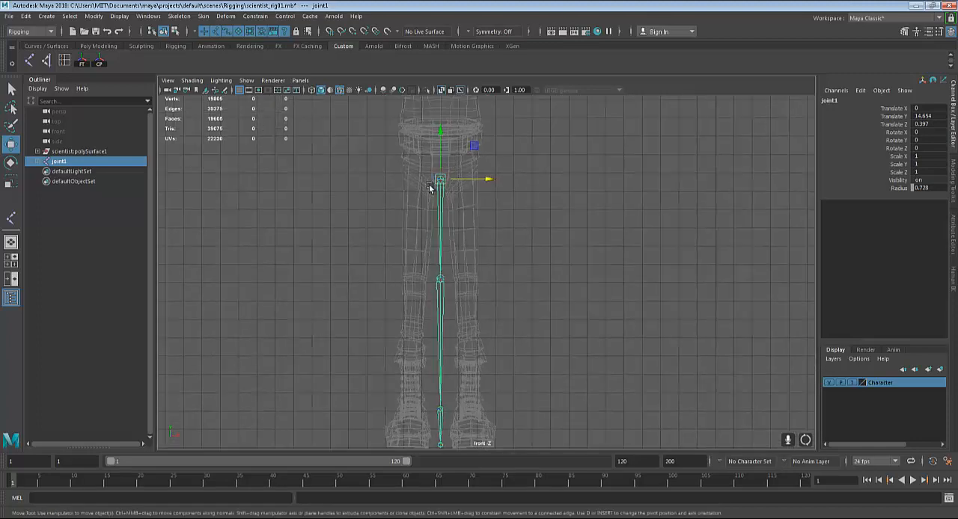
pyautogui.keyDown('alt'); pyautogui.moveTo(485, 251); pyautogui.dragTo(495, 304, button='middle'); pyautogui.keyUp('alt')
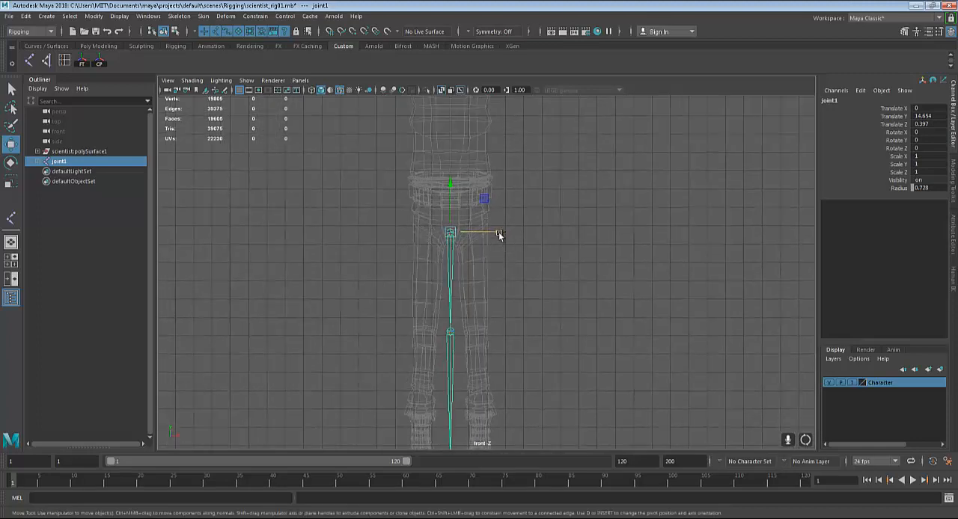
pyautogui.moveTo(499, 233); pyautogui.dragTo(518, 236)
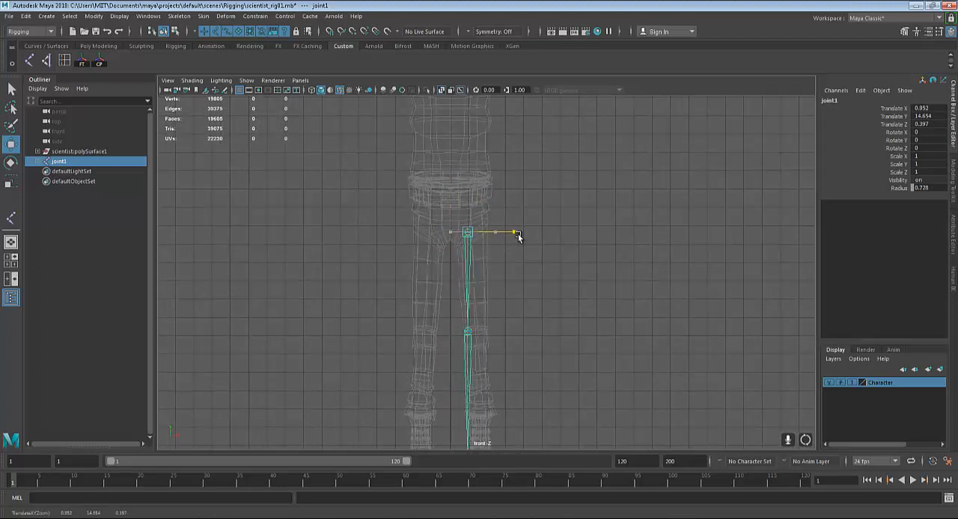
# Rotate the hip joint to about 1.26 degrees in Y and move the chain to about X 1.22
pyautogui.keyDown('alt'); pyautogui.moveTo(517, 236); pyautogui.dragTo(502, 251, button='middle'); pyautogui.keyUp('alt')
pyautogui.press('e')
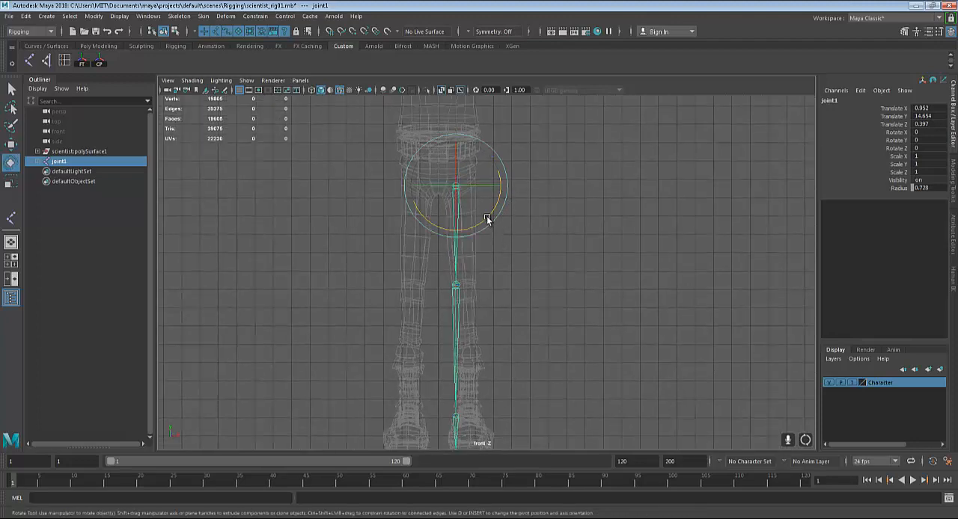
pyautogui.moveTo(487, 218)
pyautogui.mouseDown()
pyautogui.moveTo(510, 186)
pyautogui.moveTo(492, 212)
pyautogui.mouseUp()
pyautogui.press('w')
pyautogui.press('e')
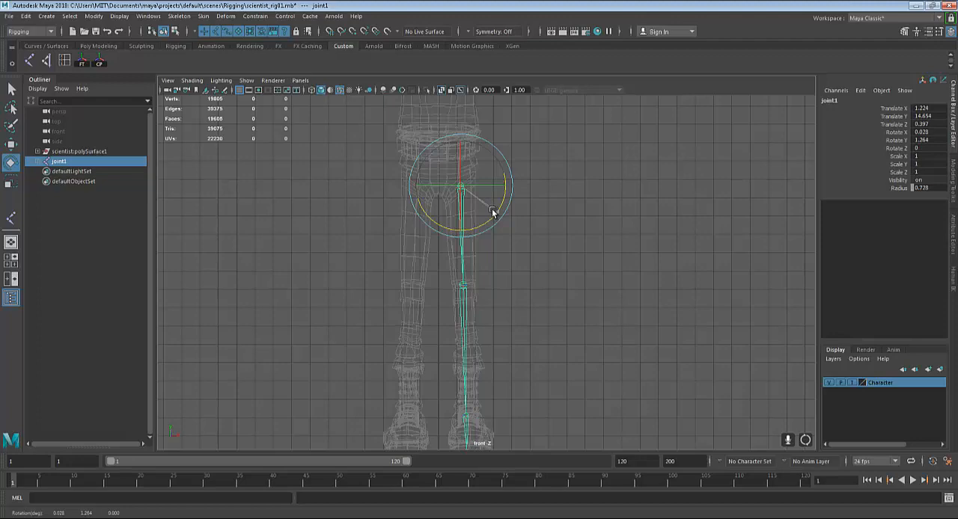
# Rotate the hip joint further outward, to about 2.18 degrees in Y, to follow the leg
pyautogui.scroll(5, 490, 221)
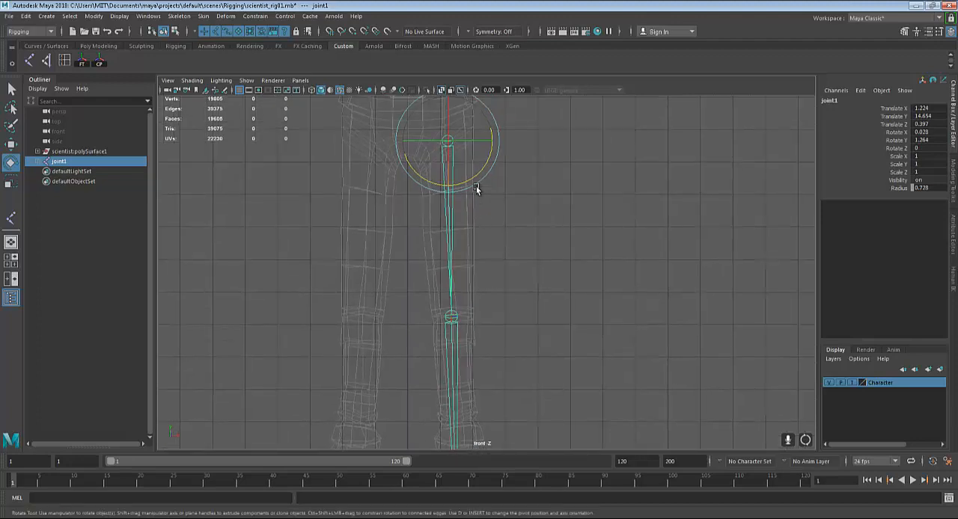
pyautogui.moveTo(480, 172); pyautogui.dragTo(481, 172)
pyautogui.scroll(-3, 514, 251)
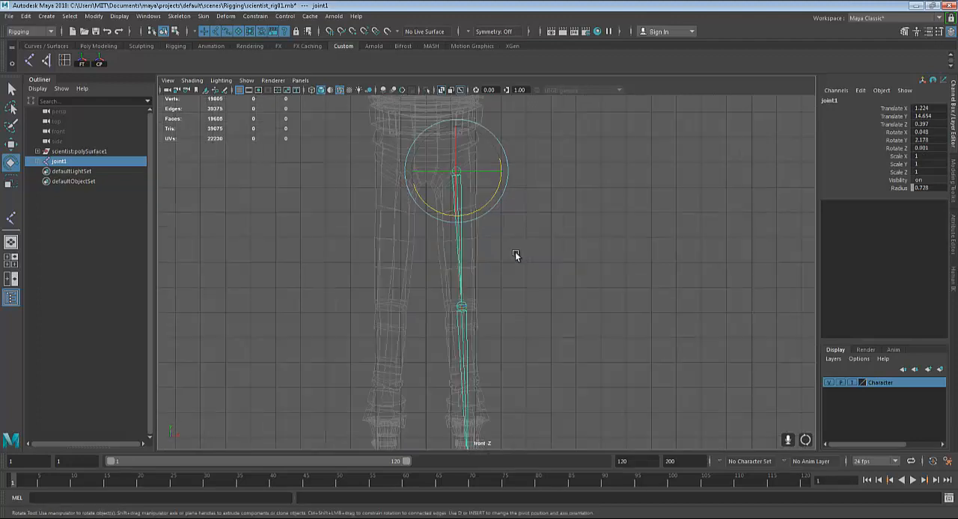
pyautogui.keyDown('alt'); pyautogui.moveTo(517, 250); pyautogui.dragTo(520, 244, button='middle'); pyautogui.keyUp('alt')
pyautogui.scroll(-5, 520, 242)
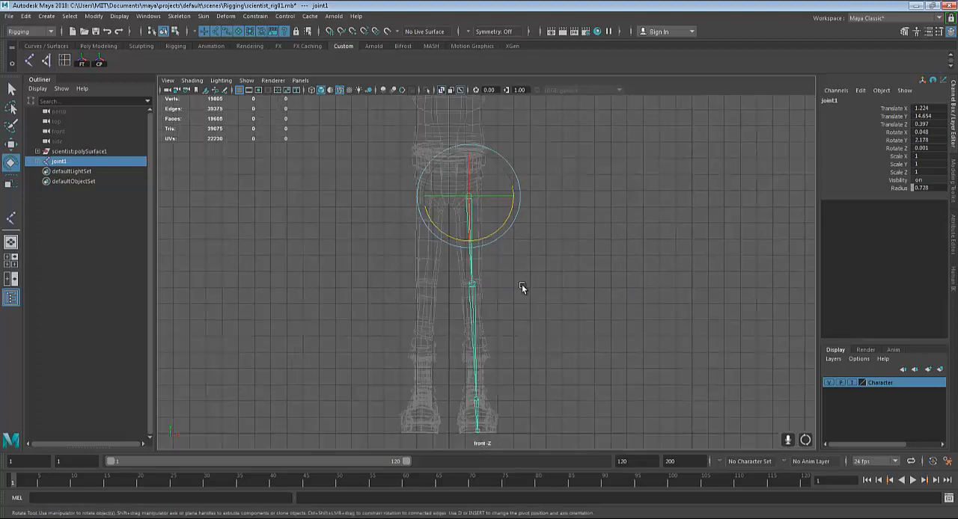
pyautogui.press('q')
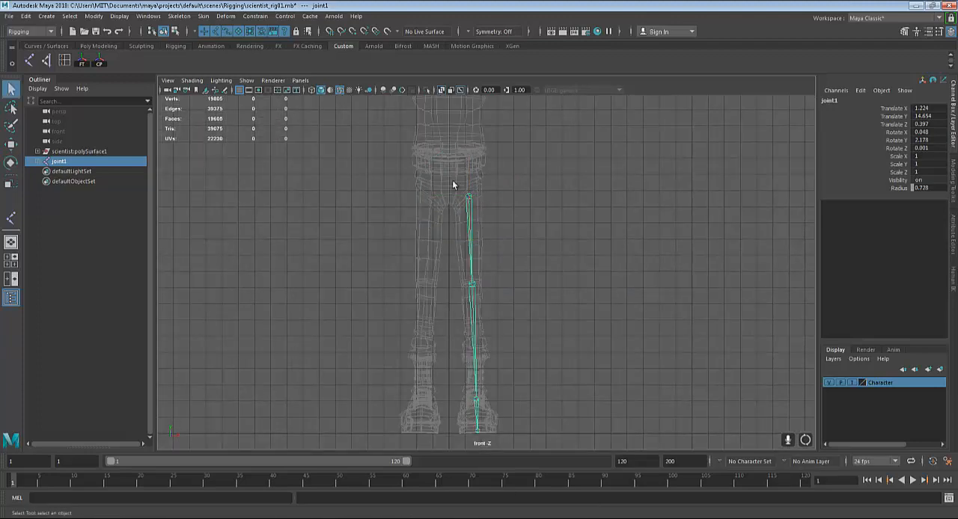
# Fine-tune the hip joint to about X 1.1 and about 3.07 degrees of Y rotation, and deselect it
pyautogui.press('w')
pyautogui.scroll(2, 492, 254)
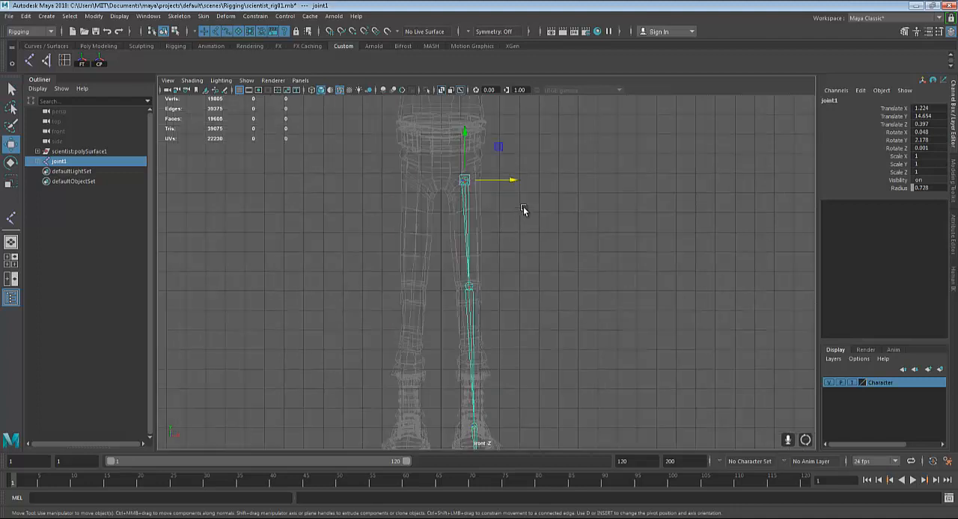
pyautogui.moveTo(512, 180); pyautogui.dragTo(511, 181)
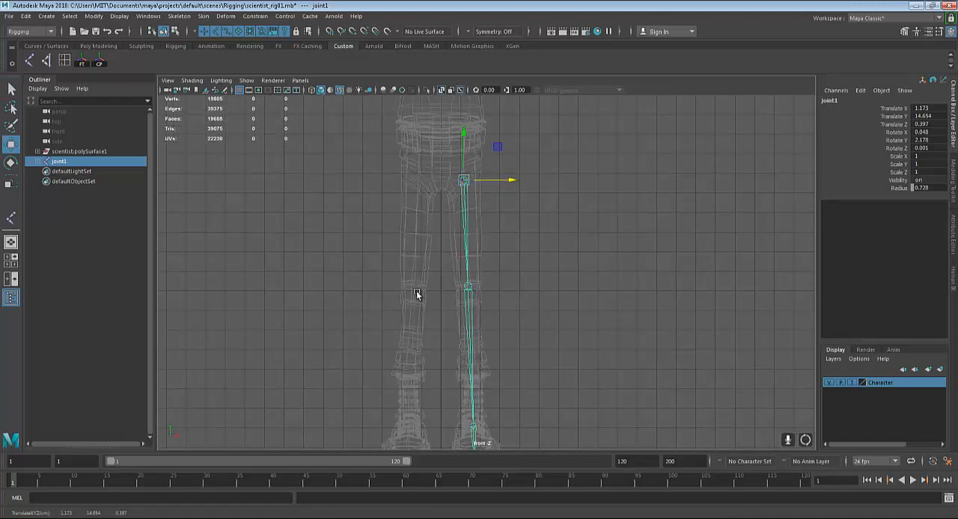
pyautogui.press('e')
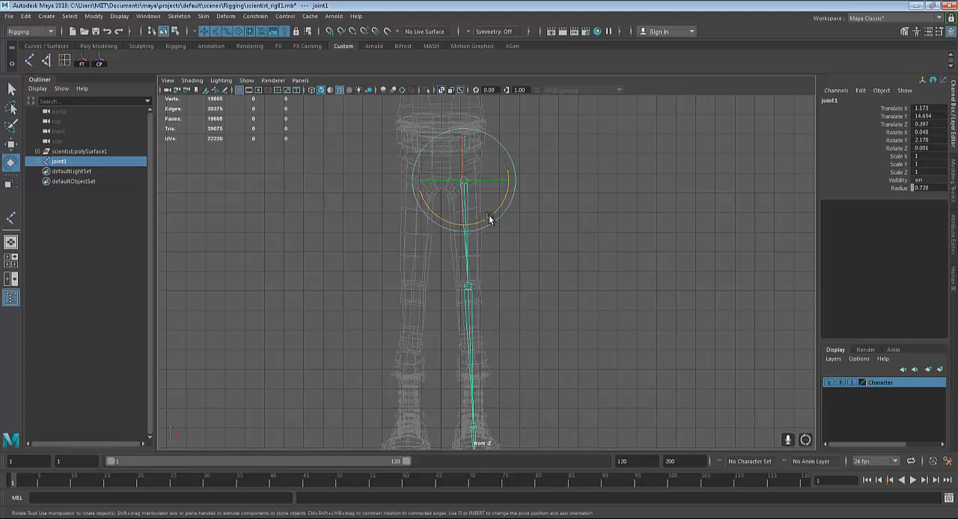
pyautogui.moveTo(488, 215); pyautogui.dragTo(489, 215)
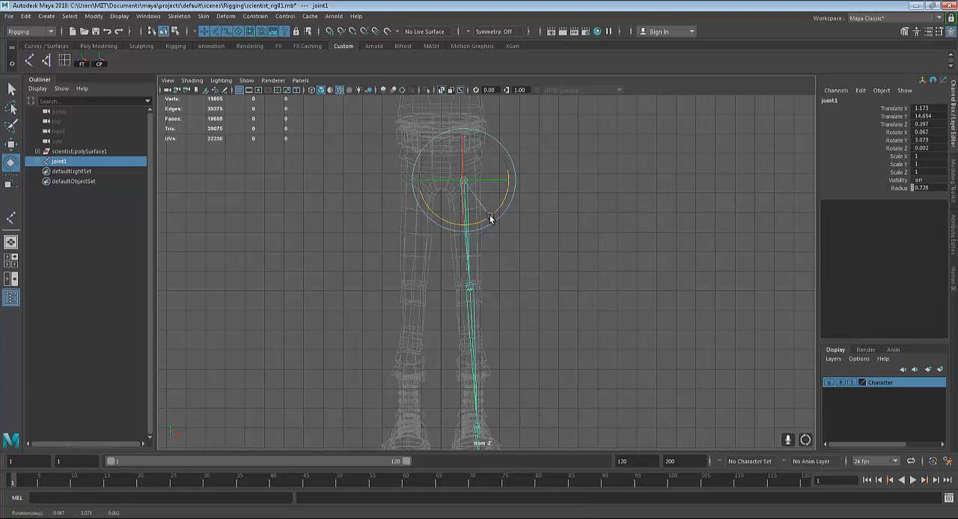
pyautogui.press('w')
pyautogui.moveTo(503, 184); pyautogui.dragTo(508, 183)
pyautogui.click(564, 319)
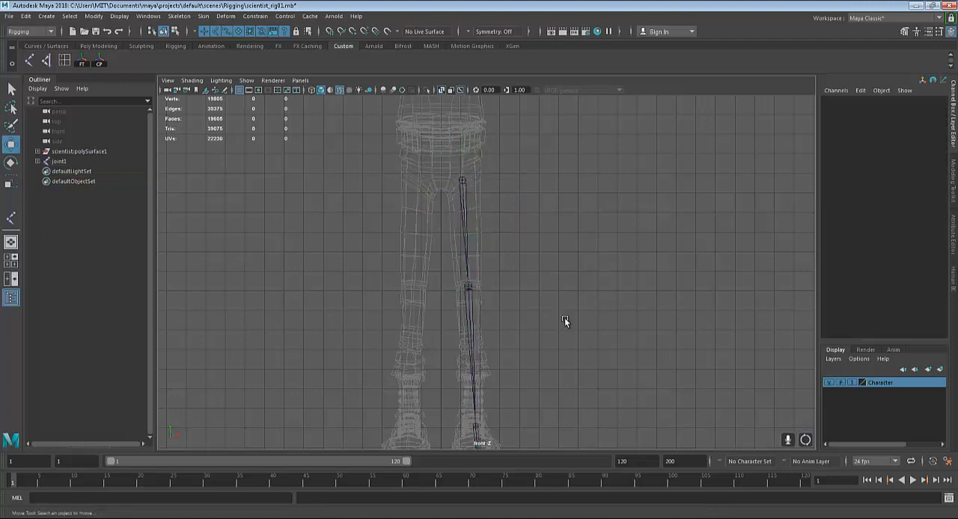
# Switch to the perspective view, set the Character layer to Reference and view the leg chain against the shaded model
pyautogui.scroll(1, 564, 320)
pyautogui.keyDown('alt'); pyautogui.moveTo(561, 354); pyautogui.dragTo(561, 315, button='middle'); pyautogui.keyUp('alt')
pyautogui.press('space')
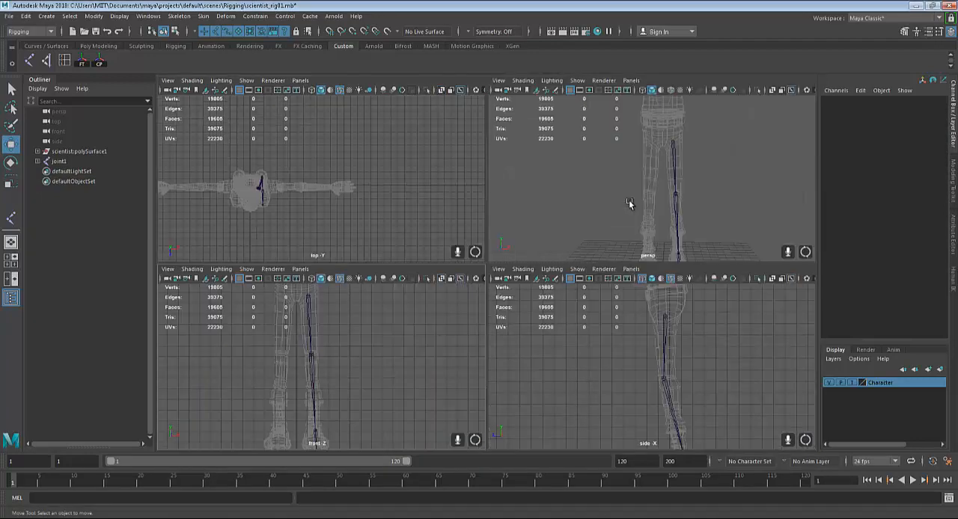
pyautogui.press('space')
pyautogui.keyDown('alt'); pyautogui.moveTo(648, 240); pyautogui.dragTo(780, 404); pyautogui.keyUp('alt')
pyautogui.click(853, 383)
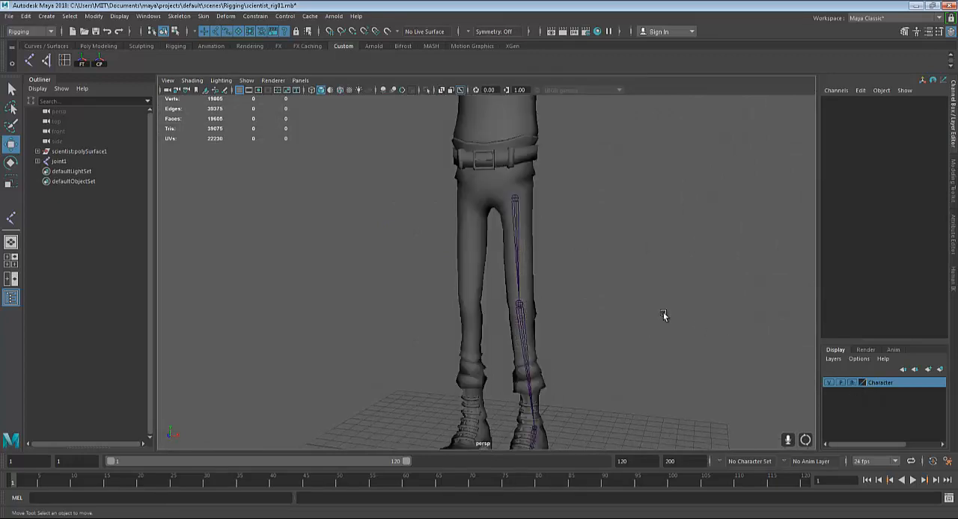
pyautogui.moveTo(663, 316)
pyautogui.keyDown('alt'); pyautogui.mouseDown()
pyautogui.moveTo(689, 307)
pyautogui.moveTo(679, 306)
pyautogui.mouseUp(); pyautogui.keyUp('alt')
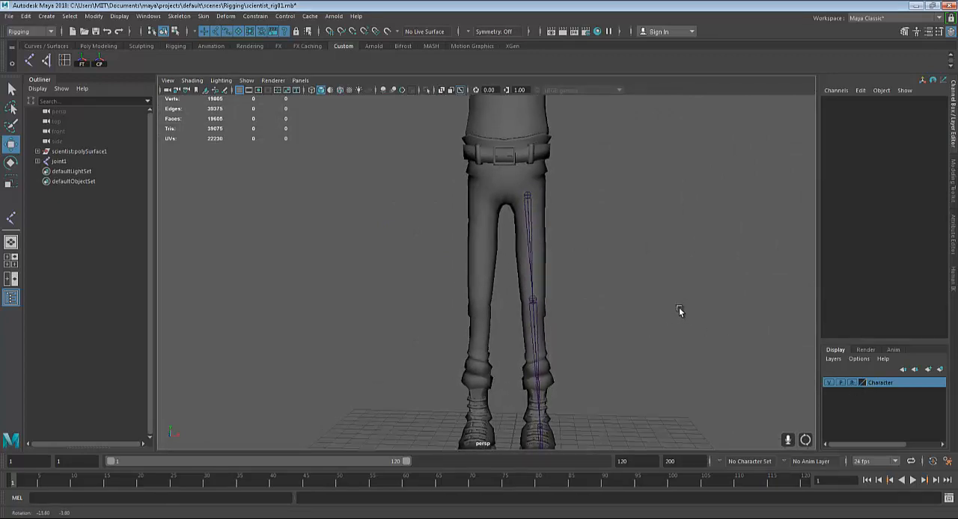
# Select the hip joint, try raising it about 0.48 units in the front view, and undo the move
pyautogui.click(536, 192)
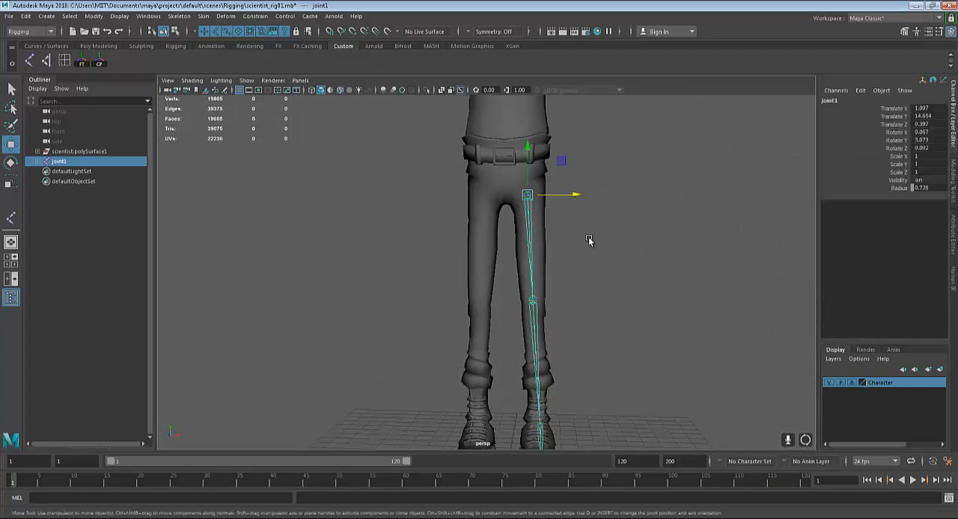
pyautogui.press('space')
pyautogui.press('space')
pyautogui.keyDown('alt'); pyautogui.moveTo(485, 299); pyautogui.dragTo(515, 277, button='middle'); pyautogui.keyUp('alt')
pyautogui.scroll(3, 506, 391)
pyautogui.scroll(-1, 531, 283)
pyautogui.scroll(-1, 531, 283)
pyautogui.keyDown('alt'); pyautogui.moveTo(469, 218); pyautogui.dragTo(485, 259, button='middle'); pyautogui.keyUp('alt')
pyautogui.moveTo(472, 158); pyautogui.dragTo(473, 154)
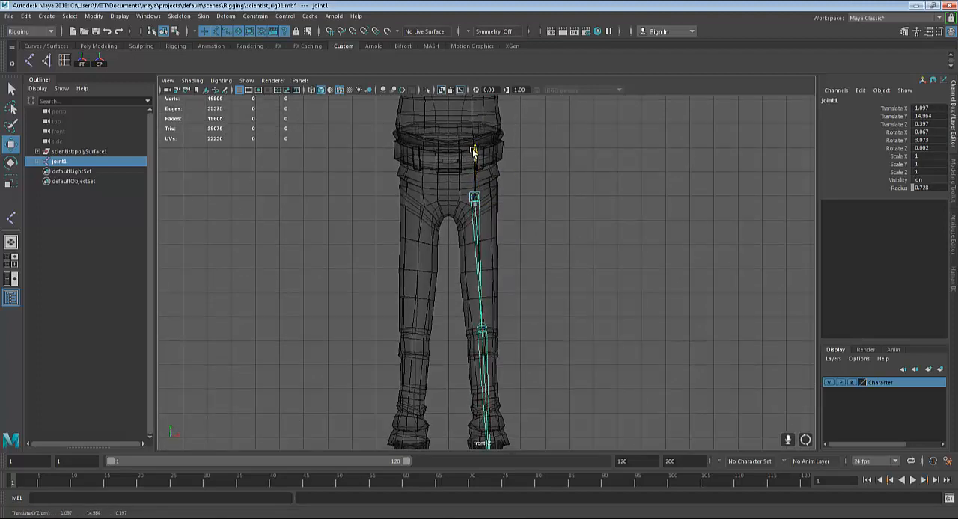
pyautogui.scroll(-2, 468, 232)
pyautogui.hotkey('ctrl', 'z')
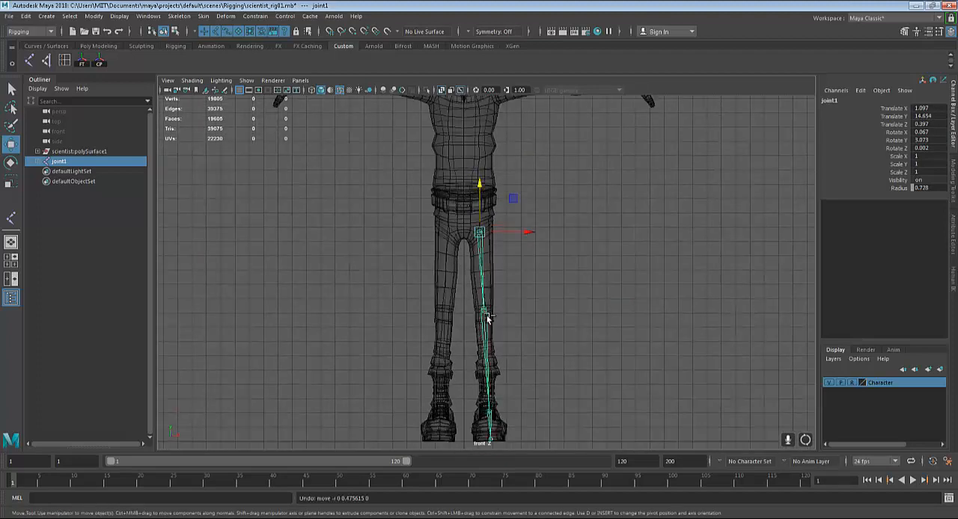
# Raise the hip joint on its own, without its child joints, to about Y 15.083 in the front view
pyautogui.scroll(4, 487, 315)
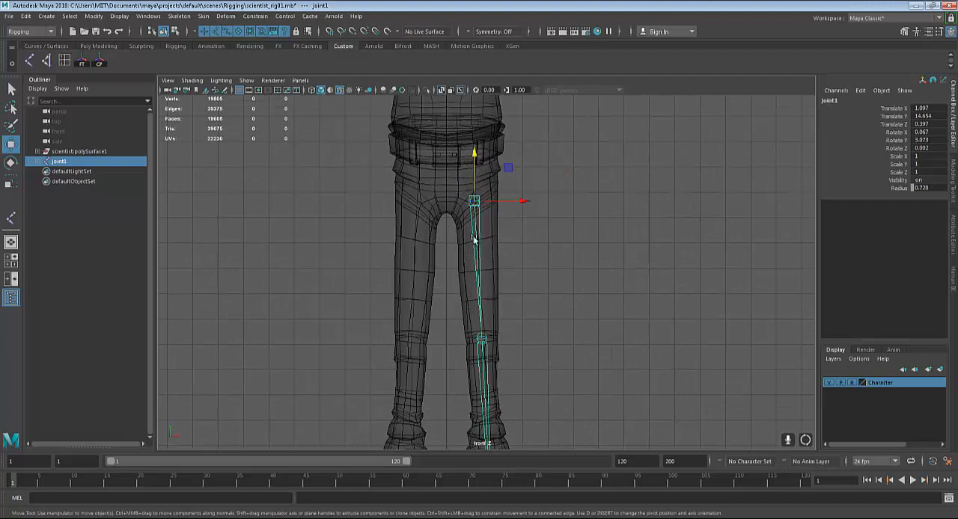
pyautogui.keyDown('alt'); pyautogui.moveTo(524, 333); pyautogui.dragTo(523, 359, button='middle'); pyautogui.keyUp('alt')
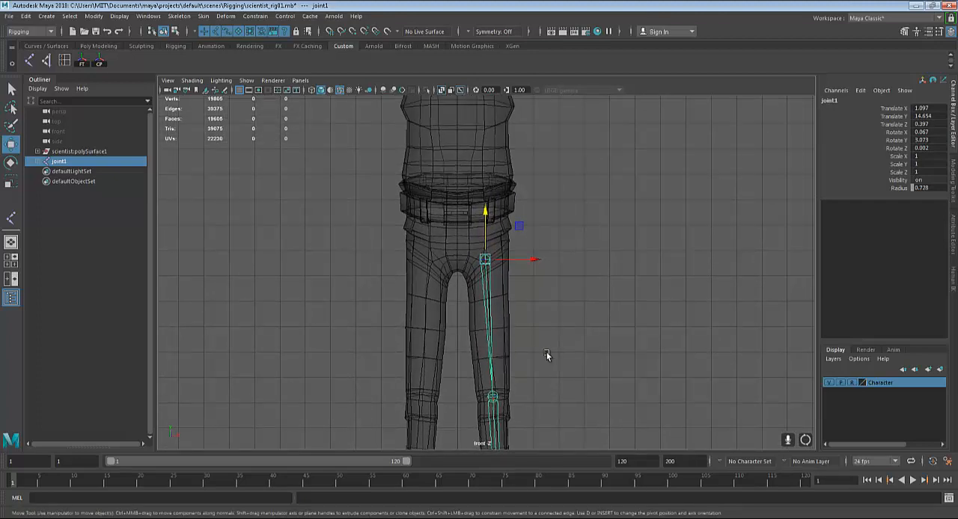
pyautogui.press('d')
pyautogui.scroll(2, 546, 352)
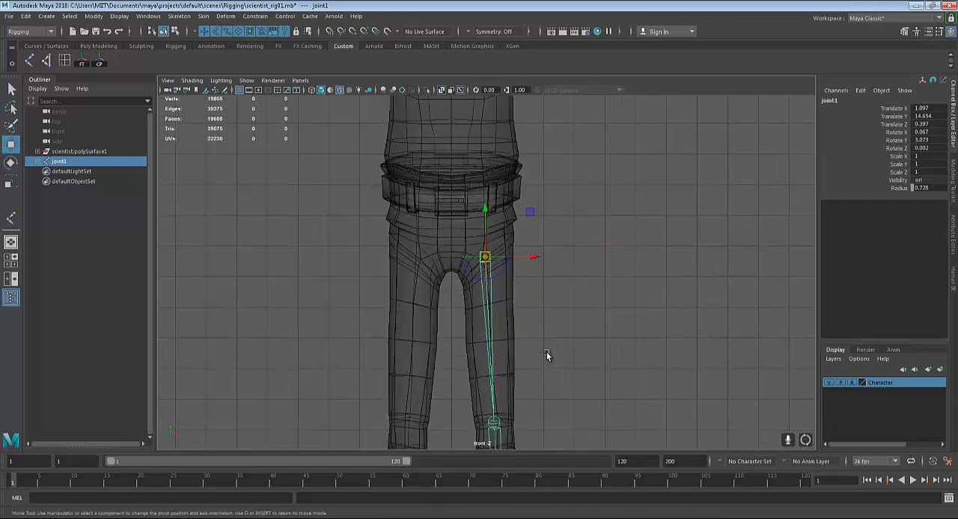
pyautogui.moveTo(485, 204); pyautogui.dragTo(486, 197)
pyautogui.press('q')
pyautogui.scroll(-3, 551, 297)
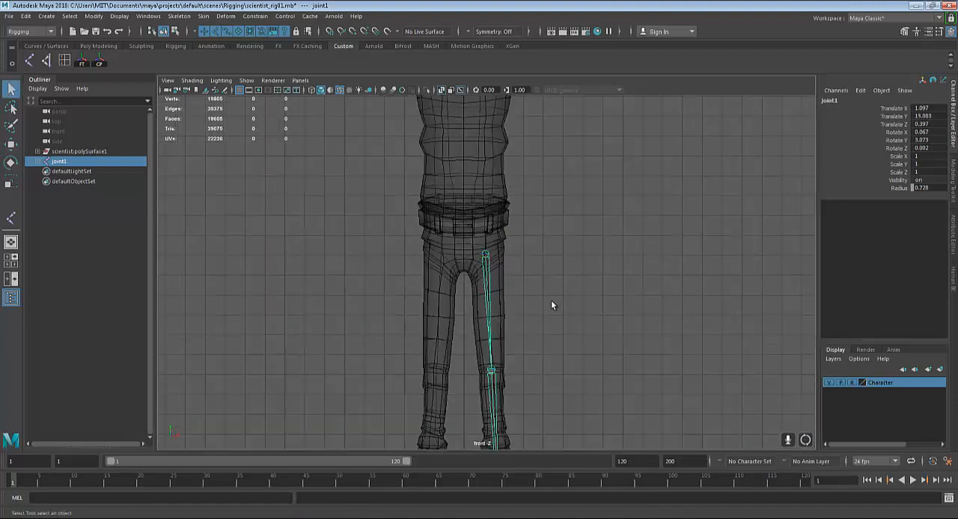
# Switch to the perspective view and examine the leg chain against the shaded model from the front and at an angle
pyautogui.scroll(-3, 552, 305)
pyautogui.press('space')
pyautogui.press('space')
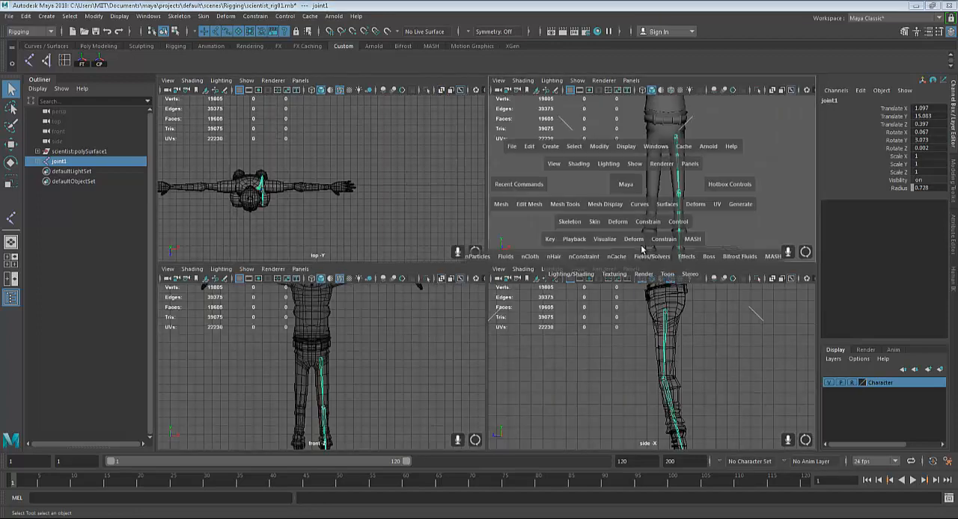
pyautogui.moveTo(627, 306)
pyautogui.keyDown('alt'); pyautogui.mouseDown()
pyautogui.moveTo(571, 299)
pyautogui.moveTo(516, 317)
pyautogui.moveTo(621, 316)
pyautogui.mouseUp(); pyautogui.keyUp('alt')
pyautogui.keyDown('alt'); pyautogui.moveTo(615, 334); pyautogui.dragTo(611, 320, button='middle'); pyautogui.keyUp('alt')
pyautogui.scroll(-3, 632, 294)
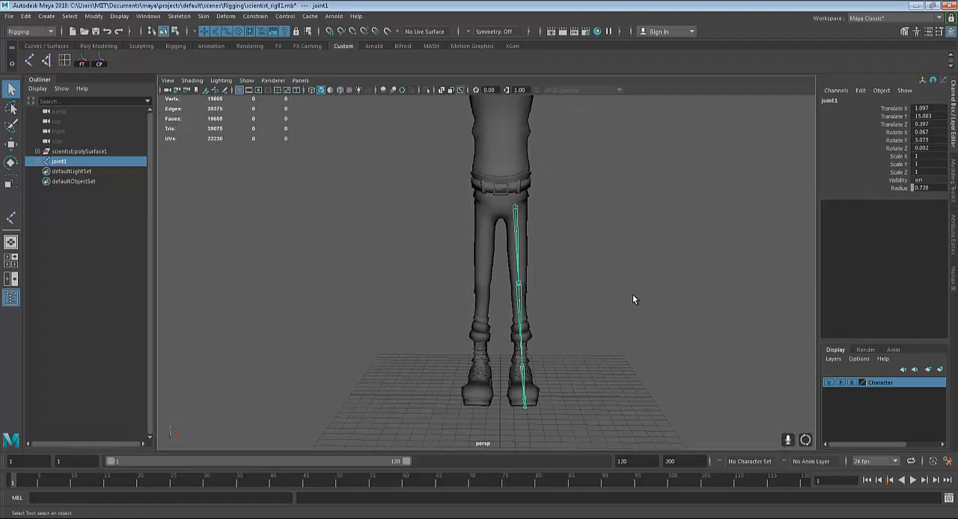
pyautogui.scroll(3, 633, 300)
pyautogui.keyDown('alt'); pyautogui.moveTo(635, 284); pyautogui.dragTo(526, 165); pyautogui.keyUp('alt')
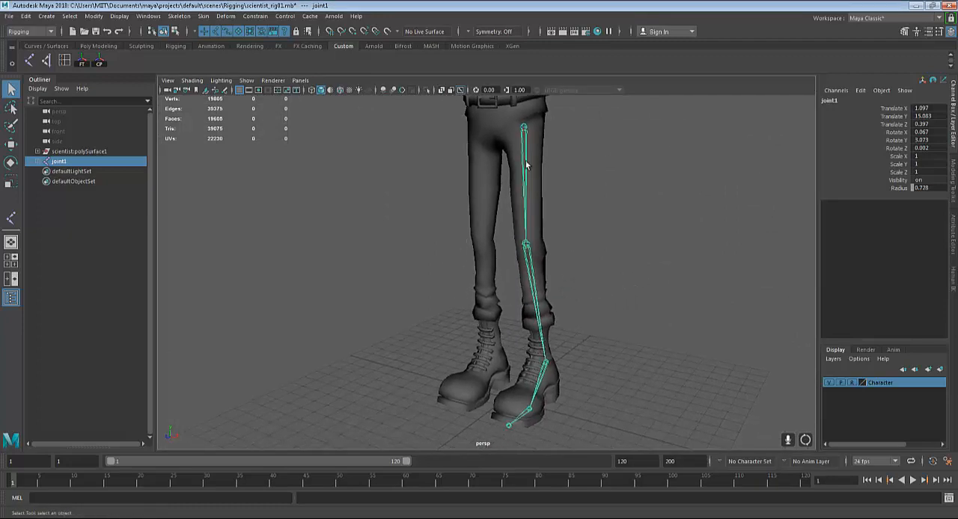
pyautogui.keyDown('alt'); pyautogui.moveTo(522, 266); pyautogui.dragTo(556, 255); pyautogui.keyUp('alt')
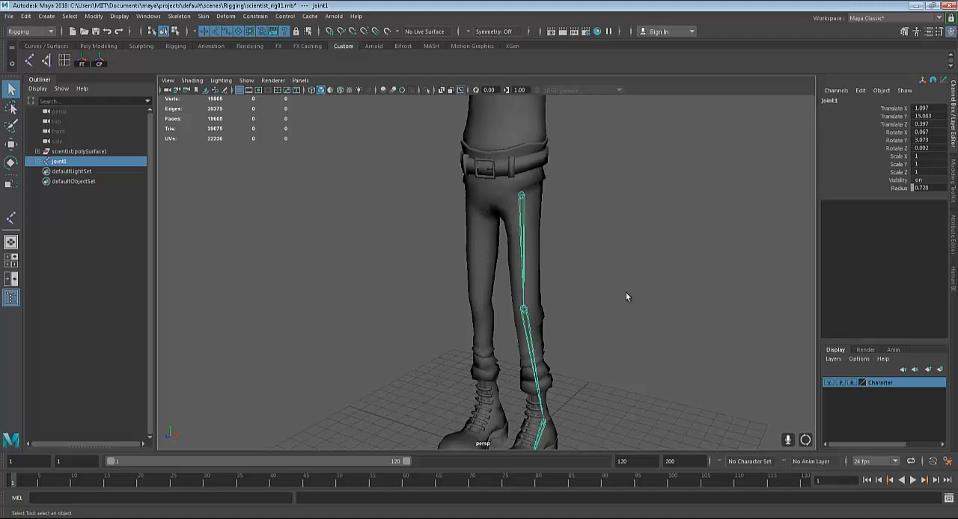
# Rename the hip joint at the start of the leg chain as l_thigh
pyautogui.doubleClick(847, 99)
pyautogui.press('BackSpace')
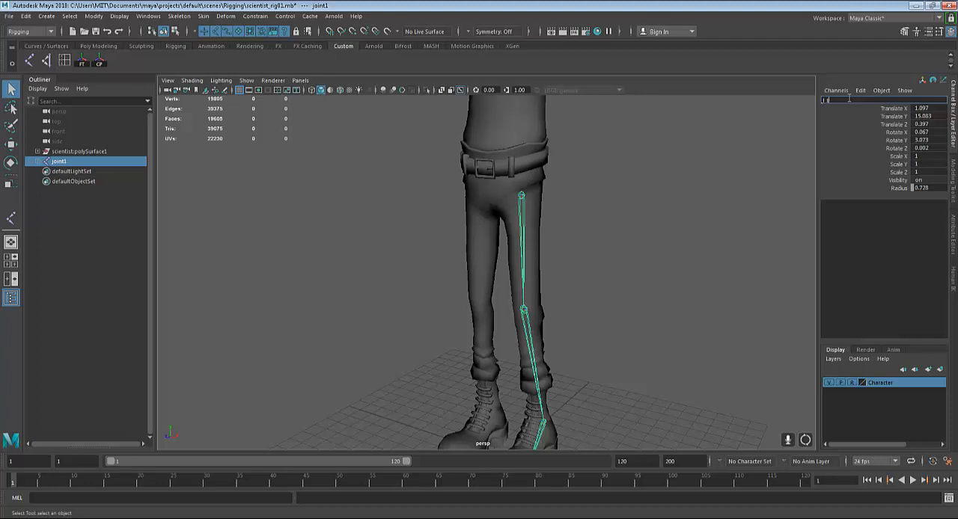
pyautogui.press('Return')
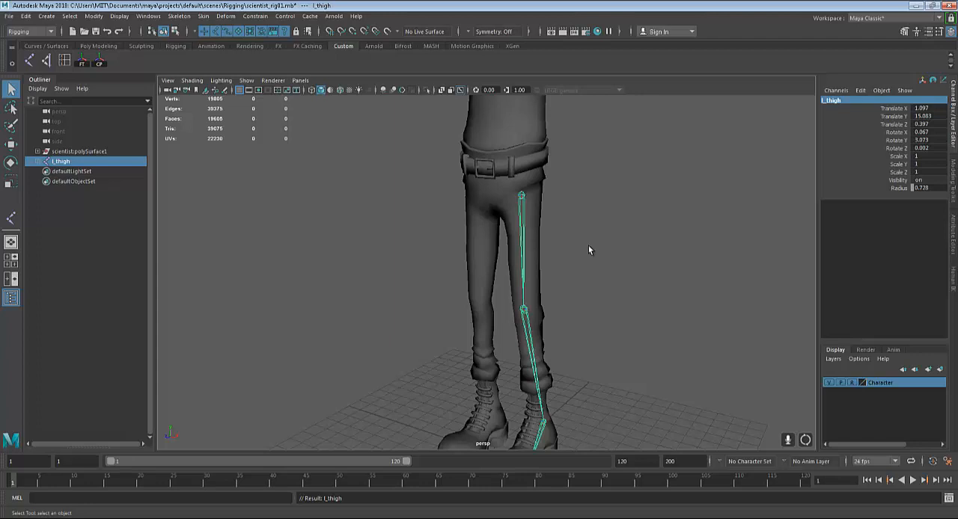
# Select the knee joint below the thigh and rename it l_knee
pyautogui.press('Down')
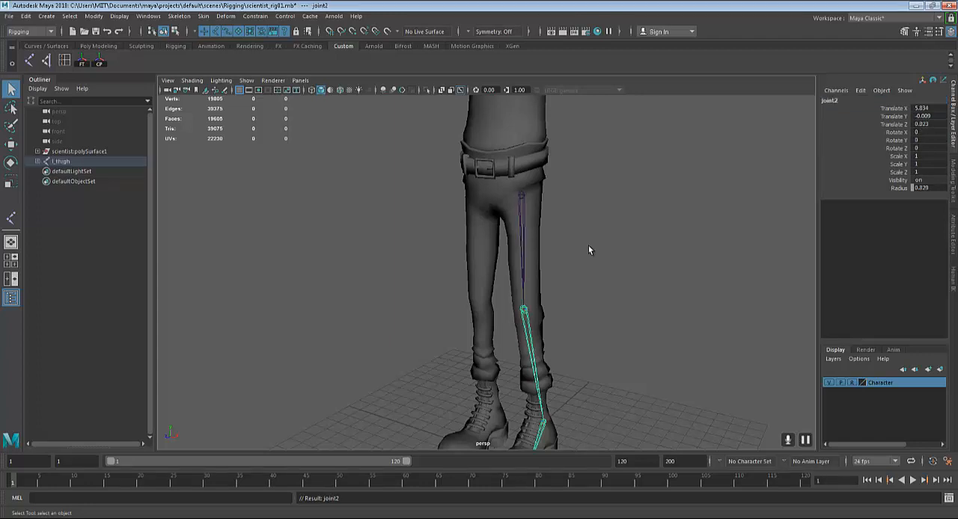
pyautogui.doubleClick(847, 101)
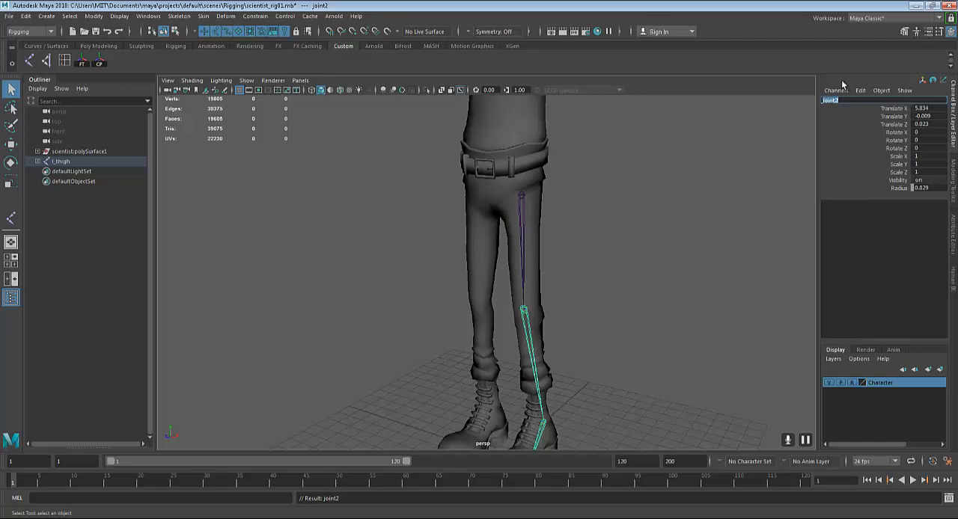
pyautogui.press('BackSpace')
pyautogui.write('l_knee')
pyautogui.press('Return')
# Select the ankle joint below the knee and rename it l_ankle
pyautogui.press('Down')
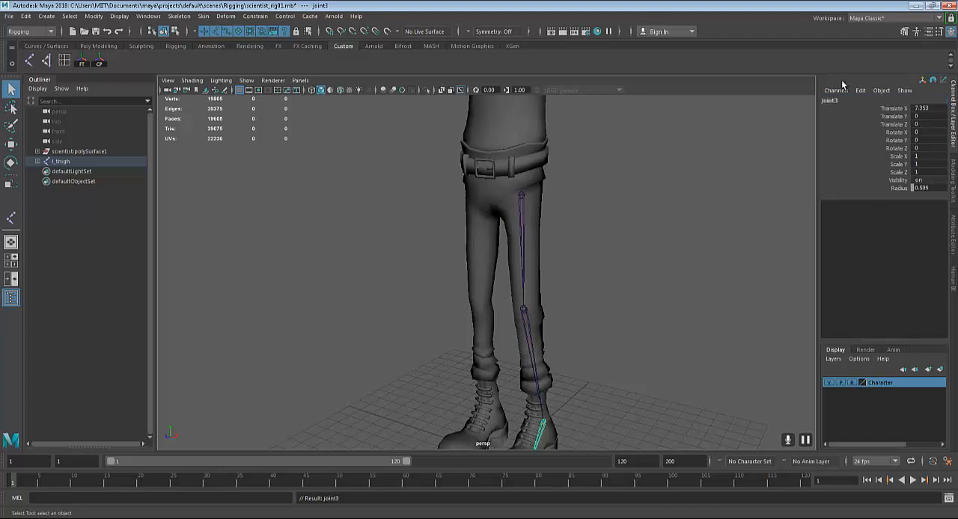
pyautogui.doubleClick(841, 100)
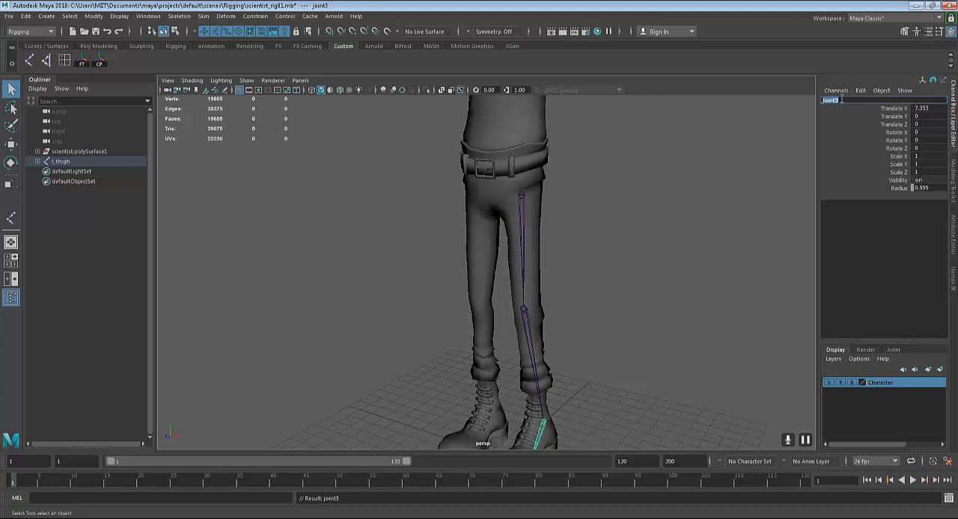
pyautogui.press('BackSpace')
pyautogui.press('Return')
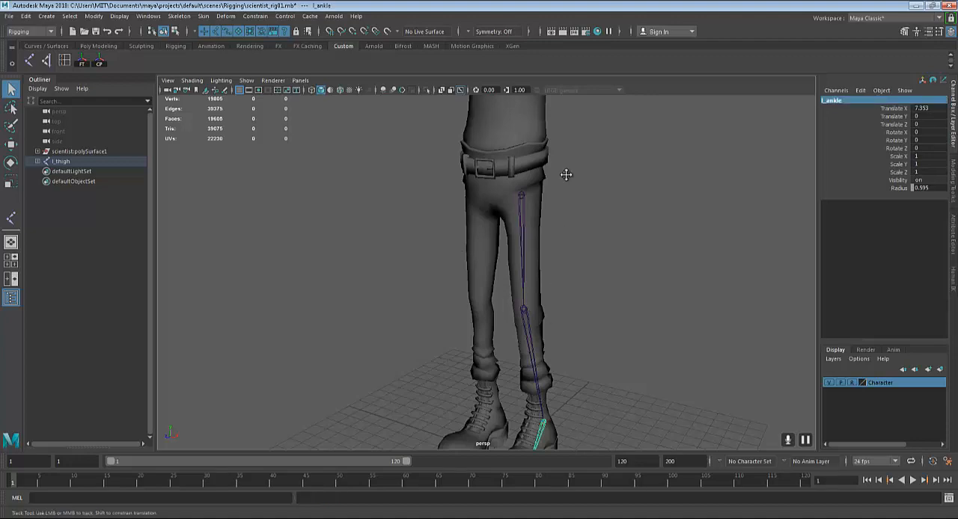
# Select the joint at the ball of the foot and rename it l_foot
pyautogui.keyDown('alt'); pyautogui.moveTo(566, 174); pyautogui.dragTo(577, 97, button='middle'); pyautogui.keyUp('alt')
pyautogui.keyDown('alt'); pyautogui.moveTo(557, 299); pyautogui.dragTo(649, 395, button='right'); pyautogui.keyUp('alt')
pyautogui.keyDown('alt'); pyautogui.moveTo(649, 382); pyautogui.dragTo(508, 389); pyautogui.keyUp('alt')
pyautogui.press('Down')
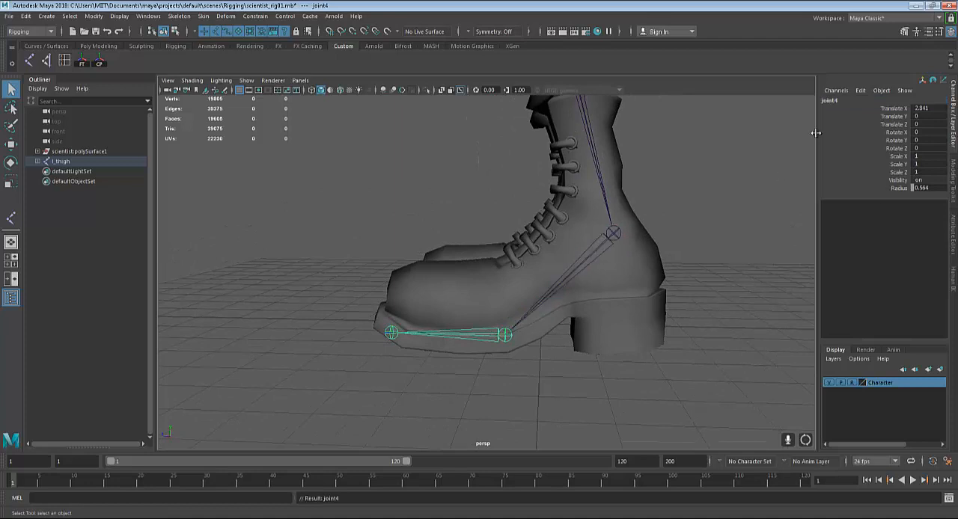
pyautogui.click(847, 100)
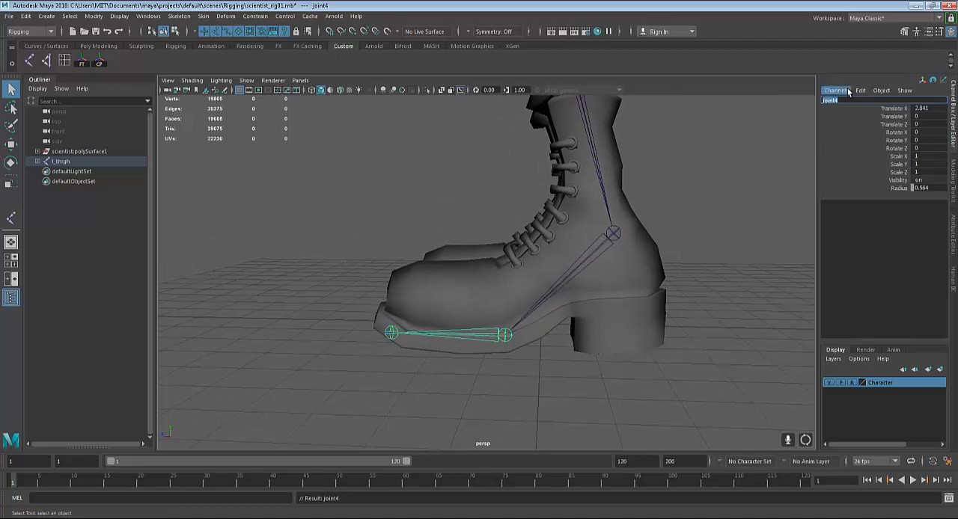
pyautogui.write('l_foot')
pyautogui.press('Return')
# Select the end joint at the tip of the boot and rename it l_toe
pyautogui.press('Down')
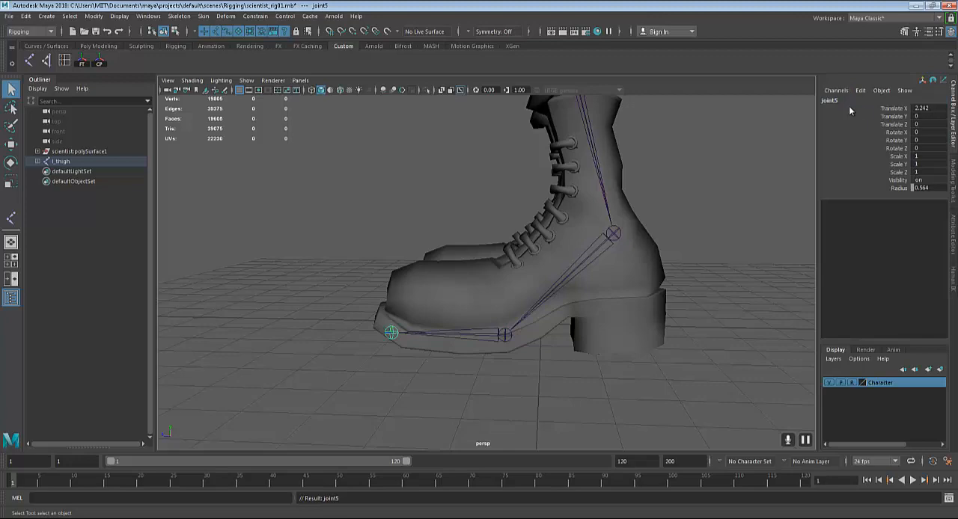
pyautogui.click(853, 100)
pyautogui.press('BackSpace')
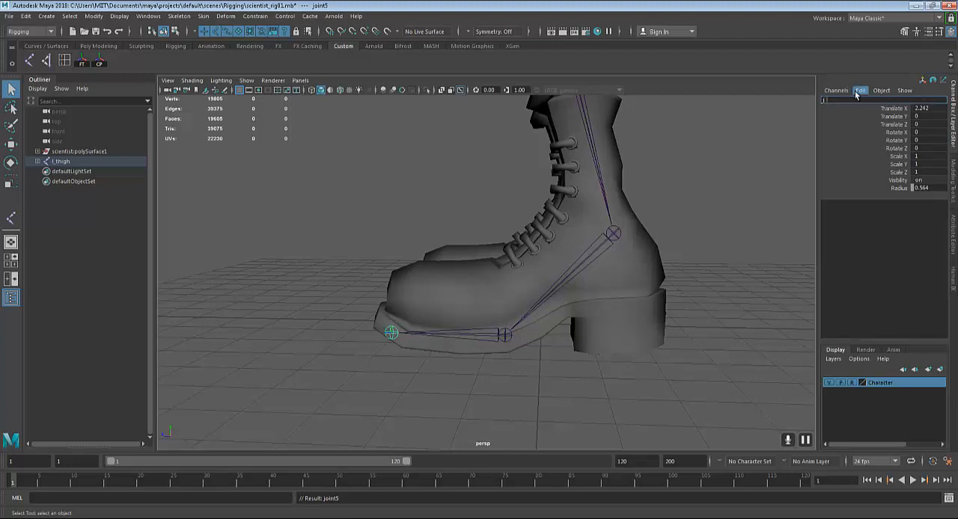
pyautogui.write('l_toe')
pyautogui.press('Return')
# Select the l_thigh joint and examine the whole chain down to the boot in the perspective view
pyautogui.keyDown('alt'); pyautogui.moveTo(478, 329); pyautogui.dragTo(552, 265); pyautogui.keyUp('alt')
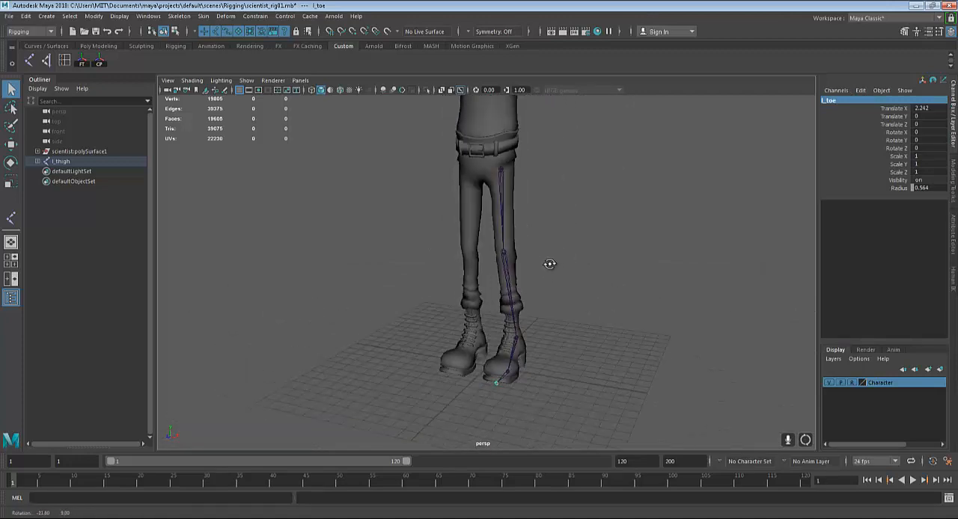
pyautogui.click(503, 179)
pyautogui.keyDown('alt'); pyautogui.moveTo(503, 179); pyautogui.dragTo(556, 326); pyautogui.keyUp('alt')
pyautogui.keyDown('alt'); pyautogui.moveTo(556, 326); pyautogui.dragTo(611, 330, button='right'); pyautogui.keyUp('alt')
pyautogui.keyDown('alt'); pyautogui.moveTo(611, 330); pyautogui.dragTo(555, 342); pyautogui.keyUp('alt')
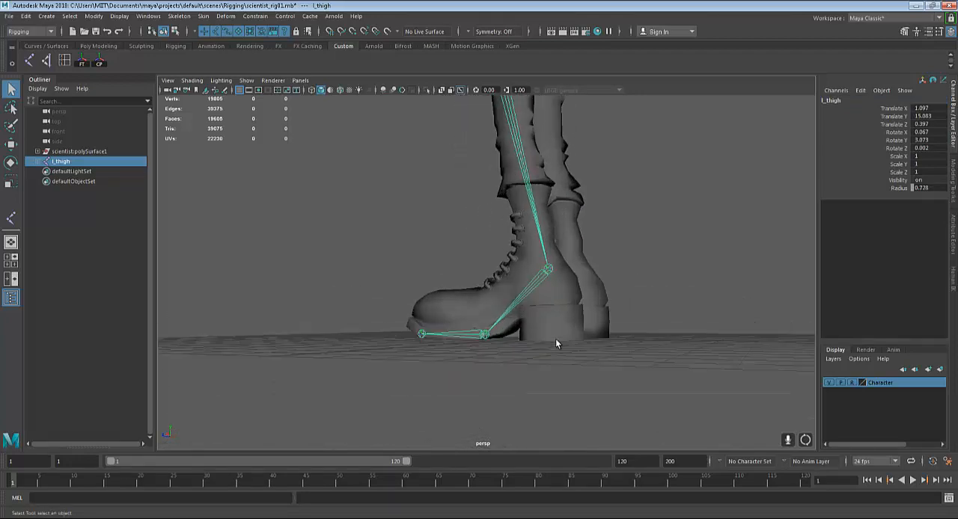
pyautogui.keyDown('alt'); pyautogui.moveTo(556, 341); pyautogui.dragTo(566, 345, button='right'); pyautogui.keyUp('alt')
pyautogui.keyDown('alt'); pyautogui.moveTo(565, 345); pyautogui.dragTo(622, 354); pyautogui.keyUp('alt')
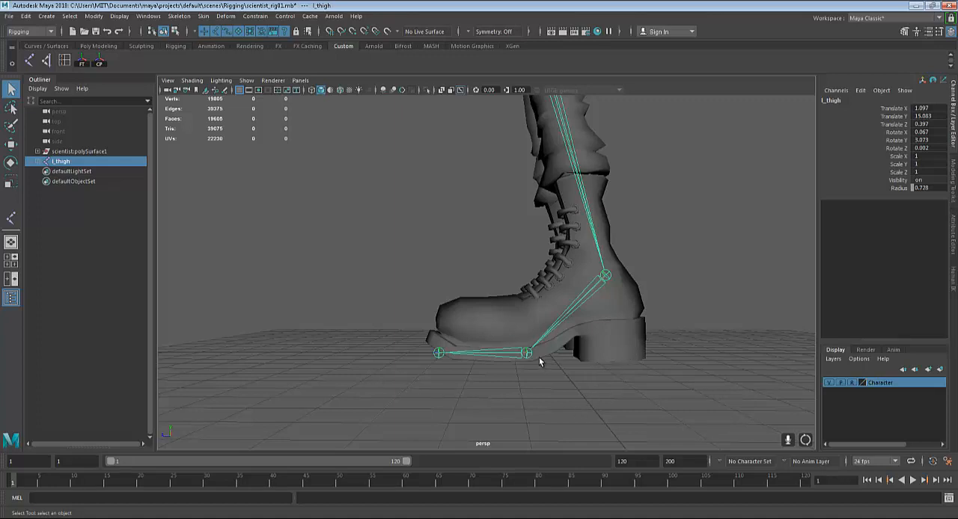
# Select the l_ankle and l_foot joints in turn and inspect how they sit inside the boot
pyautogui.click(550, 331)
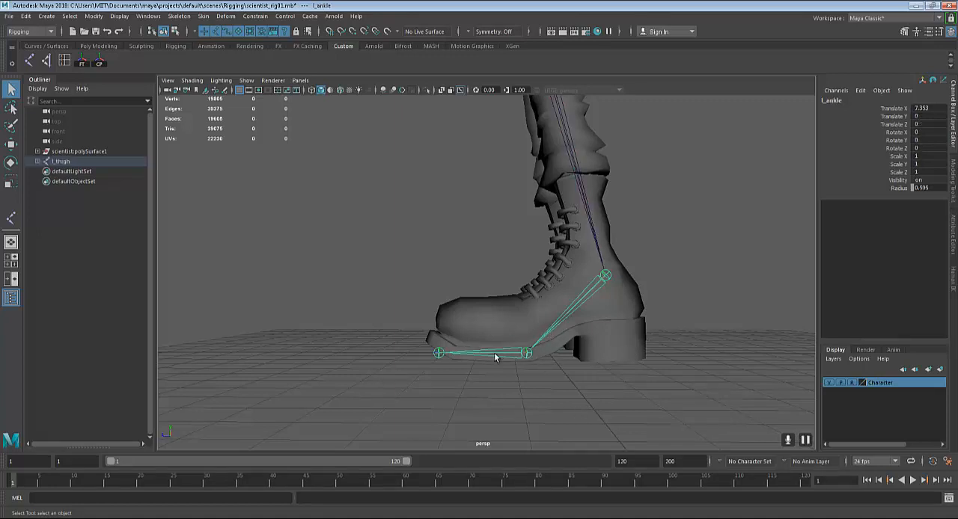
pyautogui.click(492, 352)
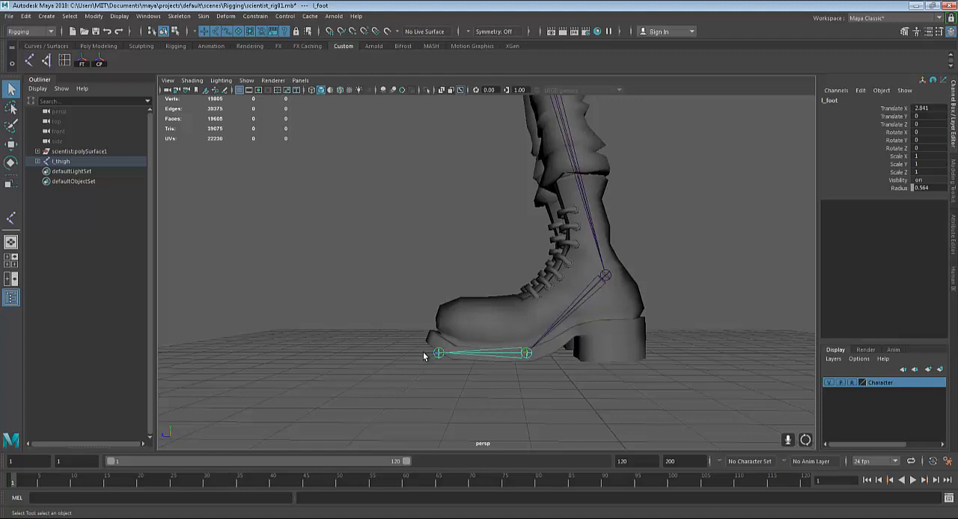
pyautogui.keyDown('alt'); pyautogui.moveTo(441, 330); pyautogui.dragTo(487, 318); pyautogui.keyUp('alt')
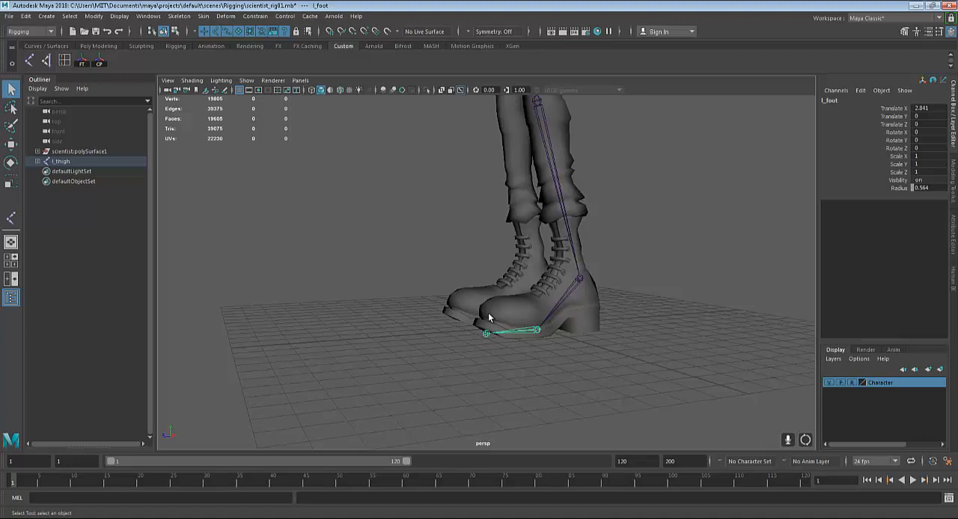
pyautogui.keyDown('alt'); pyautogui.moveTo(487, 318); pyautogui.dragTo(501, 316); pyautogui.keyUp('alt')
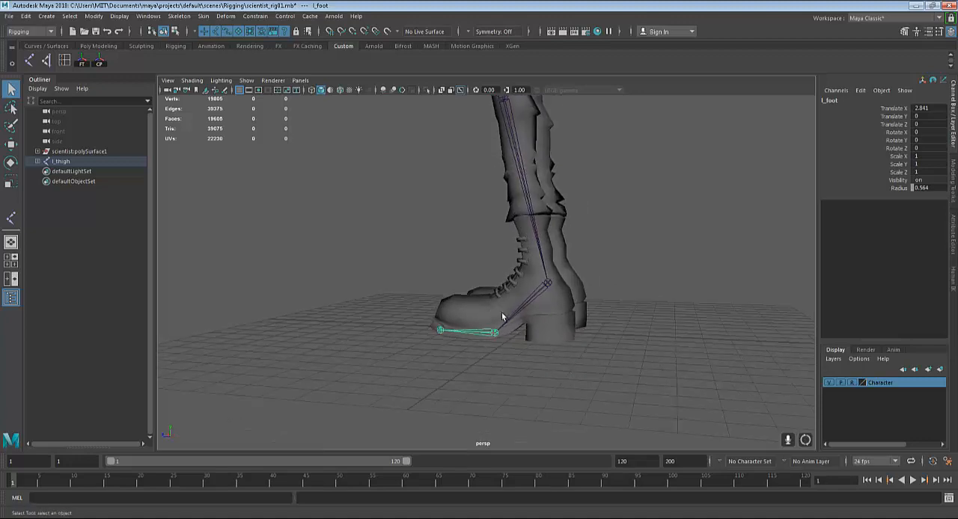
pyautogui.keyDown('alt'); pyautogui.moveTo(540, 349); pyautogui.dragTo(567, 354); pyautogui.keyUp('alt')
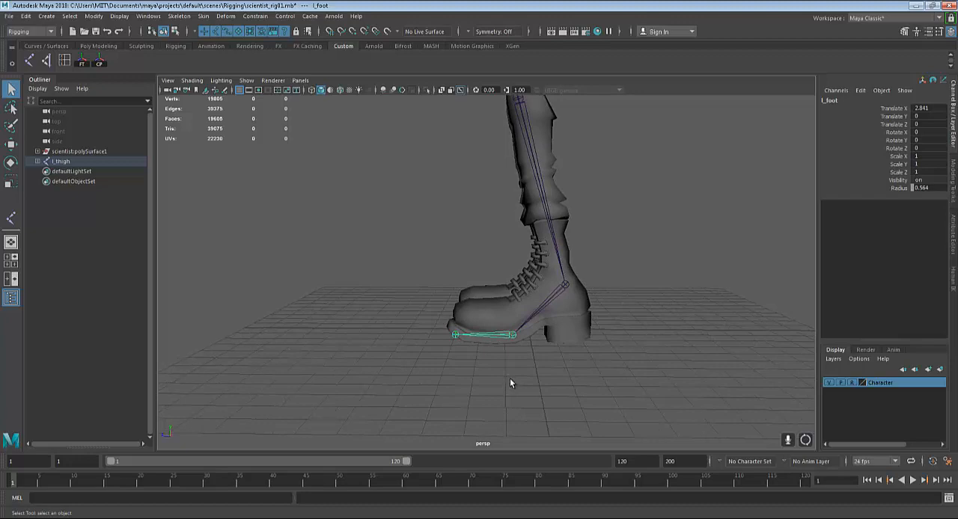
pyautogui.scroll(5, 511, 378)
pyautogui.keyDown('alt'); pyautogui.moveTo(517, 365); pyautogui.dragTo(477, 322, button='middle'); pyautogui.keyUp('alt')
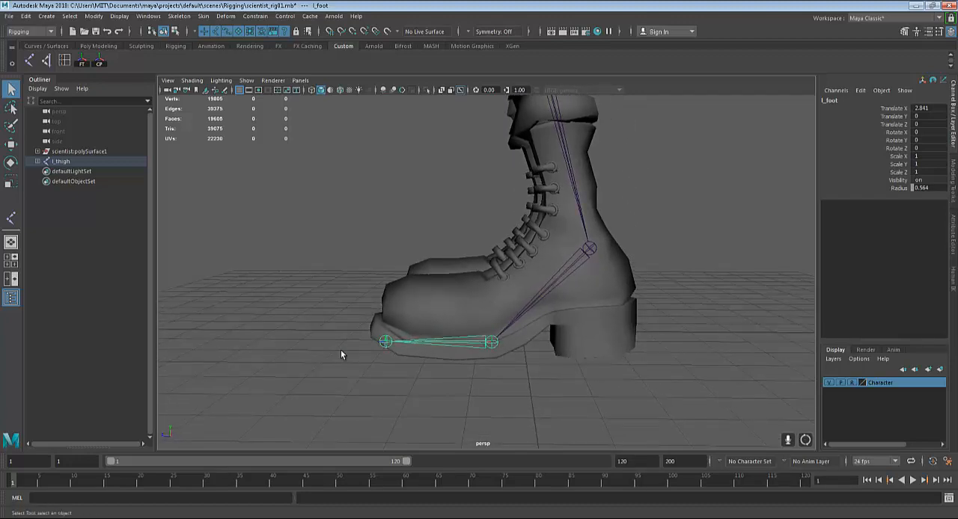
pyautogui.keyDown('alt'); pyautogui.moveTo(521, 334); pyautogui.dragTo(532, 312); pyautogui.keyUp('alt')
# Inspect the lower leg and foot joints against the boot wireframe in the side view, comparing it with the four-view layout
pyautogui.press('space')
pyautogui.press('space')
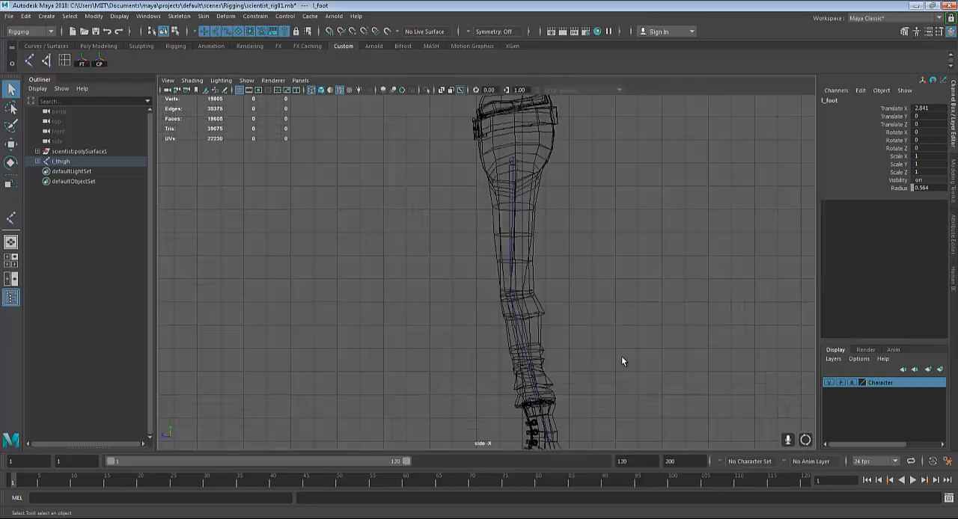
pyautogui.keyDown('alt'); pyautogui.moveTo(621, 356); pyautogui.dragTo(607, 190, button='middle'); pyautogui.keyUp('alt')
pyautogui.moveTo(597, 276)
pyautogui.keyDown('alt'); pyautogui.mouseDown(button='middle')
pyautogui.moveTo(596, 264)
pyautogui.moveTo(597, 273)
pyautogui.mouseUp(button='middle'); pyautogui.keyUp('alt')
pyautogui.scroll(1, 546, 268)
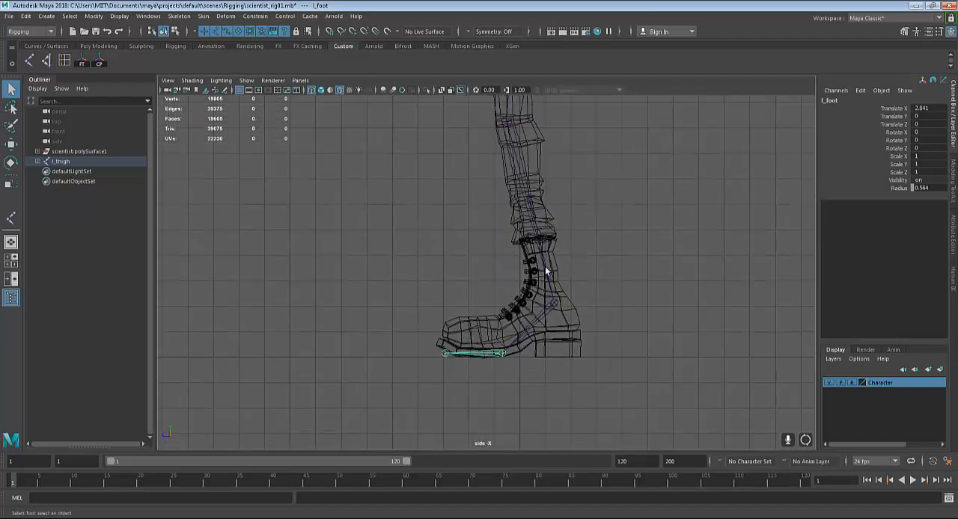
pyautogui.press('space')
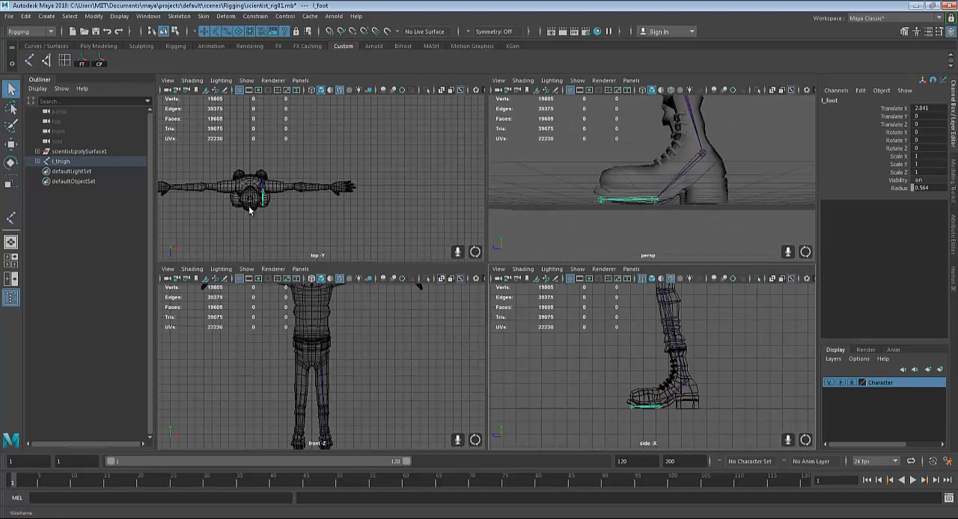
pyautogui.press('space')
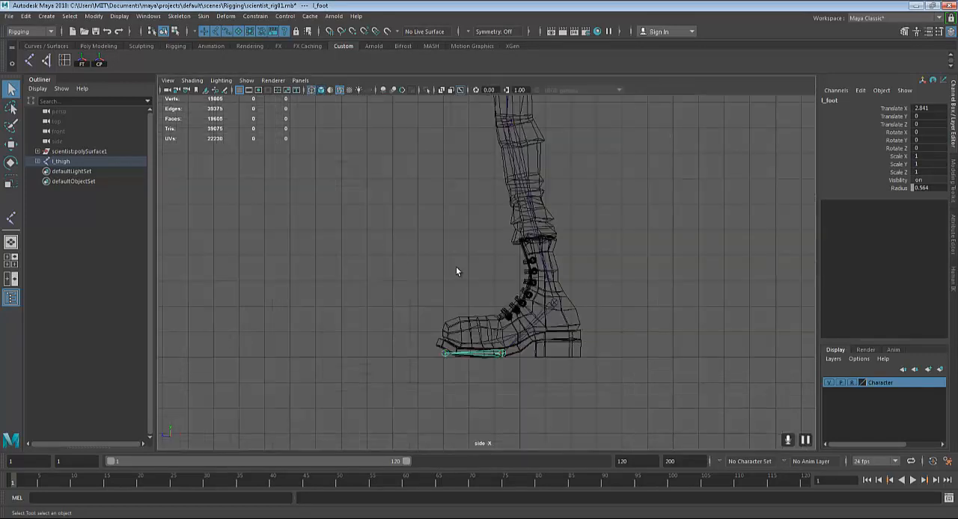
pyautogui.keyDown('alt'); pyautogui.moveTo(483, 277); pyautogui.dragTo(481, 265, button='middle'); pyautogui.keyUp('alt')
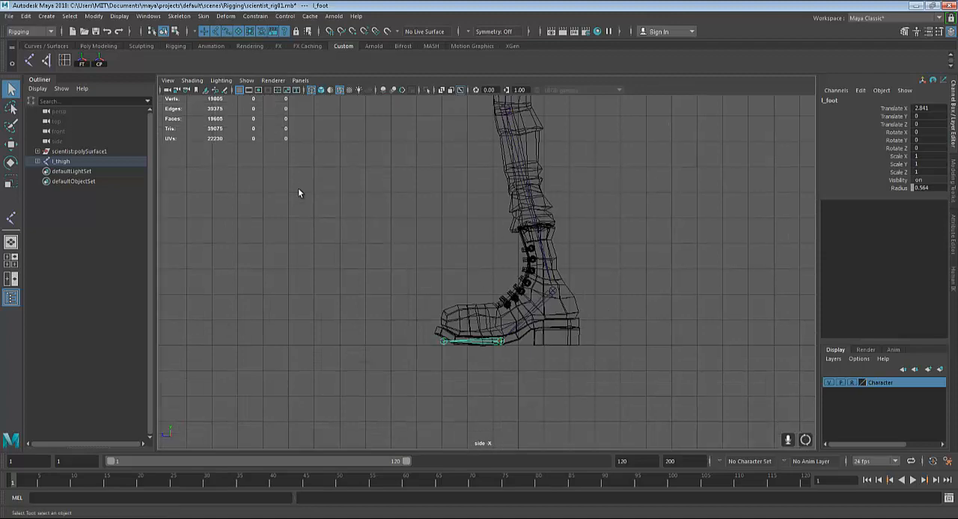
# Start a reverse foot joint chain in the side view with joints at the boot's heel and toe tip
pyautogui.press('space')
pyautogui.press('space')
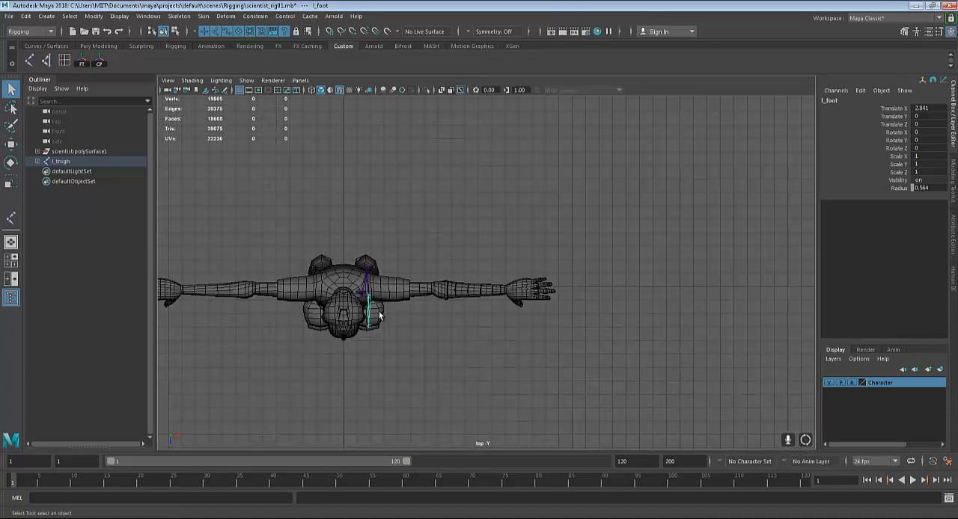
pyautogui.scroll(5, 440, 324)
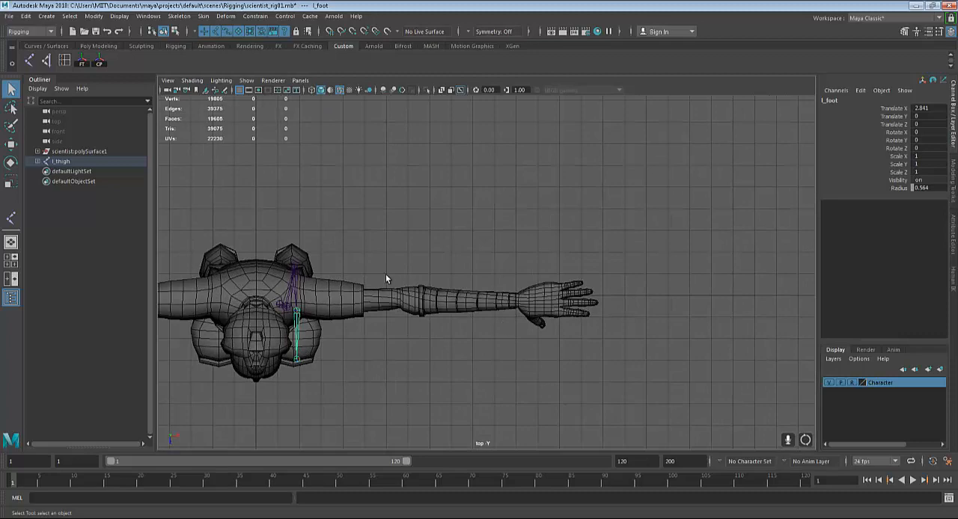
pyautogui.press('space')
pyautogui.press('space')
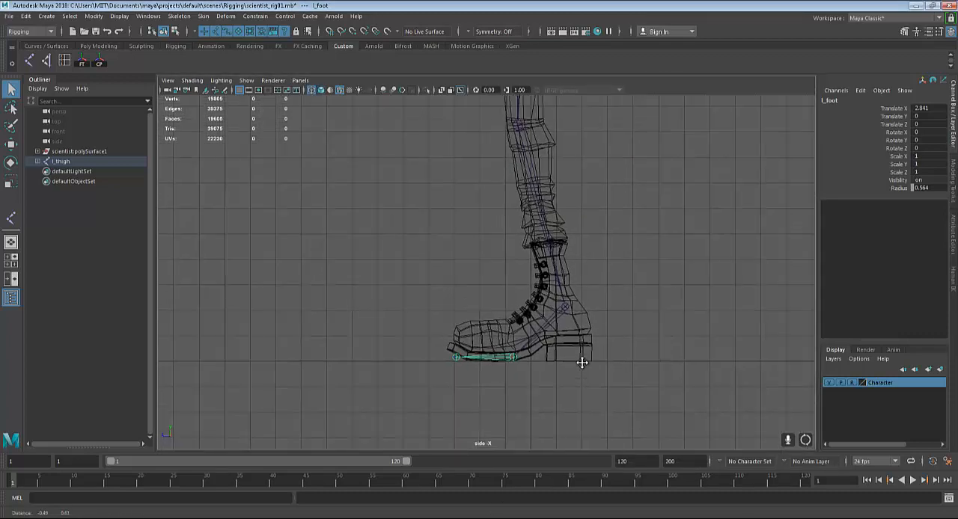
pyautogui.click(182, 16)
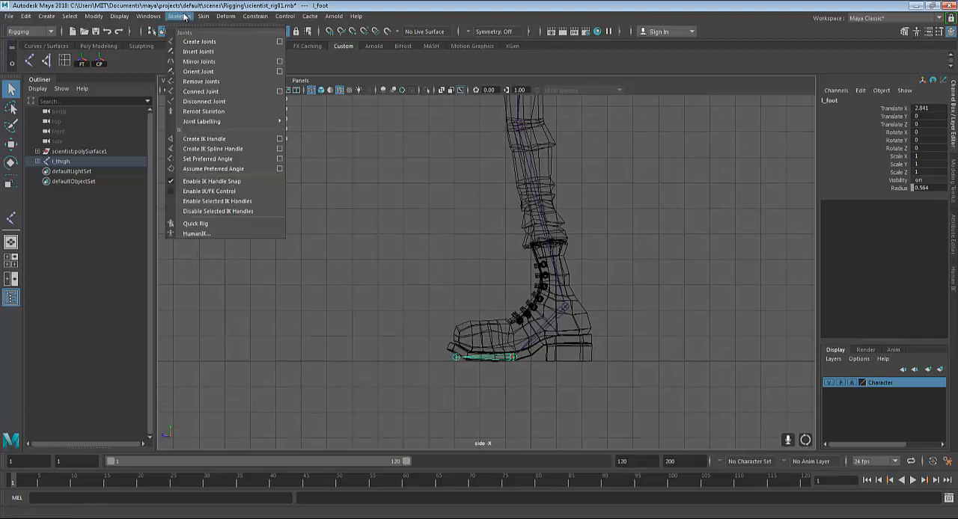
pyautogui.click(198, 42)
pyautogui.scroll(4, 486, 299)
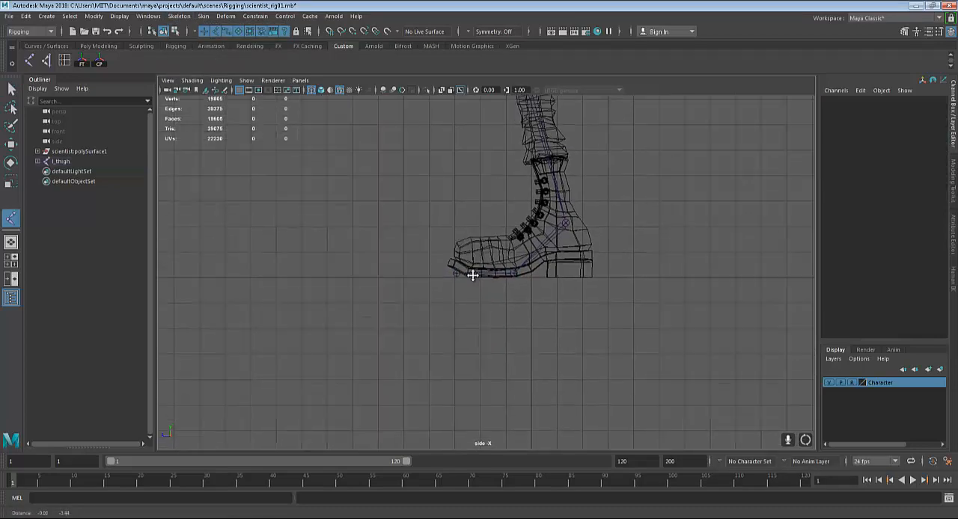
pyautogui.scroll(3, 516, 326)
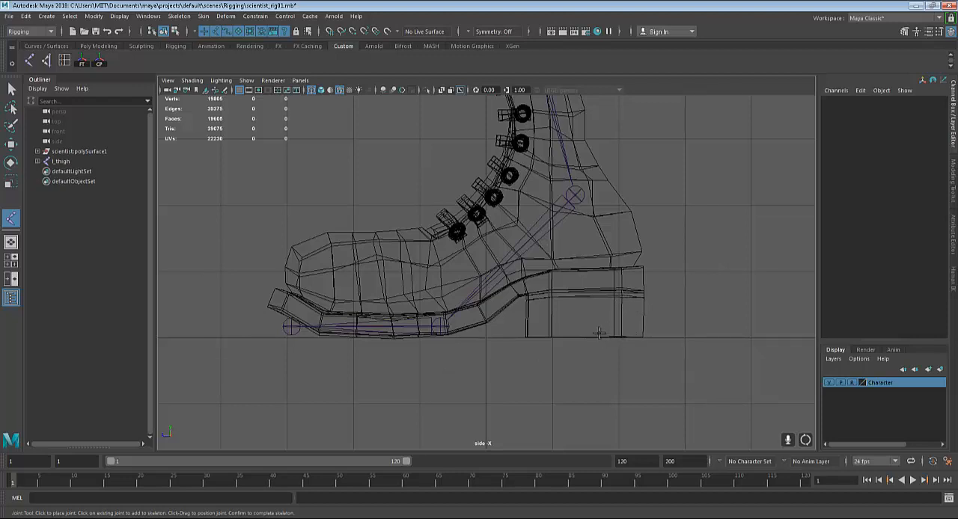
pyautogui.click(637, 329)
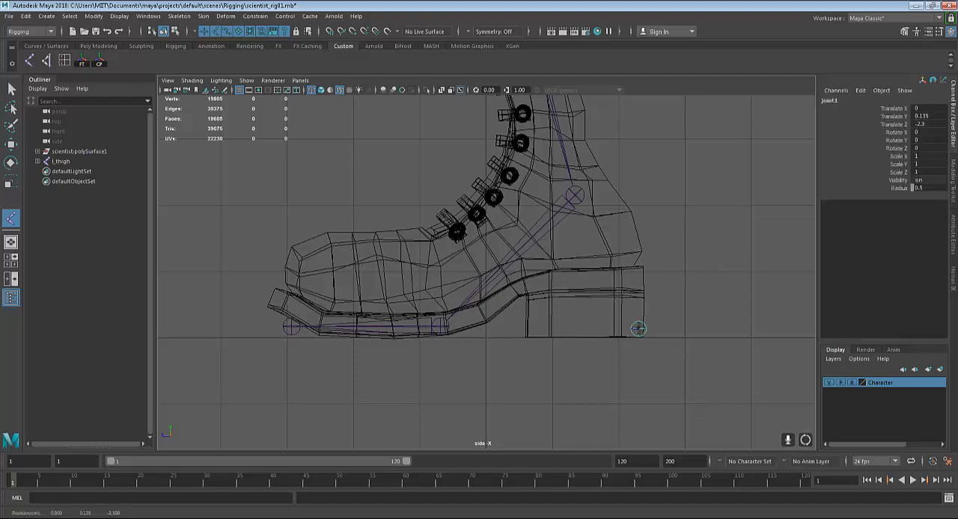
pyautogui.moveTo(637, 329); pyautogui.dragTo(636, 328)
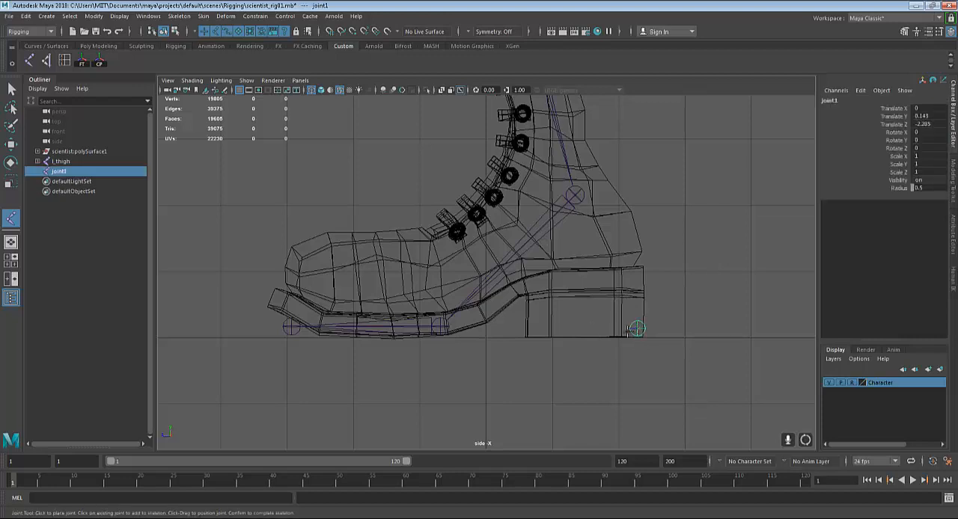
pyautogui.moveTo(347, 330); pyautogui.dragTo(291, 328)
# Examine the joint size in the Kinematics display preferences, try its slider, and save the preferences with a joint size of 0.47
pyautogui.scroll(-5, 561, 231)
pyautogui.keyDown('alt'); pyautogui.moveTo(561, 226); pyautogui.dragTo(569, 395, button='middle'); pyautogui.keyUp('alt')
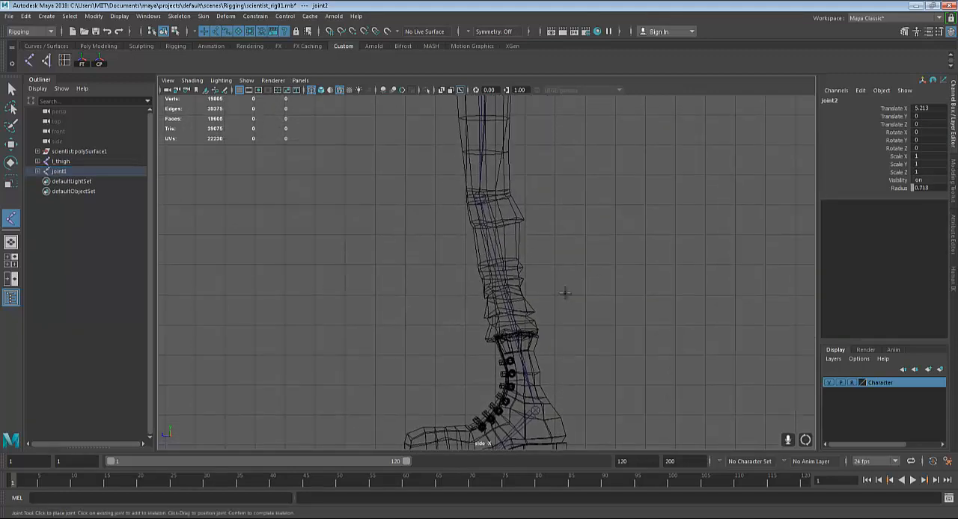
pyautogui.keyDown('alt'); pyautogui.moveTo(561, 256); pyautogui.dragTo(585, 392, button='middle'); pyautogui.keyUp('alt')
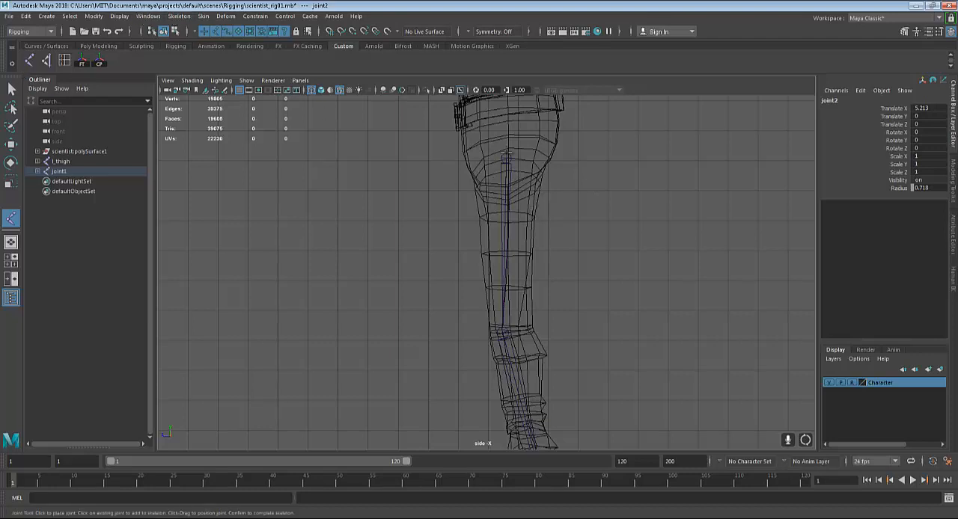
pyautogui.click(148, 16)
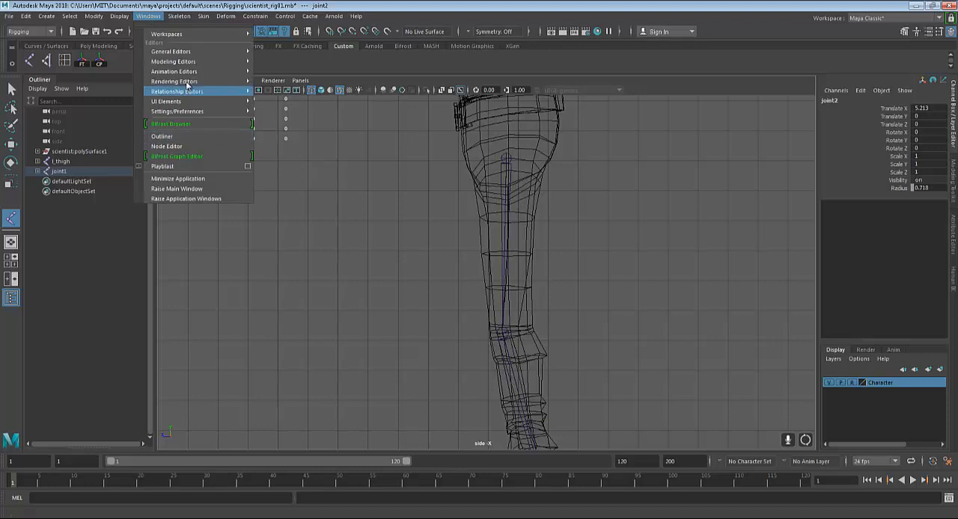
pyautogui.moveTo(207, 110)
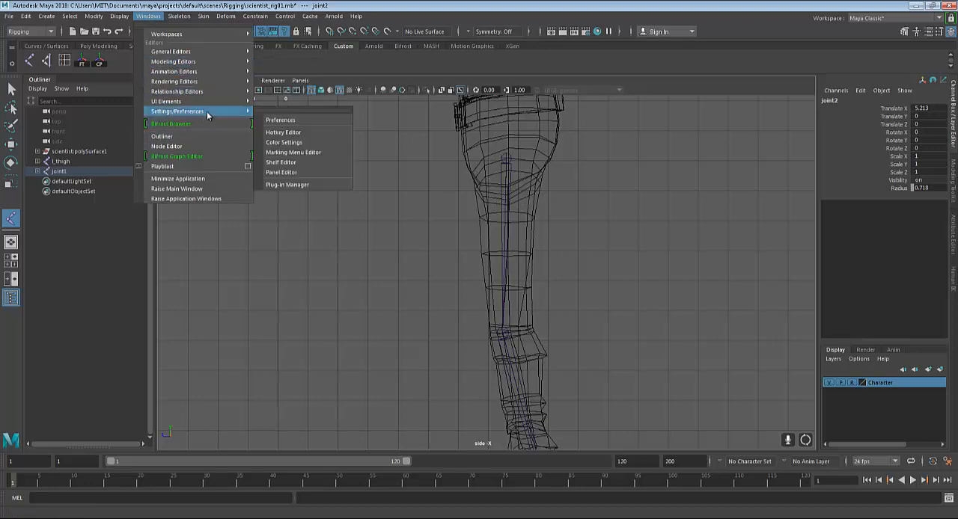
pyautogui.click(287, 124)
pyautogui.click(488, 195)
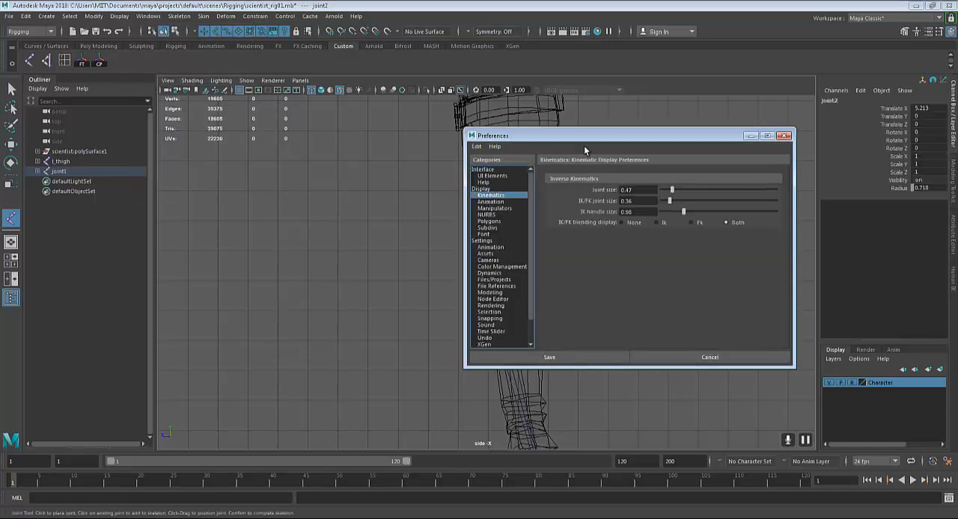
pyautogui.moveTo(589, 135); pyautogui.dragTo(726, 111)
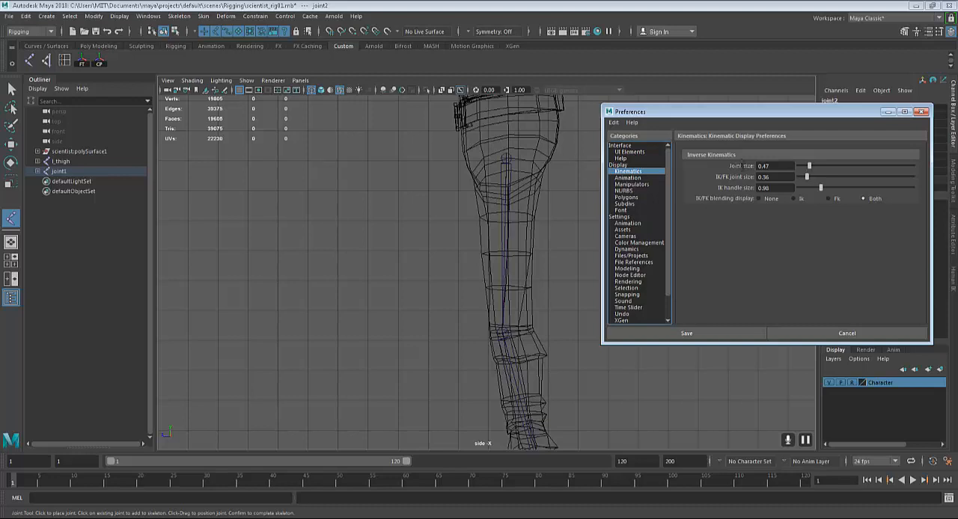
pyautogui.moveTo(810, 169)
pyautogui.mouseDown()
pyautogui.moveTo(826, 174)
pyautogui.moveTo(809, 170)
pyautogui.mouseUp()
pyautogui.moveTo(810, 170); pyautogui.dragTo(809, 171)
pyautogui.scroll(-1, 410, 221)
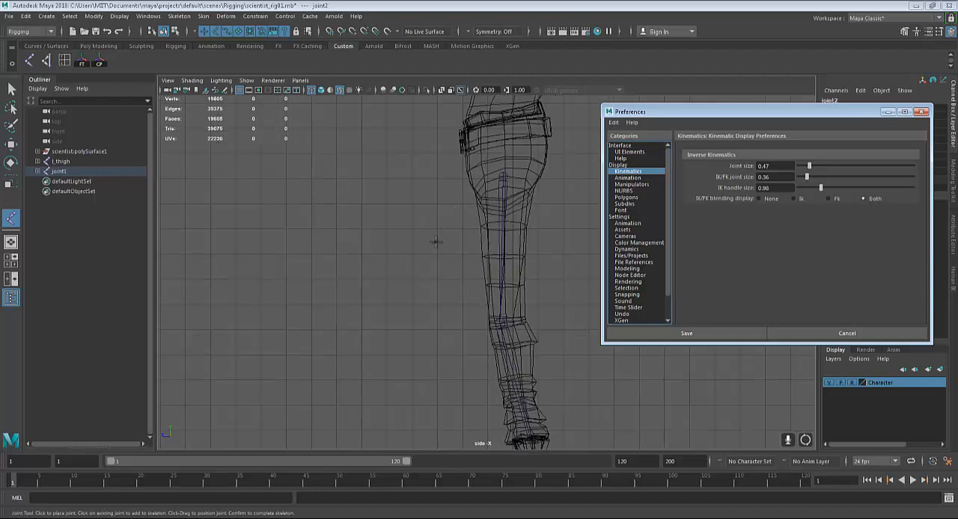
pyautogui.click(773, 166)
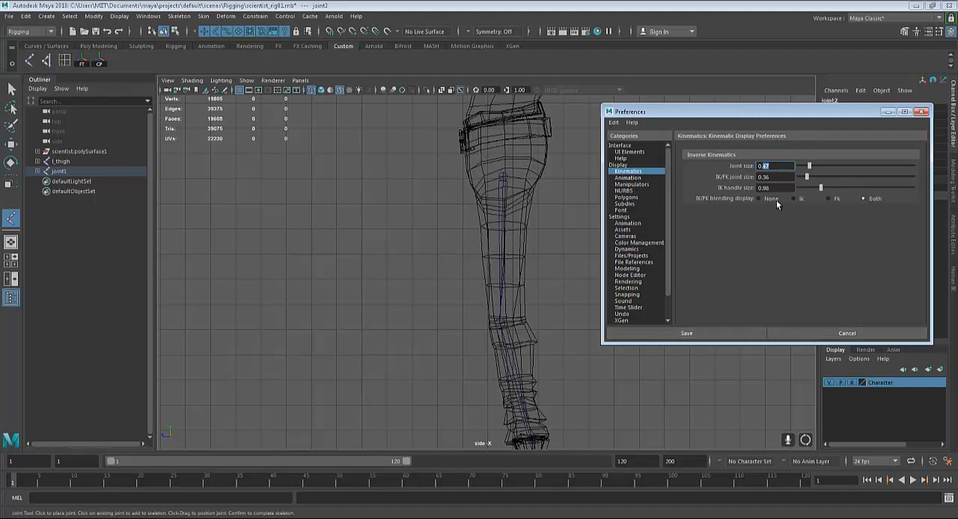
pyautogui.click(687, 334)
# Delete the heel-to-toe joint chain drawn along the boot's sole in the side view
pyautogui.scroll(2, 595, 224)
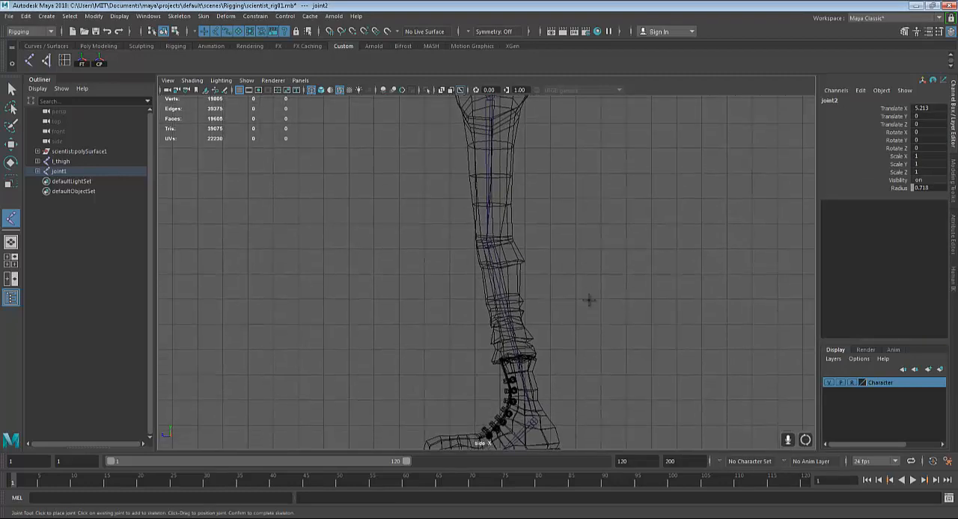
pyautogui.keyDown('alt'); pyautogui.moveTo(589, 338); pyautogui.dragTo(586, 239, button='middle'); pyautogui.keyUp('alt')
pyautogui.scroll(2, 583, 299)
pyautogui.scroll(2, 584, 358)
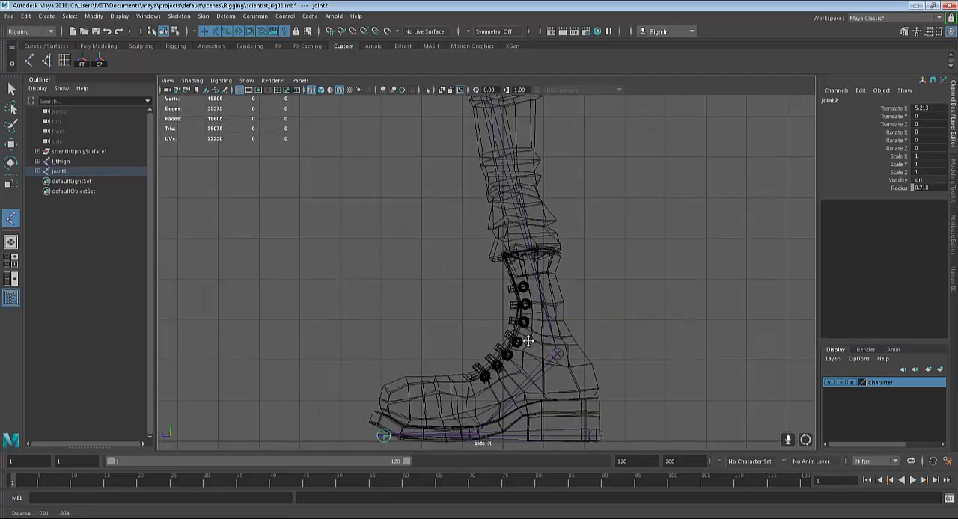
pyautogui.keyDown('alt'); pyautogui.moveTo(528, 337); pyautogui.dragTo(528, 217, button='middle'); pyautogui.keyUp('alt')
pyautogui.scroll(3, 524, 363)
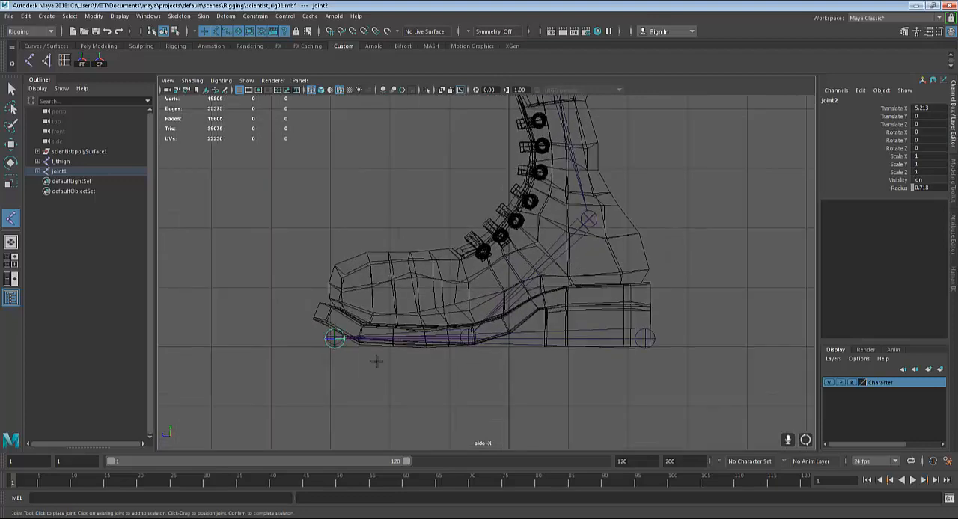
pyautogui.press('q')
pyautogui.click(647, 350)
pyautogui.press('Delete')
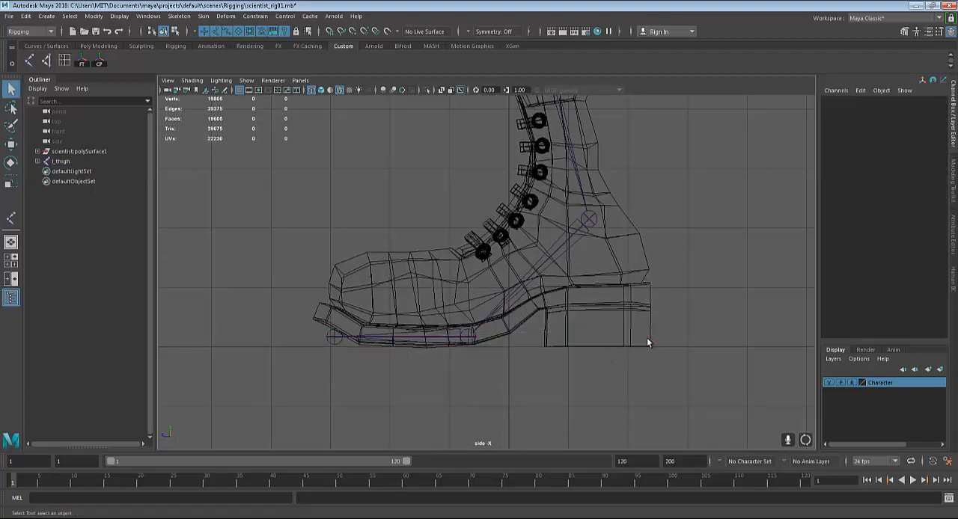
# Create a reverse foot joint chain in the side view from the heel to the toe tip, the ball and the ankle
pyautogui.press('y')
pyautogui.click(647, 337)
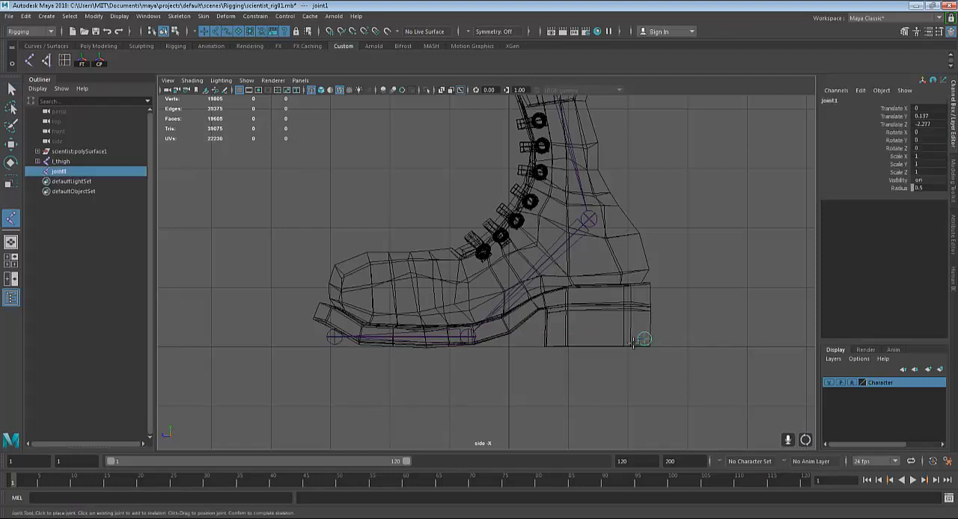
pyautogui.keyDown('shift'); pyautogui.moveTo(358, 338); pyautogui.dragTo(467, 334); pyautogui.keyUp('shift')
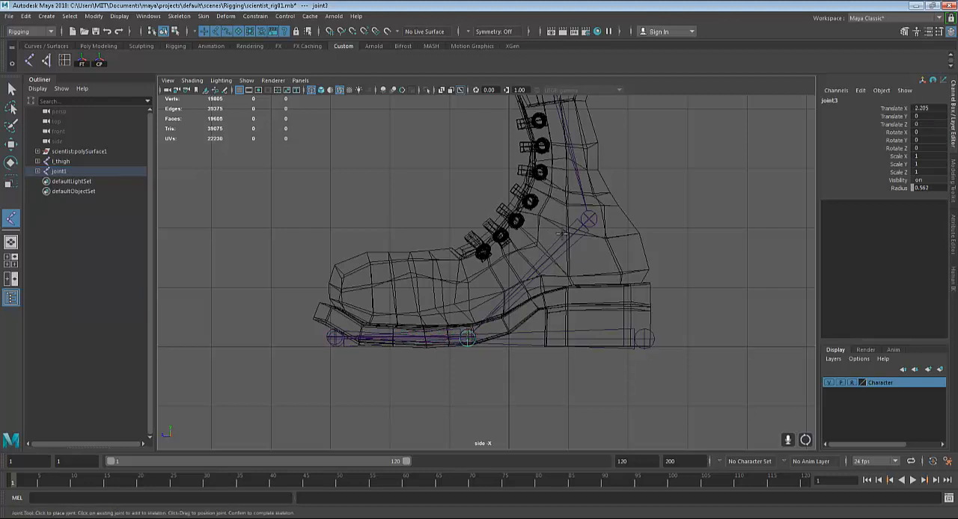
pyautogui.moveTo(581, 223); pyautogui.dragTo(590, 218)
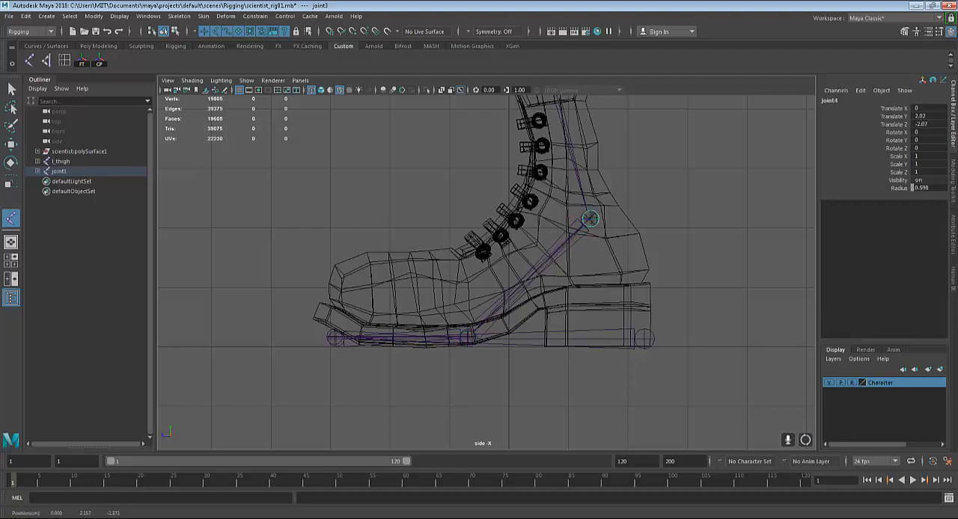
pyautogui.press('Return')
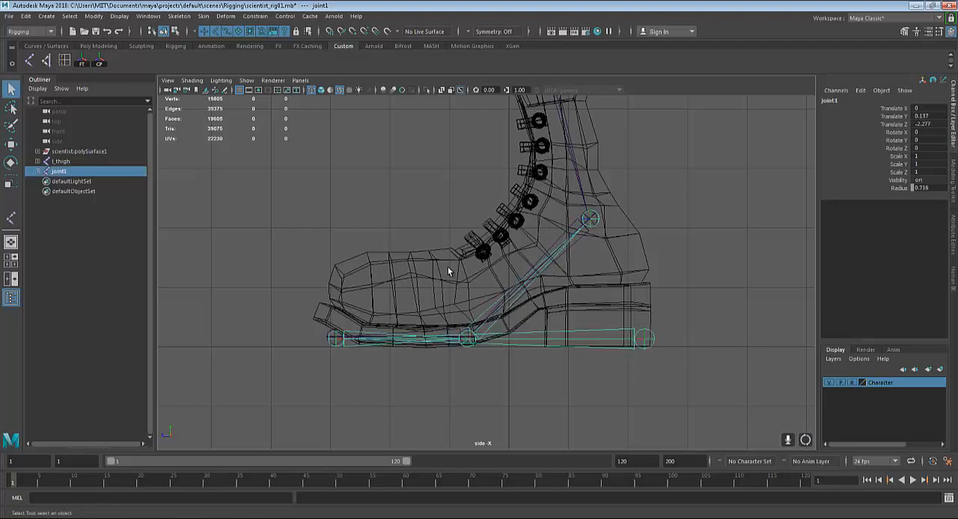
# Examine the reverse foot chain's position relative to the boots and the leg joints from several angles in the perspective view
pyautogui.press('space')
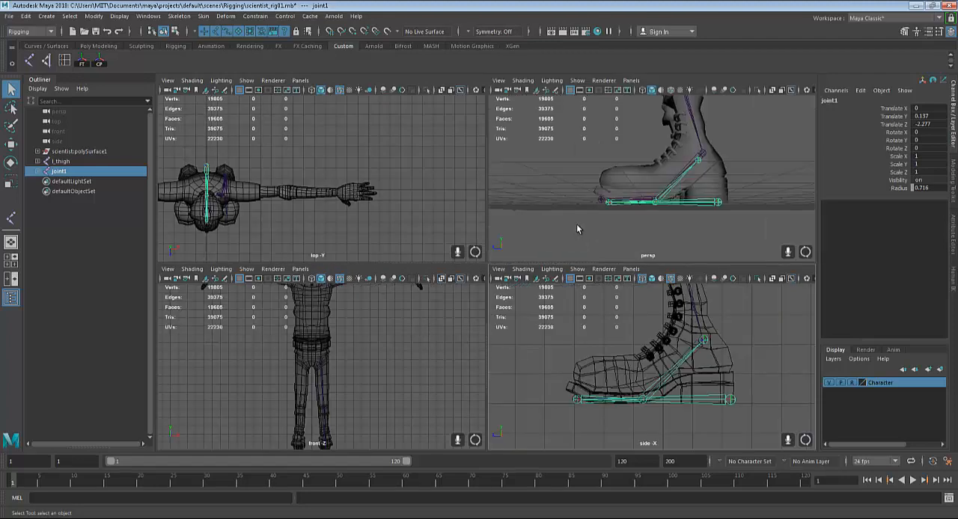
pyautogui.press('space')
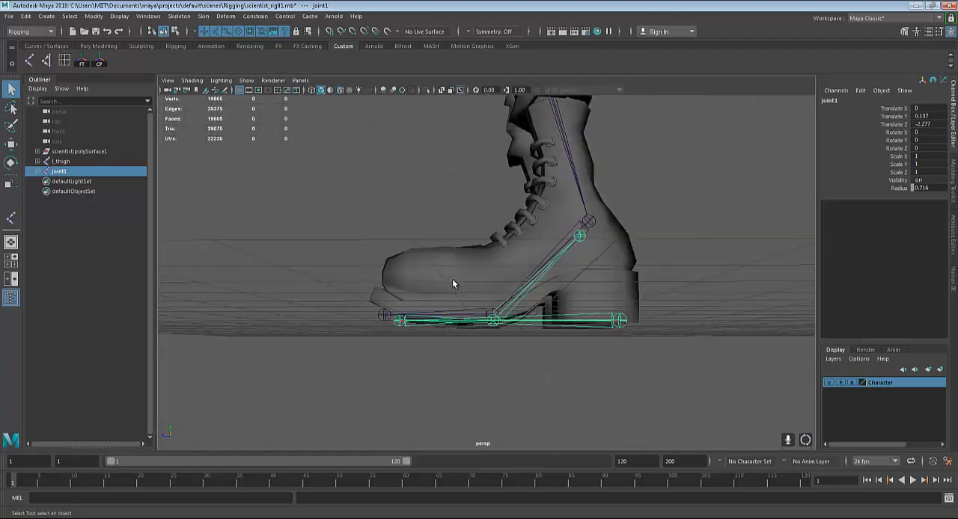
pyautogui.keyDown('alt'); pyautogui.moveTo(453, 280); pyautogui.dragTo(375, 299); pyautogui.keyUp('alt')
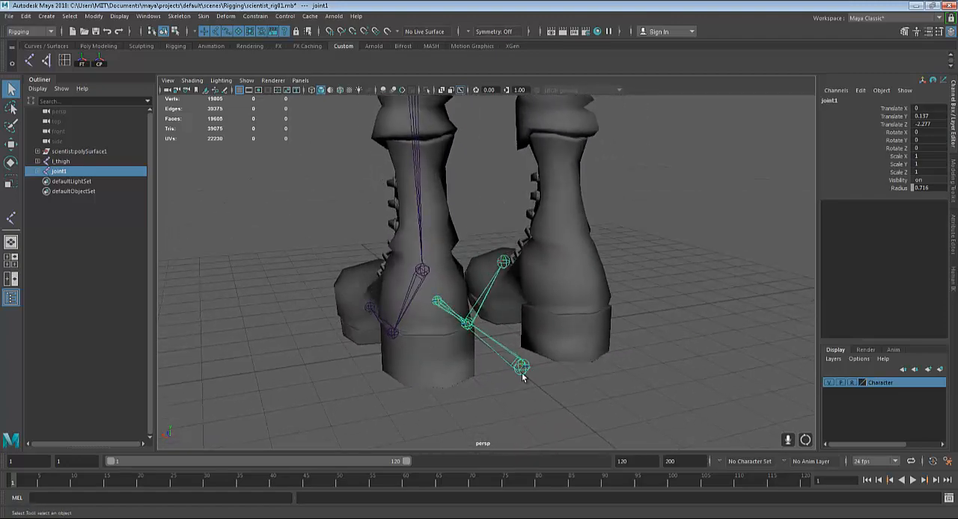
pyautogui.keyDown('alt'); pyautogui.moveTo(521, 374); pyautogui.dragTo(597, 371); pyautogui.keyUp('alt')
pyautogui.keyDown('alt'); pyautogui.moveTo(663, 358); pyautogui.dragTo(641, 357); pyautogui.keyUp('alt')
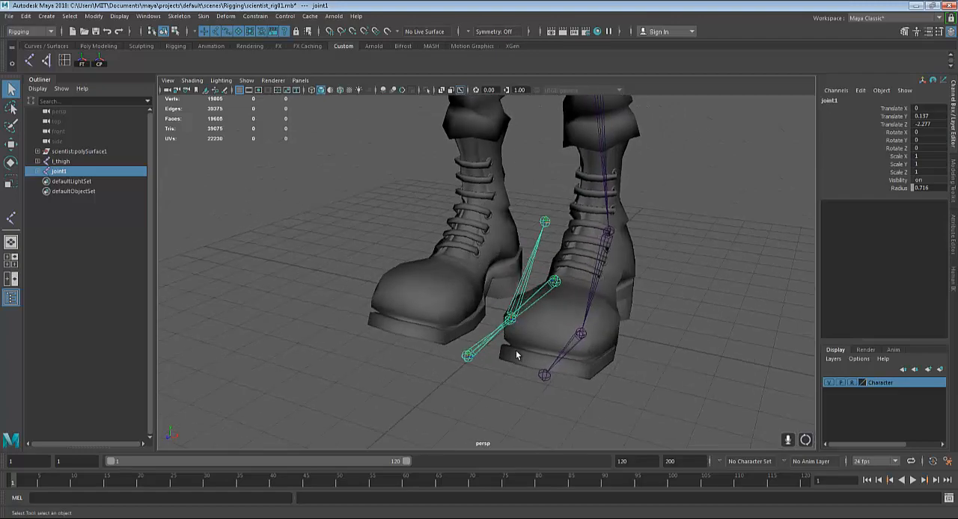
pyautogui.keyDown('alt'); pyautogui.moveTo(522, 355); pyautogui.dragTo(646, 364); pyautogui.keyUp('alt')
pyautogui.keyDown('alt'); pyautogui.moveTo(577, 342); pyautogui.dragTo(618, 328, button='right'); pyautogui.keyUp('alt')
pyautogui.keyDown('alt'); pyautogui.moveTo(618, 327); pyautogui.dragTo(608, 307, button='middle'); pyautogui.keyUp('alt')
pyautogui.keyDown('alt'); pyautogui.moveTo(607, 308); pyautogui.dragTo(516, 314); pyautogui.keyUp('alt')
# Try rotating the reverse chain's ball joint about its Z axis, and undo the rotation
pyautogui.click(508, 291)
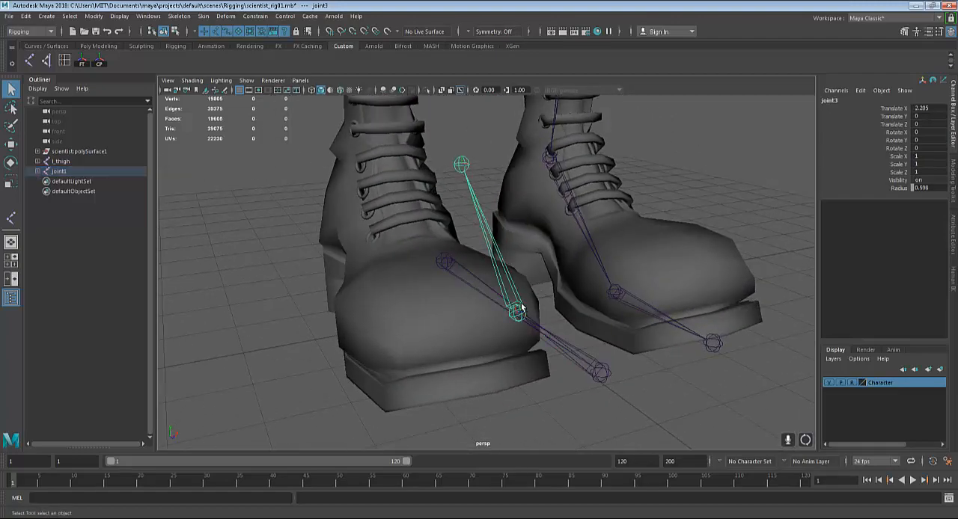
pyautogui.press('e')
pyautogui.moveTo(536, 298); pyautogui.dragTo(541, 326)
pyautogui.hotkey('ctrl', 'z')
pyautogui.hotkey('ctrl', 'z')
pyautogui.hotkey('ctrl', 'z')
pyautogui.hotkey('ctrl', 'z')
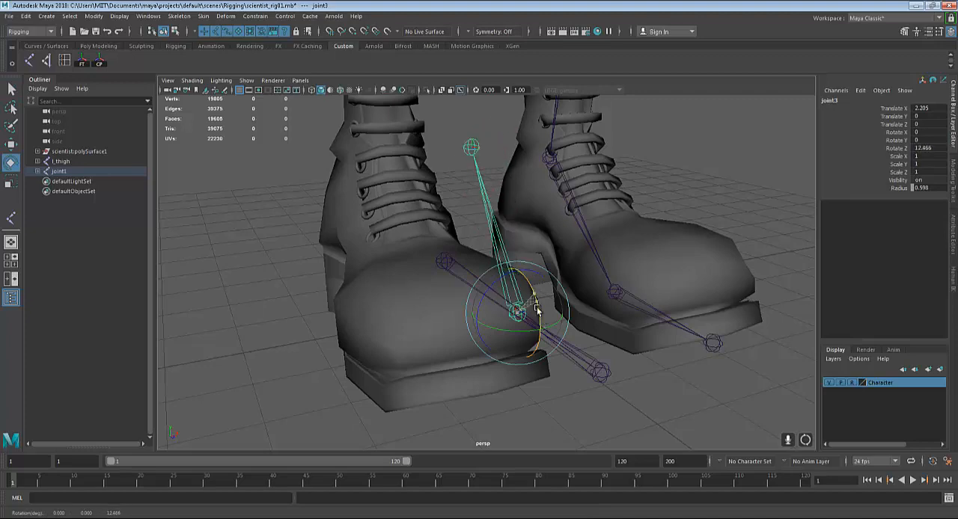
pyautogui.press('q')
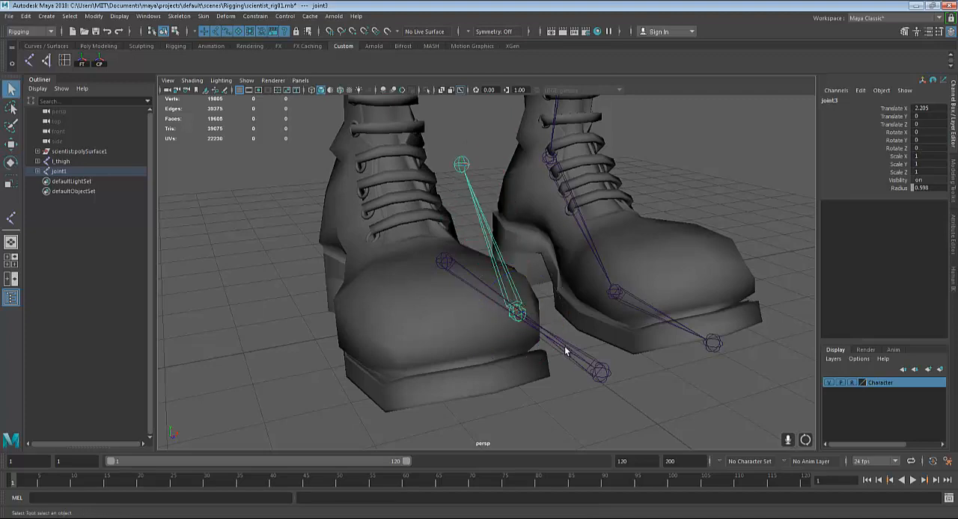
# Select the reverse chain's heel joint and its toe joint in turn, try rotating the toe joint, and undo the rotations
pyautogui.click(565, 347)
pyautogui.keyDown('alt'); pyautogui.moveTo(565, 347); pyautogui.dragTo(589, 355); pyautogui.keyUp('alt')
pyautogui.click(523, 311)
pyautogui.click(523, 311)
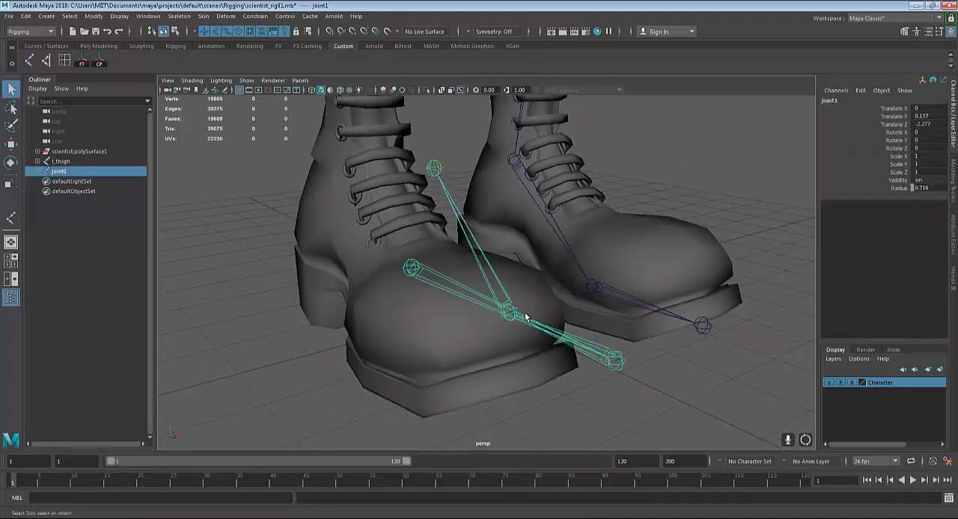
pyautogui.keyDown('alt'); pyautogui.moveTo(523, 313); pyautogui.dragTo(581, 333); pyautogui.keyUp('alt')
pyautogui.press('e')
pyautogui.click(565, 360)
pyautogui.press('q')
pyautogui.click(581, 300)
pyautogui.press('e')
pyautogui.keyDown('alt'); pyautogui.moveTo(581, 333); pyautogui.dragTo(562, 367); pyautogui.keyUp('alt')
pyautogui.hotkey('ctrl', 'z')
pyautogui.hotkey('ctrl', 'z')
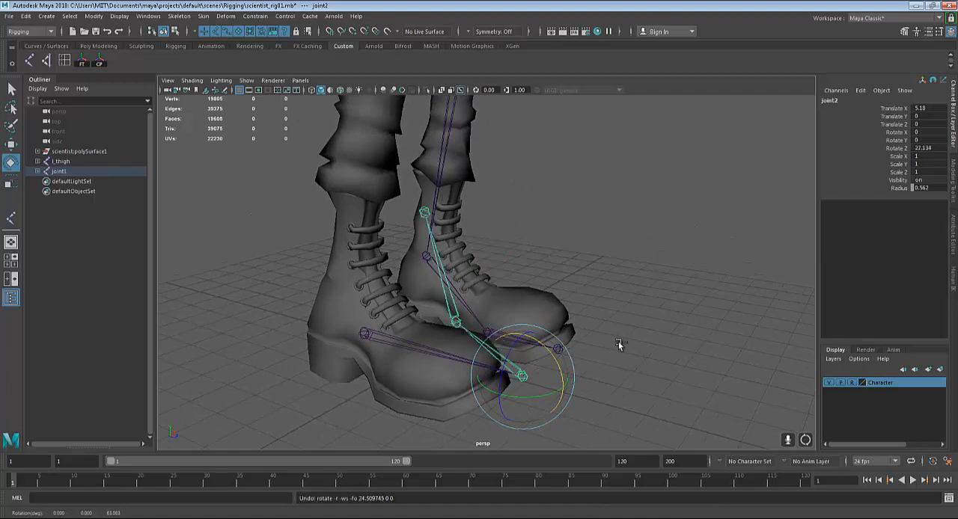
pyautogui.hotkey('ctrl', 'z')
# Move the reverse foot chain's heel joint along X in the front view, snapping it in line with the left ankle at Translate X 1.74
pyautogui.keyDown('alt'); pyautogui.moveTo(677, 335); pyautogui.dragTo(541, 308); pyautogui.keyUp('alt')
pyautogui.press('q')
pyautogui.click(532, 209)
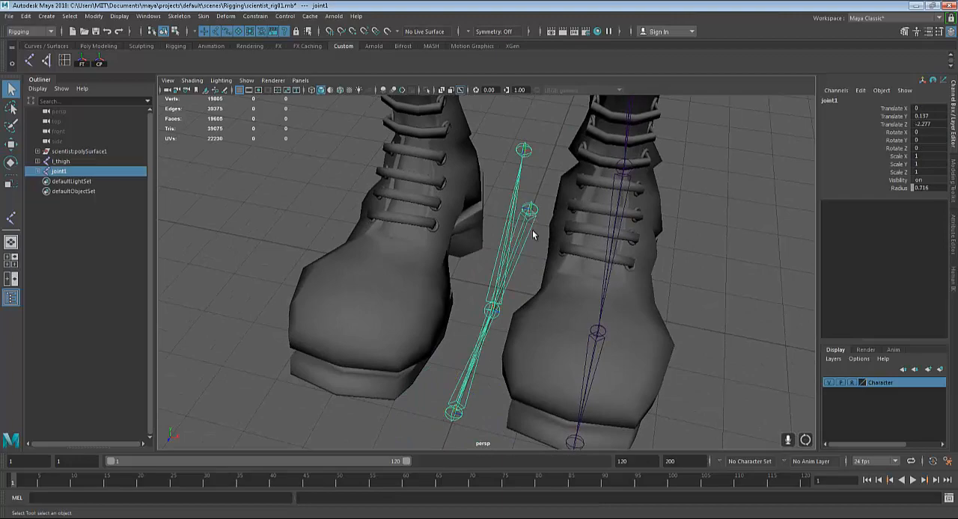
pyautogui.press('w')
pyautogui.moveTo(603, 264)
pyautogui.keyDown('alt'); pyautogui.mouseDown()
pyautogui.moveTo(582, 291)
pyautogui.moveTo(610, 270)
pyautogui.mouseUp(); pyautogui.keyUp('alt')
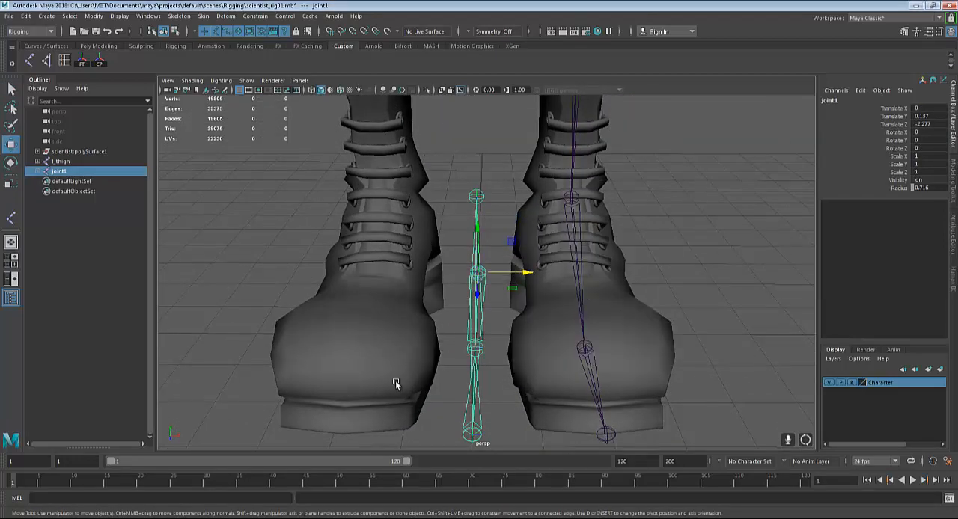
pyautogui.press('space')
pyautogui.press('space')
pyautogui.keyDown('alt'); pyautogui.moveTo(438, 363); pyautogui.dragTo(406, 143, button='middle'); pyautogui.keyUp('alt')
pyautogui.keyDown('alt'); pyautogui.moveTo(406, 143); pyautogui.dragTo(468, 300, button='right'); pyautogui.keyUp('alt')
pyautogui.keyDown('alt'); pyautogui.moveTo(468, 301); pyautogui.dragTo(532, 346, button='middle'); pyautogui.keyUp('alt')
pyautogui.scroll(5, 516, 345)
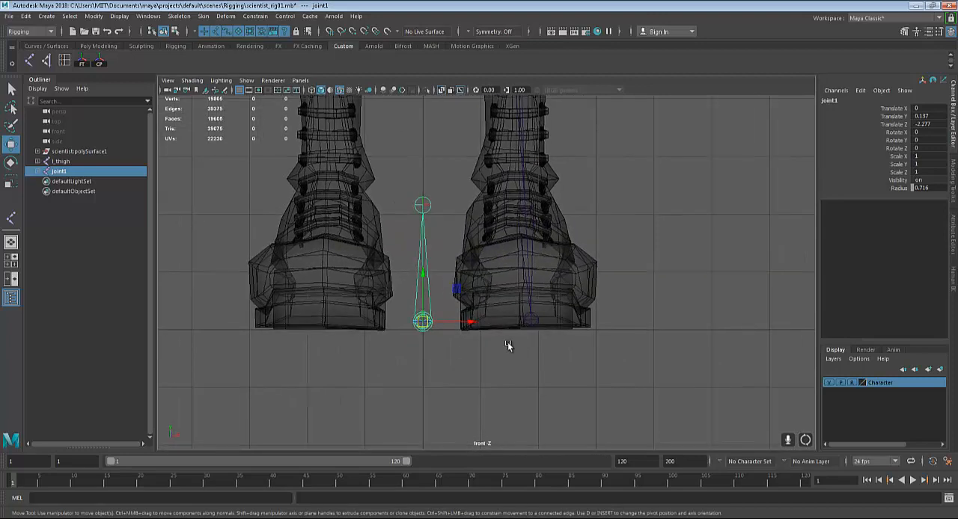
pyautogui.click(467, 325)
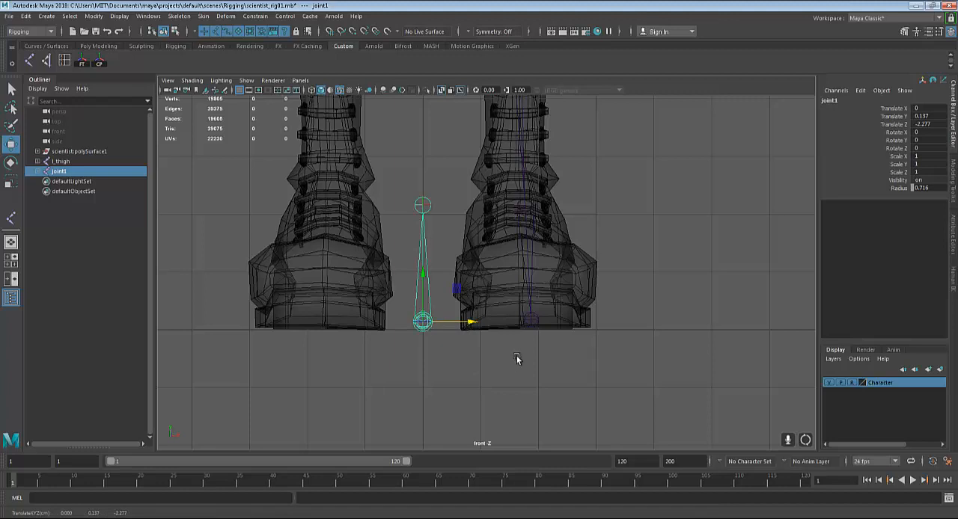
pyautogui.press('v')
pyautogui.moveTo(525, 274); pyautogui.dragTo(533, 274, button='middle')
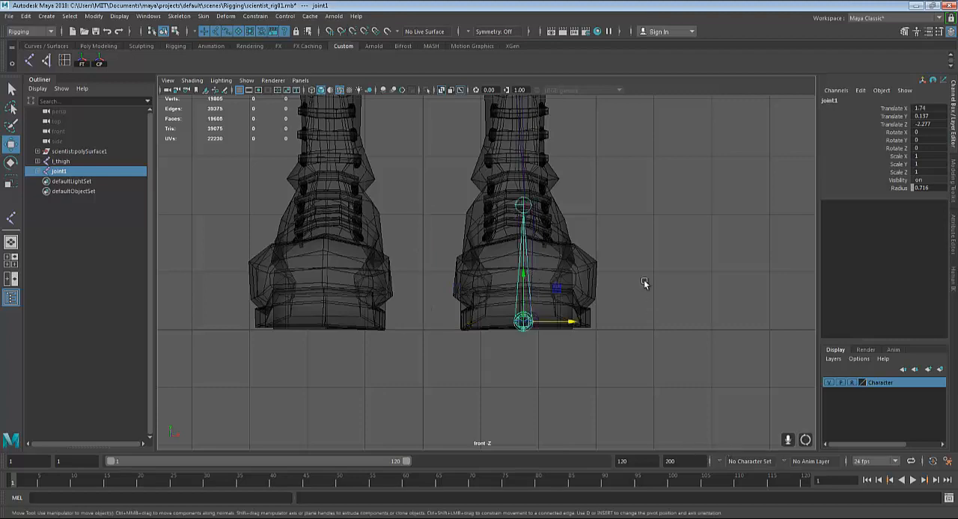
# Examine the reverse chain's alignment inside the left boot in the perspective view, and look into the l_thigh and joint1 hierarchies
pyautogui.press('space')
pyautogui.press('space')
pyautogui.keyDown('alt'); pyautogui.moveTo(601, 339); pyautogui.dragTo(487, 330); pyautogui.keyUp('alt')
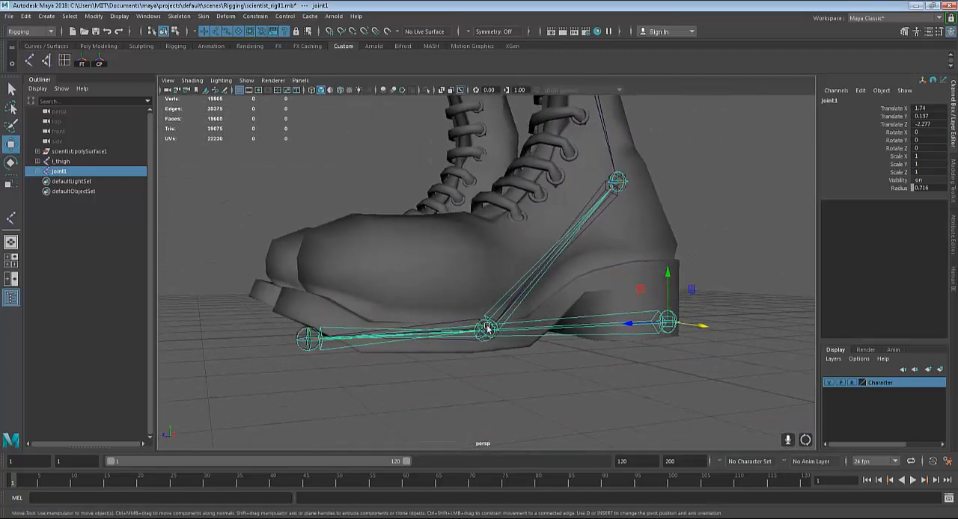
pyautogui.keyDown('alt'); pyautogui.moveTo(591, 375); pyautogui.dragTo(583, 381); pyautogui.keyUp('alt')
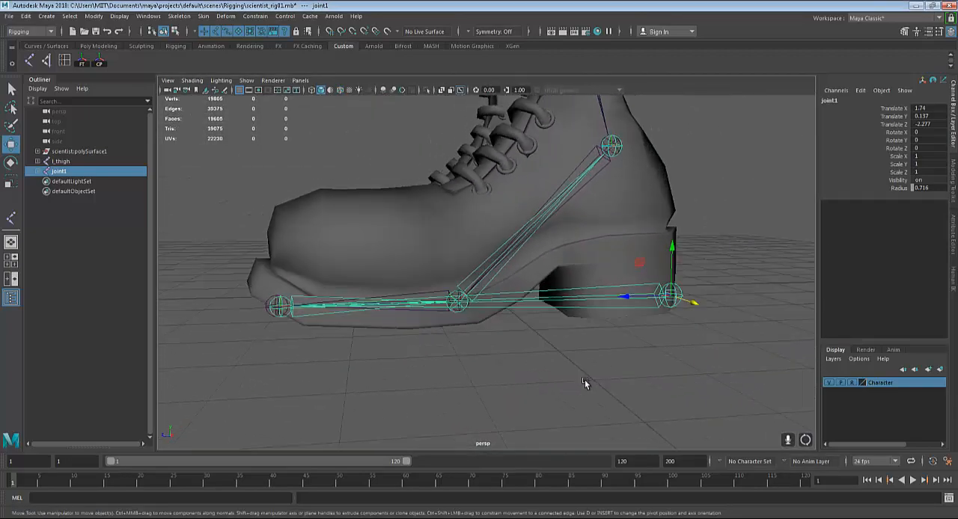
pyautogui.press('q')
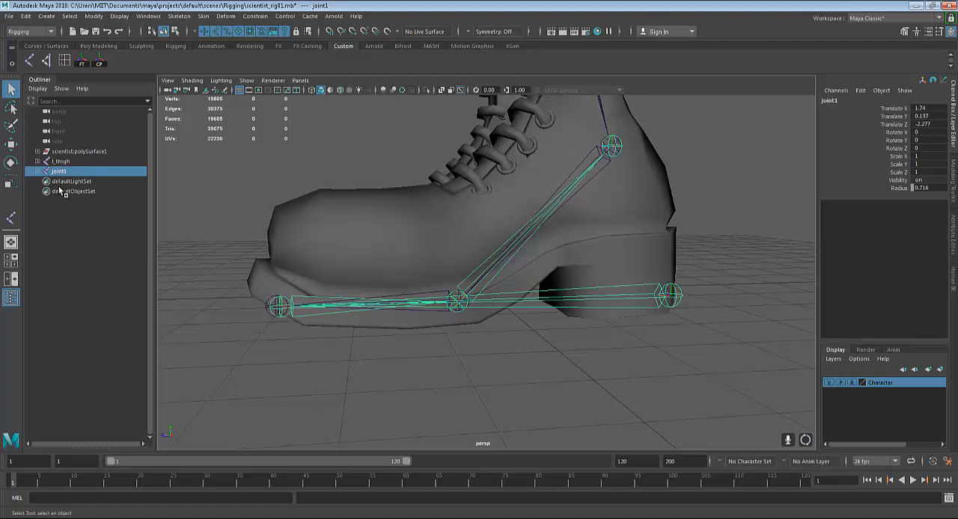
pyautogui.keyDown('alt'); pyautogui.moveTo(651, 295); pyautogui.dragTo(655, 323, button='middle'); pyautogui.keyUp('alt')
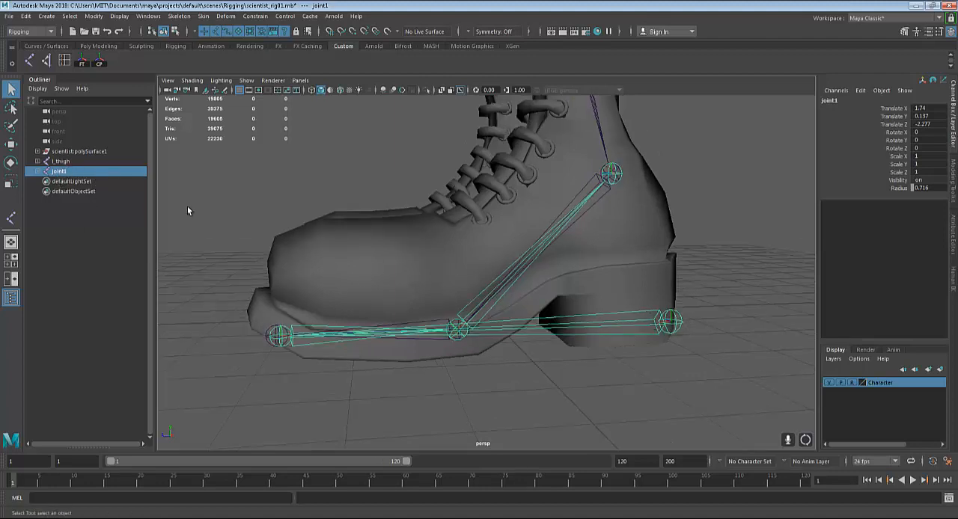
pyautogui.click(67, 162)
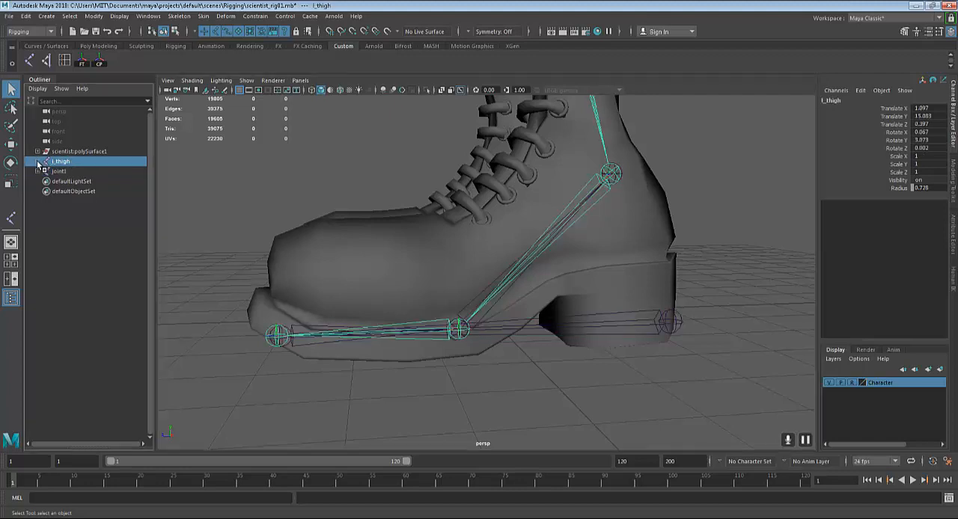
pyautogui.click(38, 162)
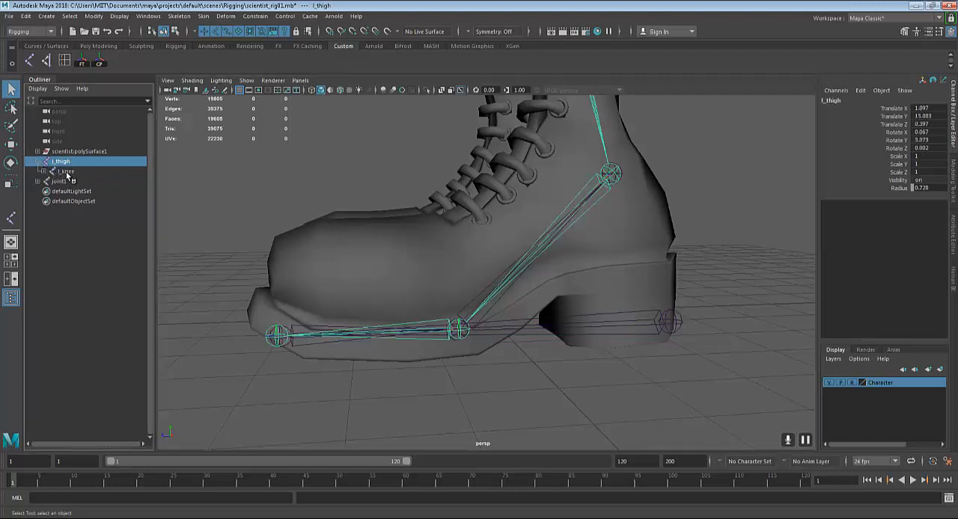
pyautogui.click(36, 163)
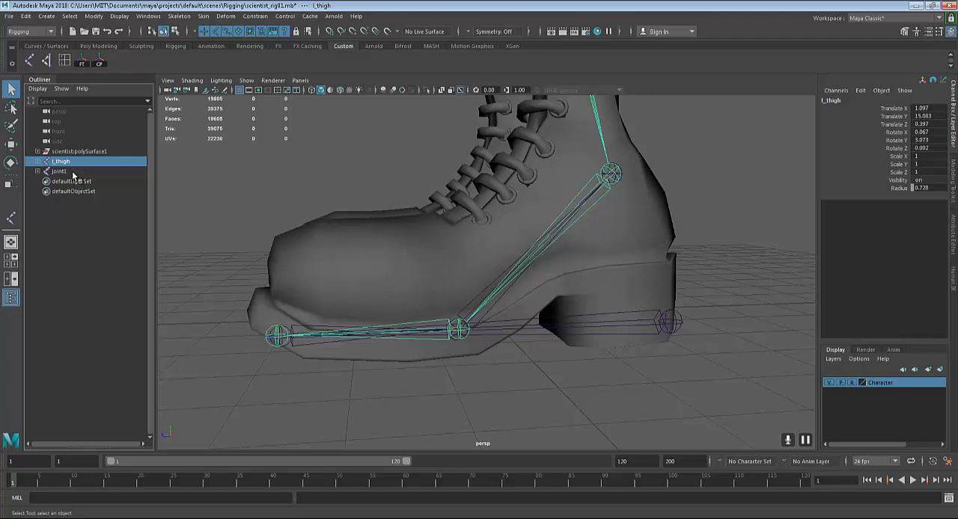
pyautogui.click(37, 171)
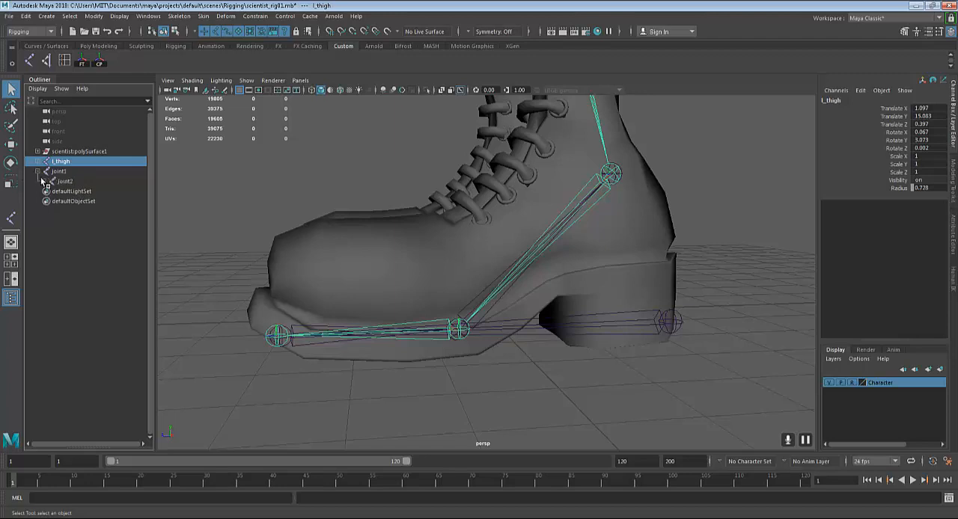
pyautogui.click(37, 172)
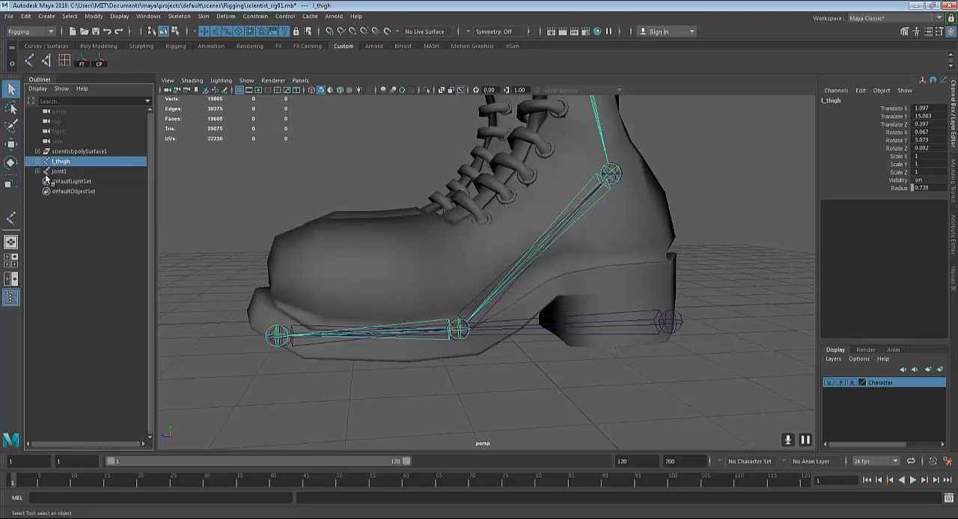
# Rename the reverse chain's heel joint as l_RL_base
pyautogui.click(671, 323)
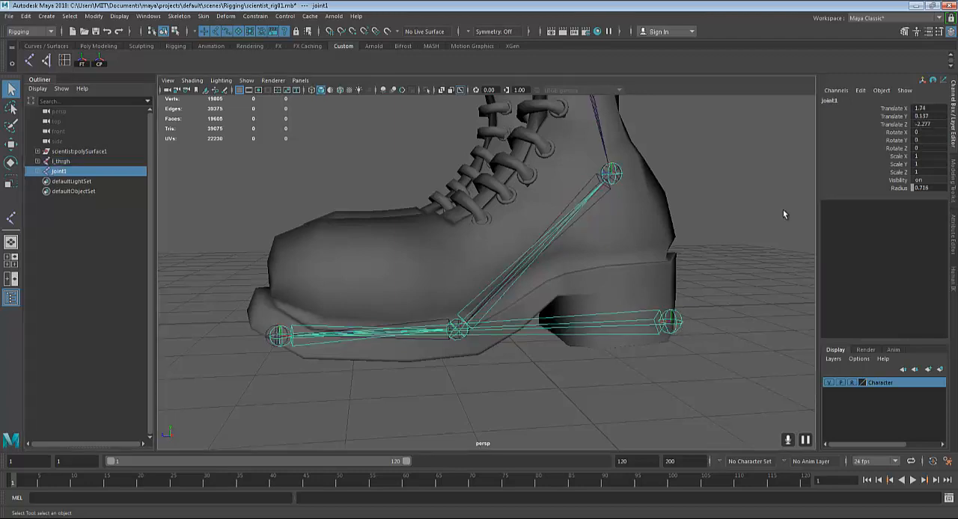
pyautogui.click(841, 100)
pyautogui.press('BackSpace')
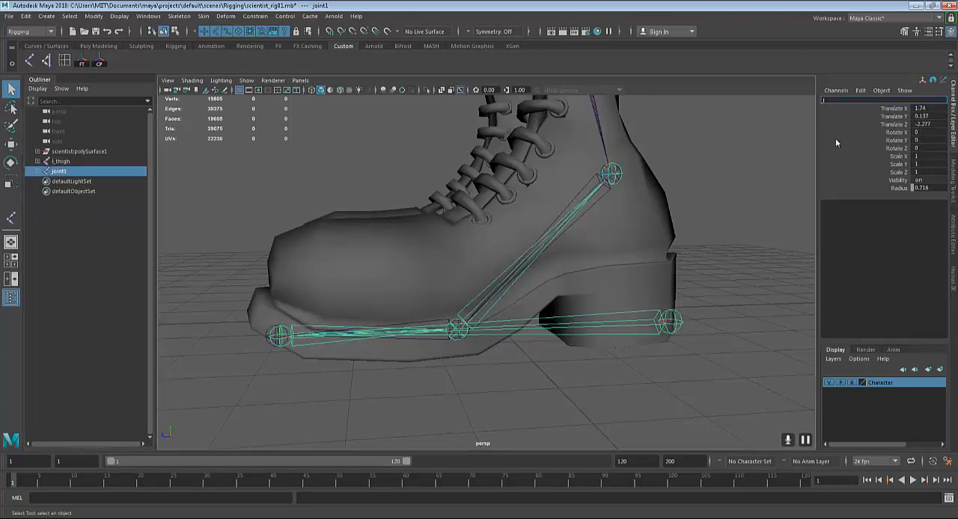
pyautogui.write('l_RL')
pyautogui.press('BackSpace')
pyautogui.write('RFL')
pyautogui.press('BackSpace')
pyautogui.press('BackSpace')
pyautogui.press('BackSpace')
pyautogui.write('FL')
pyautogui.press('BackSpace')
pyautogui.press('BackSpace')
pyautogui.write('L_base')
pyautogui.press('Return')
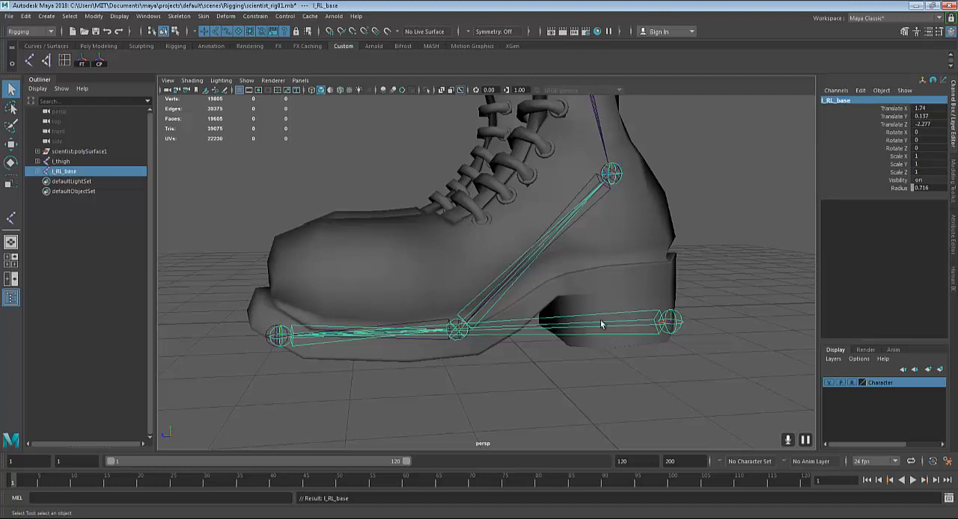
# Select the toe joint below l_RL_base in the reverse chain and rename it
pyautogui.press('Down')
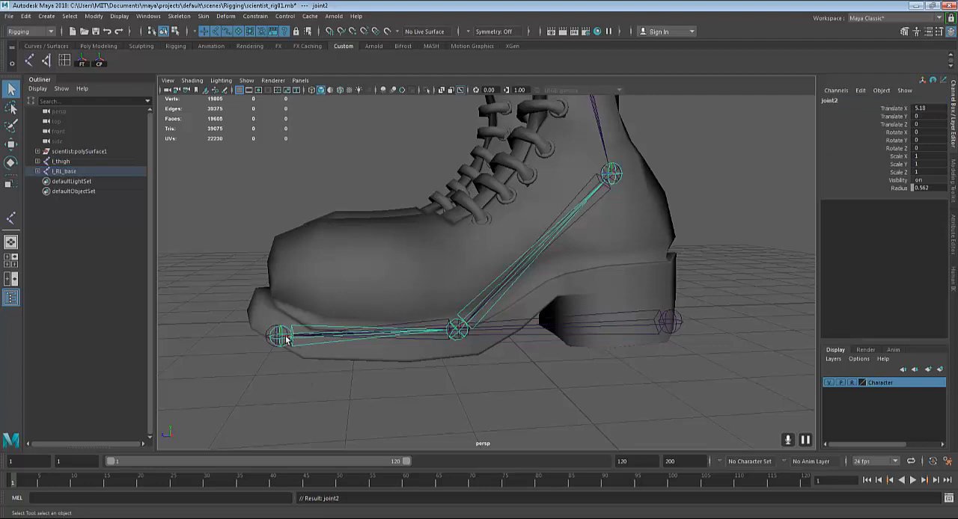
pyautogui.click(836, 91)
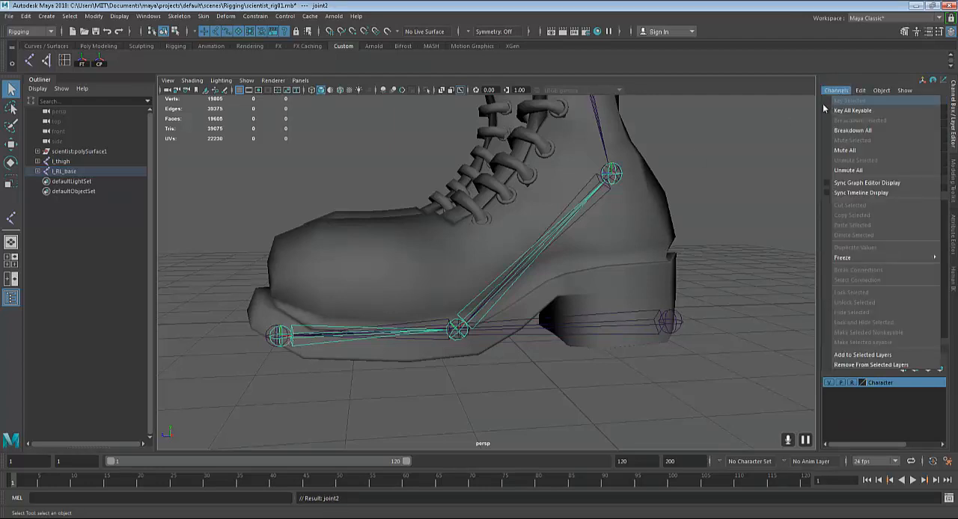
pyautogui.click(774, 137)
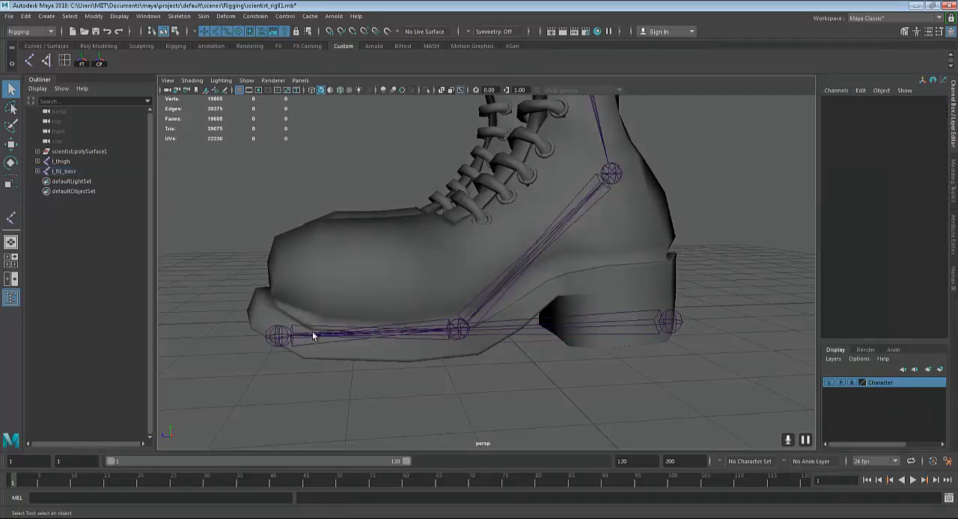
pyautogui.click(675, 327)
pyautogui.press('Down')
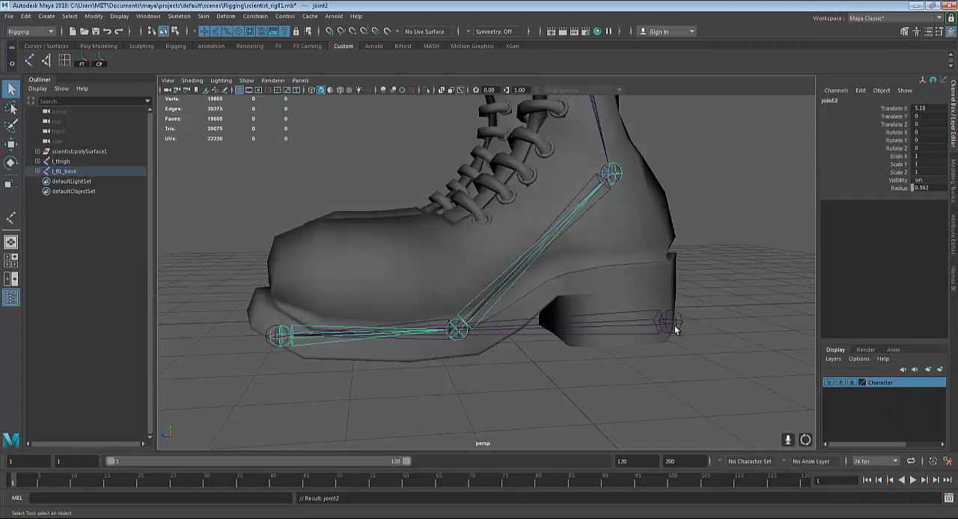
pyautogui.click(832, 100)
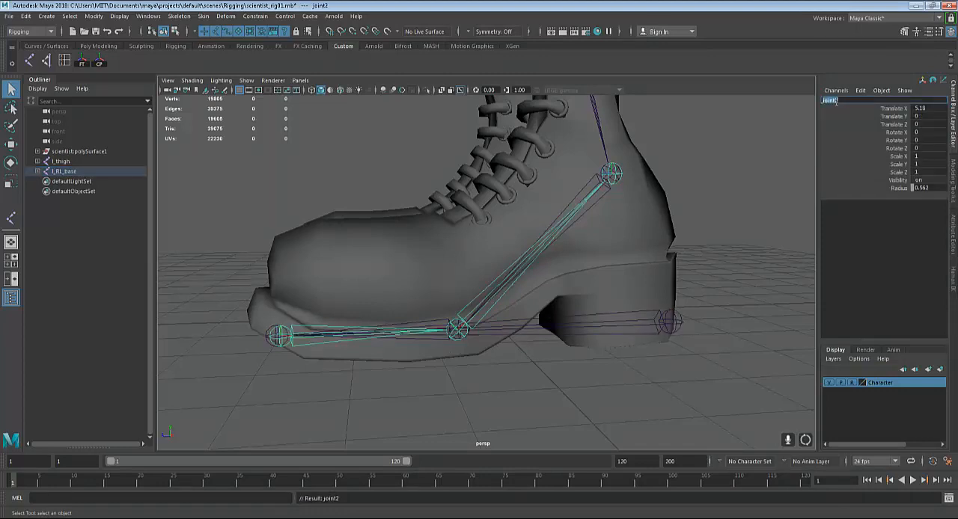
pyautogui.press('BackSpace')
pyautogui.press('Return')
# Rename the reverse chain's ball joint as l_RL_foot
pyautogui.press('Up')
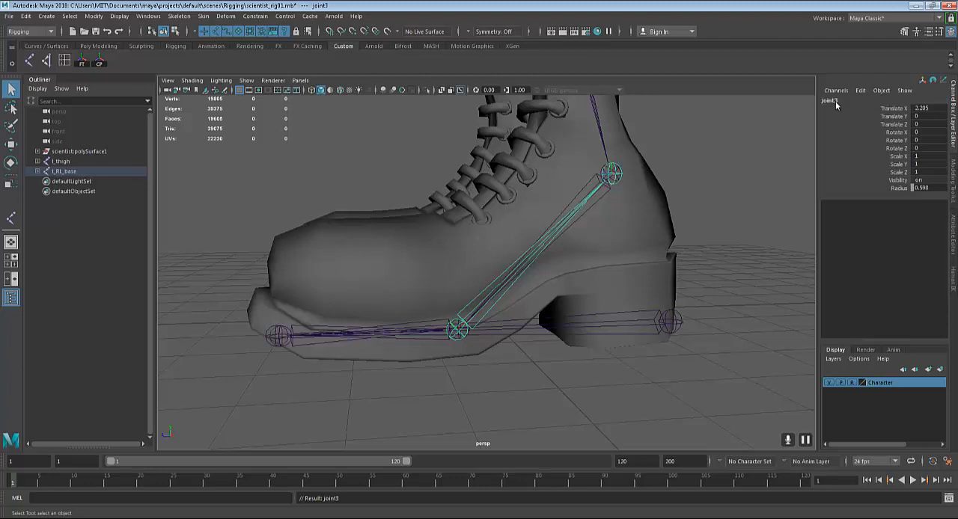
pyautogui.click(835, 101)
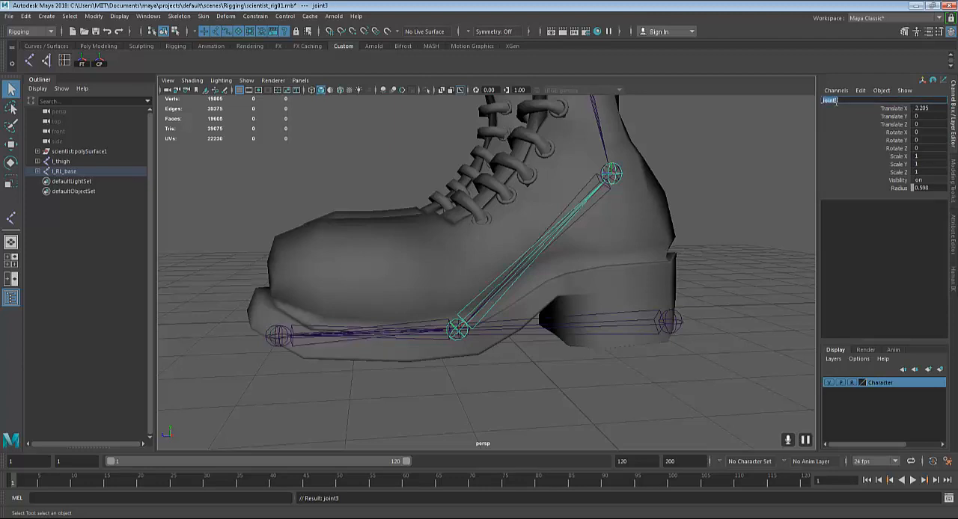
pyautogui.press('BackSpace')
pyautogui.write('l_RL_foot')
pyautogui.press('Return')
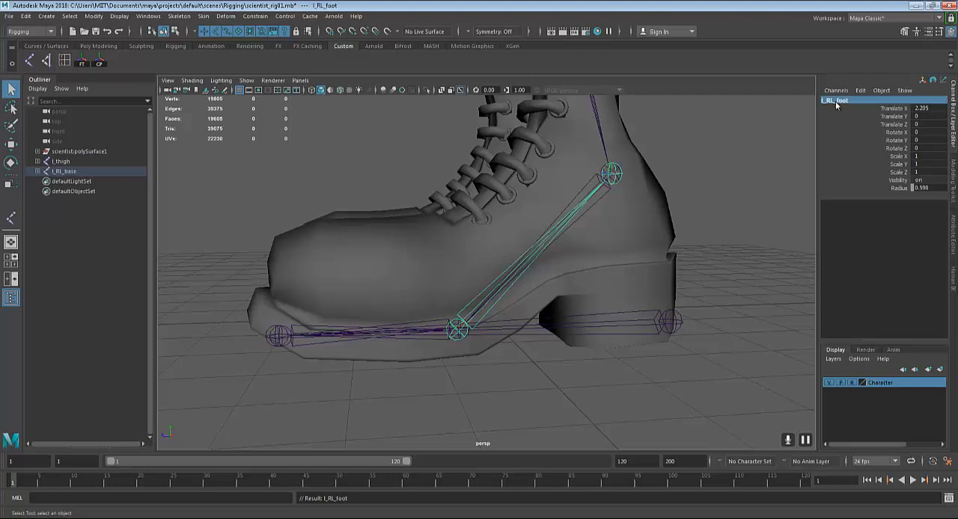
# Rename the reverse chain's ankle joint as l_RL_ankle
pyautogui.press('Up')
pyautogui.click(835, 101)
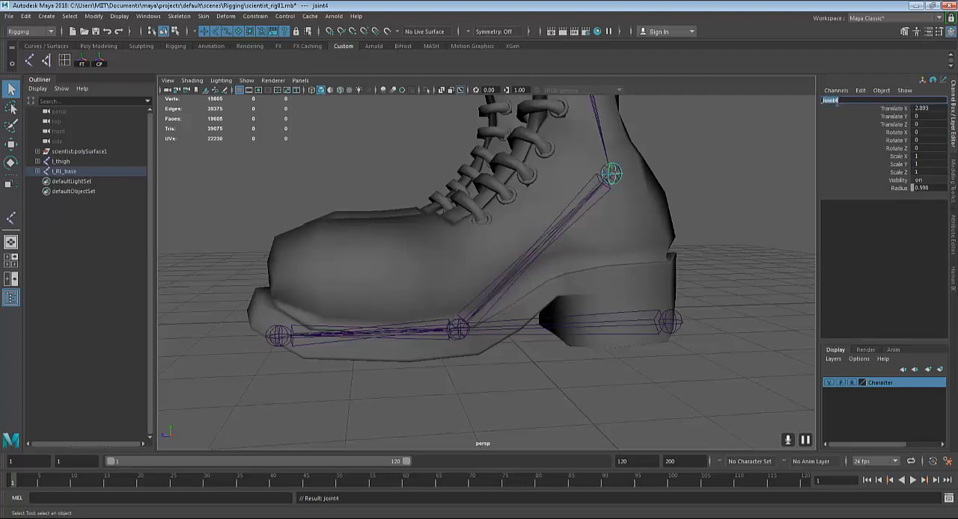
pyautogui.press('BackSpace')
pyautogui.press('Return')
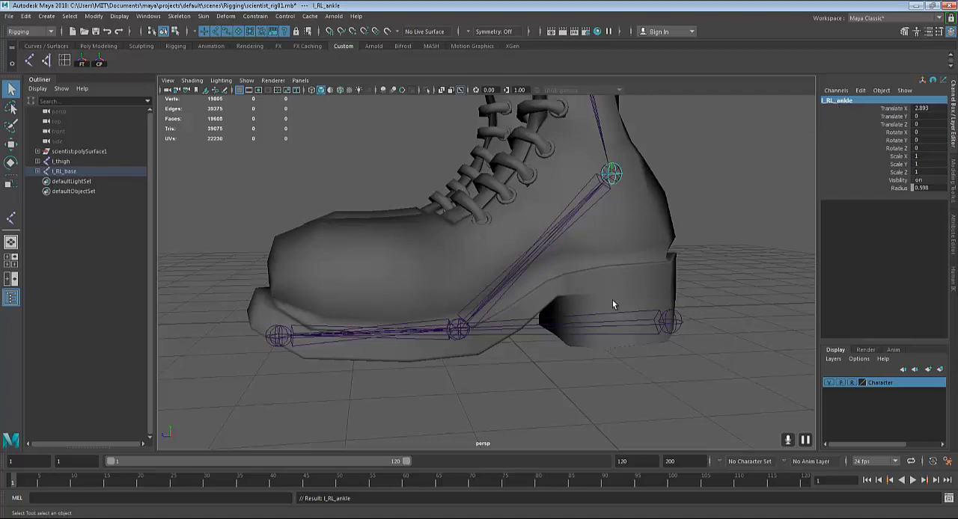
# Examine the renamed reverse foot chain against the left boot and leg joints from several angles and distances
pyautogui.keyDown('alt'); pyautogui.moveTo(662, 288); pyautogui.dragTo(641, 224); pyautogui.keyUp('alt')
pyautogui.keyDown('alt'); pyautogui.moveTo(641, 224); pyautogui.dragTo(606, 287, button='middle'); pyautogui.keyUp('alt')
pyautogui.scroll(5, 606, 287)
pyautogui.scroll(1, 607, 289)
pyautogui.scroll(-3, 606, 289)
pyautogui.keyDown('alt'); pyautogui.moveTo(617, 240); pyautogui.dragTo(626, 161, button='middle'); pyautogui.keyUp('alt')
pyautogui.scroll(-2, 620, 200)
pyautogui.keyDown('alt'); pyautogui.moveTo(612, 240); pyautogui.dragTo(560, 261); pyautogui.keyUp('alt')
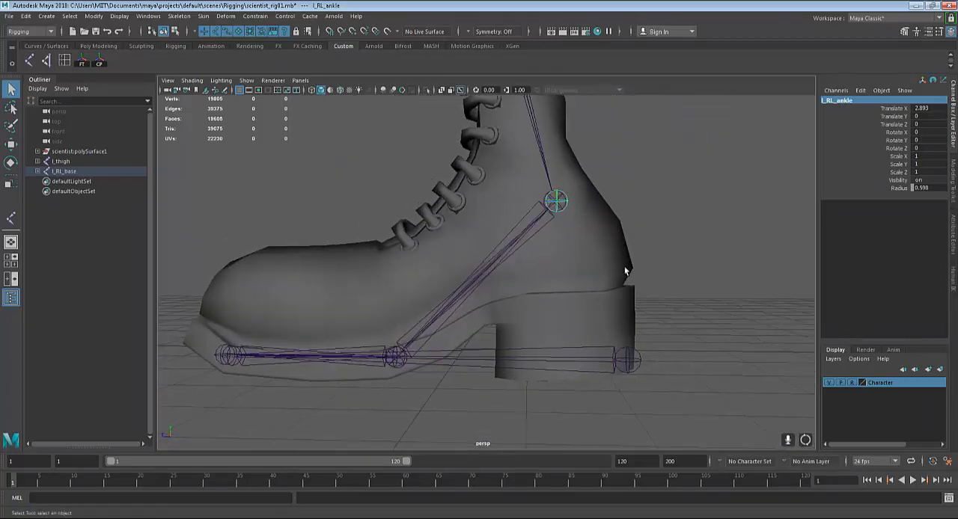
pyautogui.keyDown('alt'); pyautogui.moveTo(626, 272); pyautogui.dragTo(529, 342); pyautogui.keyUp('alt')
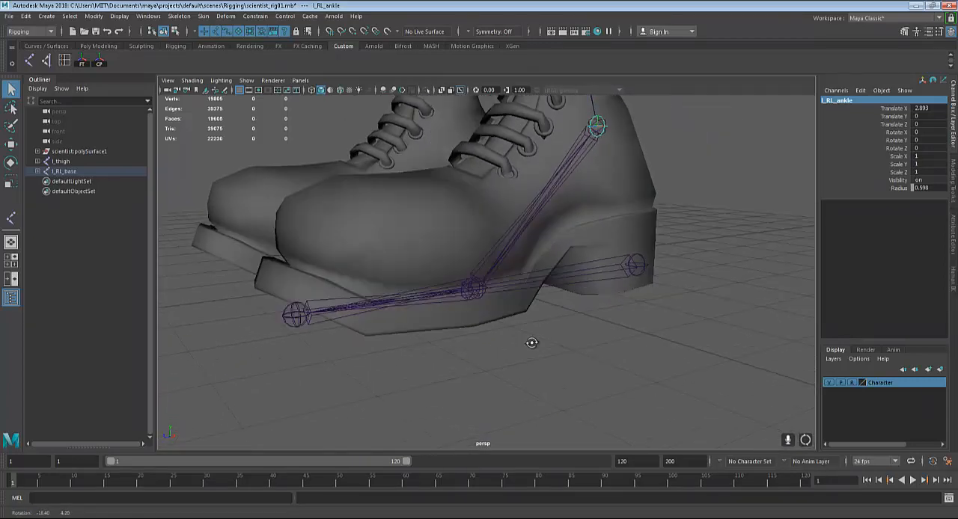
pyautogui.keyDown('alt'); pyautogui.moveTo(528, 342); pyautogui.dragTo(659, 373, button='right'); pyautogui.keyUp('alt')
pyautogui.scroll(-3, 659, 373)
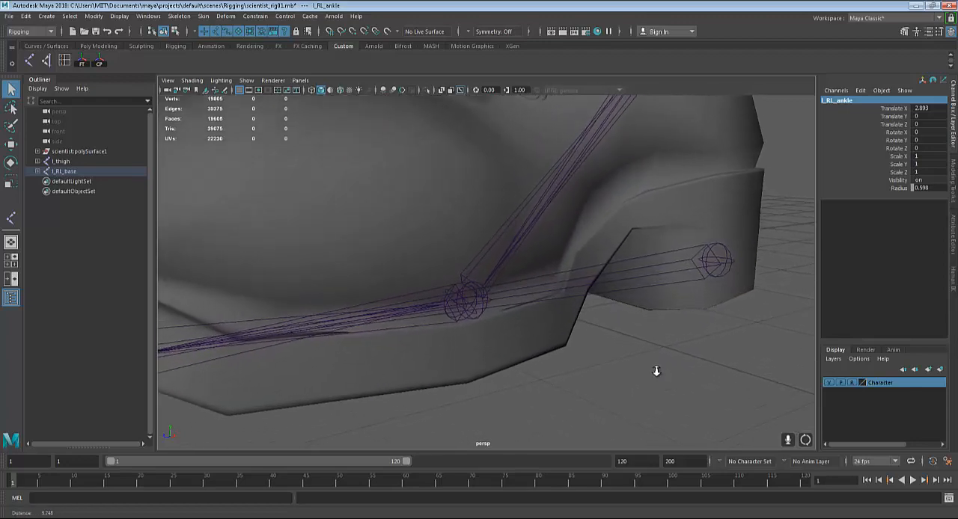
pyautogui.keyDown('alt'); pyautogui.moveTo(659, 374); pyautogui.dragTo(560, 330); pyautogui.keyUp('alt')
pyautogui.scroll(-3, 560, 272)
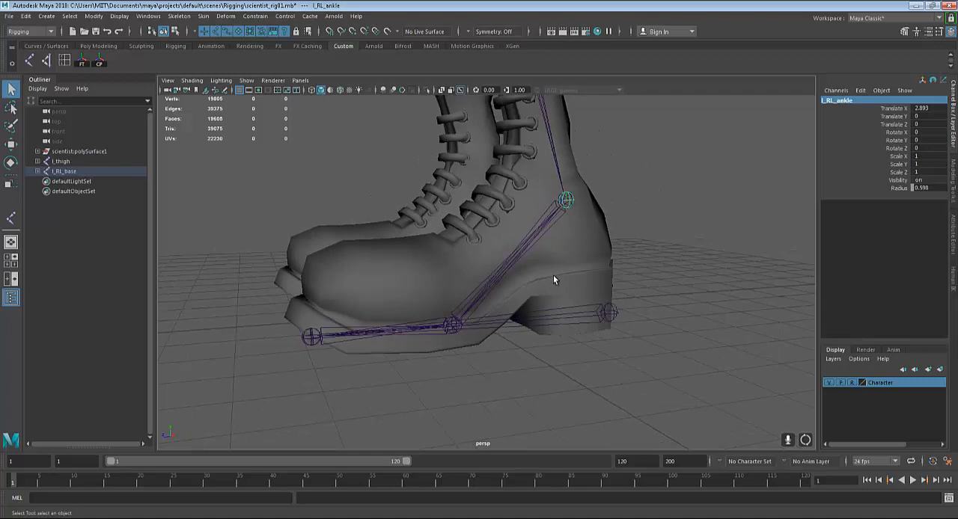
pyautogui.keyDown('alt'); pyautogui.moveTo(553, 274); pyautogui.dragTo(572, 276); pyautogui.keyUp('alt')
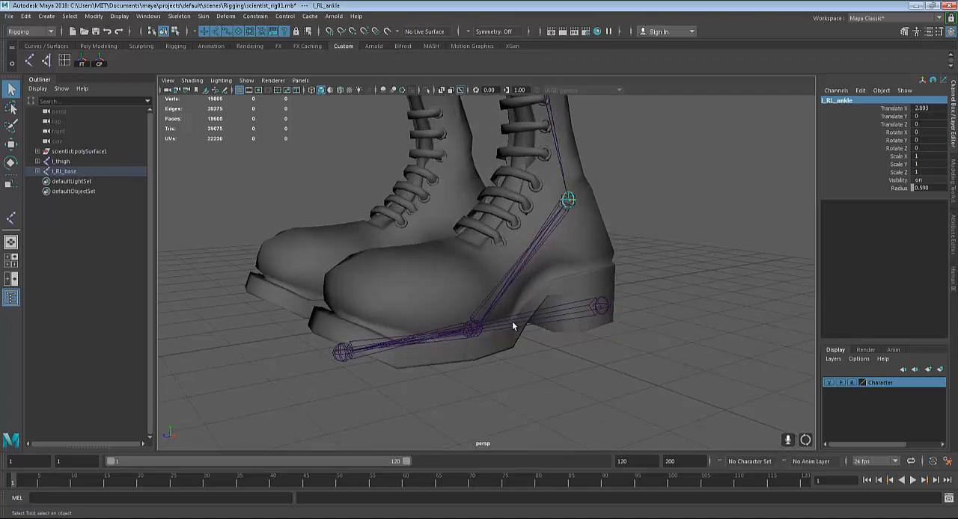
# Select the l_RL_base joint at the heel and view the whole reverse foot chain from the side of the boot
pyautogui.click(597, 306)
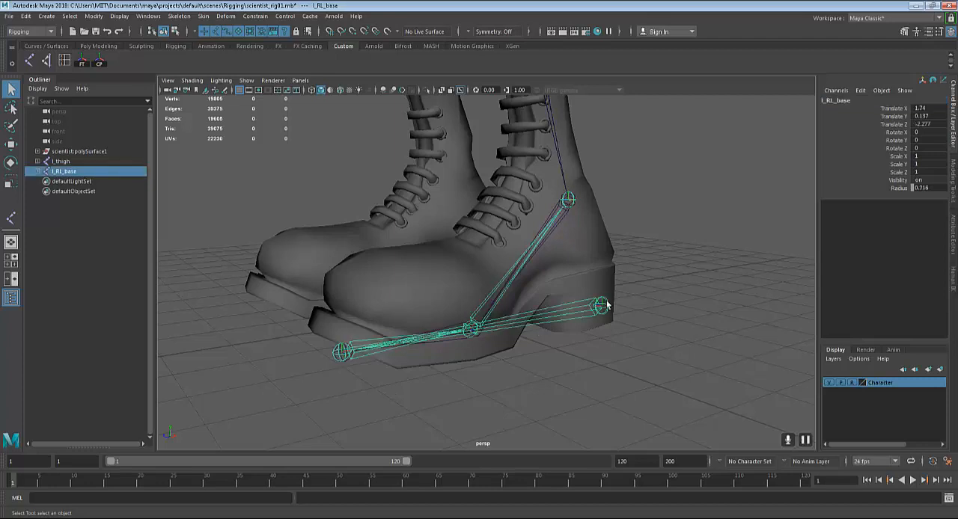
pyautogui.keyDown('alt'); pyautogui.moveTo(606, 306); pyautogui.dragTo(642, 314); pyautogui.keyUp('alt')
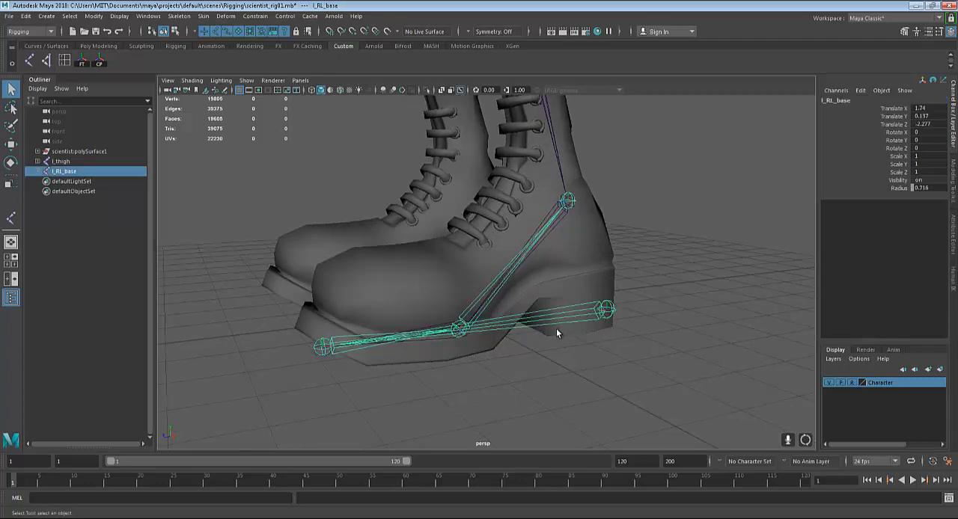
pyautogui.click(612, 330)
pyautogui.click(612, 313)
pyautogui.keyDown('alt'); pyautogui.moveTo(653, 397); pyautogui.dragTo(620, 392); pyautogui.keyUp('alt')
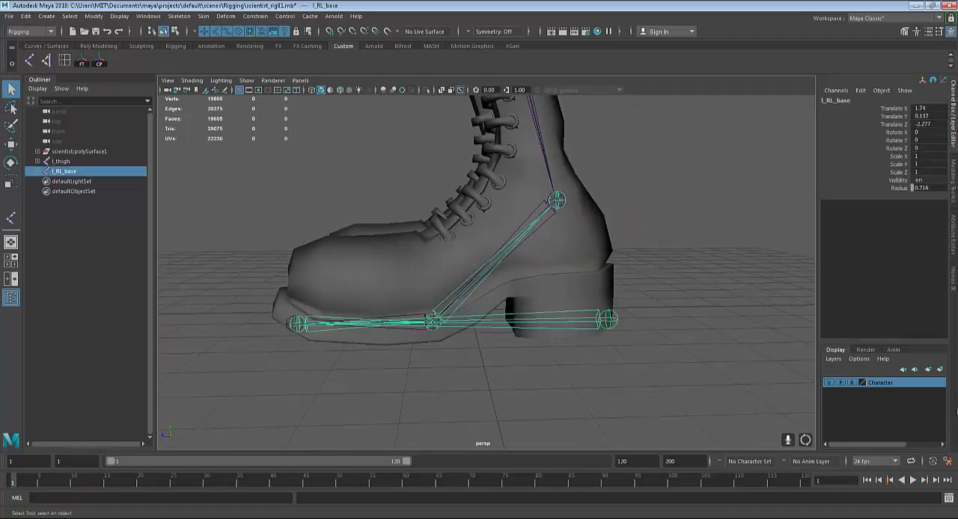
# Create a display layer containing the selected l_RL_base joint chain and name it ReverseLock
pyautogui.click(940, 370)
pyautogui.doubleClick(881, 384)
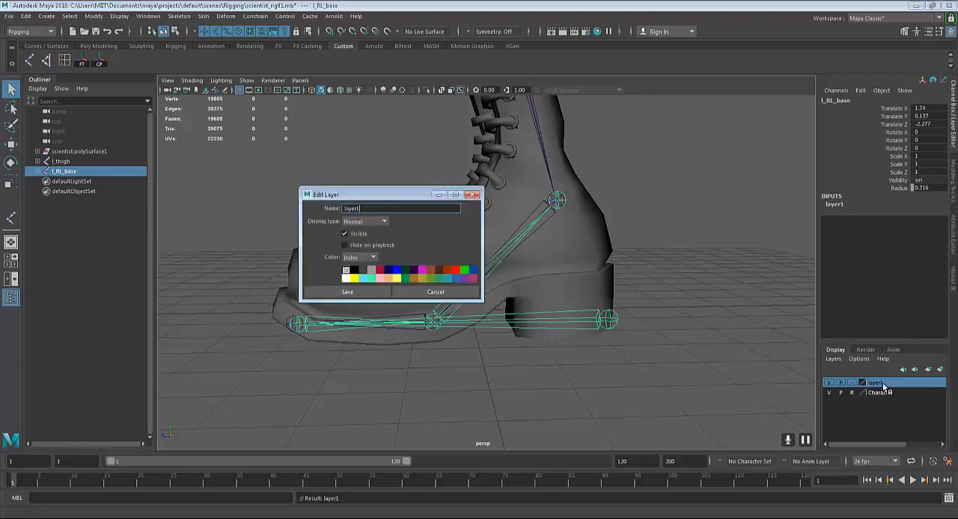
pyautogui.write('l')
pyautogui.write('everseLock')
pyautogui.click(347, 292)
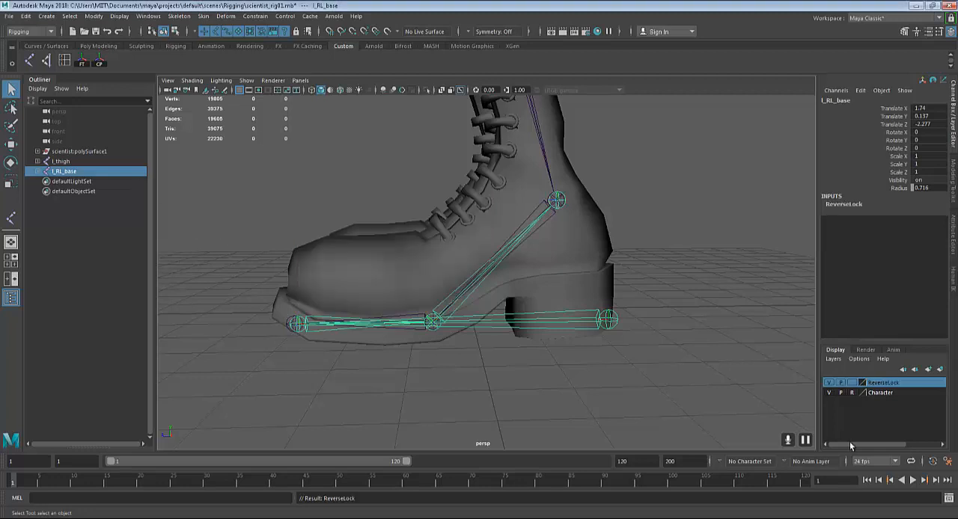
# Set the ReverseLock layer's color to bright green and save the layer settings
pyautogui.doubleClick(862, 384)
pyautogui.click(464, 269)
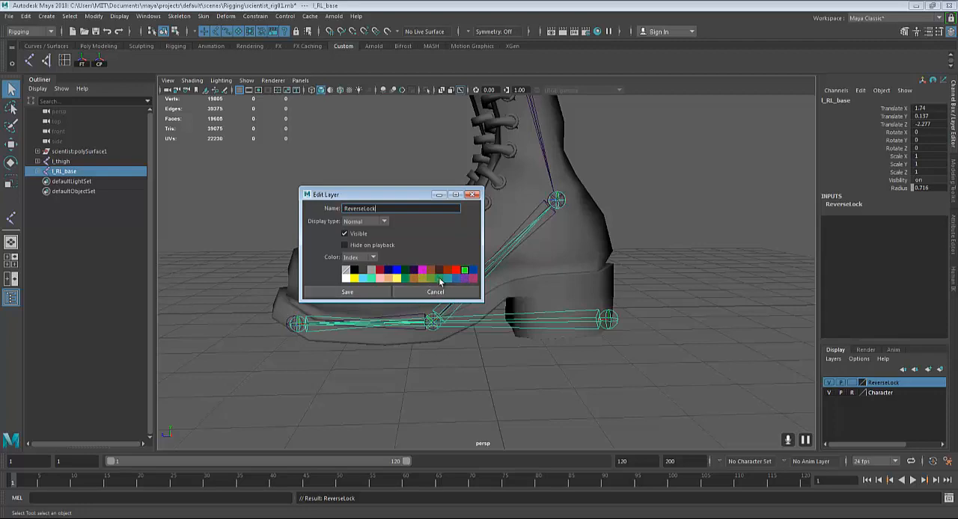
pyautogui.click(346, 293)
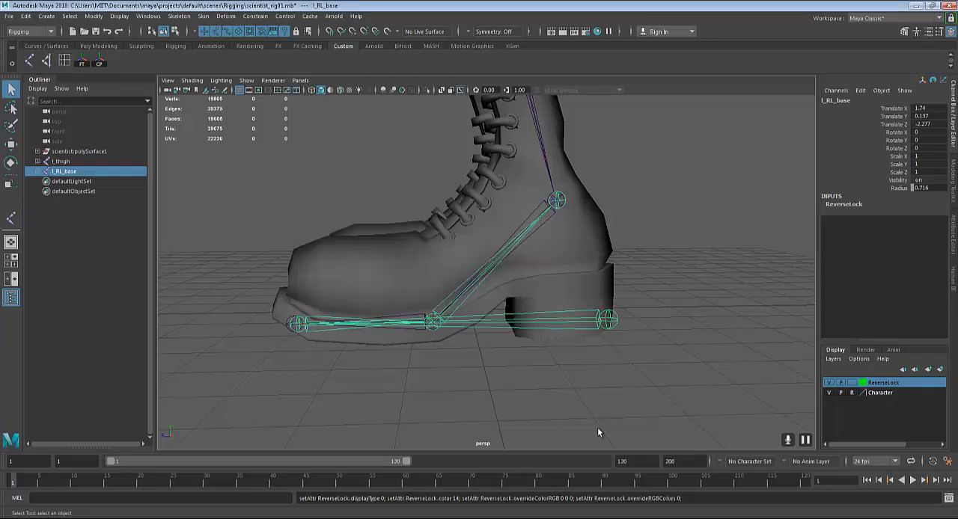
# Clear the selection and hide the ReverseLock layer so the reverse foot chain is out of view
pyautogui.click(593, 412)
pyautogui.keyDown('alt'); pyautogui.moveTo(617, 344); pyautogui.dragTo(733, 368); pyautogui.keyUp('alt')
pyautogui.click(830, 383)
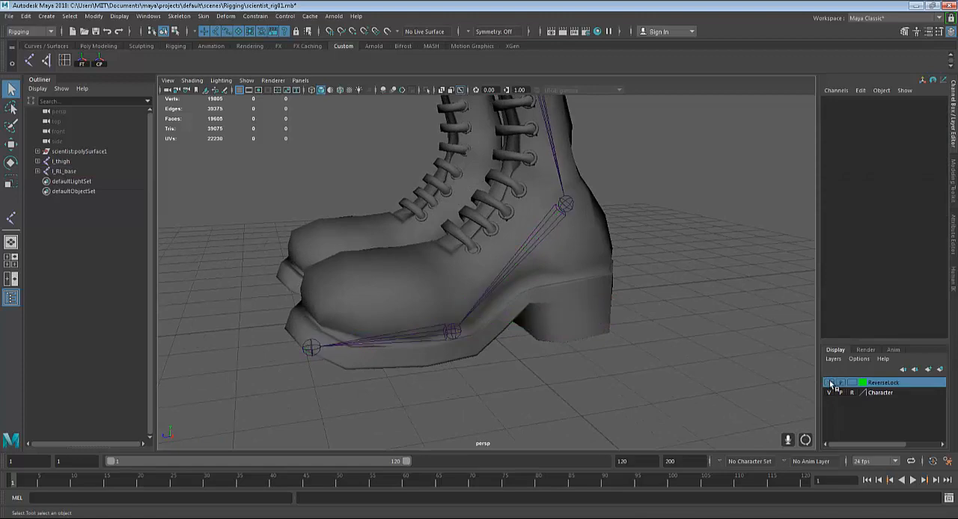
pyautogui.click(829, 383)
pyautogui.click(830, 383)
# Examine the whole left leg joint chain from hip to boot, with the l_thigh joint selected
pyautogui.scroll(-5, 599, 274)
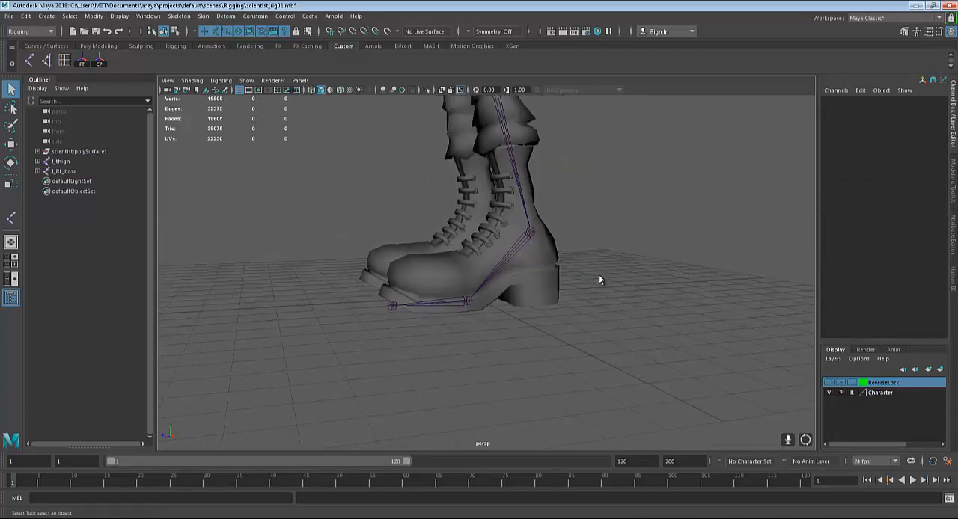
pyautogui.keyDown('alt'); pyautogui.moveTo(598, 274); pyautogui.dragTo(612, 360, button='middle'); pyautogui.keyUp('alt')
pyautogui.scroll(-2, 612, 360)
pyautogui.keyDown('alt'); pyautogui.moveTo(612, 360); pyautogui.dragTo(601, 270); pyautogui.keyUp('alt')
pyautogui.scroll(-4, 601, 271)
pyautogui.keyDown('alt'); pyautogui.moveTo(602, 270); pyautogui.dragTo(603, 346, button='middle'); pyautogui.keyUp('alt')
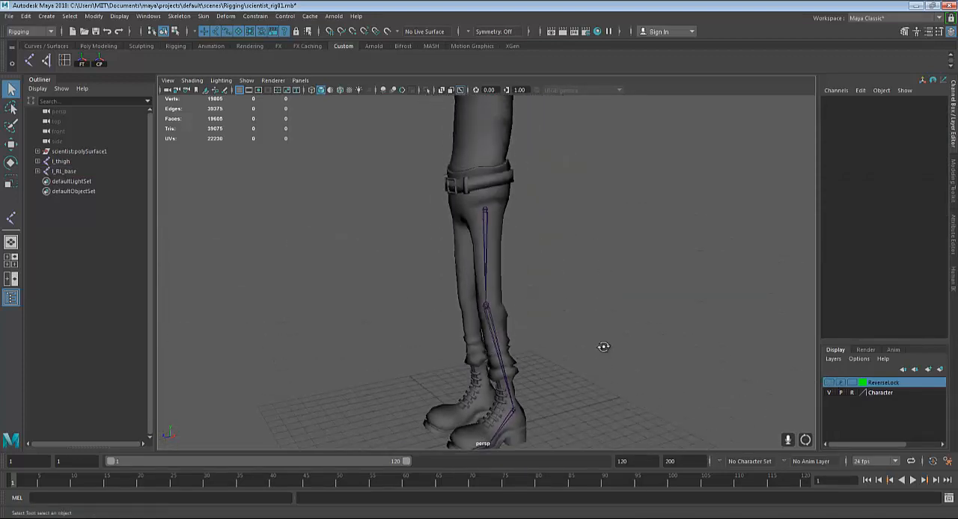
pyautogui.keyDown('alt'); pyautogui.moveTo(603, 346); pyautogui.dragTo(625, 352); pyautogui.keyUp('alt')
pyautogui.keyDown('alt'); pyautogui.moveTo(601, 324); pyautogui.dragTo(606, 298, button='middle'); pyautogui.keyUp('alt')
pyautogui.keyDown('alt'); pyautogui.moveTo(598, 339); pyautogui.dragTo(549, 293); pyautogui.keyUp('alt')
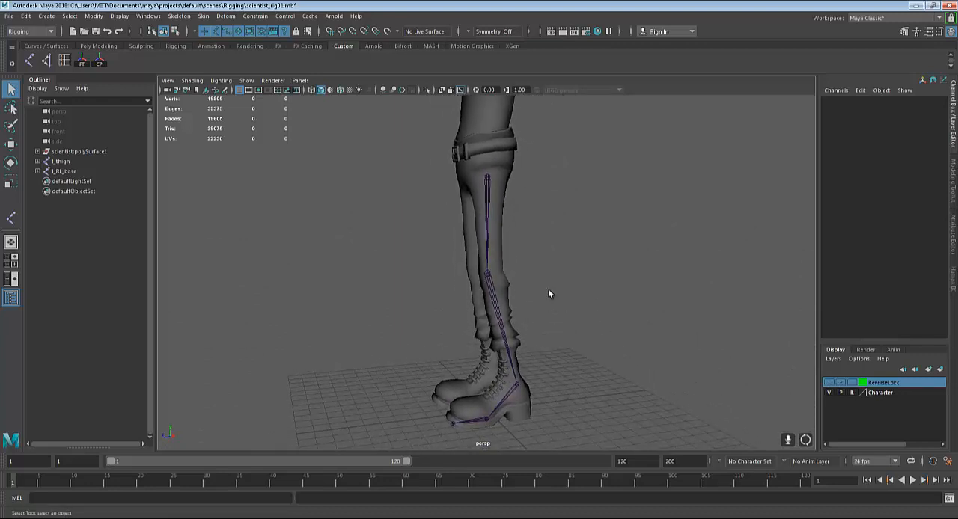
pyautogui.keyDown('alt'); pyautogui.moveTo(534, 261); pyautogui.dragTo(573, 331); pyautogui.keyUp('alt')
pyautogui.click(488, 151)
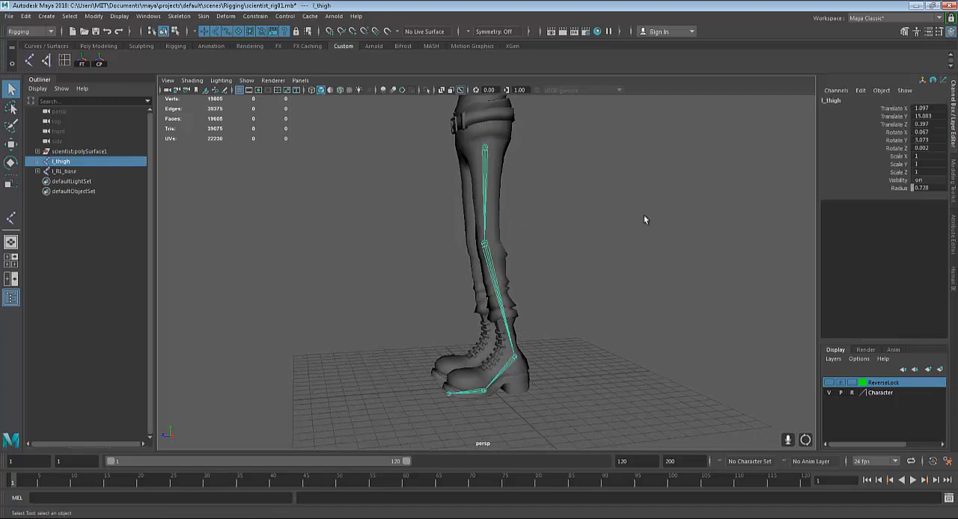
pyautogui.keyDown('alt'); pyautogui.moveTo(642, 216); pyautogui.dragTo(628, 229); pyautogui.keyUp('alt')
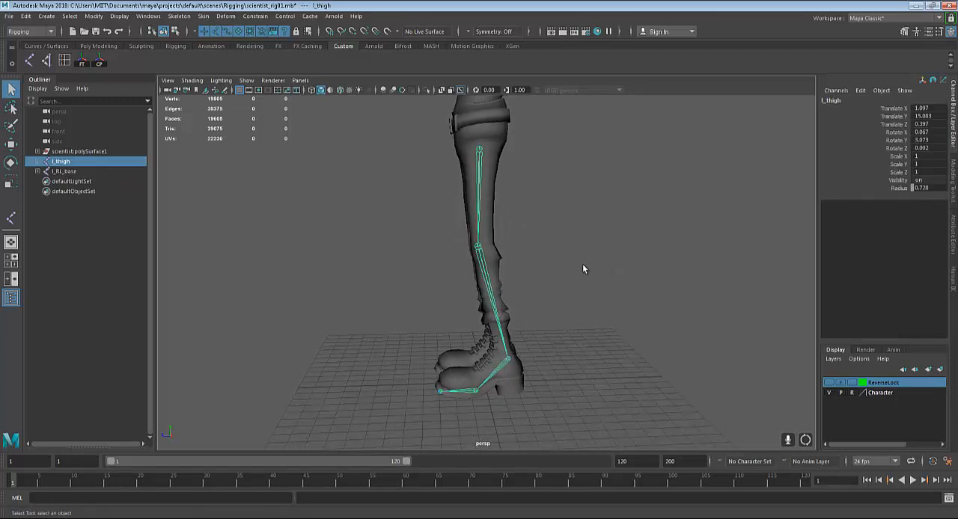
# Try moving the l_ankle joint upward to test how the leg chain follows, and undo the move
pyautogui.click(508, 361)
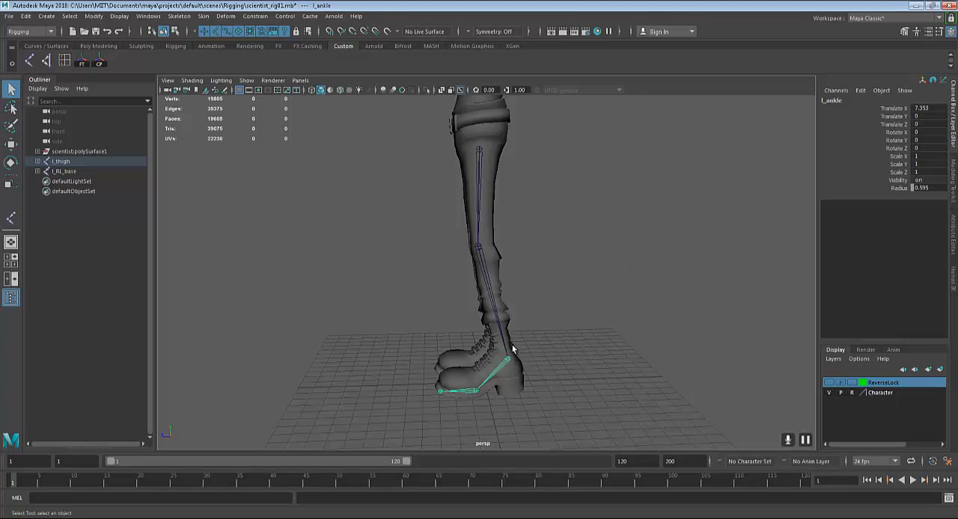
pyautogui.keyDown('alt'); pyautogui.moveTo(561, 292); pyautogui.dragTo(603, 266); pyautogui.keyUp('alt')
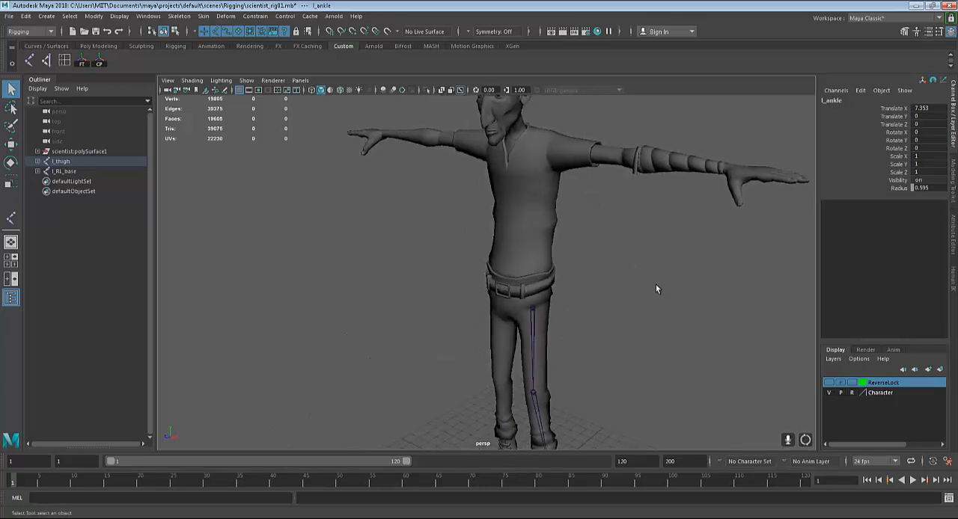
pyautogui.keyDown('alt'); pyautogui.moveTo(656, 289); pyautogui.dragTo(603, 327); pyautogui.keyUp('alt')
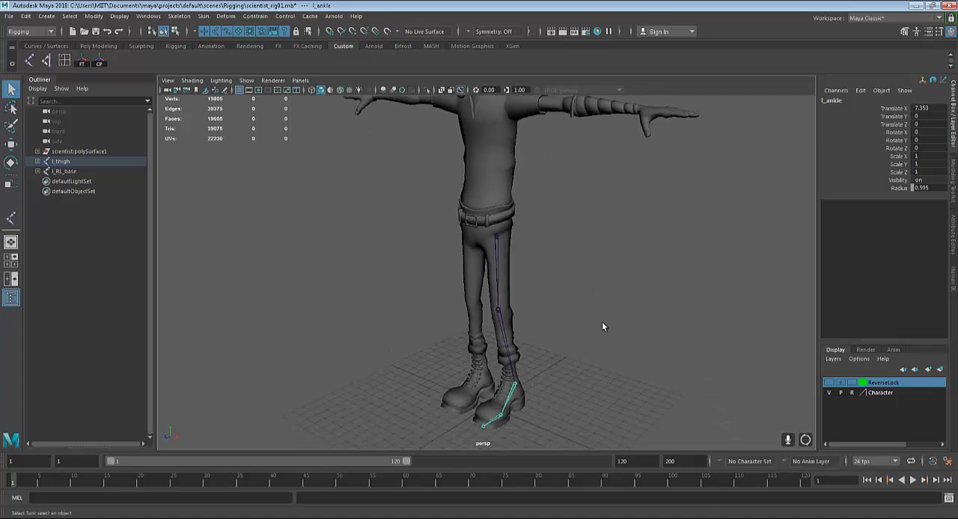
pyautogui.click(499, 272)
pyautogui.keyDown('alt'); pyautogui.moveTo(603, 430); pyautogui.dragTo(550, 411); pyautogui.keyUp('alt')
pyautogui.click(518, 403)
pyautogui.press('w')
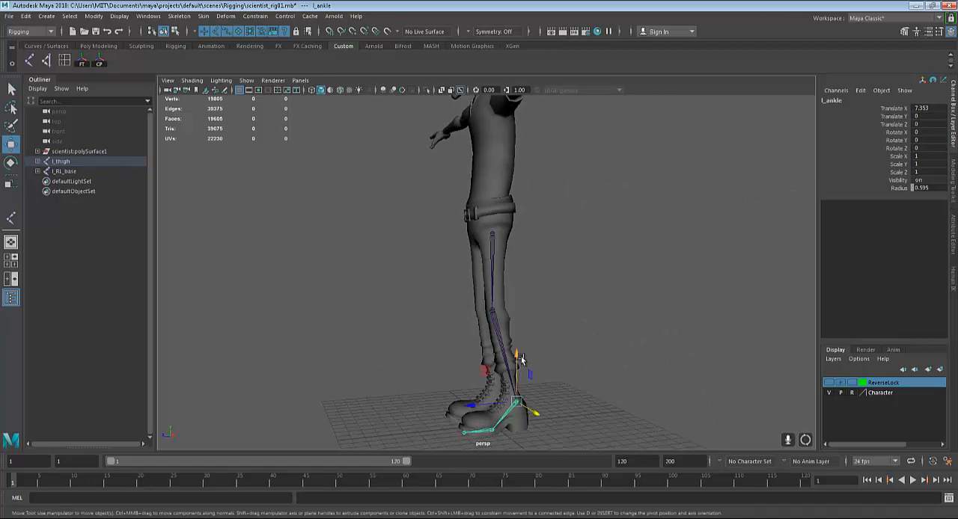
pyautogui.moveTo(521, 361); pyautogui.dragTo(515, 335)
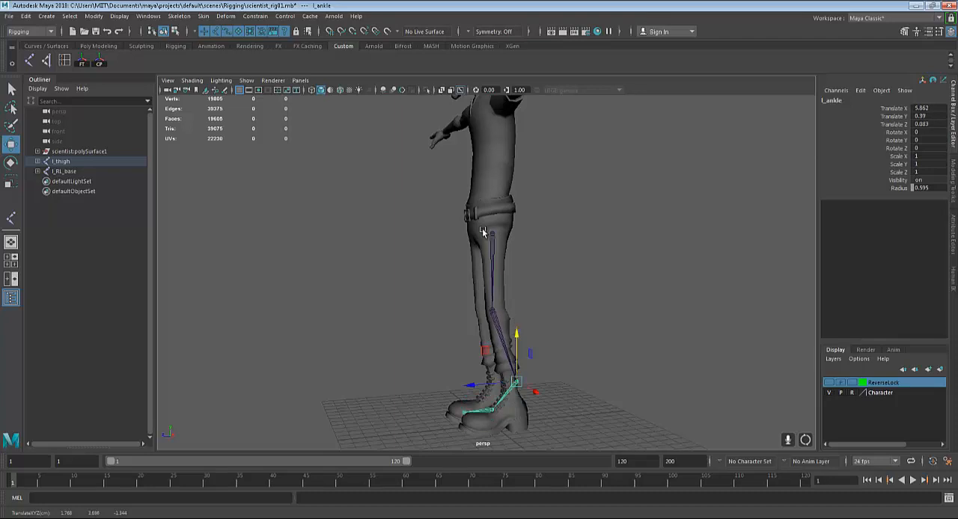
pyautogui.hotkey('ctrl', 'z')
pyautogui.hotkey('ctrl', 'z')
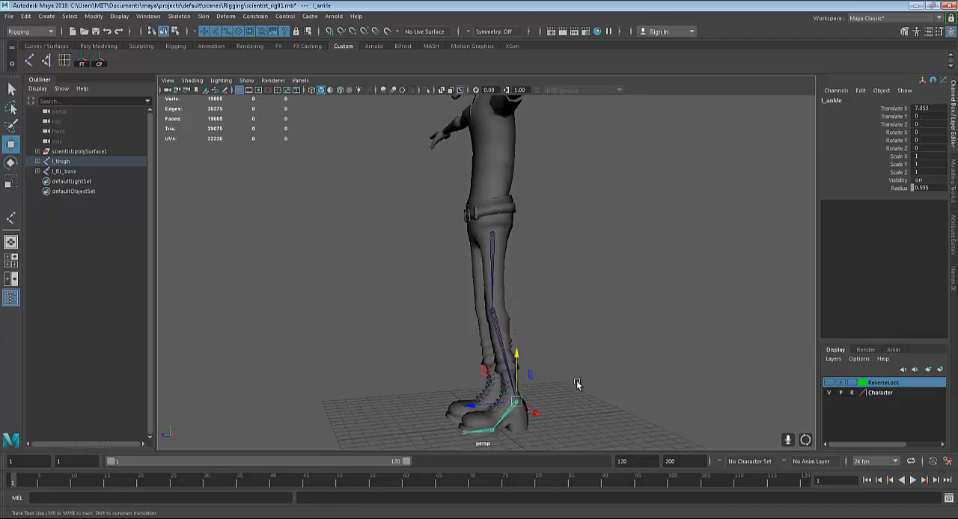
pyautogui.keyDown('alt'); pyautogui.moveTo(576, 384); pyautogui.dragTo(614, 334); pyautogui.keyUp('alt')
pyautogui.press('q')
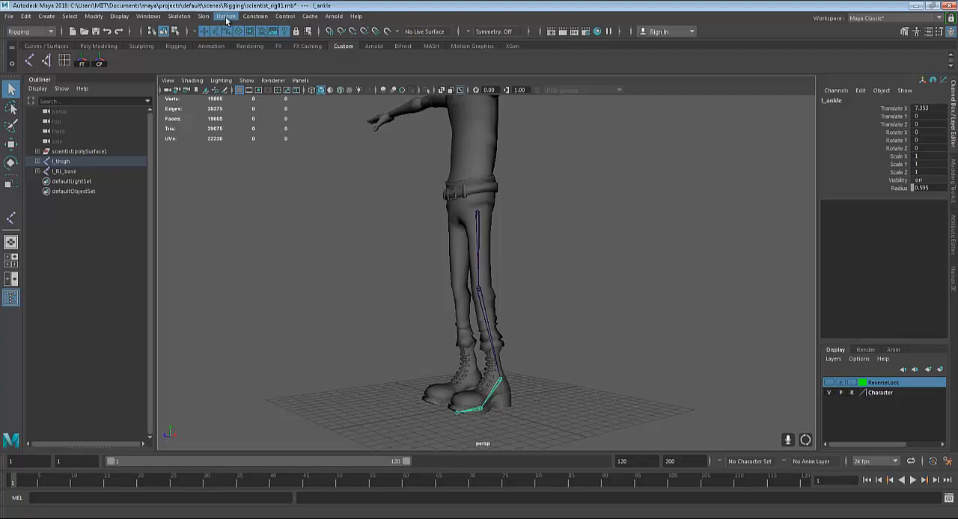
# Start the IK Handle tool with its current solver set to Rotate-Plane Solver for the left leg
pyautogui.click(180, 15)
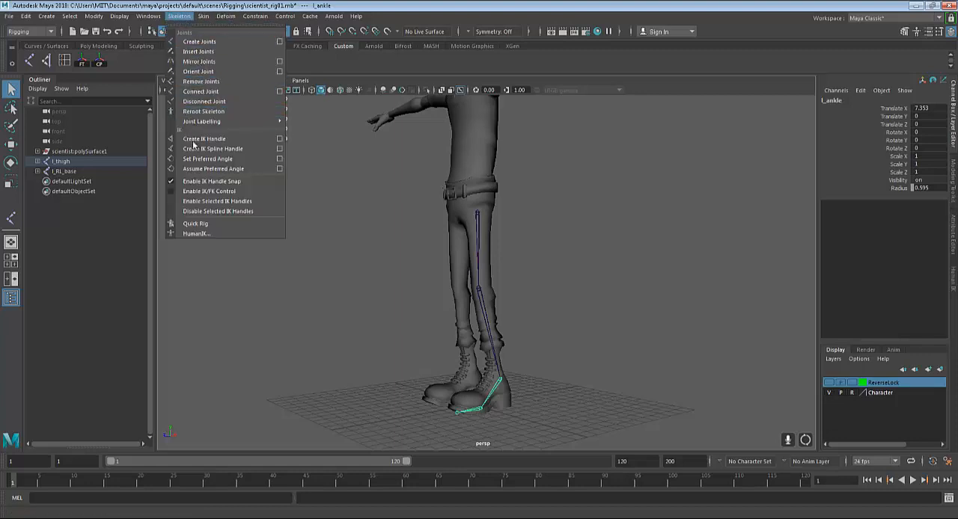
pyautogui.click(279, 139)
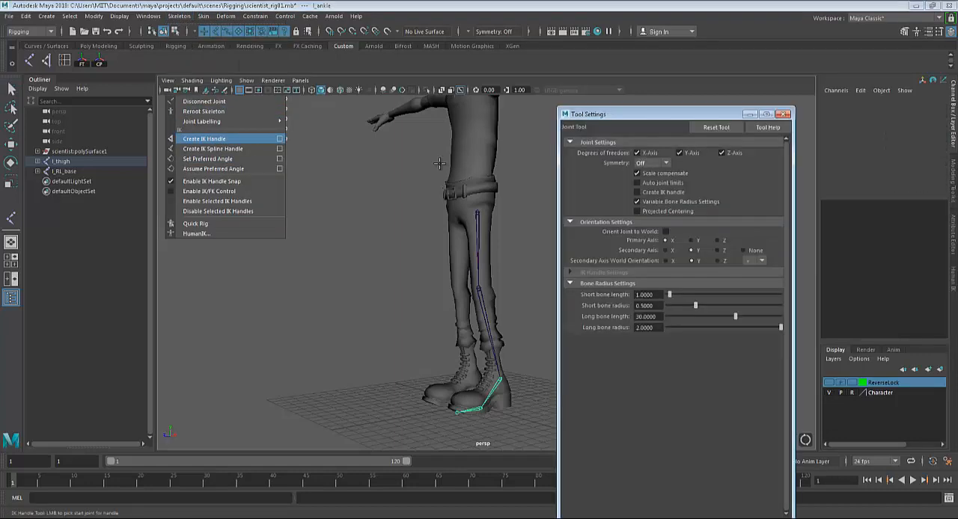
pyautogui.moveTo(651, 117); pyautogui.dragTo(694, 95)
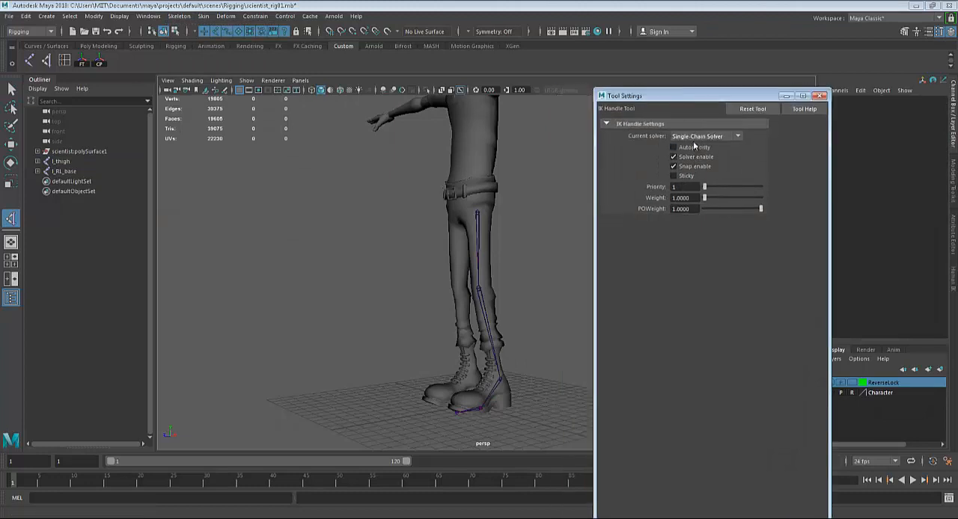
pyautogui.click(706, 137)
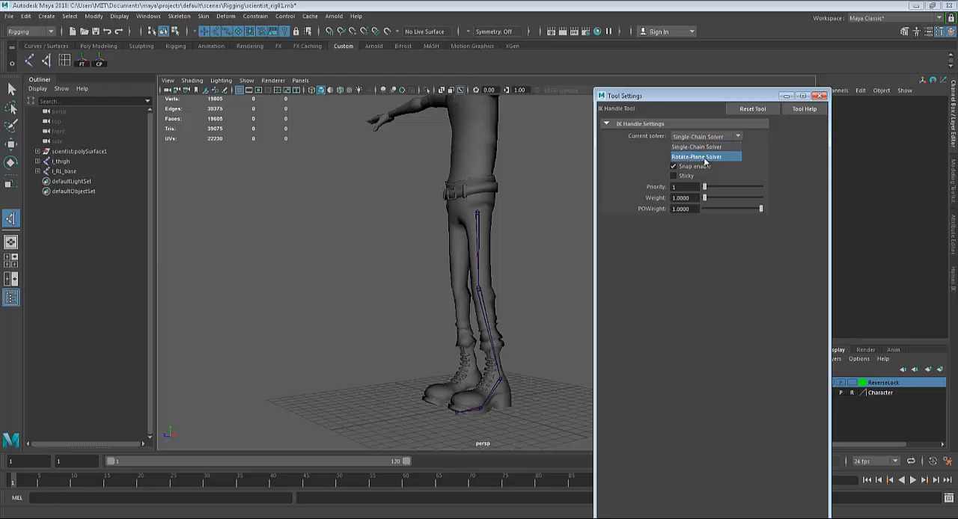
pyautogui.click(703, 158)
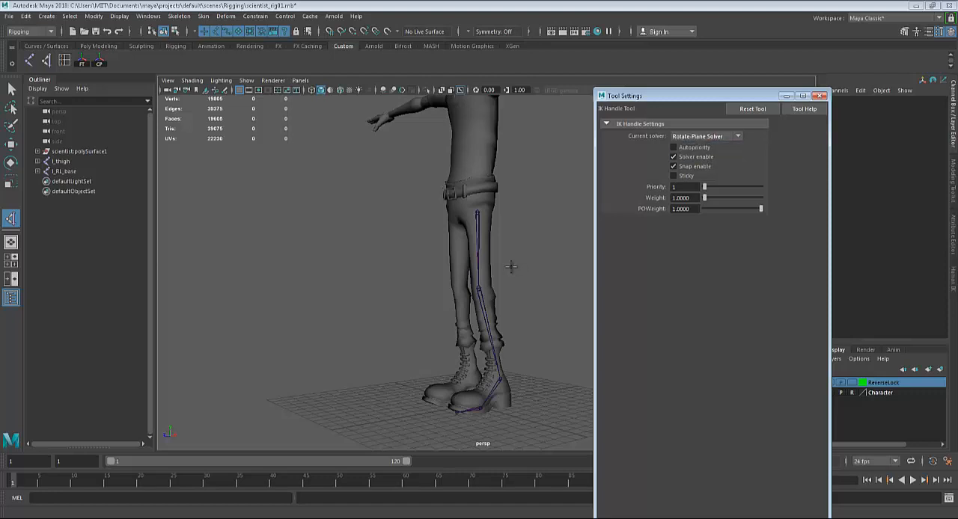
pyautogui.keyDown('alt'); pyautogui.moveTo(511, 267); pyautogui.dragTo(486, 259); pyautogui.keyUp('alt')
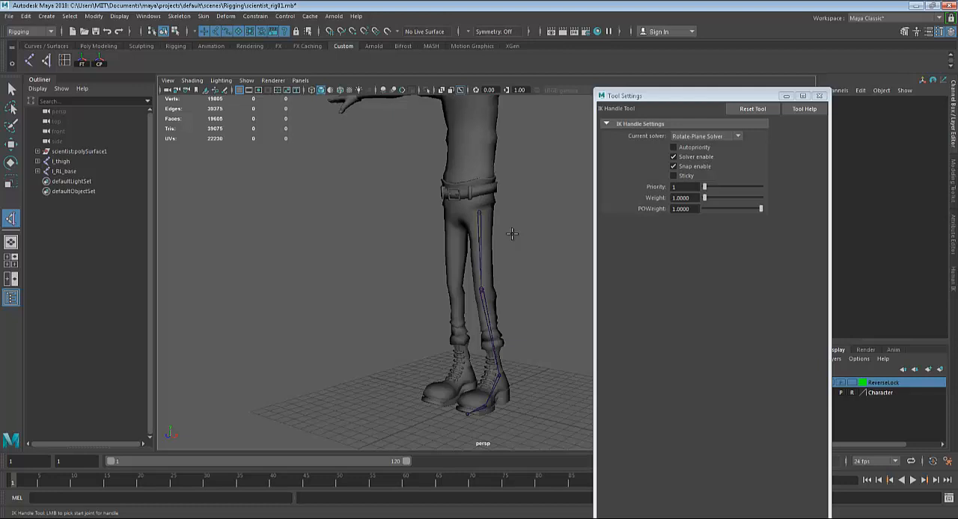
# Create a Rotate-Plane Solver IK handle on the left leg from the l_thigh joint to the ankle joint
pyautogui.click(717, 136)
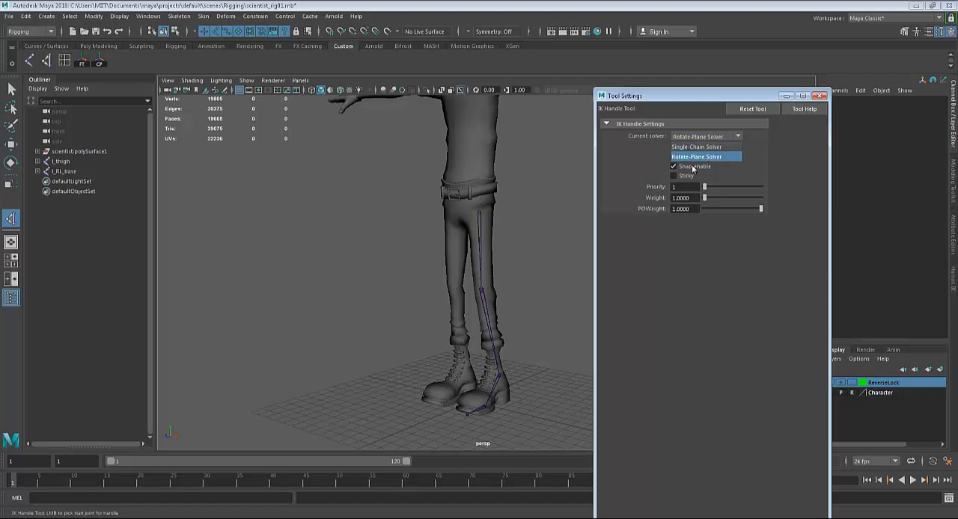
pyautogui.click(691, 160)
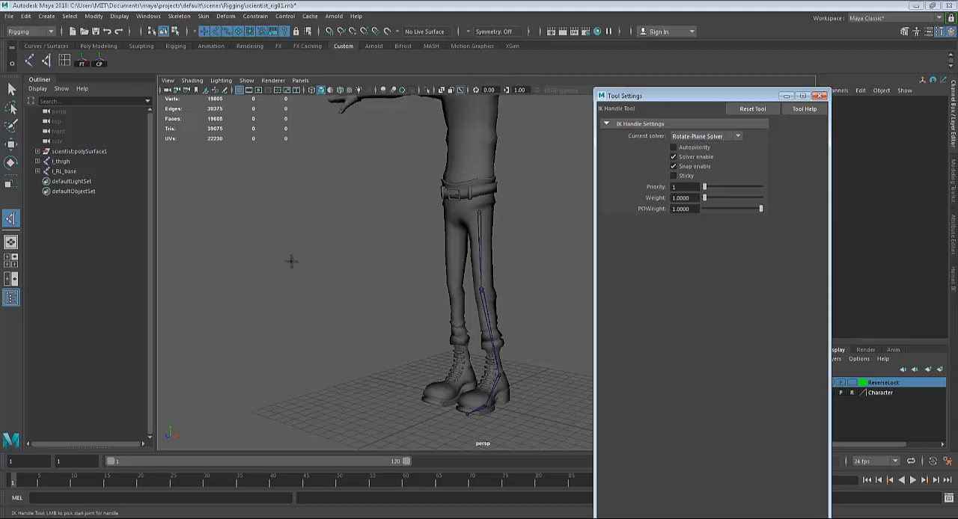
pyautogui.keyDown('alt'); pyautogui.moveTo(337, 285); pyautogui.dragTo(346, 265); pyautogui.keyUp('alt')
pyautogui.scroll(3, 436, 223)
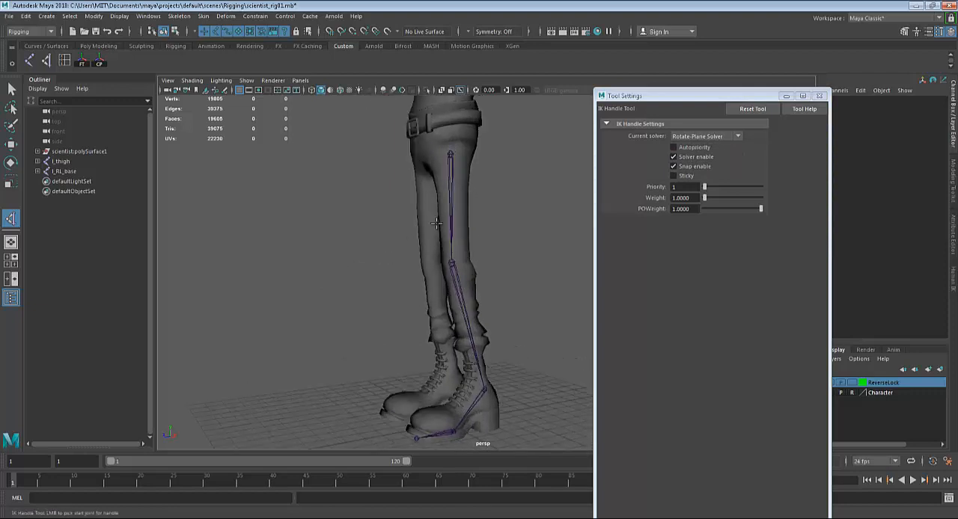
pyautogui.click(450, 155)
pyautogui.keyDown('alt'); pyautogui.moveTo(479, 247); pyautogui.dragTo(475, 232); pyautogui.keyUp('alt')
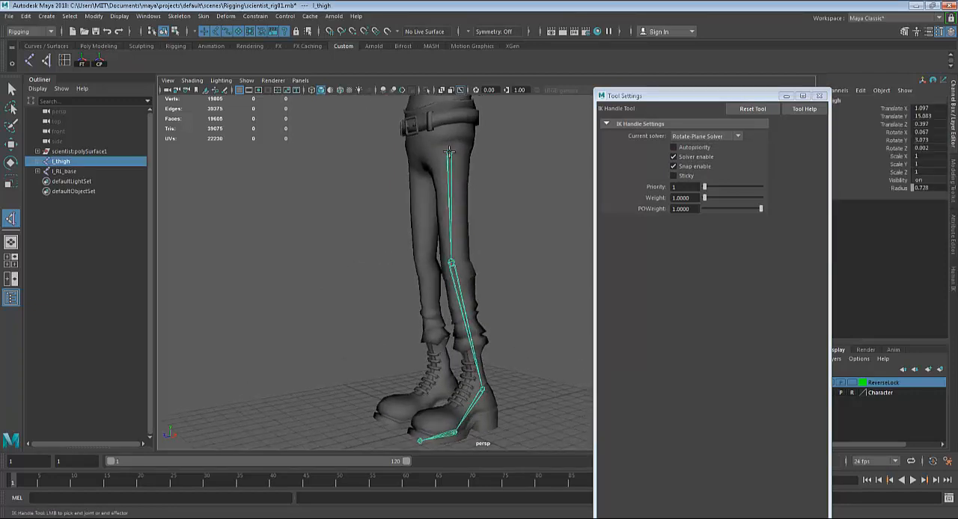
pyautogui.keyDown('alt'); pyautogui.moveTo(482, 227); pyautogui.dragTo(464, 178, button='middle'); pyautogui.keyUp('alt')
pyautogui.keyDown('alt'); pyautogui.moveTo(499, 274); pyautogui.dragTo(501, 317); pyautogui.keyUp('alt')
pyautogui.scroll(3, 497, 306)
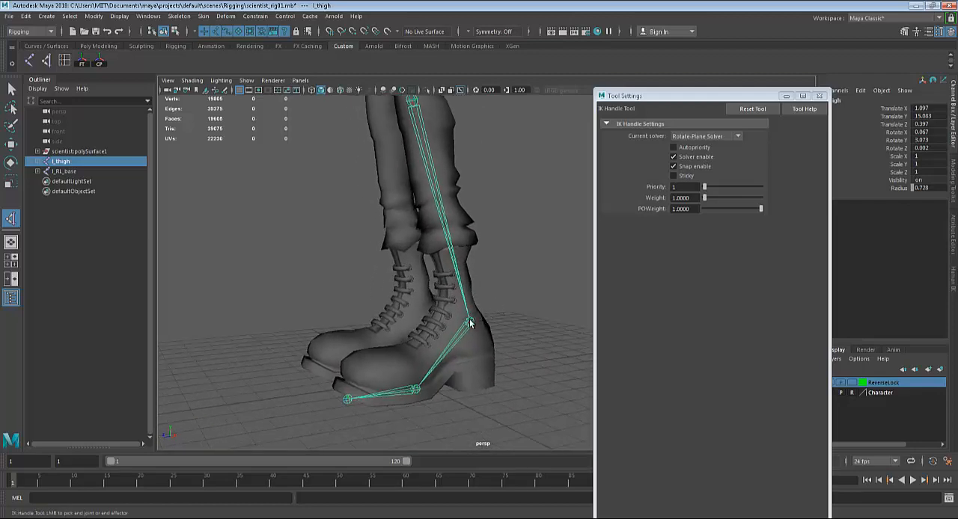
pyautogui.click(470, 323)
pyautogui.keyDown('alt'); pyautogui.moveTo(441, 245); pyautogui.dragTo(478, 247); pyautogui.keyUp('alt')
pyautogui.scroll(-3, 475, 254)
pyautogui.keyDown('alt'); pyautogui.moveTo(449, 273); pyautogui.dragTo(468, 346, button='middle'); pyautogui.keyUp('alt')
pyautogui.scroll(-2, 468, 345)
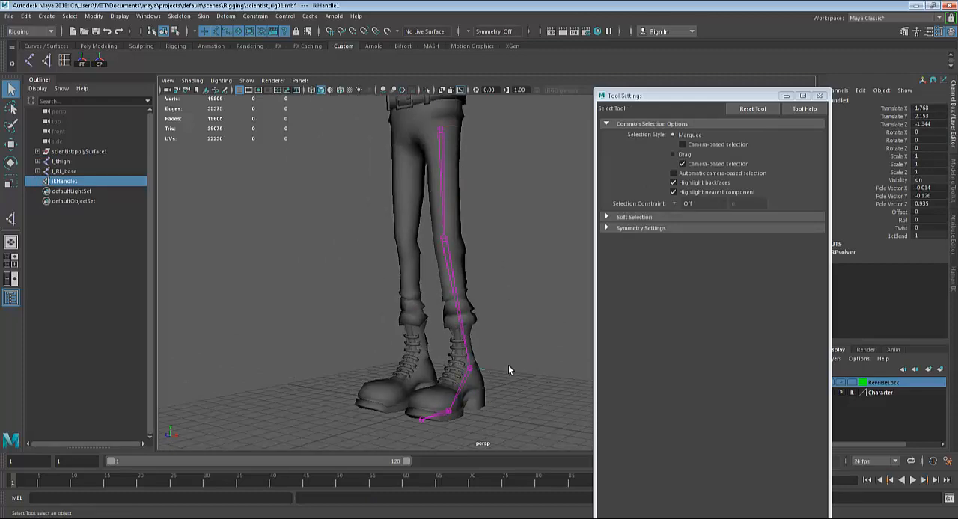
# Display the model in wireframe and examine the new IK handle along the left leg, closing the tool settings
pyautogui.press('4')
pyautogui.scroll(2, 508, 366)
pyautogui.keyDown('alt'); pyautogui.moveTo(508, 366); pyautogui.dragTo(483, 344); pyautogui.keyUp('alt')
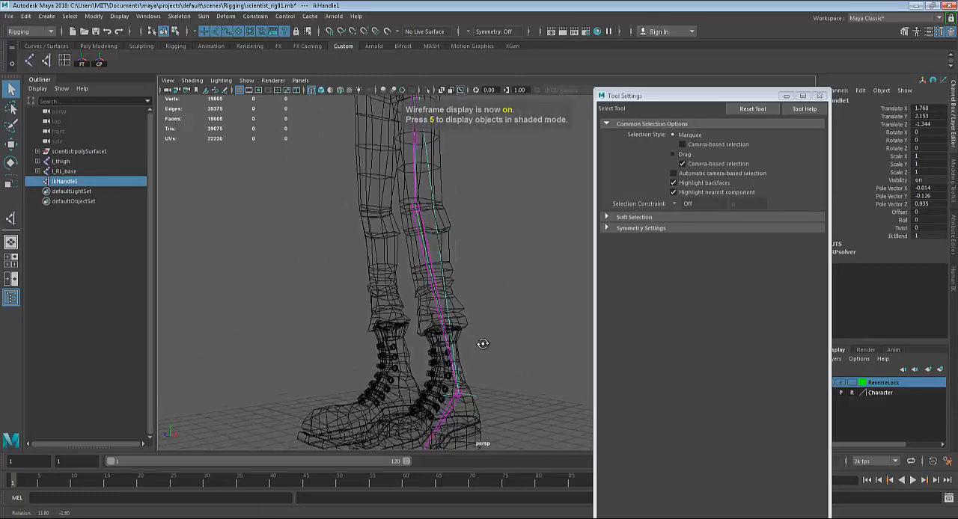
pyautogui.scroll(-3, 478, 326)
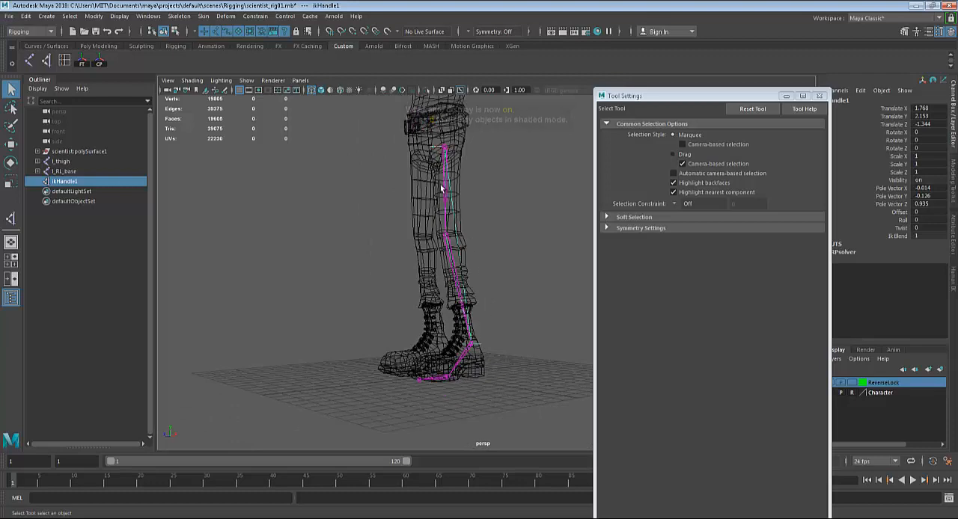
pyautogui.scroll(5, 468, 337)
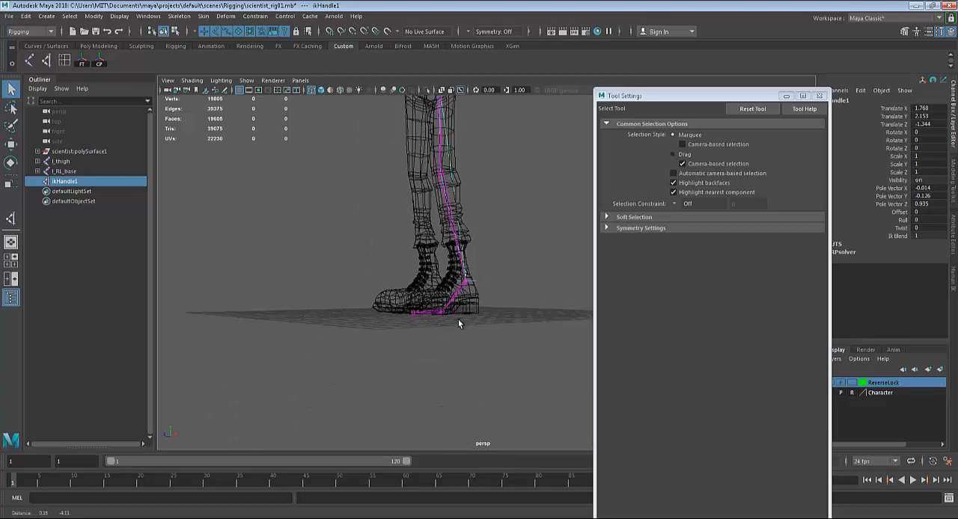
pyautogui.click(457, 339)
pyautogui.click(425, 310)
pyautogui.scroll(-5, 426, 312)
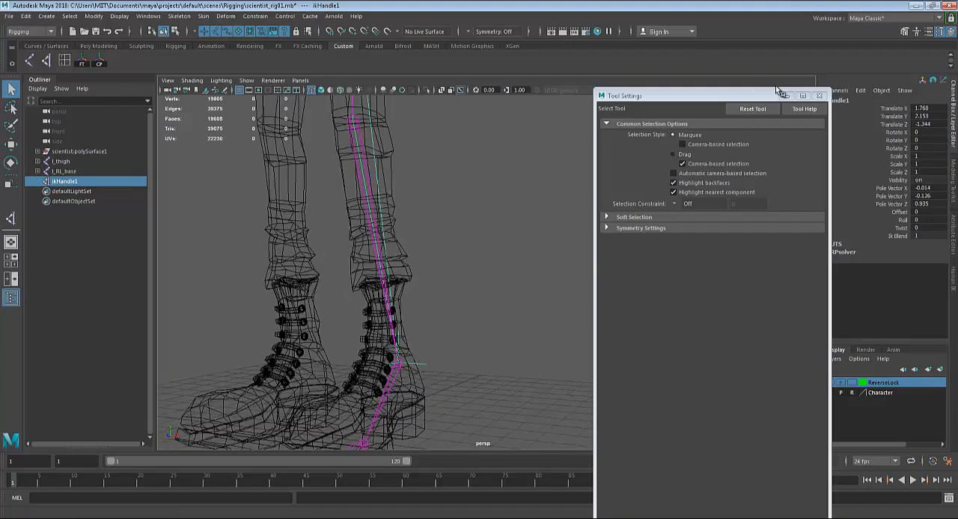
pyautogui.click(818, 96)
pyautogui.scroll(-5, 550, 287)
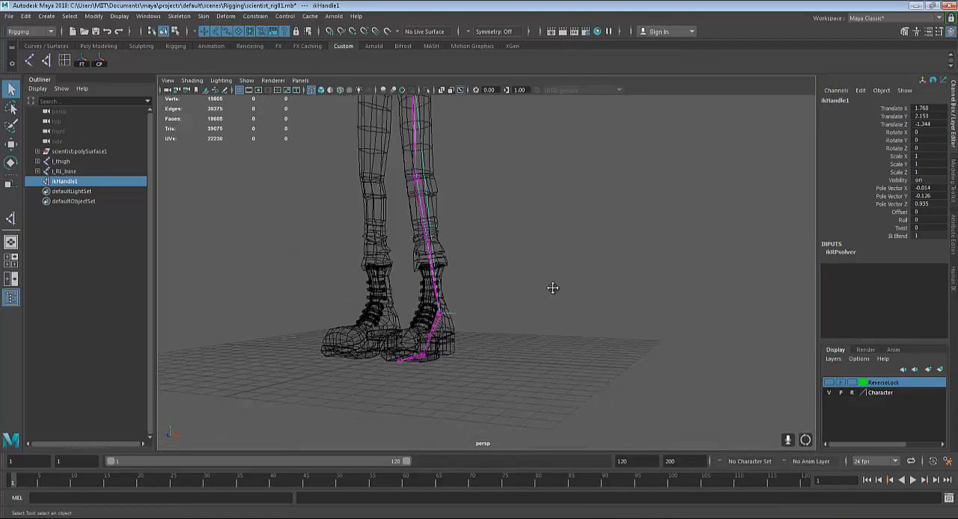
# Try moving the ankle IK handle to test how the left leg bends, and undo the moves
pyautogui.press('w')
pyautogui.moveTo(465, 315); pyautogui.dragTo(383, 363)
pyautogui.hotkey('ctrl', 'z')
pyautogui.hotkey('ctrl', 'z')
pyautogui.hotkey('ctrl', 'z')
pyautogui.hotkey('ctrl', 'z')
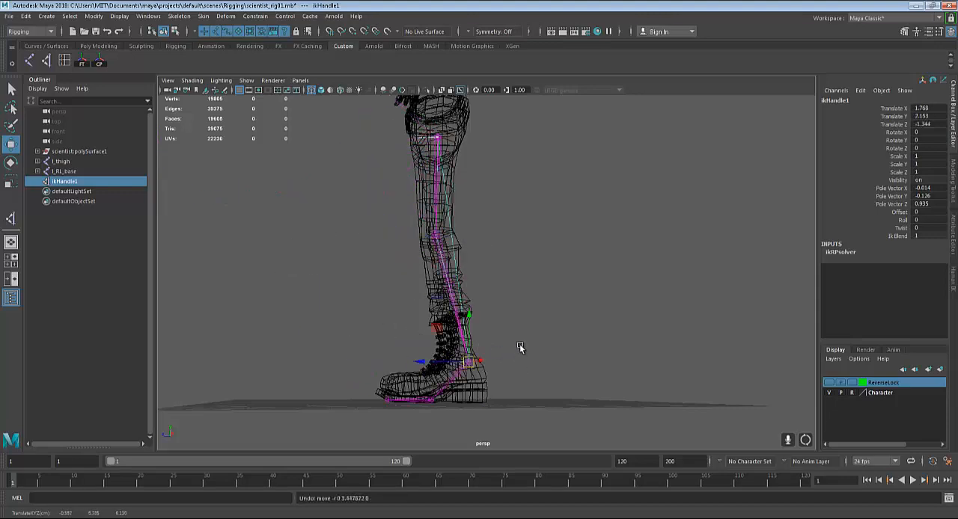
# Create a Single-Chain Solver IK handle from the l_ankle joint to the joint at the ball of the left foot
pyautogui.keyDown('alt'); pyautogui.moveTo(521, 348); pyautogui.dragTo(556, 364); pyautogui.keyUp('alt')
pyautogui.keyDown('alt'); pyautogui.moveTo(556, 364); pyautogui.dragTo(579, 319, button='right'); pyautogui.keyUp('alt')
pyautogui.keyDown('alt'); pyautogui.moveTo(579, 318); pyautogui.dragTo(550, 389); pyautogui.keyUp('alt')
pyautogui.keyDown('alt'); pyautogui.moveTo(550, 389); pyautogui.dragTo(607, 315, button='middle'); pyautogui.keyUp('alt')
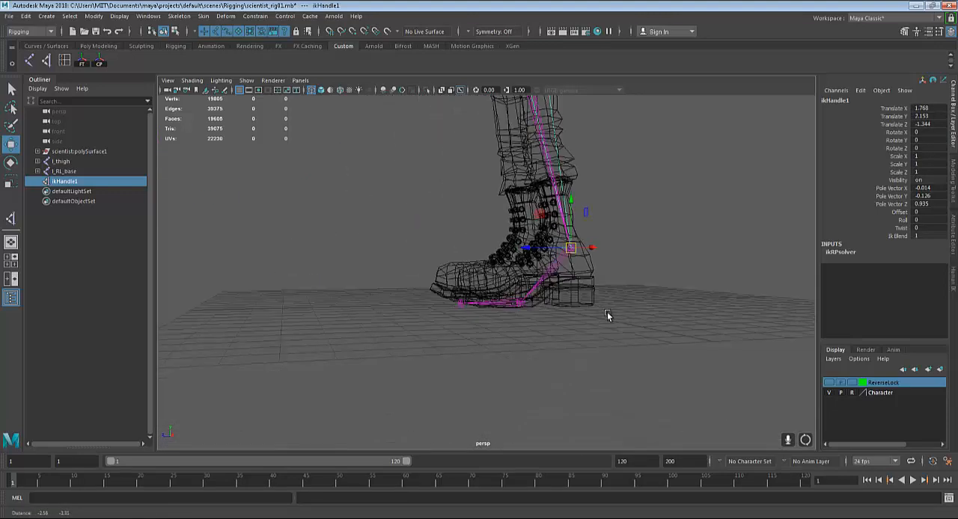
pyautogui.keyDown('alt'); pyautogui.moveTo(607, 314); pyautogui.dragTo(633, 274, button='right'); pyautogui.keyUp('alt')
pyautogui.keyDown('alt'); pyautogui.moveTo(633, 274); pyautogui.dragTo(600, 297, button='middle'); pyautogui.keyUp('alt')
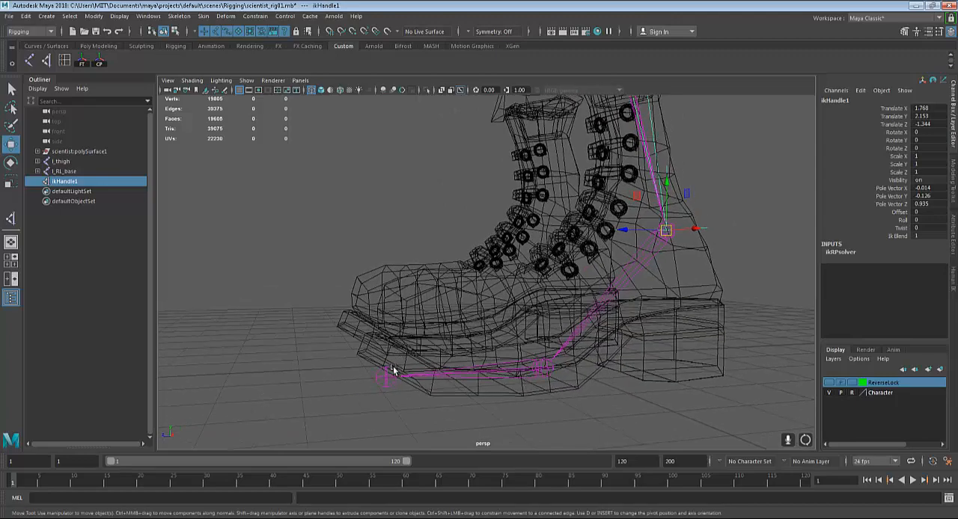
pyautogui.keyDown('alt'); pyautogui.moveTo(394, 365); pyautogui.dragTo(360, 355); pyautogui.keyUp('alt')
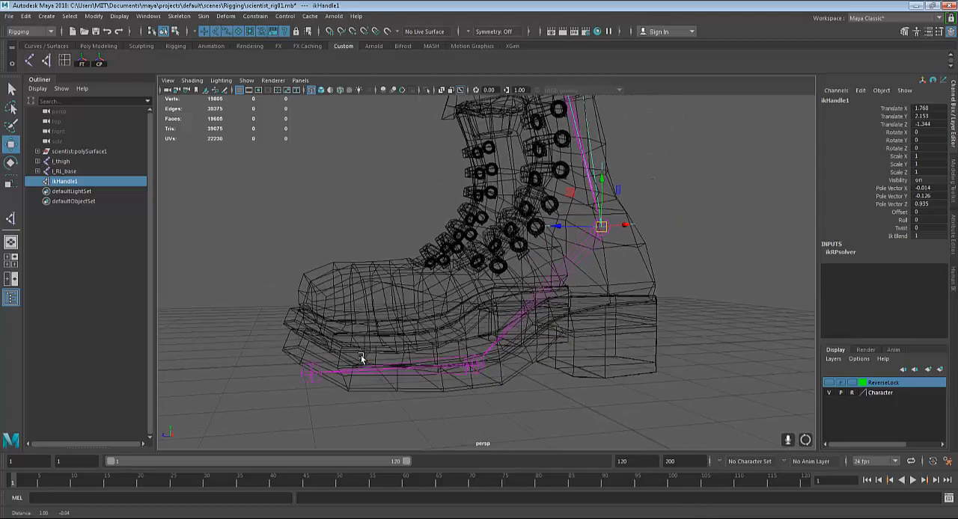
pyautogui.click(179, 15)
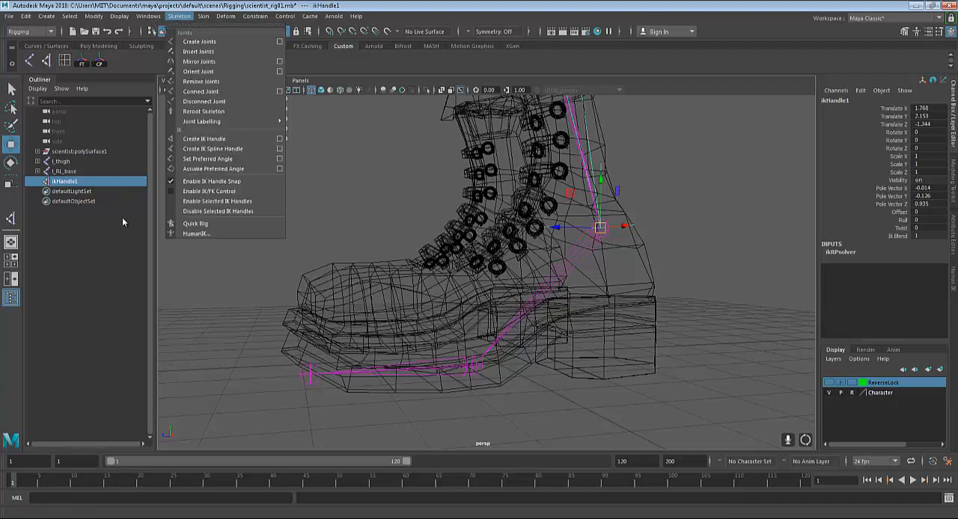
pyautogui.click(279, 138)
pyautogui.click(706, 136)
pyautogui.click(696, 137)
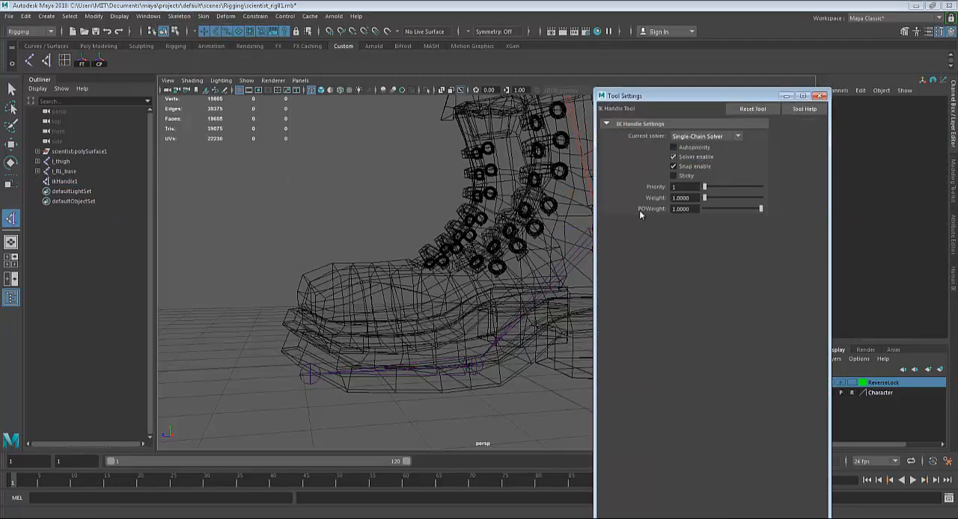
pyautogui.keyDown('alt'); pyautogui.moveTo(449, 359); pyautogui.dragTo(554, 379); pyautogui.keyUp('alt')
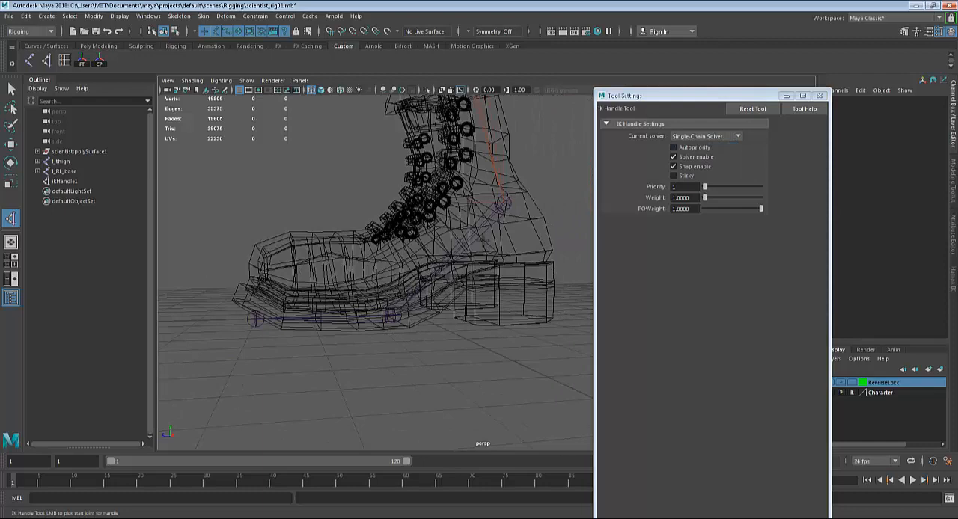
pyautogui.click(503, 203)
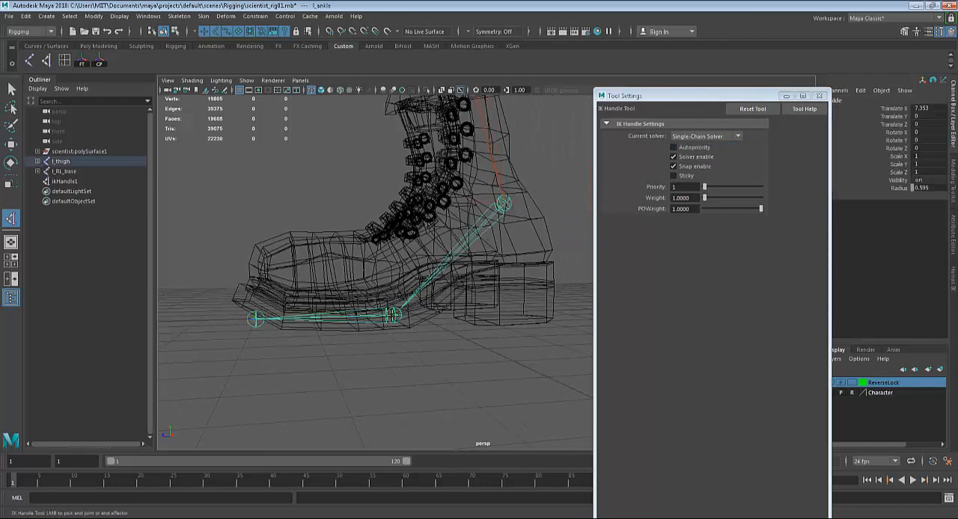
pyautogui.click(391, 314)
pyautogui.press('w')
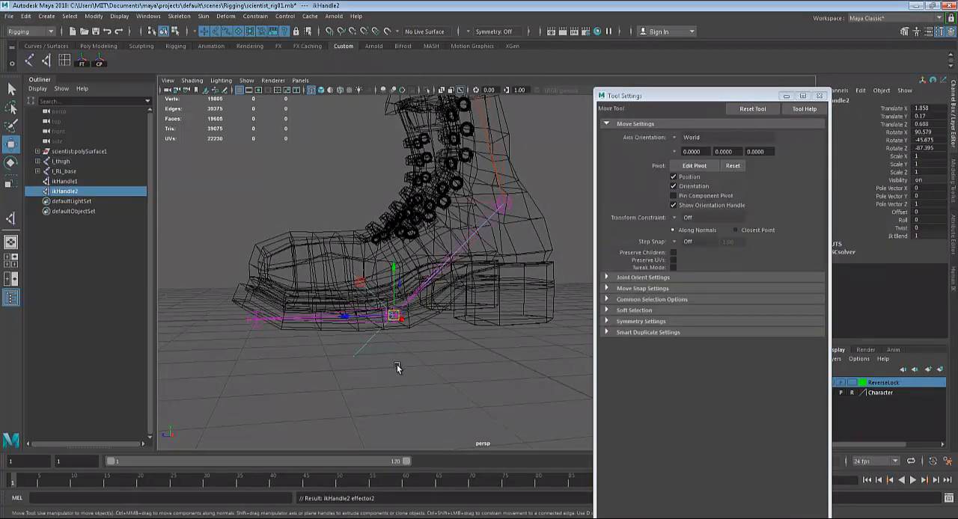
pyautogui.moveTo(396, 365)
pyautogui.keyDown('alt'); pyautogui.mouseDown()
pyautogui.moveTo(425, 378)
pyautogui.moveTo(404, 355)
pyautogui.mouseUp(); pyautogui.keyUp('alt')
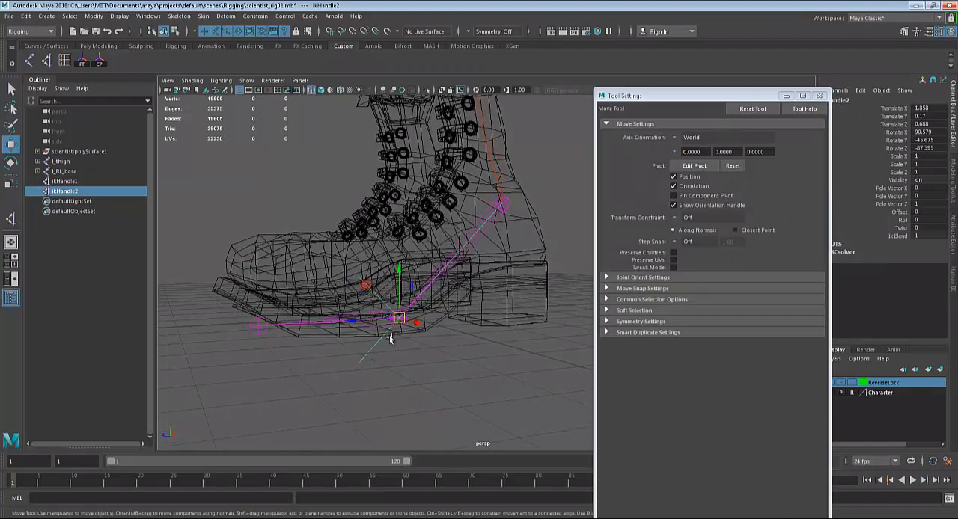
pyautogui.press('q')
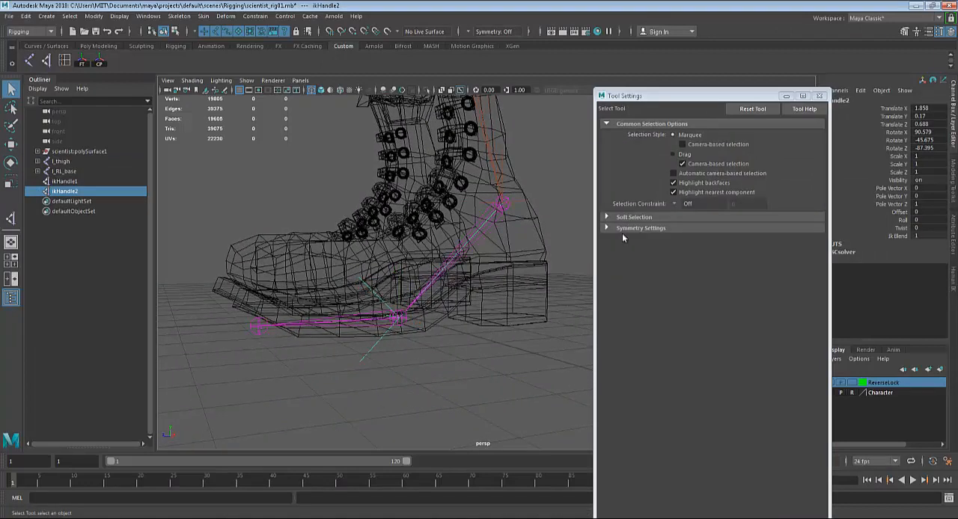
pyautogui.click(820, 96)
# Create another Single-Chain Solver IK handle from the ball joint to the toe tip joint of the left foot
pyautogui.click(179, 16)
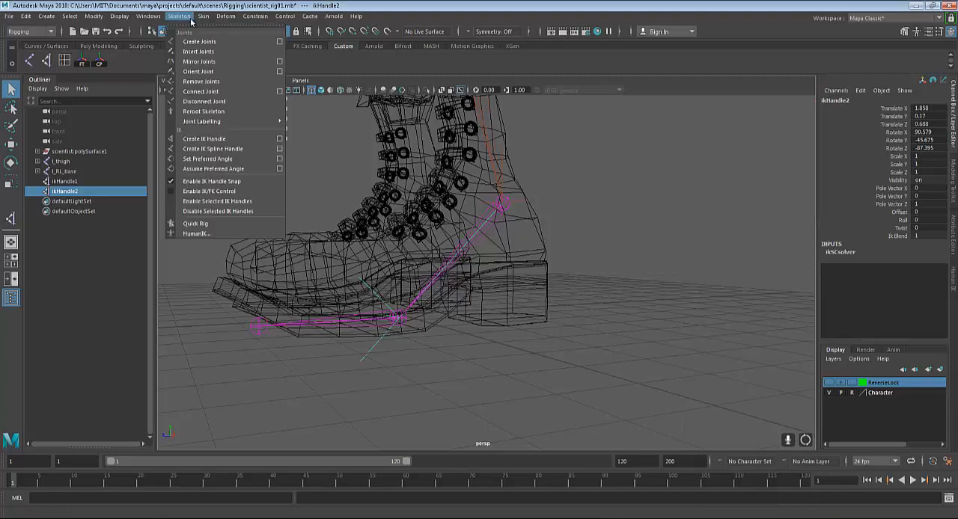
pyautogui.click(279, 139)
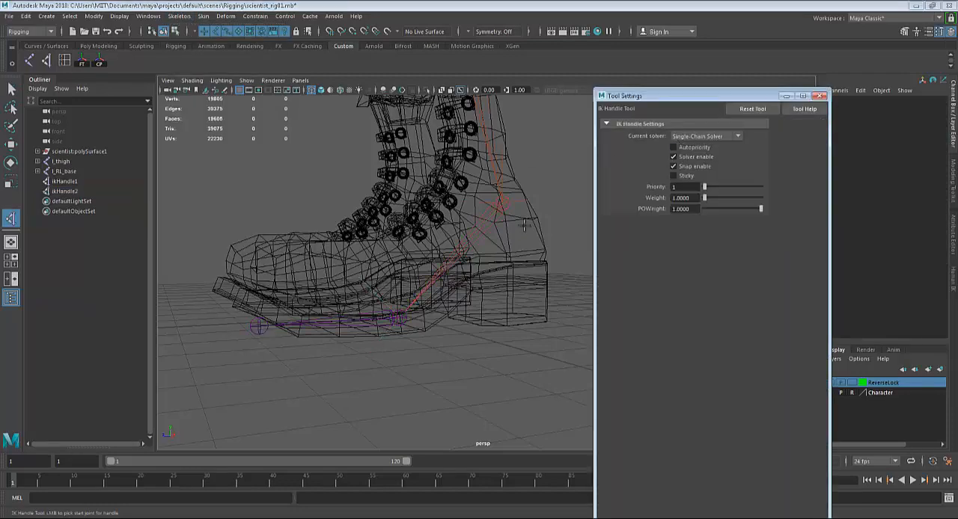
pyautogui.click(402, 318)
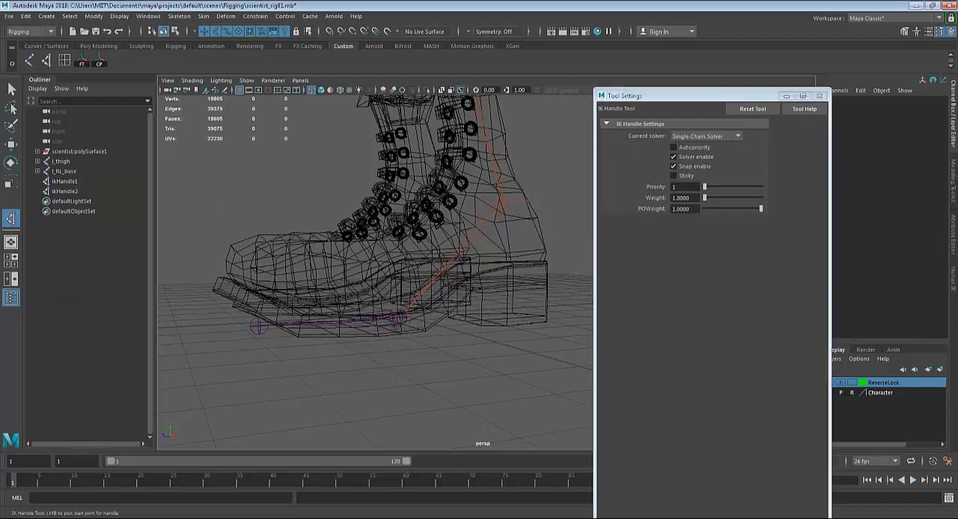
pyautogui.click(257, 326)
pyautogui.press('q')
pyautogui.moveTo(302, 375)
pyautogui.keyDown('alt'); pyautogui.mouseDown()
pyautogui.moveTo(324, 334)
pyautogui.moveTo(315, 368)
pyautogui.mouseUp(); pyautogui.keyUp('alt')
pyautogui.keyDown('alt'); pyautogui.moveTo(420, 398); pyautogui.dragTo(563, 359); pyautogui.keyUp('alt')
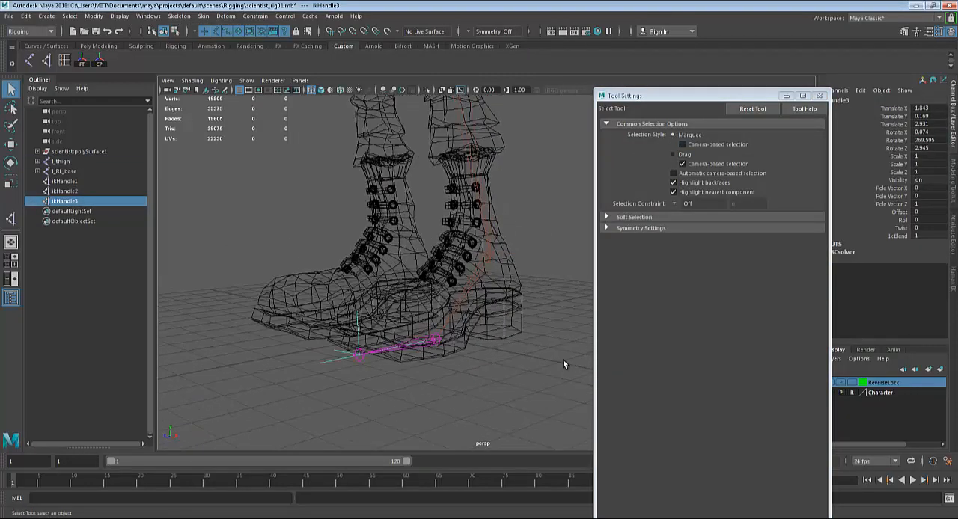
# Clear the selection and check the left foot's IK handles by selecting them individually in the view
pyautogui.click(563, 360)
pyautogui.keyDown('alt'); pyautogui.moveTo(497, 370); pyautogui.dragTo(486, 302); pyautogui.keyUp('alt')
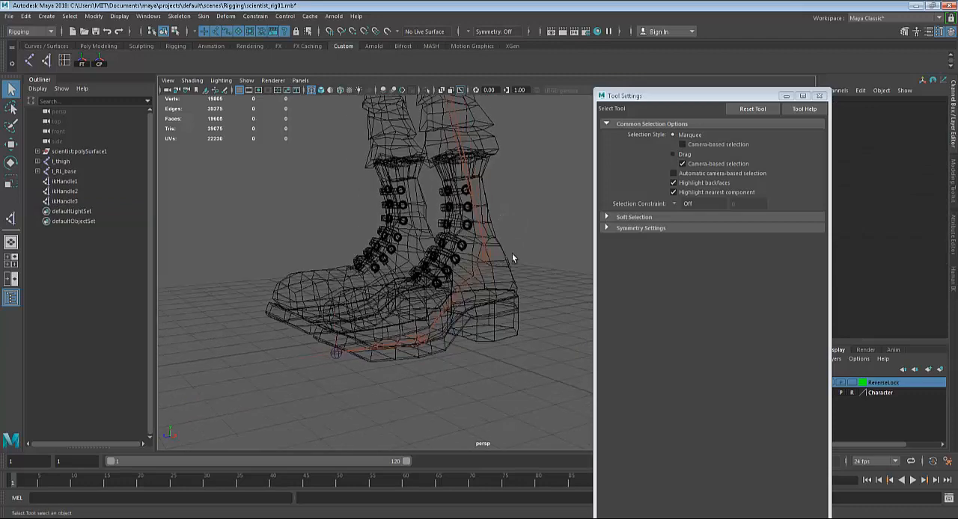
pyautogui.click(437, 348)
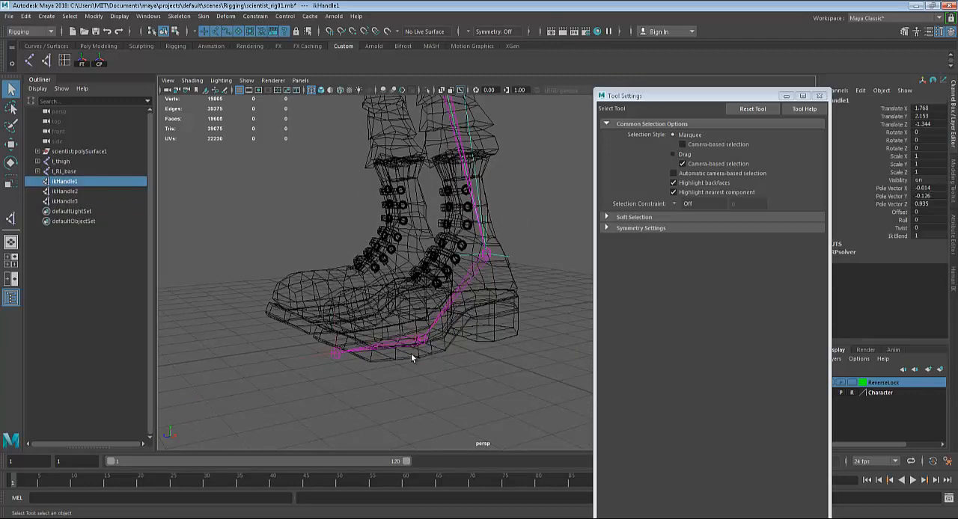
pyautogui.click(344, 350)
pyautogui.click(337, 332)
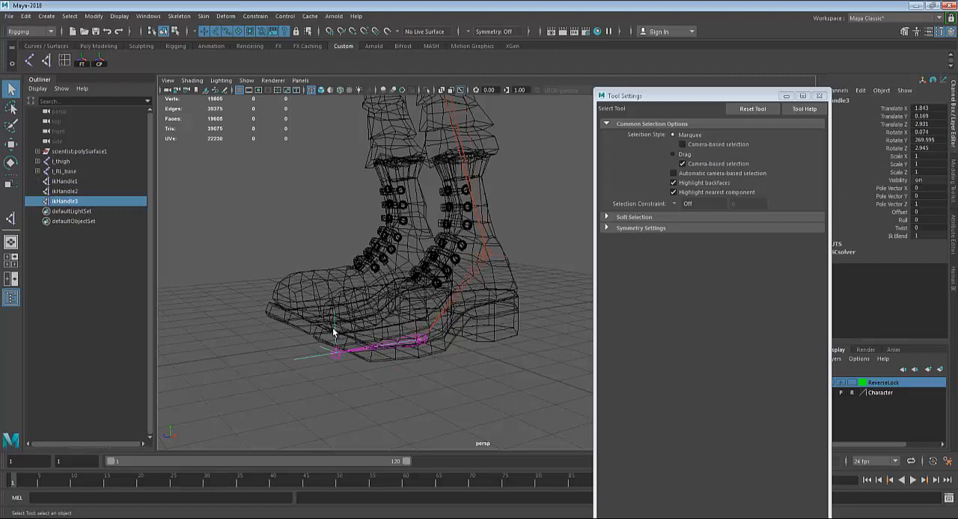
# Rename the left leg's thigh-to-ankle IK handle as l_ikHandle_ankle
pyautogui.click(508, 270)
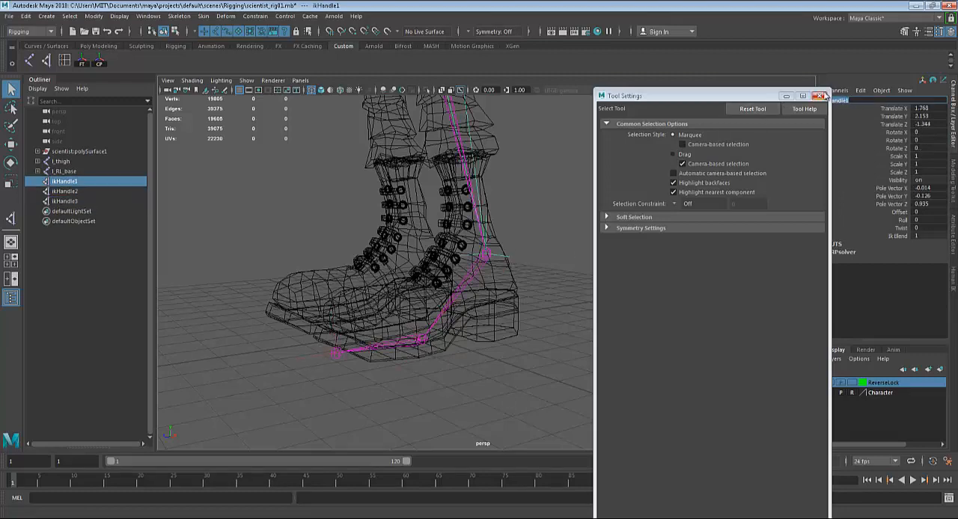
pyautogui.click(818, 95)
pyautogui.doubleClick(823, 100)
pyautogui.click(846, 100)
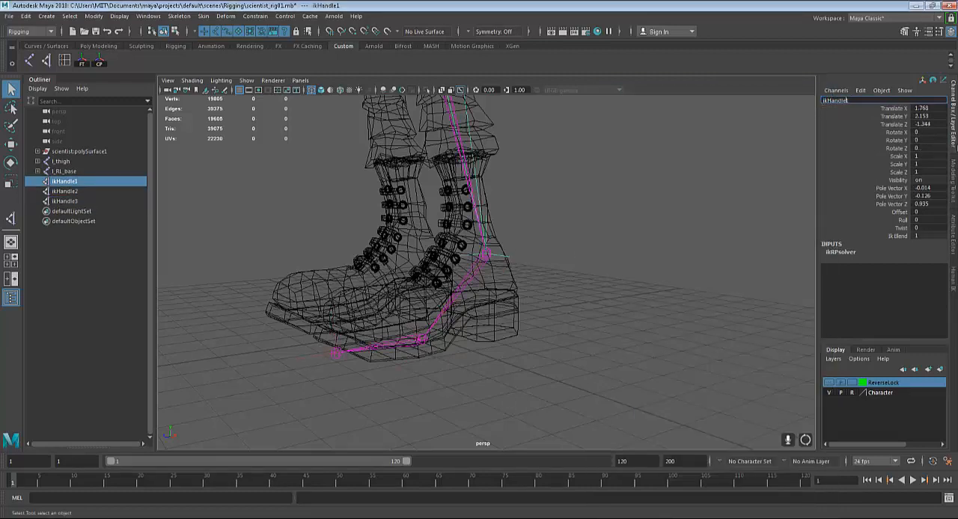
pyautogui.write('l_')
pyautogui.write('_ankle')
pyautogui.press('Return')
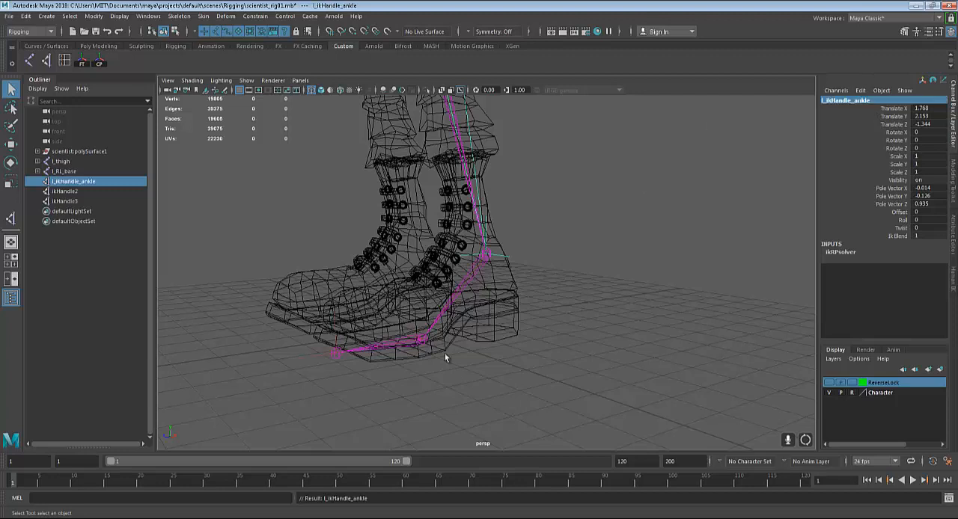
# Rename the IK handle at the ball of the left foot as l_ikHandle_foot
pyautogui.click(395, 362)
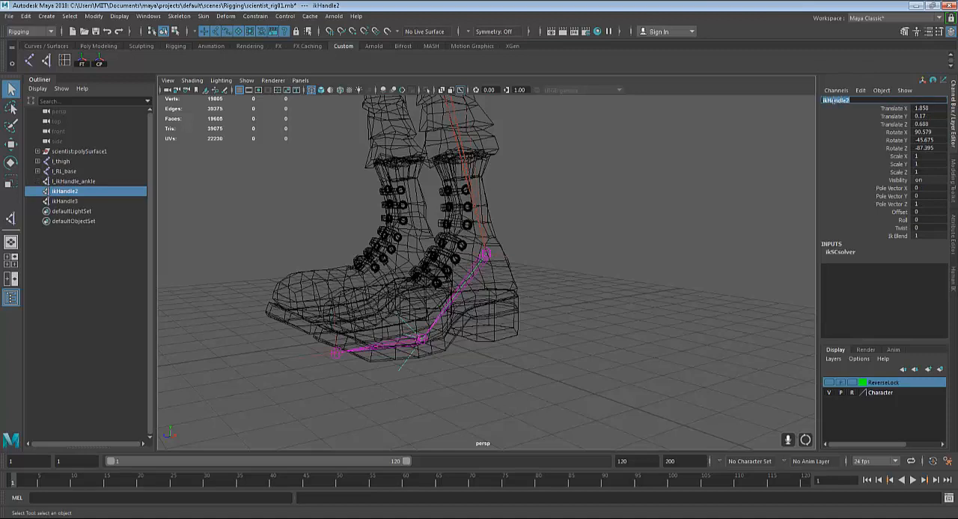
pyautogui.click(860, 90)
pyautogui.click(828, 102)
pyautogui.click(853, 100)
pyautogui.press('Home')
pyautogui.write('l_')
pyautogui.press('Return')
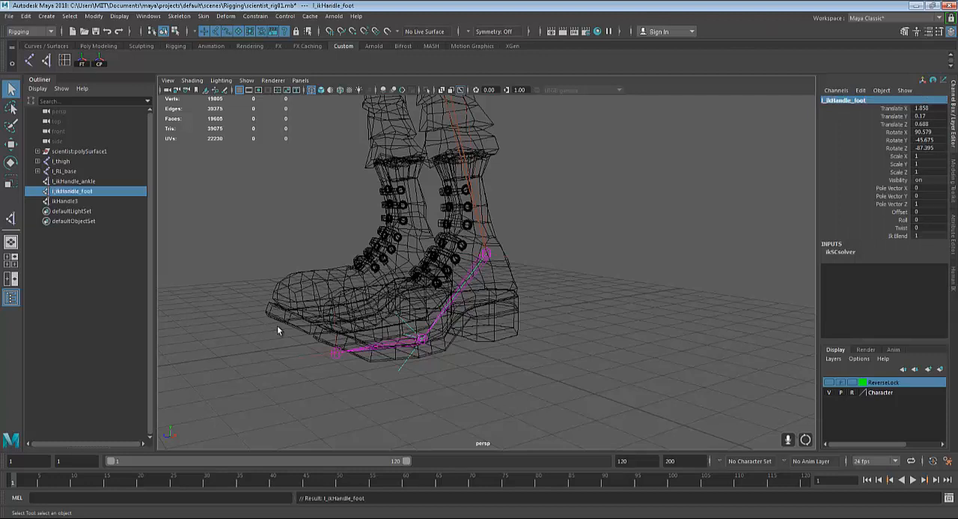
# Rename the IK handle at the left foot's toe tip as l_ikhandle_toe
pyautogui.click(307, 356)
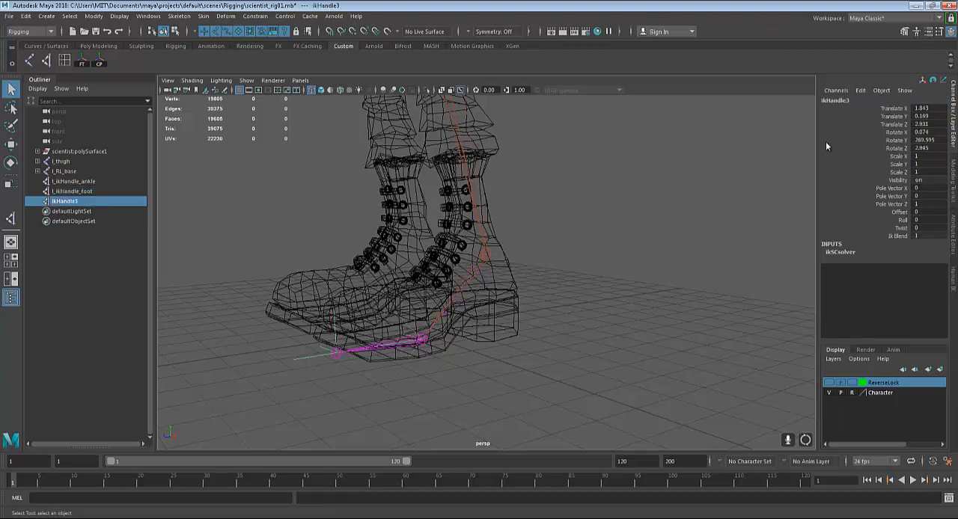
pyautogui.click(840, 101)
pyautogui.write('l')
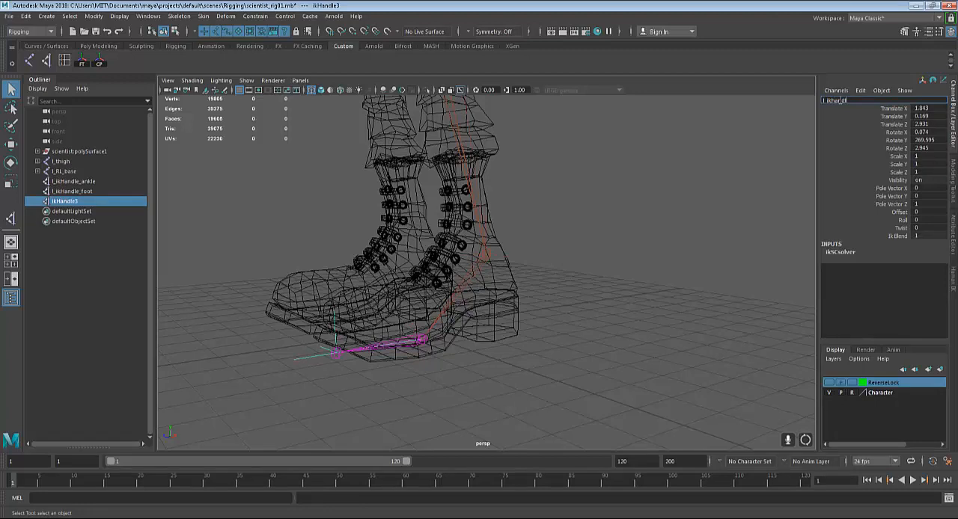
pyautogui.write('_ikhandle_toe')
pyautogui.press('Return')
# Turn on the visibility of the ReverseLock display layer to show the reverse foot chain
pyautogui.scroll(-8, 527, 274)
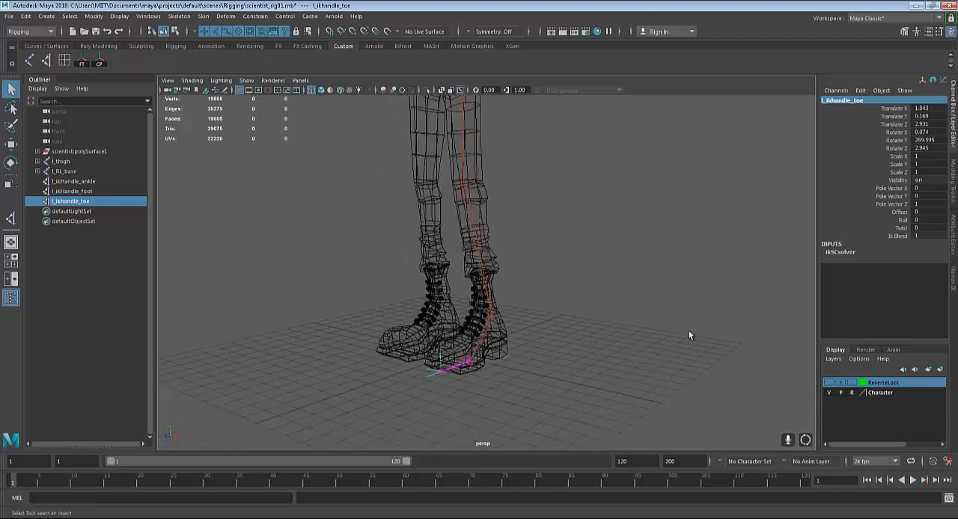
pyautogui.keyDown('alt'); pyautogui.moveTo(689, 332); pyautogui.dragTo(867, 412); pyautogui.keyUp('alt')
pyautogui.click(830, 383)
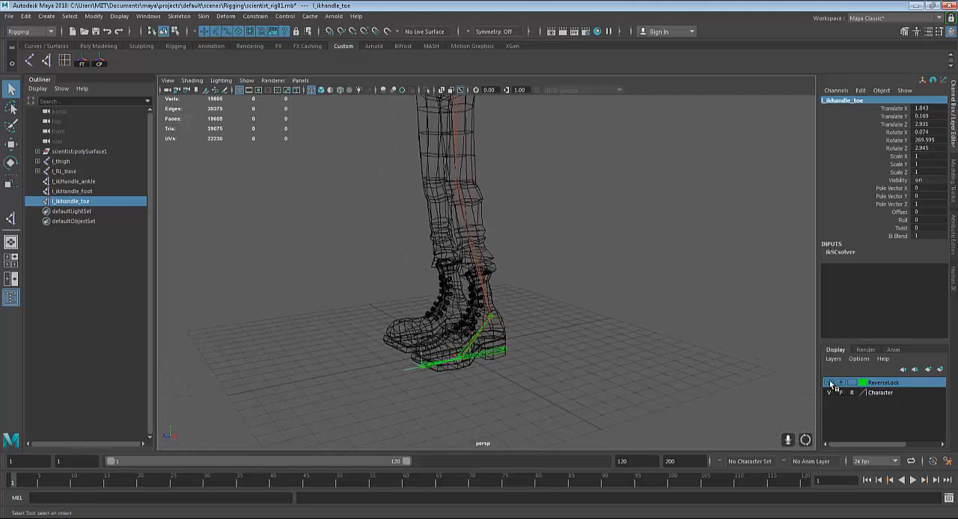
pyautogui.click(830, 384)
# Lower the l_thigh joint to test the leg's IK behaviour, and undo the move
pyautogui.scroll(-3, 609, 298)
pyautogui.keyDown('alt'); pyautogui.moveTo(605, 229); pyautogui.dragTo(624, 263, button='middle'); pyautogui.keyUp('alt')
pyautogui.keyDown('alt'); pyautogui.moveTo(624, 263); pyautogui.dragTo(528, 222); pyautogui.keyUp('alt')
pyautogui.click(498, 175)
pyautogui.keyDown('alt'); pyautogui.moveTo(498, 175); pyautogui.dragTo(516, 307); pyautogui.keyUp('alt')
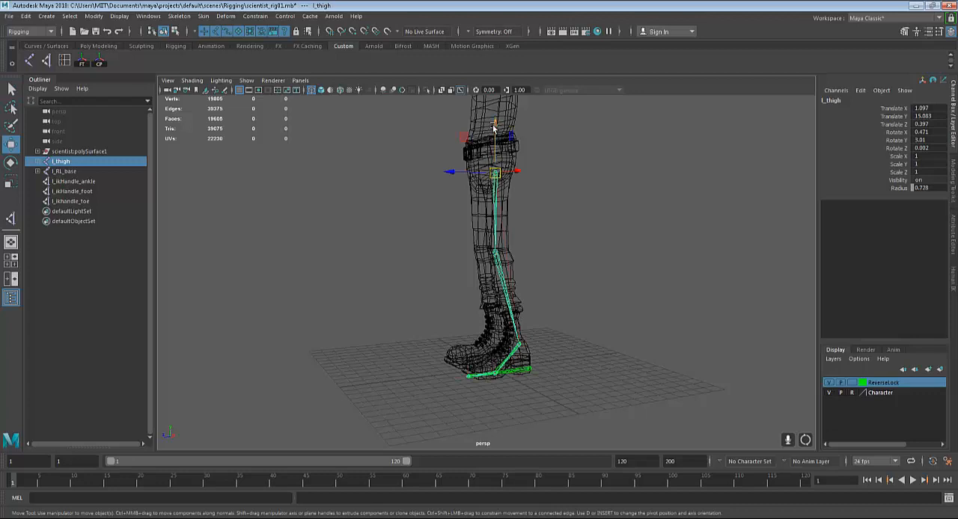
pyautogui.moveTo(495, 128); pyautogui.dragTo(495, 313)
pyautogui.hotkey('ctrl', 'z')
pyautogui.hotkey('ctrl', 'z')
pyautogui.hotkey('ctrl', 'z')
pyautogui.hotkey('ctrl', 'z')
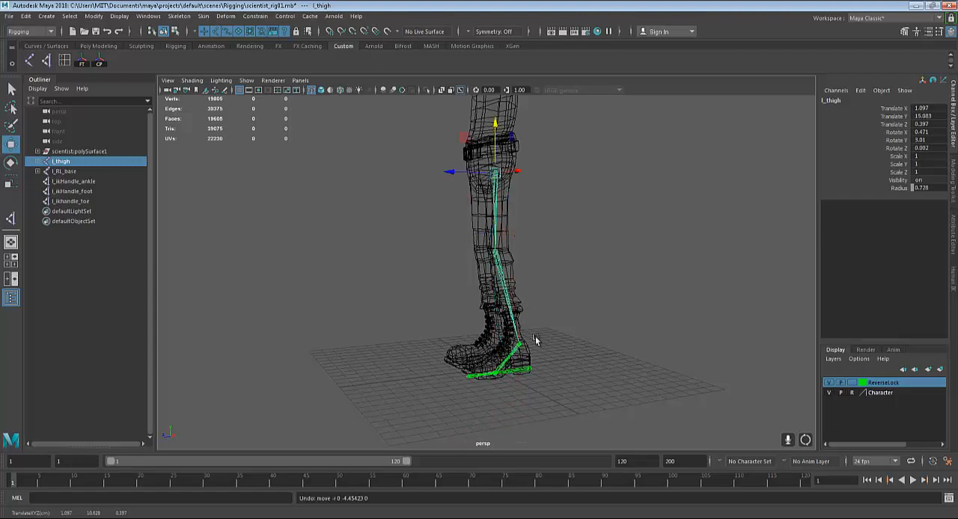
# Examine the overlapping objects at the left ankle by selecting l_ikHandle_ankle and the l_RL_ankle joint individually
pyautogui.scroll(8, 595, 314)
pyautogui.scroll(6, 602, 338)
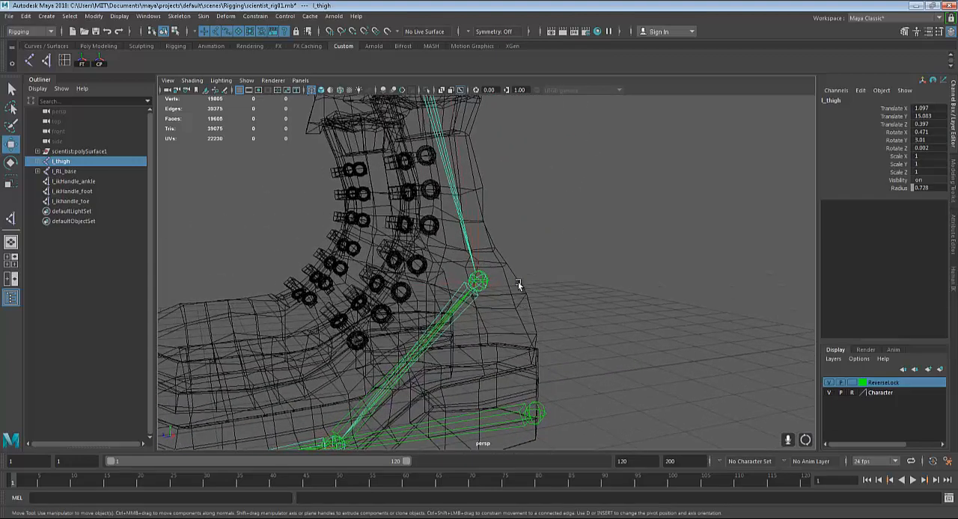
pyautogui.moveTo(518, 282); pyautogui.dragTo(483, 329)
pyautogui.scroll(10, 483, 330)
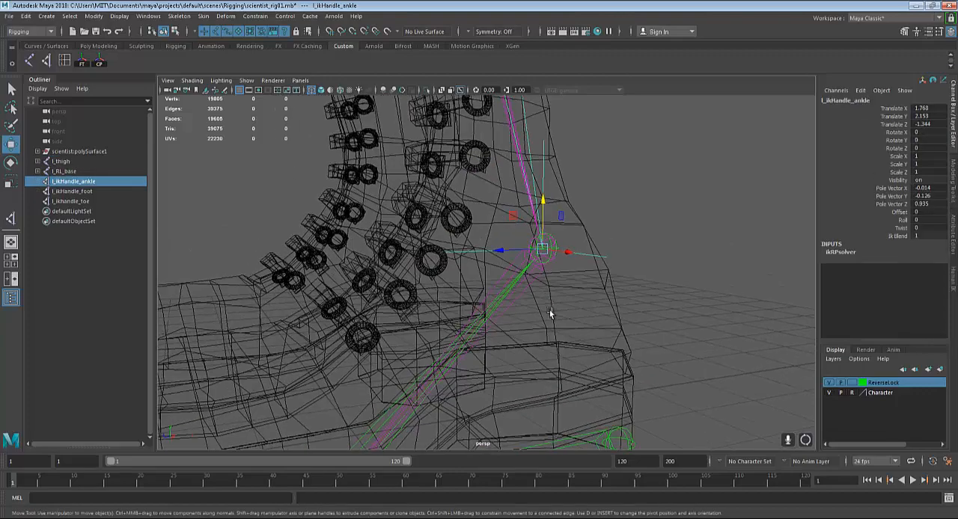
pyautogui.scroll(1, 564, 314)
pyautogui.press('q')
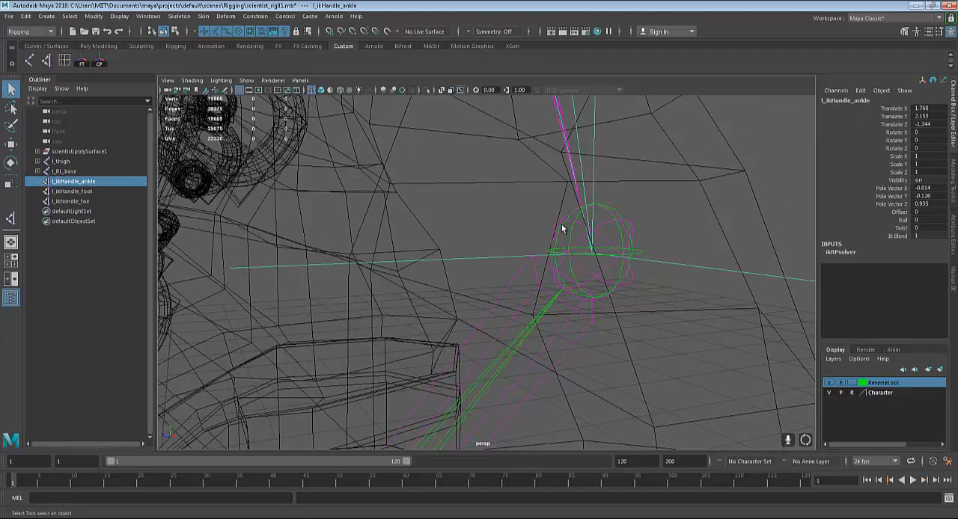
pyautogui.click(572, 231)
pyautogui.keyDown('alt'); pyautogui.moveTo(631, 366); pyautogui.dragTo(582, 301, button='middle'); pyautogui.keyUp('alt')
pyautogui.scroll(-5, 595, 263)
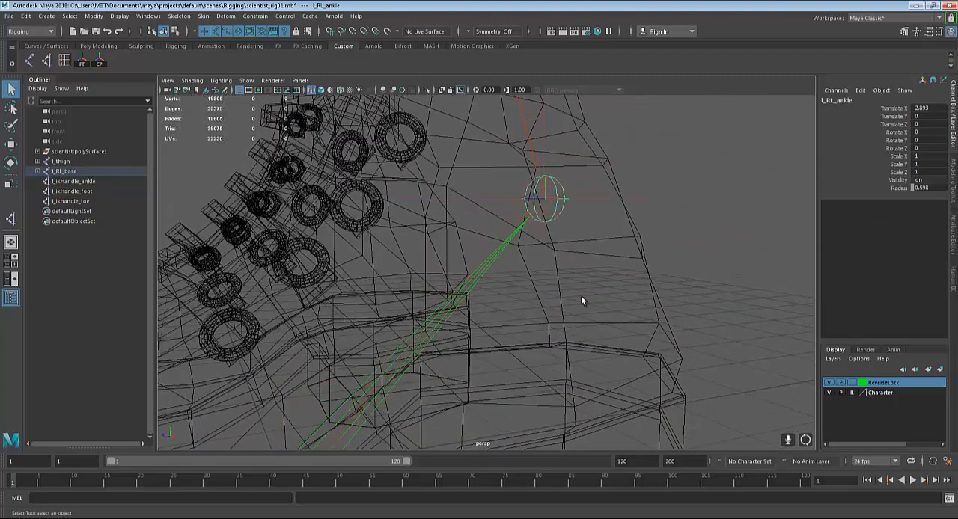
pyautogui.keyDown('alt'); pyautogui.moveTo(591, 246); pyautogui.dragTo(592, 291, button='middle'); pyautogui.keyUp('alt')
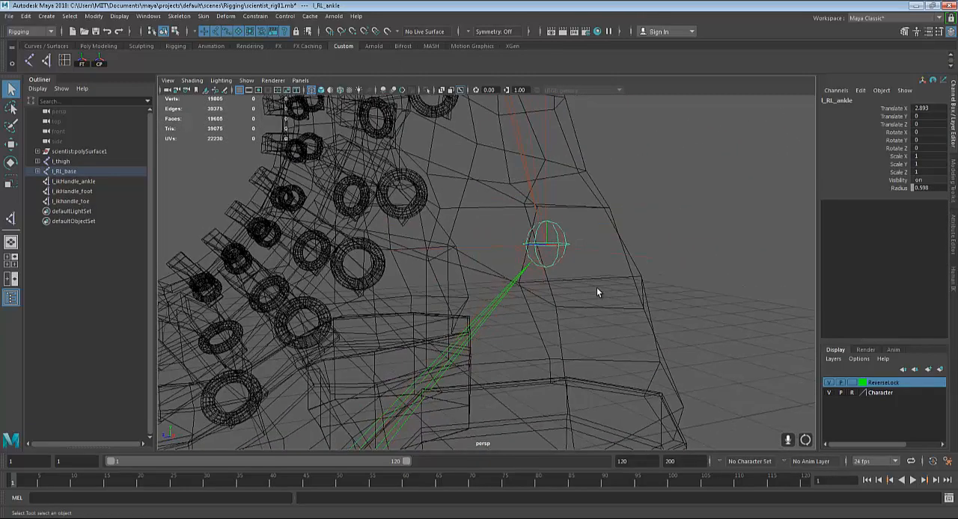
pyautogui.keyDown('alt'); pyautogui.moveTo(575, 278); pyautogui.dragTo(571, 283); pyautogui.keyUp('alt')
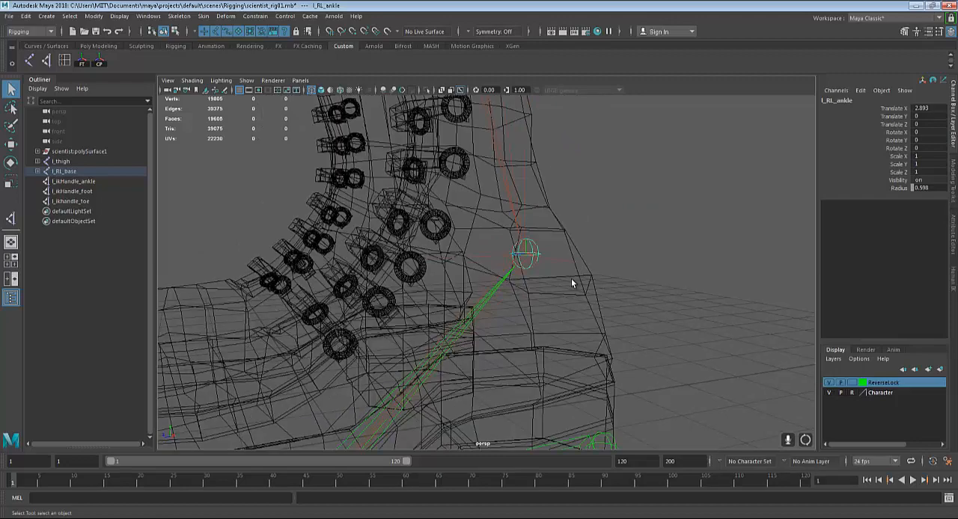
# Parent l_ikHandle_ankle to the reverse foot's l_RL_ankle joint
pyautogui.scroll(5, 565, 292)
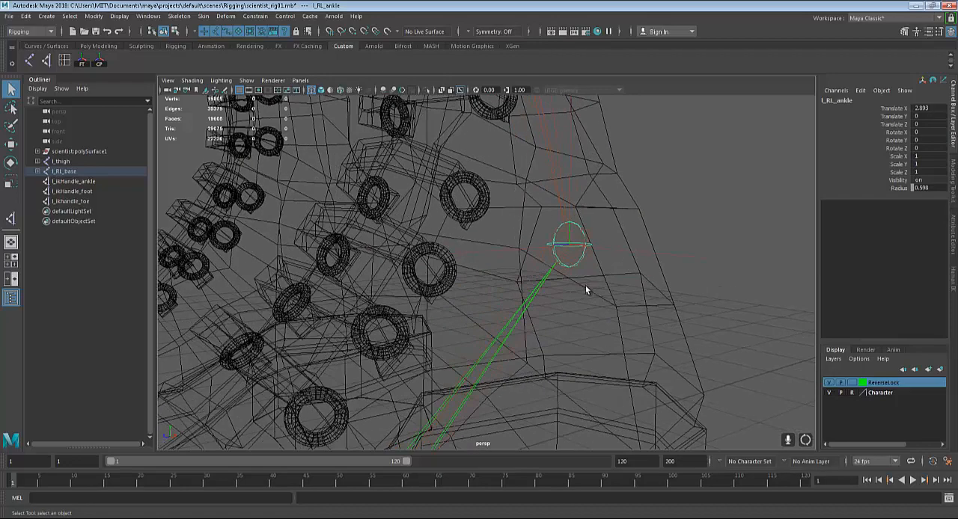
pyautogui.keyDown('alt'); pyautogui.moveTo(587, 287); pyautogui.dragTo(535, 294, button='middle'); pyautogui.keyUp('alt')
pyautogui.moveTo(631, 300); pyautogui.dragTo(737, 404)
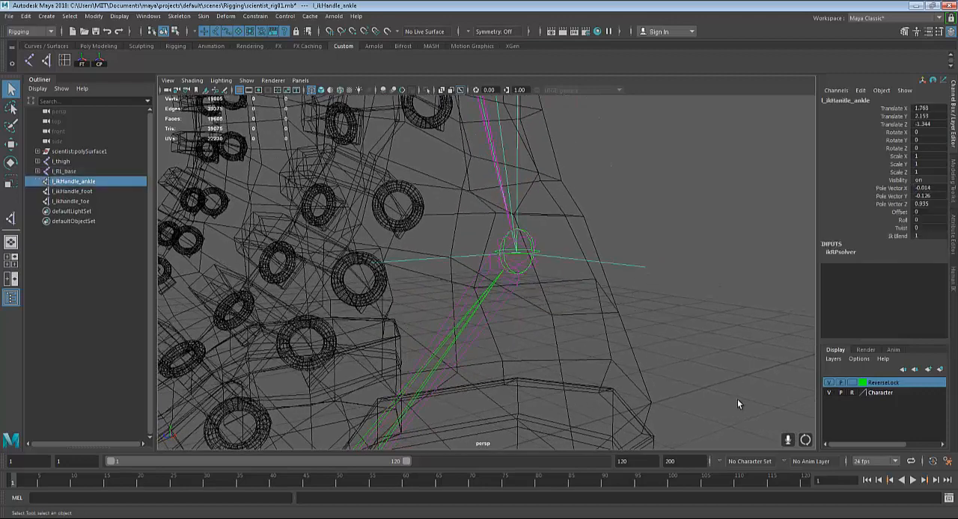
pyautogui.click(640, 268)
pyautogui.moveTo(646, 224); pyautogui.dragTo(615, 290)
pyautogui.hotkey('ctrl', 'z')
pyautogui.scroll(6, 615, 336)
pyautogui.keyDown('alt'); pyautogui.moveTo(606, 288); pyautogui.dragTo(592, 307, button='middle'); pyautogui.keyUp('alt')
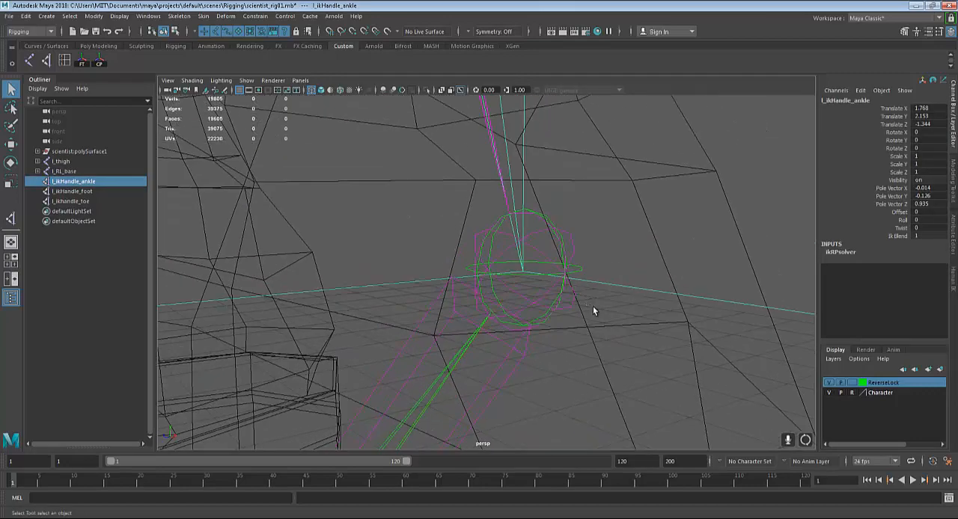
pyautogui.scroll(2, 593, 306)
pyautogui.scroll(3, 554, 240)
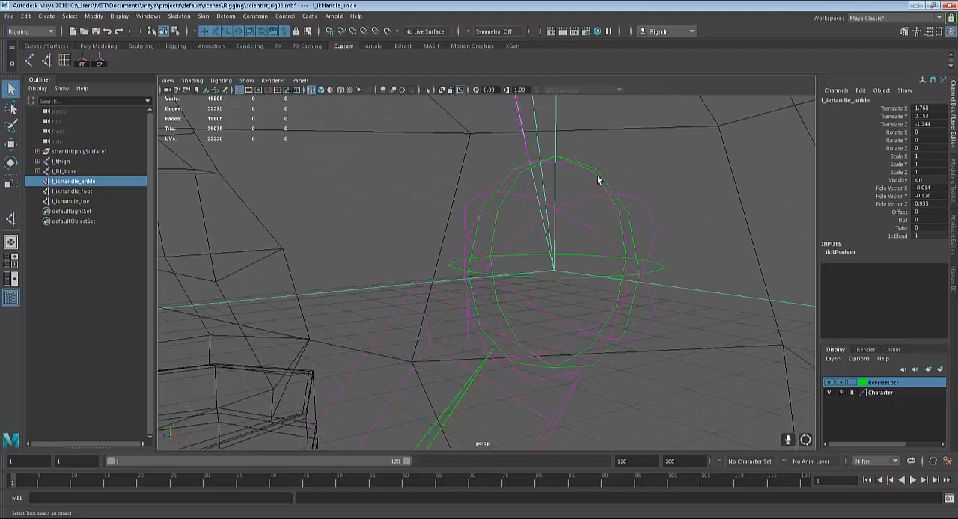
pyautogui.press('Up')
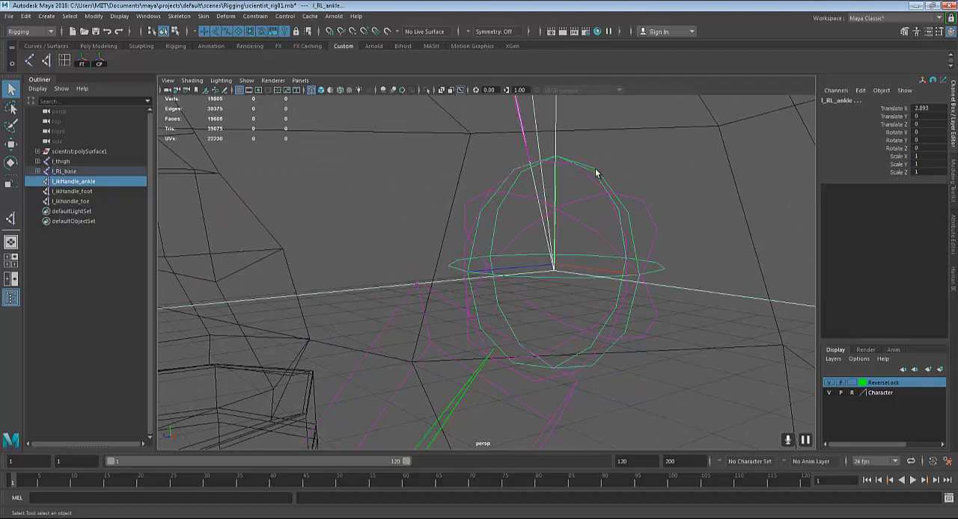
pyautogui.scroll(-2, 596, 174)
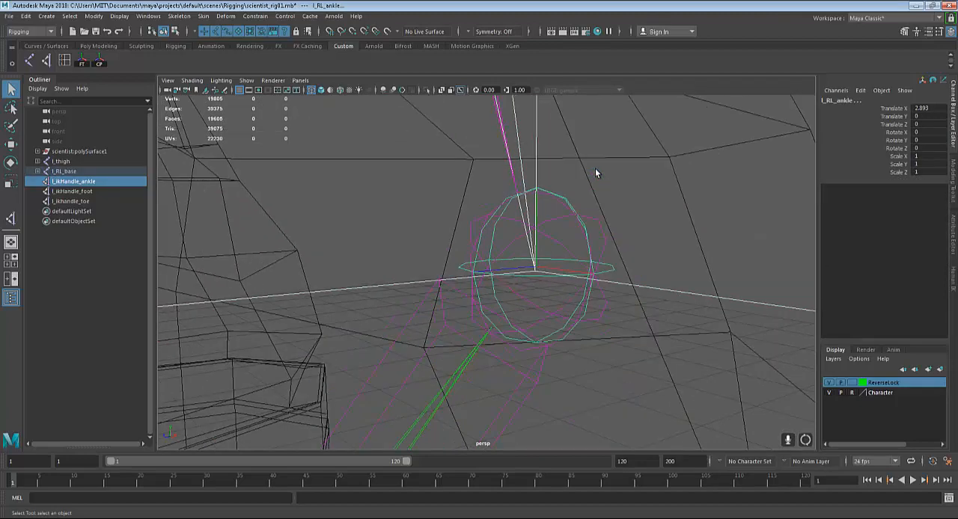
pyautogui.press('p')
# Parent l_ikHandle_foot to the reverse foot's l_RL_foot joint at the ball of the left foot
pyautogui.scroll(-7, 595, 173)
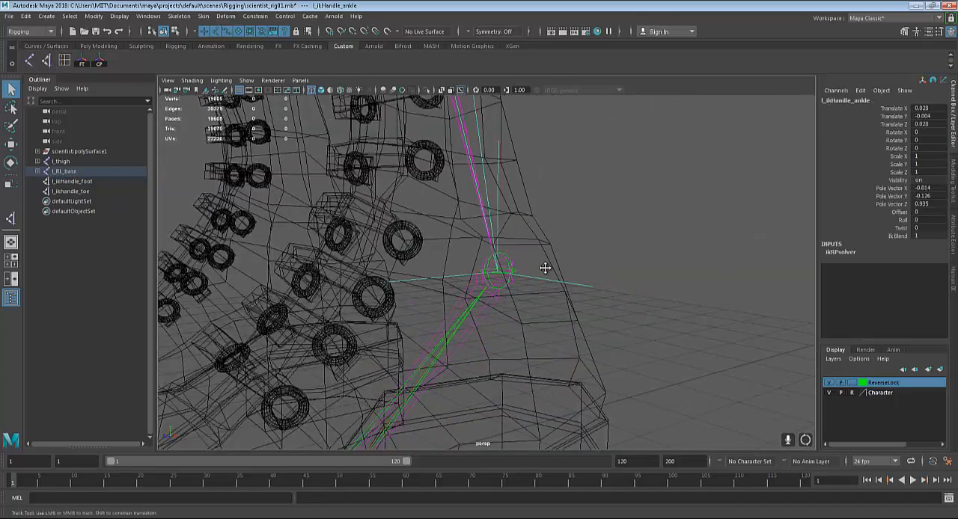
pyautogui.keyDown('alt'); pyautogui.moveTo(545, 270); pyautogui.dragTo(579, 276); pyautogui.keyUp('alt')
pyautogui.scroll(-3, 578, 274)
pyautogui.keyDown('alt'); pyautogui.moveTo(564, 286); pyautogui.dragTo(594, 264, button='middle'); pyautogui.keyUp('alt')
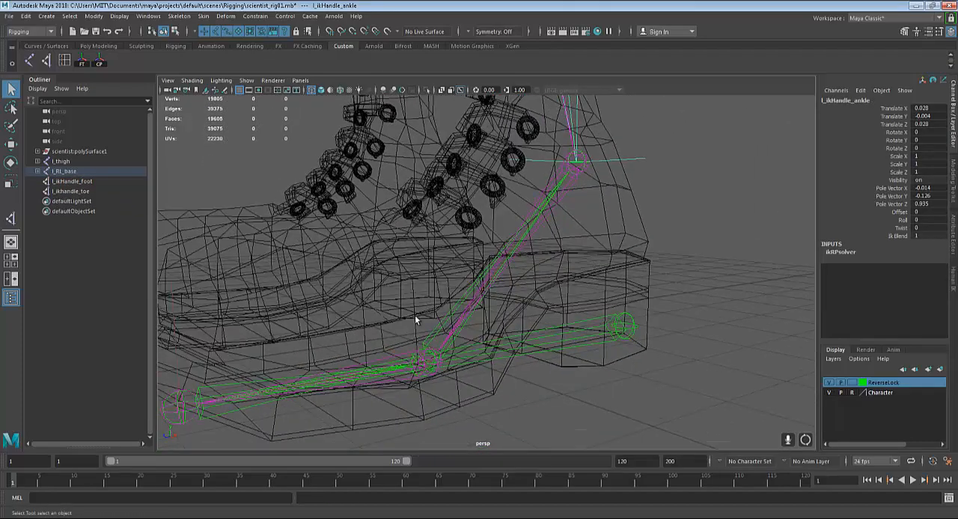
pyautogui.keyDown('alt'); pyautogui.moveTo(447, 303); pyautogui.dragTo(527, 251, button='middle'); pyautogui.keyUp('alt')
pyautogui.scroll(2, 524, 262)
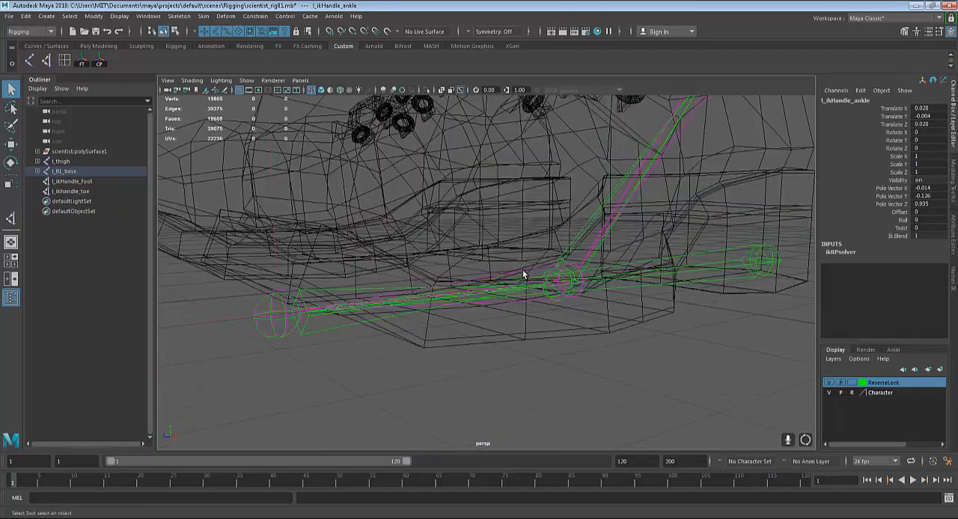
pyautogui.scroll(3, 523, 258)
pyautogui.keyDown('alt'); pyautogui.moveTo(499, 248); pyautogui.dragTo(496, 225); pyautogui.keyUp('alt')
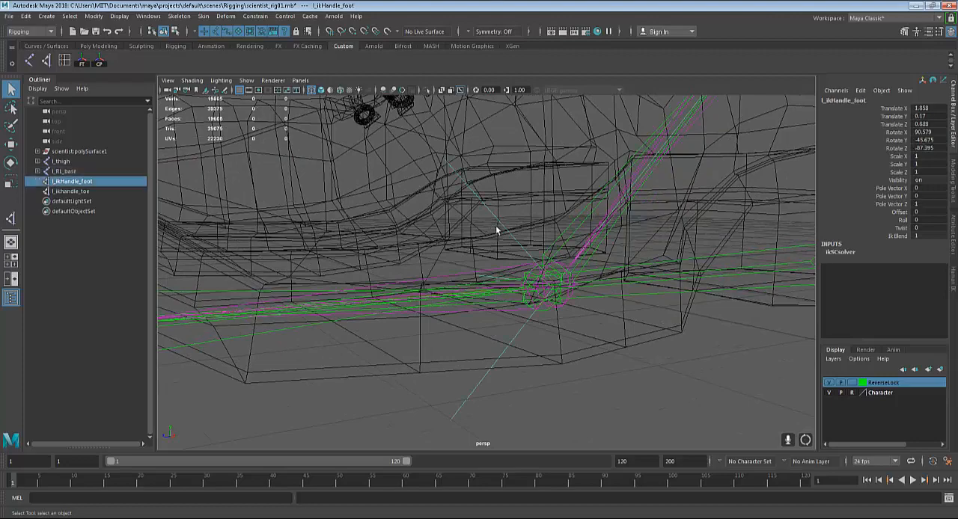
pyautogui.keyDown('alt'); pyautogui.moveTo(490, 279); pyautogui.dragTo(470, 277); pyautogui.keyUp('alt')
pyautogui.click(477, 222)
pyautogui.moveTo(490, 210); pyautogui.dragTo(482, 222)
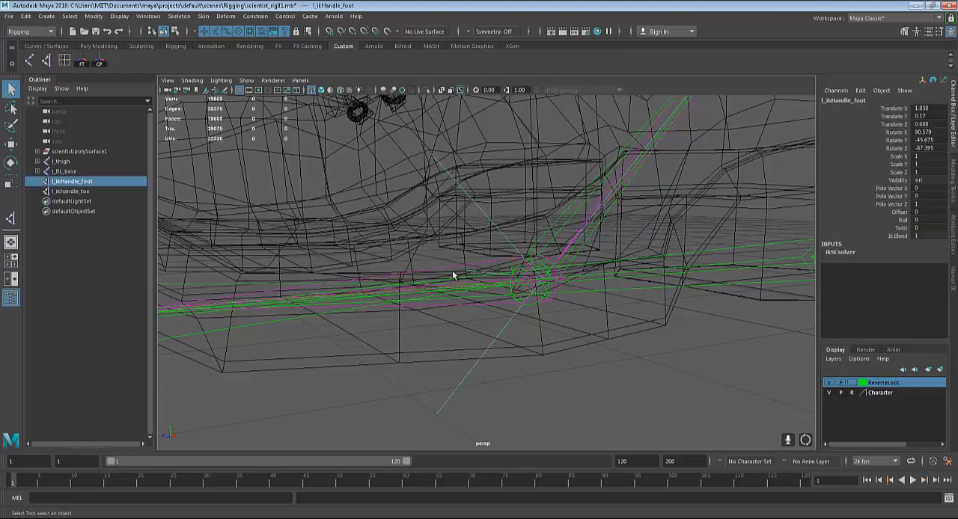
pyautogui.keyDown('alt'); pyautogui.moveTo(452, 271); pyautogui.dragTo(457, 253); pyautogui.keyUp('alt')
pyautogui.scroll(3, 538, 348)
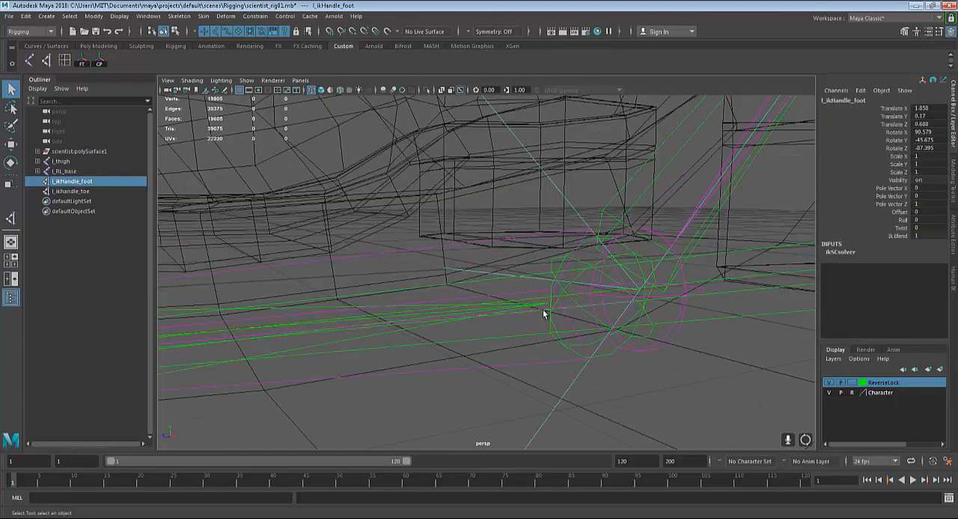
pyautogui.click(557, 261)
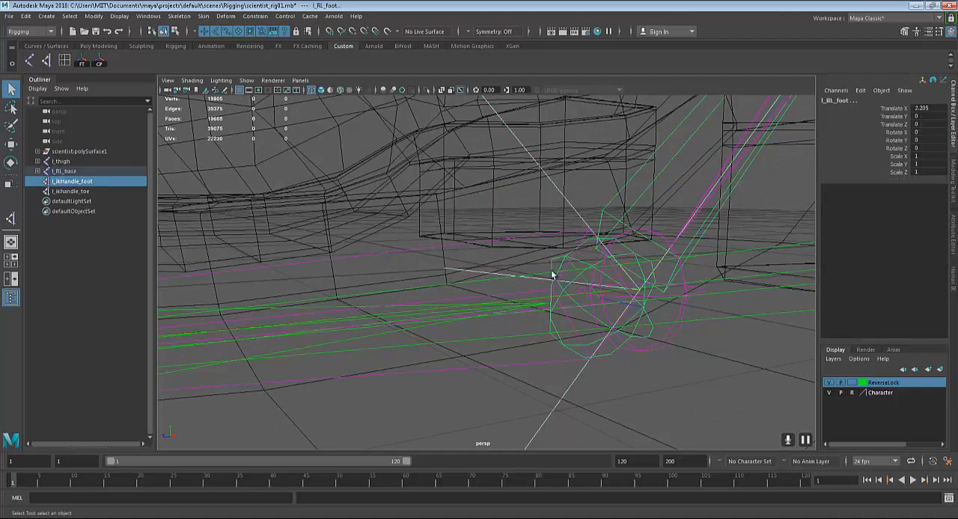
pyautogui.press('p')
pyautogui.scroll(-5, 552, 274)
pyautogui.keyDown('alt'); pyautogui.moveTo(468, 318); pyautogui.dragTo(534, 334); pyautogui.keyUp('alt')
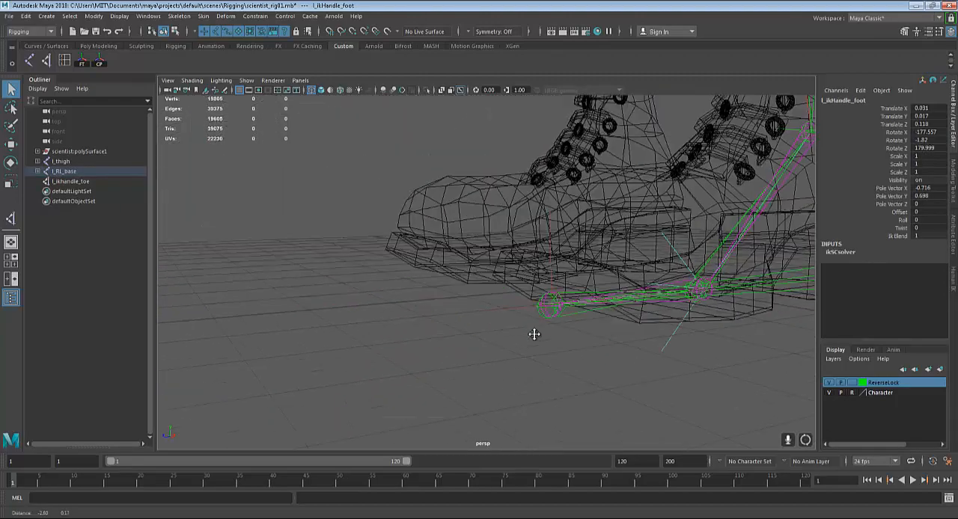
pyautogui.scroll(4, 611, 301)
pyautogui.keyDown('alt'); pyautogui.moveTo(742, 271); pyautogui.dragTo(582, 320); pyautogui.keyUp('alt')
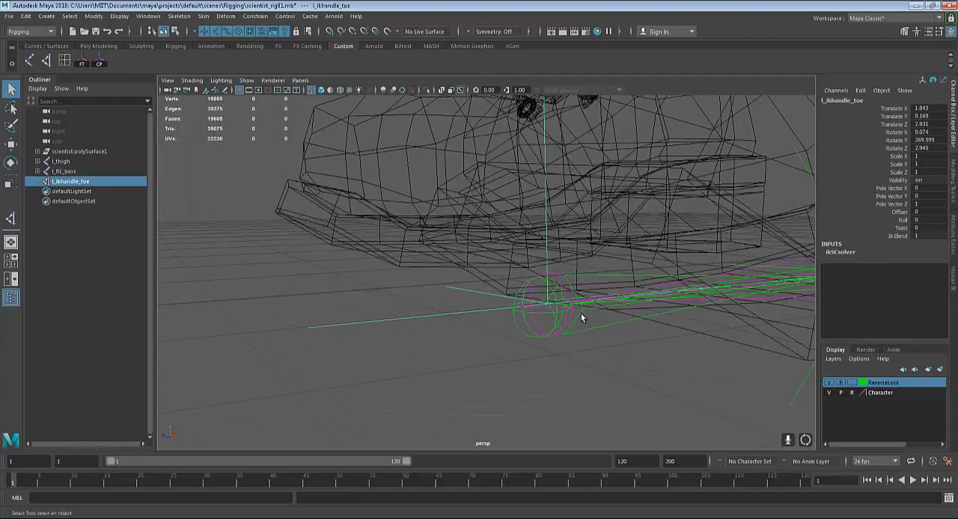
pyautogui.click(590, 194)
pyautogui.moveTo(541, 202); pyautogui.dragTo(562, 260)
pyautogui.click(526, 219)
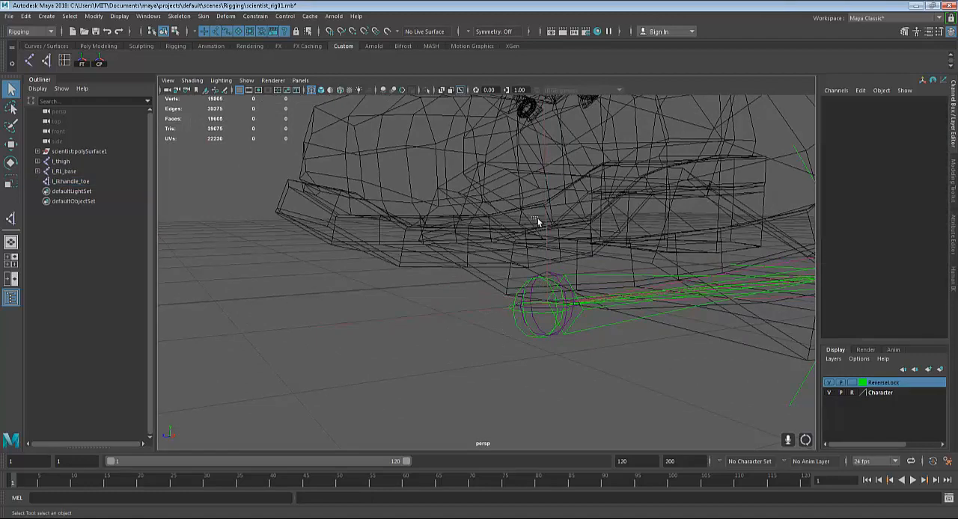
# Move the l_thigh joint to test the leg with the ankle and foot handles parented, and undo the move
pyautogui.scroll(-10, 521, 232)
pyautogui.keyDown('alt'); pyautogui.moveTo(636, 179); pyautogui.dragTo(625, 300, button='middle'); pyautogui.keyUp('alt')
pyautogui.keyDown('alt'); pyautogui.moveTo(625, 218); pyautogui.dragTo(623, 288, button='middle'); pyautogui.keyUp('alt')
pyautogui.click(528, 159)
pyautogui.keyDown('alt'); pyautogui.moveTo(604, 237); pyautogui.dragTo(612, 217, button='middle'); pyautogui.keyUp('alt')
pyautogui.scroll(-3, 609, 214)
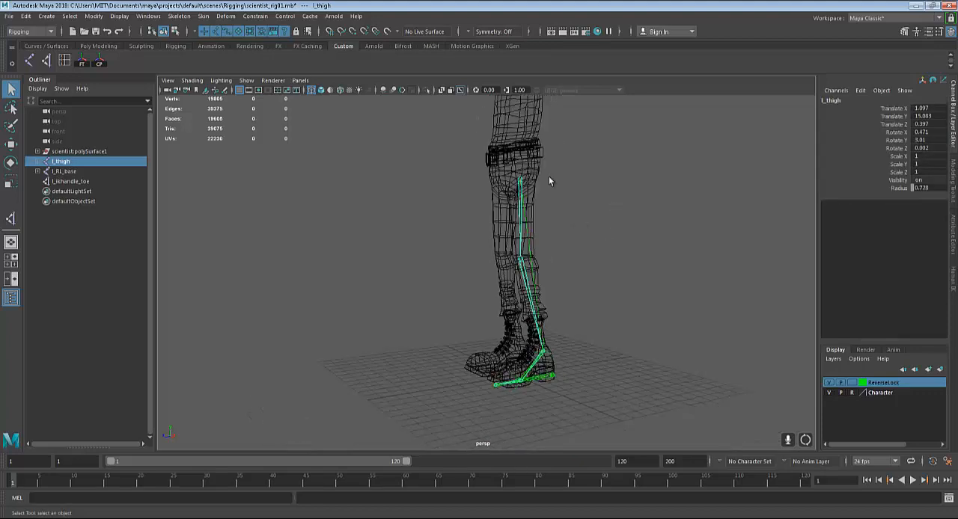
pyautogui.press('w')
pyautogui.moveTo(522, 131); pyautogui.dragTo(588, 177)
pyautogui.hotkey('ctrl', 'z')
# Inspect the left foot's chains, lower the l_thigh joint once more as a test, and undo that move
pyautogui.keyDown('alt'); pyautogui.moveTo(542, 379); pyautogui.dragTo(588, 372, button='right'); pyautogui.keyUp('alt')
pyautogui.keyDown('alt'); pyautogui.moveTo(588, 371); pyautogui.dragTo(602, 266, button='middle'); pyautogui.keyUp('alt')
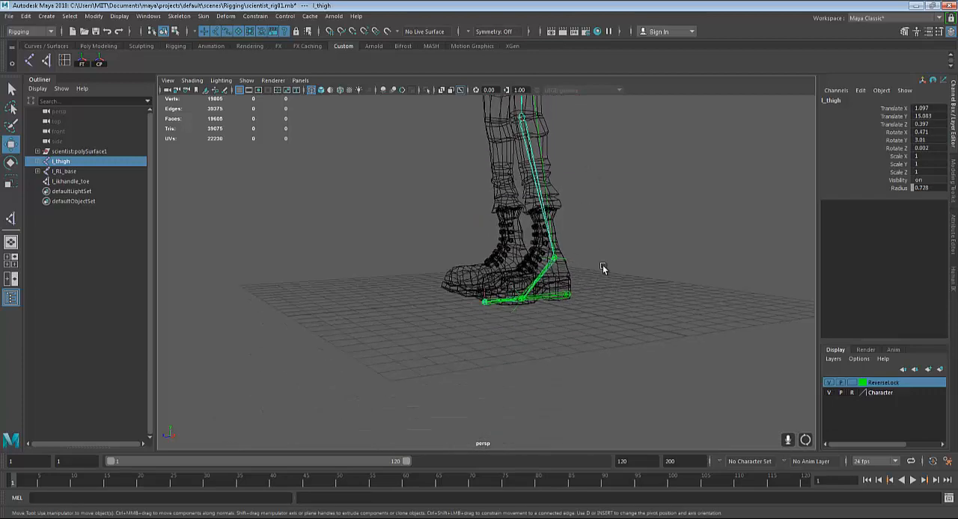
pyautogui.keyDown('alt'); pyautogui.moveTo(602, 266); pyautogui.dragTo(659, 251, button='right'); pyautogui.keyUp('alt')
pyautogui.keyDown('alt'); pyautogui.moveTo(659, 252); pyautogui.dragTo(656, 192, button='middle'); pyautogui.keyUp('alt')
pyautogui.click(634, 319)
pyautogui.keyDown('alt'); pyautogui.moveTo(635, 320); pyautogui.dragTo(626, 293); pyautogui.keyUp('alt')
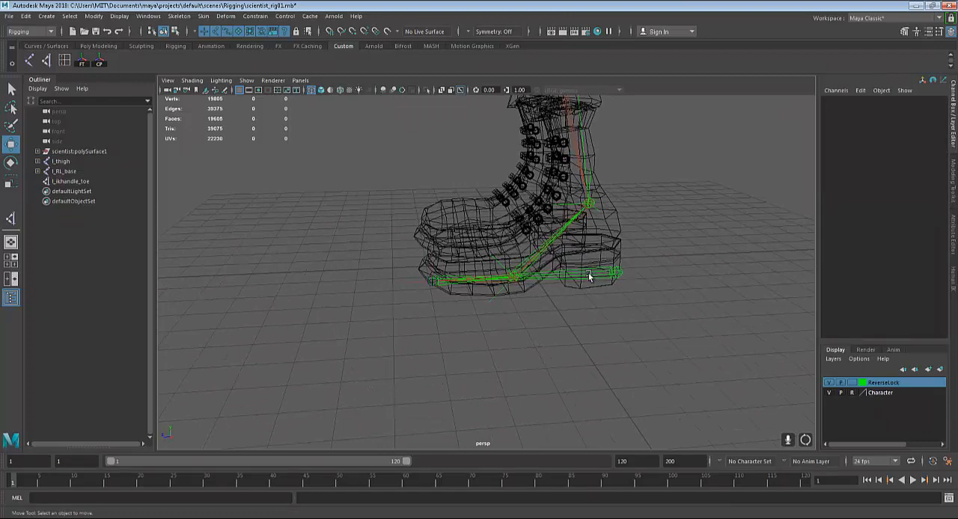
pyautogui.keyDown('alt'); pyautogui.moveTo(561, 222); pyautogui.dragTo(536, 128, button='right'); pyautogui.keyUp('alt')
pyautogui.keyDown('alt'); pyautogui.moveTo(536, 127); pyautogui.dragTo(534, 203, button='middle'); pyautogui.keyUp('alt')
pyautogui.click(520, 153)
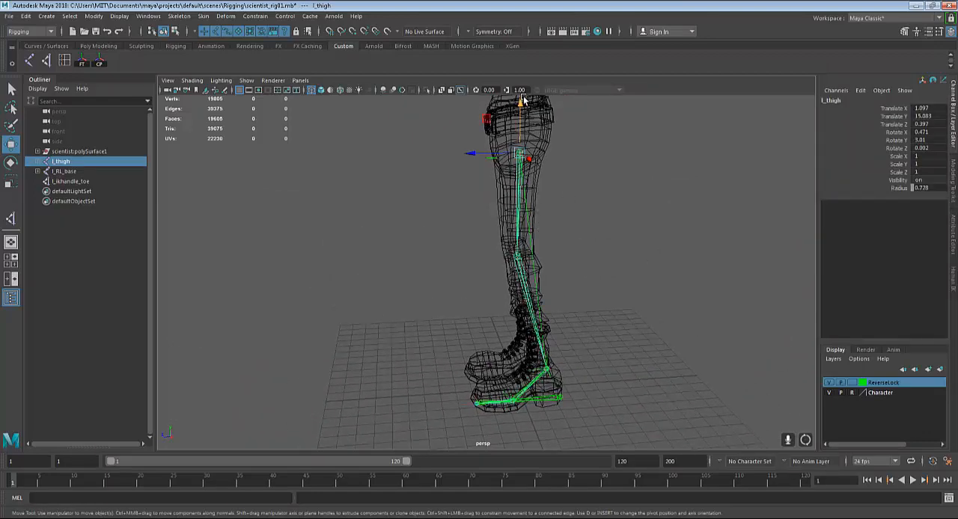
pyautogui.moveTo(519, 82); pyautogui.dragTo(517, 162)
pyautogui.hotkey('ctrl', 'z')
# Parent l_ikhandle_toe to the reverse foot's l_RL_toe joint at the tip of the left foot
pyautogui.keyDown('alt'); pyautogui.moveTo(577, 367); pyautogui.dragTo(577, 254, button='middle'); pyautogui.keyUp('alt')
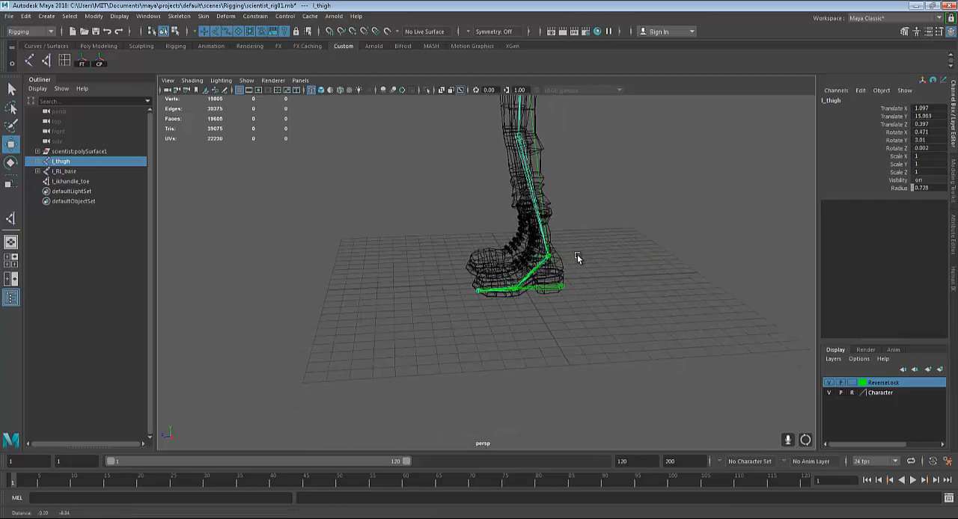
pyautogui.keyDown('alt'); pyautogui.moveTo(576, 254); pyautogui.dragTo(595, 374, button='right'); pyautogui.keyUp('alt')
pyautogui.keyDown('alt'); pyautogui.moveTo(443, 357); pyautogui.dragTo(449, 314, button='middle'); pyautogui.keyUp('alt')
pyautogui.moveTo(446, 262); pyautogui.dragTo(479, 248)
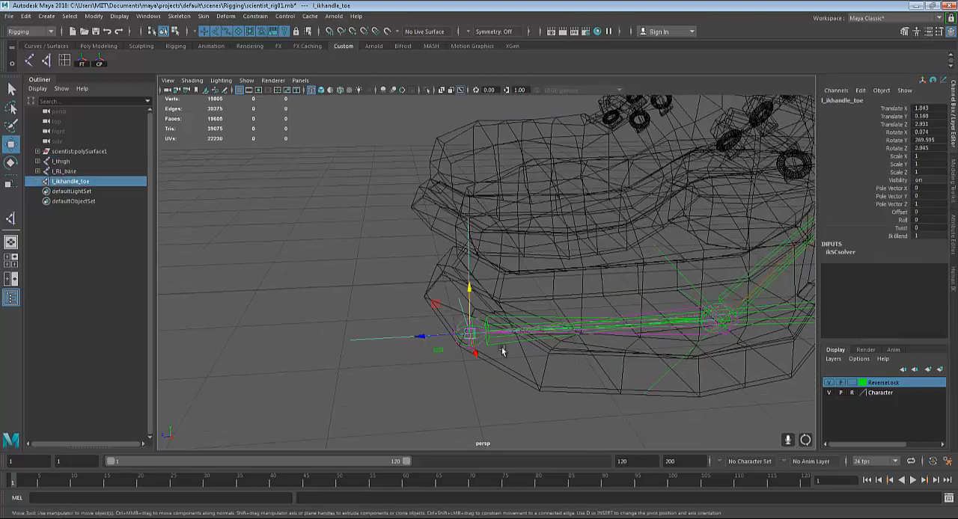
pyautogui.keyDown('alt'); pyautogui.moveTo(501, 348); pyautogui.dragTo(483, 349, button='right'); pyautogui.keyUp('alt')
pyautogui.keyDown('alt'); pyautogui.moveTo(458, 391); pyautogui.dragTo(475, 337, button='middle'); pyautogui.keyUp('alt')
pyautogui.keyDown('alt'); pyautogui.moveTo(476, 341); pyautogui.dragTo(491, 313); pyautogui.keyUp('alt')
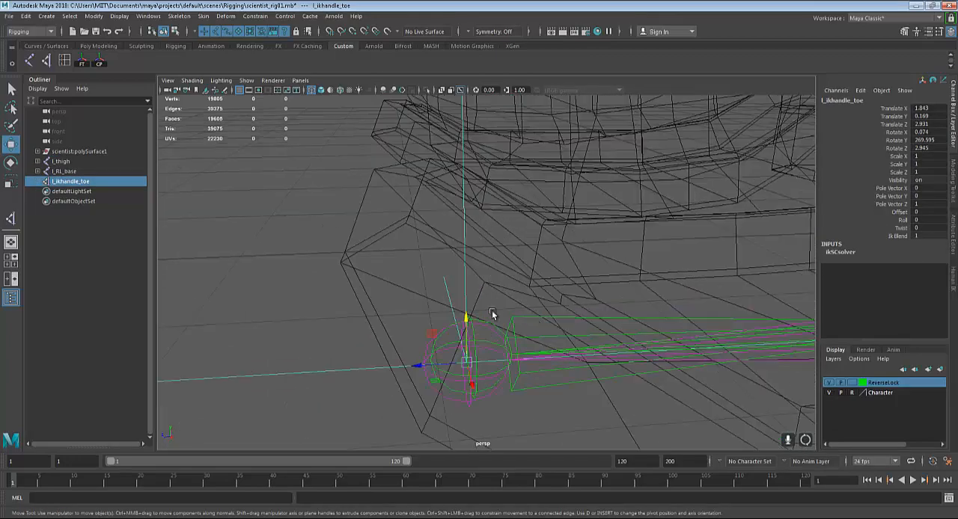
pyautogui.click(449, 215)
pyautogui.moveTo(448, 217); pyautogui.dragTo(500, 285)
pyautogui.keyDown('alt'); pyautogui.moveTo(484, 372); pyautogui.dragTo(519, 287, button='middle'); pyautogui.keyUp('alt')
pyautogui.scroll(3, 519, 288)
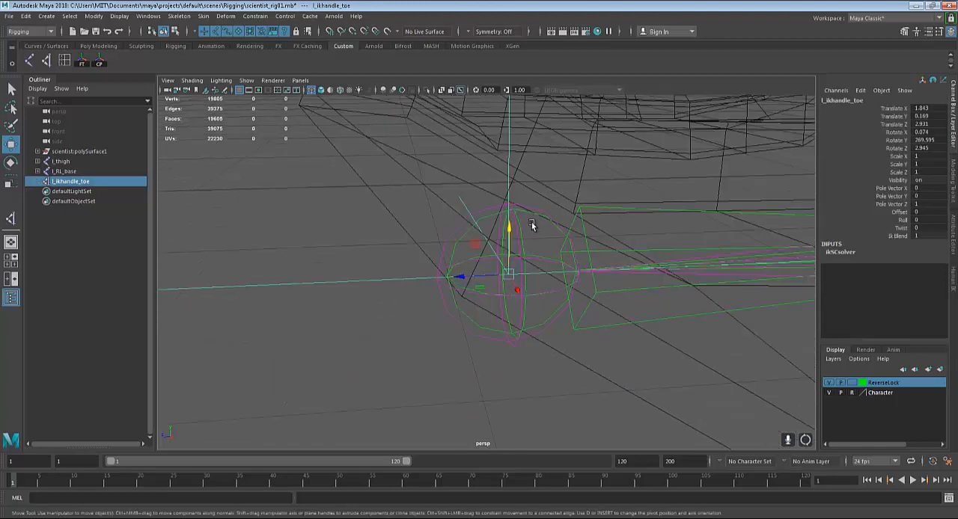
pyautogui.keyDown('shift'); pyautogui.click(522, 228); pyautogui.keyUp('shift')
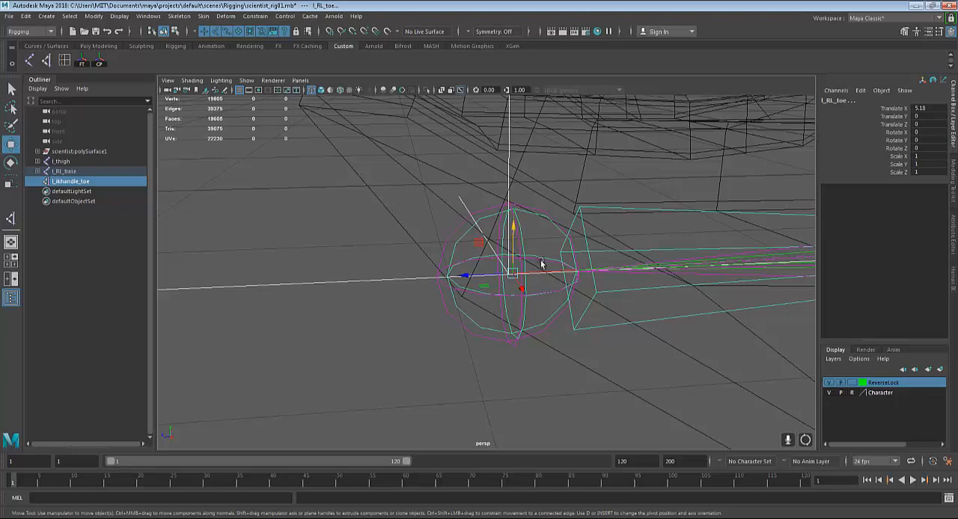
pyautogui.press('p')
# Lower the l_thigh joint to test the leg with the toe handle parented, and undo the move
pyautogui.scroll(-10, 542, 264)
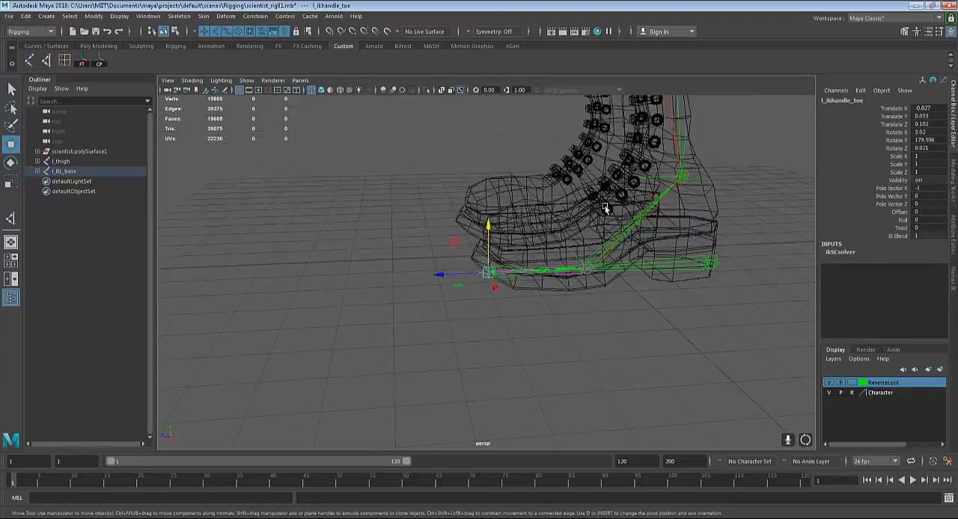
pyautogui.keyDown('alt'); pyautogui.moveTo(605, 210); pyautogui.dragTo(560, 331, button='middle'); pyautogui.keyUp('alt')
pyautogui.scroll(-3, 558, 350)
pyautogui.keyDown('alt'); pyautogui.moveTo(541, 180); pyautogui.dragTo(549, 288, button='middle'); pyautogui.keyUp('alt')
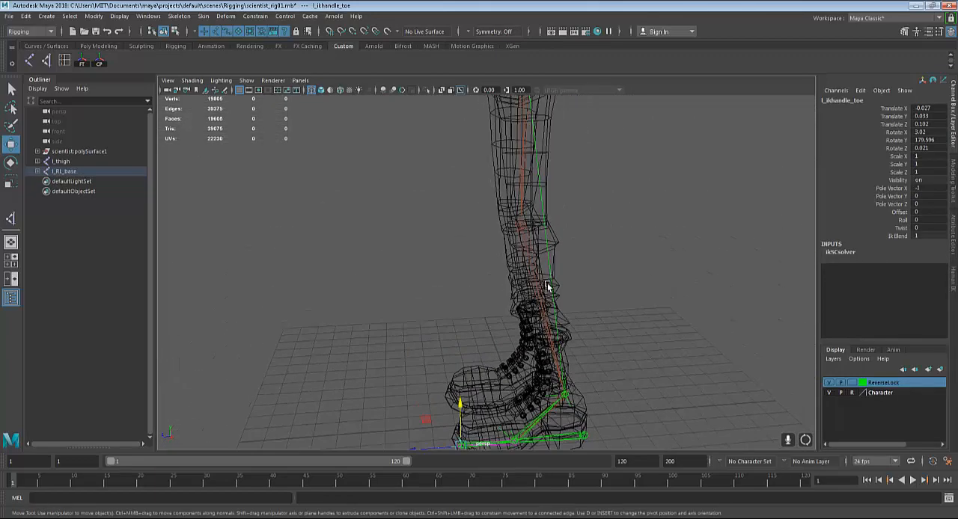
pyautogui.scroll(-5, 546, 276)
pyautogui.click(507, 166)
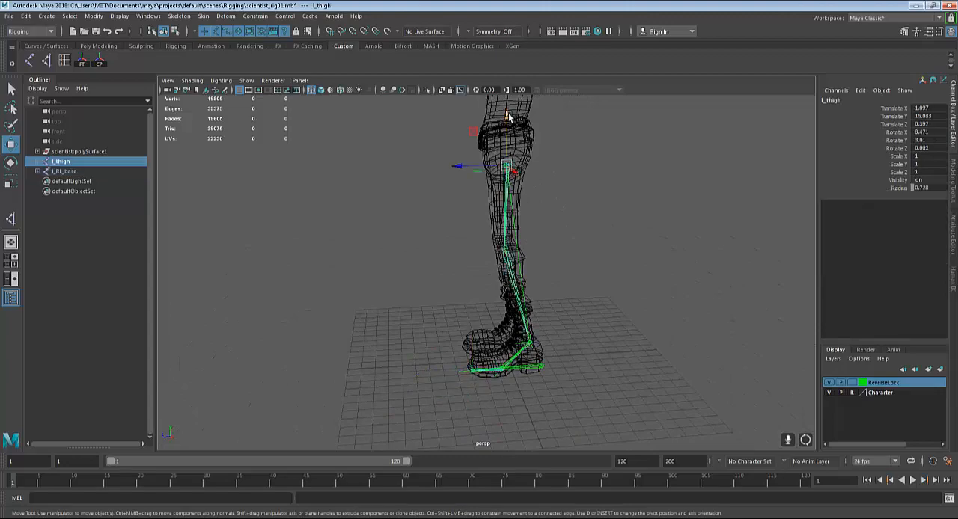
pyautogui.moveTo(511, 126); pyautogui.dragTo(517, 148)
pyautogui.hotkey('ctrl', 'z')
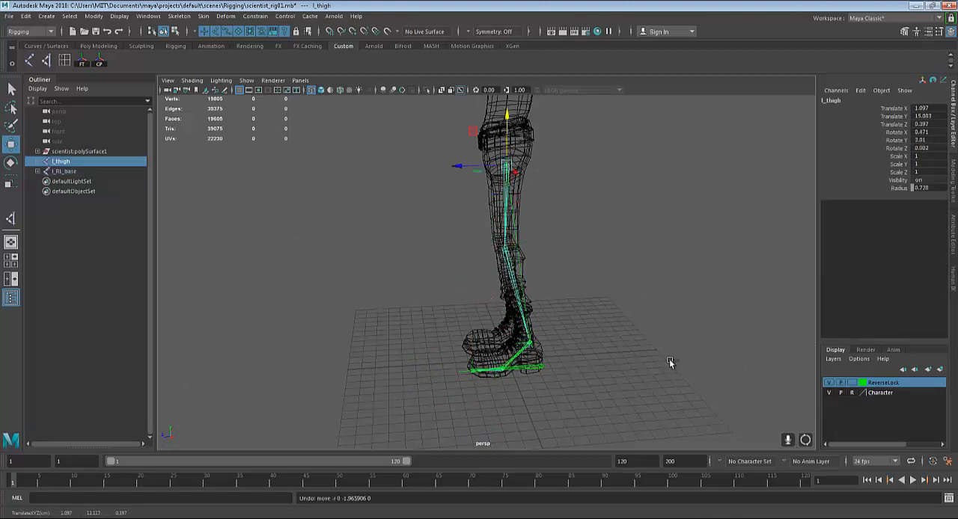
# Rotate the l_RL_foot joint at the ball of the left foot as a test, and undo the rotation
pyautogui.scroll(5, 608, 407)
pyautogui.keyDown('alt'); pyautogui.moveTo(607, 407); pyautogui.dragTo(566, 300, button='middle'); pyautogui.keyUp('alt')
pyautogui.scroll(4, 566, 301)
pyautogui.scroll(4, 566, 301)
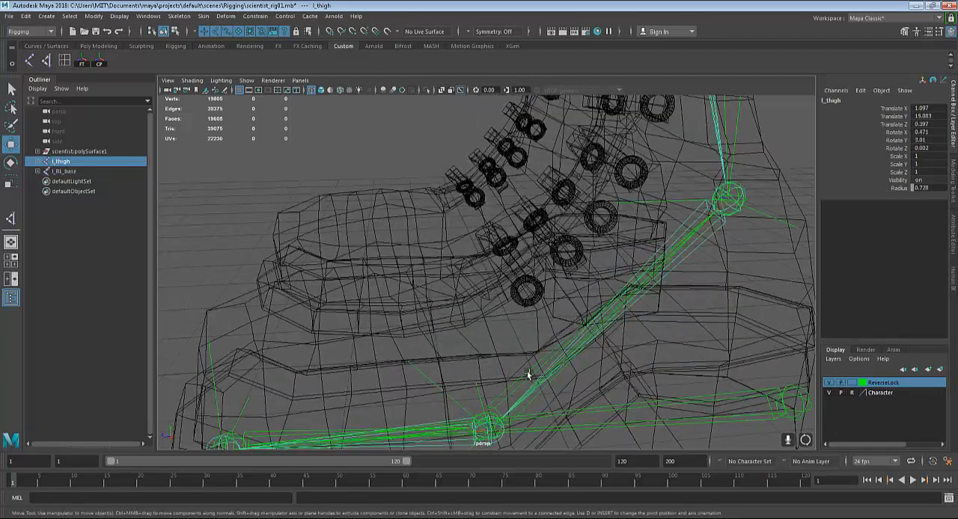
pyautogui.click(596, 372)
pyautogui.keyDown('alt'); pyautogui.moveTo(595, 372); pyautogui.dragTo(517, 320); pyautogui.keyUp('alt')
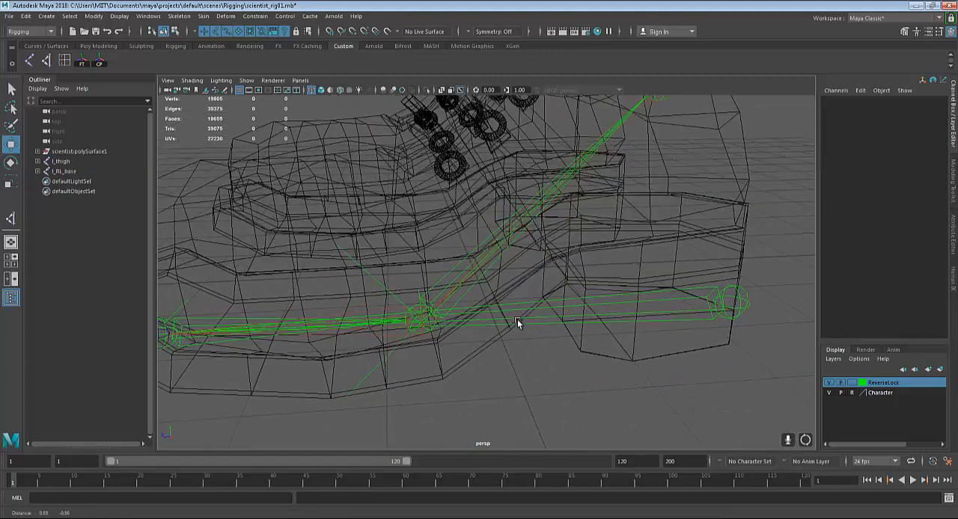
pyautogui.click(441, 282)
pyautogui.keyDown('alt'); pyautogui.moveTo(442, 282); pyautogui.dragTo(425, 294); pyautogui.keyUp('alt')
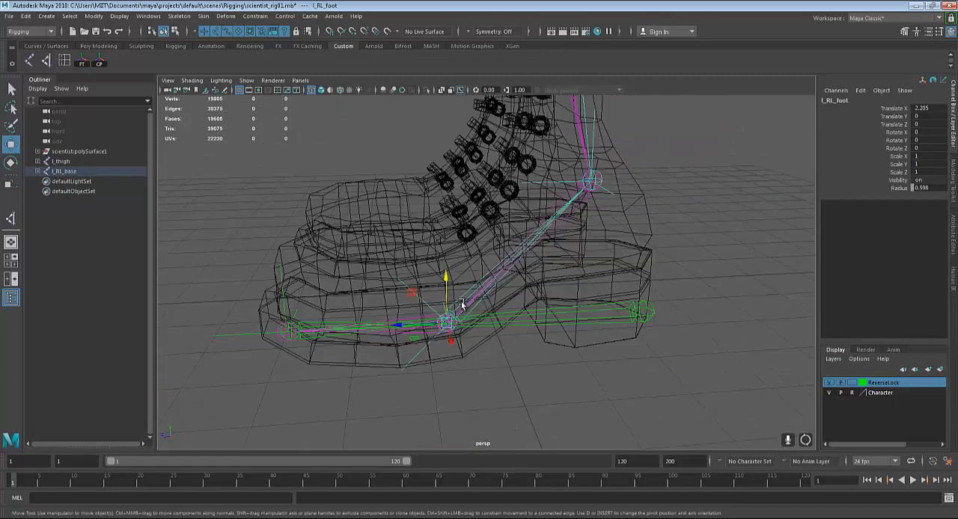
pyautogui.press('e')
pyautogui.click(434, 283)
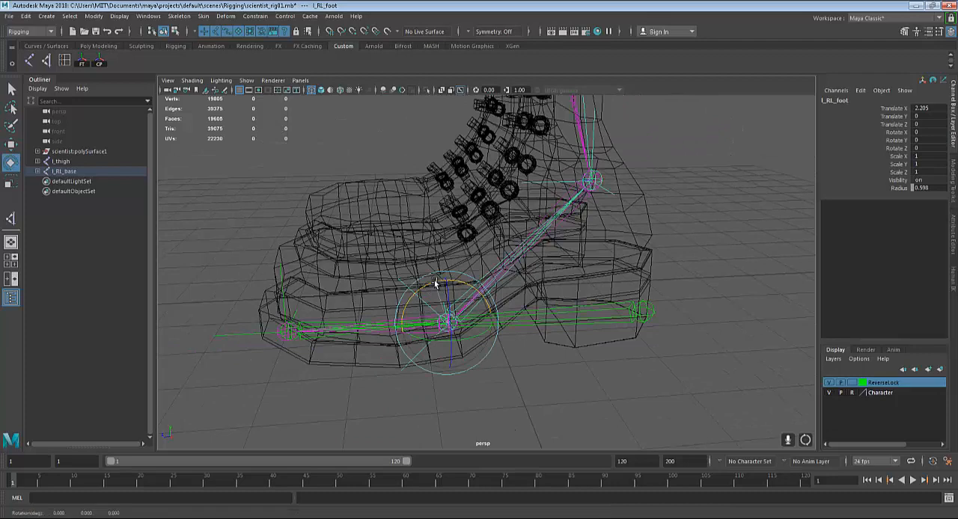
pyautogui.moveTo(434, 283); pyautogui.dragTo(419, 285)
pyautogui.scroll(-4, 419, 285)
pyautogui.scroll(-4, 419, 285)
pyautogui.hotkey('ctrl', 'z')
# Rotate the l_RL_foot joint forward and back with the whole leg in view, and undo the rotations
pyautogui.keyDown('alt'); pyautogui.moveTo(427, 285); pyautogui.dragTo(452, 314, button='middle'); pyautogui.keyUp('alt')
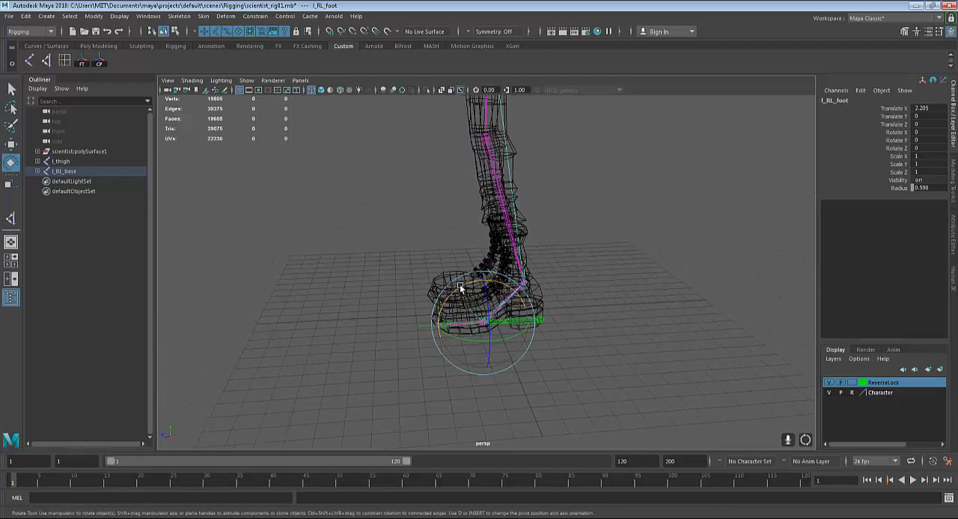
pyautogui.moveTo(459, 285); pyautogui.dragTo(431, 280)
pyautogui.scroll(-3, 432, 280)
pyautogui.keyDown('alt'); pyautogui.moveTo(463, 285); pyautogui.dragTo(464, 308, button='middle'); pyautogui.keyUp('alt')
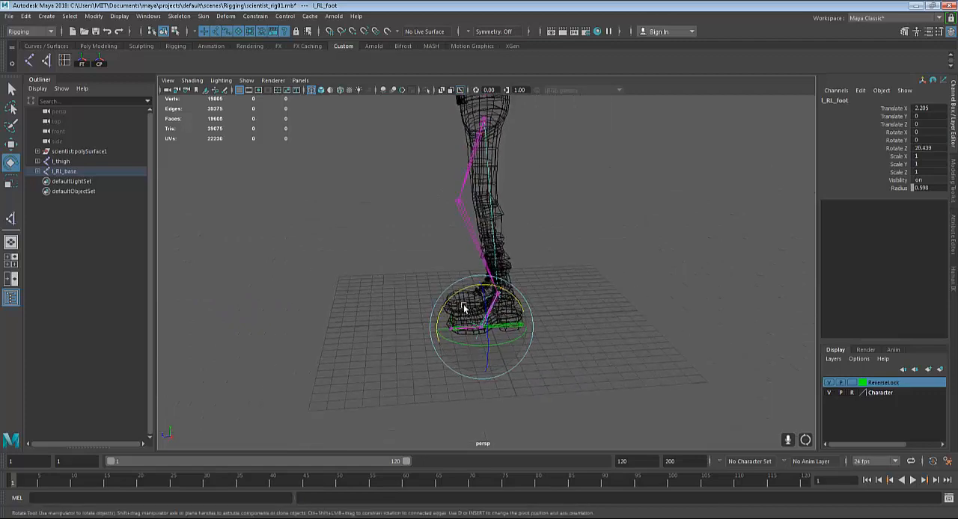
pyautogui.moveTo(458, 293); pyautogui.dragTo(469, 315)
pyautogui.hotkey('ctrl', 'z')
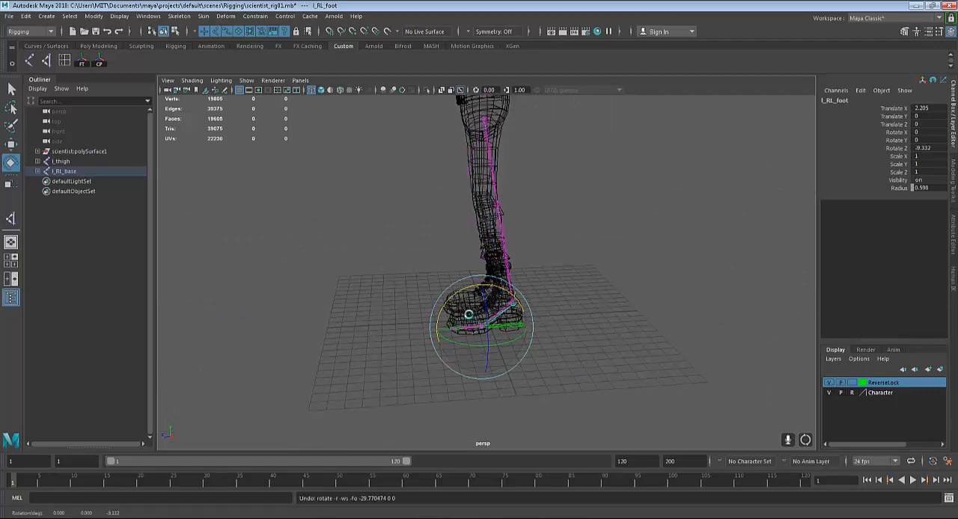
# Rotate the l_RL_toe joint at the tip of the left foot to test the toe pivot, and undo the rotation
pyautogui.keyDown('alt'); pyautogui.moveTo(449, 347); pyautogui.dragTo(460, 330, button='middle'); pyautogui.keyUp('alt')
pyautogui.scroll(6, 458, 326)
pyautogui.press('q')
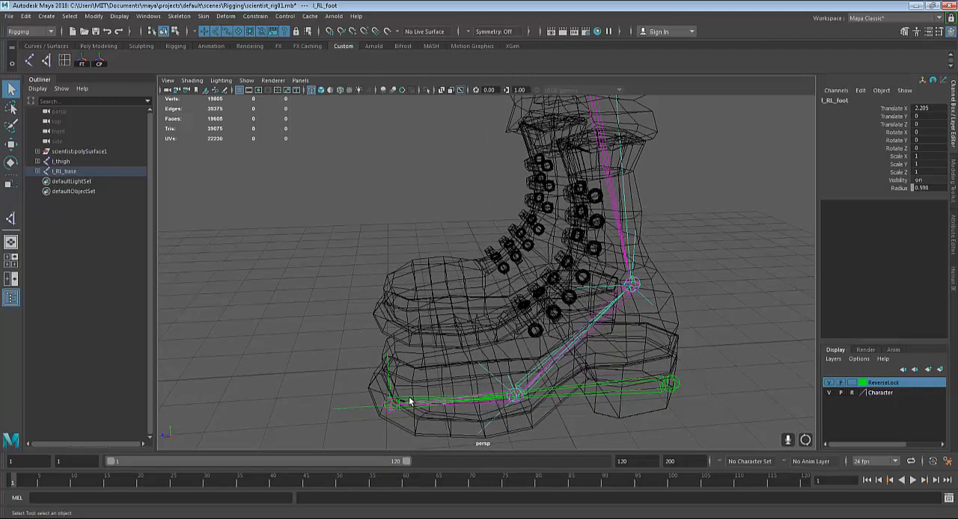
pyautogui.click(410, 401)
pyautogui.scroll(-5, 459, 378)
pyautogui.press('e')
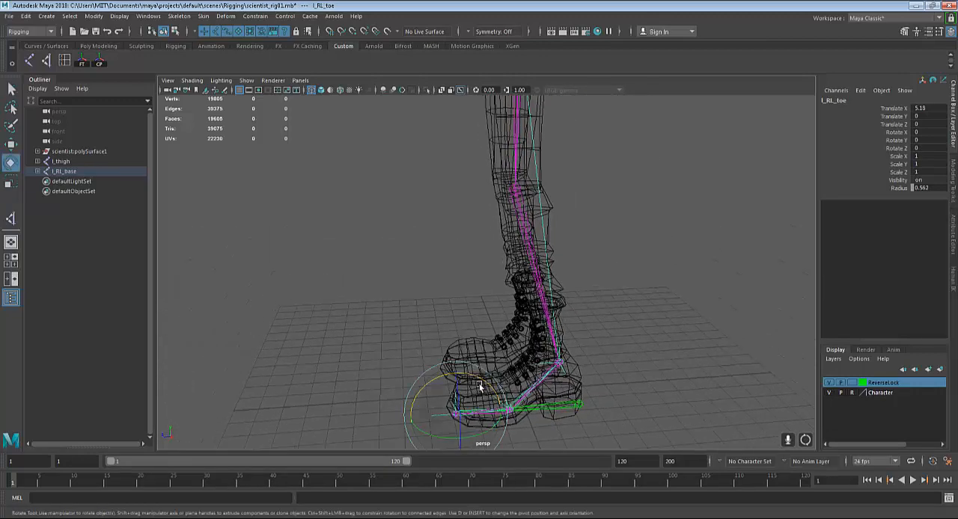
pyautogui.moveTo(470, 380)
pyautogui.mouseDown()
pyautogui.moveTo(446, 369)
pyautogui.moveTo(465, 383)
pyautogui.mouseUp()
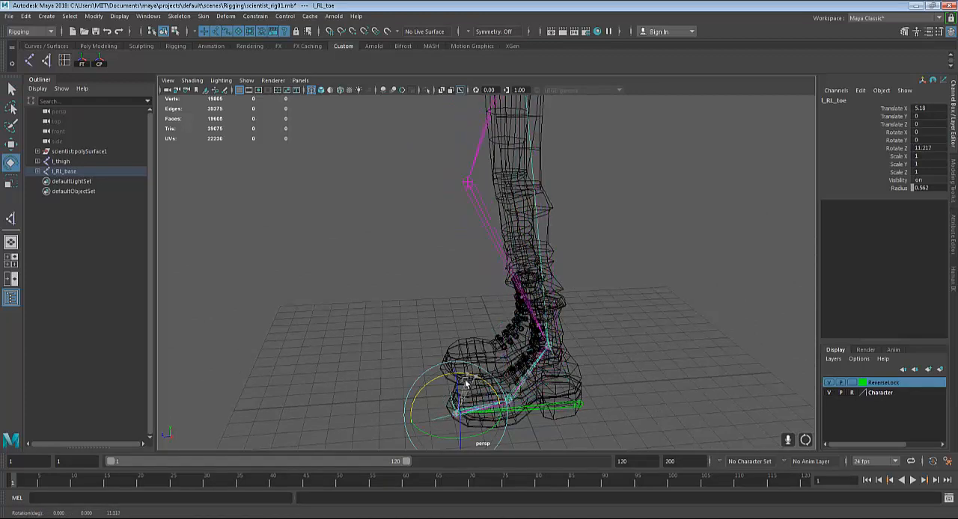
pyautogui.hotkey('ctrl', 'z')
pyautogui.hotkey('ctrl', 'z')
pyautogui.hotkey('ctrl', 'z')
pyautogui.hotkey('ctrl', 'z')
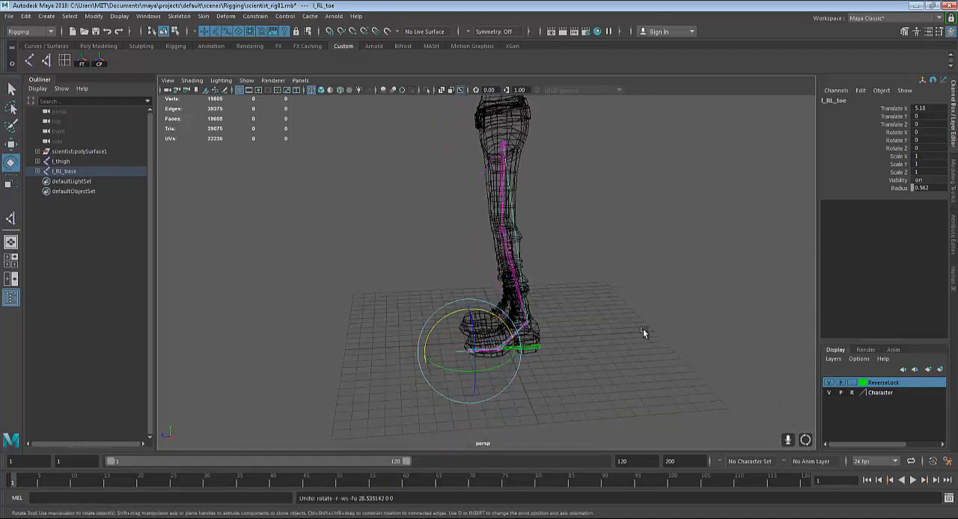
# Clear the selection and examine the left leg's joint chains and the right leg from several angles
pyautogui.click(643, 332)
pyautogui.keyDown('alt'); pyautogui.moveTo(643, 332); pyautogui.dragTo(672, 367); pyautogui.keyUp('alt')
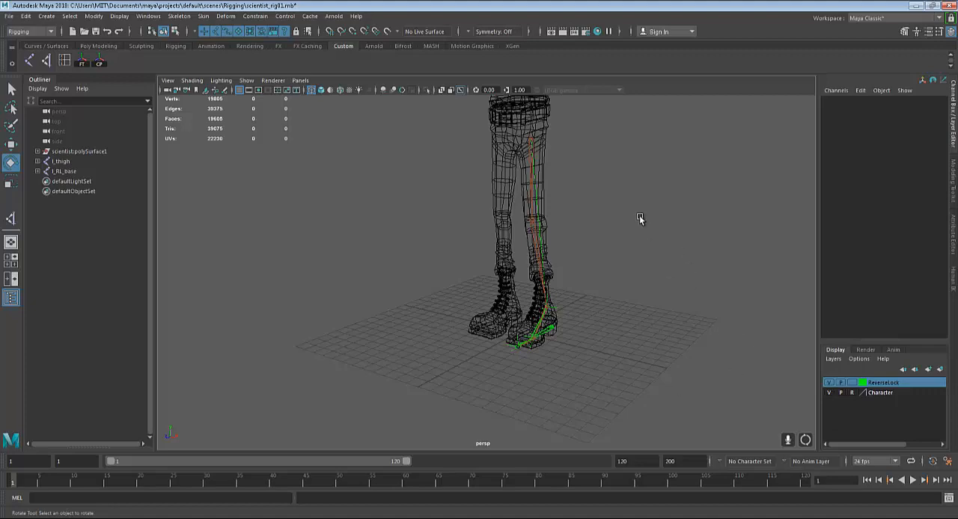
pyautogui.keyDown('alt'); pyautogui.moveTo(639, 215); pyautogui.dragTo(654, 259, button='middle'); pyautogui.keyUp('alt')
pyautogui.keyDown('alt'); pyautogui.moveTo(654, 258); pyautogui.dragTo(677, 258); pyautogui.keyUp('alt')
pyautogui.scroll(2, 676, 258)
pyautogui.keyDown('alt'); pyautogui.moveTo(670, 227); pyautogui.dragTo(674, 267, button='middle'); pyautogui.keyUp('alt')
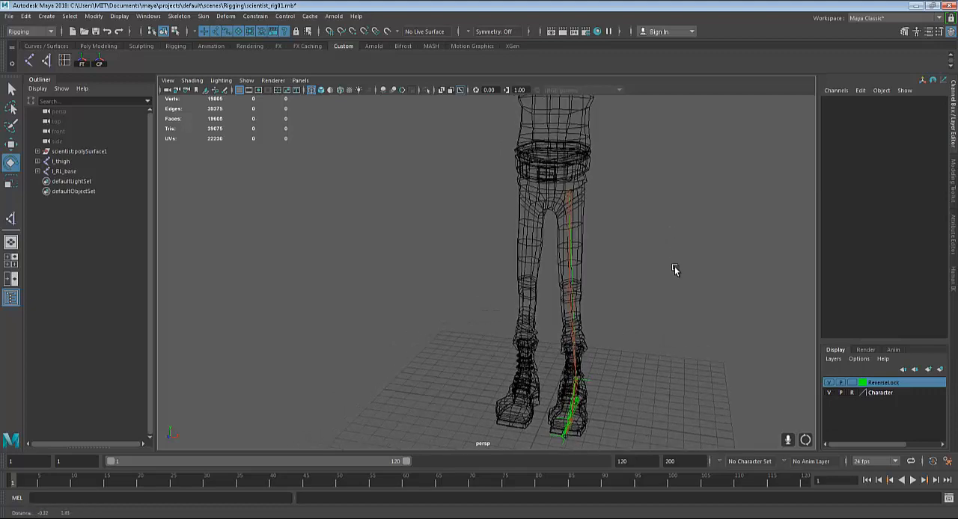
pyautogui.keyDown('alt'); pyautogui.moveTo(674, 266); pyautogui.dragTo(678, 258); pyautogui.keyUp('alt')
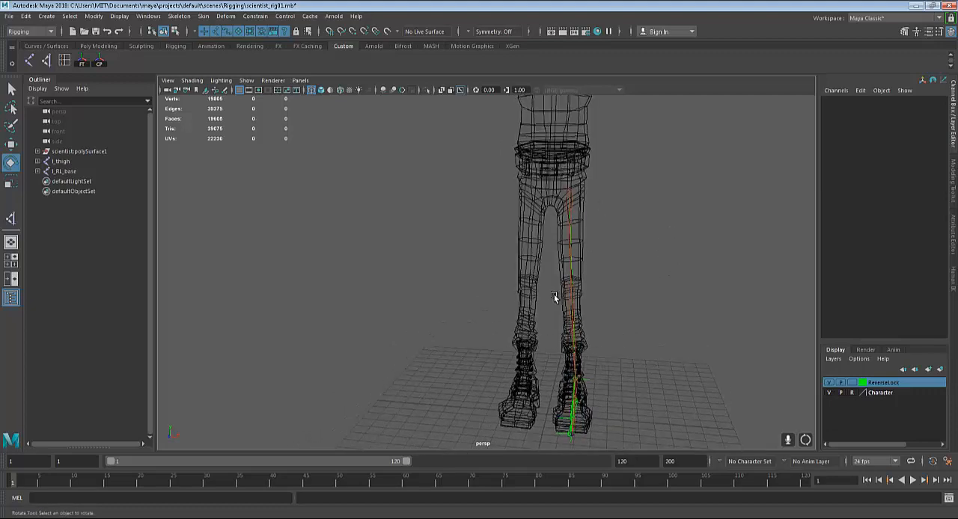
pyautogui.keyDown('alt'); pyautogui.moveTo(554, 298); pyautogui.dragTo(570, 279); pyautogui.keyUp('alt')
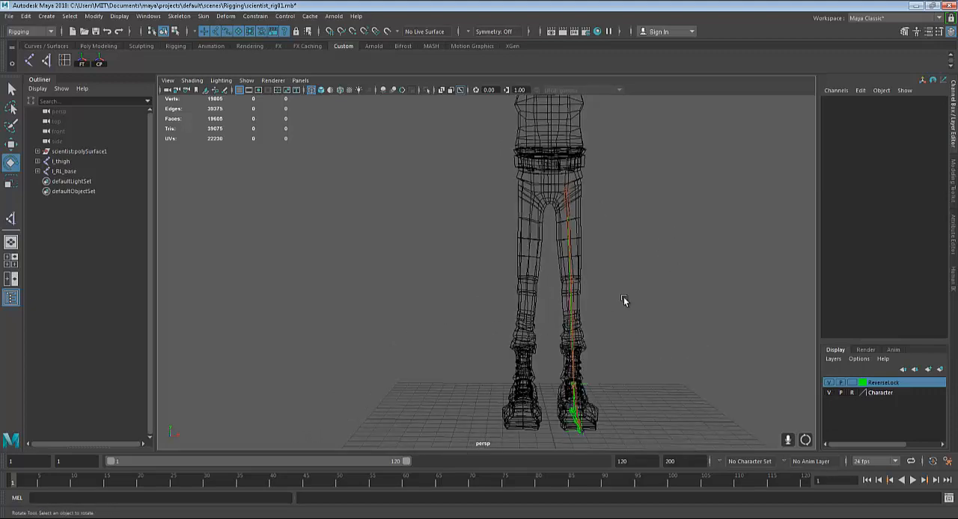
pyautogui.keyDown('alt'); pyautogui.moveTo(624, 300); pyautogui.dragTo(584, 206); pyautogui.keyUp('alt')
pyautogui.keyDown('alt'); pyautogui.moveTo(616, 351); pyautogui.dragTo(610, 270); pyautogui.keyUp('alt')
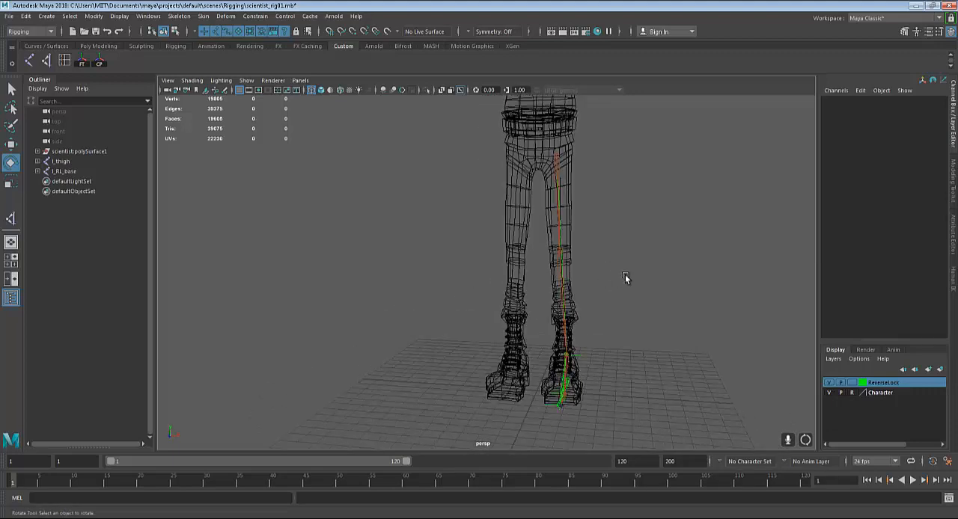
pyautogui.keyDown('alt'); pyautogui.moveTo(584, 227); pyautogui.dragTo(590, 248); pyautogui.keyUp('alt')
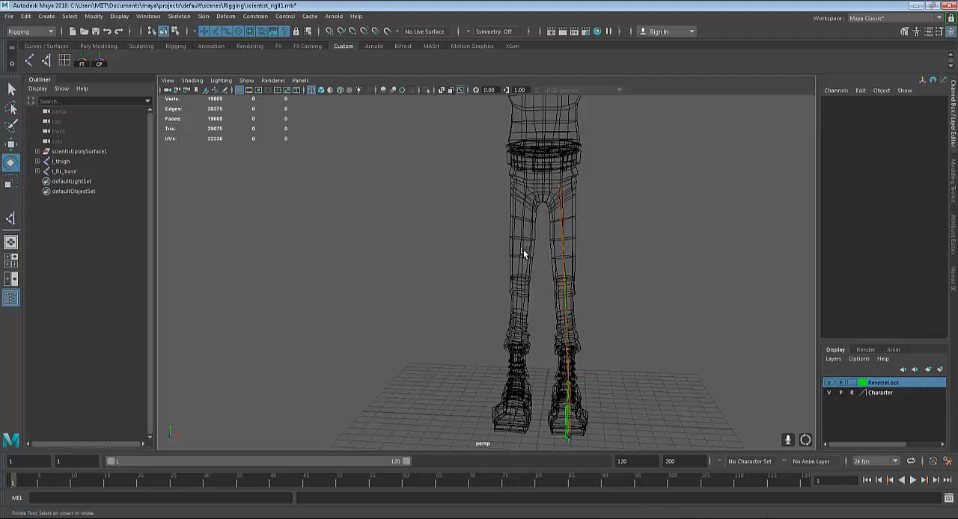
pyautogui.click(767, 518)
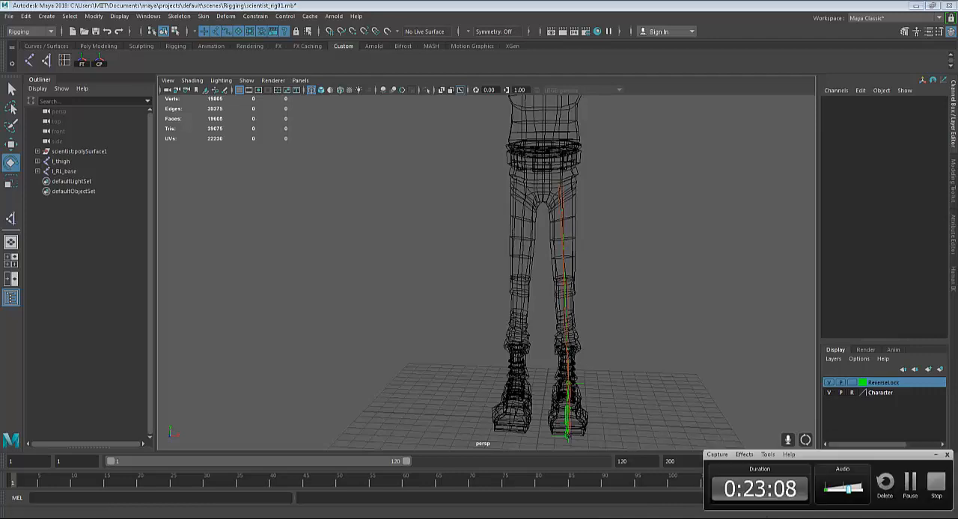
pyautogui.click(769, 517)
pyautogui.keyDown('alt'); pyautogui.moveTo(599, 258); pyautogui.dragTo(594, 284, button='middle'); pyautogui.keyUp('alt')
# Select the l_thigh joint and open the Mirror Joints options for its chain
pyautogui.click(556, 215)
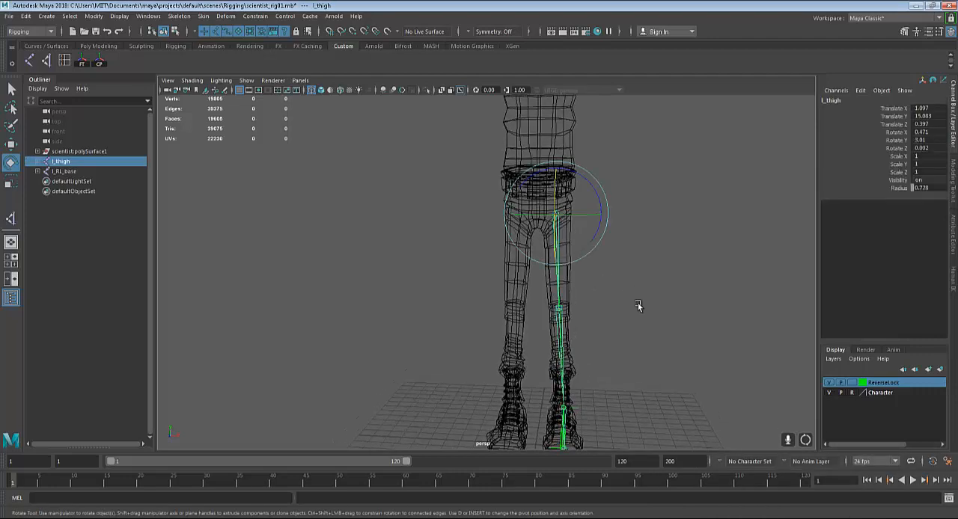
pyautogui.keyDown('alt'); pyautogui.moveTo(638, 306); pyautogui.dragTo(605, 251, button='middle'); pyautogui.keyUp('alt')
pyautogui.press('q')
pyautogui.click(592, 192)
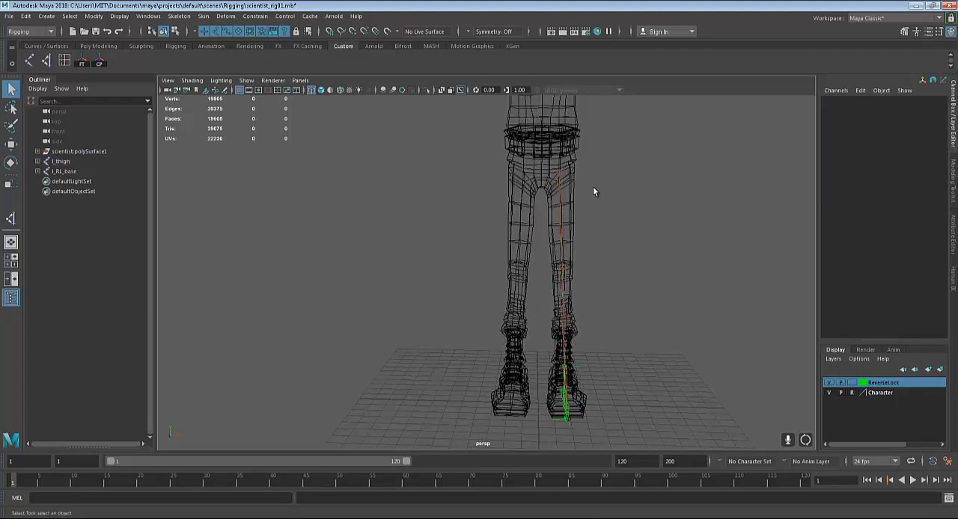
pyautogui.click(561, 170)
pyautogui.keyDown('alt'); pyautogui.moveTo(713, 121); pyautogui.dragTo(717, 131, button='middle'); pyautogui.keyUp('alt')
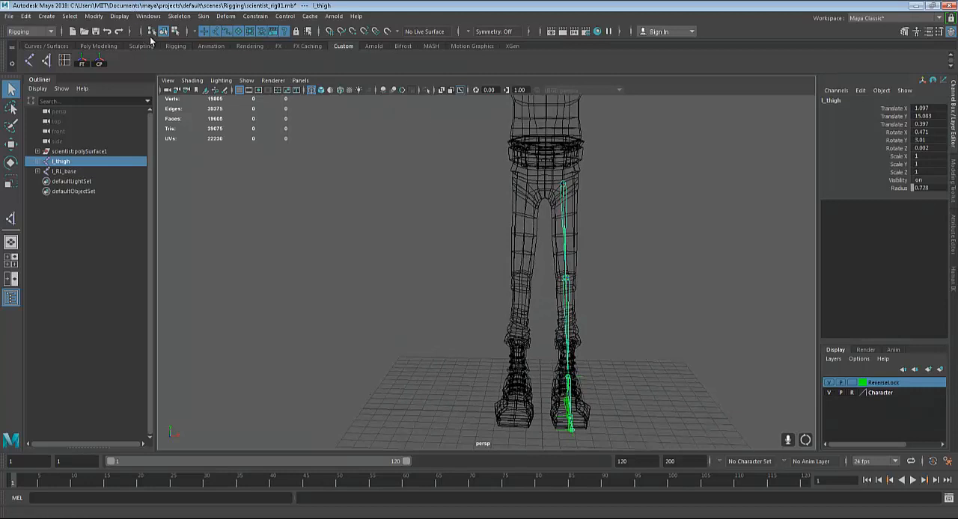
pyautogui.click(179, 16)
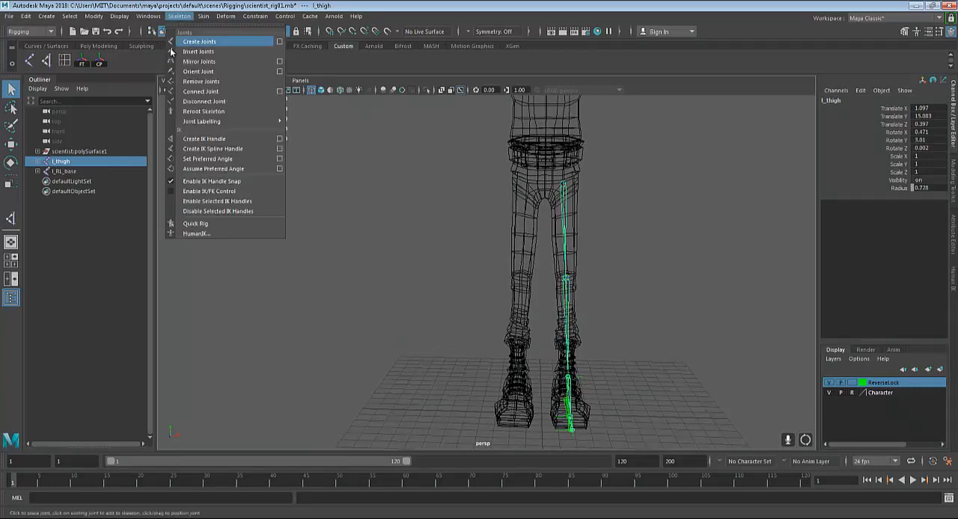
pyautogui.click(280, 62)
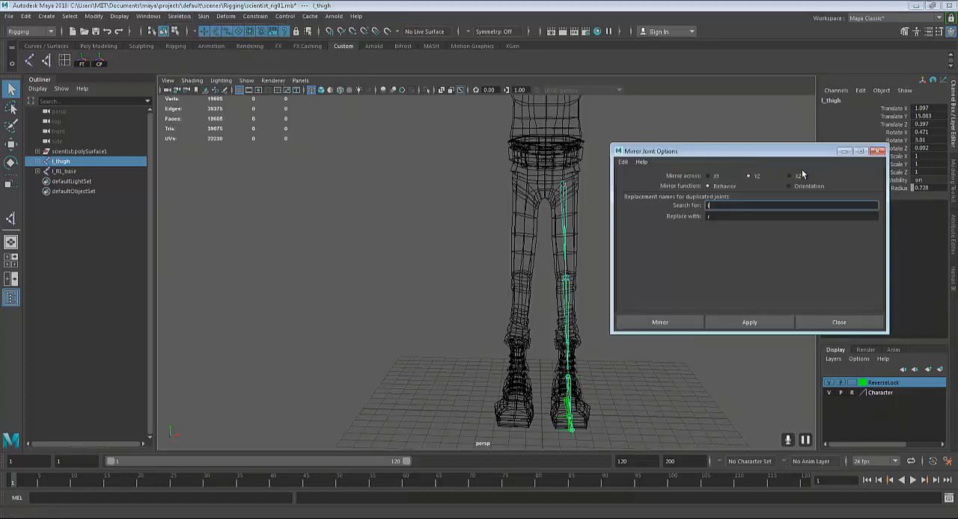
# Mirror the l_thigh joint chain across YZ with the Behavior function, replacing l with r in the duplicated joint names
pyautogui.moveTo(744, 154); pyautogui.dragTo(806, 148)
pyautogui.keyDown('alt'); pyautogui.moveTo(607, 247); pyautogui.dragTo(538, 250, button='middle'); pyautogui.keyUp('alt')
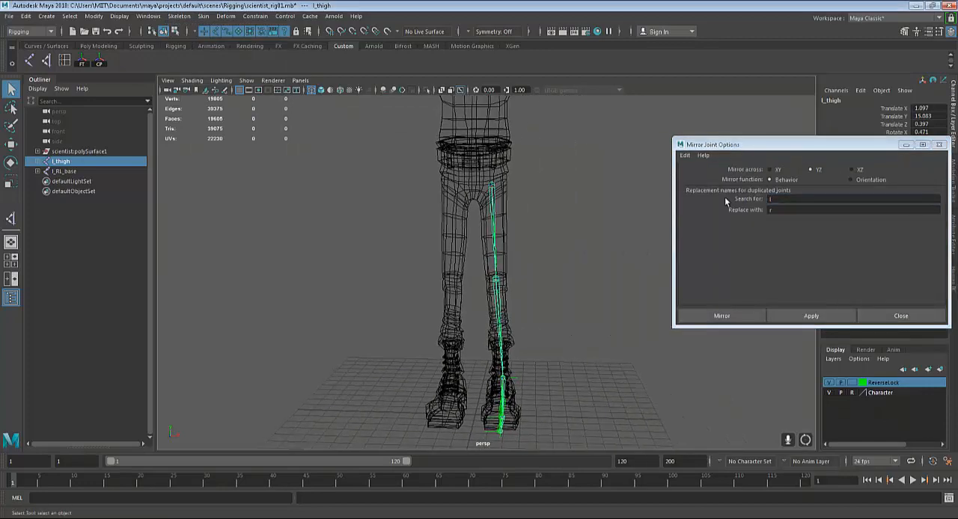
pyautogui.keyDown('alt'); pyautogui.moveTo(521, 175); pyautogui.dragTo(533, 177); pyautogui.keyUp('alt')
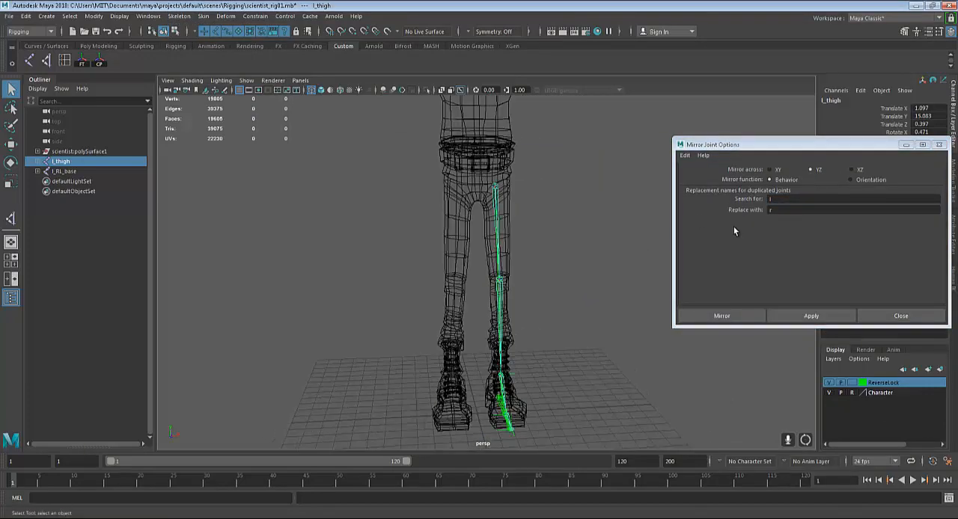
pyautogui.click(770, 211)
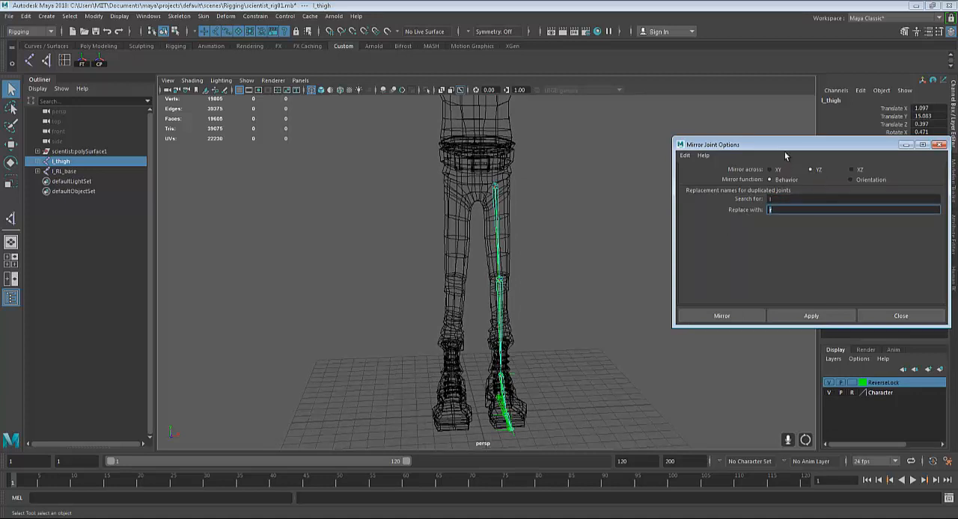
pyautogui.moveTo(784, 146); pyautogui.dragTo(779, 188)
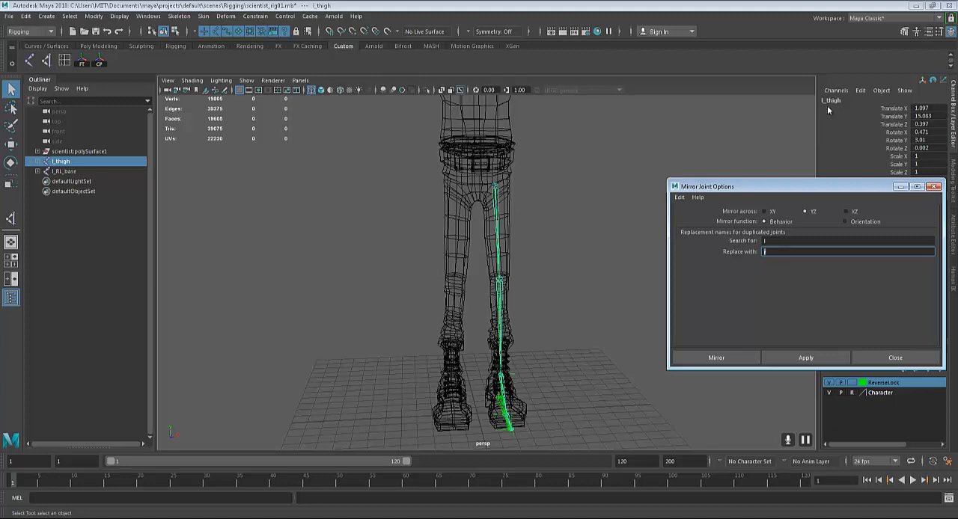
pyautogui.click(783, 240)
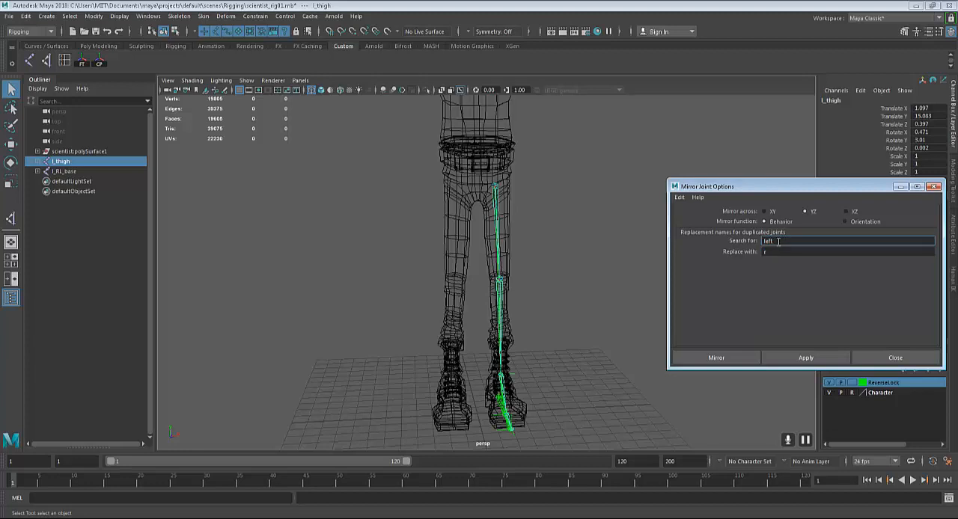
pyautogui.doubleClick(778, 241)
pyautogui.click(776, 252)
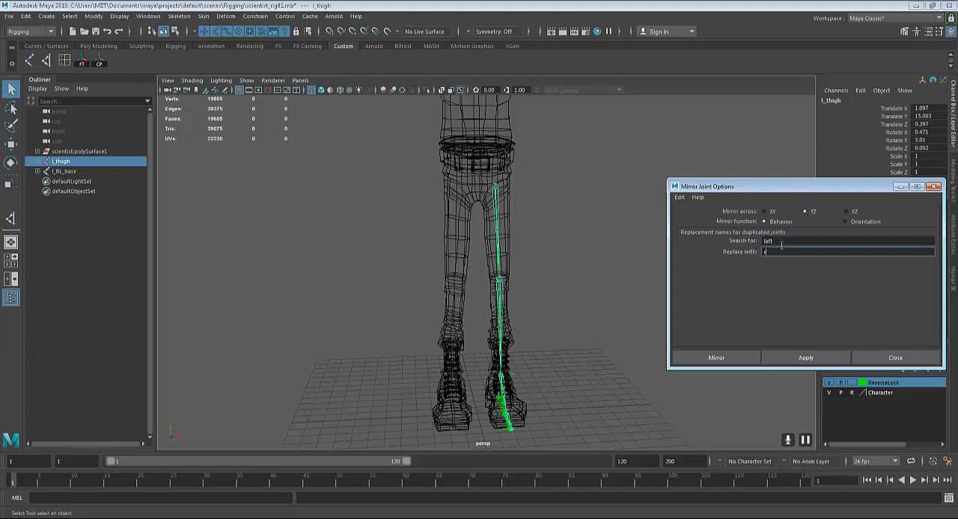
pyautogui.moveTo(781, 242); pyautogui.dragTo(708, 232)
pyautogui.write('l')
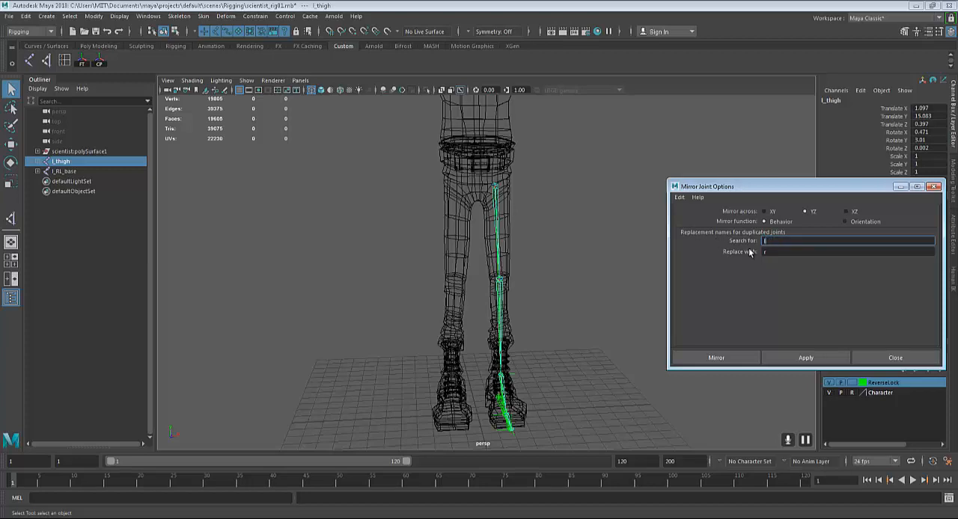
pyautogui.click(776, 252)
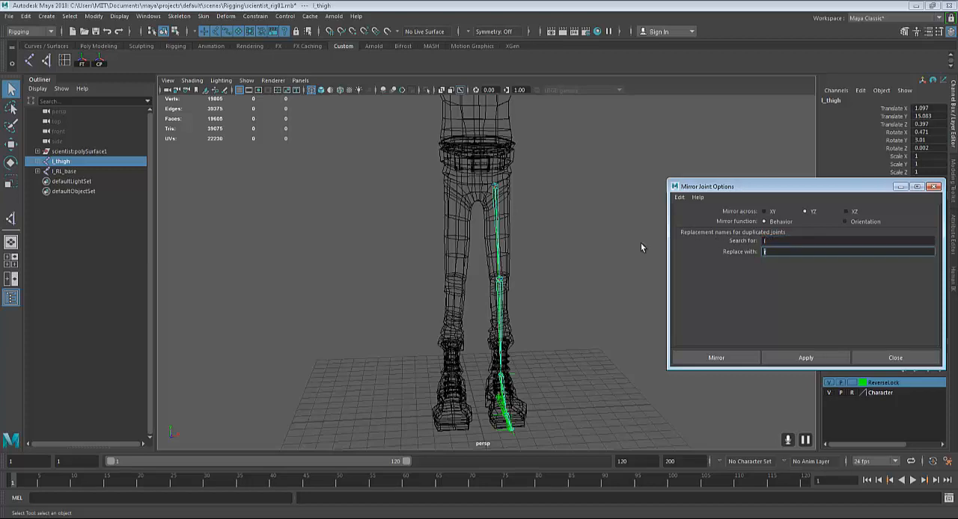
pyautogui.click(805, 358)
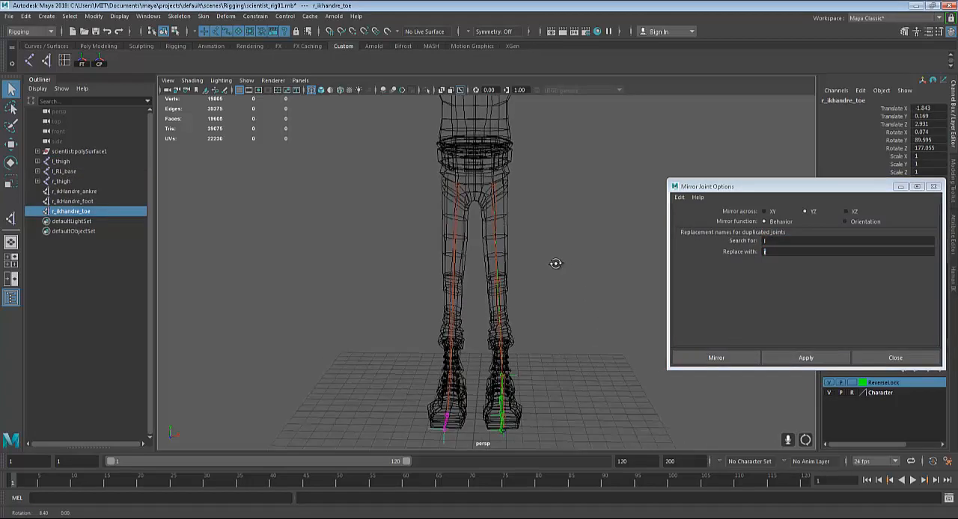
# Select the mirrored right thigh and knee joints in turn to check their names
pyautogui.click(455, 190)
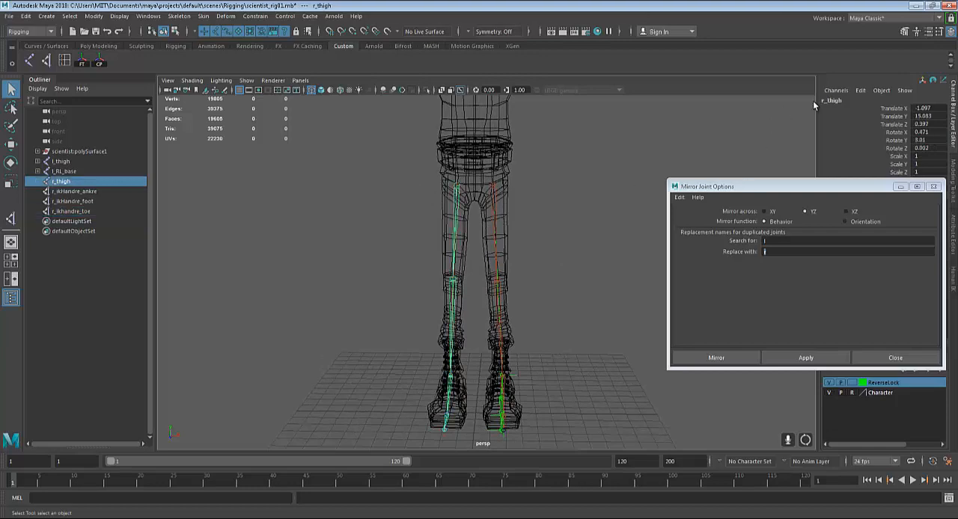
pyautogui.keyDown('alt'); pyautogui.moveTo(562, 196); pyautogui.dragTo(387, 327); pyautogui.keyUp('alt')
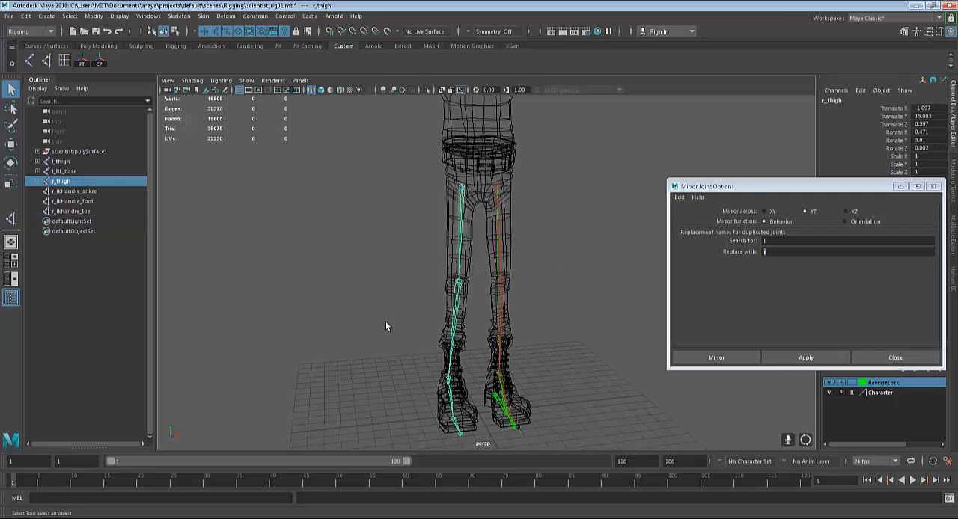
pyautogui.click(461, 282)
pyautogui.keyDown('alt'); pyautogui.moveTo(632, 187); pyautogui.dragTo(426, 353); pyautogui.keyUp('alt')
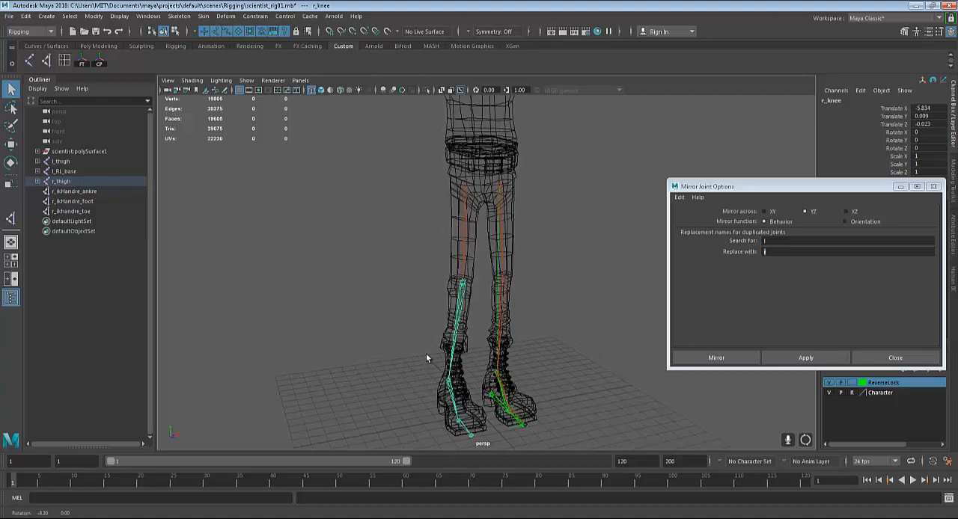
# Rename the mirrored right ankle IK handle r_ikHandre_ankle
pyautogui.click(449, 382)
pyautogui.keyDown('alt'); pyautogui.moveTo(449, 368); pyautogui.dragTo(448, 323, button='middle'); pyautogui.keyUp('alt')
pyautogui.keyDown('alt'); pyautogui.moveTo(564, 256); pyautogui.dragTo(550, 251); pyautogui.keyUp('alt')
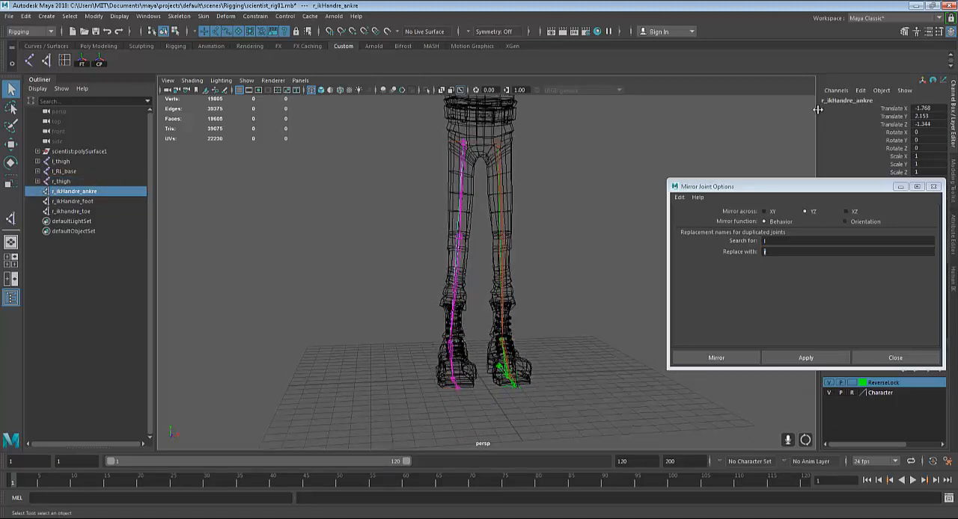
pyautogui.doubleClick(868, 100)
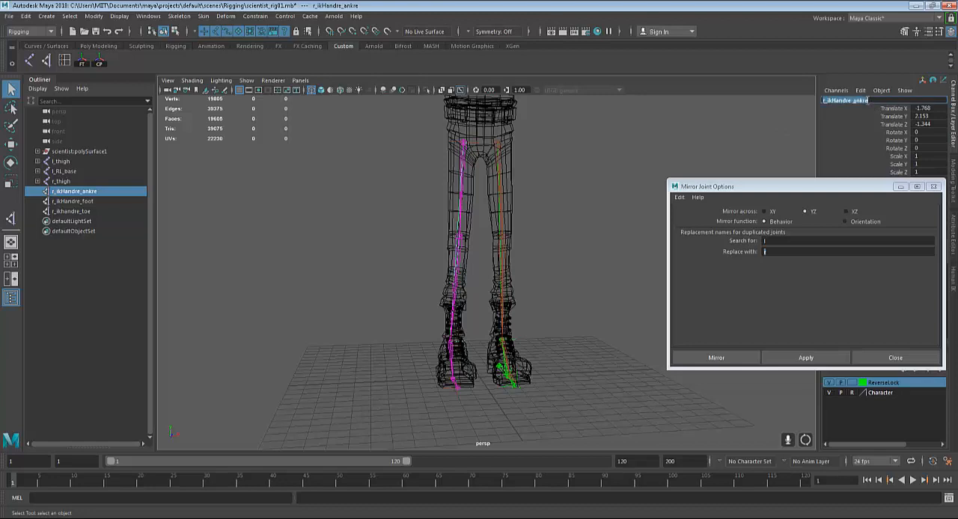
pyautogui.click(868, 101)
pyautogui.press('Return')
# Compare the name of the left ankle IK handle with that of the mirrored right ankle handle
pyautogui.scroll(5, 565, 281)
pyautogui.keyDown('alt'); pyautogui.moveTo(555, 411); pyautogui.dragTo(536, 323, button='middle'); pyautogui.keyUp('alt')
pyautogui.scroll(4, 536, 322)
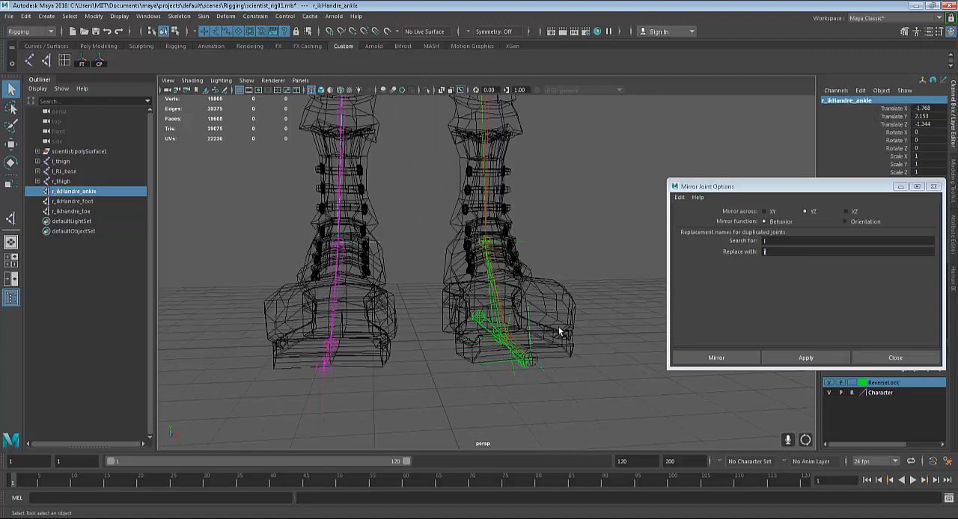
pyautogui.keyDown('alt'); pyautogui.moveTo(559, 332); pyautogui.dragTo(618, 241); pyautogui.keyUp('alt')
pyautogui.doubleClick(836, 101)
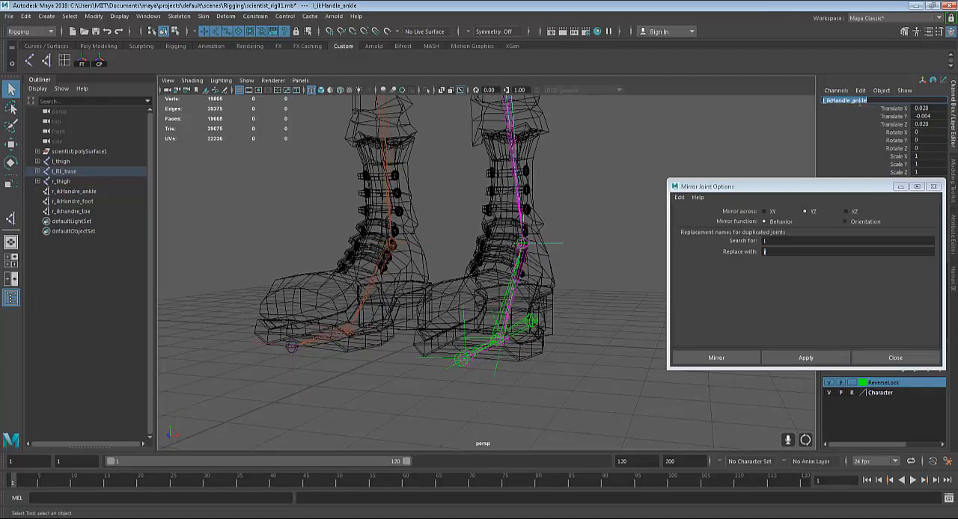
pyautogui.keyDown('alt'); pyautogui.moveTo(550, 292); pyautogui.dragTo(550, 370, button='middle'); pyautogui.keyUp('alt')
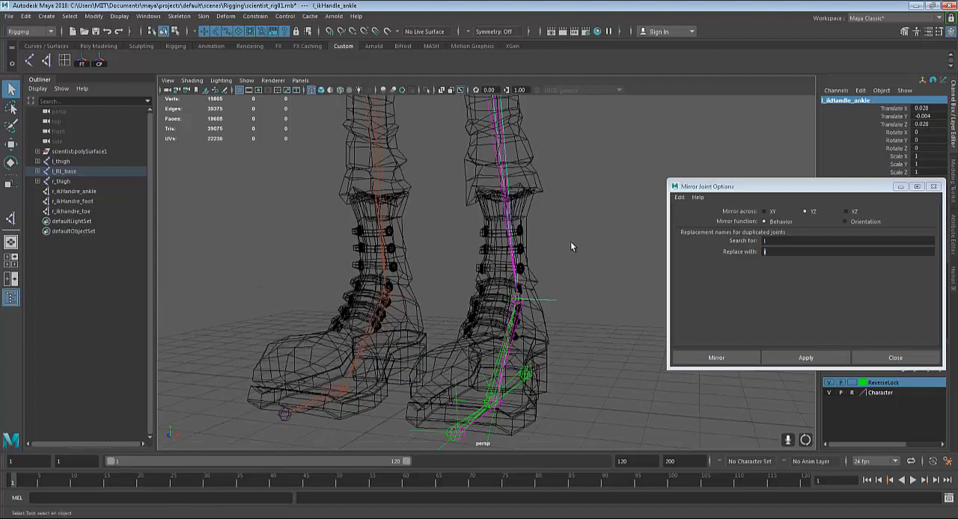
pyautogui.scroll(-4, 570, 242)
pyautogui.keyDown('alt'); pyautogui.moveTo(541, 258); pyautogui.dragTo(490, 328, button='middle'); pyautogui.keyUp('alt')
pyautogui.keyDown('alt'); pyautogui.moveTo(486, 328); pyautogui.dragTo(510, 327); pyautogui.keyUp('alt')
pyautogui.click(424, 367)
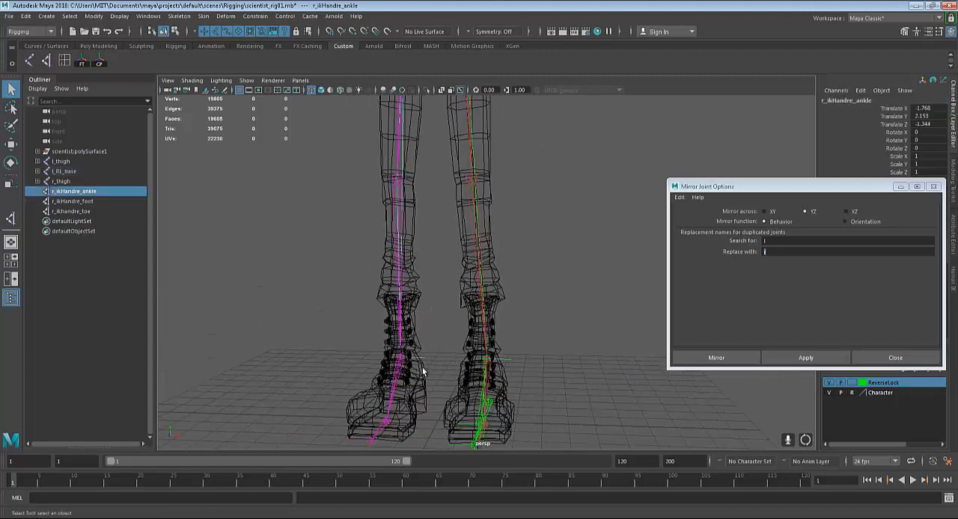
pyautogui.keyDown('alt'); pyautogui.moveTo(419, 374); pyautogui.dragTo(471, 320); pyautogui.keyUp('alt')
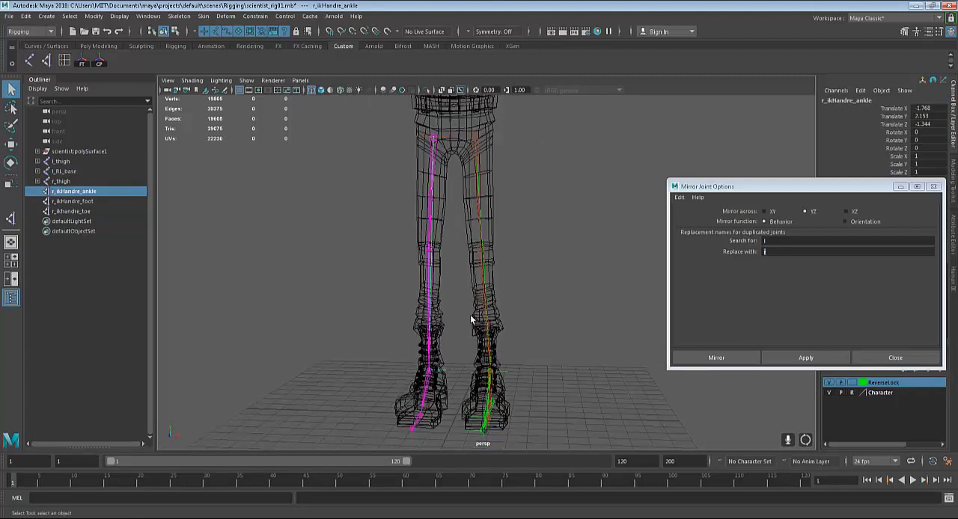
# Try l_ and r_ as the mirror search and replacement names, restore l and r, and close the mirror options
pyautogui.click(782, 240)
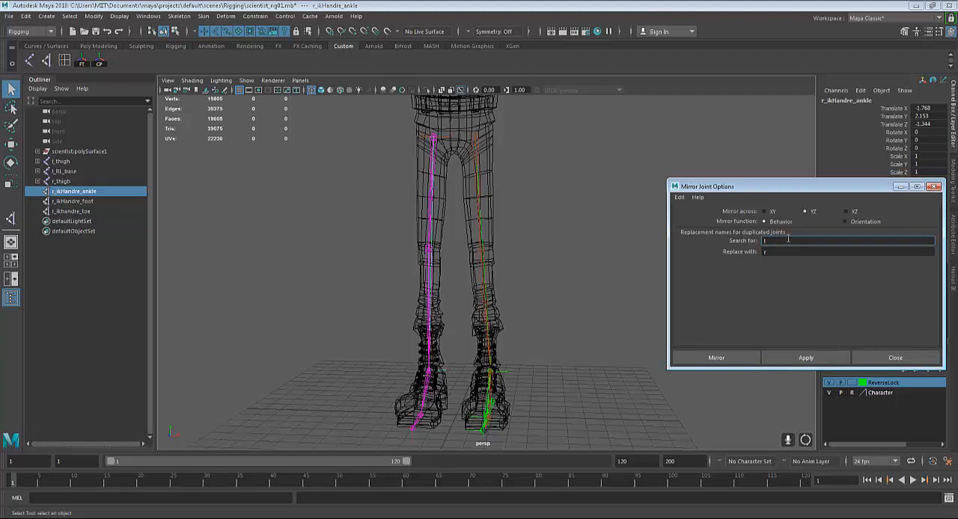
pyautogui.write('_')
pyautogui.click(798, 249)
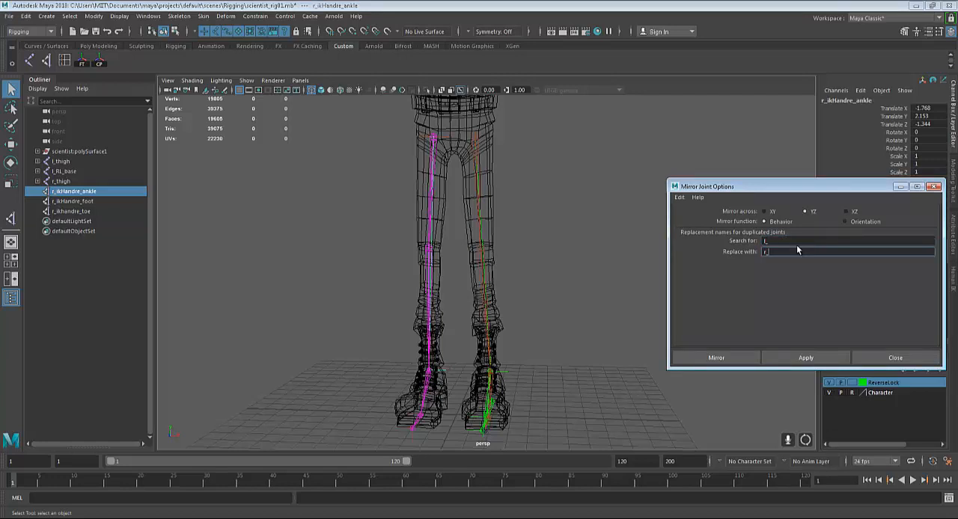
pyautogui.click(796, 243)
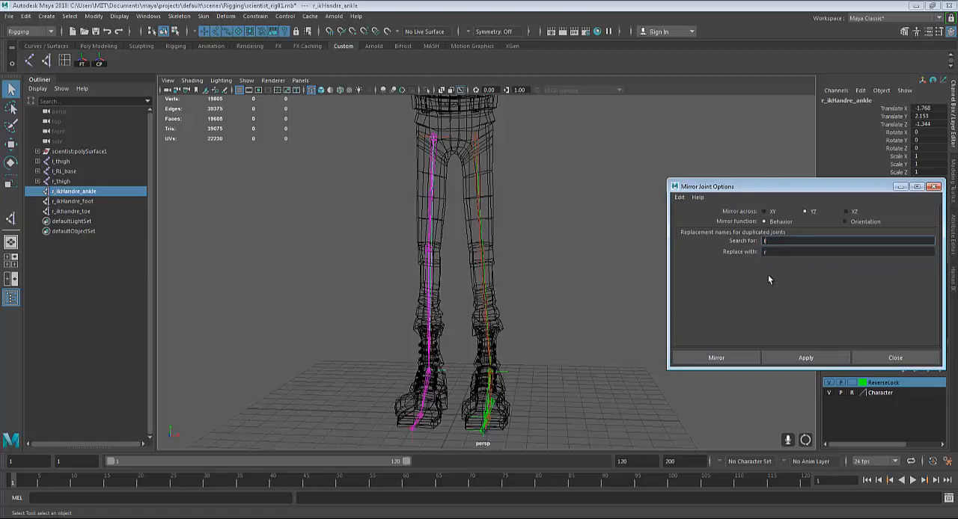
pyautogui.click(911, 357)
# Mirror the l_RL_base reverse foot chain across YZ with the Behavior function, replacing l with r in the names
pyautogui.keyDown('alt'); pyautogui.moveTo(536, 262); pyautogui.dragTo(545, 274, button='middle'); pyautogui.keyUp('alt')
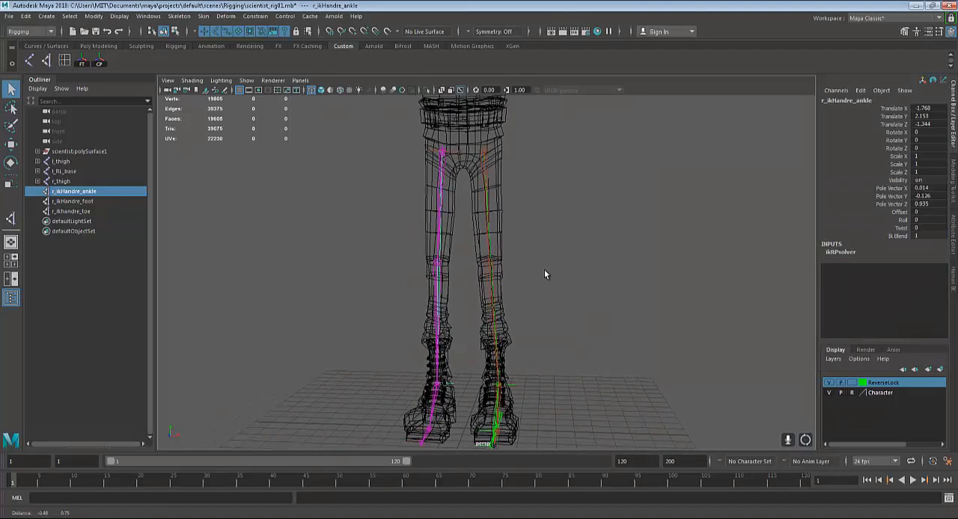
pyautogui.keyDown('alt'); pyautogui.moveTo(549, 309); pyautogui.dragTo(548, 275, button='middle'); pyautogui.keyUp('alt')
pyautogui.keyDown('alt'); pyautogui.moveTo(498, 384); pyautogui.dragTo(522, 397); pyautogui.keyUp('alt')
pyautogui.click(520, 379)
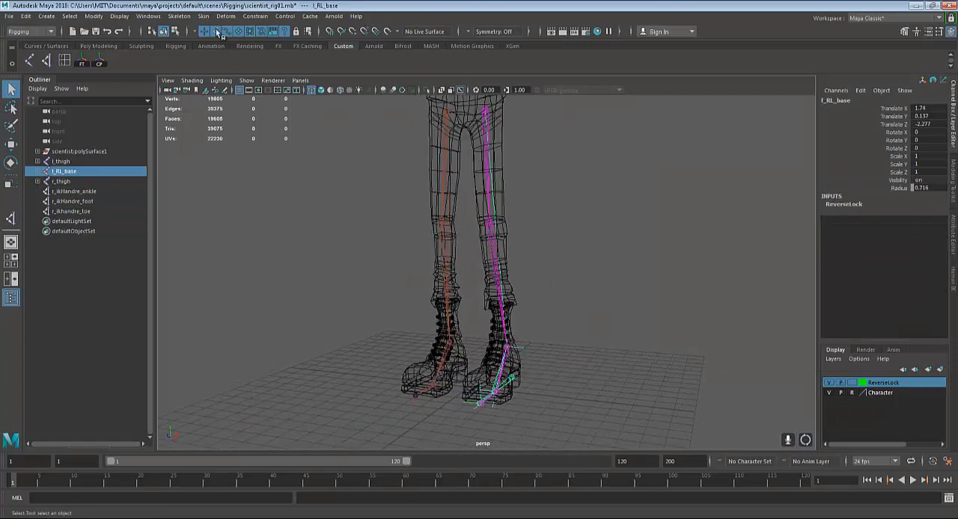
pyautogui.click(180, 16)
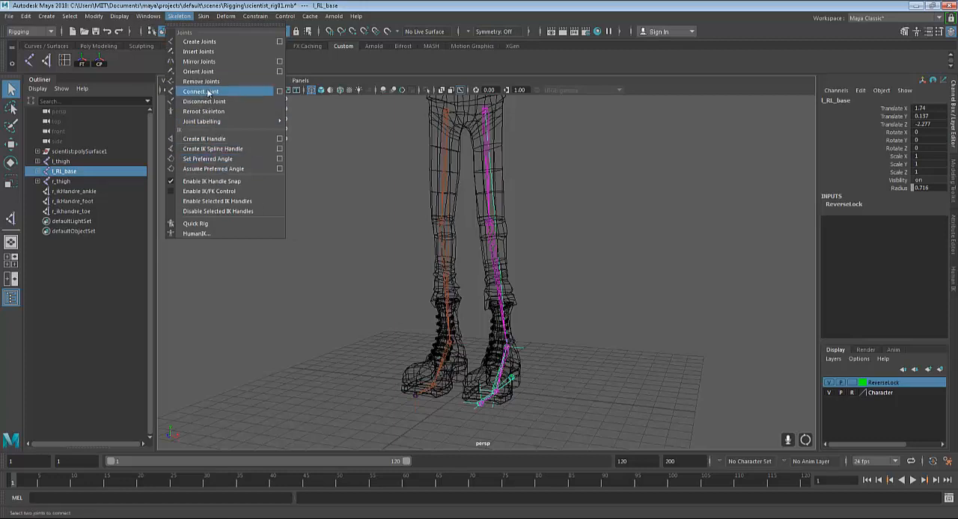
pyautogui.click(278, 61)
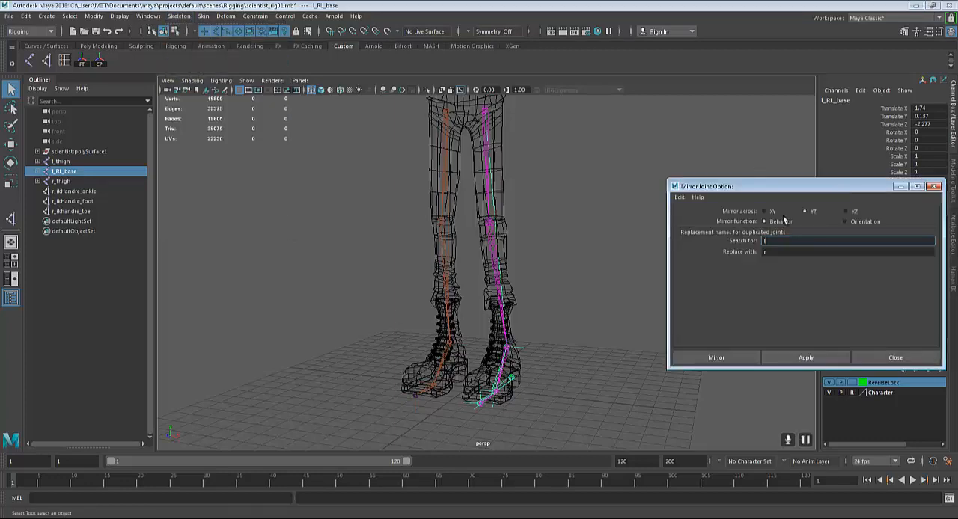
pyautogui.click(803, 355)
pyautogui.keyDown('alt'); pyautogui.moveTo(453, 211); pyautogui.dragTo(467, 190, button='middle'); pyautogui.keyUp('alt')
pyautogui.click(583, 315)
pyautogui.click(895, 353)
# Examine the mirrored right leg and its reverse foot chain from several angles with r_thigh selected
pyautogui.keyDown('alt'); pyautogui.moveTo(659, 230); pyautogui.dragTo(591, 288, button='right'); pyautogui.keyUp('alt')
pyautogui.keyDown('alt'); pyautogui.moveTo(591, 288); pyautogui.dragTo(601, 342, button='middle'); pyautogui.keyUp('alt')
pyautogui.keyDown('alt'); pyautogui.moveTo(600, 346); pyautogui.dragTo(490, 241); pyautogui.keyUp('alt')
pyautogui.click(479, 202)
pyautogui.keyDown('alt'); pyautogui.moveTo(517, 305); pyautogui.dragTo(561, 292, button='middle'); pyautogui.keyUp('alt')
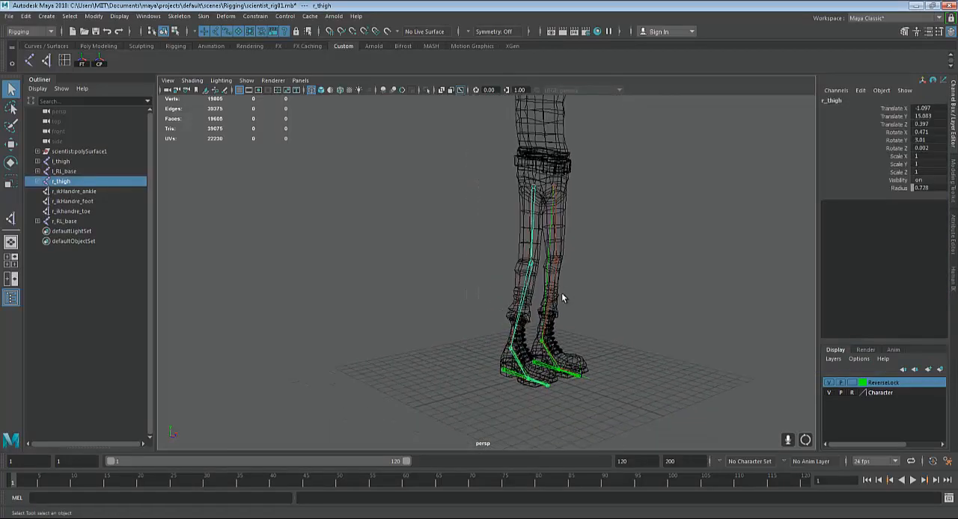
pyautogui.keyDown('alt'); pyautogui.moveTo(561, 292); pyautogui.dragTo(587, 342, button='right'); pyautogui.keyUp('alt')
pyautogui.keyDown('alt'); pyautogui.moveTo(587, 342); pyautogui.dragTo(562, 184, button='middle'); pyautogui.keyUp('alt')
pyautogui.keyDown('alt'); pyautogui.moveTo(563, 184); pyautogui.dragTo(547, 350, button='right'); pyautogui.keyUp('alt')
pyautogui.keyDown('alt'); pyautogui.moveTo(526, 334); pyautogui.dragTo(507, 261, button='middle'); pyautogui.keyUp('alt')
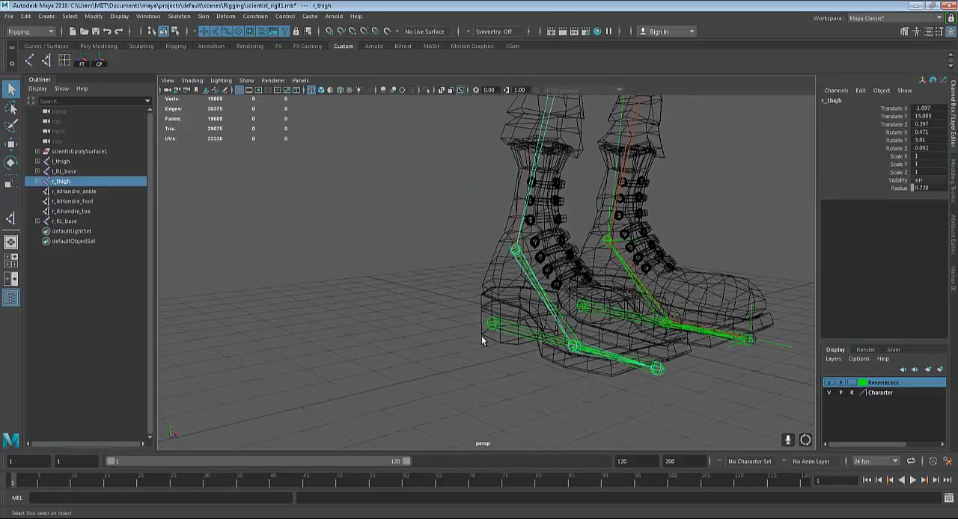
# Select the mirrored right foot and toe IK handles in turn to check their names
pyautogui.click(530, 382)
pyautogui.click(552, 365)
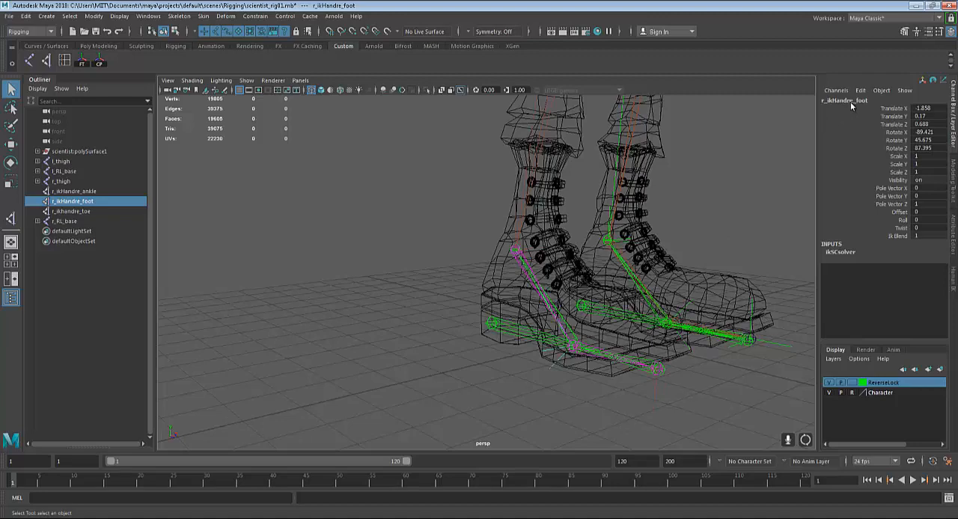
pyautogui.keyDown('alt'); pyautogui.moveTo(678, 282); pyautogui.dragTo(603, 384); pyautogui.keyUp('alt')
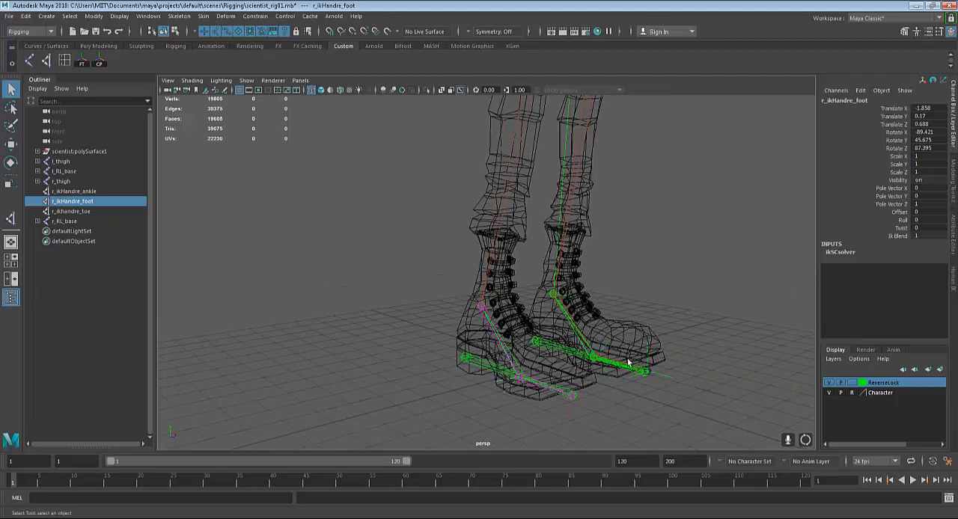
pyautogui.click(570, 424)
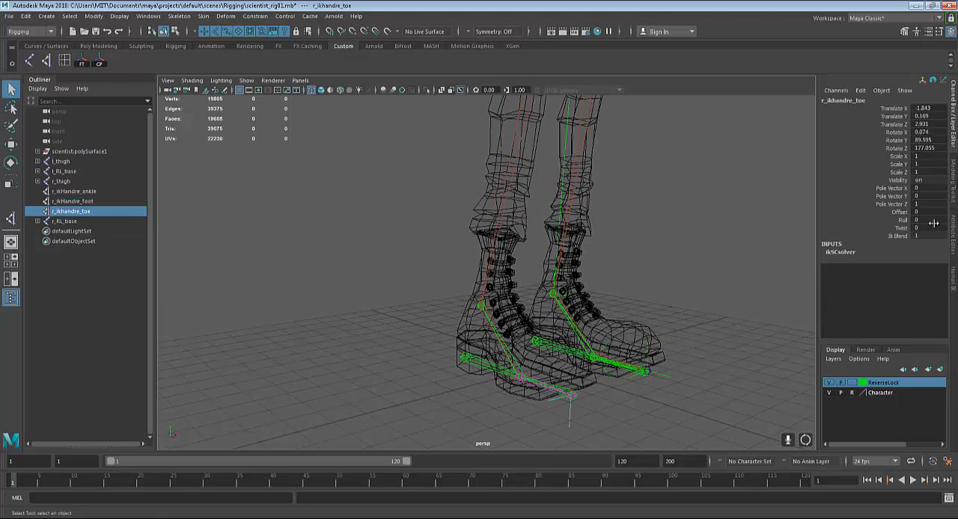
# Undo the reverse foot mirror, the ankle IK handle rename and the leg joint mirror
pyautogui.hotkey('ctrl', 'z')
pyautogui.hotkey('ctrl', 'z')
pyautogui.hotkey('ctrl', 'z')
pyautogui.hotkey('ctrl', 'z')
pyautogui.hotkey('ctrl', 'z')
pyautogui.hotkey('ctrl', 'z')
pyautogui.hotkey('ctrl', 'z')
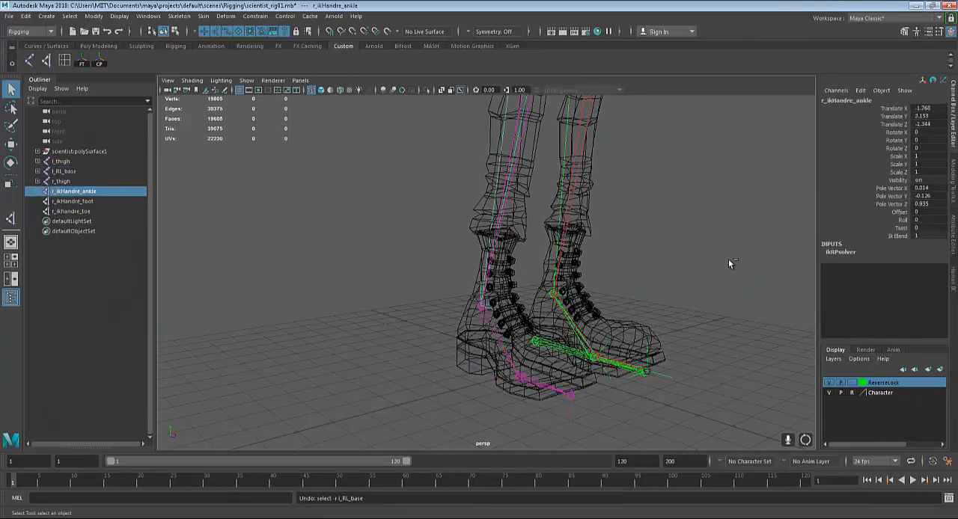
pyautogui.hotkey('ctrl', 'z')
pyautogui.hotkey('ctrl', 'z')
pyautogui.hotkey('ctrl', 'z')
pyautogui.hotkey('ctrl', 'z')
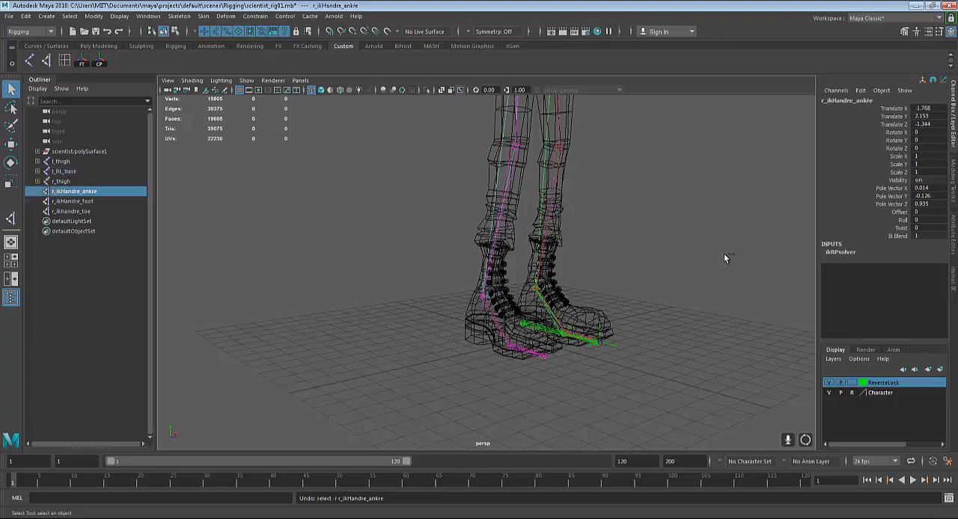
pyautogui.hotkey('ctrl', 'z')
pyautogui.hotkey('ctrl', 'z')
pyautogui.hotkey('ctrl', 'z')
pyautogui.hotkey('ctrl', 'z')
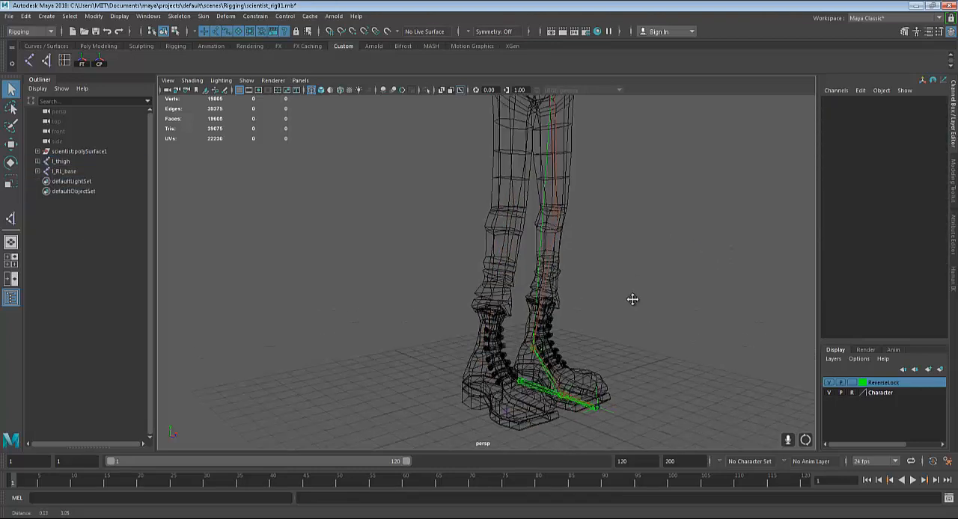
# Mirror the l_thigh leg chain across YZ with the Behavior function, replacing l_ with r_ in the names
pyautogui.click(541, 174)
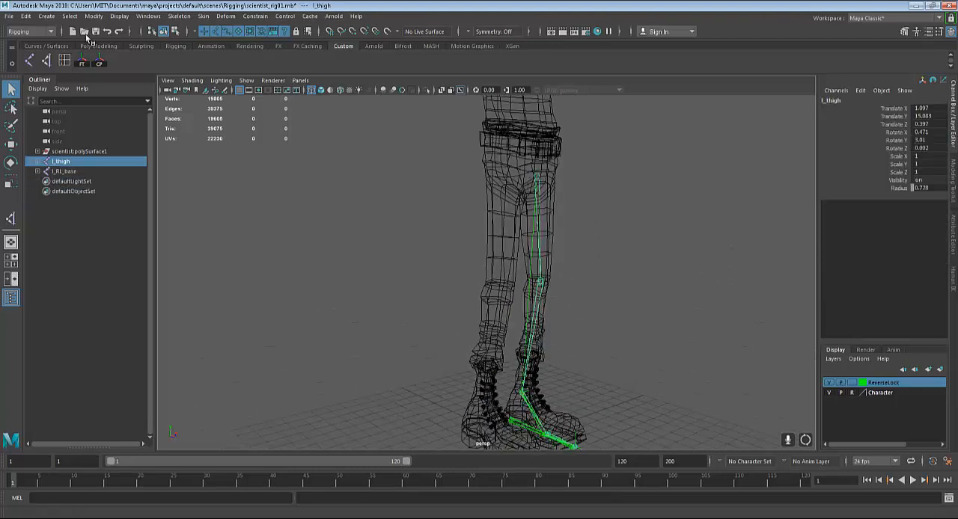
pyautogui.click(179, 16)
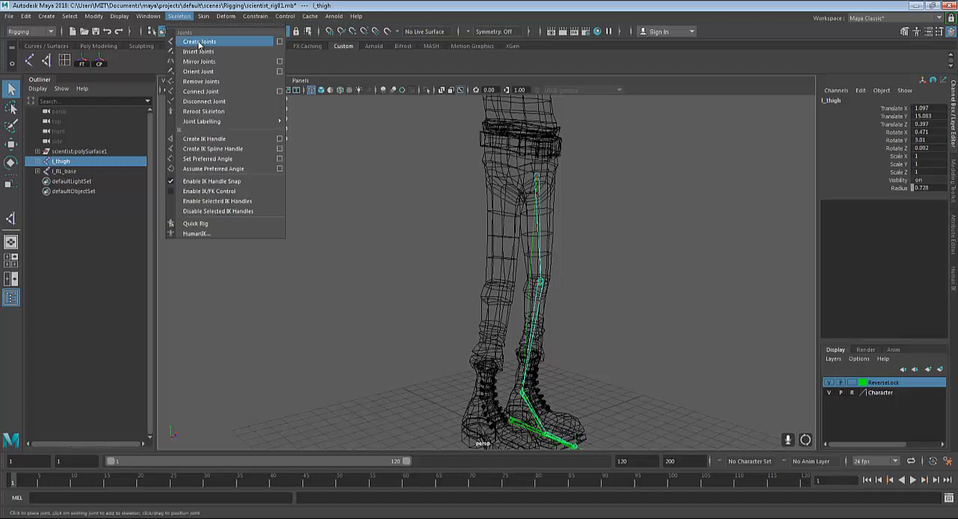
pyautogui.click(279, 62)
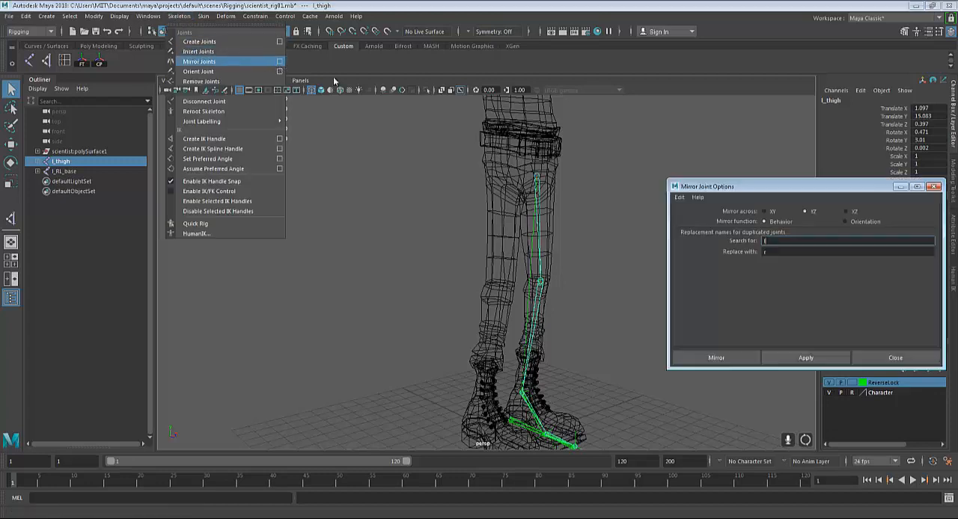
pyautogui.click(789, 253)
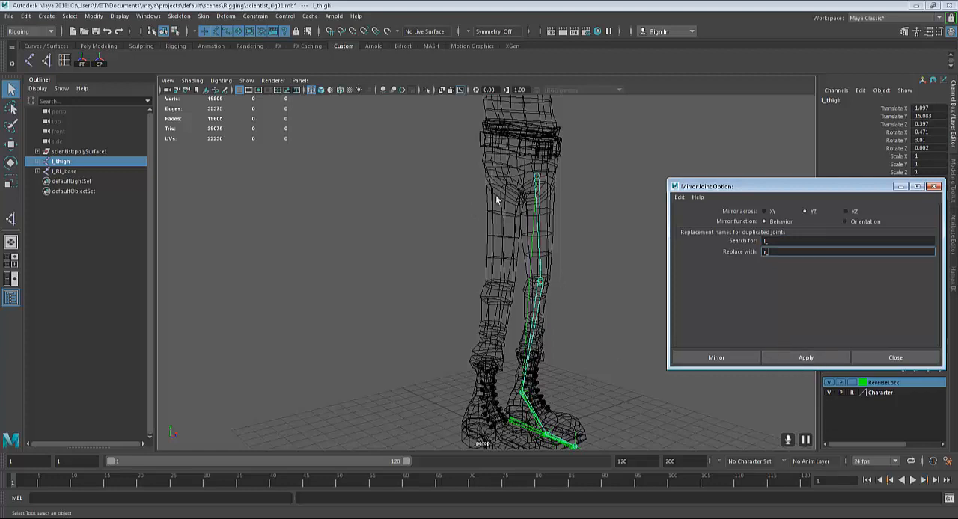
pyautogui.click(794, 358)
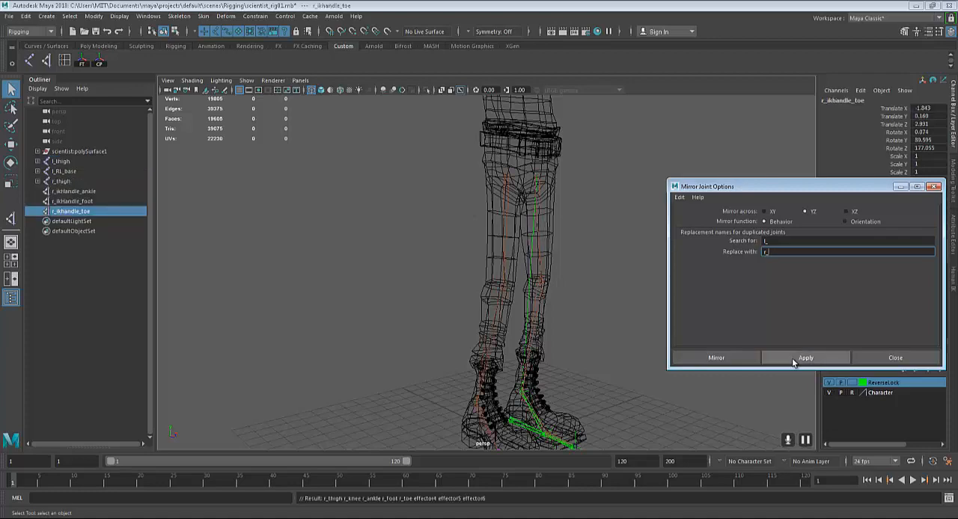
# Check the names of the mirrored right leg's thigh and ankle joints and of its IK handles
pyautogui.click(506, 182)
pyautogui.keyDown('alt'); pyautogui.moveTo(515, 340); pyautogui.dragTo(504, 257, button='middle'); pyautogui.keyUp('alt')
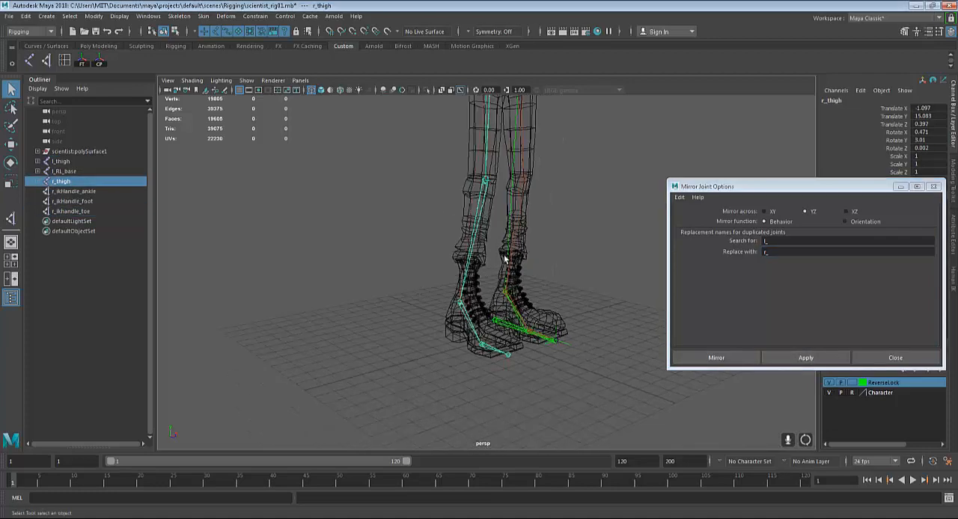
pyautogui.keyDown('alt'); pyautogui.moveTo(504, 257); pyautogui.dragTo(483, 378, button='right'); pyautogui.keyUp('alt')
pyautogui.keyDown('alt'); pyautogui.moveTo(512, 440); pyautogui.dragTo(514, 408, button='middle'); pyautogui.keyUp('alt')
pyautogui.click(538, 392)
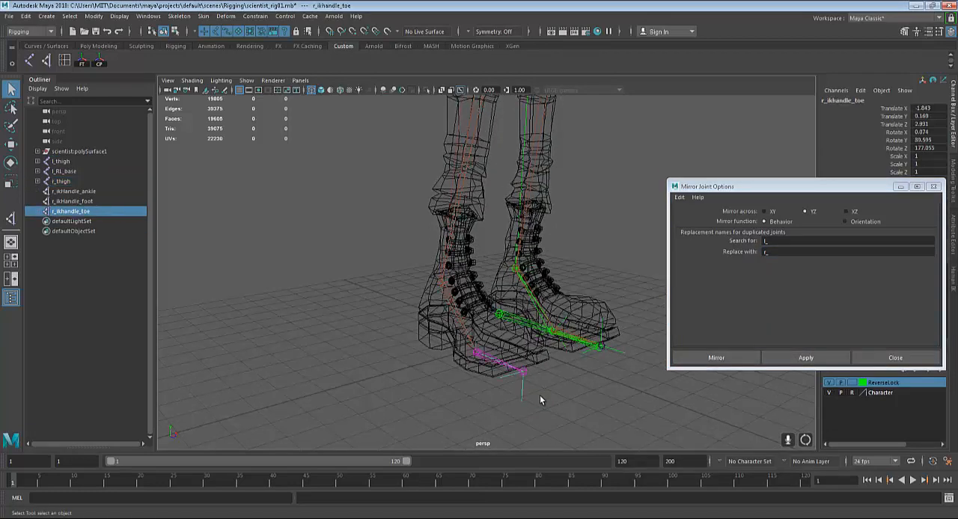
pyautogui.click(452, 363)
pyautogui.click(454, 291)
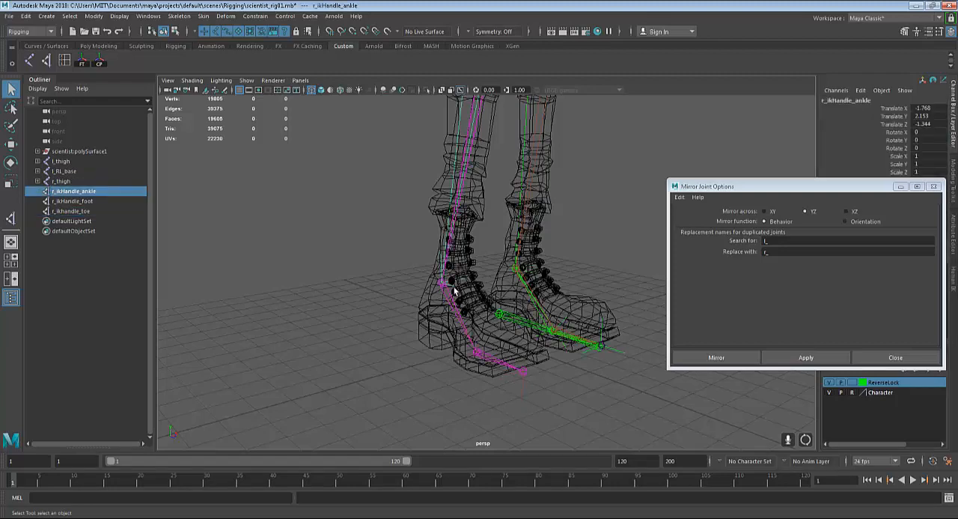
pyautogui.scroll(4, 524, 352)
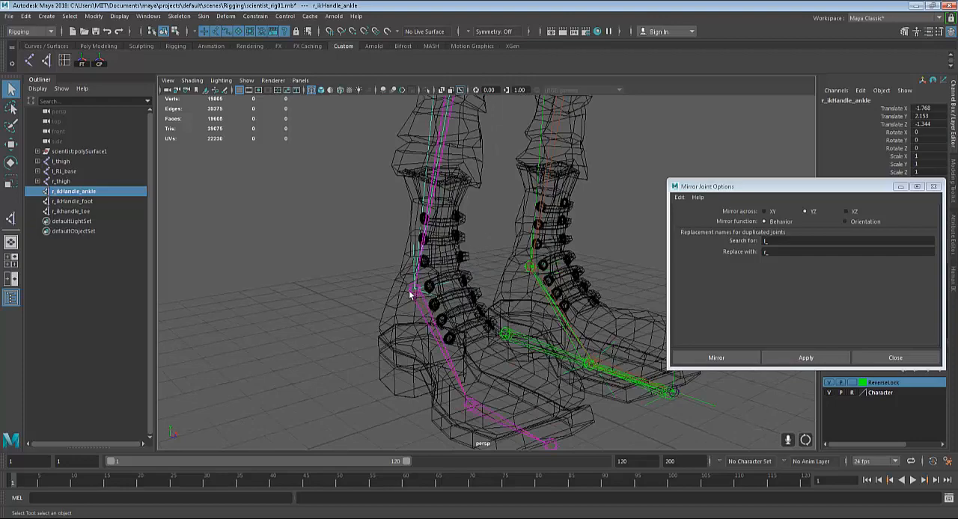
pyautogui.click(414, 289)
pyautogui.scroll(-3, 376, 246)
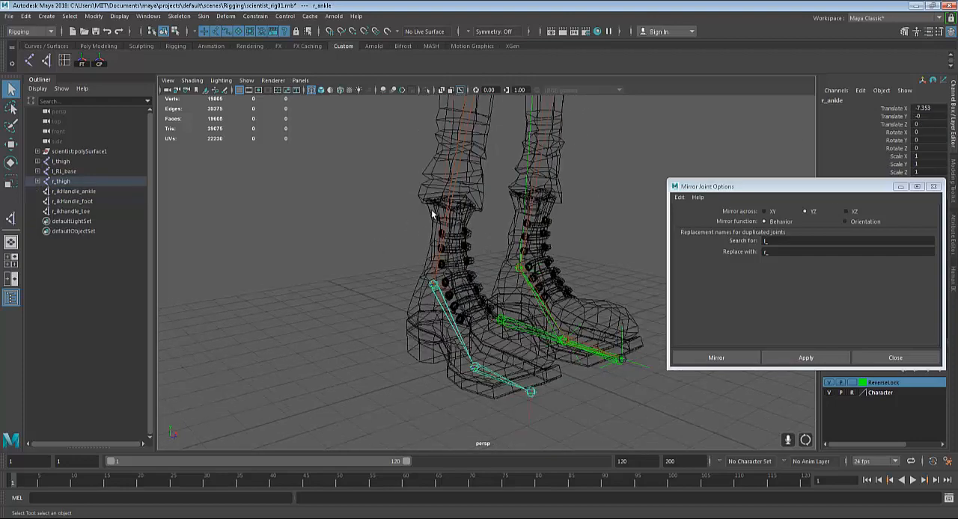
pyautogui.keyDown('alt'); pyautogui.moveTo(511, 218); pyautogui.dragTo(479, 363, button='middle'); pyautogui.keyUp('alt')
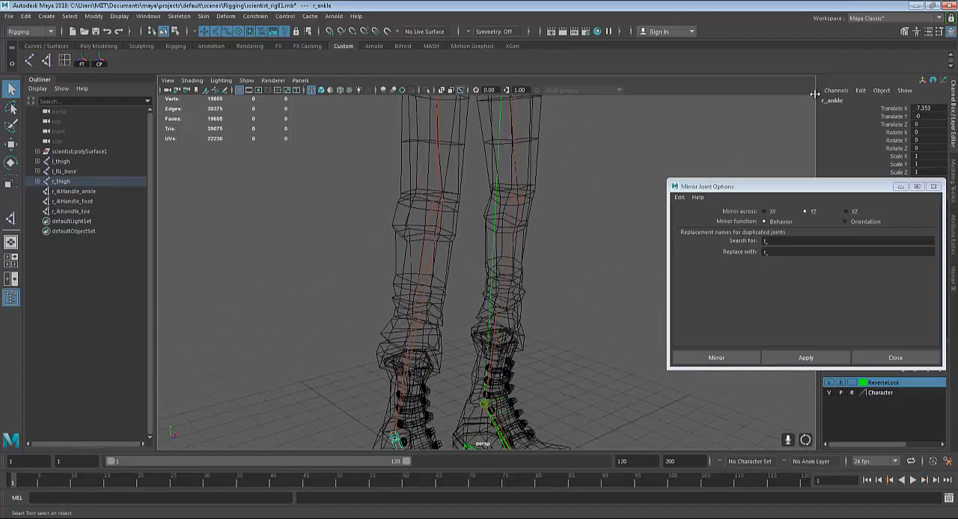
pyautogui.scroll(-4, 567, 231)
pyautogui.keyDown('alt'); pyautogui.moveTo(552, 228); pyautogui.dragTo(551, 245, button='middle'); pyautogui.keyUp('alt')
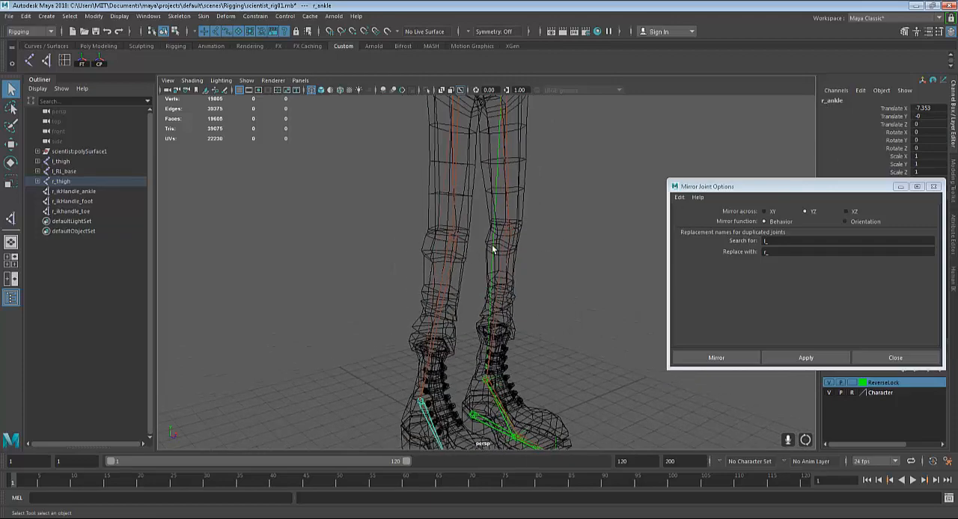
pyautogui.keyDown('alt'); pyautogui.moveTo(492, 249); pyautogui.dragTo(525, 288, button='middle'); pyautogui.keyUp('alt')
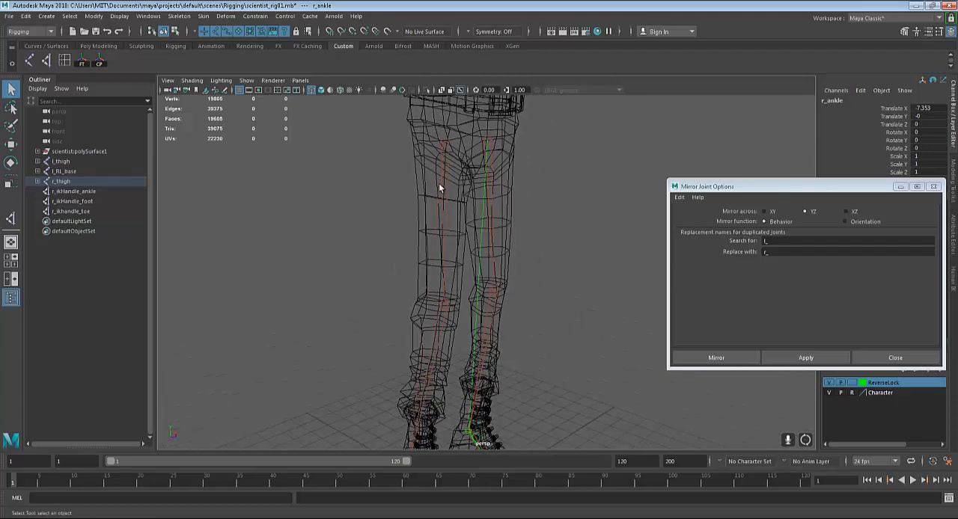
pyautogui.click(445, 145)
# Mirror the l_RL_base reverse foot chain across YZ with the Behavior function, replacing l_ with r_ in the names
pyautogui.keyDown('alt'); pyautogui.moveTo(449, 381); pyautogui.dragTo(425, 265, button='middle'); pyautogui.keyUp('alt')
pyautogui.click(429, 353)
pyautogui.scroll(2, 474, 380)
pyautogui.keyDown('alt'); pyautogui.moveTo(475, 380); pyautogui.dragTo(469, 355, button='middle'); pyautogui.keyUp('alt')
pyautogui.keyDown('alt'); pyautogui.moveTo(469, 354); pyautogui.dragTo(453, 357); pyautogui.keyUp('alt')
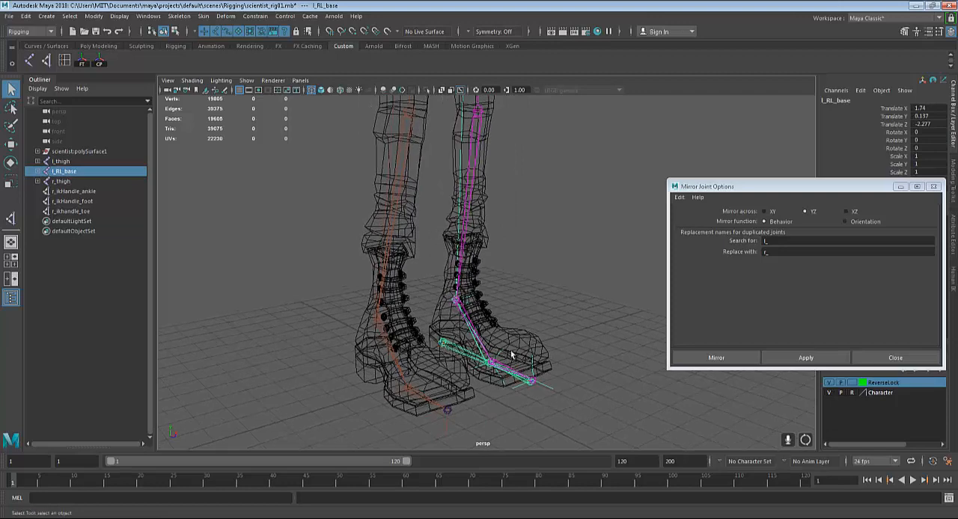
pyautogui.click(802, 358)
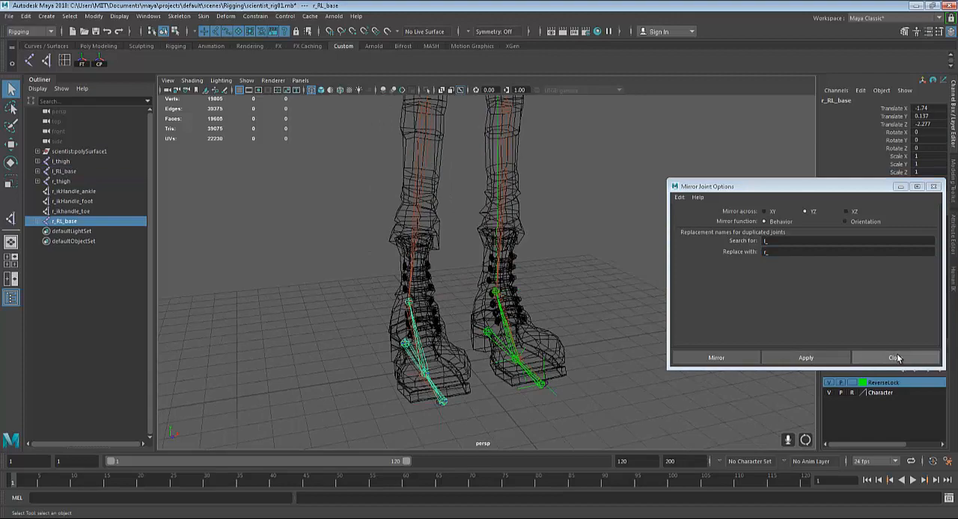
pyautogui.click(898, 359)
# Try lowering the r_thigh joint to test the right leg, and undo the move
pyautogui.scroll(-1, 606, 365)
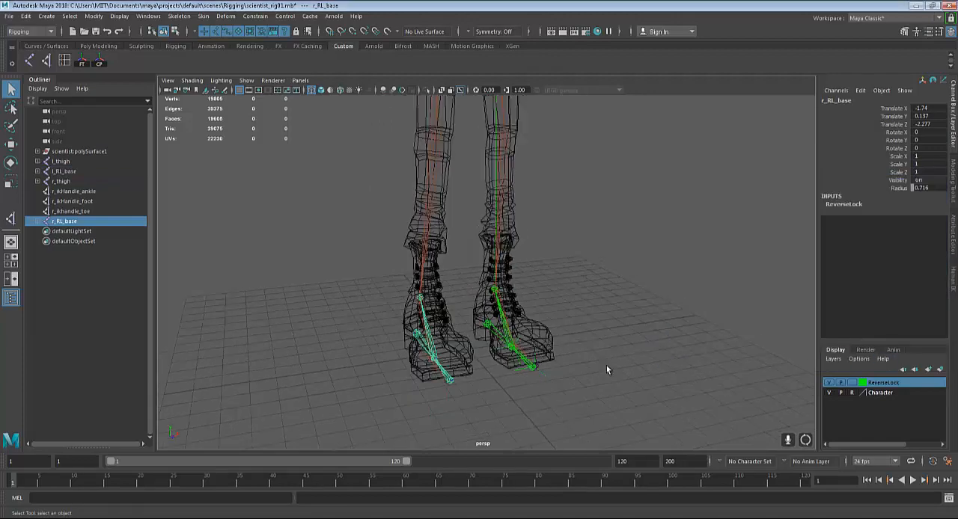
pyautogui.keyDown('alt'); pyautogui.moveTo(542, 355); pyautogui.dragTo(545, 391, button='middle'); pyautogui.keyUp('alt')
pyautogui.scroll(-3, 522, 282)
pyautogui.keyDown('alt'); pyautogui.moveTo(521, 312); pyautogui.dragTo(560, 216, button='middle'); pyautogui.keyUp('alt')
pyautogui.scroll(3, 533, 318)
pyautogui.scroll(-2, 545, 261)
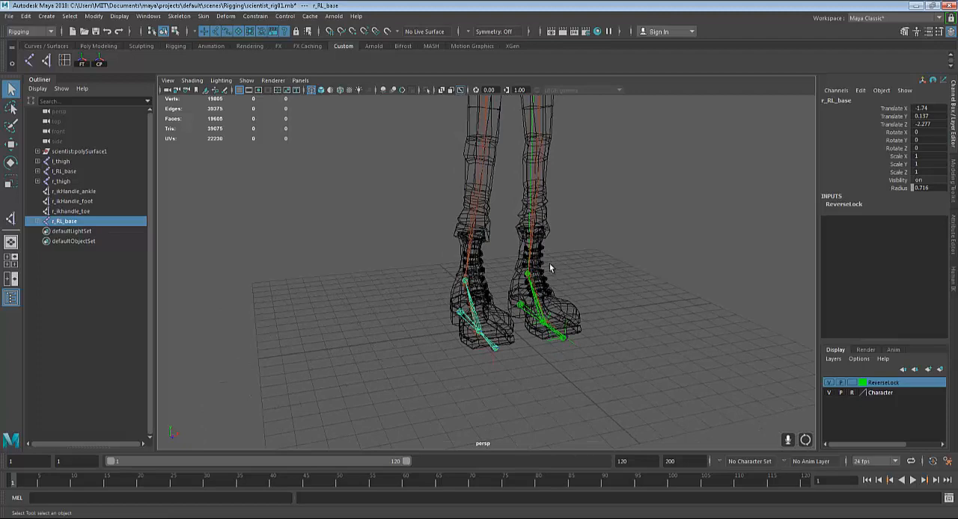
pyautogui.press('w')
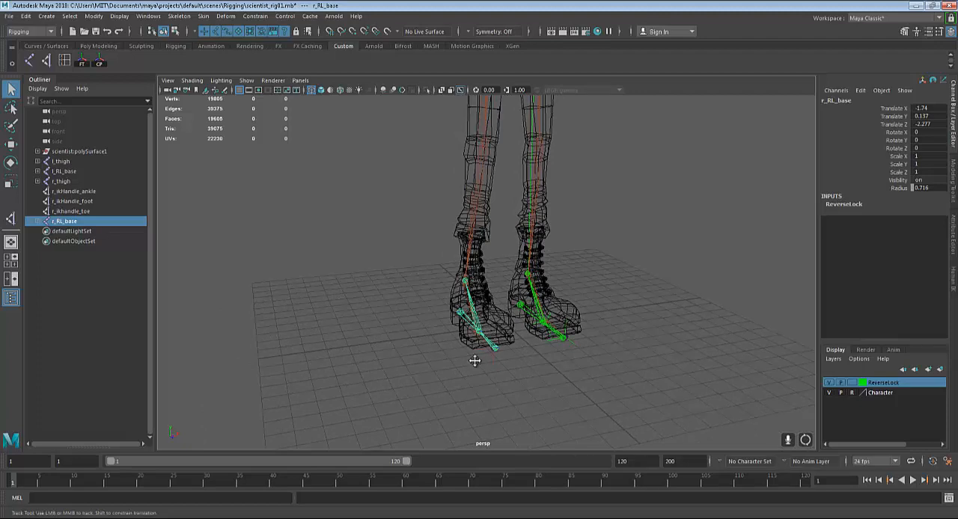
pyautogui.keyDown('alt'); pyautogui.moveTo(474, 360); pyautogui.dragTo(487, 450, button='middle'); pyautogui.keyUp('alt')
pyautogui.click(553, 109)
pyautogui.scroll(-3, 552, 119)
pyautogui.press('w')
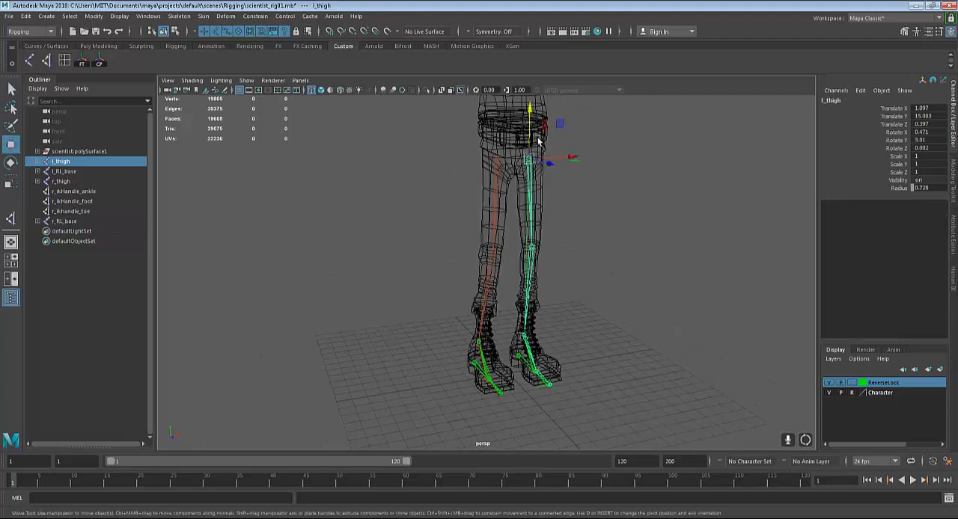
pyautogui.click(495, 160)
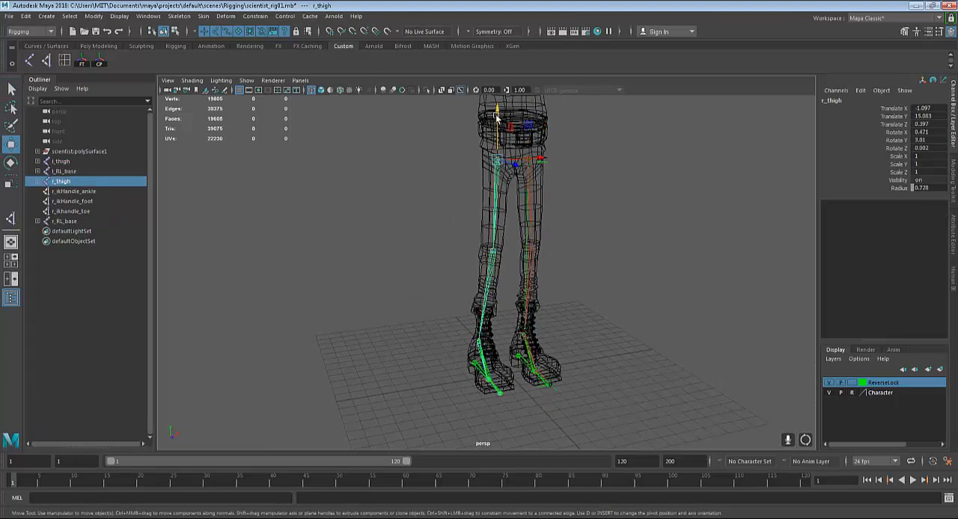
pyautogui.moveTo(496, 118); pyautogui.dragTo(490, 156)
pyautogui.hotkey('ctrl', 'z')
# Parent r_ikHandle_ankle under the r_RL_ankle joint of the right reverse foot chain
pyautogui.scroll(2, 564, 326)
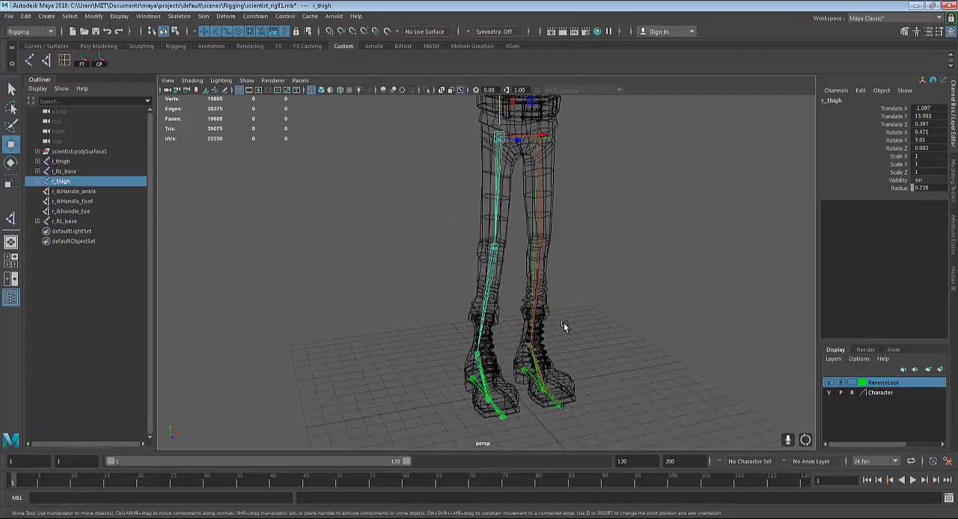
pyautogui.keyDown('alt'); pyautogui.moveTo(564, 327); pyautogui.dragTo(553, 226, button='middle'); pyautogui.keyUp('alt')
pyautogui.scroll(7, 547, 247)
pyautogui.keyDown('alt'); pyautogui.moveTo(546, 278); pyautogui.dragTo(635, 321, button='middle'); pyautogui.keyUp('alt')
pyautogui.moveTo(542, 329)
pyautogui.keyDown('alt'); pyautogui.mouseDown()
pyautogui.moveTo(550, 330)
pyautogui.moveTo(535, 323)
pyautogui.mouseUp(); pyautogui.keyUp('alt')
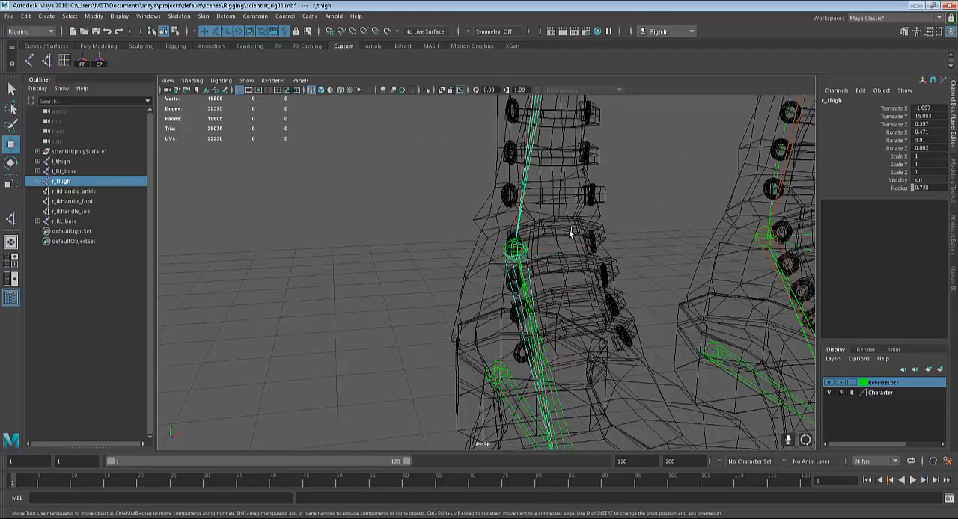
pyautogui.moveTo(490, 232); pyautogui.dragTo(568, 268)
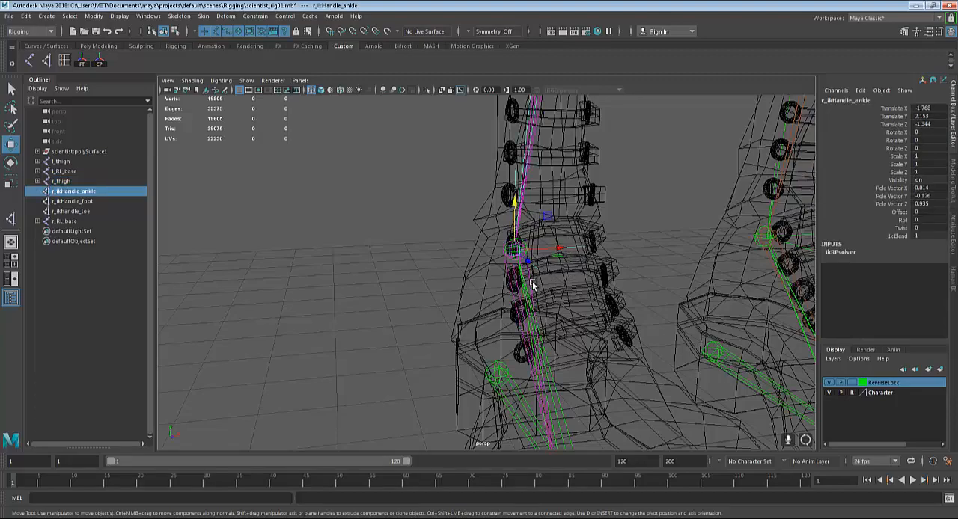
pyautogui.scroll(5, 534, 285)
pyautogui.scroll(6, 532, 284)
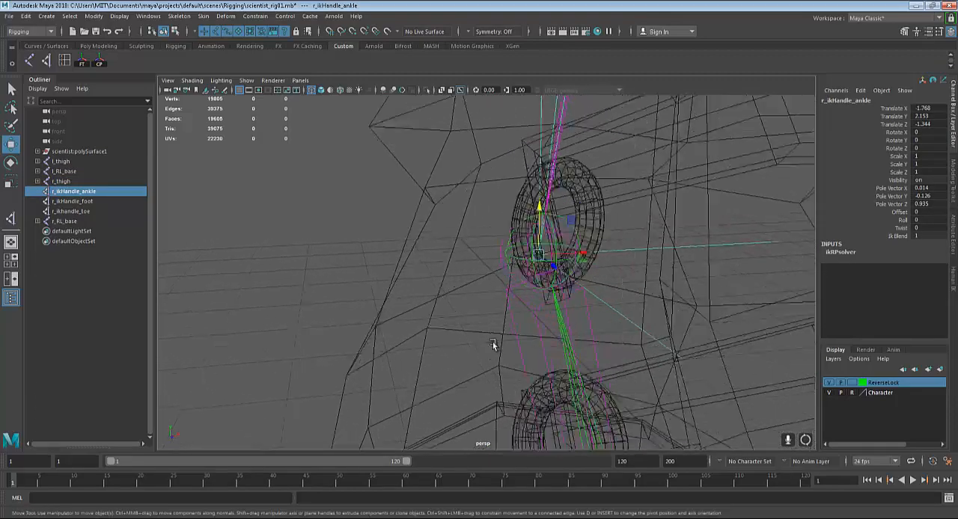
pyautogui.press('q')
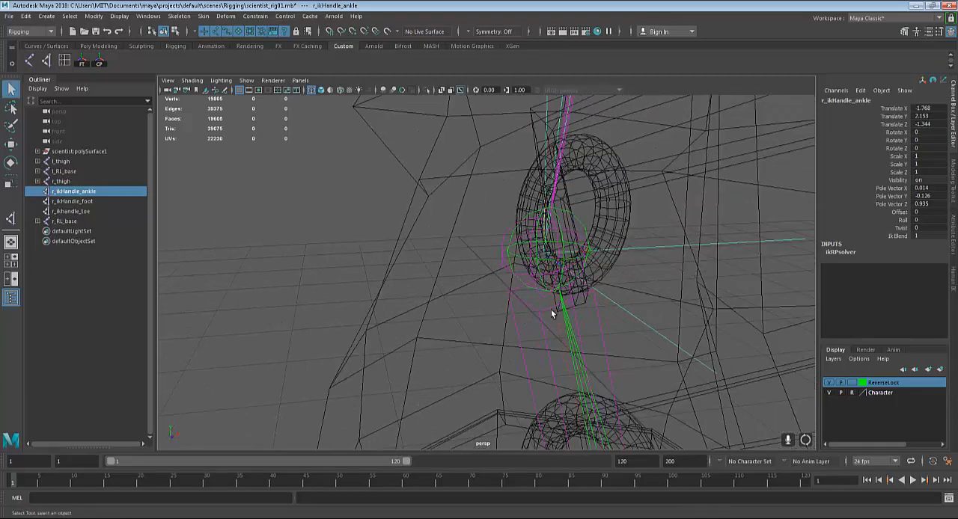
pyautogui.click(579, 219)
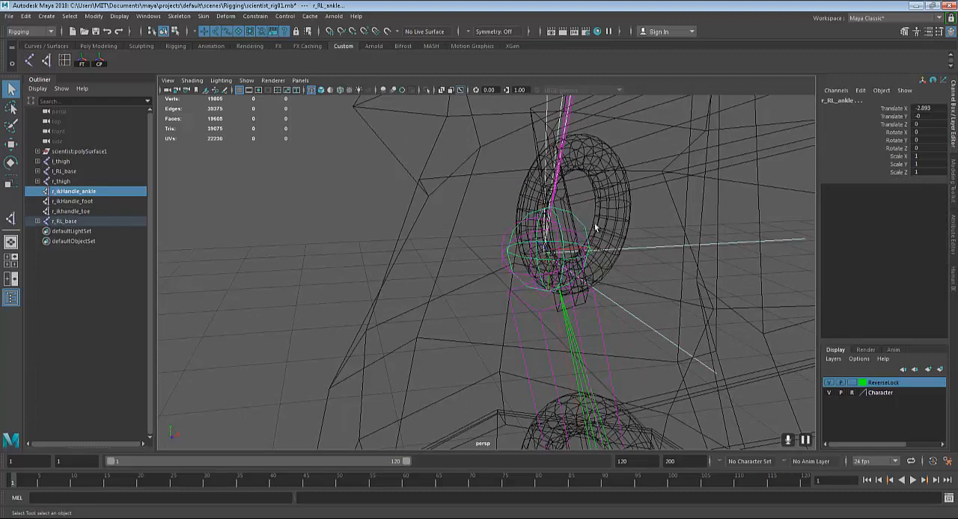
pyautogui.press('p')
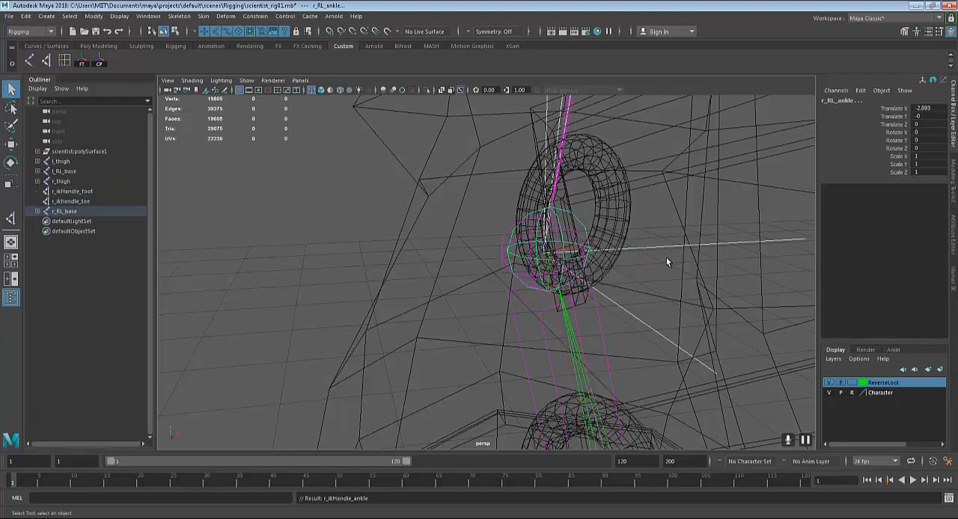
# Parent r_ikHandle_foot under the r_RL_foot joint at the ball of the right foot
pyautogui.scroll(-9, 658, 263)
pyautogui.keyDown('alt'); pyautogui.moveTo(564, 312); pyautogui.dragTo(545, 100, button='middle'); pyautogui.keyUp('alt')
pyautogui.keyDown('alt'); pyautogui.moveTo(576, 355); pyautogui.dragTo(551, 179, button='middle'); pyautogui.keyUp('alt')
pyautogui.click(492, 293)
pyautogui.scroll(2, 501, 319)
pyautogui.scroll(2, 501, 319)
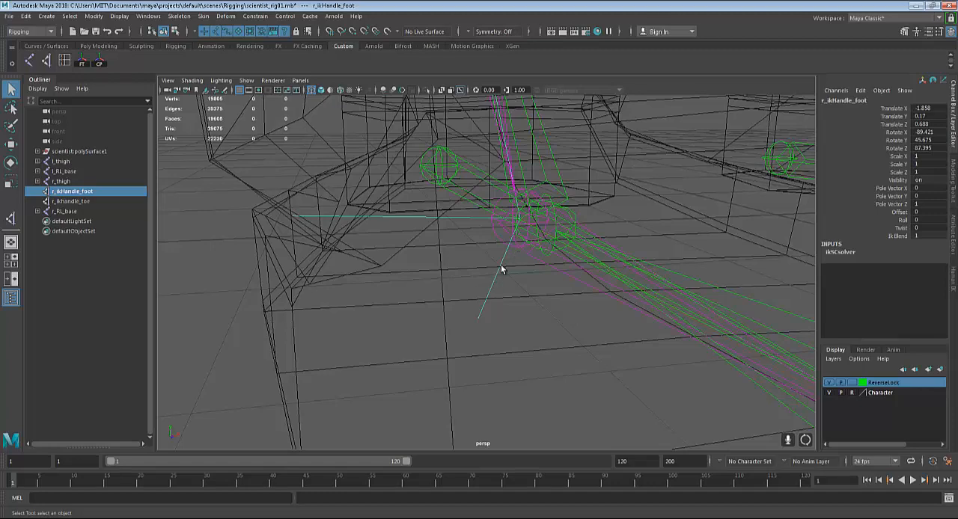
pyautogui.click(567, 213)
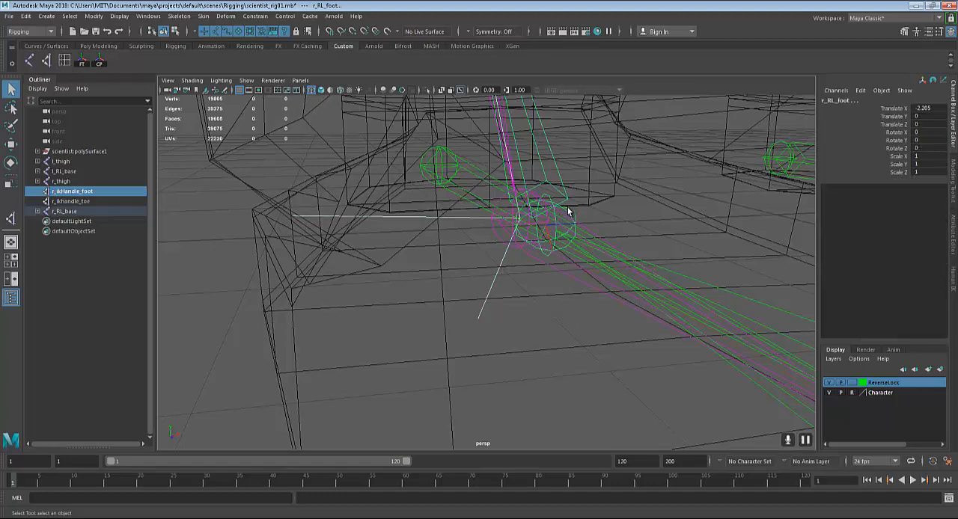
pyautogui.press('p')
# Parent r_ikhandle_toe under the r_RL_toe joint at the tip of the right foot
pyautogui.scroll(-4, 558, 233)
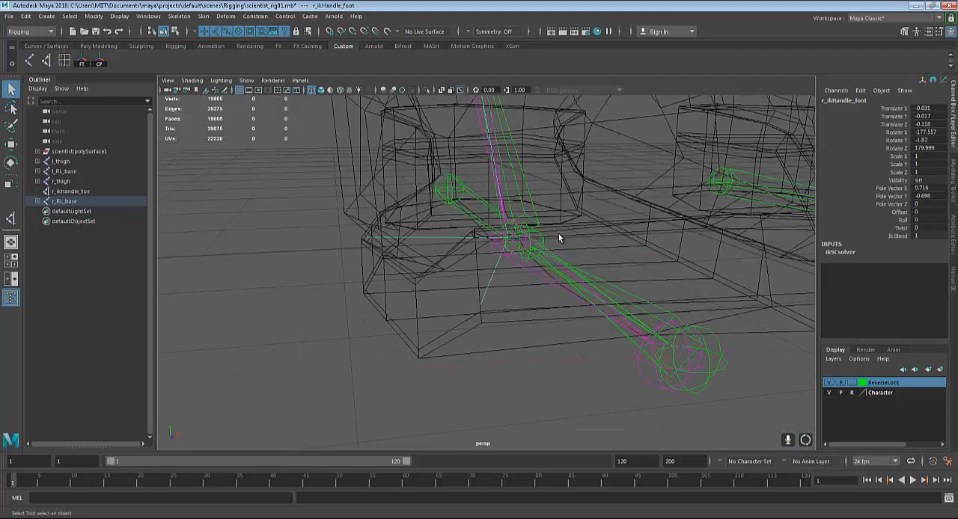
pyautogui.keyDown('alt'); pyautogui.moveTo(554, 268); pyautogui.dragTo(591, 344); pyautogui.keyUp('alt')
pyautogui.moveTo(625, 395); pyautogui.dragTo(666, 429)
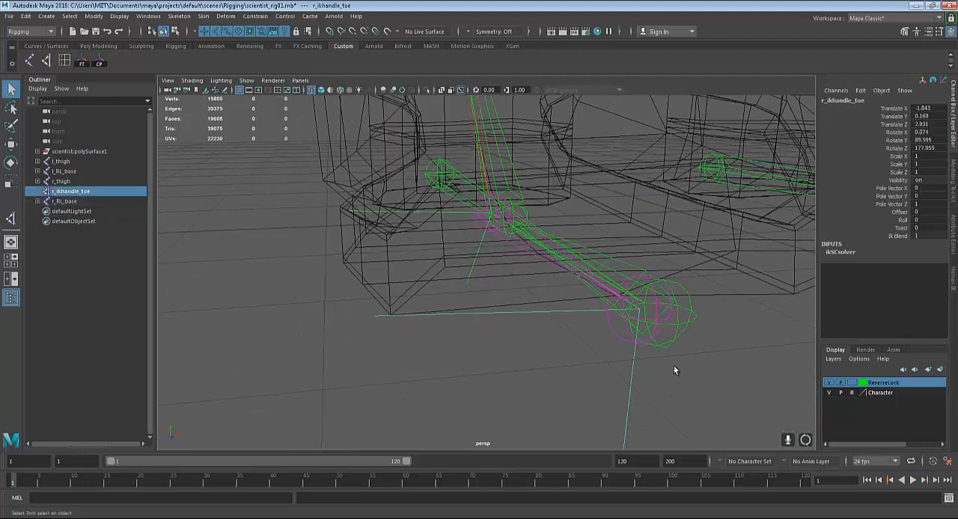
pyautogui.click(679, 326)
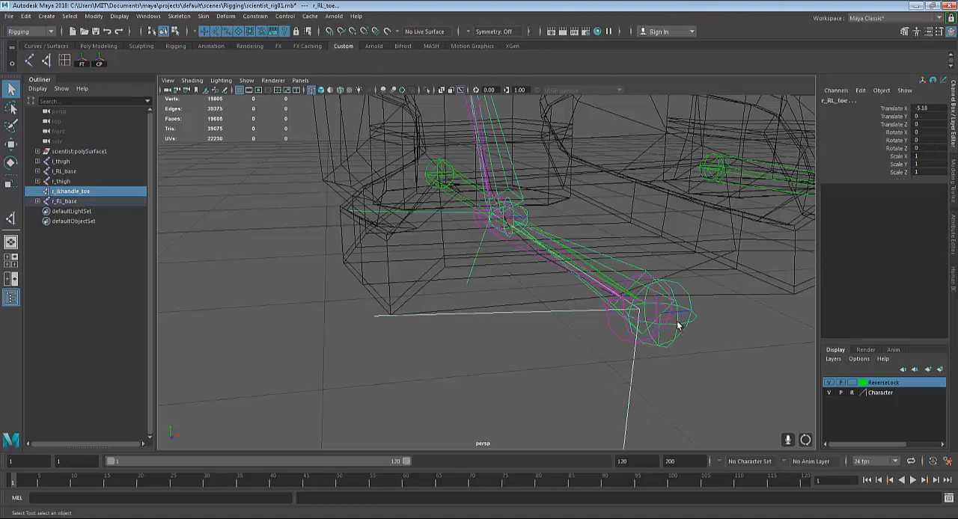
pyautogui.press('p')
# Test the right leg's IK by lowering the r_thigh joint, and undo the move
pyautogui.keyDown('alt'); pyautogui.moveTo(650, 342); pyautogui.dragTo(527, 342, button='right'); pyautogui.keyUp('alt')
pyautogui.keyDown('alt'); pyautogui.moveTo(560, 267); pyautogui.dragTo(561, 393, button='middle'); pyautogui.keyUp('alt')
pyautogui.keyDown('alt'); pyautogui.moveTo(561, 393); pyautogui.dragTo(557, 246, button='right'); pyautogui.keyUp('alt')
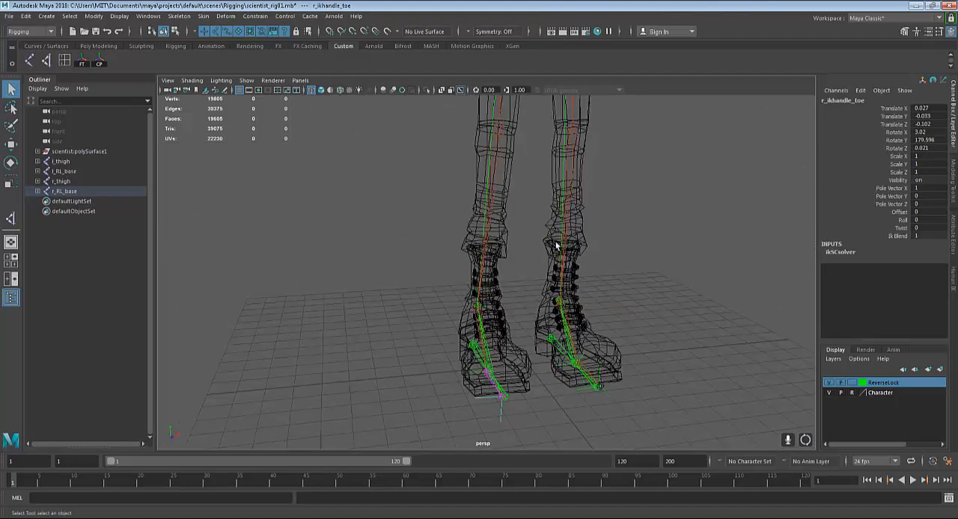
pyautogui.keyDown('alt'); pyautogui.moveTo(555, 242); pyautogui.dragTo(552, 310, button='middle'); pyautogui.keyUp('alt')
pyautogui.keyDown('alt'); pyautogui.moveTo(552, 311); pyautogui.dragTo(501, 174, button='right'); pyautogui.keyUp('alt')
pyautogui.keyDown('alt'); pyautogui.moveTo(500, 175); pyautogui.dragTo(495, 184, button='middle'); pyautogui.keyUp('alt')
pyautogui.click(493, 162)
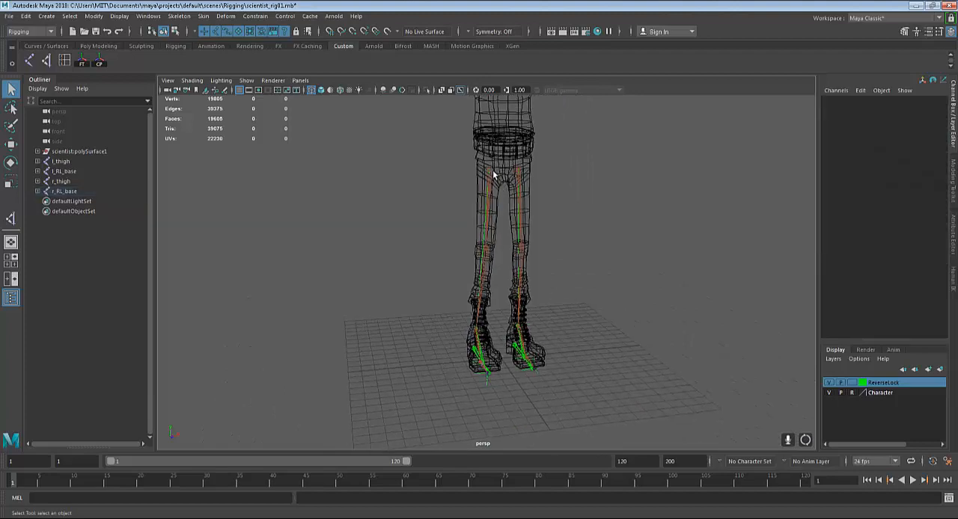
pyautogui.click(493, 174)
pyautogui.press('w')
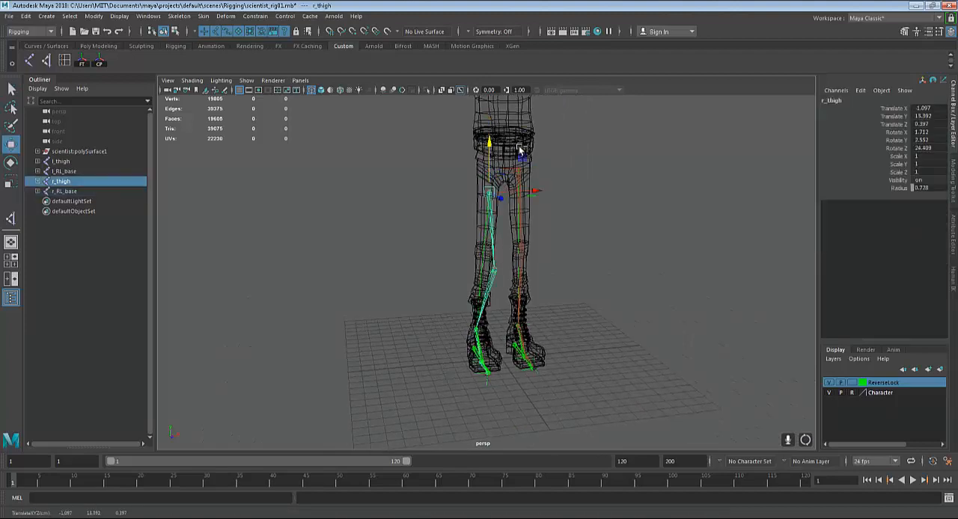
pyautogui.hotkey('ctrl', 'z')
pyautogui.keyDown('alt'); pyautogui.moveTo(670, 272); pyautogui.dragTo(625, 276); pyautogui.keyUp('alt')
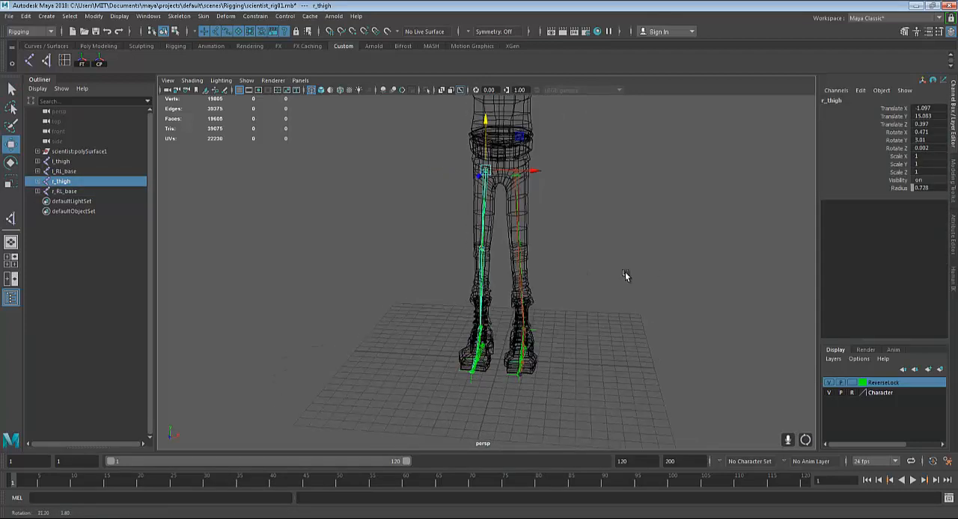
pyautogui.keyDown('alt'); pyautogui.moveTo(648, 324); pyautogui.dragTo(636, 241, button='right'); pyautogui.keyUp('alt')
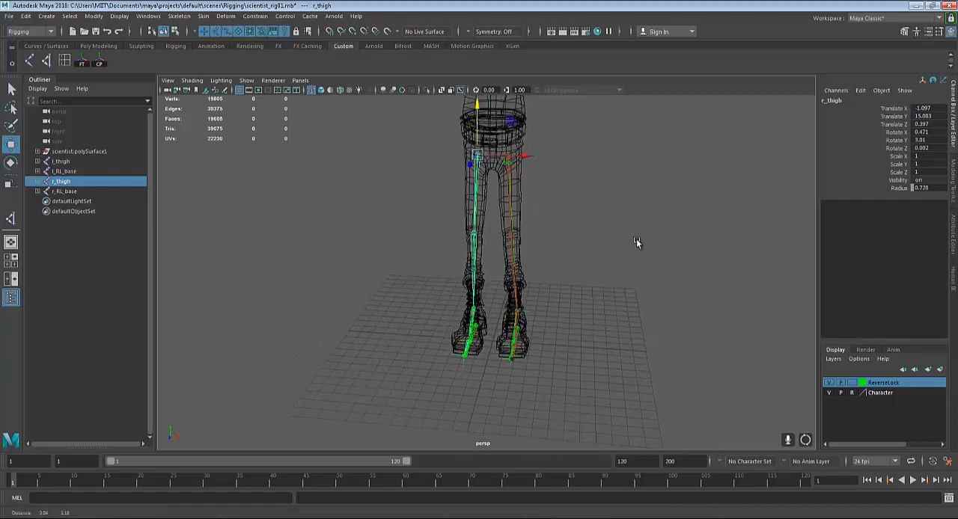
pyautogui.keyDown('alt'); pyautogui.moveTo(634, 239); pyautogui.dragTo(671, 257); pyautogui.keyUp('alt')
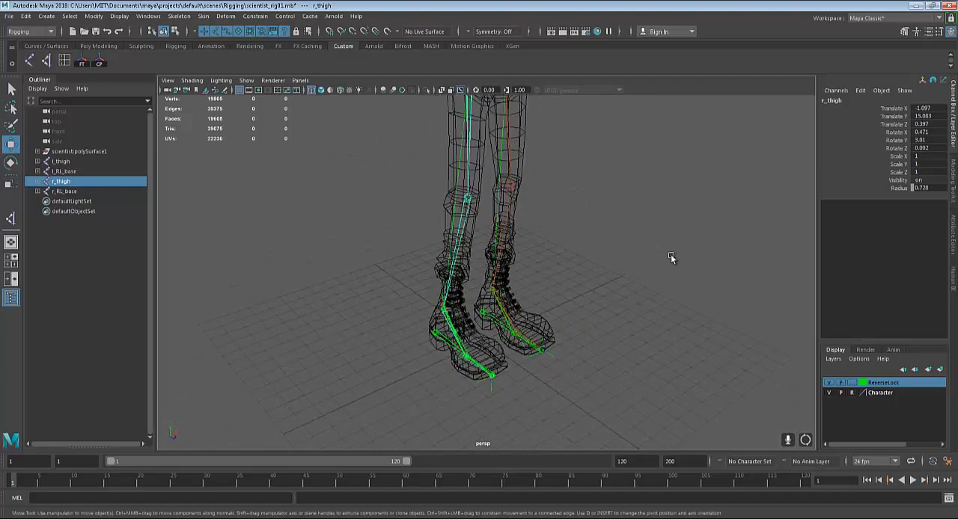
pyautogui.keyDown('alt'); pyautogui.moveTo(617, 347); pyautogui.dragTo(553, 323); pyautogui.keyUp('alt')
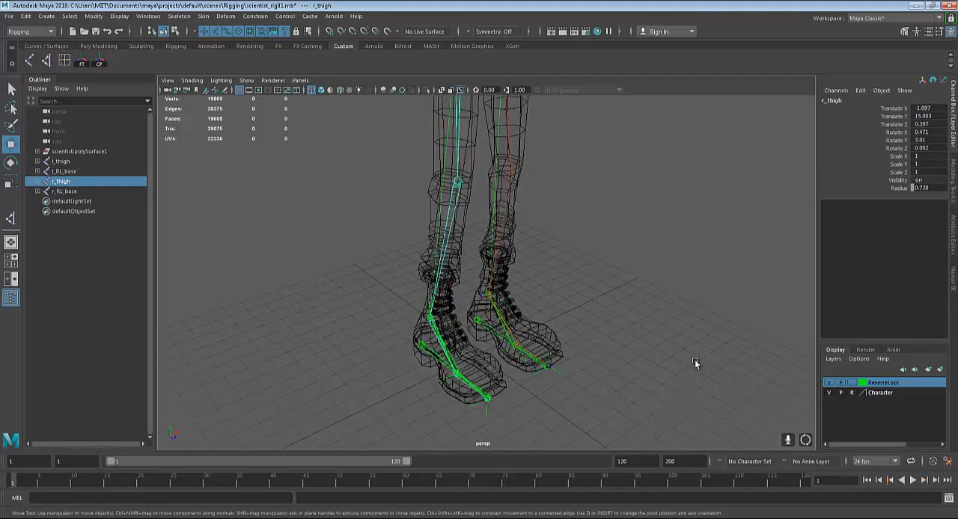
pyautogui.keyDown('alt'); pyautogui.moveTo(695, 362); pyautogui.dragTo(571, 178); pyautogui.keyUp('alt')
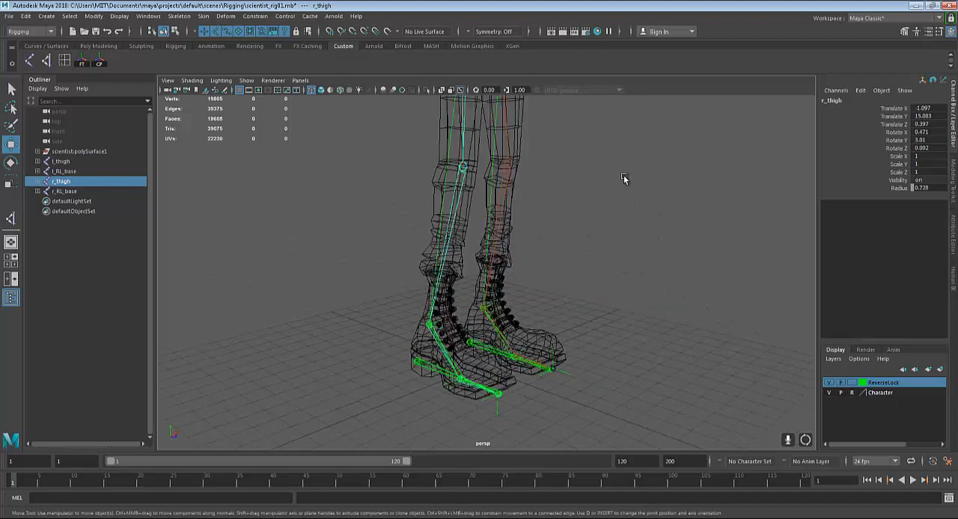
pyautogui.keyDown('alt'); pyautogui.moveTo(657, 227); pyautogui.dragTo(641, 259); pyautogui.keyUp('alt')
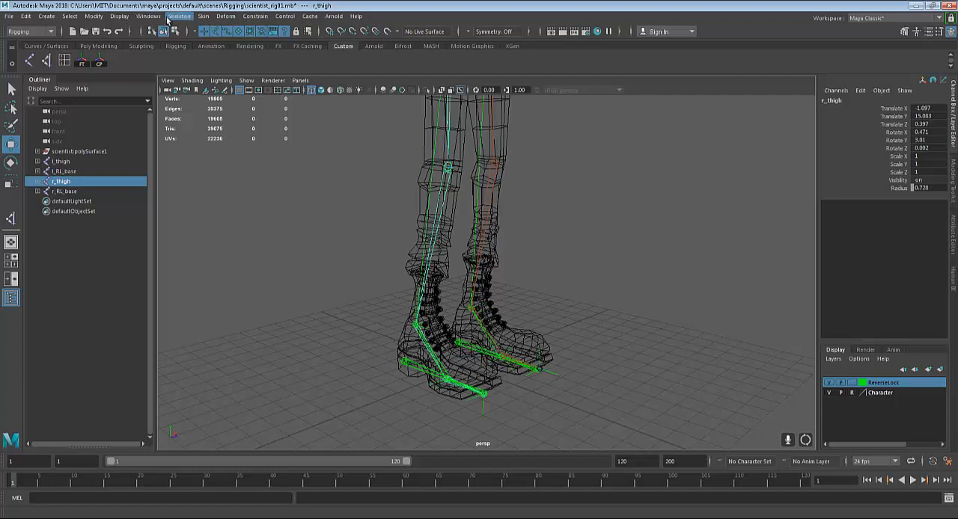
# Create a NURBS circle at the origin between the feet and duplicate it
pyautogui.click(47, 17)
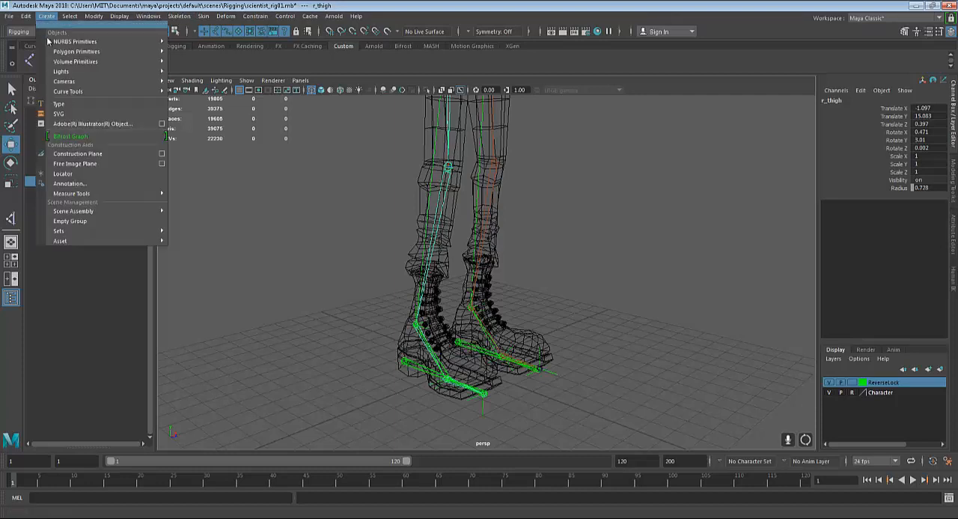
pyautogui.moveTo(72, 92)
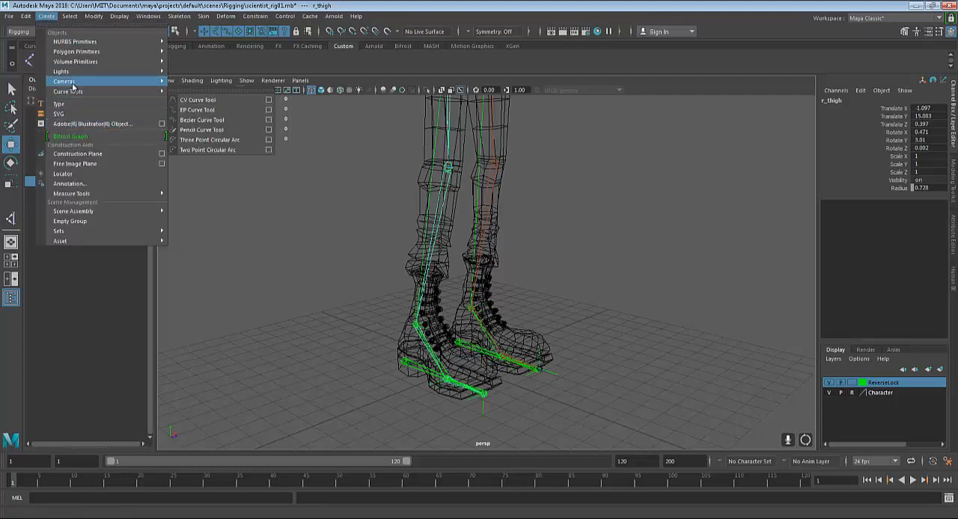
pyautogui.moveTo(84, 43)
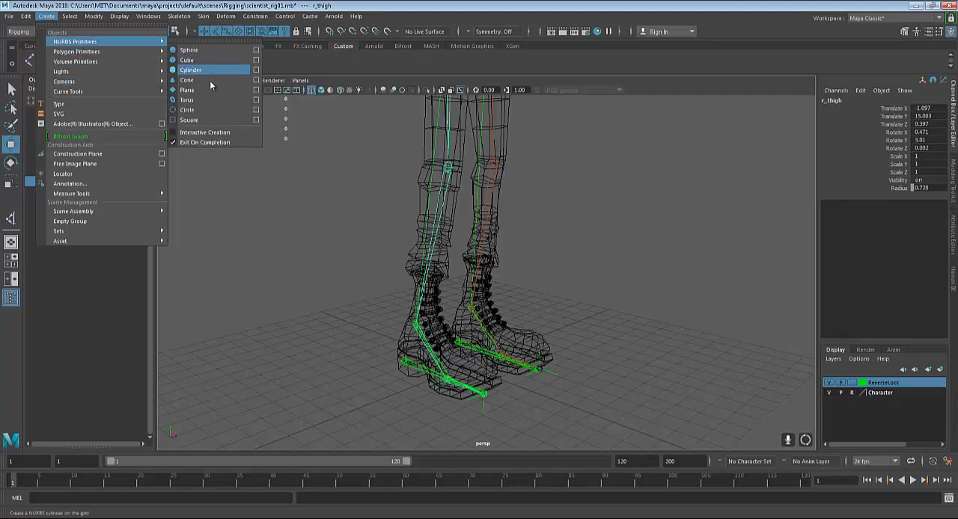
pyautogui.click(201, 110)
pyautogui.keyDown('alt'); pyautogui.moveTo(663, 320); pyautogui.dragTo(628, 265); pyautogui.keyUp('alt')
pyautogui.scroll(2, 620, 320)
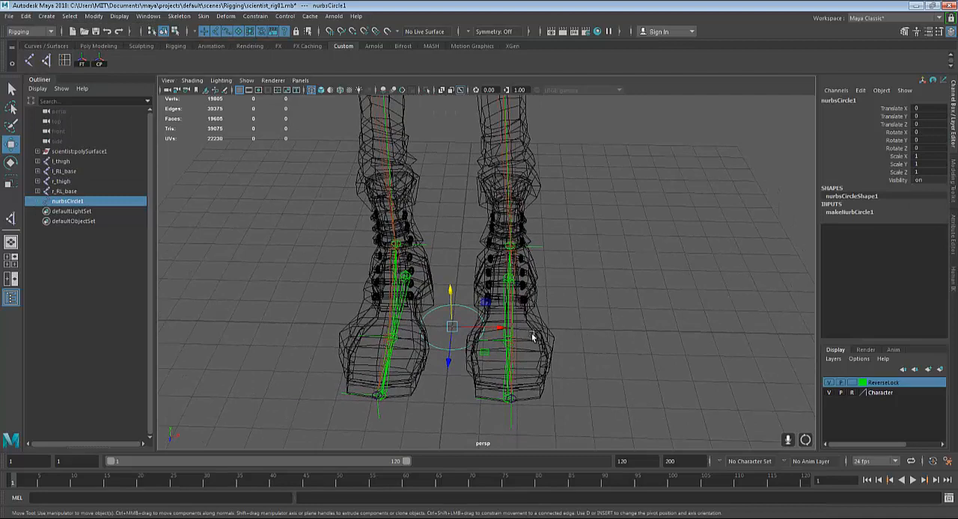
pyautogui.hotkey('ctrl', 'd')
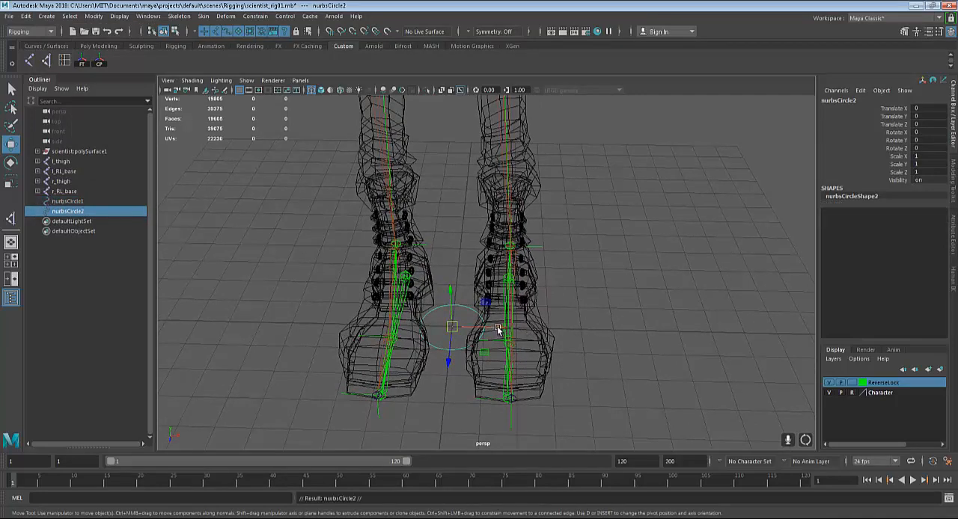
# Move the duplicate circle to the left foot and snap it to the ball joint at X 1.858, Y 0.17, Z 0.688
pyautogui.click(498, 329)
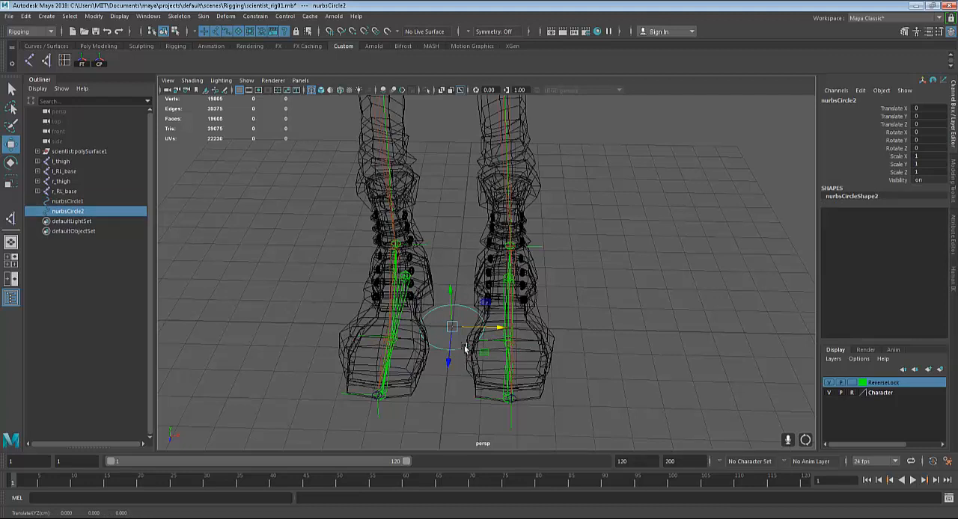
pyautogui.press('v')
pyautogui.moveTo(506, 342); pyautogui.dragTo(611, 379)
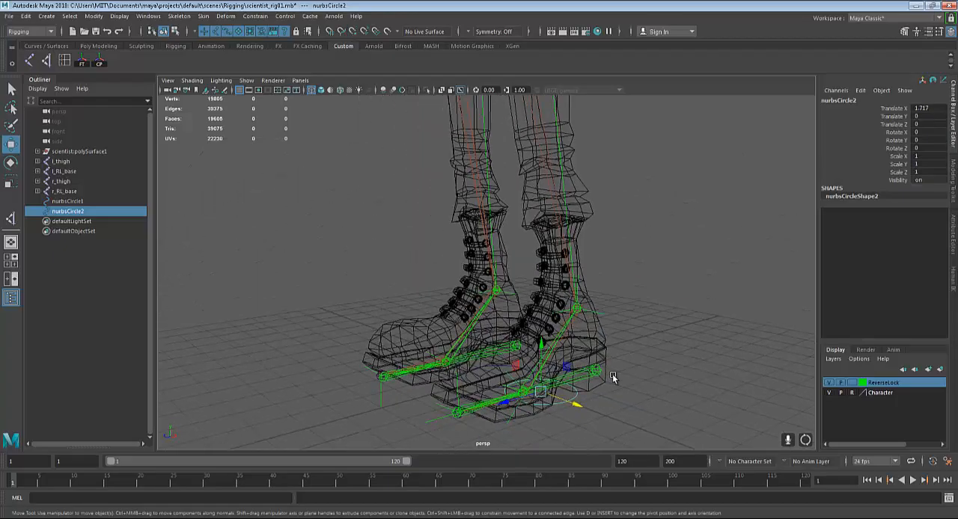
pyautogui.keyDown('alt'); pyautogui.moveTo(611, 378); pyautogui.dragTo(529, 262, button='right'); pyautogui.keyUp('alt')
pyautogui.moveTo(528, 263)
pyautogui.keyDown('alt'); pyautogui.mouseDown()
pyautogui.moveTo(541, 325)
pyautogui.moveTo(505, 317)
pyautogui.moveTo(558, 334)
pyautogui.moveTo(520, 276)
pyautogui.mouseUp(); pyautogui.keyUp('alt')
pyautogui.click(505, 236)
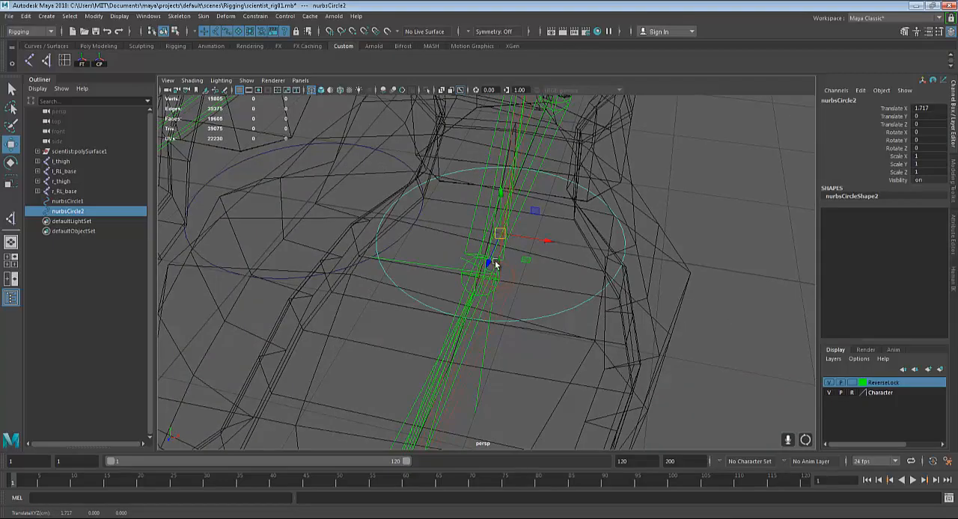
pyautogui.moveTo(495, 265)
pyautogui.mouseDown(button='middle')
pyautogui.moveTo(481, 277)
pyautogui.moveTo(494, 278)
pyautogui.mouseUp(button='middle')
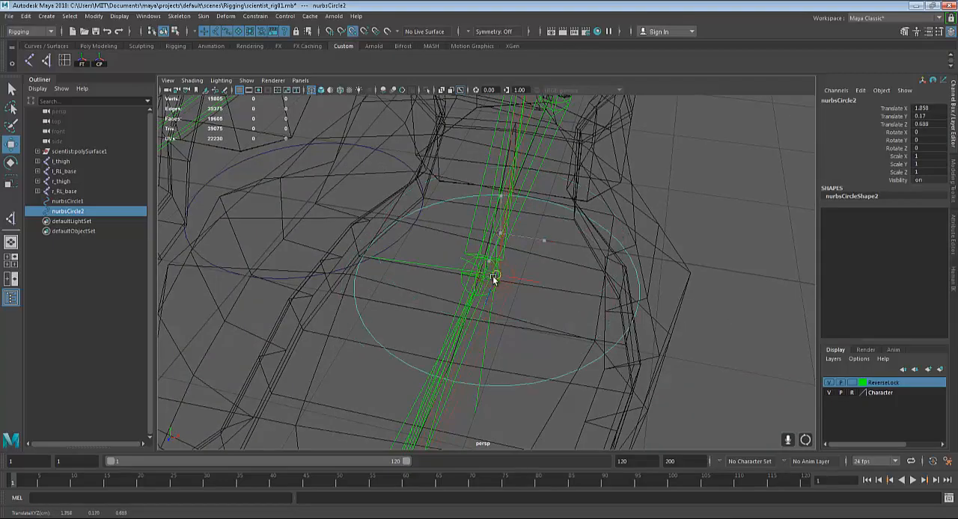
# Hide the ReverseLock layer, recheck the circle's snap on the left foot's ball joint, and show the layer again
pyautogui.keyDown('alt'); pyautogui.moveTo(651, 325); pyautogui.dragTo(632, 330); pyautogui.keyUp('alt')
pyautogui.click(828, 382)
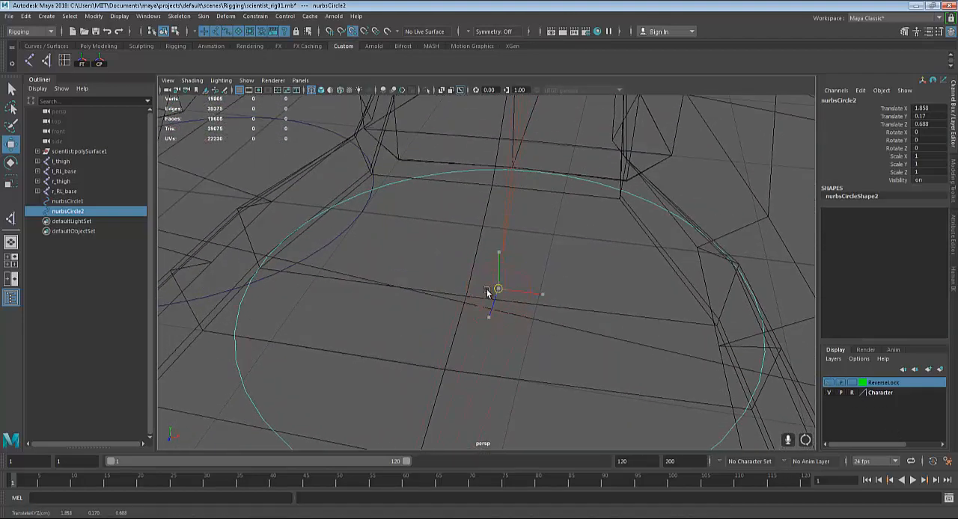
pyautogui.moveTo(492, 288)
pyautogui.keyDown('alt'); pyautogui.mouseDown()
pyautogui.moveTo(502, 303)
pyautogui.moveTo(536, 303)
pyautogui.moveTo(538, 322)
pyautogui.moveTo(560, 325)
pyautogui.moveTo(520, 352)
pyautogui.moveTo(498, 302)
pyautogui.mouseUp(); pyautogui.keyUp('alt')
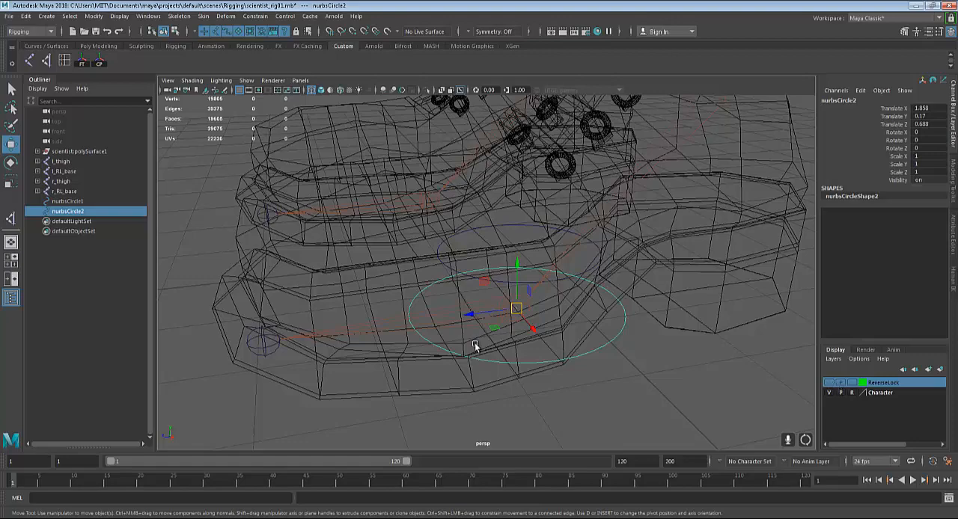
pyautogui.keyDown('alt'); pyautogui.moveTo(475, 346); pyautogui.dragTo(508, 324); pyautogui.keyUp('alt')
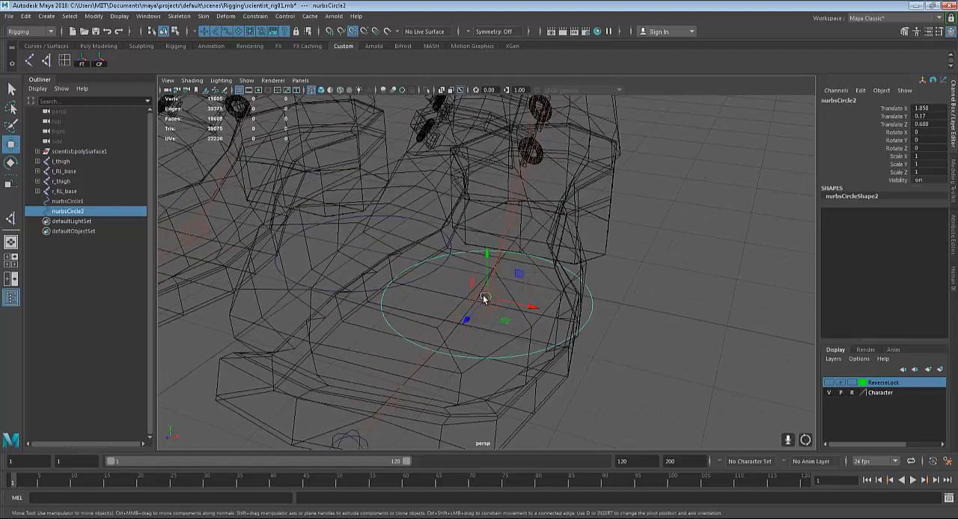
pyautogui.moveTo(482, 295); pyautogui.dragTo(762, 383)
pyautogui.press('v')
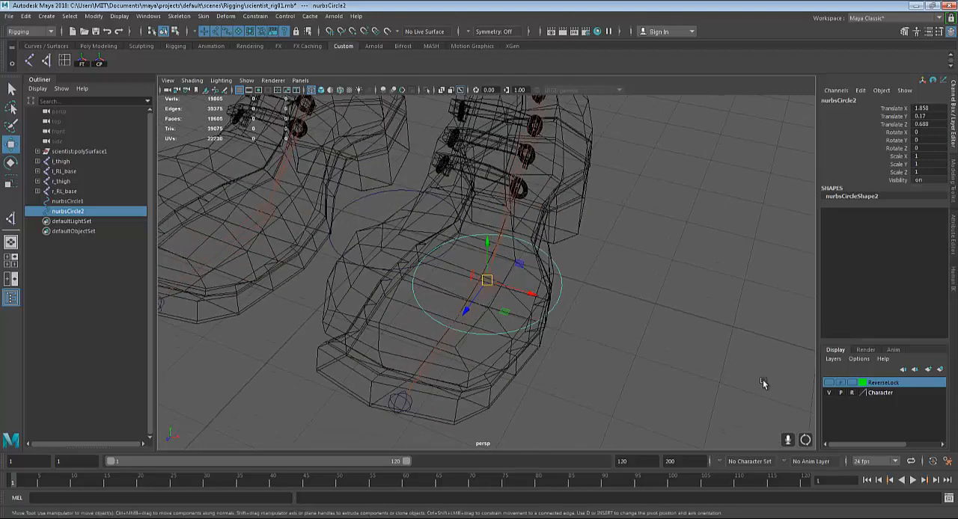
pyautogui.click(829, 383)
# Scale the duplicate circle to about 1.926 in X and 3.296 in Z so it surrounds the left foot
pyautogui.keyDown('alt'); pyautogui.moveTo(778, 344); pyautogui.dragTo(561, 303); pyautogui.keyUp('alt')
pyautogui.press('q')
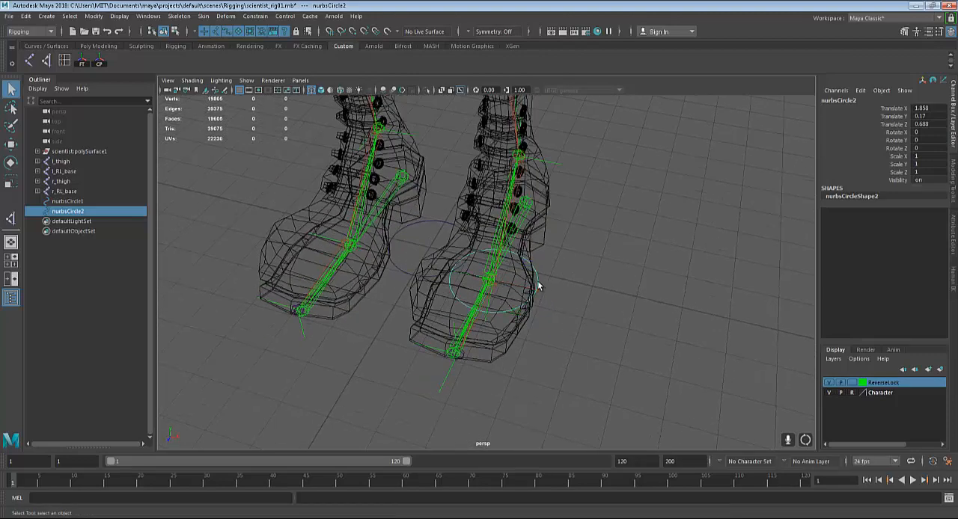
pyautogui.press('r')
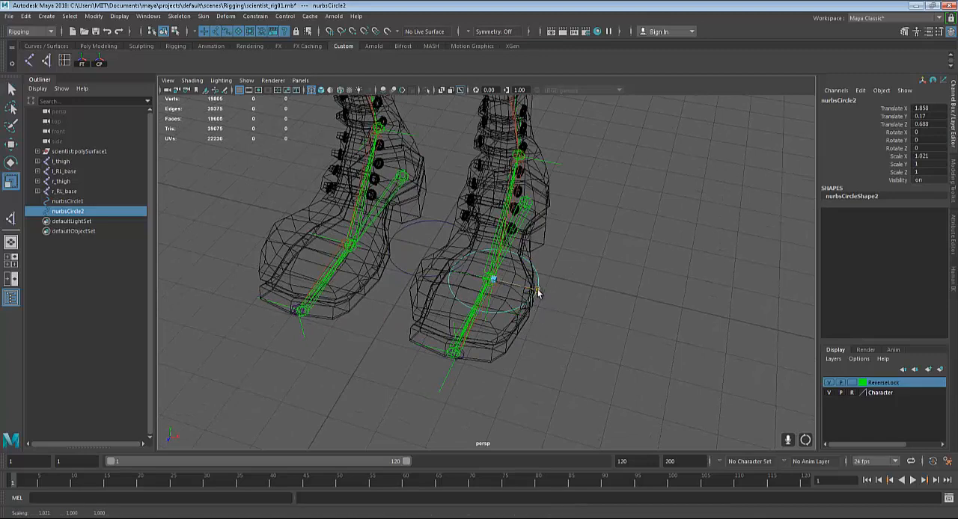
pyautogui.moveTo(535, 291); pyautogui.dragTo(464, 299)
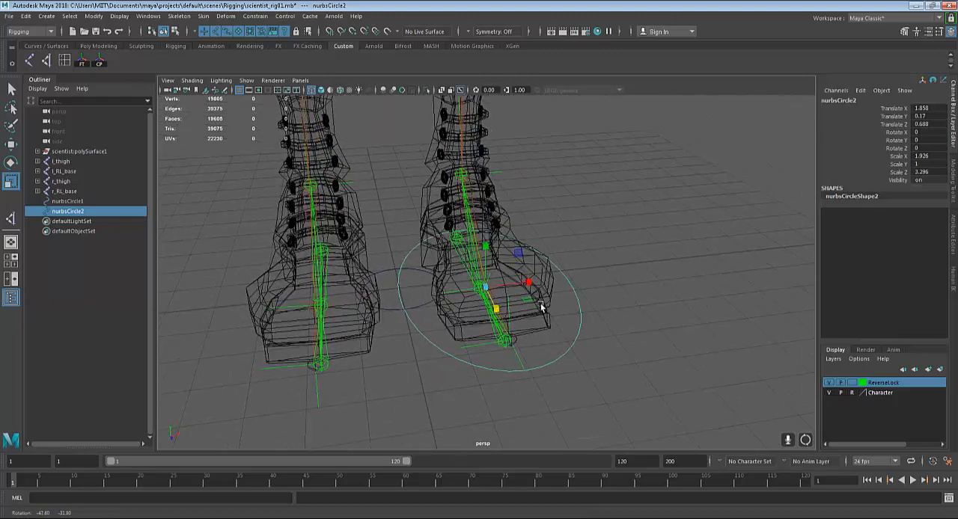
# Delete the original NURBS circle between the feet
pyautogui.click(391, 267)
pyautogui.click(390, 271)
pyautogui.press('Delete')
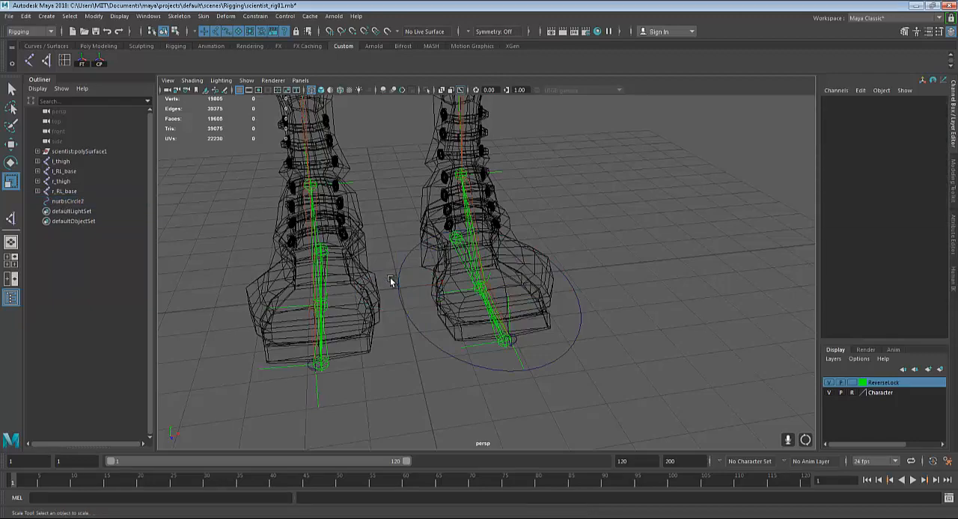
# Show the left foot circle's control vertices and move the outer side CV in toward the foot
pyautogui.click(408, 319)
pyautogui.keyDown('alt'); pyautogui.moveTo(408, 319); pyautogui.dragTo(574, 300); pyautogui.keyUp('alt')
pyautogui.moveTo(577, 274); pyautogui.dragTo(546, 269, button='right')
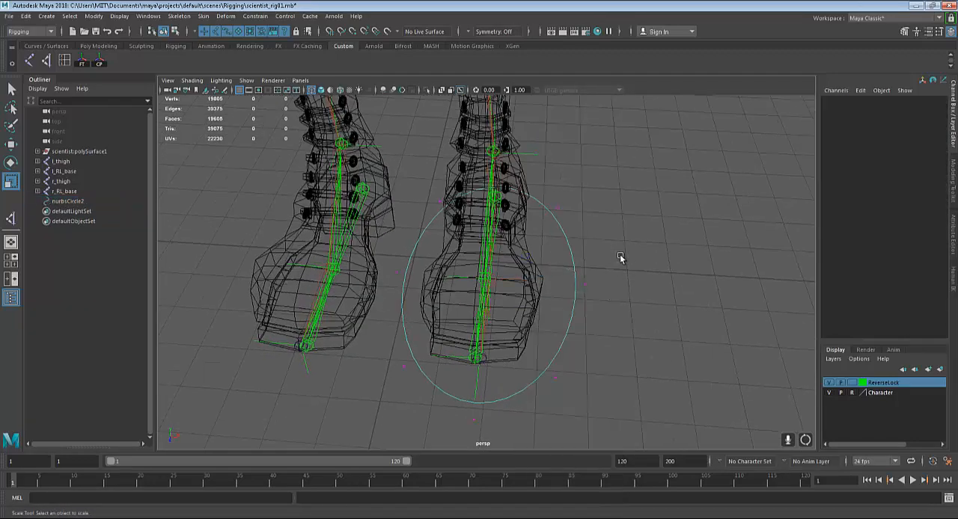
pyautogui.moveTo(621, 258); pyautogui.dragTo(573, 320)
pyautogui.press('w')
pyautogui.moveTo(636, 288); pyautogui.dragTo(604, 288)
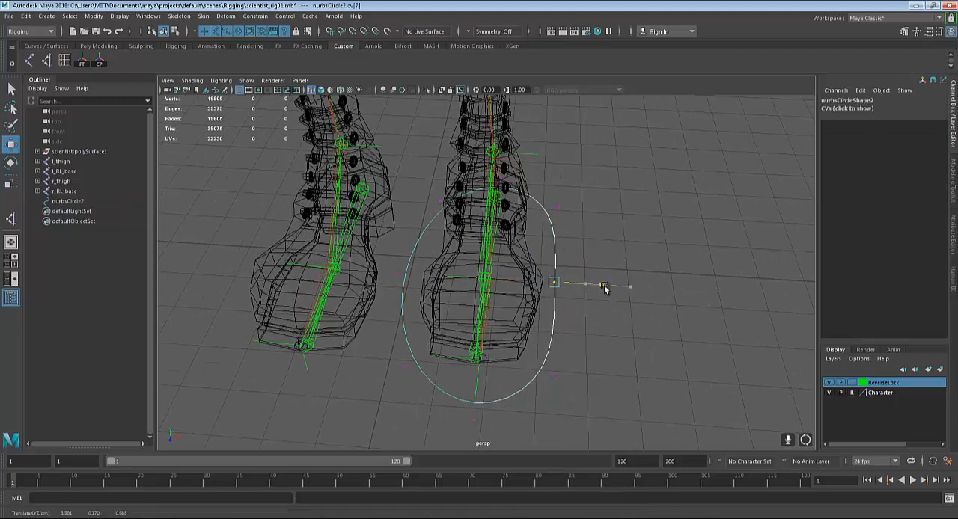
# Pull the circle's front CV back toward the toe and its inner side CV in toward the left foot
pyautogui.scroll(-2, 614, 353)
pyautogui.click(472, 396)
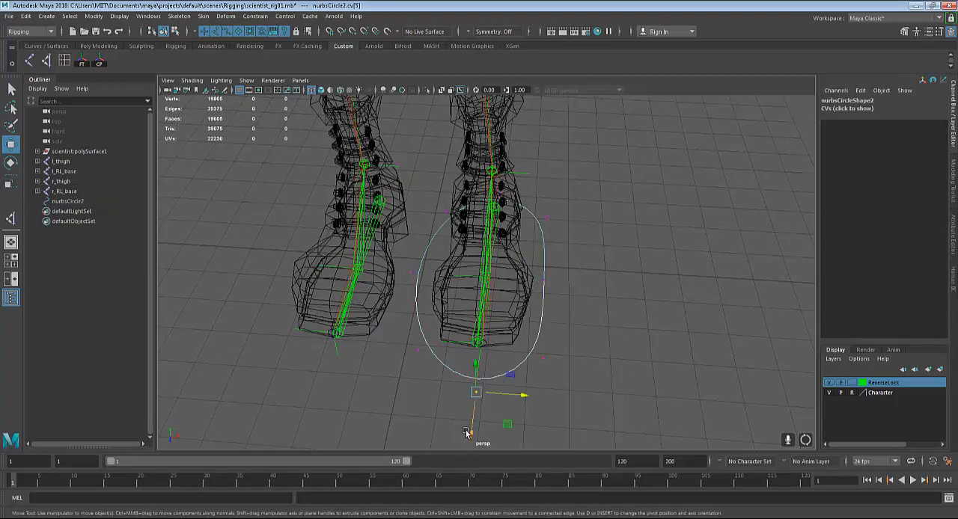
pyautogui.moveTo(468, 436); pyautogui.dragTo(472, 416)
pyautogui.keyDown('alt'); pyautogui.moveTo(604, 348); pyautogui.dragTo(436, 322); pyautogui.keyUp('alt')
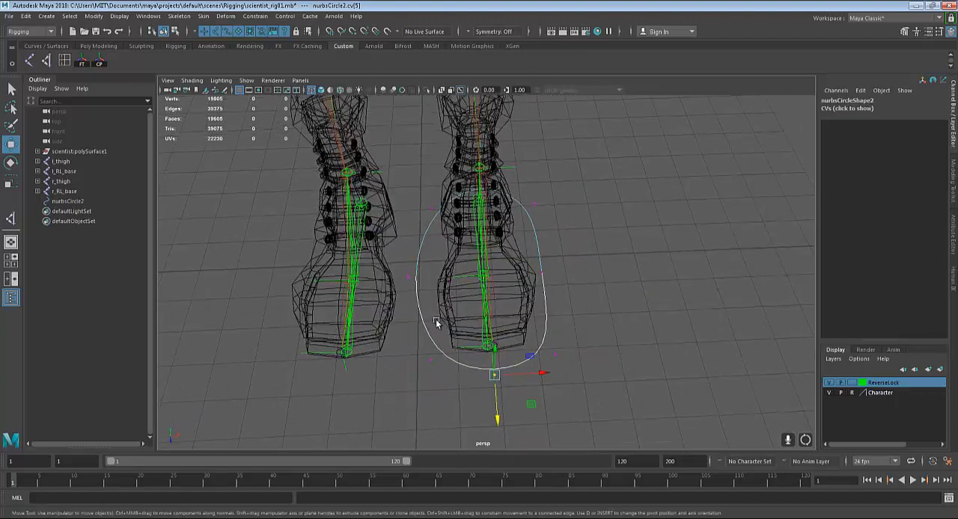
pyautogui.click(408, 282)
pyautogui.moveTo(455, 277); pyautogui.dragTo(483, 276)
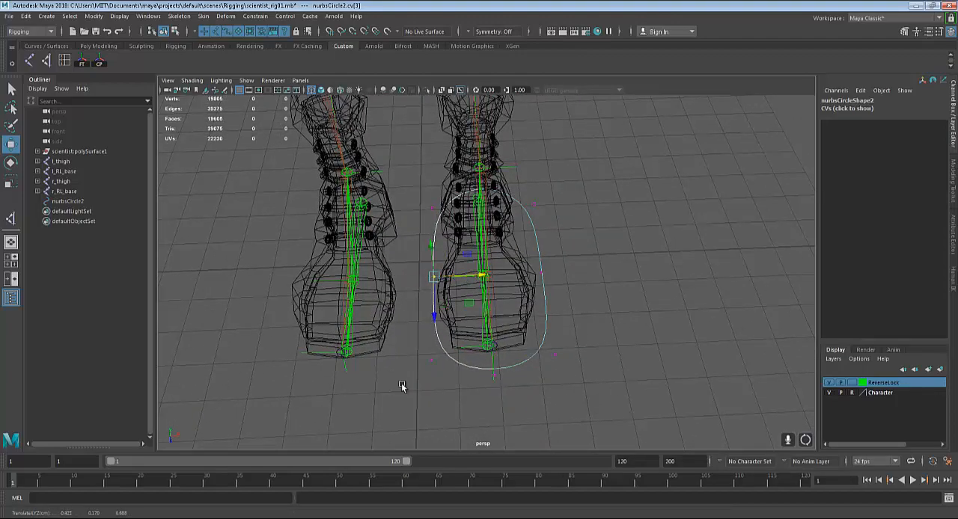
# Adjust the circle's outer side CV and pull its outer rear CV in toward the left heel
pyautogui.moveTo(413, 344); pyautogui.dragTo(477, 348)
pyautogui.moveTo(420, 323); pyautogui.dragTo(403, 337)
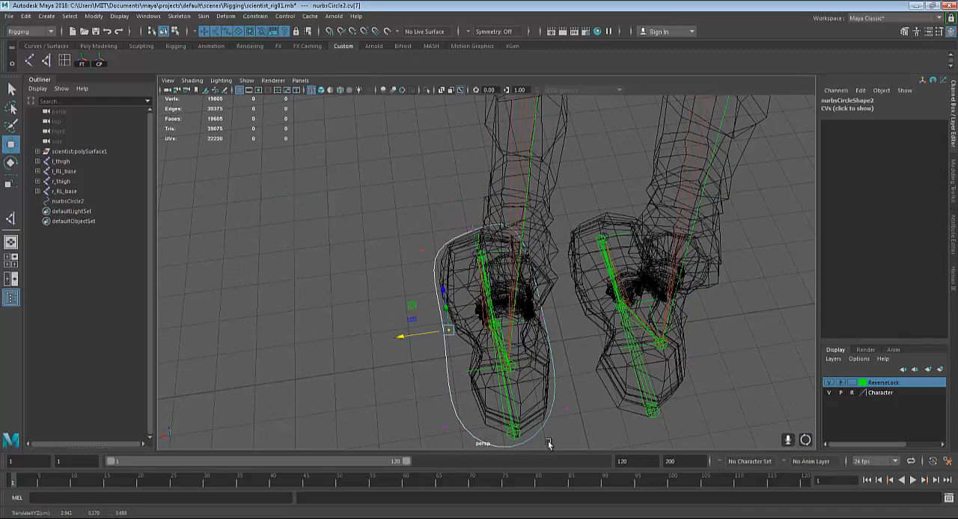
pyautogui.keyDown('alt'); pyautogui.moveTo(549, 443); pyautogui.dragTo(452, 337); pyautogui.keyUp('alt')
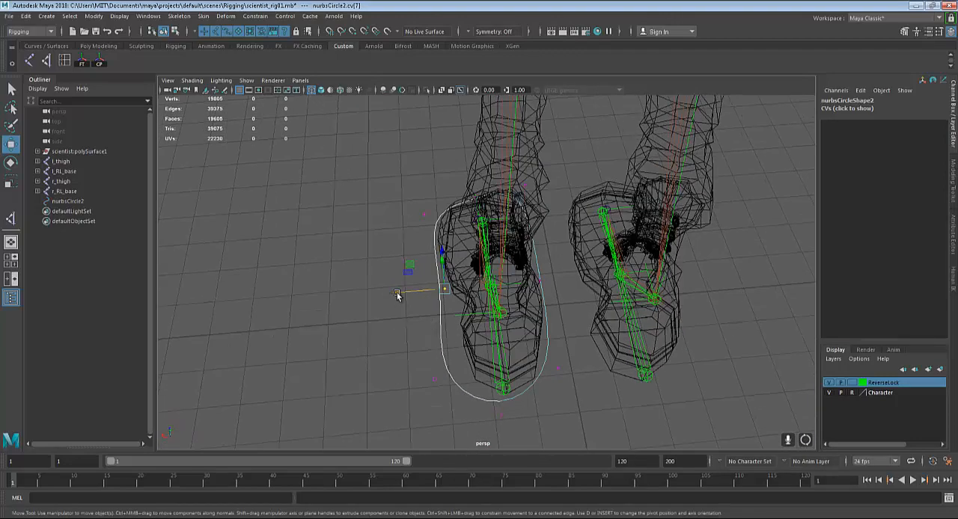
pyautogui.moveTo(397, 295); pyautogui.dragTo(401, 295)
pyautogui.moveTo(402, 371); pyautogui.dragTo(442, 387)
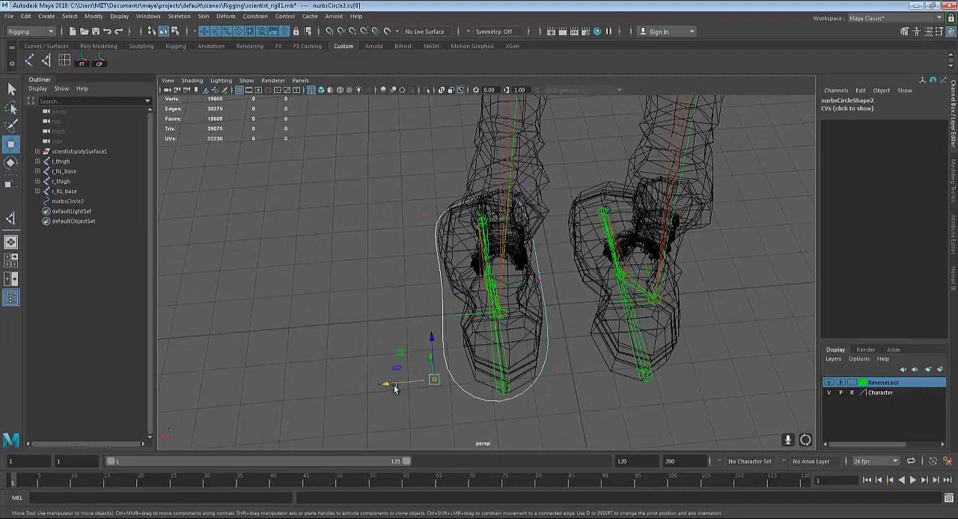
pyautogui.moveTo(384, 387); pyautogui.dragTo(404, 390)
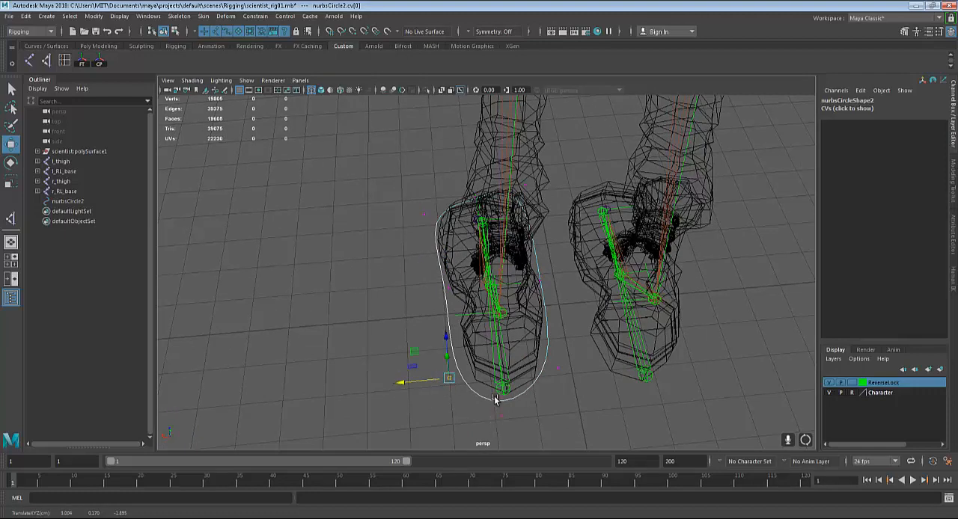
# Adjust the left foot circle's front CV and shift its three front CVs together to fit the curve around the toe
pyautogui.moveTo(494, 400); pyautogui.dragTo(524, 380)
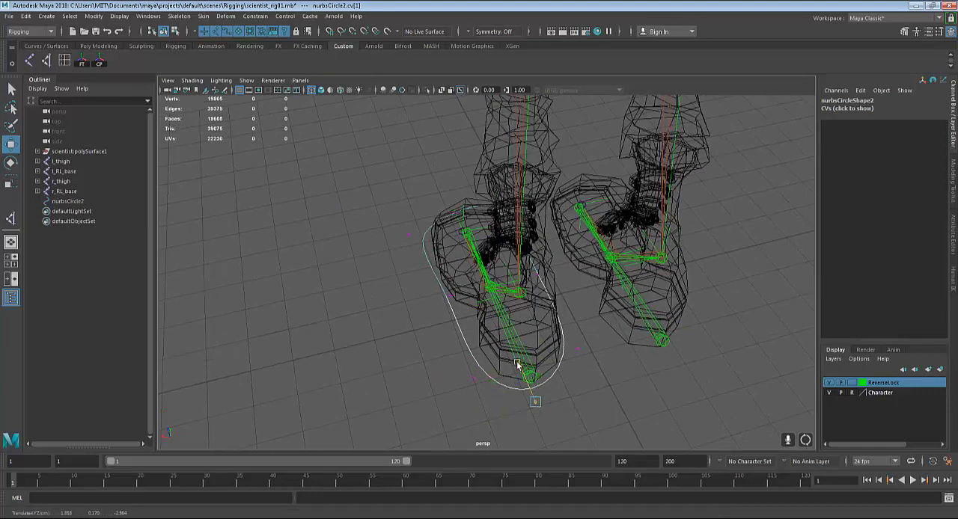
pyautogui.moveTo(576, 348); pyautogui.dragTo(559, 329)
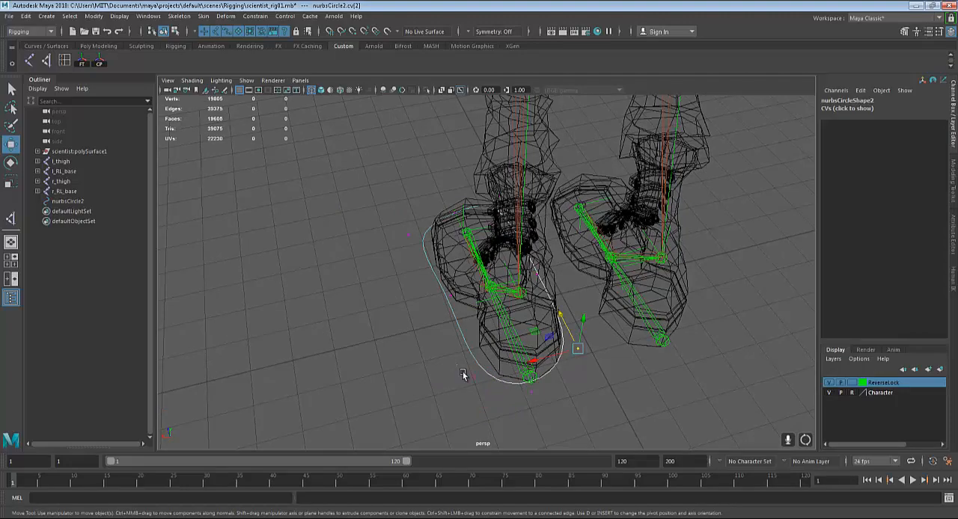
pyautogui.moveTo(462, 374); pyautogui.dragTo(487, 348)
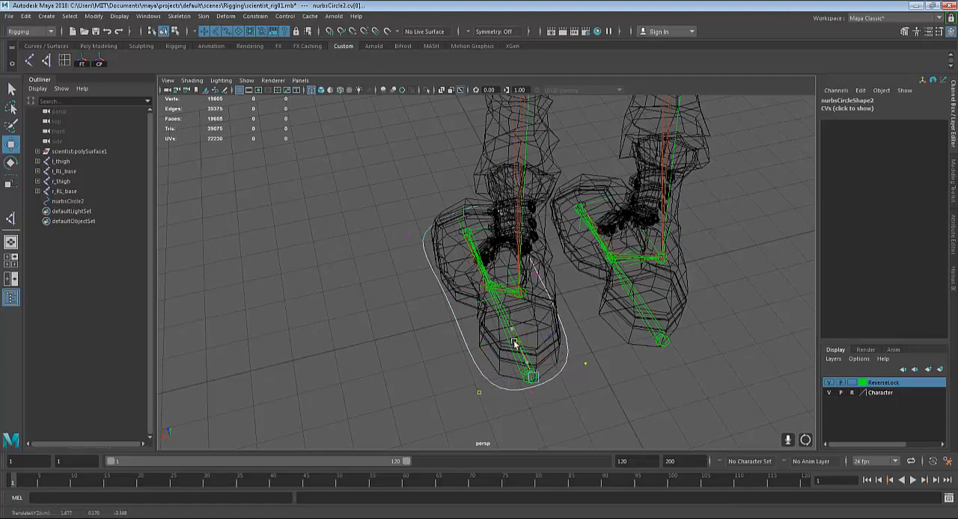
# Leave CV editing and select the whole left foot circle in object mode
pyautogui.click(420, 321)
pyautogui.keyDown('alt'); pyautogui.moveTo(420, 321); pyautogui.dragTo(535, 301); pyautogui.keyUp('alt')
pyautogui.press('q')
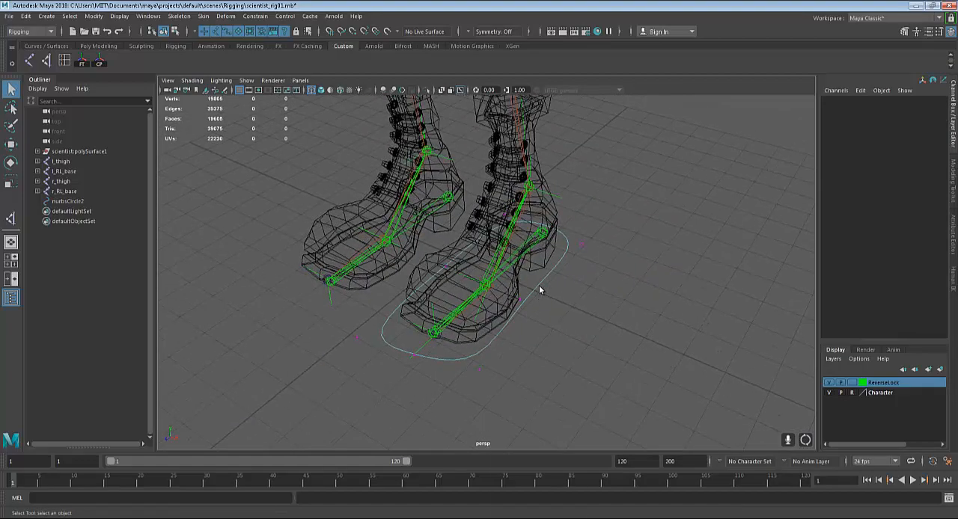
pyautogui.moveTo(539, 272); pyautogui.dragTo(589, 251, button='right')
pyautogui.click(608, 326)
pyautogui.keyDown('alt'); pyautogui.moveTo(566, 377); pyautogui.dragTo(534, 301); pyautogui.keyUp('alt')
pyautogui.click(532, 267)
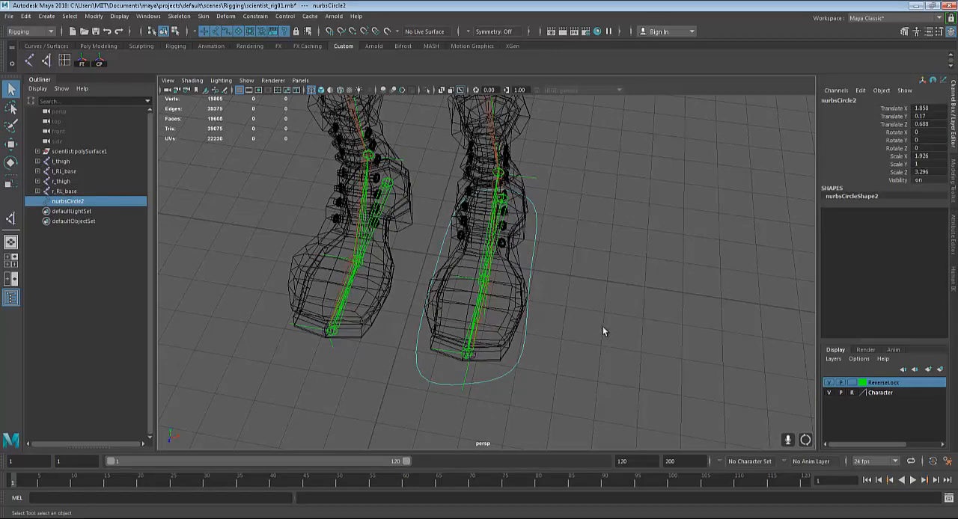
pyautogui.keyDown('alt'); pyautogui.moveTo(599, 282); pyautogui.dragTo(572, 279); pyautogui.keyUp('alt')
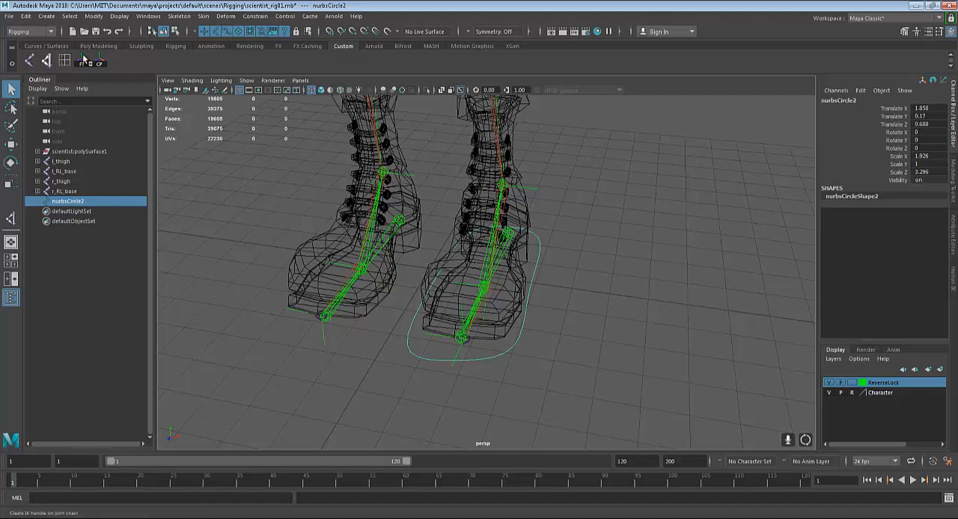
pyautogui.click(249, 47)
pyautogui.click(214, 47)
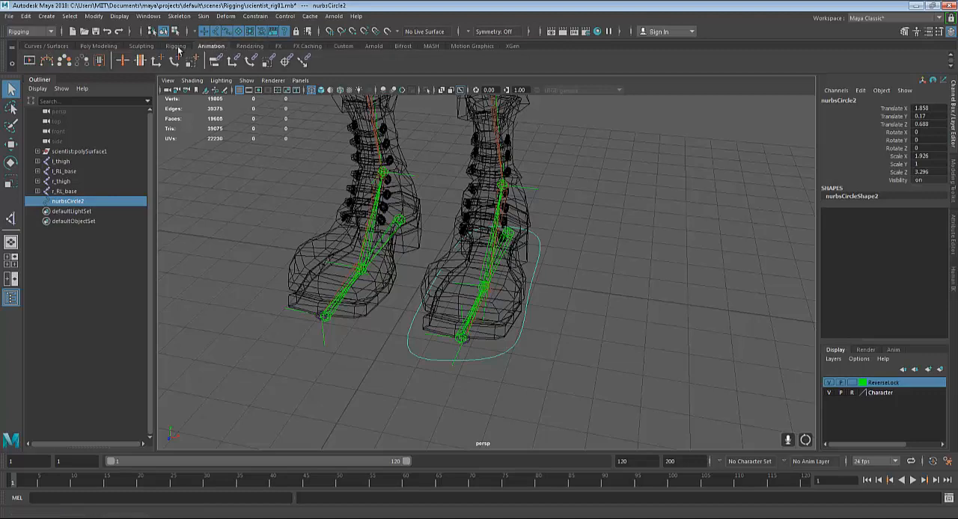
pyautogui.click(180, 47)
pyautogui.click(343, 46)
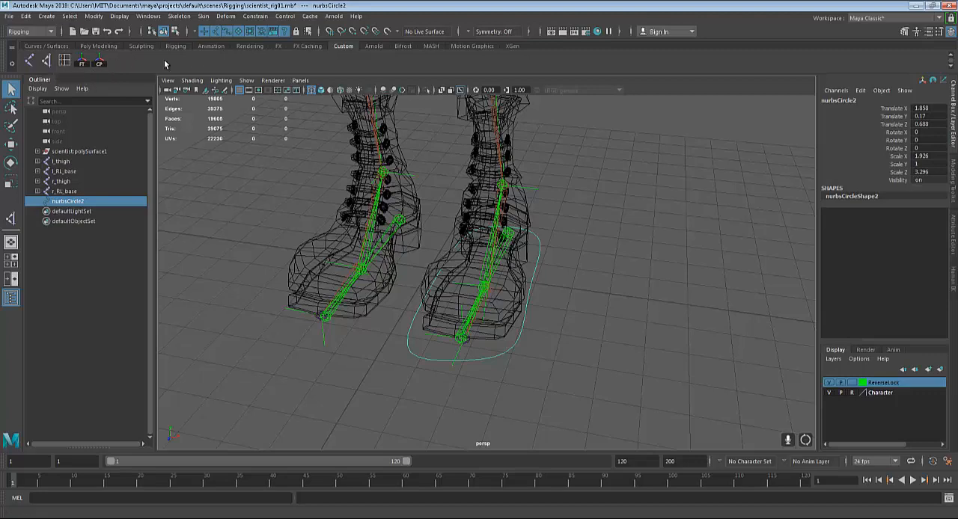
# Delete all the existing shortcuts from the Custom shelf so that it is empty
pyautogui.rightClick(99, 62)
pyautogui.click(116, 92)
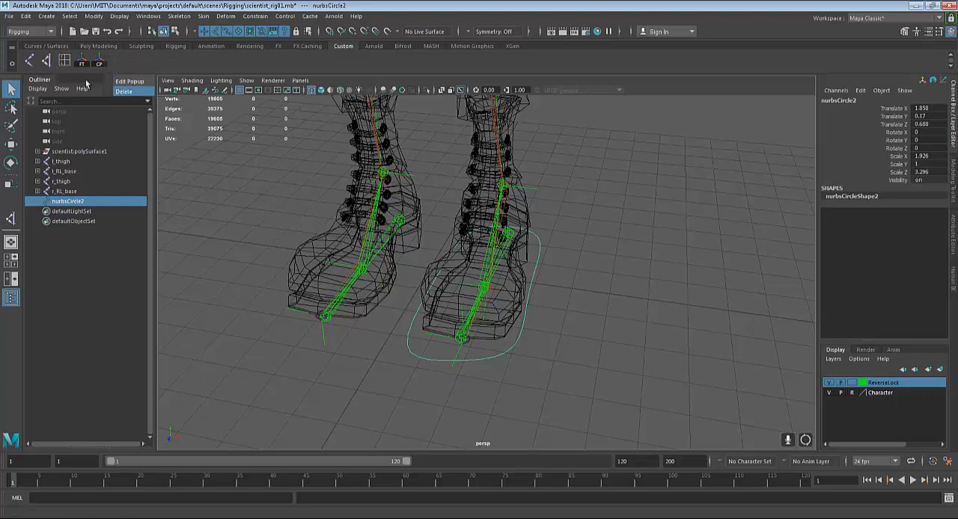
pyautogui.rightClick(82, 62)
pyautogui.rightClick(73, 63)
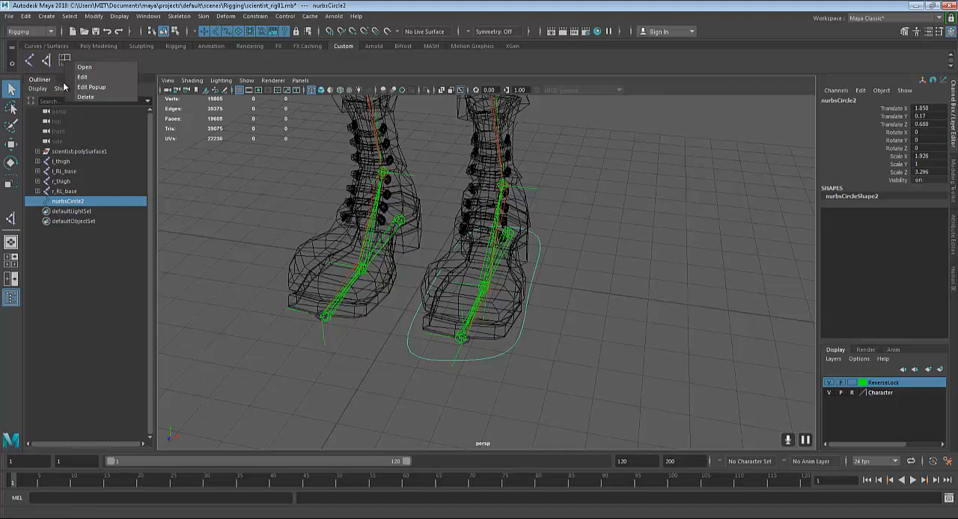
pyautogui.click(82, 97)
pyautogui.rightClick(49, 62)
pyautogui.click(72, 97)
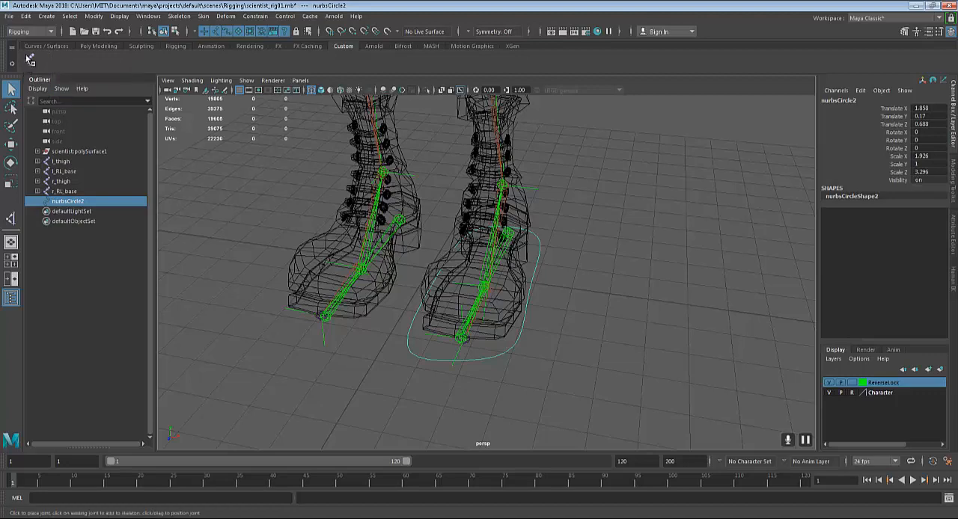
pyautogui.rightClick(28, 58)
pyautogui.click(47, 91)
pyautogui.rightClick(28, 61)
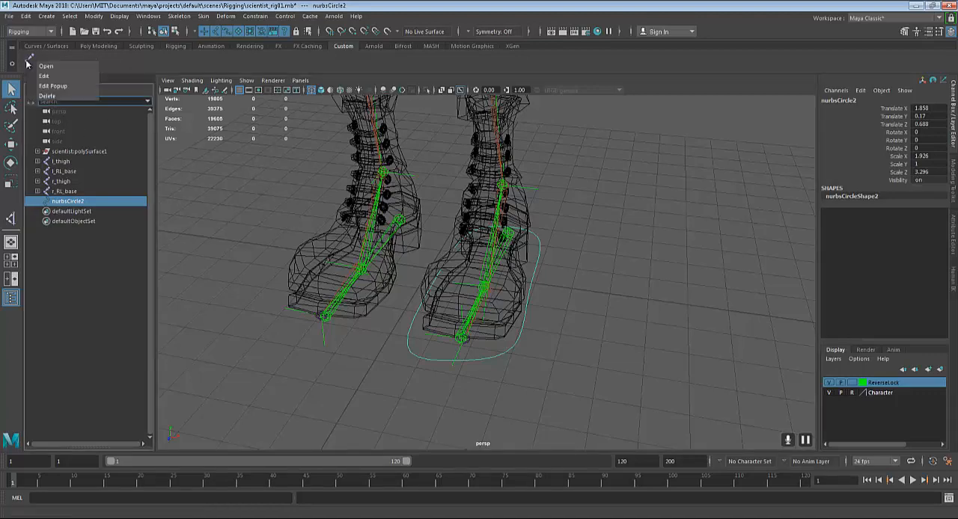
pyautogui.click(47, 97)
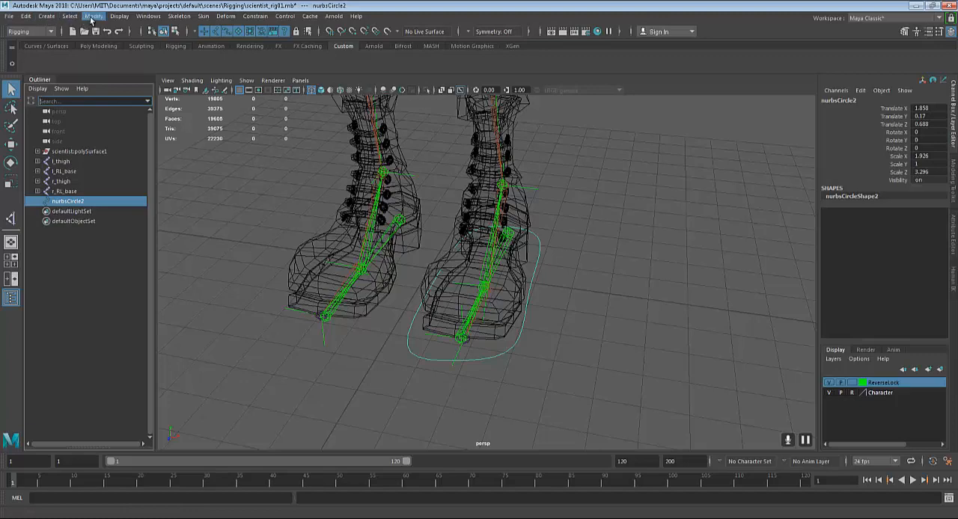
# Add Freeze Transformations (FT) and Center Pivot (CP) shortcuts to the Custom shelf
pyautogui.click(49, 16)
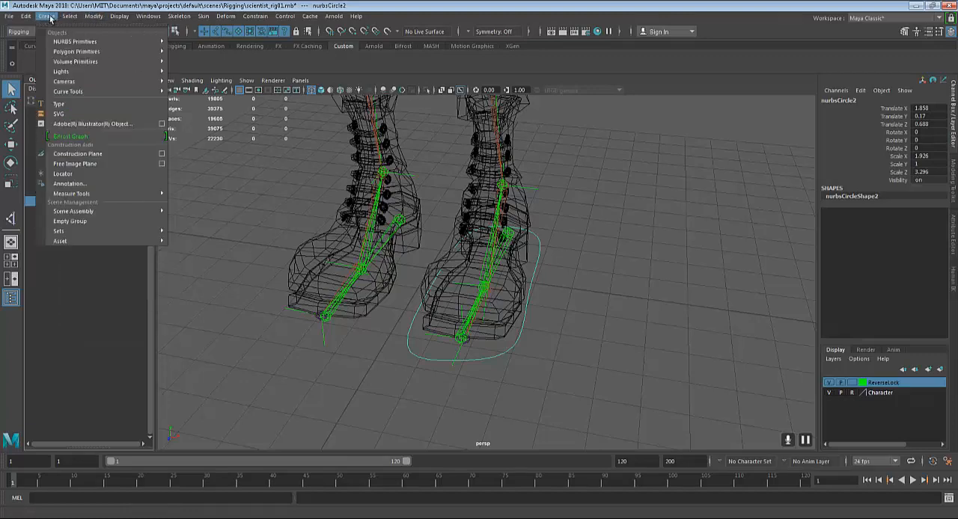
pyautogui.moveTo(93, 16)
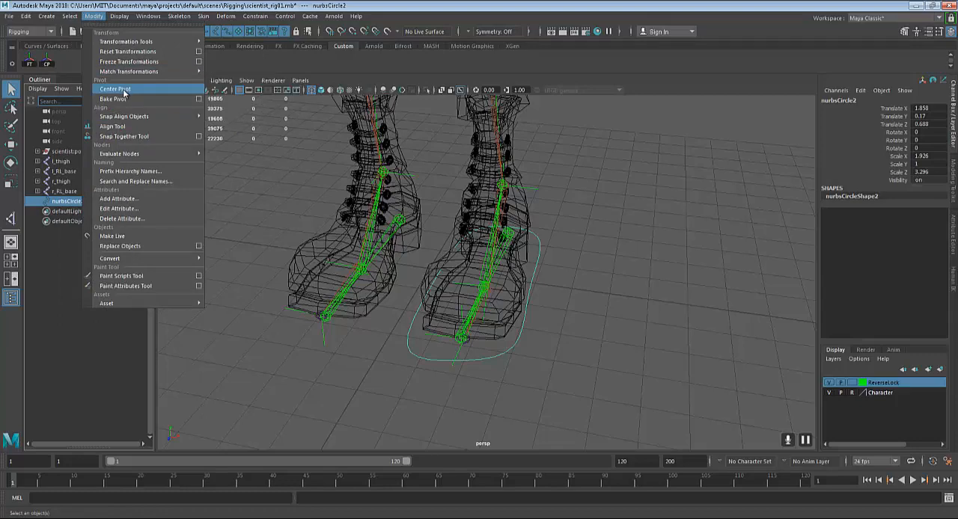
pyautogui.click(49, 65)
pyautogui.keyDown('alt'); pyautogui.moveTo(585, 305); pyautogui.dragTo(570, 312); pyautogui.keyUp('alt')
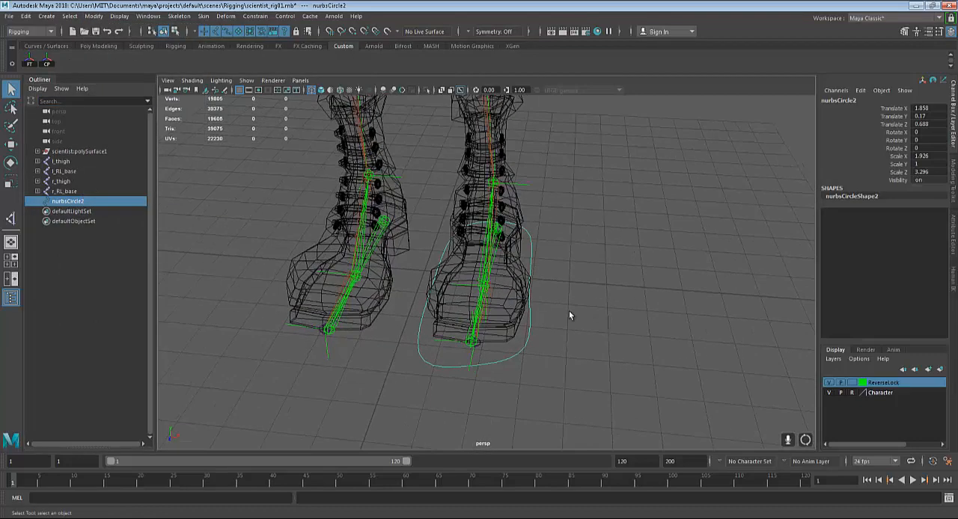
# Rename the left foot's NURBS circle to l_footControl
pyautogui.keyDown('alt'); pyautogui.moveTo(526, 265); pyautogui.dragTo(516, 271); pyautogui.keyUp('alt')
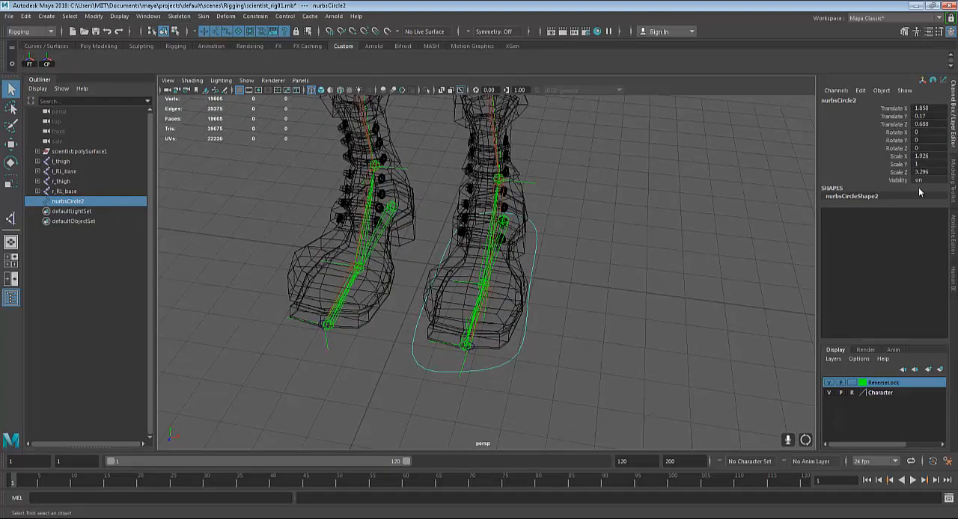
pyautogui.moveTo(620, 229)
pyautogui.keyDown('alt'); pyautogui.mouseDown()
pyautogui.moveTo(629, 229)
pyautogui.moveTo(615, 224)
pyautogui.mouseUp(); pyautogui.keyUp('alt')
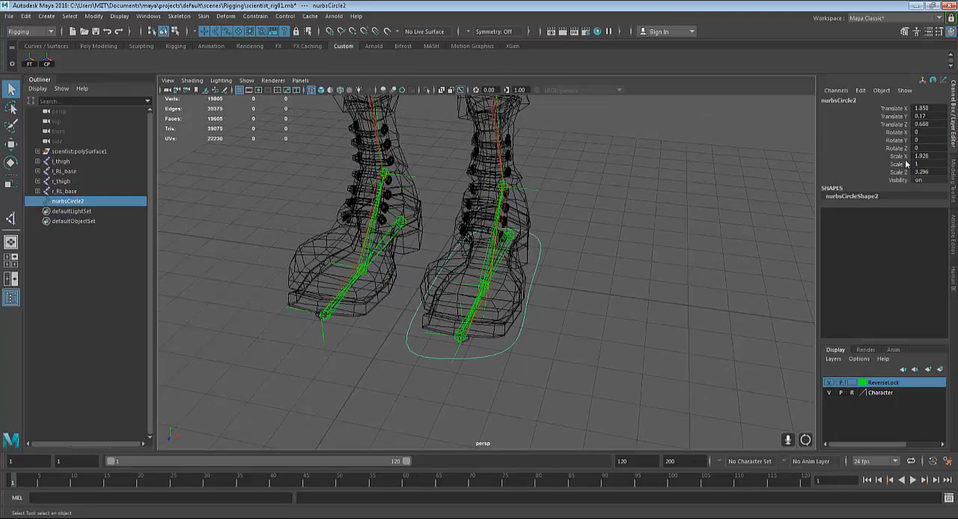
pyautogui.doubleClick(851, 100)
pyautogui.press('BackSpace')
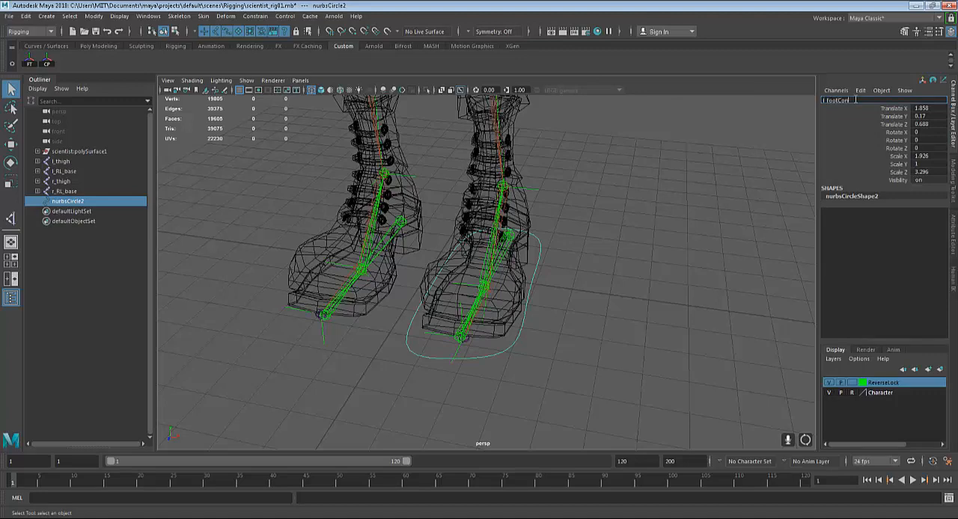
pyautogui.write('l_footControl')
pyautogui.press('Return')
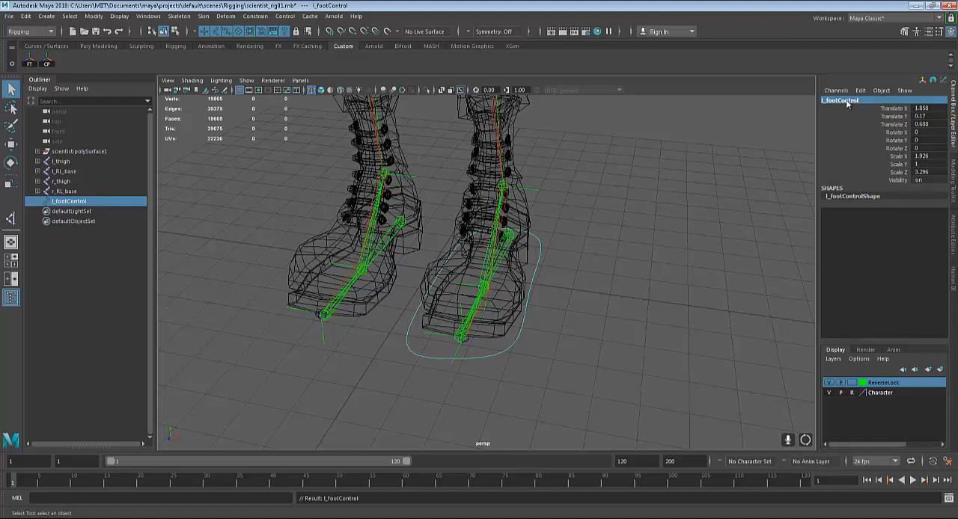
pyautogui.doubleClick(838, 102)
pyautogui.click(838, 102)
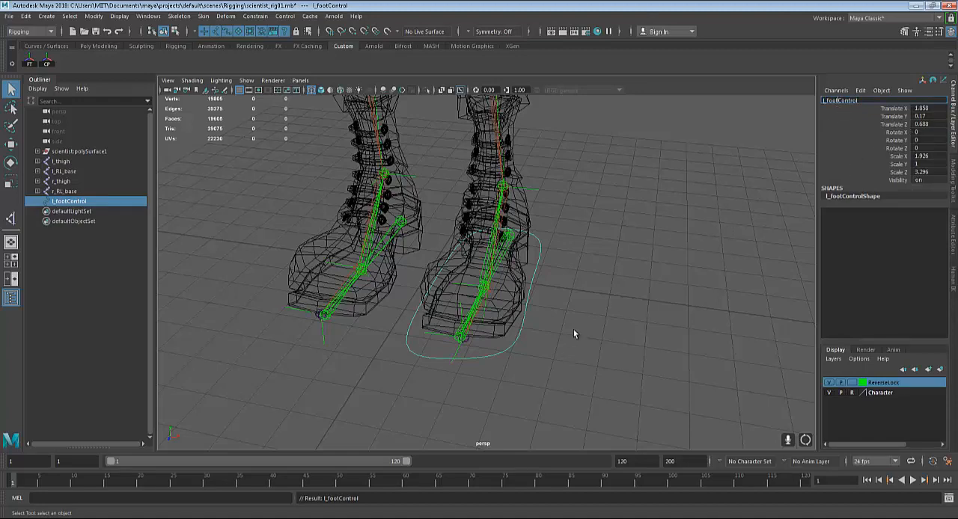
# Freeze the translate, rotate and scale transformations of l_footControl, with Joint orient off, and close the options
pyautogui.keyDown('alt'); pyautogui.moveTo(548, 264); pyautogui.dragTo(578, 280); pyautogui.keyUp('alt')
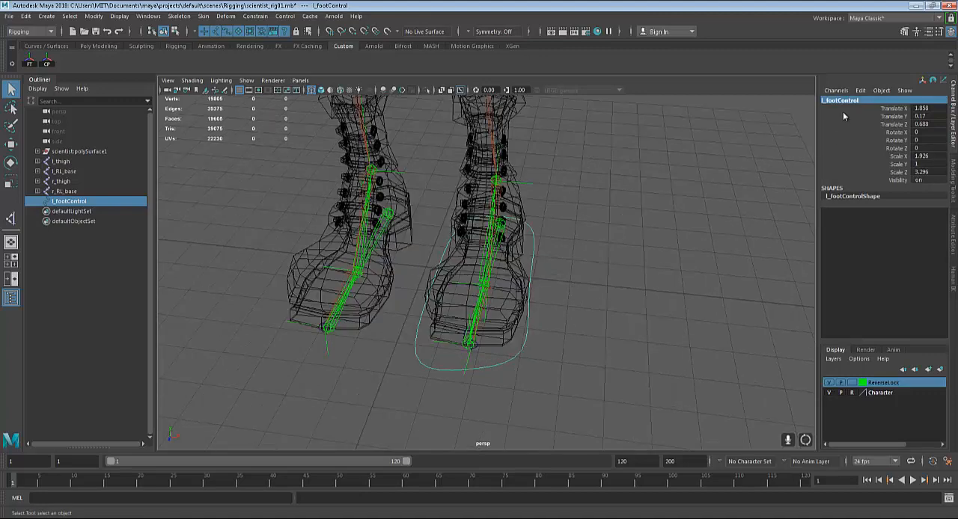
pyautogui.keyDown('alt'); pyautogui.moveTo(513, 297); pyautogui.dragTo(539, 307); pyautogui.keyUp('alt')
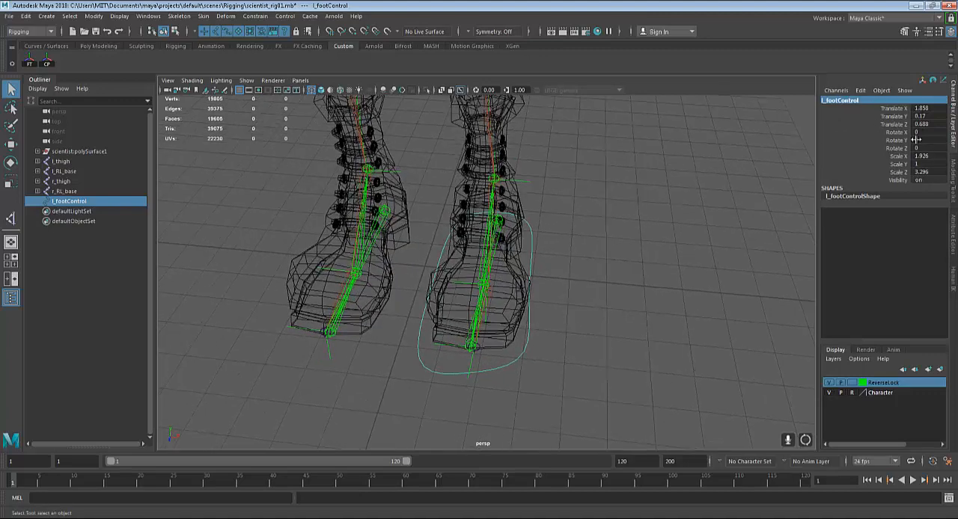
pyautogui.click(93, 15)
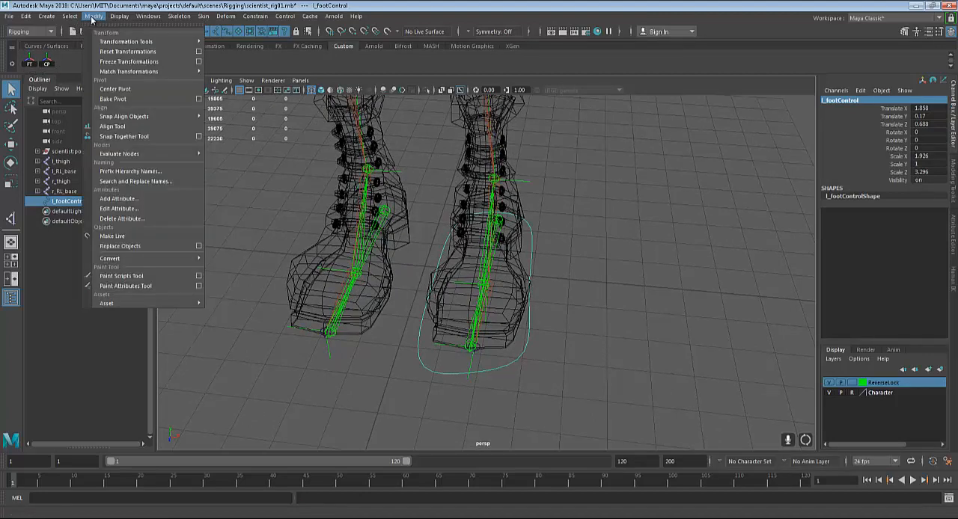
pyautogui.click(200, 62)
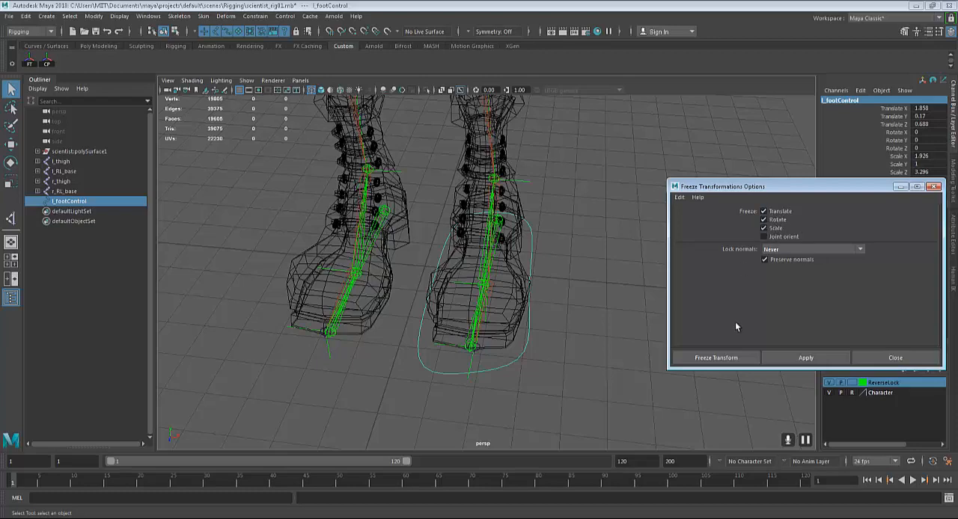
pyautogui.click(803, 358)
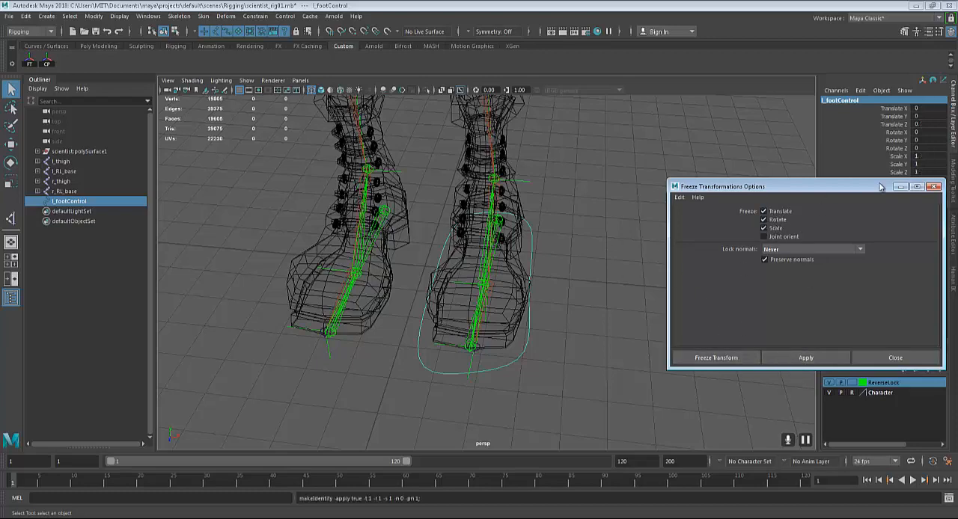
pyautogui.click(933, 187)
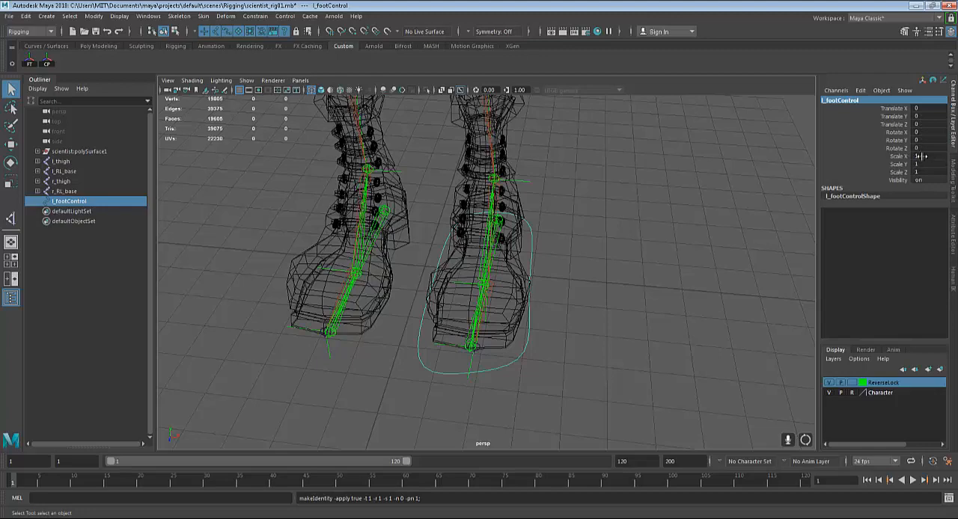
# Move l_footControl away from the foot to about -9.7, 8.6, 6.9 and rotate it to about 59.9, 34.2, -111.5
pyautogui.keyDown('alt'); pyautogui.moveTo(624, 197); pyautogui.dragTo(575, 284); pyautogui.keyUp('alt')
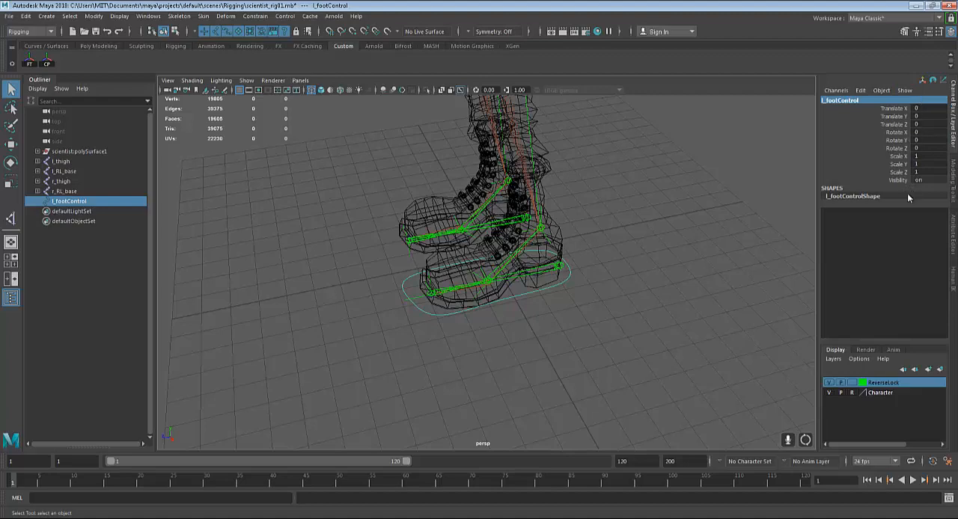
pyautogui.press('w')
pyautogui.moveTo(508, 302); pyautogui.dragTo(326, 199)
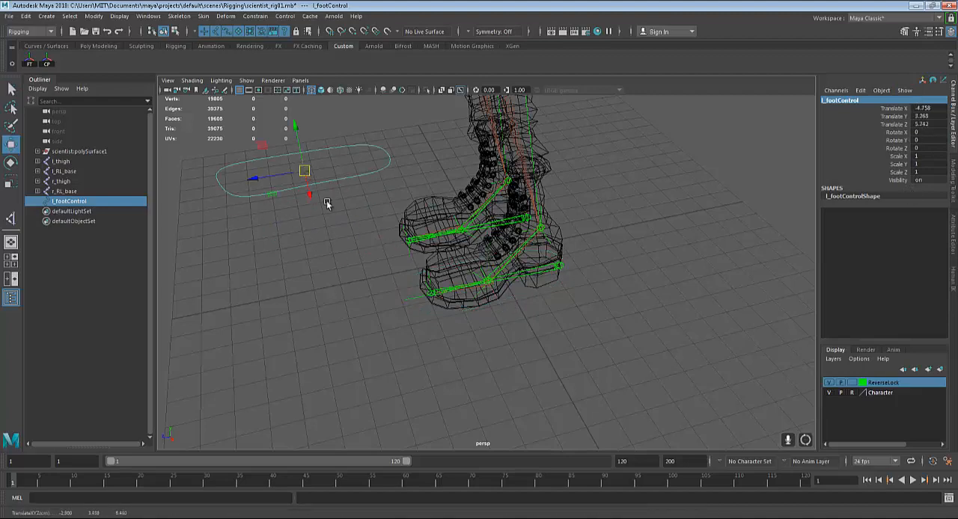
pyautogui.scroll(-3, 333, 206)
pyautogui.press('e')
pyautogui.moveTo(380, 252); pyautogui.dragTo(364, 136)
pyautogui.press('w')
pyautogui.keyDown('alt'); pyautogui.moveTo(505, 225); pyautogui.dragTo(527, 215); pyautogui.keyUp('alt')
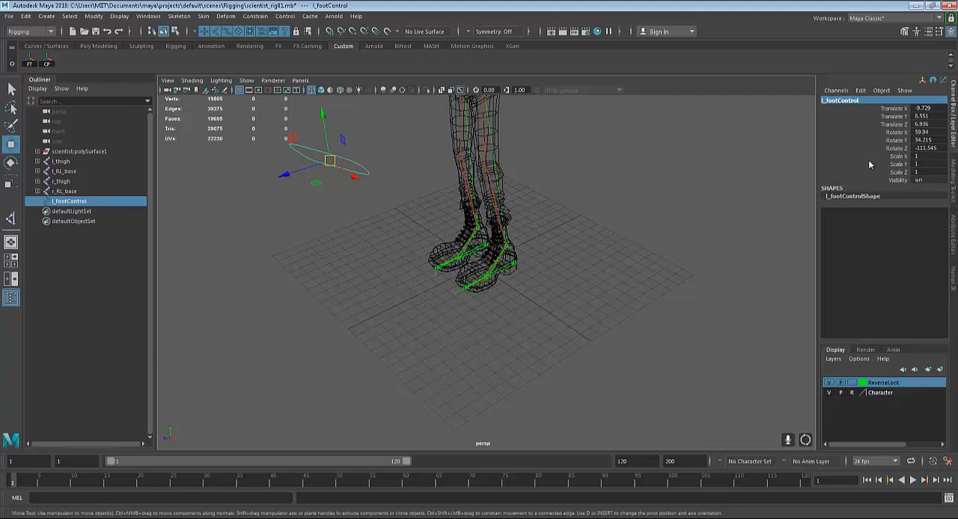
# Set all translate and rotate values of l_footControl to 0 to return it to the left foot
pyautogui.click(928, 147)
pyautogui.moveTo(928, 148); pyautogui.dragTo(922, 107)
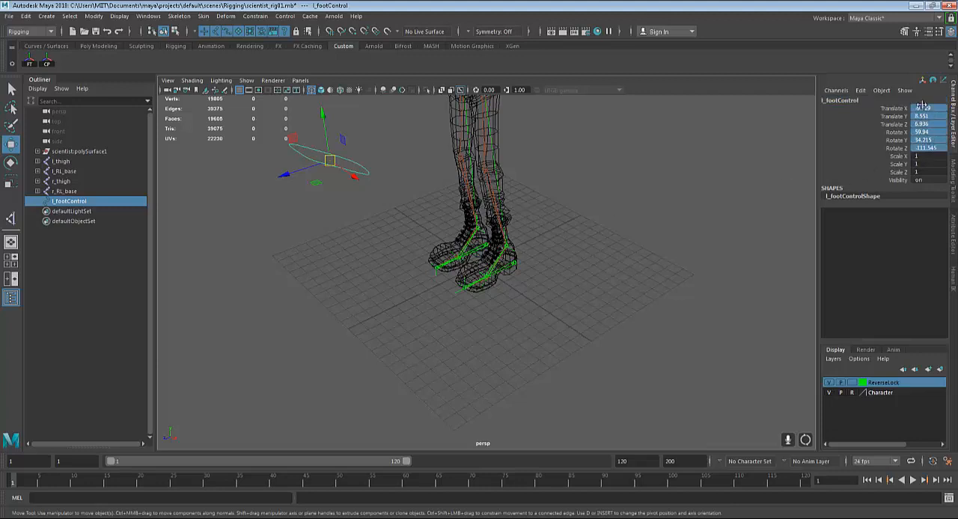
pyautogui.write('0')
pyautogui.press('Return')
pyautogui.press('f')
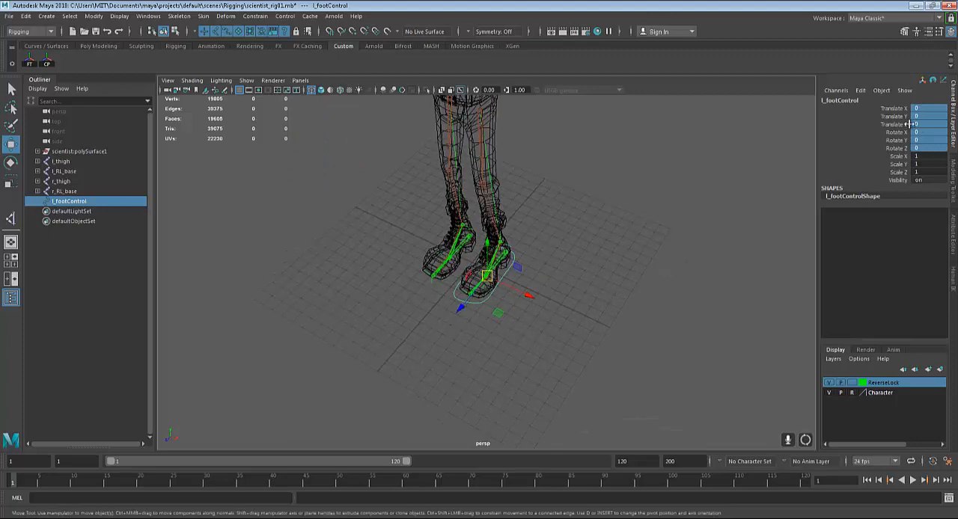
pyautogui.keyDown('alt'); pyautogui.moveTo(641, 229); pyautogui.dragTo(584, 280); pyautogui.keyUp('alt')
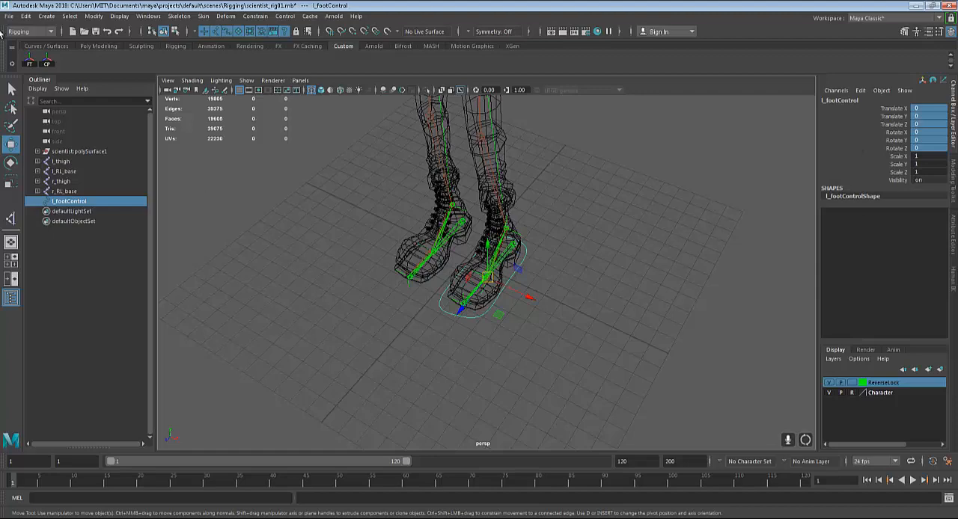
# Add a shortcut for deleting all history by type to the Custom shelf
pyautogui.click(24, 17)
pyautogui.moveTo(108, 144)
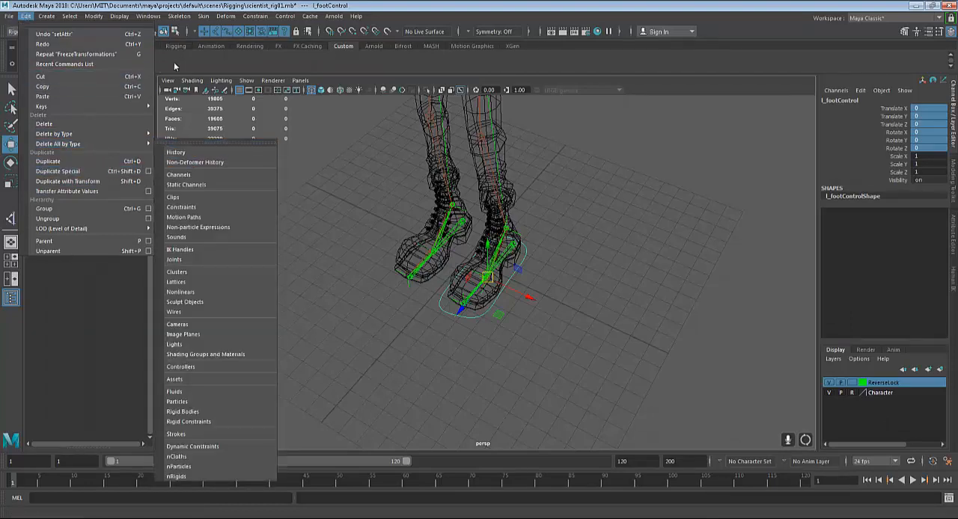
pyautogui.click(194, 154)
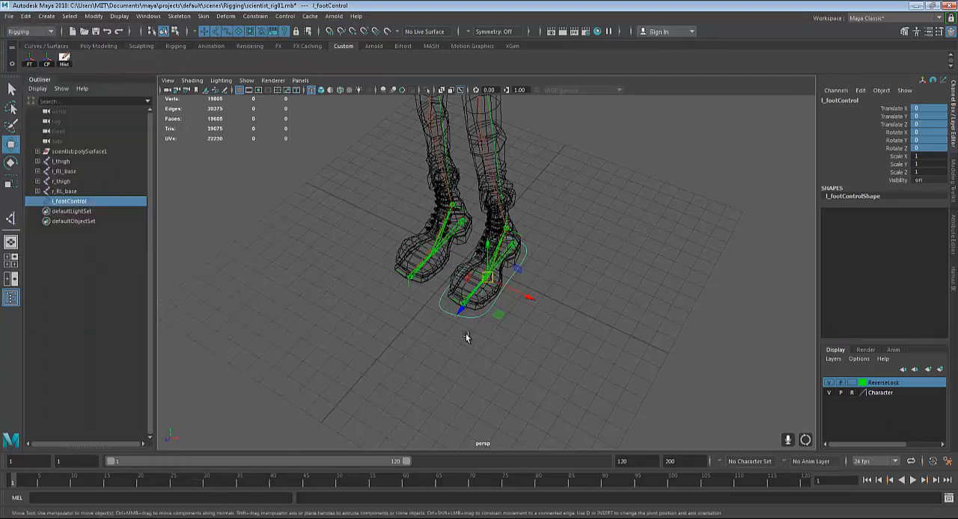
# Duplicate l_footControl and hide the ReverseLock layer
pyautogui.keyDown('alt'); pyautogui.moveTo(467, 334); pyautogui.dragTo(484, 320); pyautogui.keyUp('alt')
pyautogui.scroll(3, 483, 320)
pyautogui.keyDown('alt'); pyautogui.moveTo(500, 308); pyautogui.dragTo(501, 330, button='middle'); pyautogui.keyUp('alt')
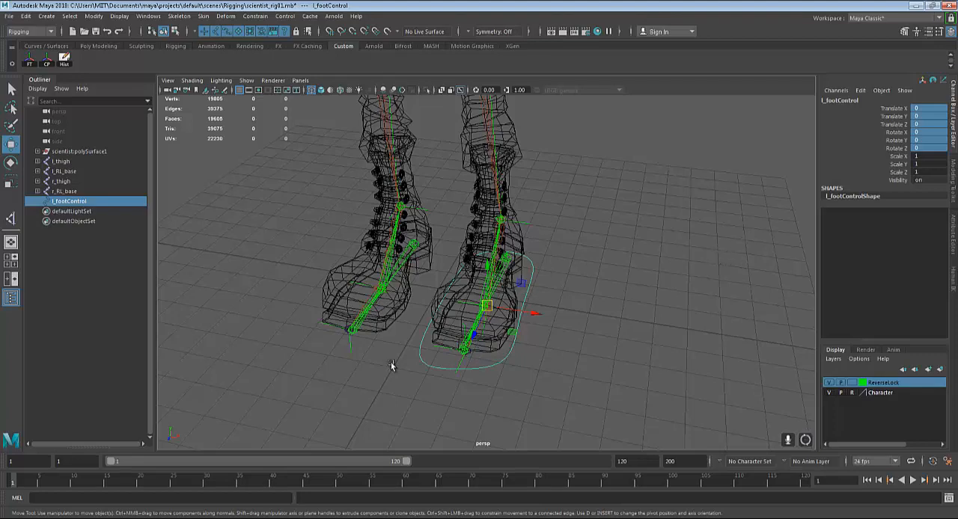
pyautogui.keyDown('alt'); pyautogui.moveTo(466, 377); pyautogui.dragTo(402, 184); pyautogui.keyUp('alt')
pyautogui.hotkey('ctrl', 'd')
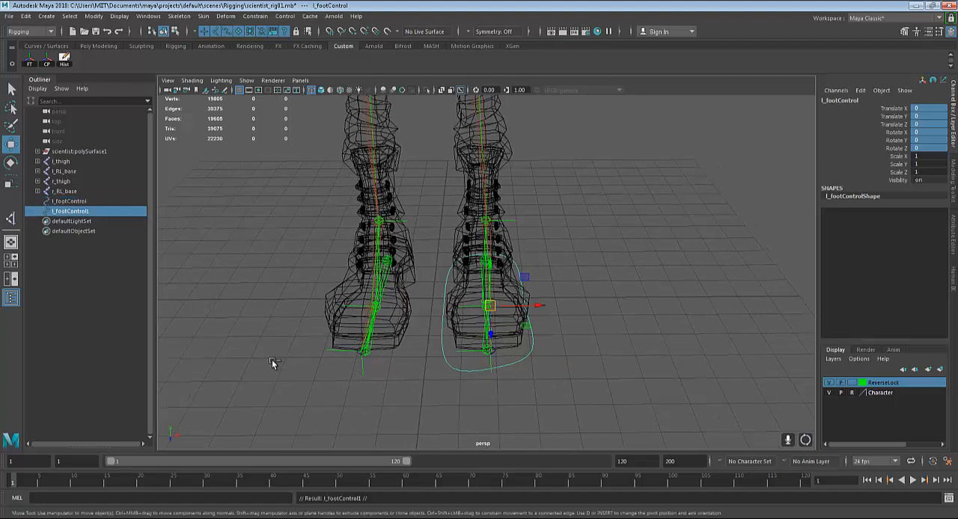
pyautogui.keyDown('alt'); pyautogui.moveTo(335, 363); pyautogui.dragTo(897, 436, button='right'); pyautogui.keyUp('alt')
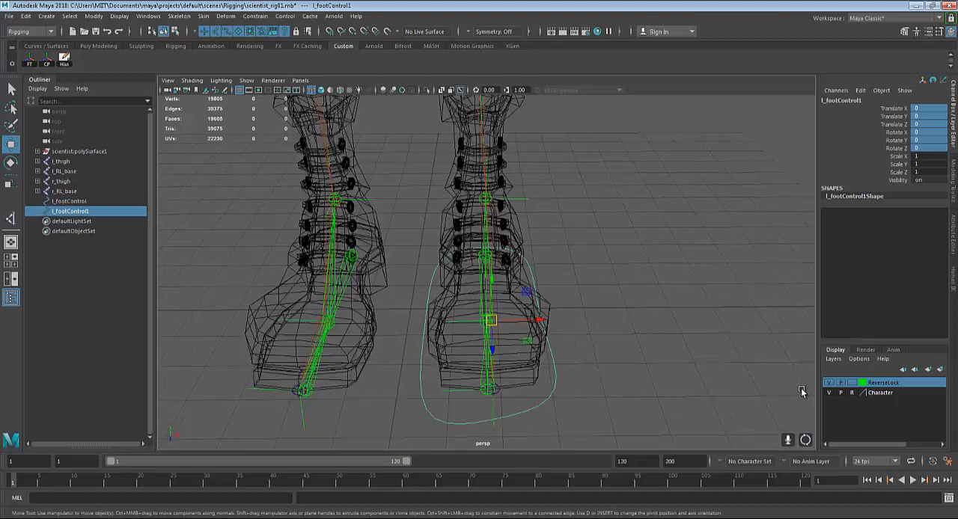
pyautogui.click(829, 382)
# Snap the duplicated foot curve to the ball joint of the right foot, at translate X -3.717
pyautogui.keyDown('alt'); pyautogui.moveTo(595, 409); pyautogui.dragTo(391, 361); pyautogui.keyUp('alt')
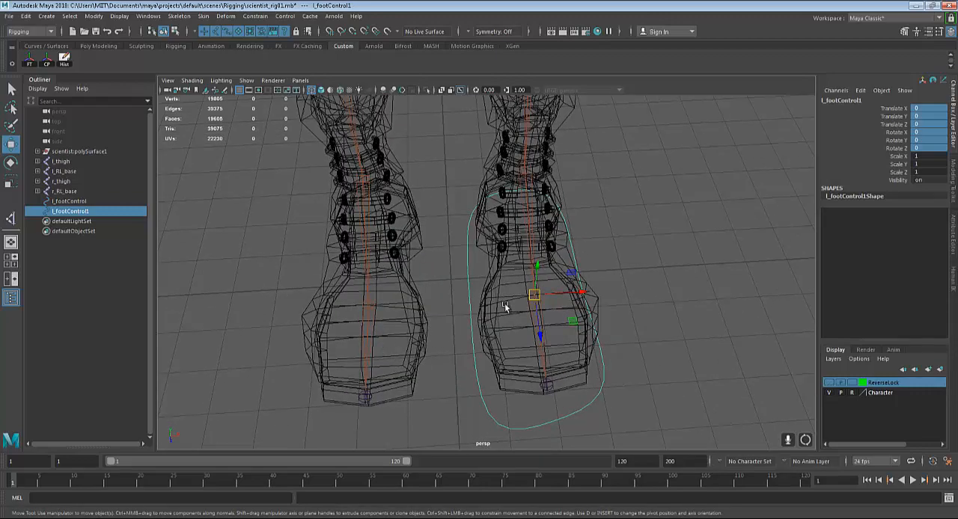
pyautogui.press('d')
pyautogui.press('v')
pyautogui.moveTo(369, 304); pyautogui.dragTo(367, 306, button='middle')
pyautogui.keyDown('alt'); pyautogui.moveTo(438, 317); pyautogui.dragTo(544, 308); pyautogui.keyUp('alt')
pyautogui.keyDown('alt'); pyautogui.moveTo(543, 308); pyautogui.dragTo(546, 372, button='right'); pyautogui.keyUp('alt')
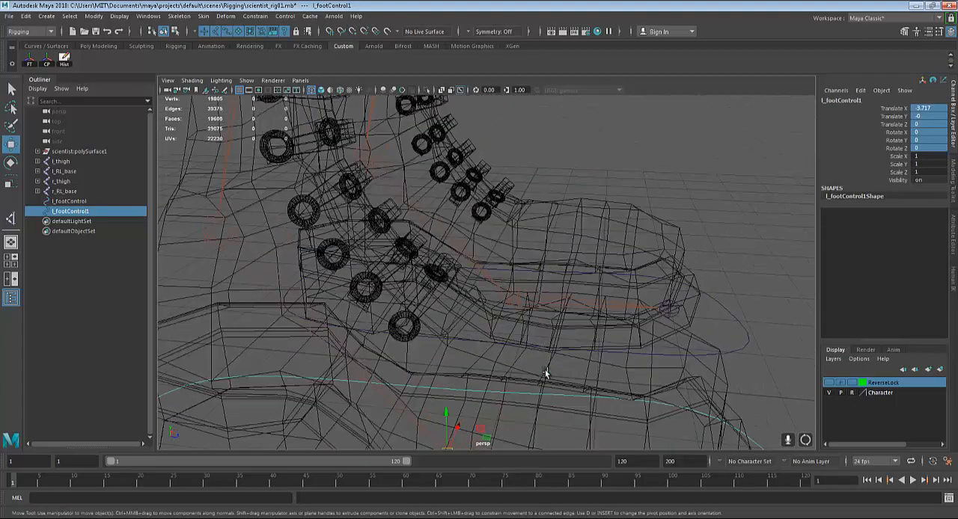
pyautogui.keyDown('alt'); pyautogui.moveTo(545, 372); pyautogui.dragTo(536, 231, button='middle'); pyautogui.keyUp('alt')
pyautogui.keyDown('alt'); pyautogui.moveTo(535, 228); pyautogui.dragTo(419, 328); pyautogui.keyUp('alt')
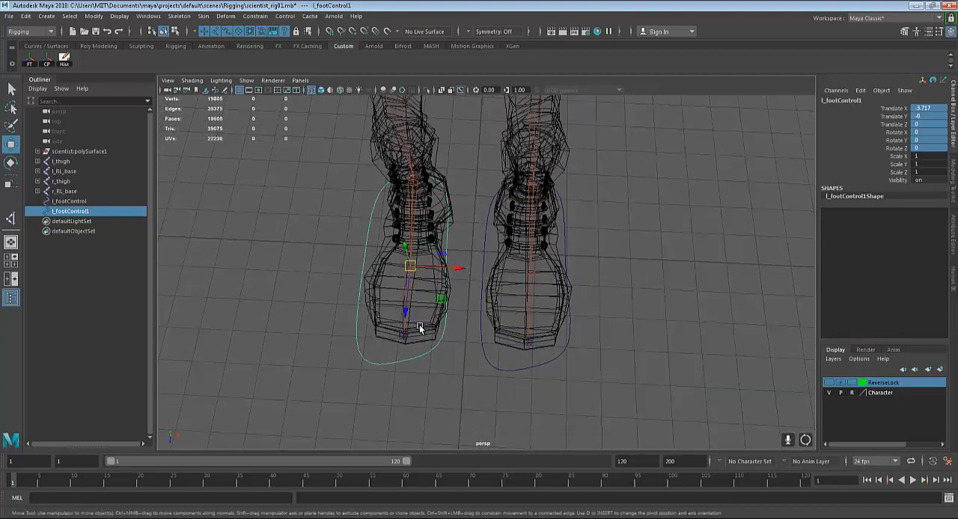
pyautogui.press('r')
pyautogui.moveTo(454, 268); pyautogui.dragTo(407, 269)
pyautogui.hotkey('ctrl', 'z')
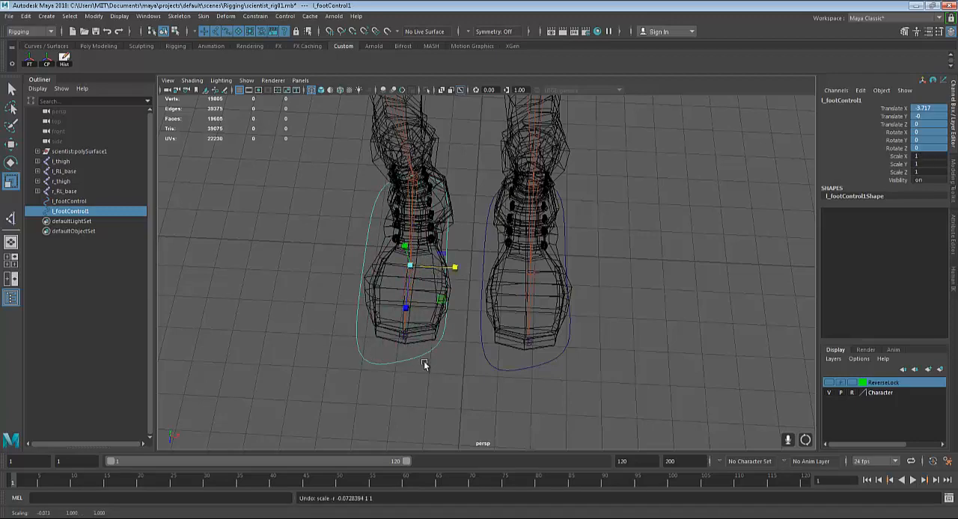
# Mirror the duplicated curve around the right foot by setting its scale X to -1
pyautogui.keyDown('alt'); pyautogui.moveTo(425, 364); pyautogui.dragTo(561, 329); pyautogui.keyUp('alt')
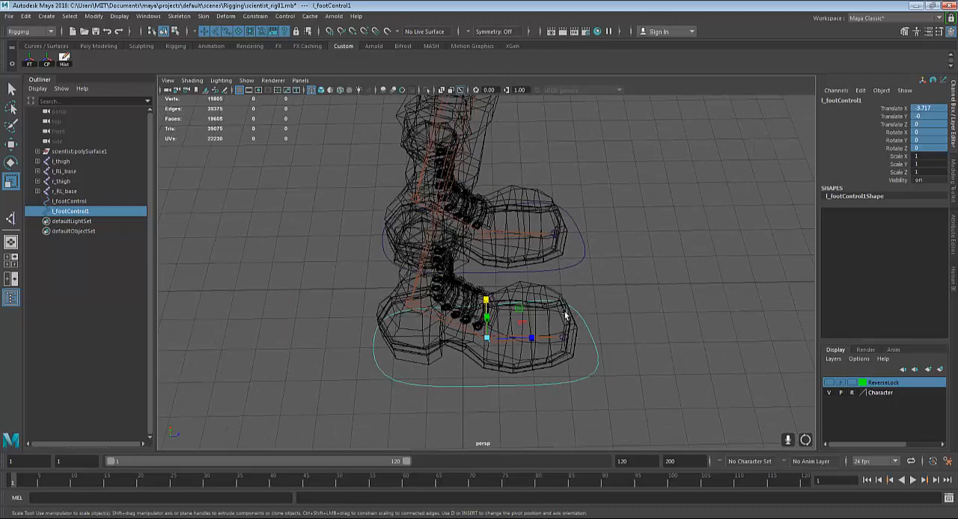
pyautogui.keyDown('alt'); pyautogui.moveTo(564, 311); pyautogui.dragTo(395, 271); pyautogui.keyUp('alt')
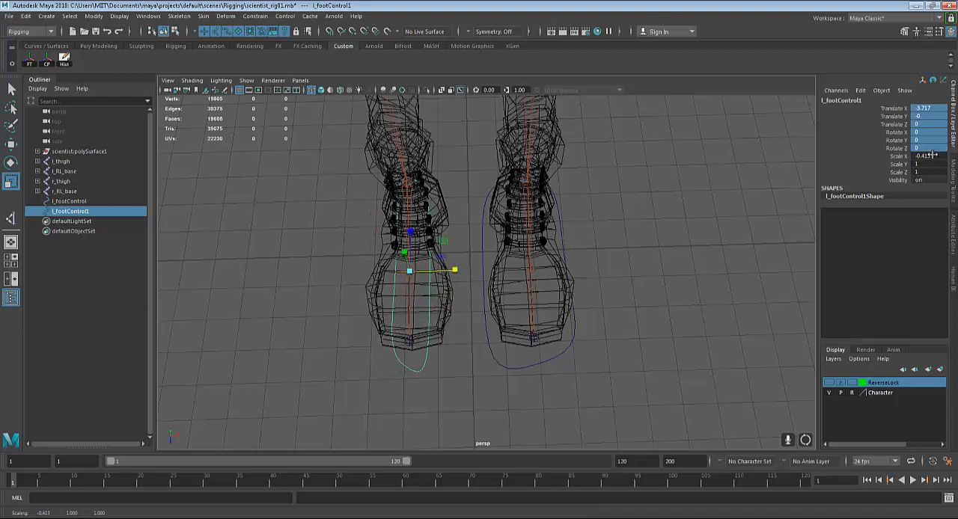
pyautogui.click(932, 155)
pyautogui.write('1')
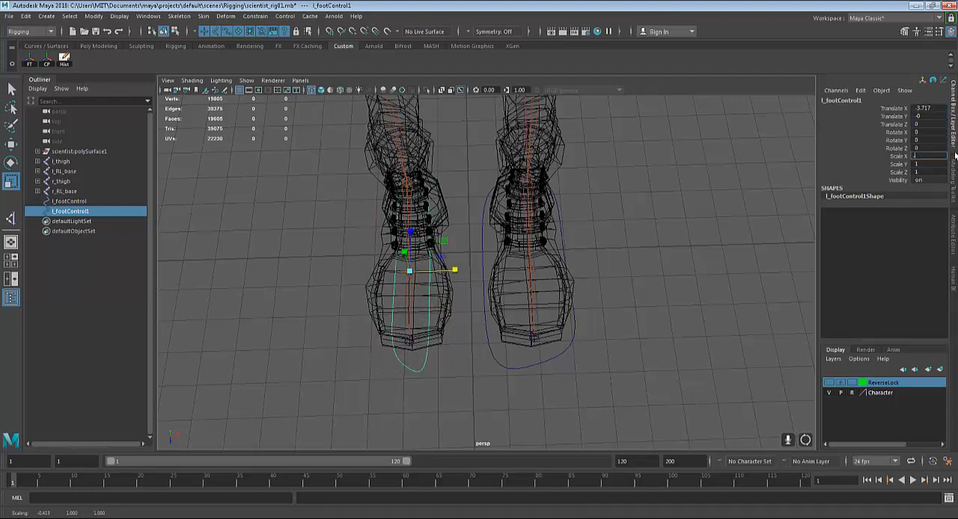
pyautogui.press('Return')
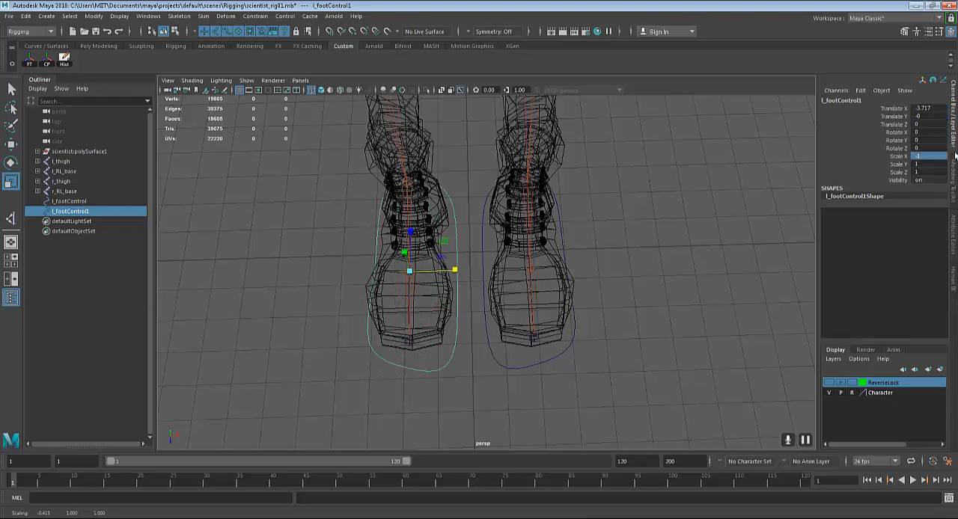
# Freeze the transformations of the mirrored right foot curve and delete all history
pyautogui.keyDown('alt'); pyautogui.moveTo(572, 309); pyautogui.dragTo(507, 364); pyautogui.keyUp('alt')
pyautogui.click(609, 385)
pyautogui.click(508, 361)
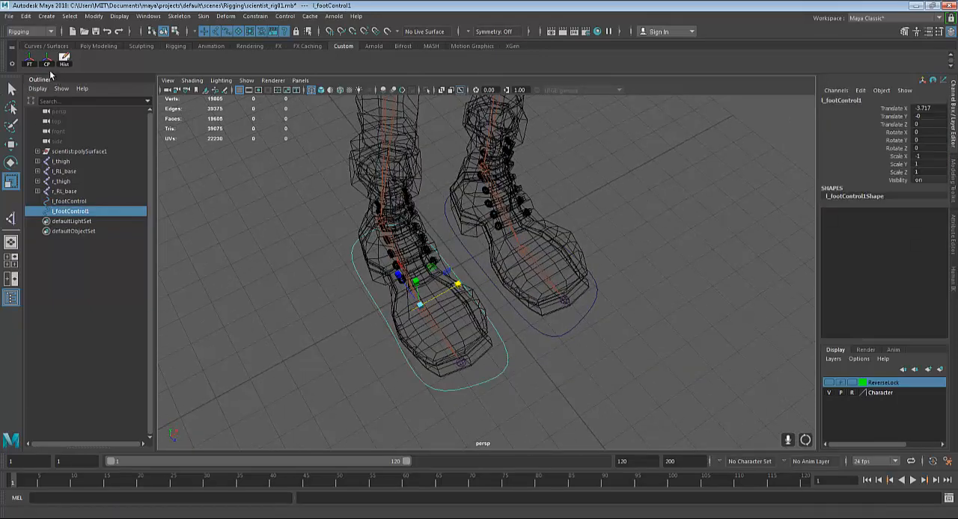
pyautogui.click(29, 66)
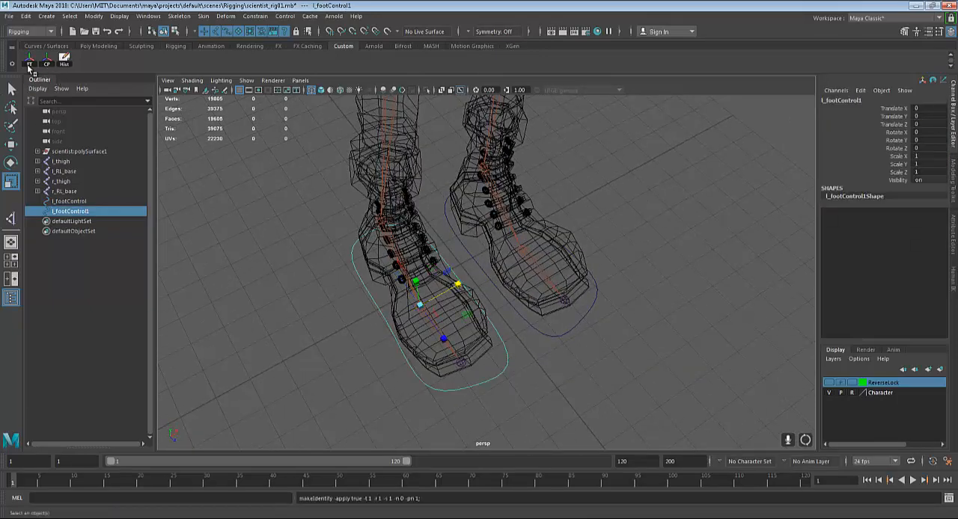
pyautogui.click(67, 64)
# Rename the right foot's curve to r_footControl
pyautogui.keyDown('alt'); pyautogui.moveTo(649, 227); pyautogui.dragTo(657, 218); pyautogui.keyUp('alt')
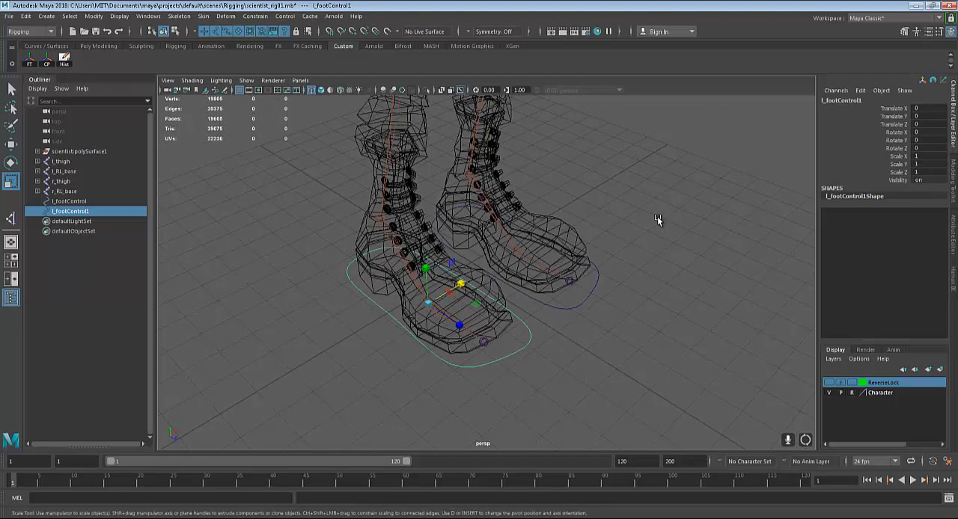
pyautogui.click(863, 101)
pyautogui.click(869, 102)
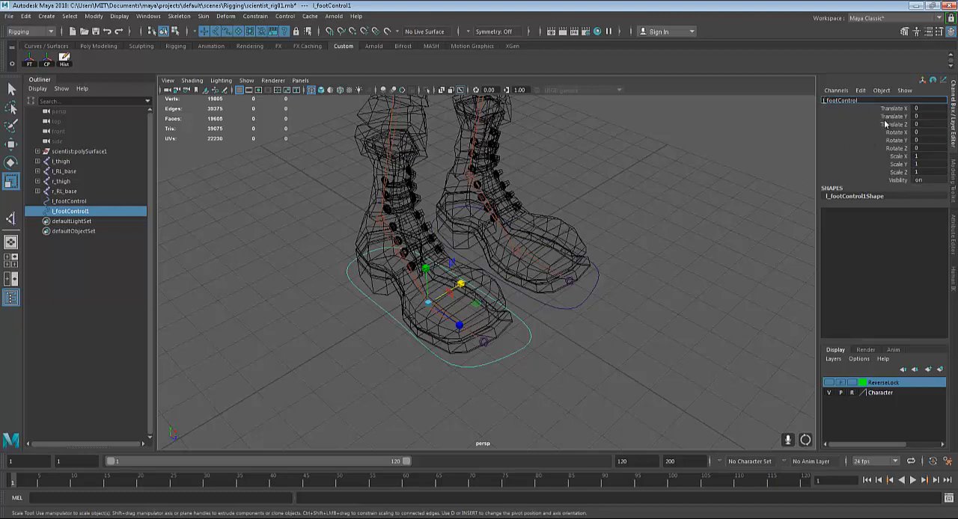
pyautogui.press('Delete')
pyautogui.write('r')
pyautogui.press('Return')
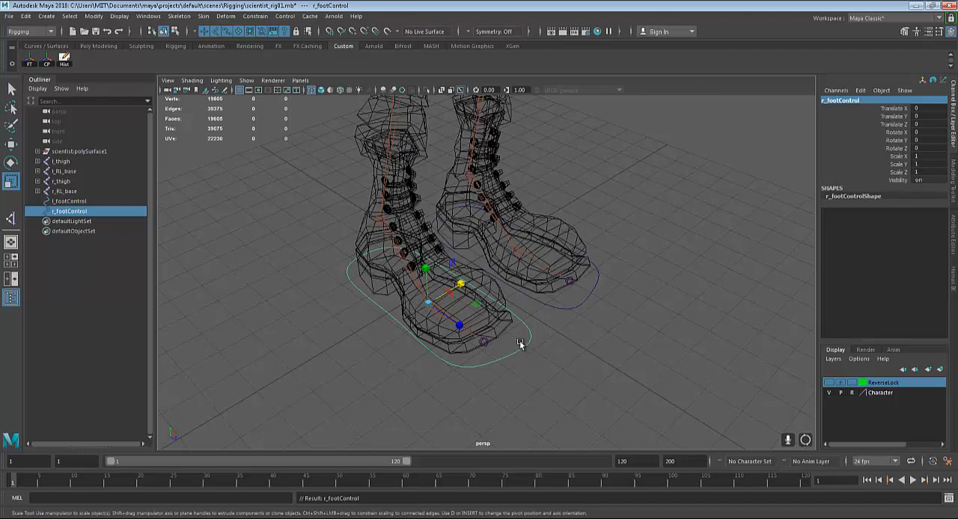
# Delete the r_footControl curve around the right foot
pyautogui.click(557, 310)
pyautogui.scroll(-3, 611, 305)
pyautogui.keyDown('alt'); pyautogui.moveTo(611, 305); pyautogui.dragTo(538, 351); pyautogui.keyUp('alt')
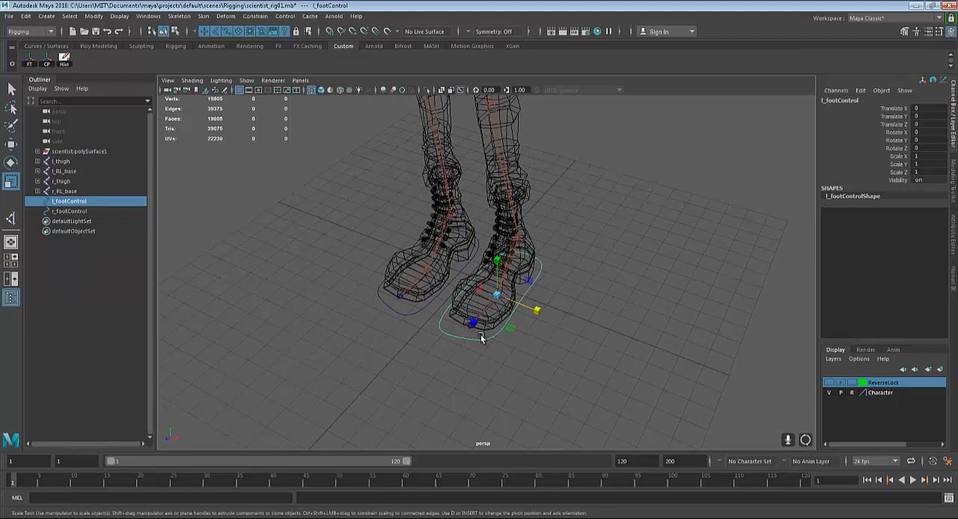
pyautogui.scroll(4, 484, 342)
pyautogui.keyDown('alt'); pyautogui.moveTo(676, 297); pyautogui.dragTo(661, 303); pyautogui.keyUp('alt')
pyautogui.keyDown('alt'); pyautogui.moveTo(567, 298); pyautogui.dragTo(602, 308); pyautogui.keyUp('alt')
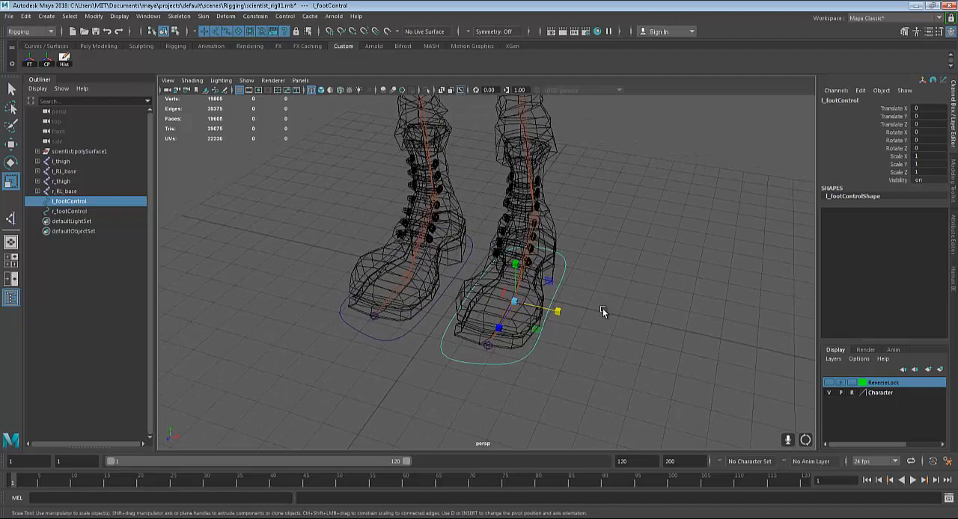
pyautogui.keyDown('alt'); pyautogui.moveTo(380, 357); pyautogui.dragTo(389, 365); pyautogui.keyUp('alt')
pyautogui.click(389, 365)
pyautogui.scroll(5, 623, 324)
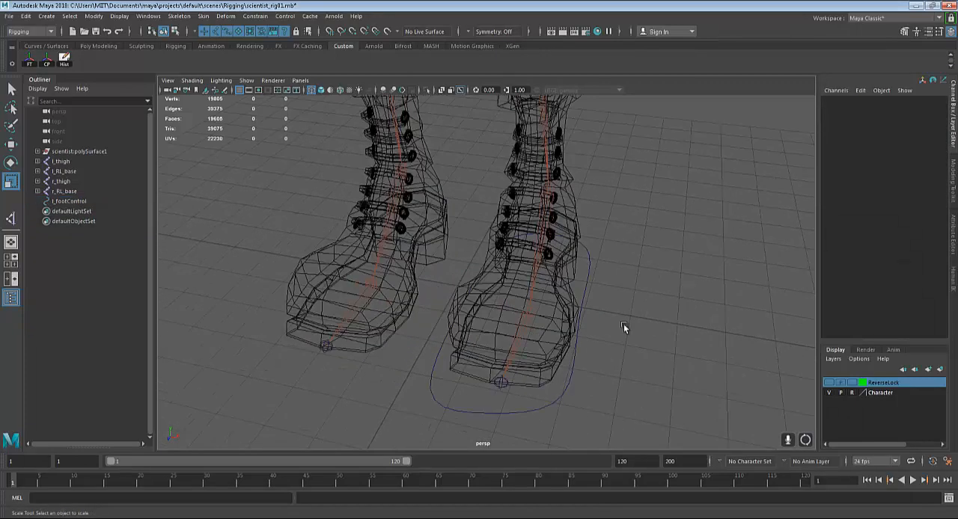
# Show the ReverseLock layer and select the l_RL_foot joint inside the left boot
pyautogui.keyDown('alt'); pyautogui.moveTo(636, 317); pyautogui.dragTo(629, 320); pyautogui.keyUp('alt')
pyautogui.moveTo(633, 309); pyautogui.dragTo(647, 341)
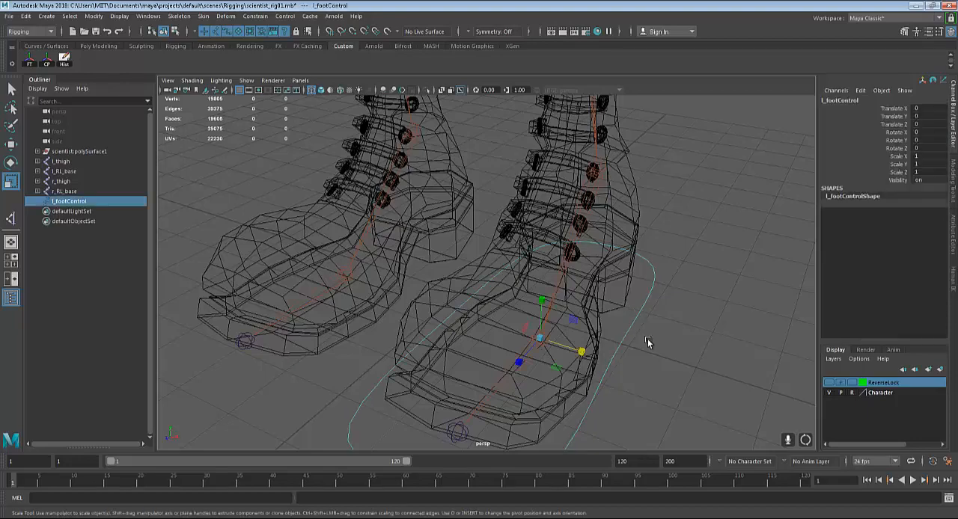
pyautogui.scroll(-4, 622, 327)
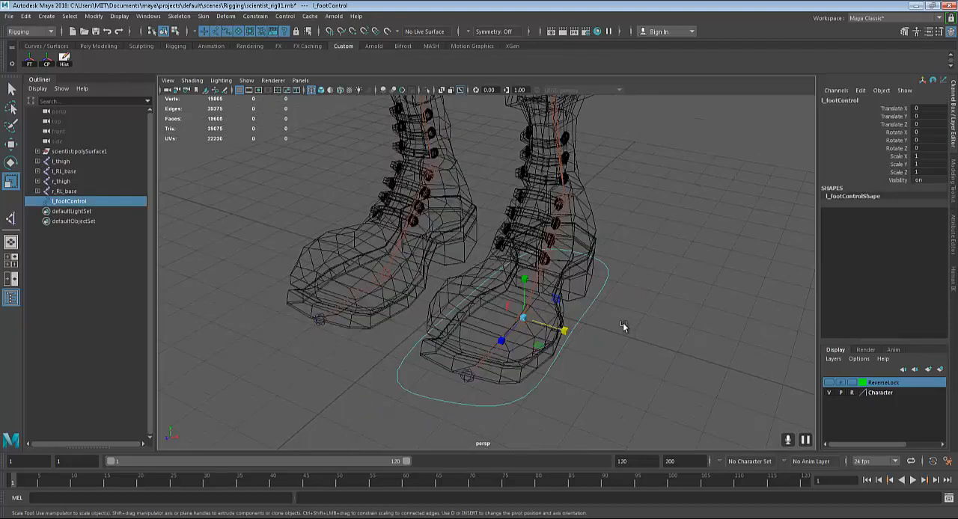
pyautogui.keyDown('alt'); pyautogui.moveTo(622, 327); pyautogui.dragTo(568, 306); pyautogui.keyUp('alt')
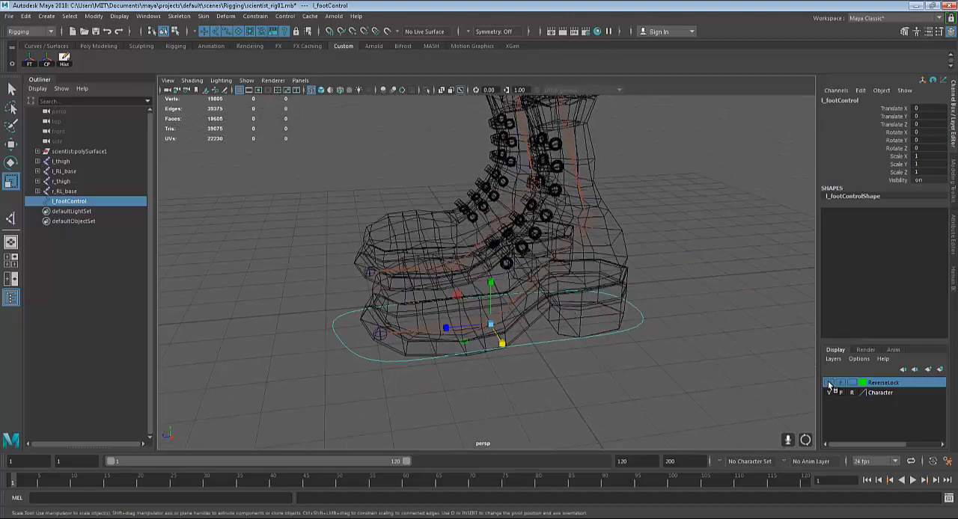
pyautogui.click(829, 382)
pyautogui.click(501, 303)
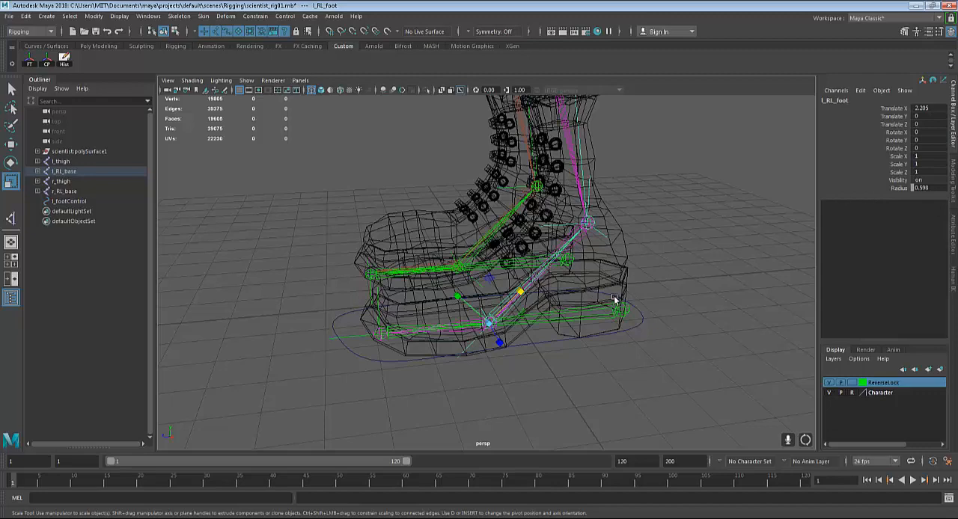
pyautogui.scroll(-2, 606, 296)
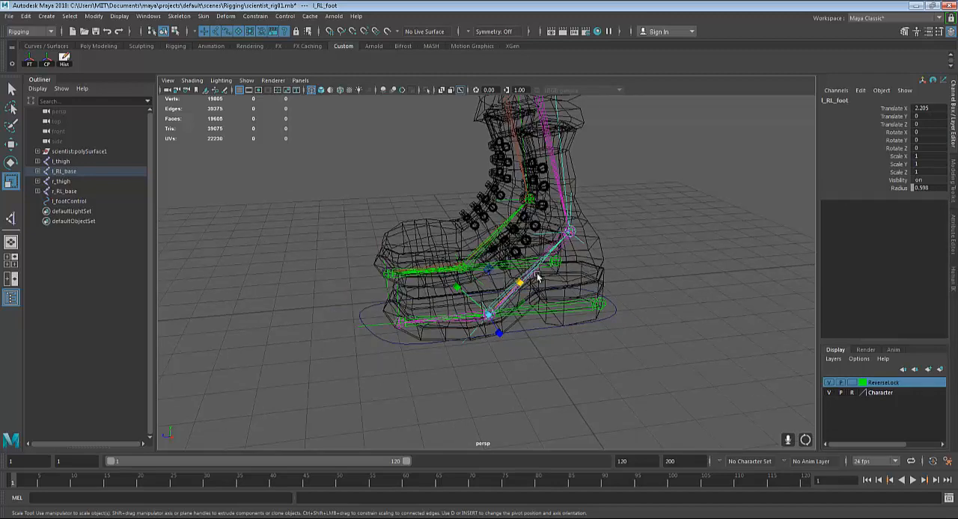
pyautogui.keyDown('alt'); pyautogui.moveTo(524, 278); pyautogui.dragTo(550, 279); pyautogui.keyUp('alt')
pyautogui.keyDown('alt'); pyautogui.moveTo(607, 260); pyautogui.dragTo(612, 254, button='middle'); pyautogui.keyUp('alt')
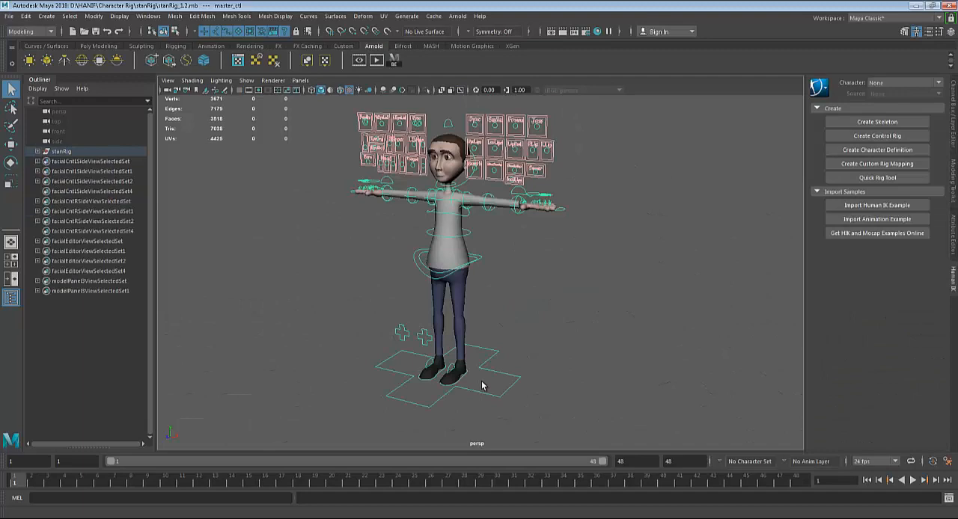
# Switch to the stanRig_1.2 reference scene and display the channel attributes of the left foot control l_leg_IK_ctl
pyautogui.scroll(10, 481, 386)
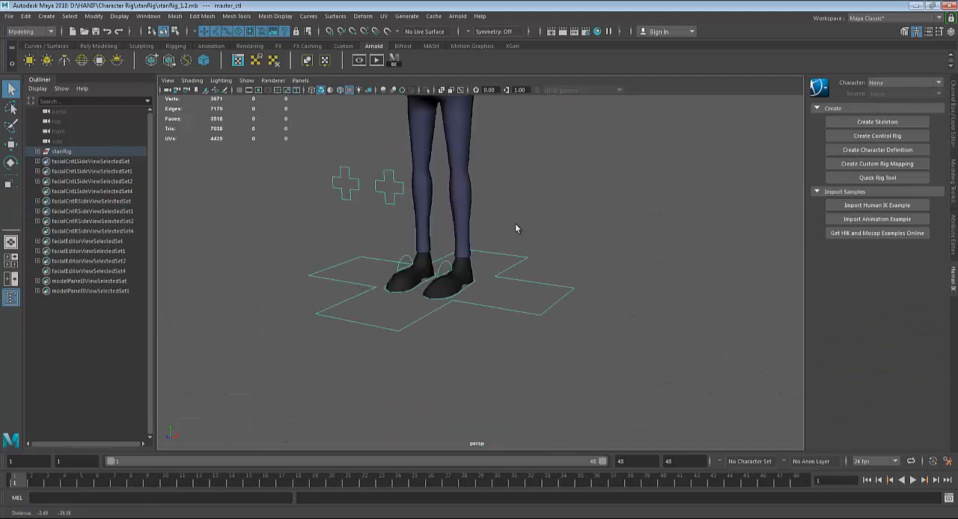
pyautogui.click(423, 337)
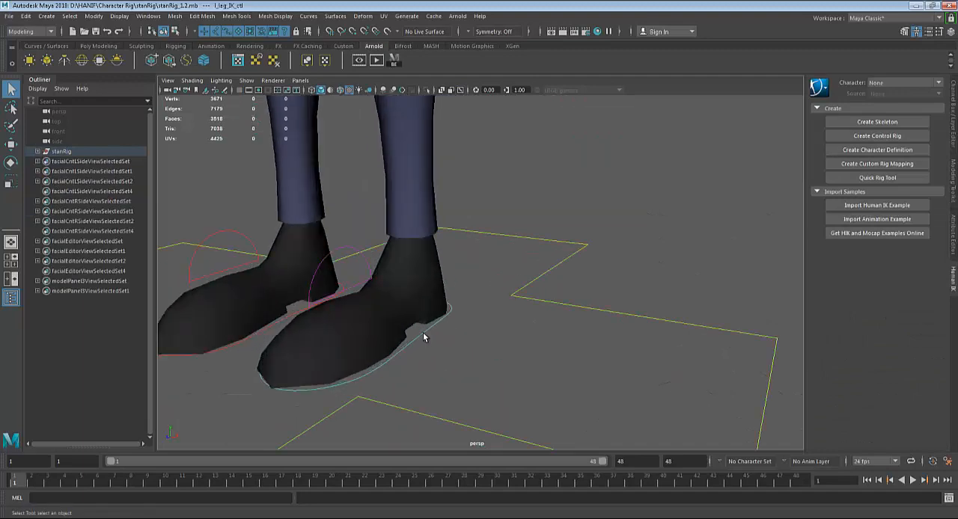
pyautogui.click(953, 101)
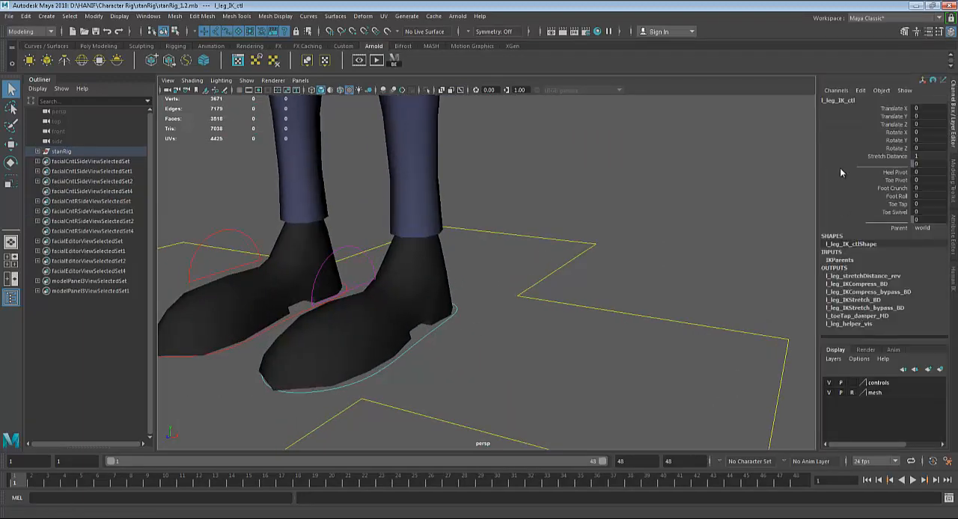
# Try out the Heel Pivot and Toe Pivot attributes of l_leg_IK_ctl and undo the changes
pyautogui.click(892, 172)
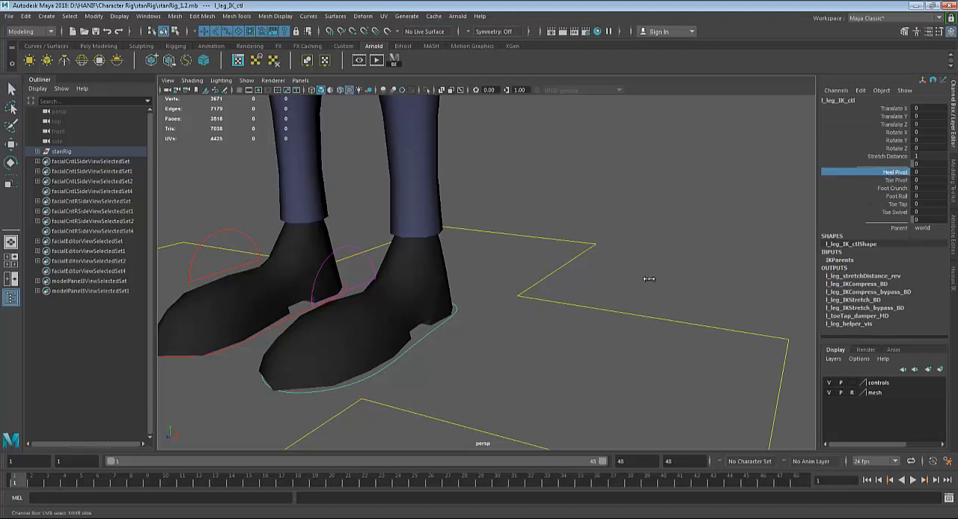
pyautogui.moveTo(644, 278); pyautogui.dragTo(844, 232, button='middle')
pyautogui.hotkey('ctrl', 'z')
pyautogui.click(892, 180)
pyautogui.hotkey('ctrl', 'z')
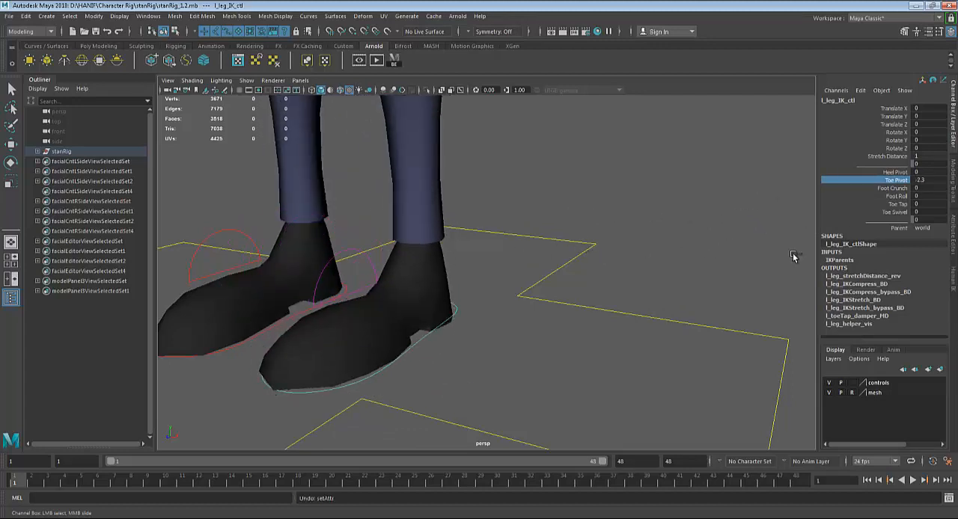
# Try out the Foot Crunch and Foot Roll attributes of l_leg_IK_ctl and undo each change
pyautogui.click(892, 188)
pyautogui.moveTo(603, 288); pyautogui.dragTo(795, 207, button='middle')
pyautogui.hotkey('ctrl', 'z')
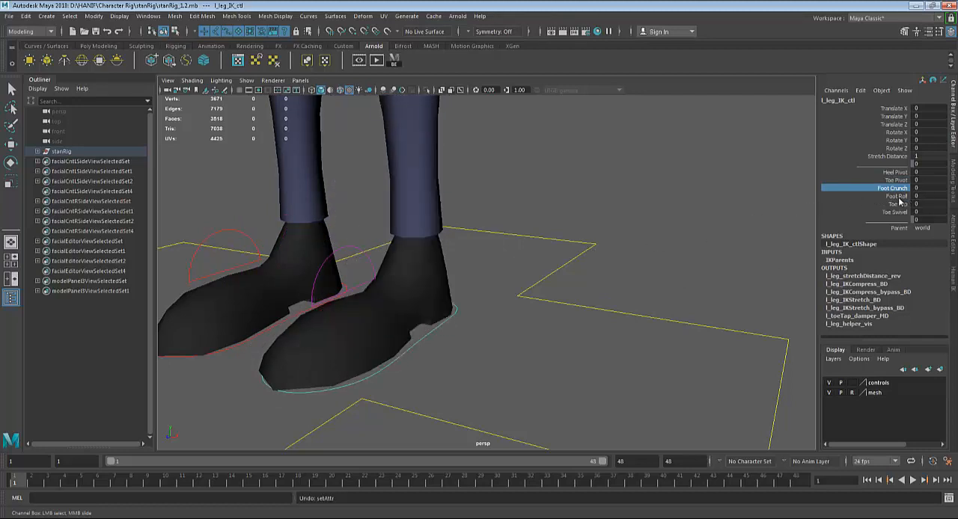
pyautogui.click(896, 196)
pyautogui.moveTo(590, 289); pyautogui.dragTo(737, 271, button='middle')
pyautogui.hotkey('ctrl', 'z')
# Try out the Toe Tap attribute of l_leg_IK_ctl and undo the change
pyautogui.click(897, 203)
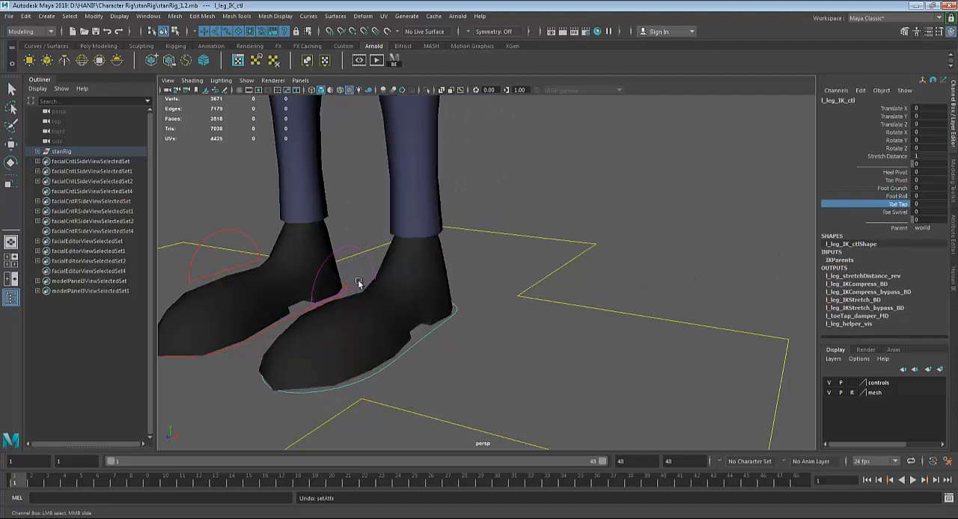
pyautogui.moveTo(366, 278); pyautogui.dragTo(161, 296, button='middle')
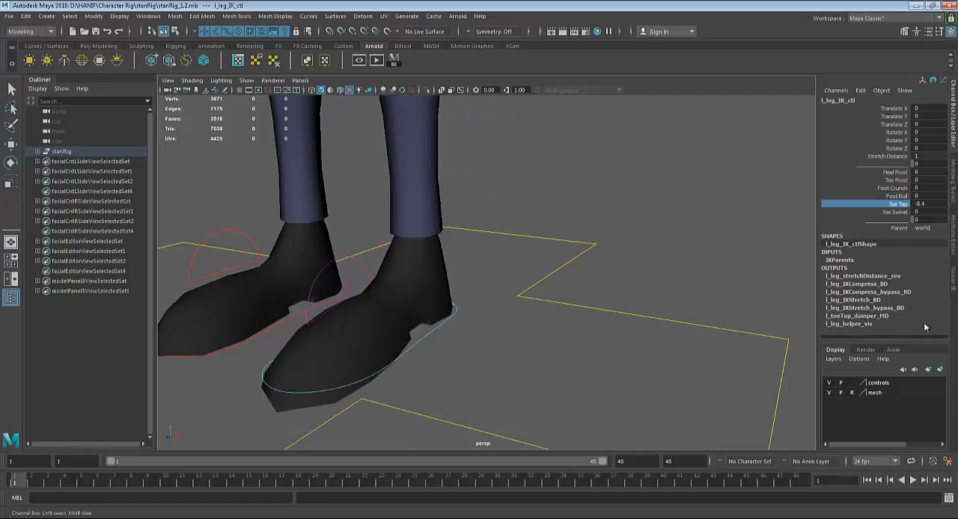
pyautogui.hotkey('ctrl', 'z')
# Return to the scientist_rig01 scene, try rotating the l_RL_foot joint in the left boot and undo the rotation
pyautogui.scroll(-2, 611, 289)
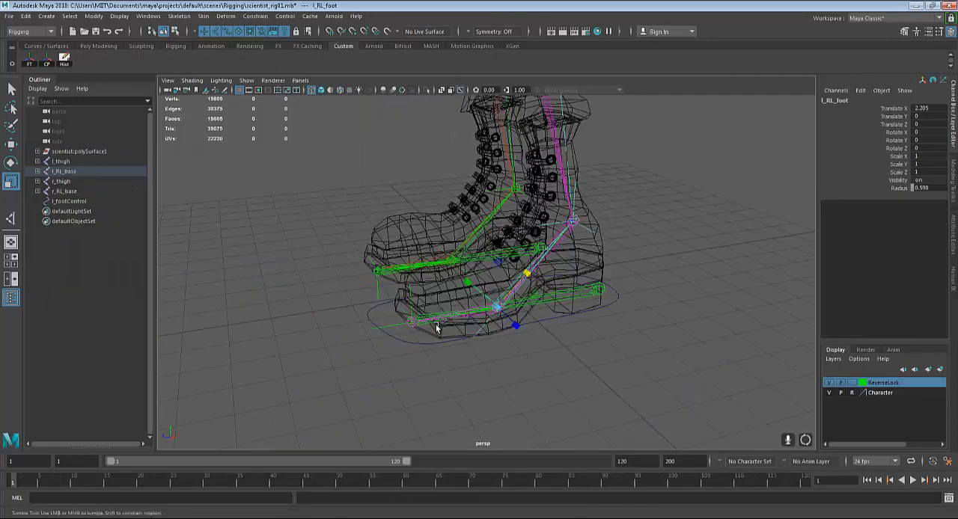
pyautogui.scroll(3, 434, 327)
pyautogui.keyDown('alt'); pyautogui.moveTo(556, 343); pyautogui.dragTo(528, 352); pyautogui.keyUp('alt')
pyautogui.press('q')
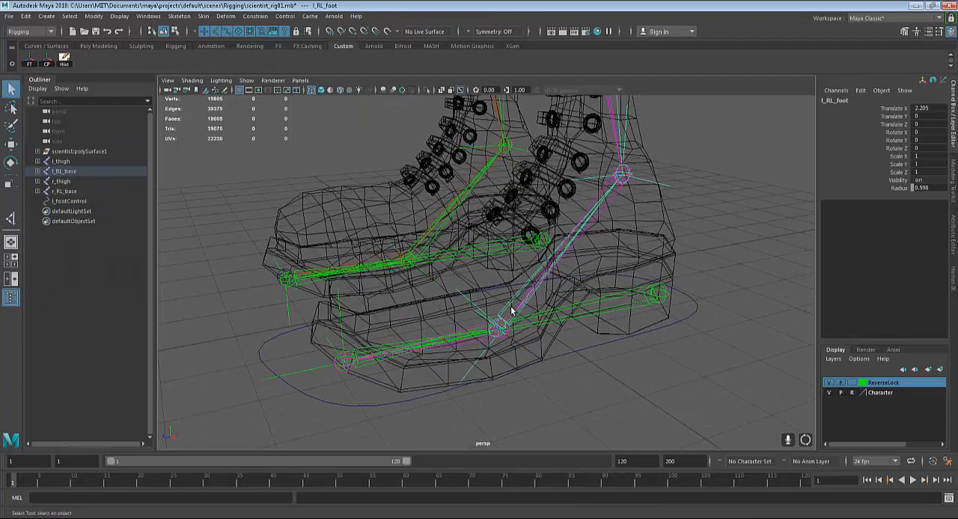
pyautogui.scroll(-2, 577, 280)
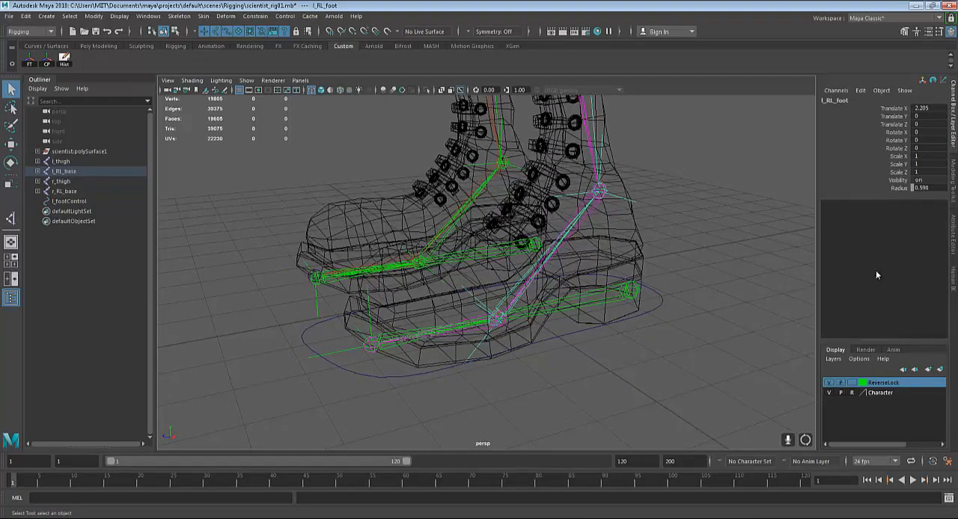
pyautogui.click(501, 300)
pyautogui.keyDown('alt'); pyautogui.moveTo(556, 318); pyautogui.dragTo(493, 346); pyautogui.keyUp('alt')
pyautogui.click(490, 334)
pyautogui.press('e')
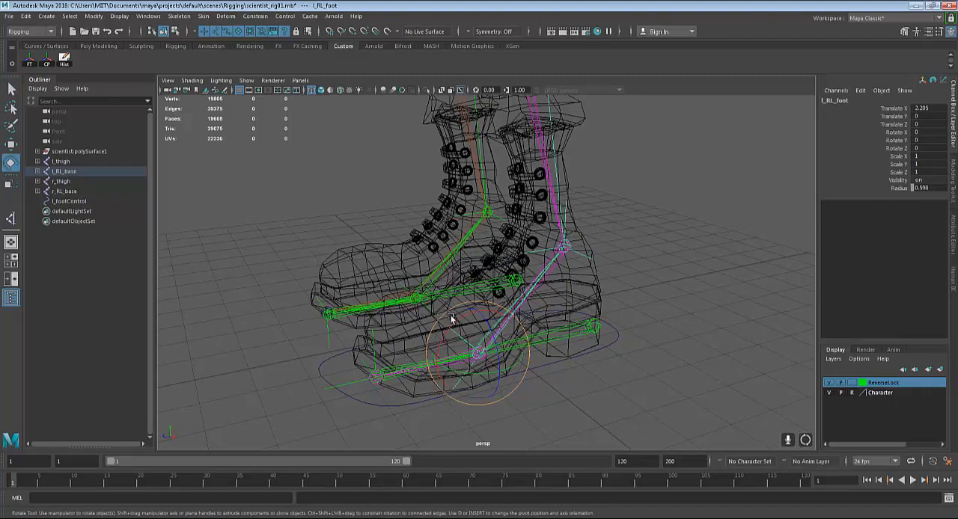
pyautogui.moveTo(456, 319); pyautogui.dragTo(437, 332)
pyautogui.hotkey('ctrl', 'z')
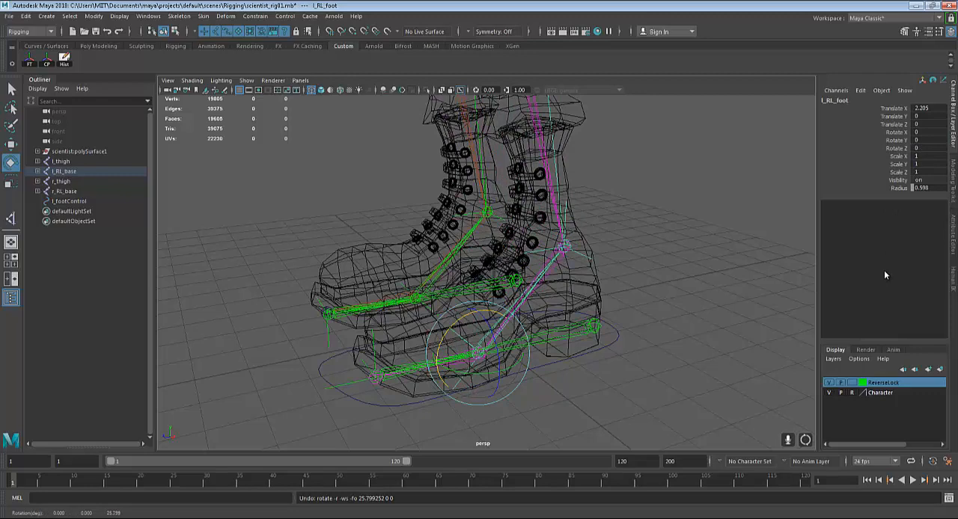
# Add a keyable float attribute FootRoll to l_footControl with minimum -10, maximum 10 and default 0
pyautogui.keyDown('alt'); pyautogui.moveTo(691, 336); pyautogui.dragTo(655, 329); pyautogui.keyUp('alt')
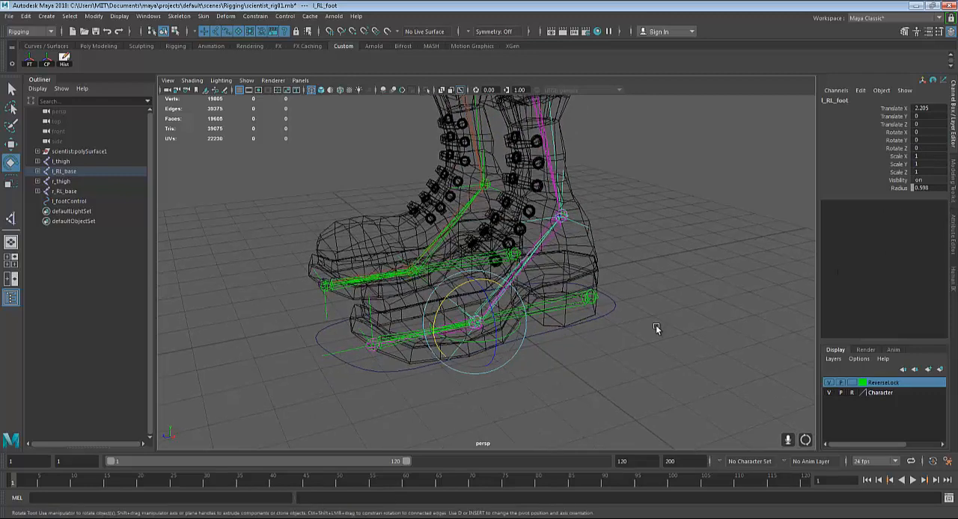
pyautogui.click(611, 313)
pyautogui.press('q')
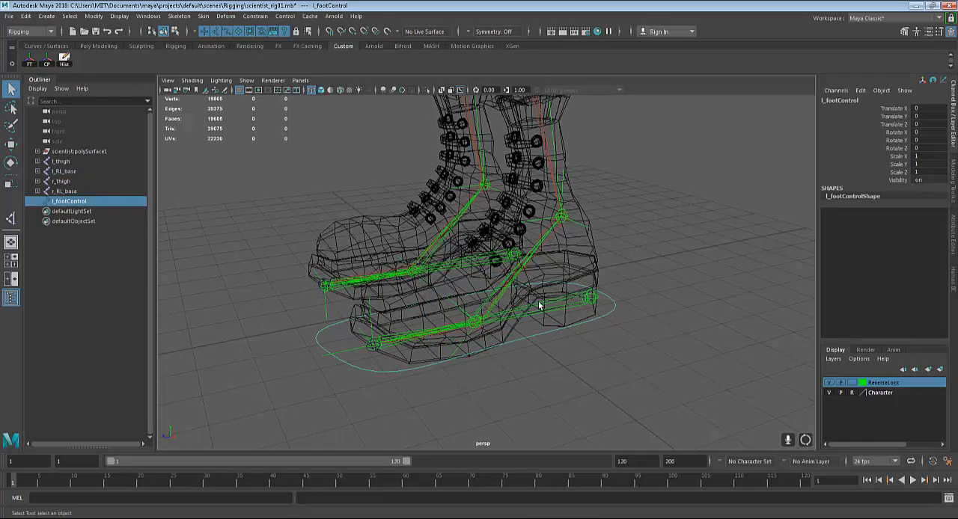
pyautogui.click(626, 330)
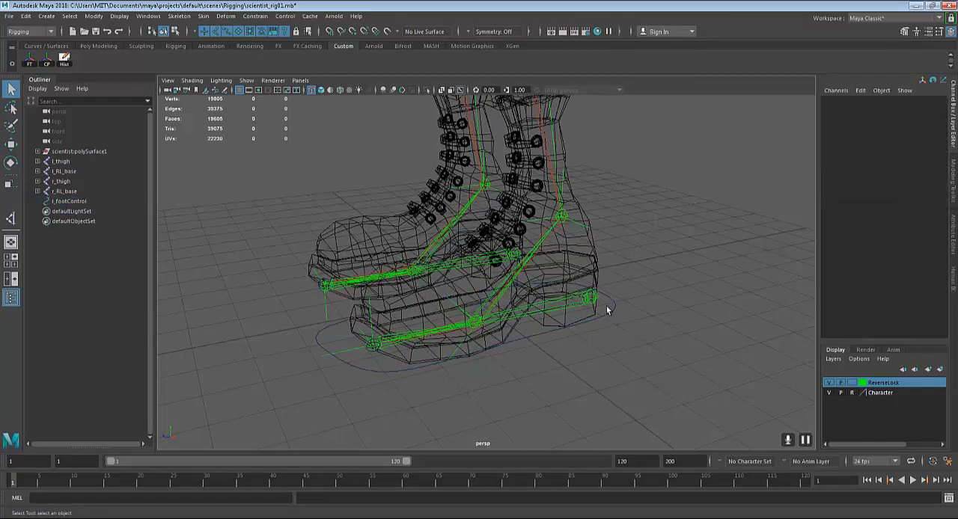
pyautogui.click(606, 307)
pyautogui.keyDown('alt'); pyautogui.moveTo(627, 348); pyautogui.dragTo(639, 337); pyautogui.keyUp('alt')
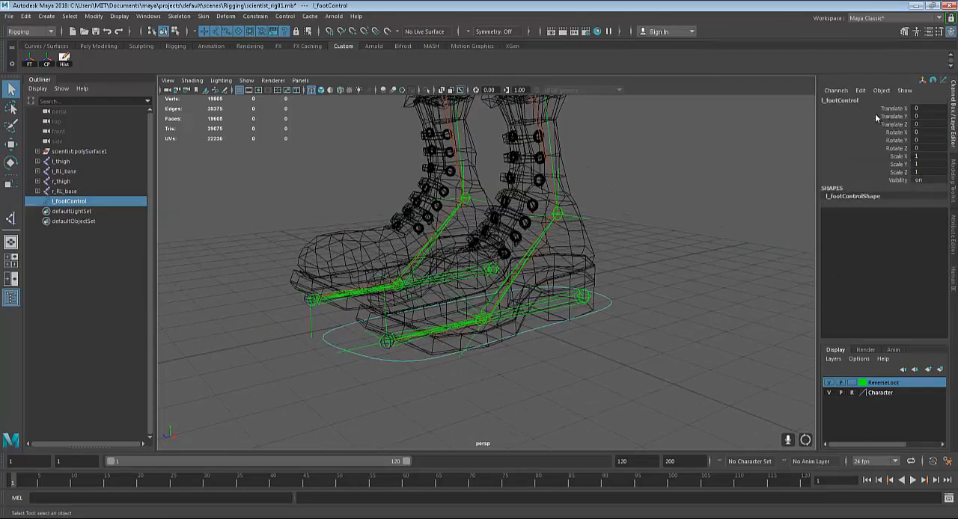
pyautogui.click(861, 90)
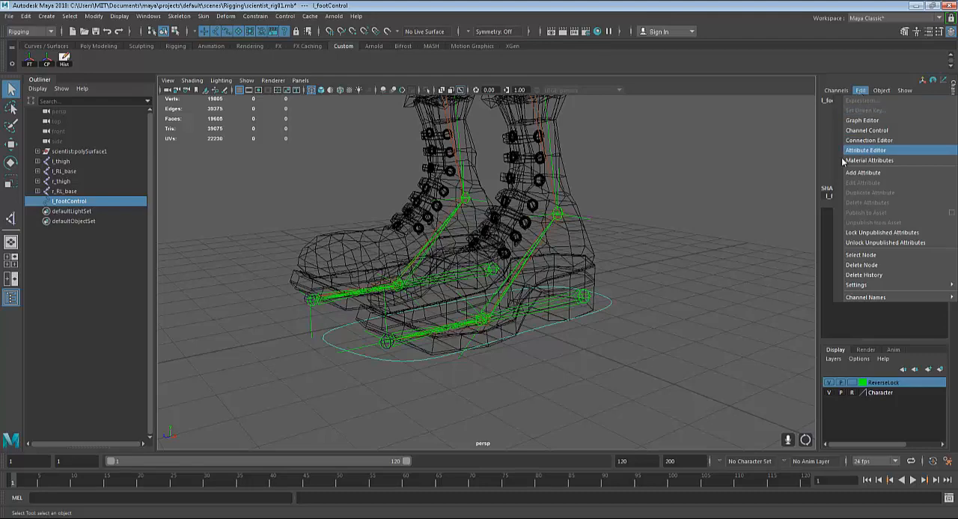
pyautogui.click(862, 173)
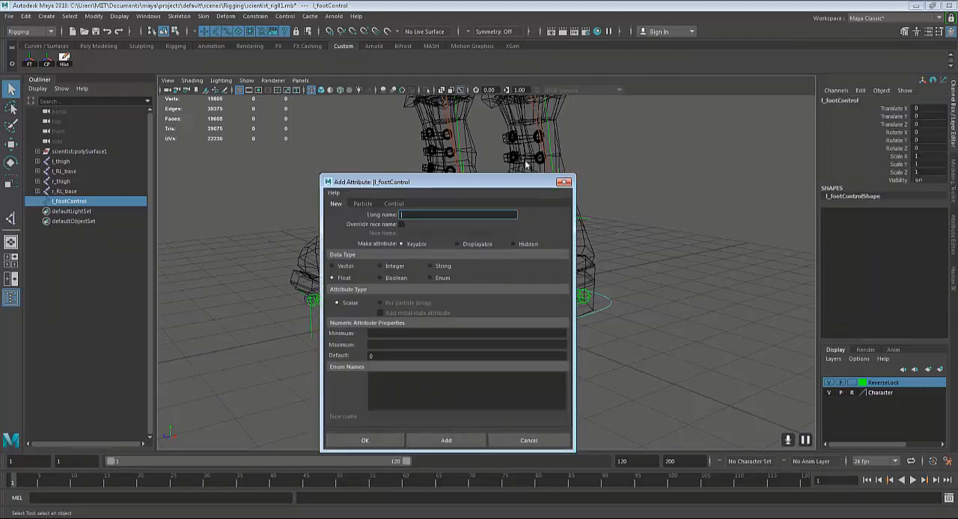
pyautogui.moveTo(526, 182); pyautogui.dragTo(782, 147)
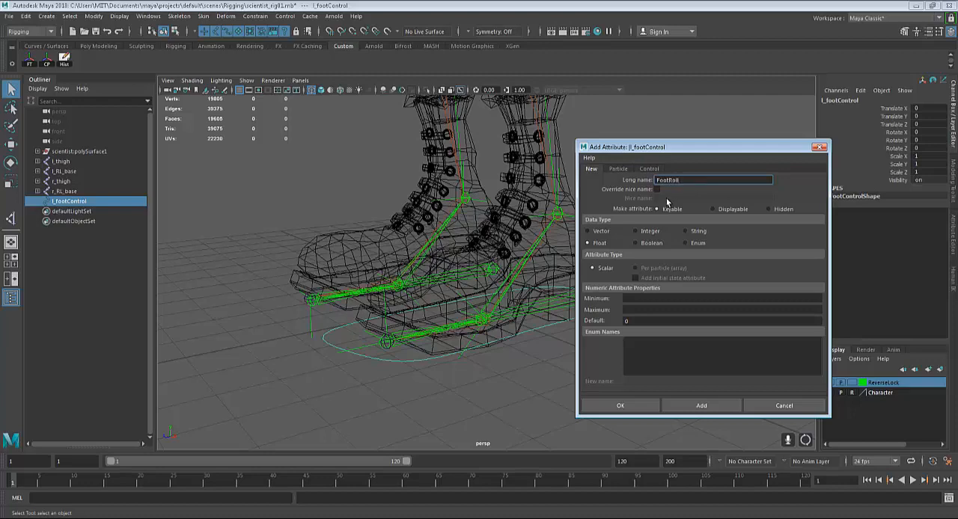
pyautogui.click(640, 299)
pyautogui.press('Tab')
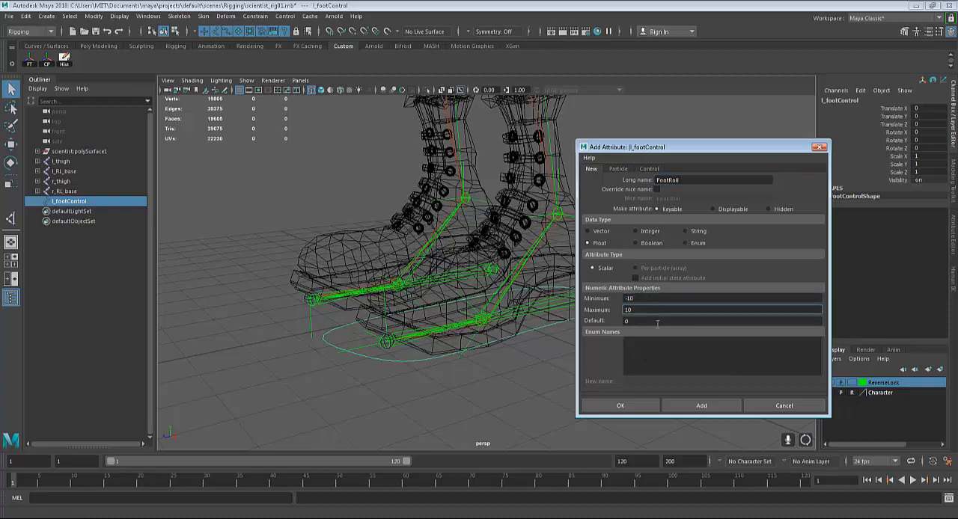
pyautogui.click(620, 406)
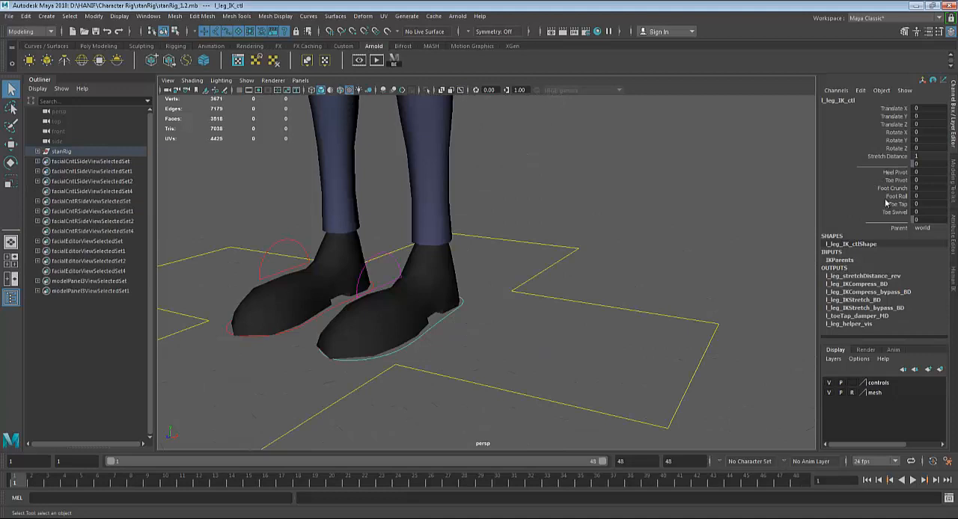
# In the stanRig_1.2 reference scene, try out Heel Pivot, Toe Pivot and Foot Crunch of l_leg_IK_ctl, undoing each change
pyautogui.click(891, 175)
pyautogui.moveTo(703, 258); pyautogui.dragTo(845, 228, button='middle')
pyautogui.hotkey('ctrl', 'z')
pyautogui.click(888, 181)
pyautogui.moveTo(638, 252); pyautogui.dragTo(903, 227, button='middle')
pyautogui.hotkey('ctrl', 'z')
pyautogui.click(885, 190)
pyautogui.hotkey('ctrl', 'z')
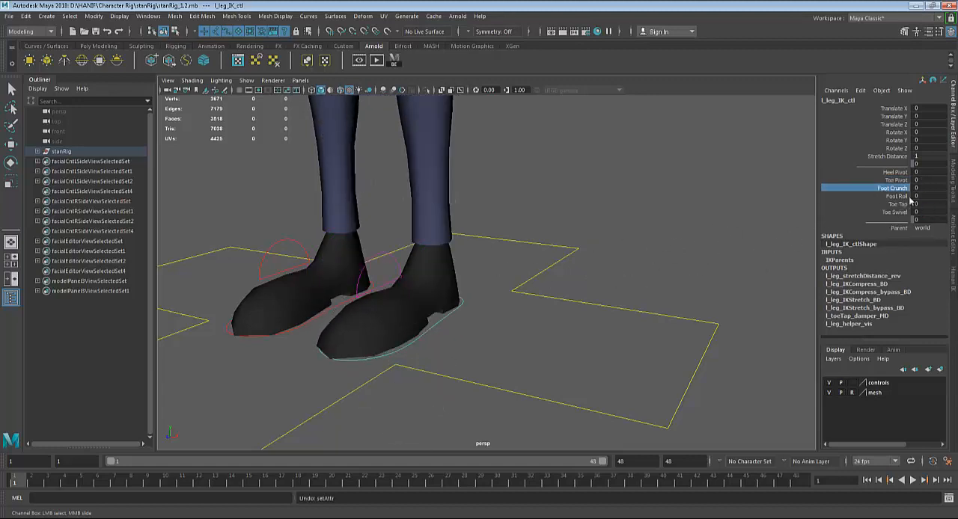
# Try out the Foot Roll attribute of l_leg_IK_ctl and undo every change
pyautogui.click(895, 196)
pyautogui.moveTo(511, 249); pyautogui.dragTo(593, 248, button='middle')
pyautogui.hotkey('ctrl', 'z')
pyautogui.hotkey('ctrl', 'z')
pyautogui.hotkey('ctrl', 'z')
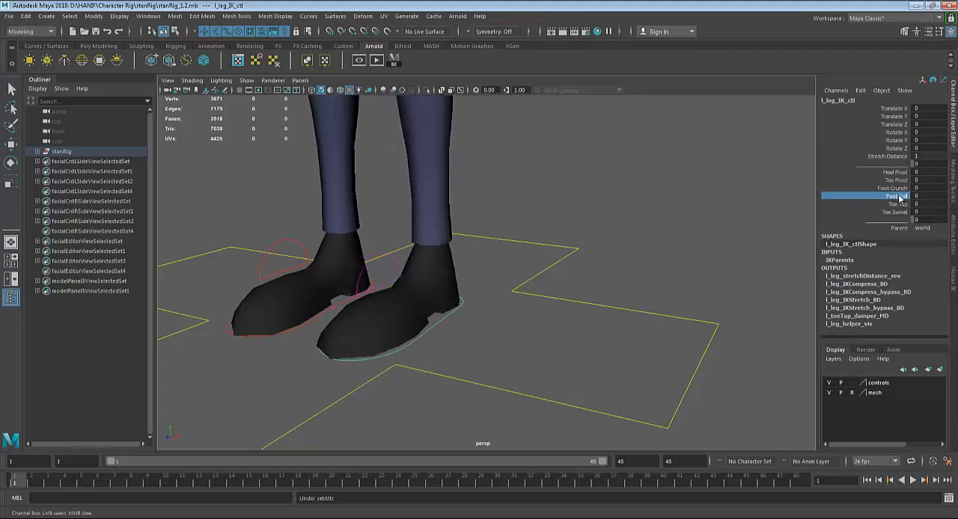
pyautogui.moveTo(681, 261); pyautogui.dragTo(944, 273, button='middle')
pyautogui.hotkey('ctrl', 'z')
# Try out the Toe Tap and Toe Swivel attributes of l_leg_IK_ctl and undo each change
pyautogui.click(896, 203)
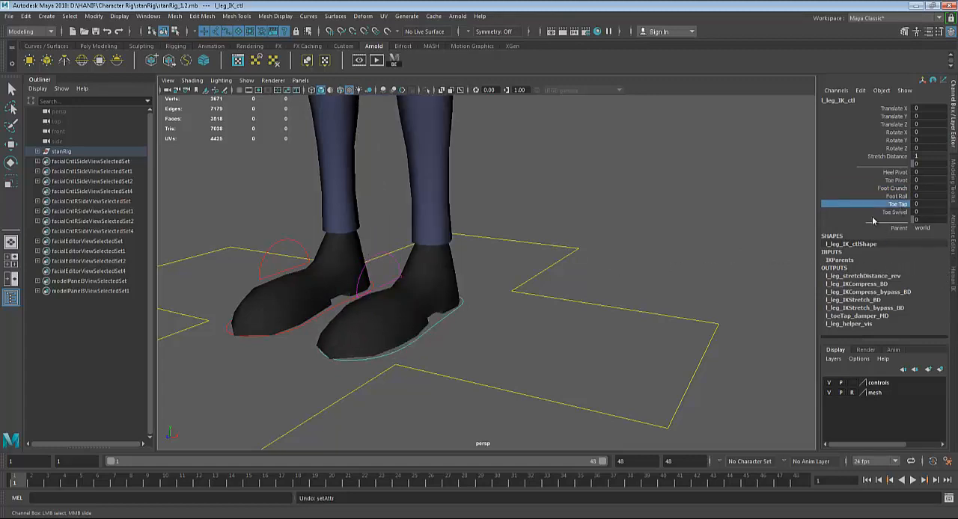
pyautogui.moveTo(567, 259); pyautogui.dragTo(464, 267, button='middle')
pyautogui.hotkey('ctrl', 'z')
pyautogui.click(894, 212)
pyautogui.moveTo(573, 261); pyautogui.dragTo(311, 210, button='middle')
pyautogui.hotkey('ctrl', 'z')
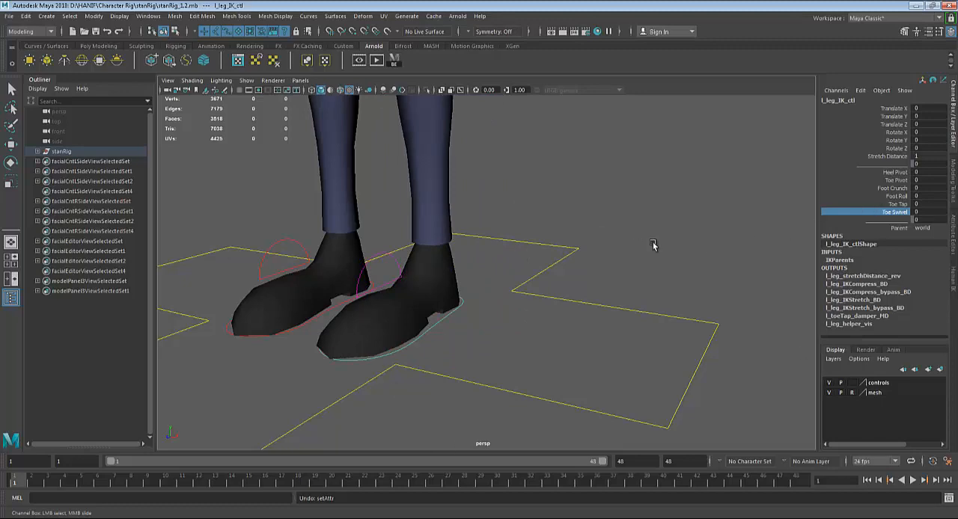
# Switch back to the scientist_rig01 scene with the left foot control curve selected
pyautogui.moveTo(251, 517)
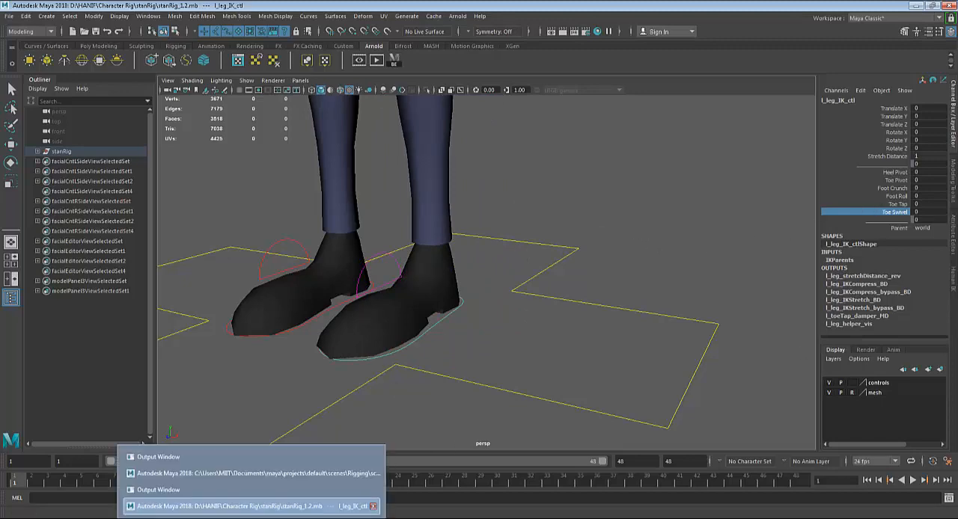
pyautogui.click(250, 475)
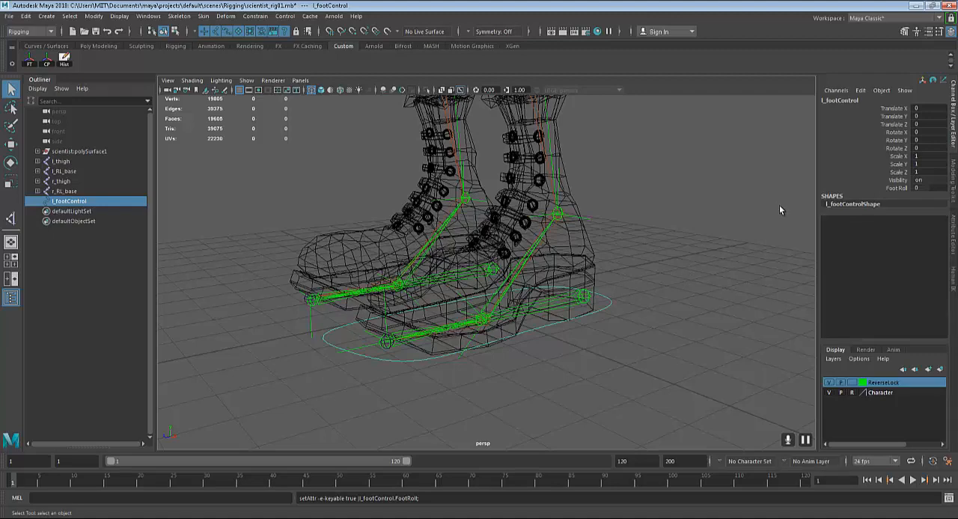
pyautogui.keyDown('alt'); pyautogui.moveTo(618, 324); pyautogui.dragTo(618, 329); pyautogui.keyUp('alt')
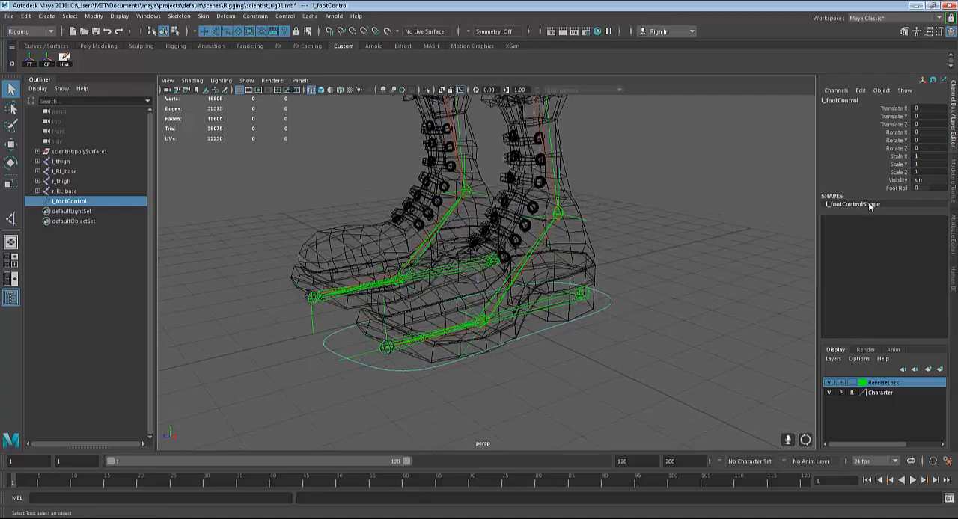
# Change to the Animation menu set and open the Set Driven Key editor for l_footControl, placed clear of the boots
pyautogui.click(27, 32)
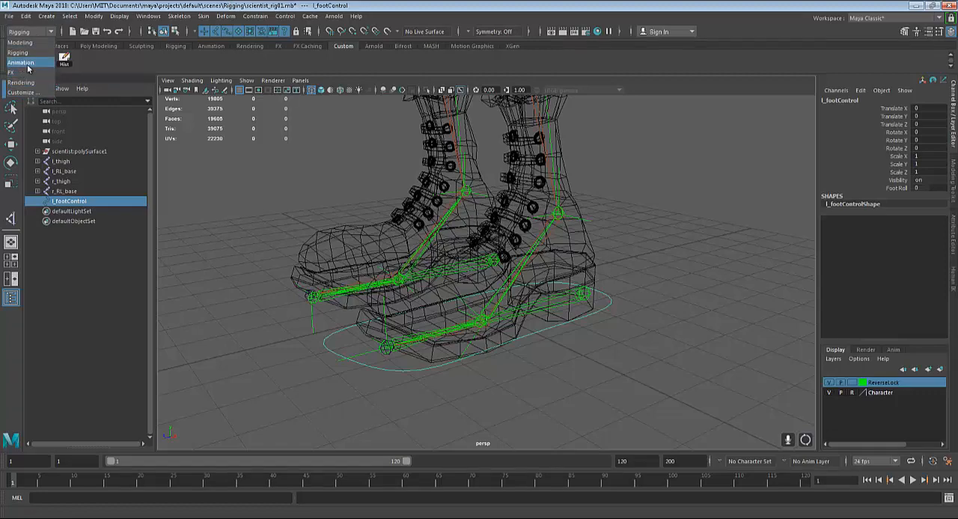
pyautogui.click(23, 62)
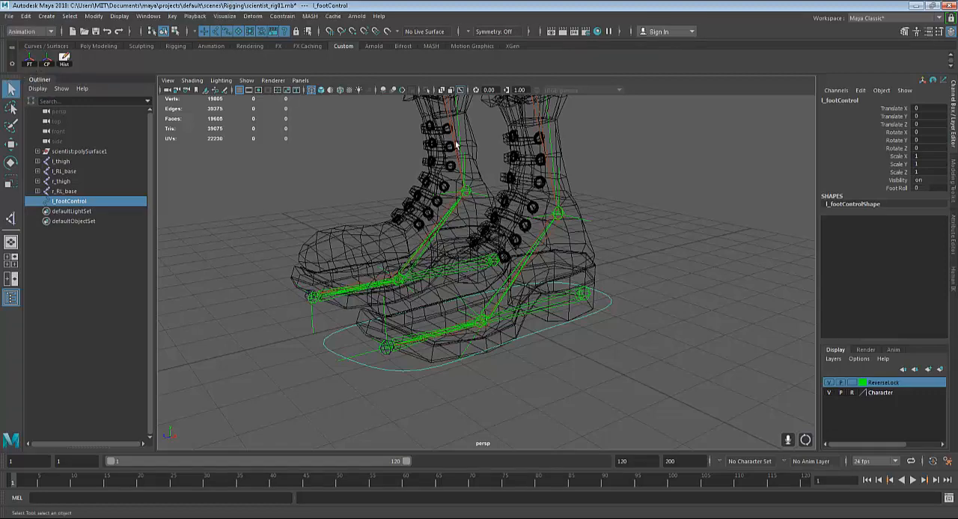
pyautogui.keyDown('alt'); pyautogui.moveTo(458, 154); pyautogui.dragTo(474, 172); pyautogui.keyUp('alt')
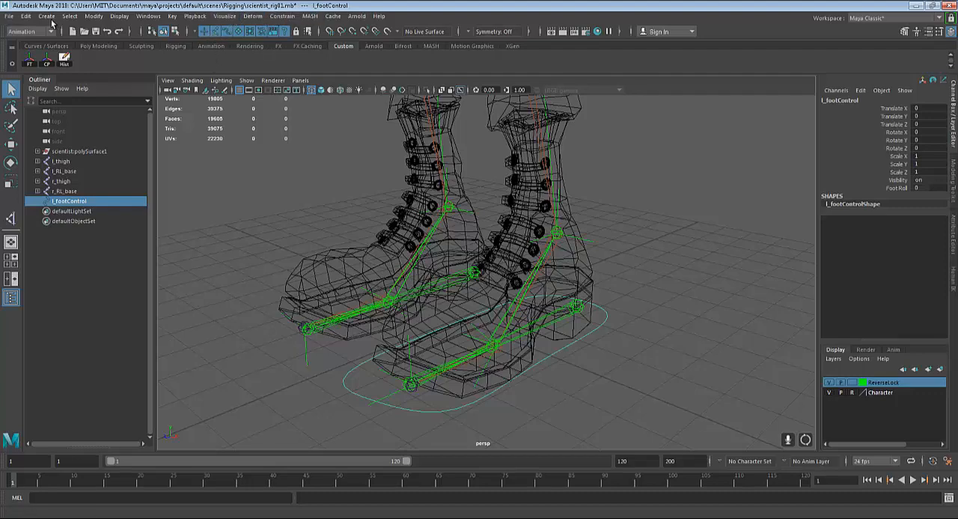
pyautogui.click(172, 16)
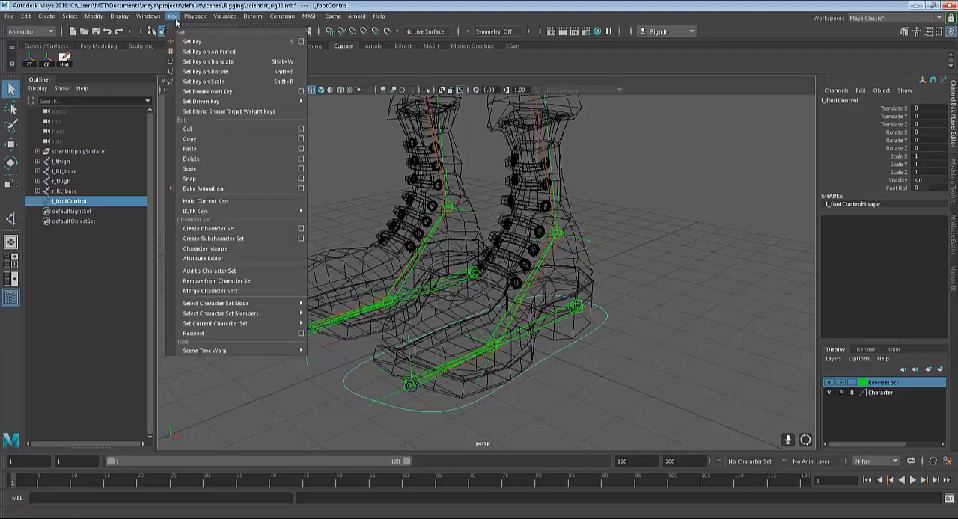
pyautogui.moveTo(291, 101)
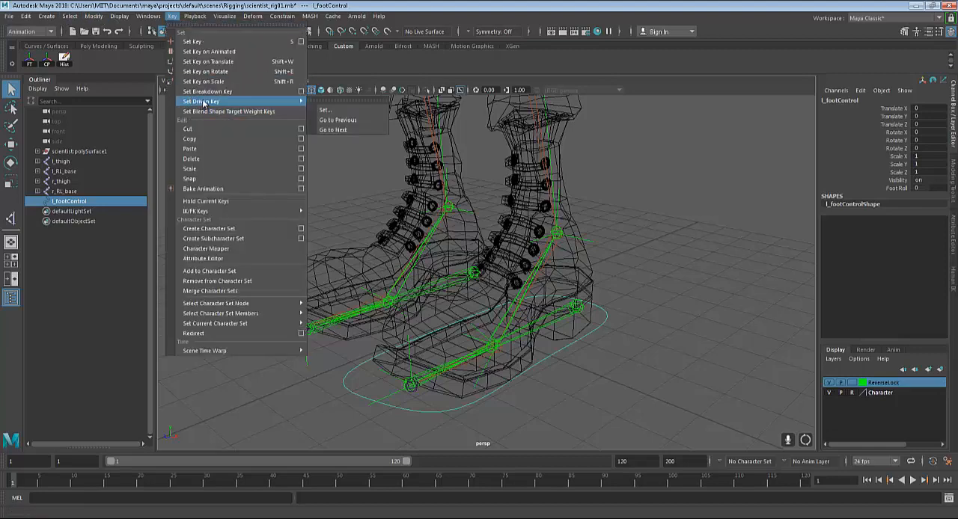
pyautogui.click(329, 110)
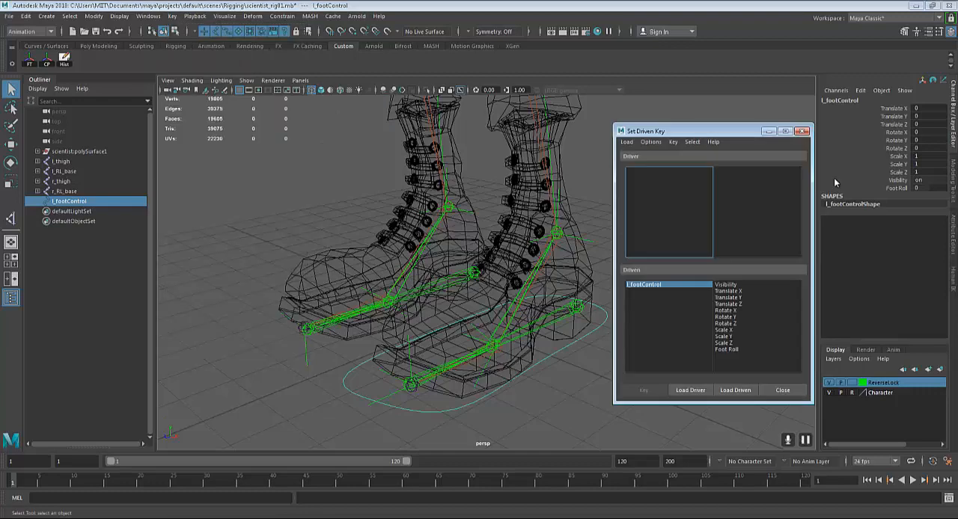
pyautogui.moveTo(688, 131); pyautogui.dragTo(635, 126)
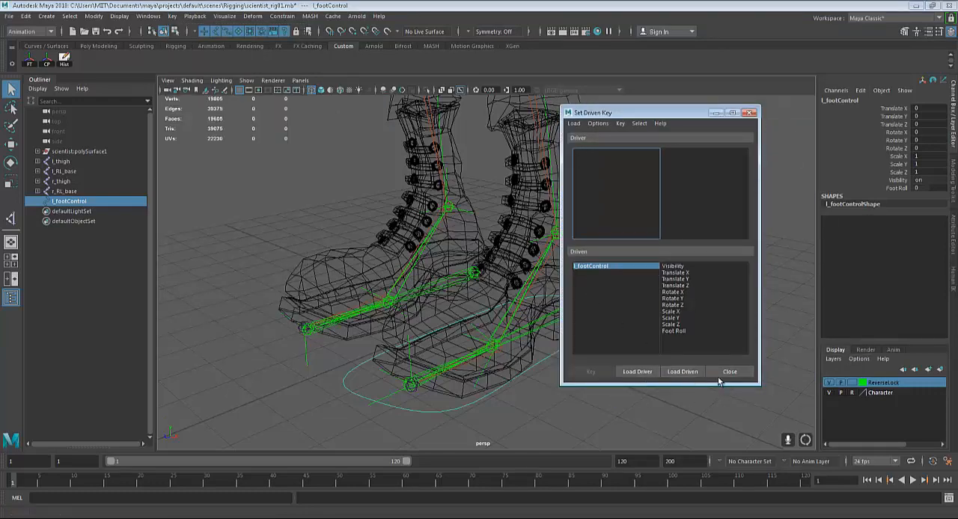
# Load the left foot control curve, l_footControl, as the driver in the Set Driven Key editor
pyautogui.keyDown('alt'); pyautogui.moveTo(503, 335); pyautogui.dragTo(443, 332, button='middle'); pyautogui.keyUp('alt')
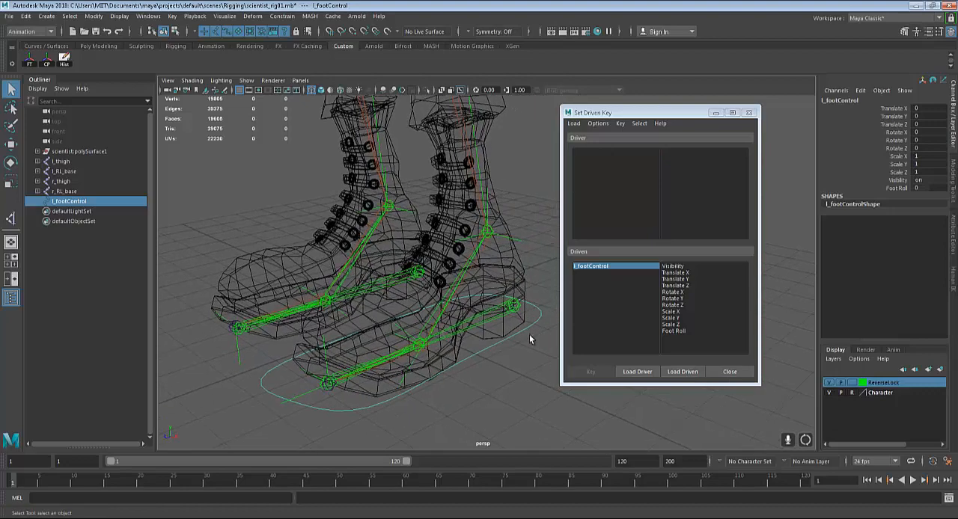
pyautogui.keyDown('alt'); pyautogui.moveTo(499, 361); pyautogui.dragTo(479, 353, button='middle'); pyautogui.keyUp('alt')
pyautogui.keyDown('alt'); pyautogui.moveTo(479, 352); pyautogui.dragTo(504, 350); pyautogui.keyUp('alt')
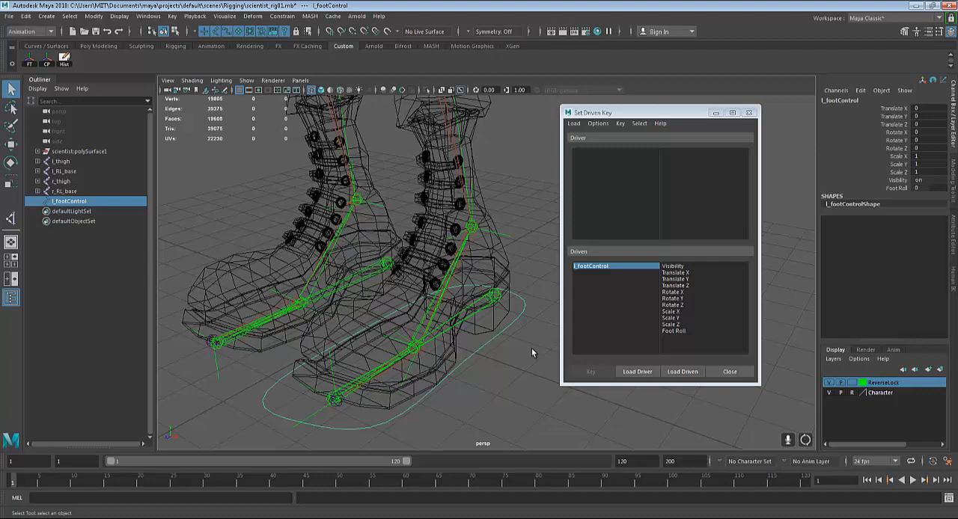
pyautogui.click(487, 350)
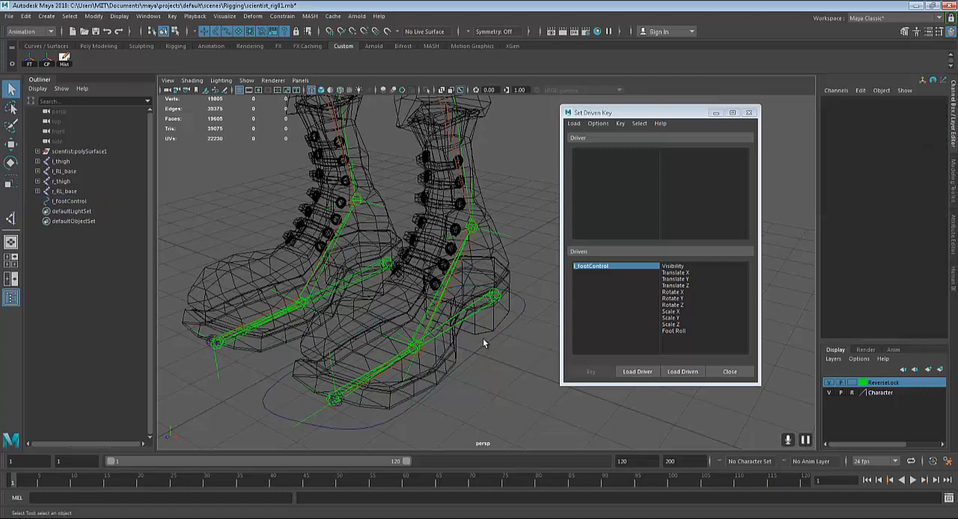
pyautogui.click(486, 341)
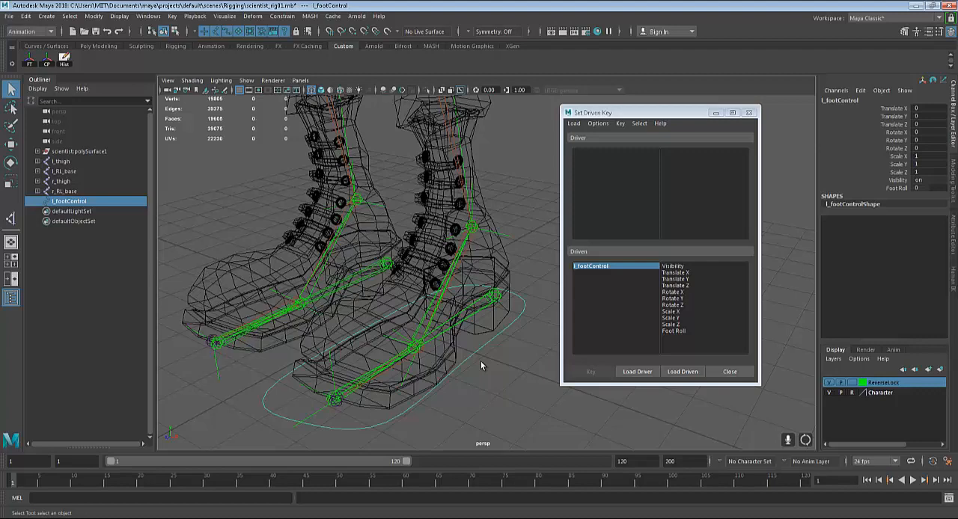
pyautogui.click(507, 370)
pyautogui.moveTo(469, 339); pyautogui.dragTo(509, 400)
pyautogui.click(637, 372)
# Select the l_RL_toe joint at the toe end of the left reverse foot chain
pyautogui.scroll(10, 466, 347)
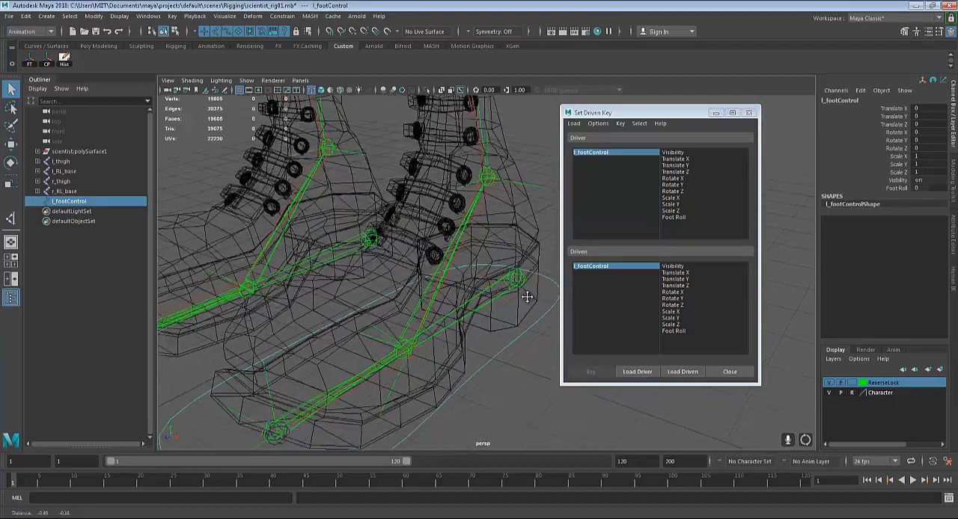
pyautogui.scroll(3, 406, 351)
pyautogui.keyDown('alt'); pyautogui.moveTo(406, 350); pyautogui.dragTo(466, 340, button='middle'); pyautogui.keyUp('alt')
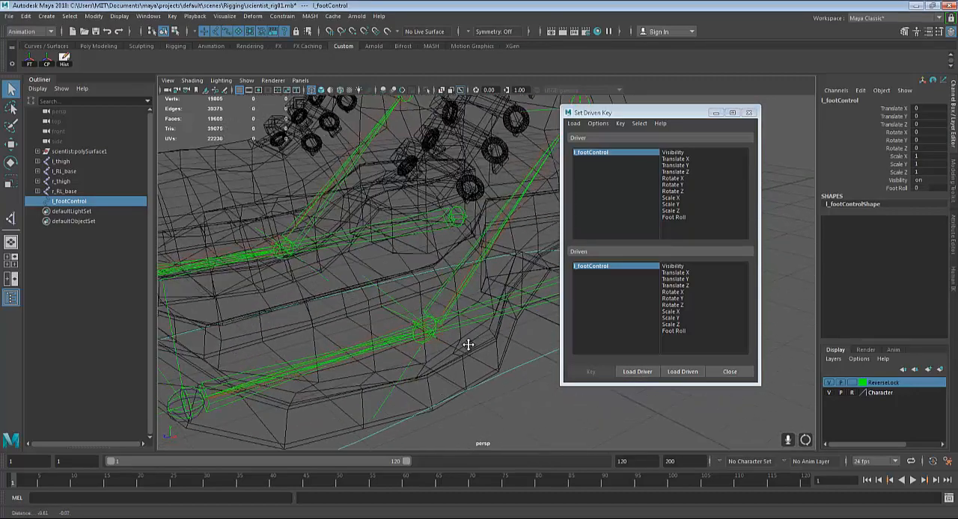
pyautogui.keyDown('alt'); pyautogui.moveTo(466, 340); pyautogui.dragTo(413, 362); pyautogui.keyUp('alt')
pyautogui.keyDown('alt'); pyautogui.moveTo(413, 363); pyautogui.dragTo(456, 368, button='middle'); pyautogui.keyUp('alt')
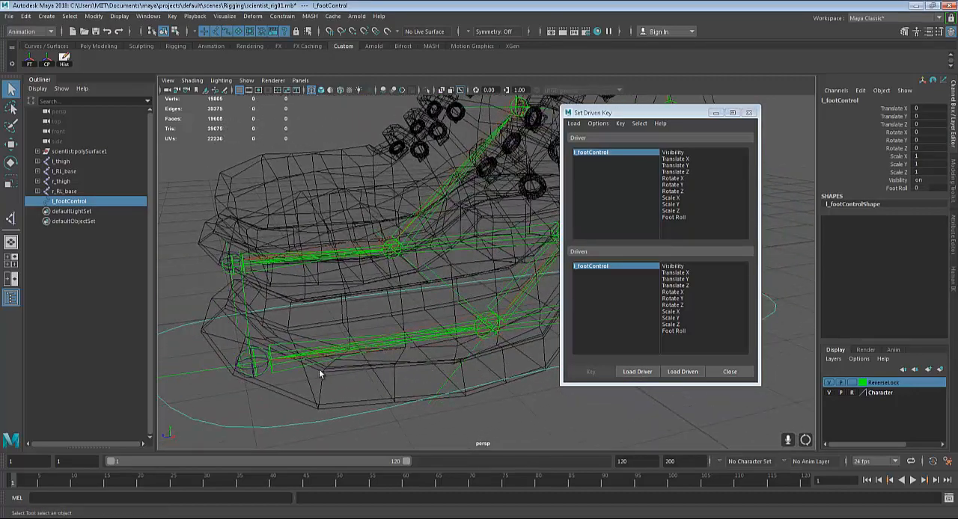
pyautogui.keyDown('alt'); pyautogui.moveTo(322, 374); pyautogui.dragTo(338, 342); pyautogui.keyUp('alt')
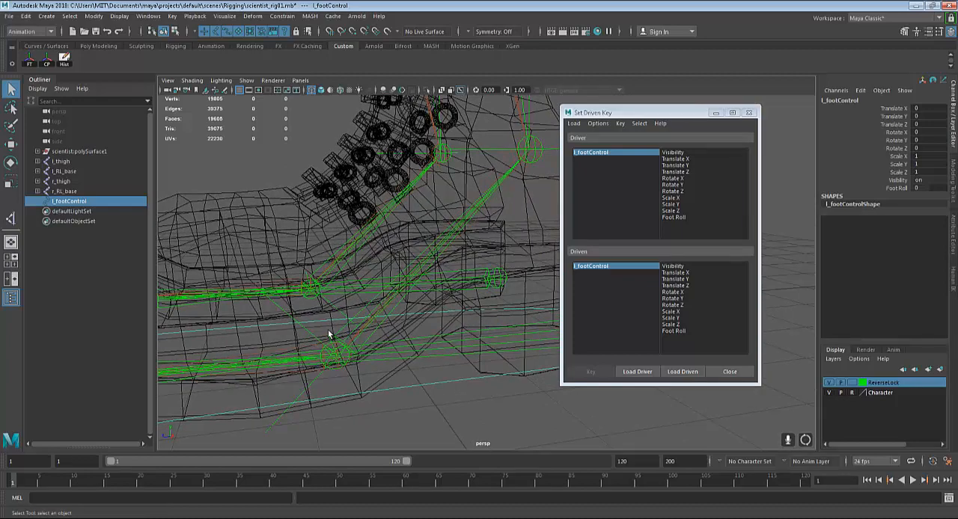
pyautogui.keyDown('alt'); pyautogui.moveTo(359, 341); pyautogui.dragTo(324, 361); pyautogui.keyUp('alt')
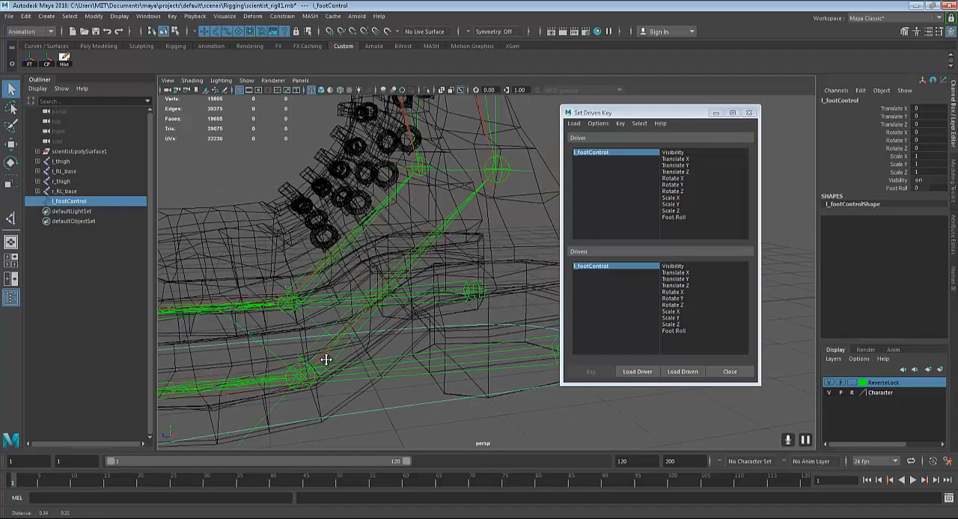
pyautogui.keyDown('alt'); pyautogui.moveTo(413, 335); pyautogui.dragTo(375, 359); pyautogui.keyUp('alt')
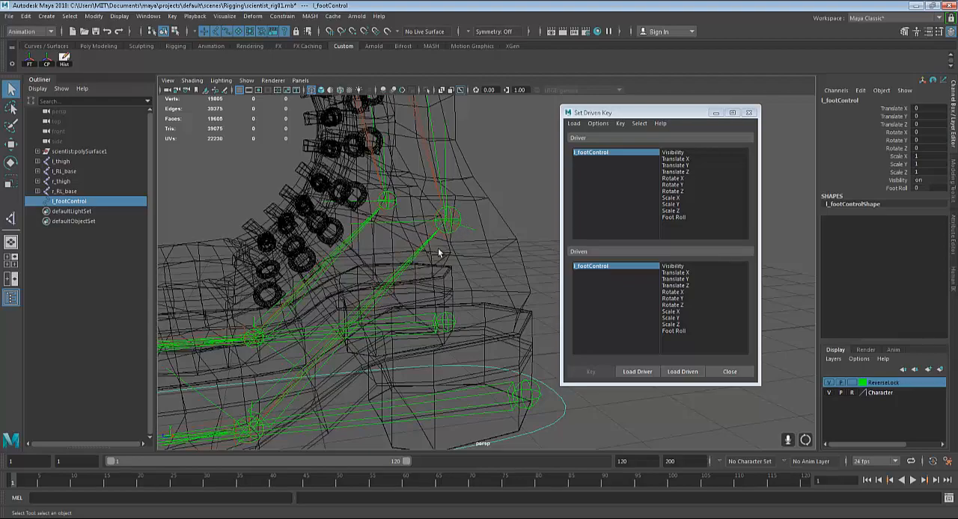
pyautogui.keyDown('alt'); pyautogui.moveTo(431, 313); pyautogui.dragTo(580, 218, button='middle'); pyautogui.keyUp('alt')
pyautogui.keyDown('alt'); pyautogui.moveTo(456, 322); pyautogui.dragTo(357, 373); pyautogui.keyUp('alt')
pyautogui.keyDown('alt'); pyautogui.moveTo(217, 370); pyautogui.dragTo(261, 374, button='right'); pyautogui.keyUp('alt')
pyautogui.keyDown('alt'); pyautogui.moveTo(262, 367); pyautogui.dragTo(387, 336, button='middle'); pyautogui.keyUp('alt')
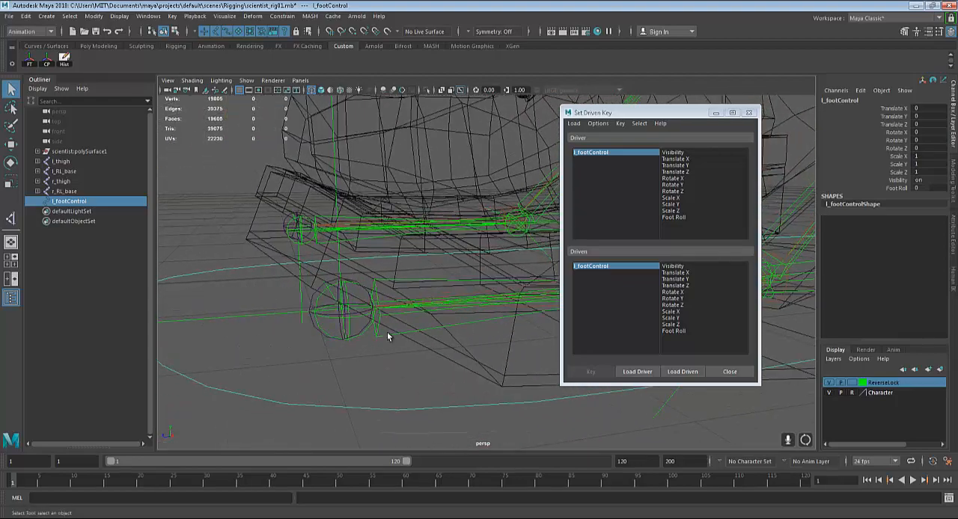
pyautogui.keyDown('alt'); pyautogui.moveTo(255, 349); pyautogui.dragTo(297, 347, button='right'); pyautogui.keyUp('alt')
pyautogui.keyDown('alt'); pyautogui.moveTo(297, 347); pyautogui.dragTo(214, 302); pyautogui.keyUp('alt')
pyautogui.click(225, 306)
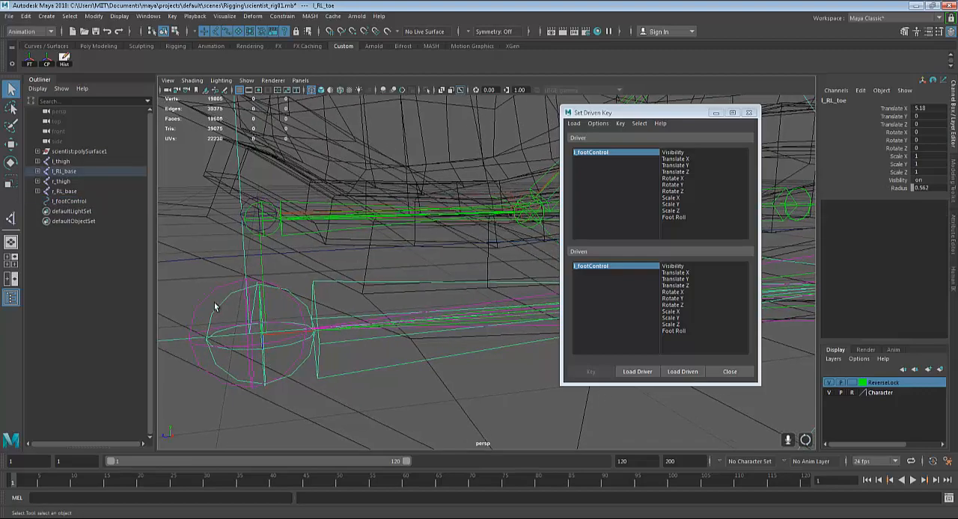
# Add the l_RL_foot joint at the ball and the l_RL_ankle joint to the selection
pyautogui.keyDown('alt'); pyautogui.moveTo(345, 299); pyautogui.dragTo(169, 295, button='middle'); pyautogui.keyUp('alt')
pyautogui.keyDown('alt'); pyautogui.moveTo(389, 300); pyautogui.dragTo(321, 303, button='middle'); pyautogui.keyUp('alt')
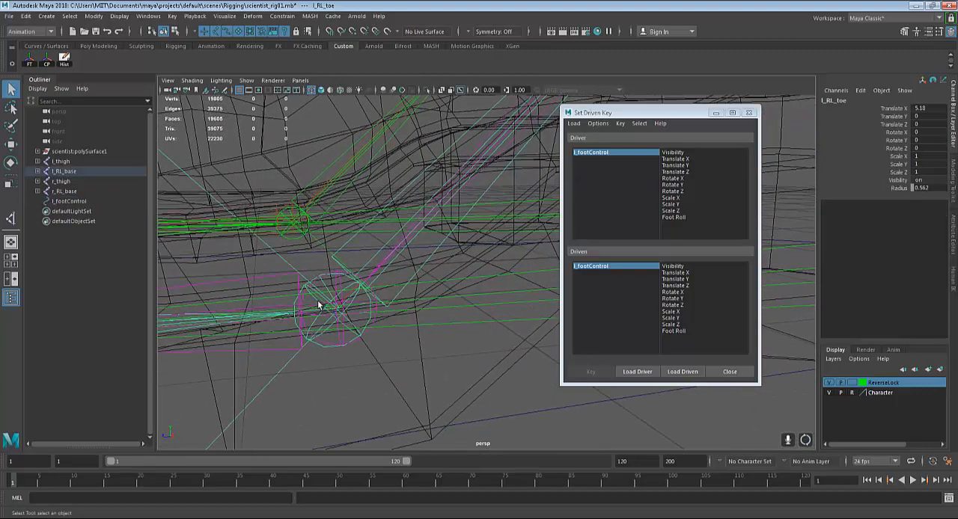
pyautogui.scroll(1, 318, 325)
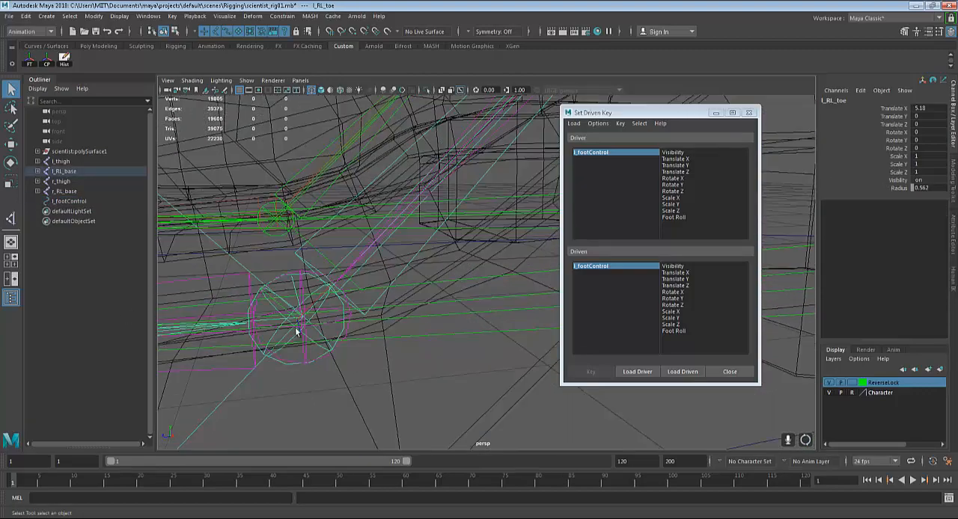
pyautogui.click(261, 353)
pyautogui.keyDown('alt'); pyautogui.moveTo(374, 322); pyautogui.dragTo(240, 310, button='middle'); pyautogui.keyUp('alt')
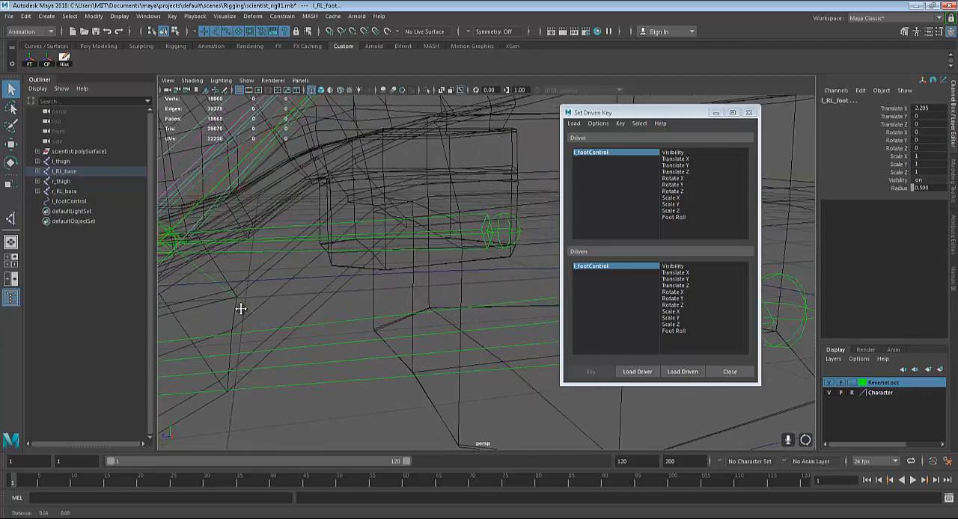
pyautogui.keyDown('alt'); pyautogui.moveTo(400, 348); pyautogui.dragTo(347, 494, button='middle'); pyautogui.keyUp('alt')
pyautogui.keyDown('alt'); pyautogui.moveTo(295, 314); pyautogui.dragTo(267, 376, button='middle'); pyautogui.keyUp('alt')
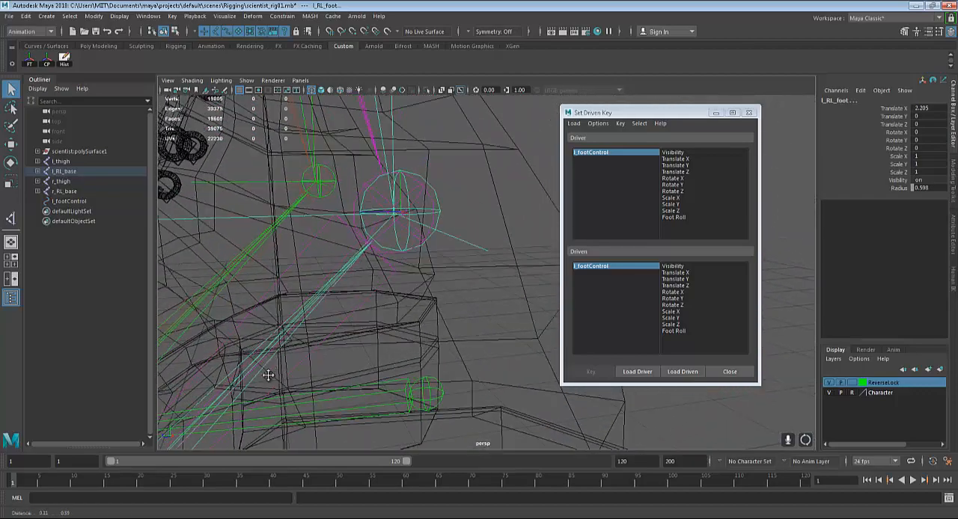
pyautogui.click(362, 200)
# Add the l_RL_base joint at the left heel to the selected reverse foot joints
pyautogui.keyDown('alt'); pyautogui.moveTo(517, 349); pyautogui.dragTo(373, 272, button='middle'); pyautogui.keyUp('alt')
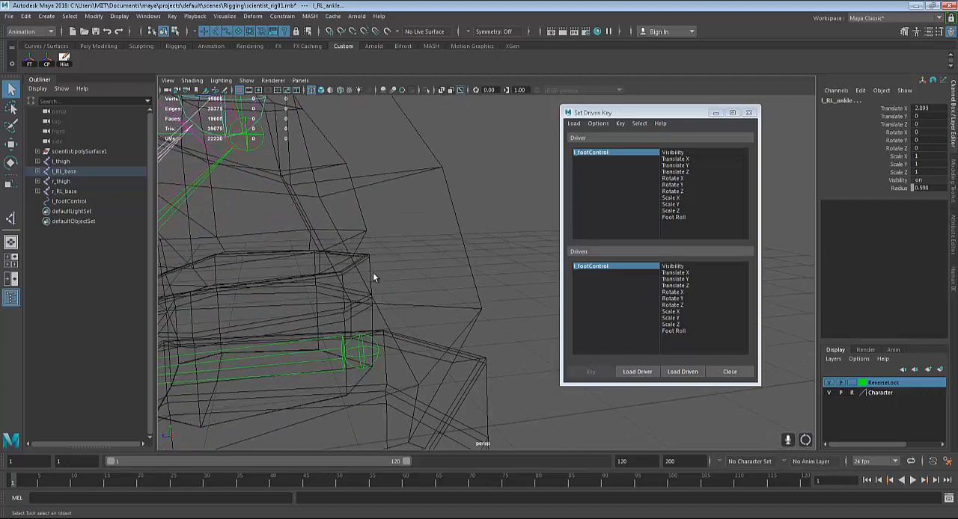
pyautogui.keyDown('alt'); pyautogui.moveTo(427, 315); pyautogui.dragTo(312, 142, button='middle'); pyautogui.keyUp('alt')
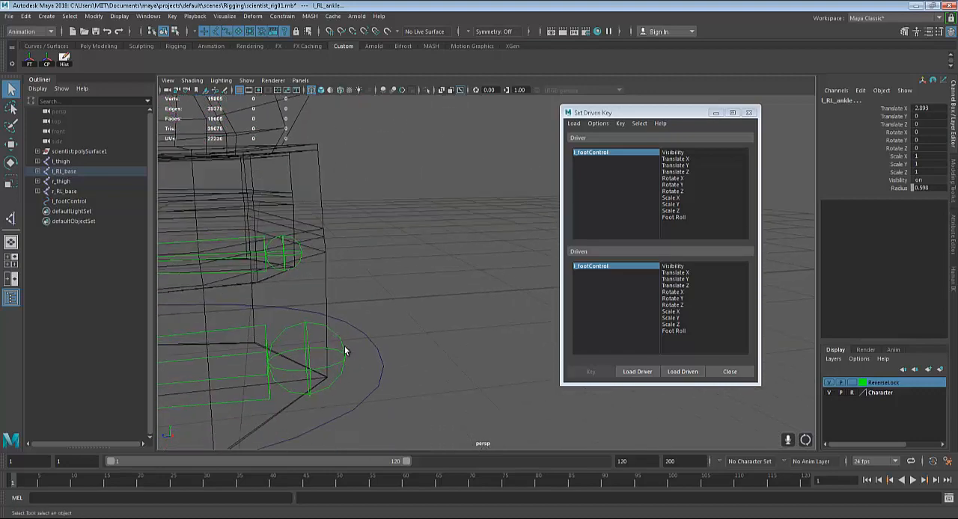
pyautogui.click(342, 350)
pyautogui.keyDown('alt'); pyautogui.moveTo(339, 352); pyautogui.dragTo(468, 387); pyautogui.keyUp('alt')
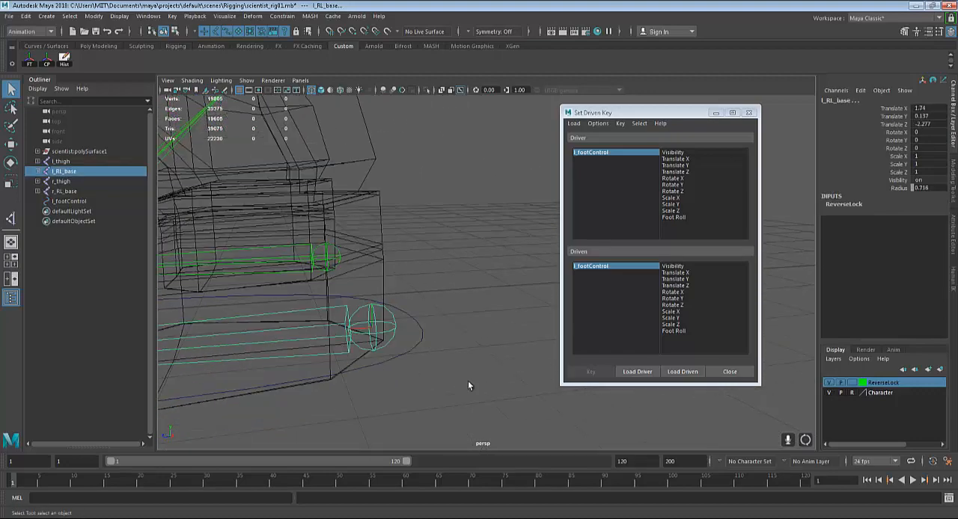
# Load the four selected joints as driven, highlight them all, and choose Foot Roll as the driver attribute
pyautogui.click(673, 374)
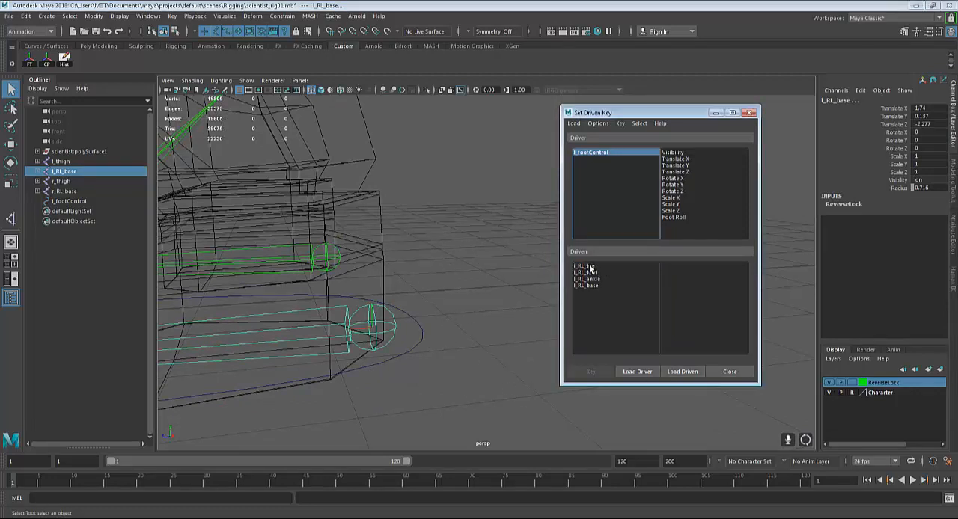
pyautogui.moveTo(588, 268); pyautogui.dragTo(591, 286)
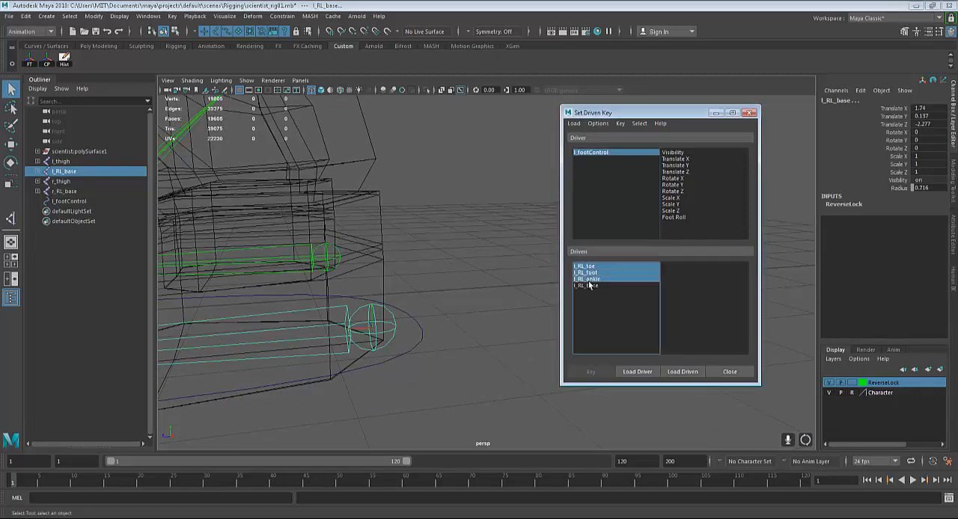
pyautogui.click(671, 216)
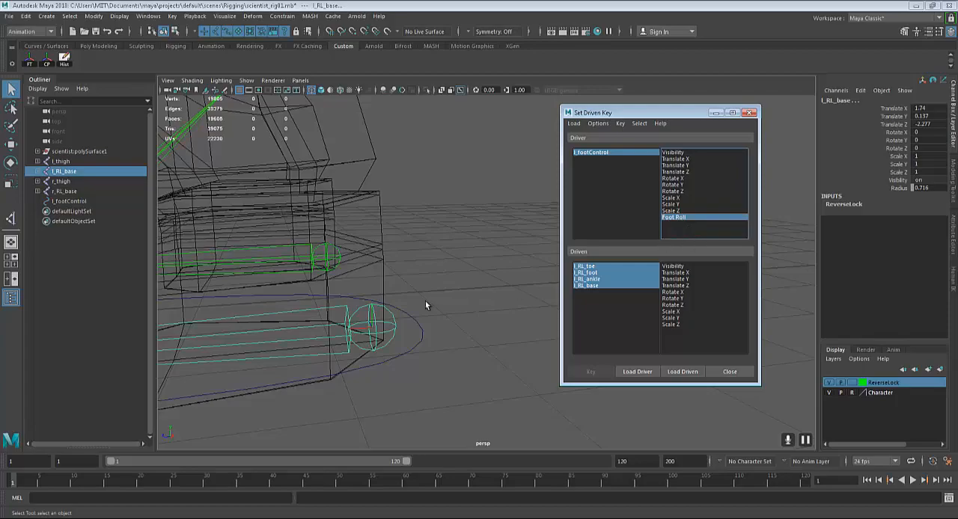
# Try rotating the l_RL_toe joint about 18.5 degrees around its Z axis and undo the rotation
pyautogui.scroll(-5, 419, 294)
pyautogui.moveTo(409, 280)
pyautogui.keyDown('alt'); pyautogui.mouseDown(button='middle')
pyautogui.moveTo(425, 291)
pyautogui.moveTo(512, 288)
pyautogui.mouseUp(button='middle'); pyautogui.keyUp('alt')
pyautogui.keyDown('alt'); pyautogui.moveTo(251, 375); pyautogui.dragTo(368, 385, button='middle'); pyautogui.keyUp('alt')
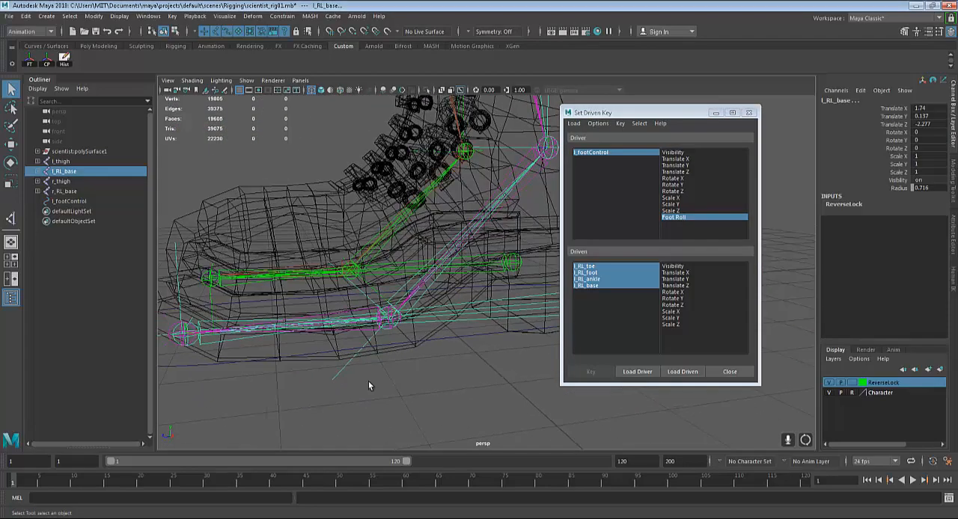
pyautogui.scroll(3, 368, 383)
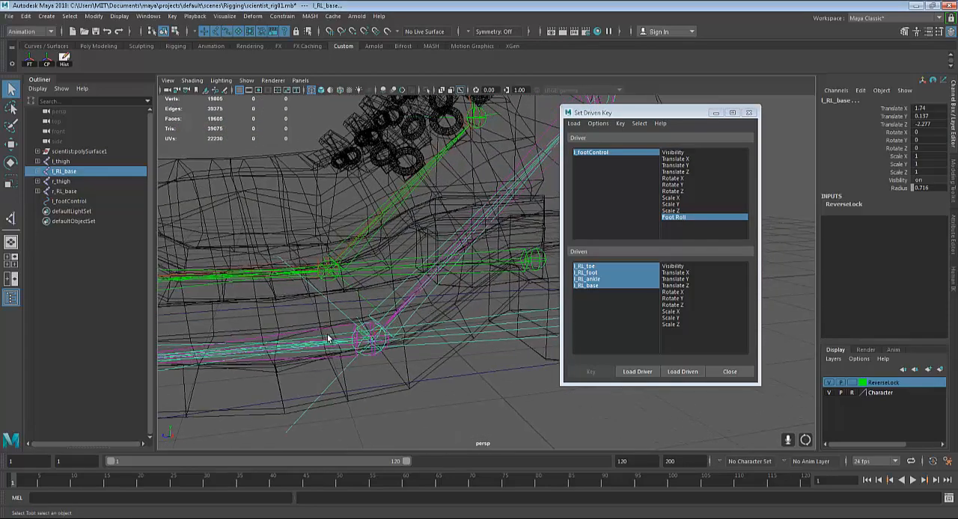
pyautogui.click(250, 365)
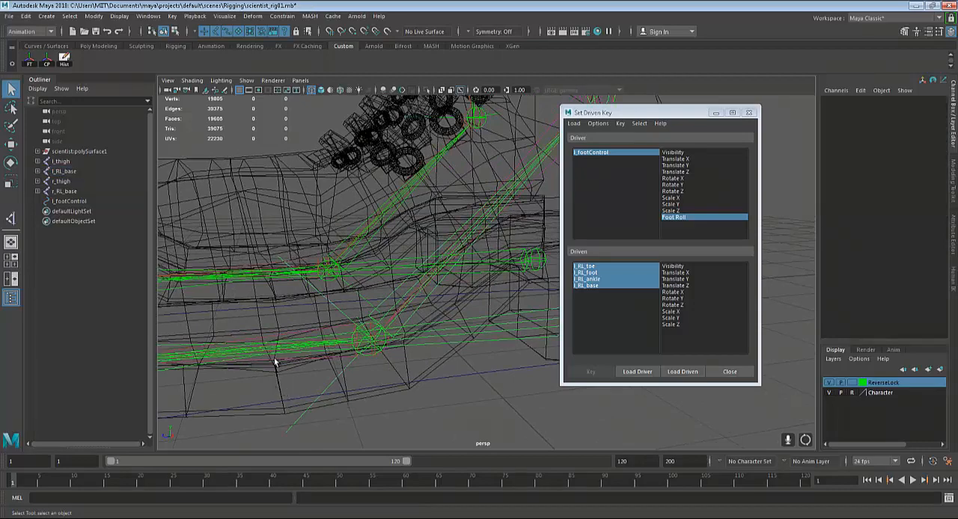
pyautogui.keyDown('alt'); pyautogui.moveTo(276, 364); pyautogui.dragTo(299, 323); pyautogui.keyUp('alt')
pyautogui.click(244, 321)
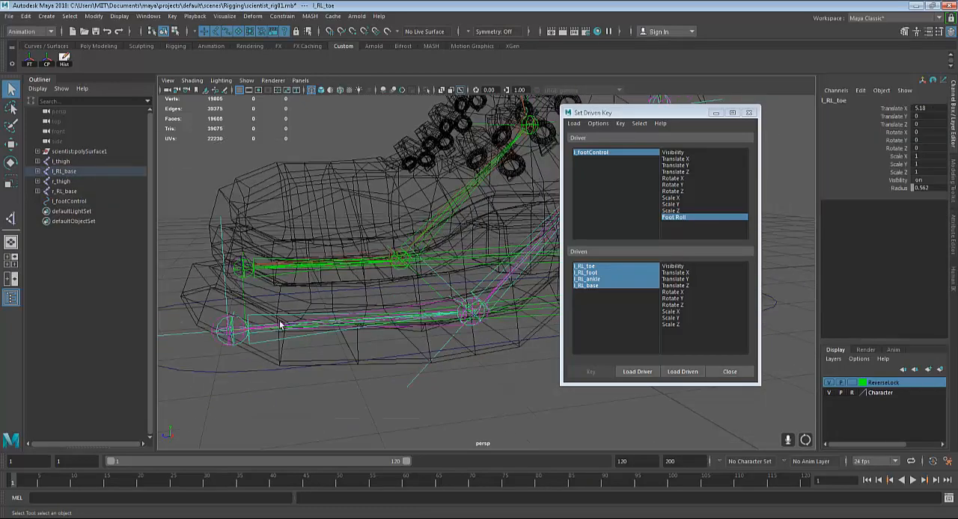
pyautogui.press('e')
pyautogui.keyDown('alt'); pyautogui.moveTo(350, 344); pyautogui.dragTo(168, 355); pyautogui.keyUp('alt')
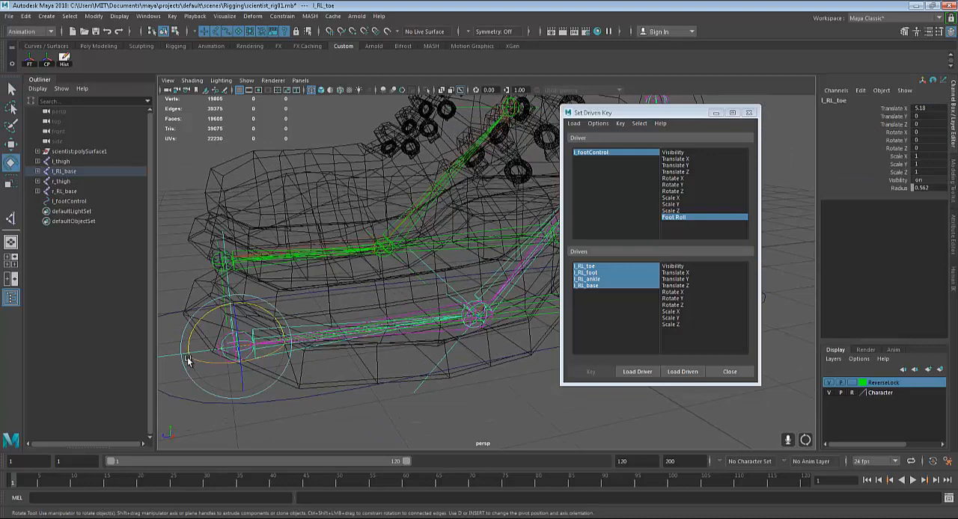
pyautogui.click(256, 310)
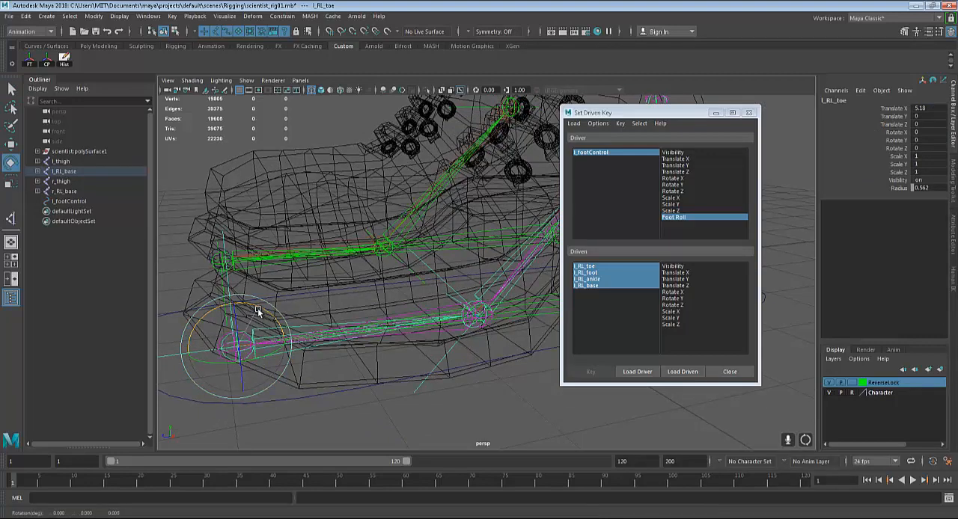
pyautogui.moveTo(256, 311); pyautogui.dragTo(340, 279)
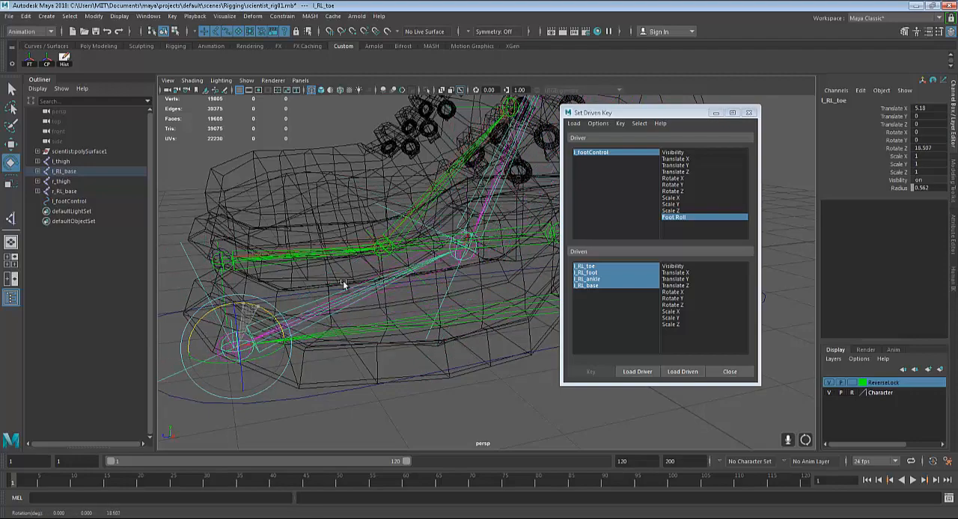
pyautogui.hotkey('ctrl', 'z')
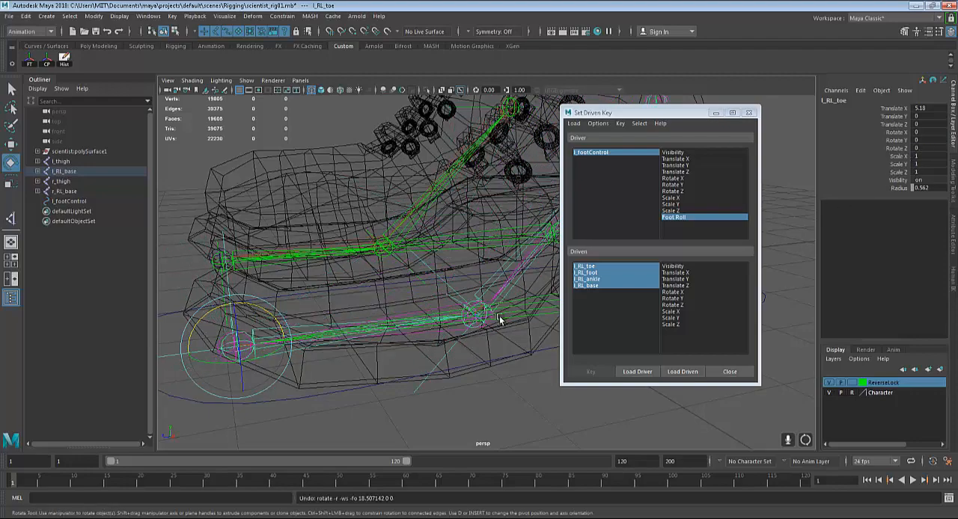
# Choose Rotate Z as the driven attribute and key all four reverse foot joints with Foot Roll at 0
pyautogui.click(672, 305)
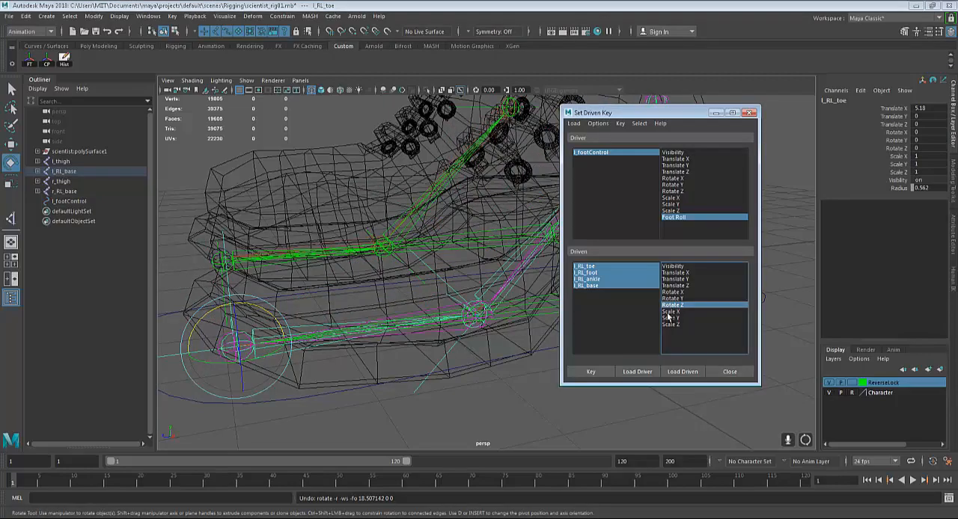
pyautogui.keyDown('alt'); pyautogui.moveTo(274, 377); pyautogui.dragTo(285, 344); pyautogui.keyUp('alt')
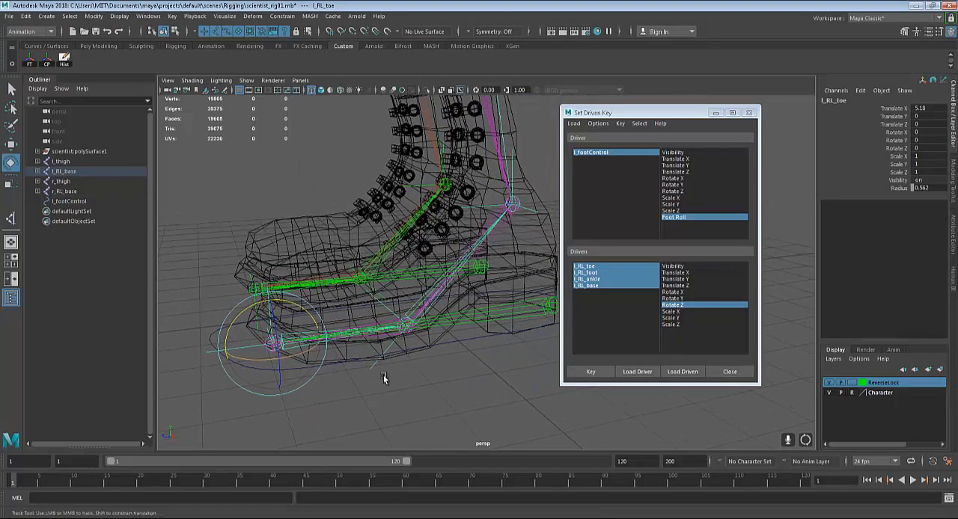
pyautogui.keyDown('alt'); pyautogui.moveTo(385, 378); pyautogui.dragTo(273, 366, button='middle'); pyautogui.keyUp('alt')
pyautogui.keyDown('alt'); pyautogui.moveTo(273, 364); pyautogui.dragTo(327, 367, button='right'); pyautogui.keyUp('alt')
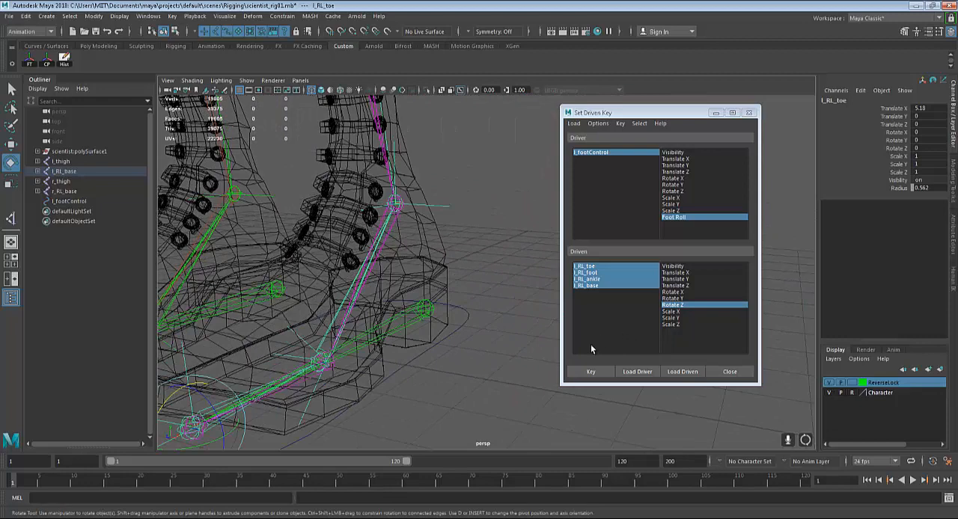
pyautogui.click(591, 372)
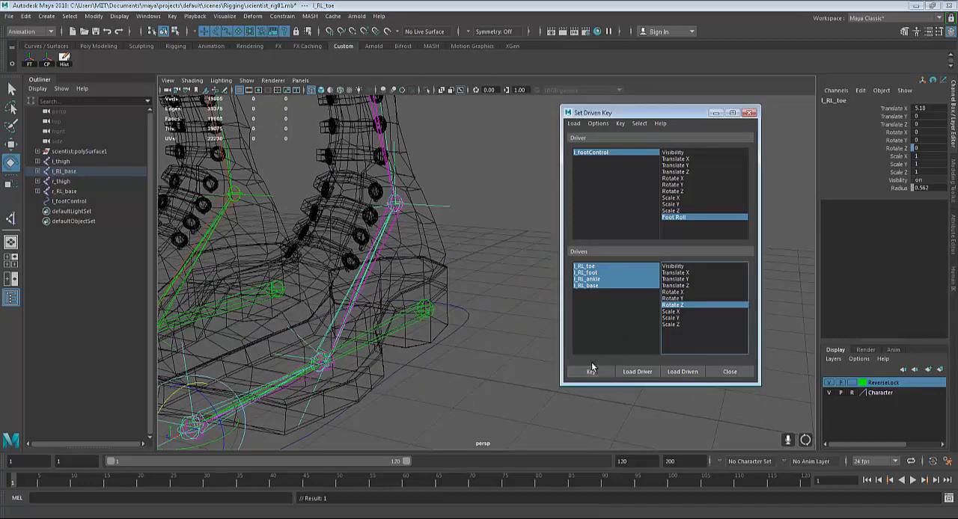
# Set the Foot Roll of l_footControl to 10
pyautogui.click(468, 333)
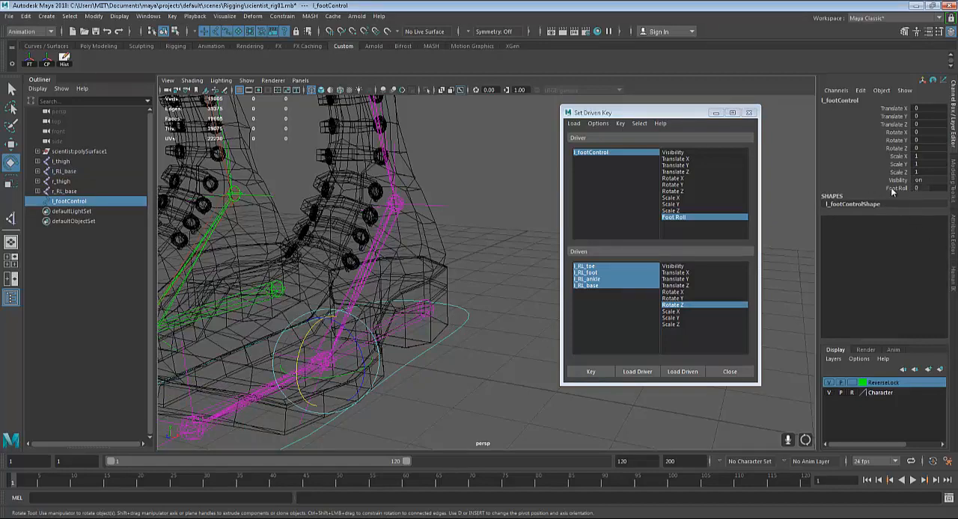
pyautogui.doubleClick(925, 188)
pyautogui.write('10')
pyautogui.press('Return')
# Set the l_RL_foot joint's Rotate Z to 27 and key the four driven joints with Foot Roll at 10
pyautogui.keyDown('alt'); pyautogui.moveTo(365, 392); pyautogui.dragTo(438, 361); pyautogui.keyUp('alt')
pyautogui.click(448, 364)
pyautogui.scroll(5, 404, 362)
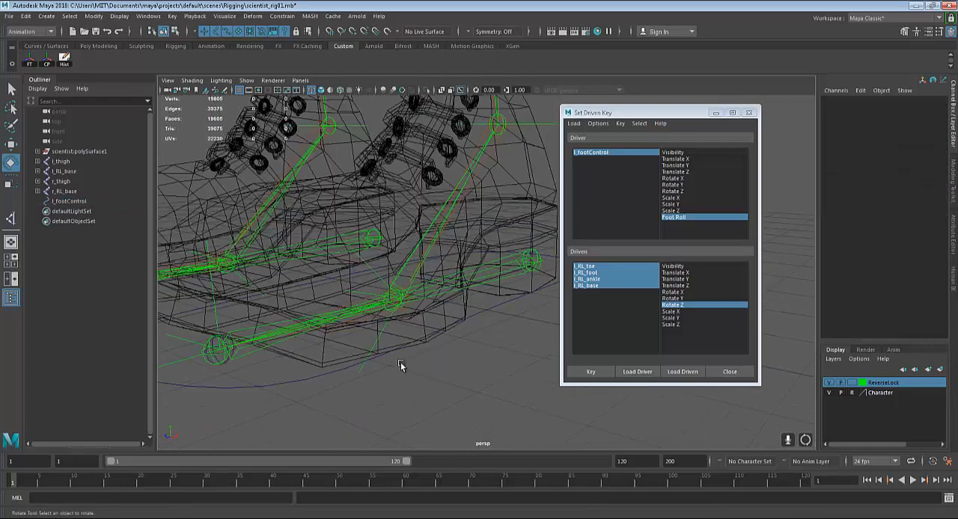
pyautogui.click(266, 324)
pyautogui.keyDown('alt'); pyautogui.moveTo(299, 329); pyautogui.dragTo(392, 370); pyautogui.keyUp('alt')
pyautogui.click(324, 356)
pyautogui.scroll(-3, 394, 366)
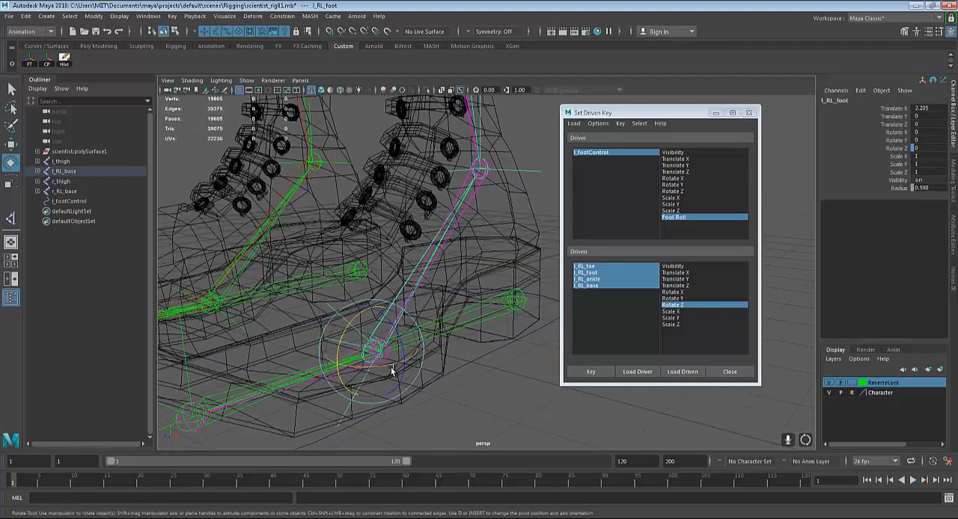
pyautogui.press('q')
pyautogui.scroll(3, 383, 340)
pyautogui.scroll(2, 383, 344)
pyautogui.scroll(-4, 276, 357)
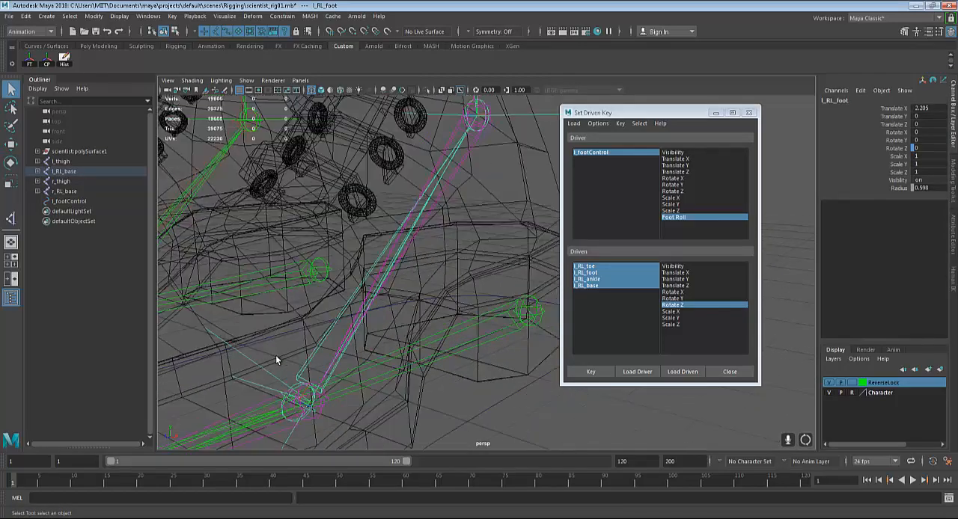
pyautogui.keyDown('alt'); pyautogui.moveTo(369, 344); pyautogui.dragTo(410, 361, button='middle'); pyautogui.keyUp('alt')
pyautogui.keyDown('alt'); pyautogui.moveTo(410, 361); pyautogui.dragTo(303, 380); pyautogui.keyUp('alt')
pyautogui.scroll(-3, 308, 363)
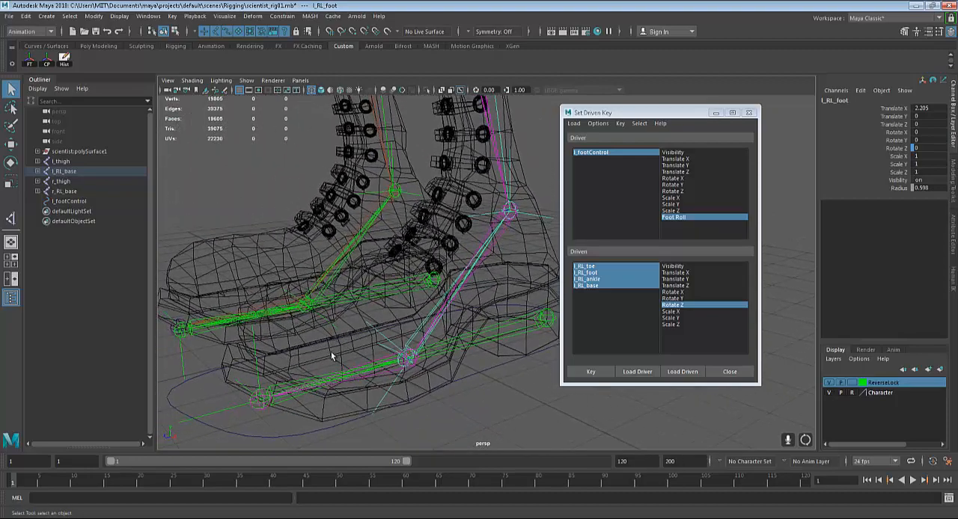
pyautogui.press('e')
pyautogui.moveTo(385, 324); pyautogui.dragTo(364, 328)
pyautogui.click(921, 149)
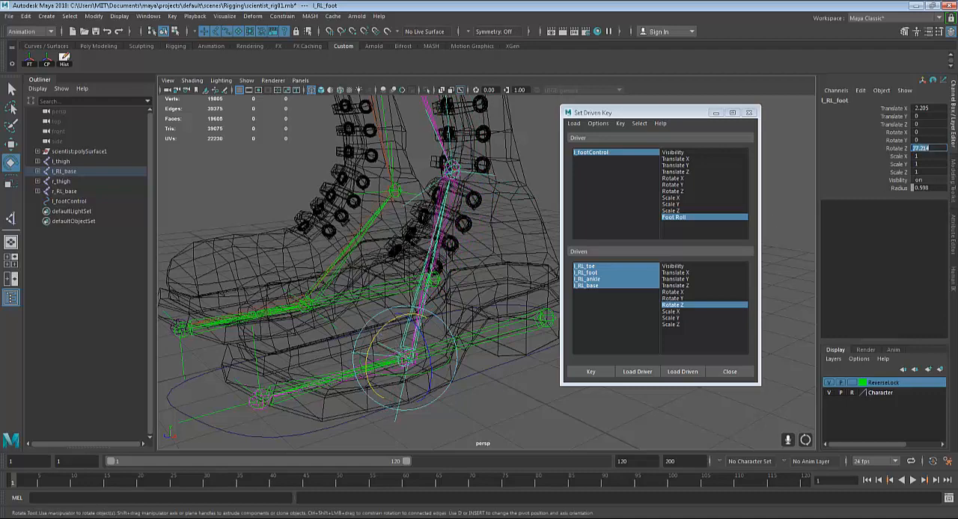
pyautogui.write('27')
pyautogui.press('Return')
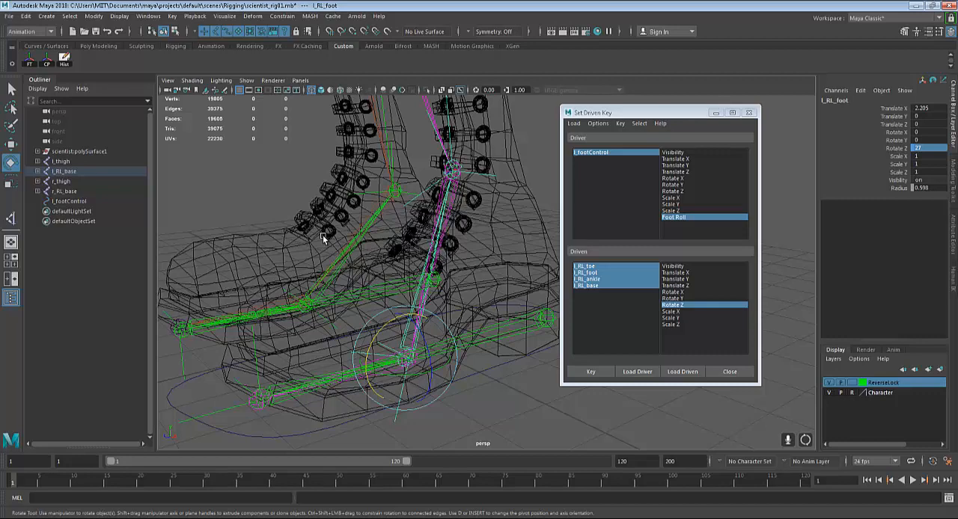
pyautogui.keyDown('alt'); pyautogui.moveTo(455, 346); pyautogui.dragTo(490, 262); pyautogui.keyUp('alt')
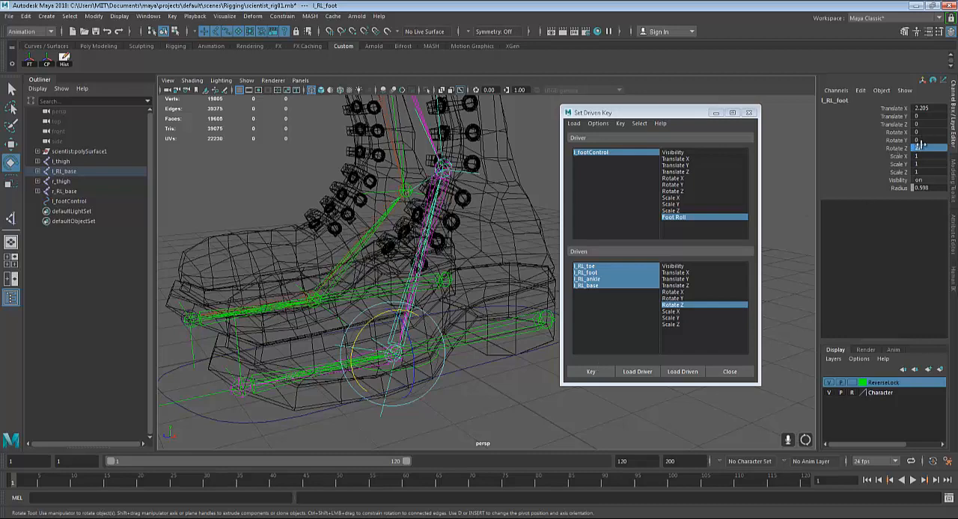
pyautogui.click(606, 374)
# Test the roll by setting l_footControl's Foot Roll to 0 and scrubbing the attribute, and undo the scrub
pyautogui.click(473, 367)
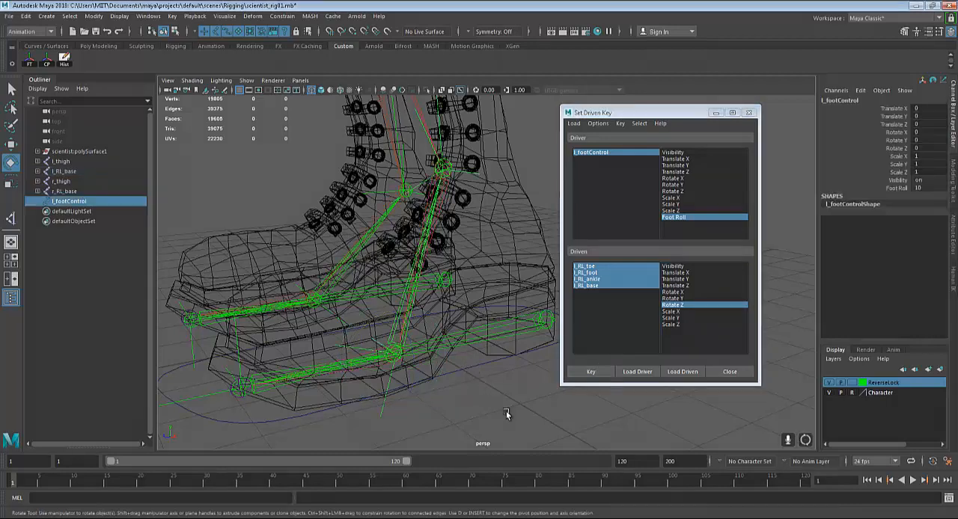
pyautogui.doubleClick(923, 187)
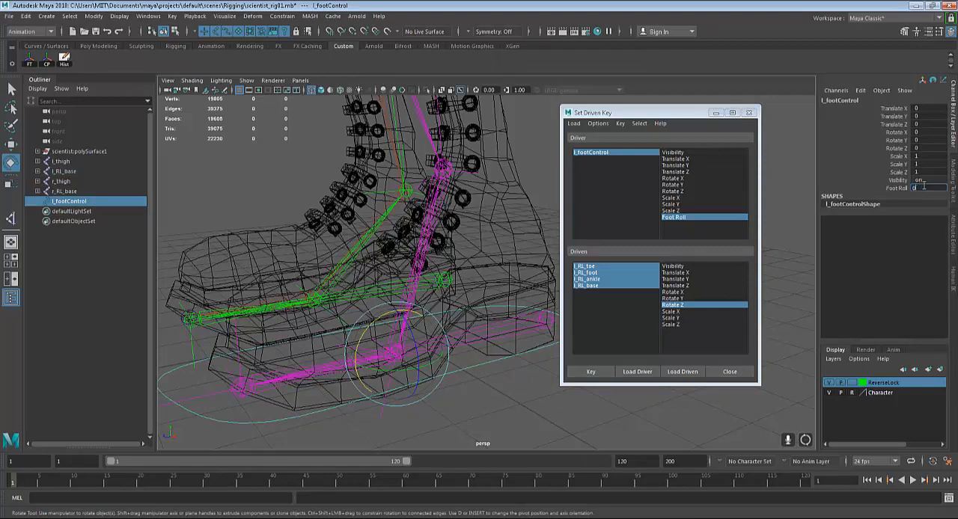
pyautogui.write('0')
pyautogui.press('Return')
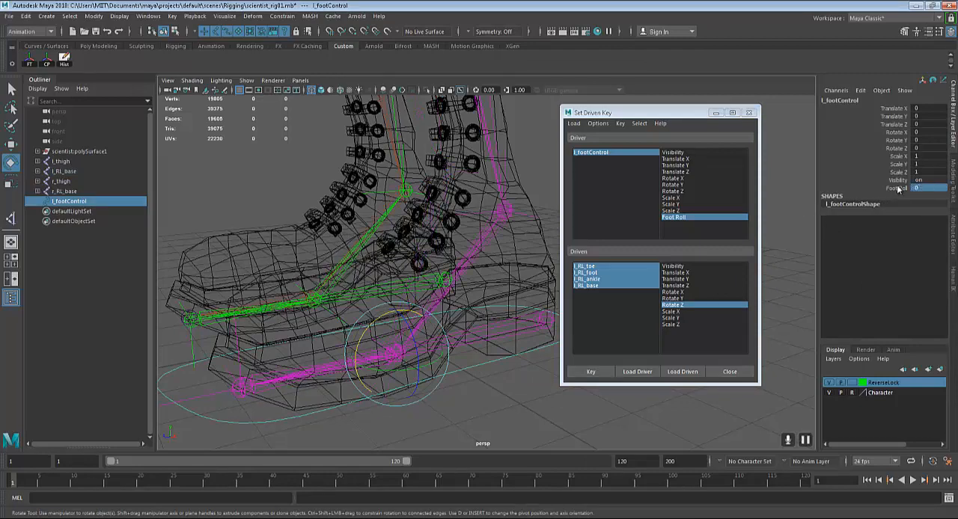
pyautogui.click(896, 187)
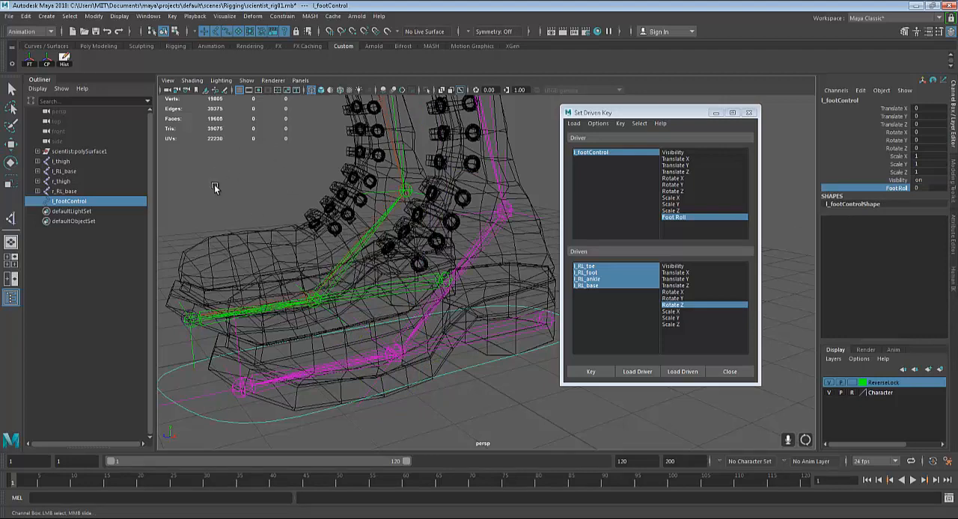
pyautogui.moveTo(215, 186); pyautogui.dragTo(273, 151, button='middle')
pyautogui.hotkey('ctrl', 'z')
# Set l_footControl's Foot Roll to 5 and key Rotate Z on the four driven joints
pyautogui.click(930, 187)
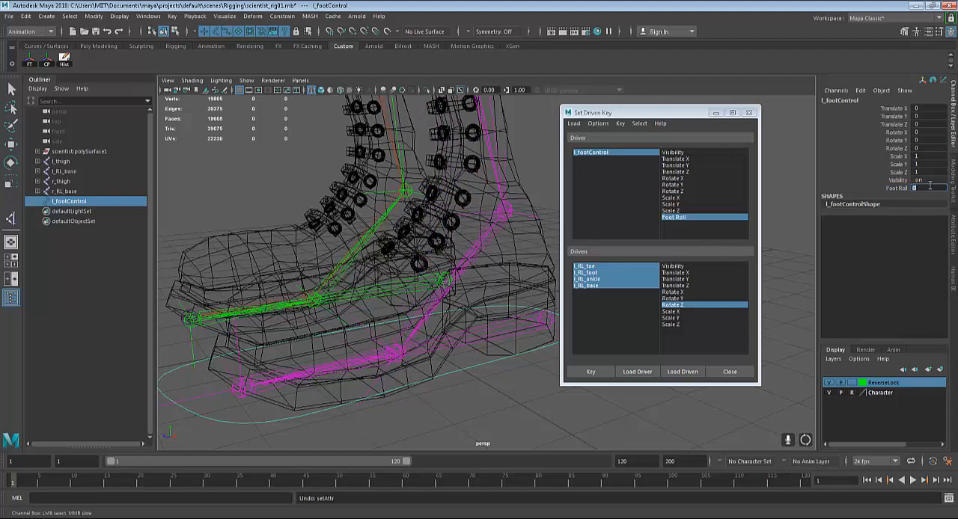
pyautogui.write('5')
pyautogui.press('Return')
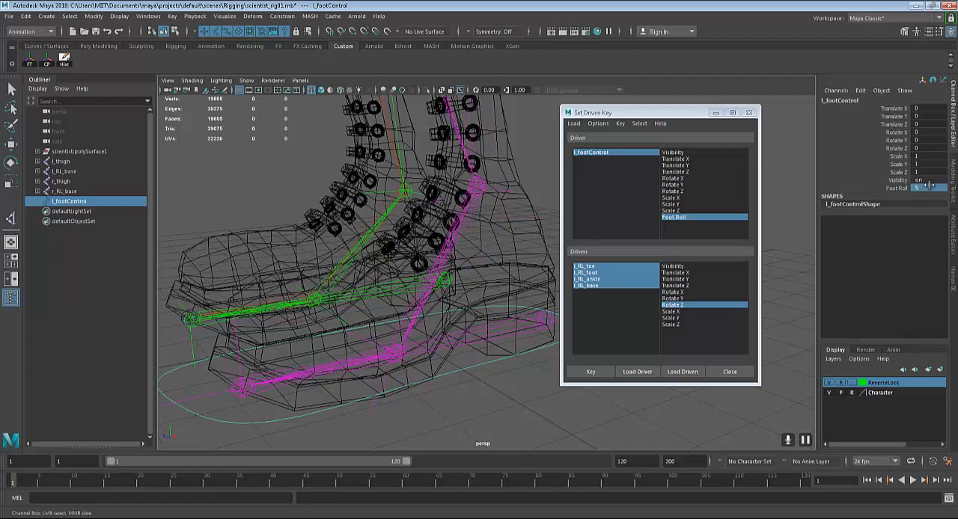
pyautogui.click(594, 376)
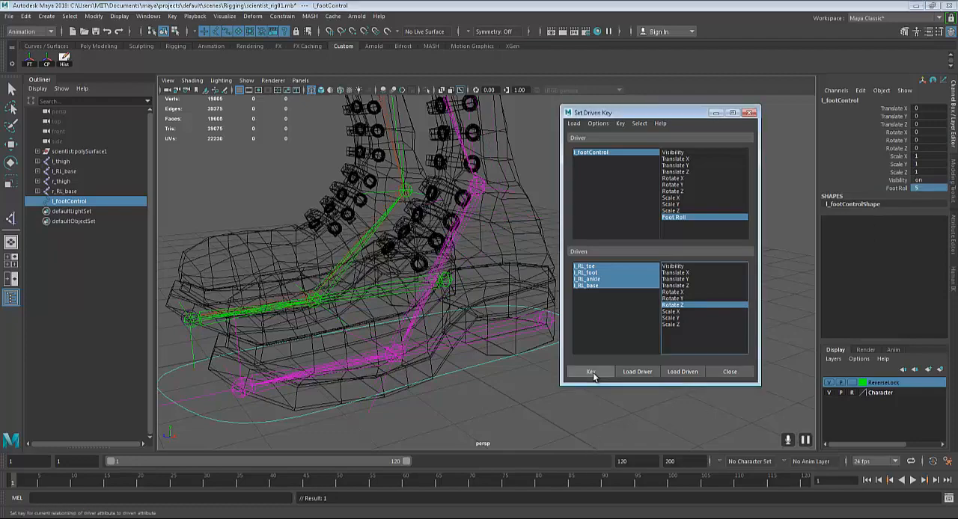
# Set l_footControl's Foot Roll back to 10
pyautogui.keyDown('alt'); pyautogui.moveTo(248, 386); pyautogui.dragTo(259, 333, button='middle'); pyautogui.keyUp('alt')
pyautogui.scroll(4, 272, 336)
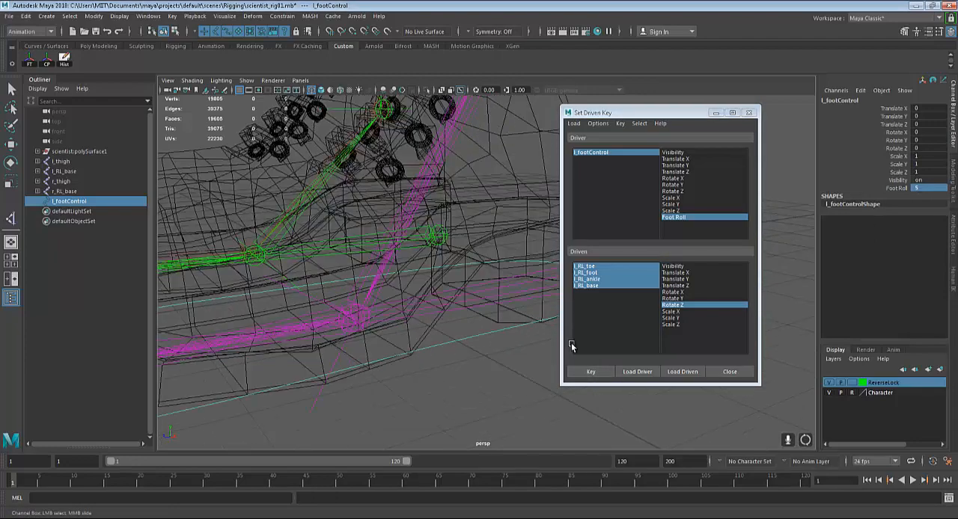
pyautogui.doubleClick(921, 188)
pyautogui.write('10')
pyautogui.press('Return')
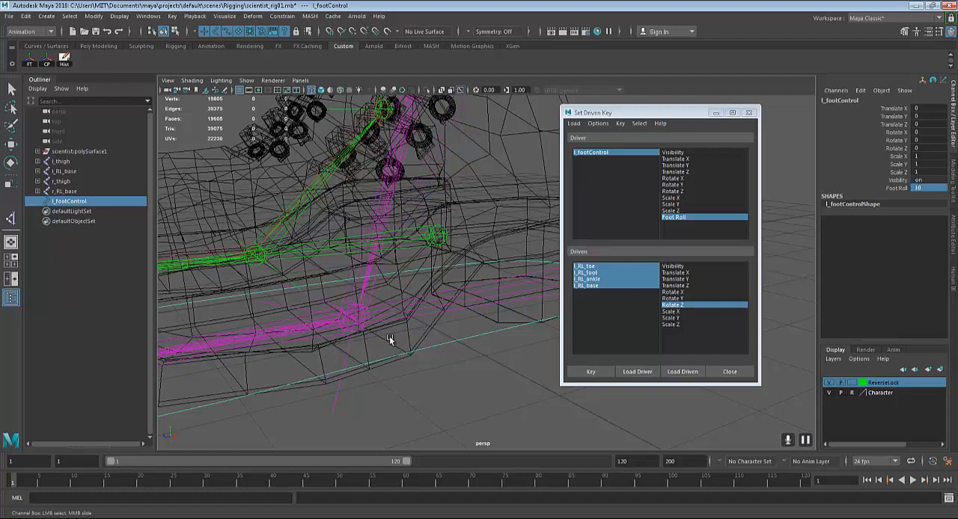
# Rotate the l_RL_toe joint to a Rotate Z of 27 and key the four driven joints with Foot Roll at 10
pyautogui.keyDown('alt'); pyautogui.moveTo(389, 336); pyautogui.dragTo(268, 291); pyautogui.keyUp('alt')
pyautogui.click(357, 297)
pyautogui.press('q')
pyautogui.click(298, 363)
pyautogui.scroll(-5, 355, 261)
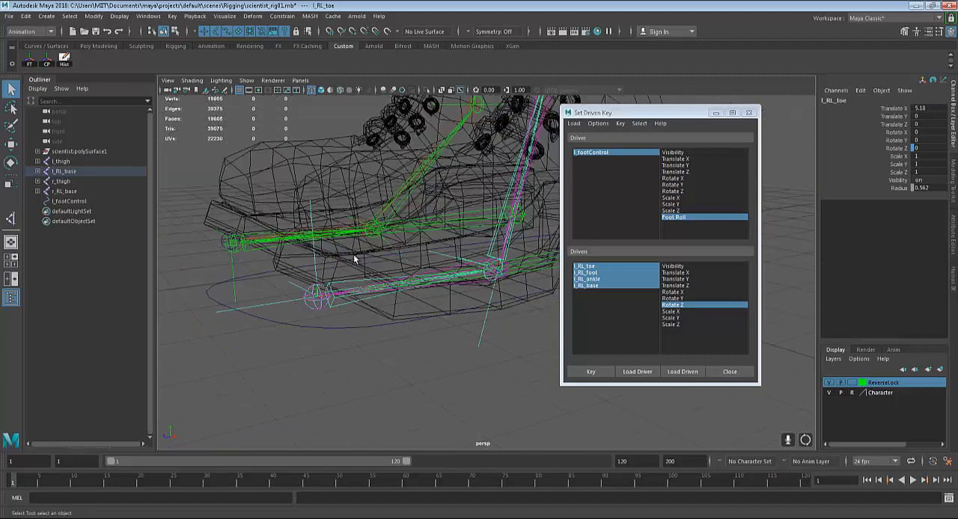
pyautogui.keyDown('alt'); pyautogui.moveTo(355, 261); pyautogui.dragTo(347, 319, button='middle'); pyautogui.keyUp('alt')
pyautogui.press('e')
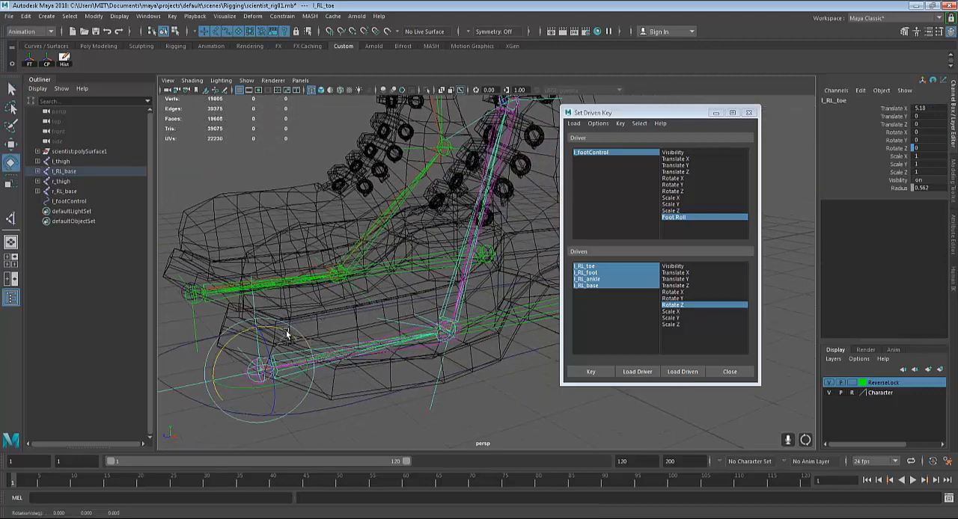
pyautogui.moveTo(286, 334); pyautogui.dragTo(268, 324)
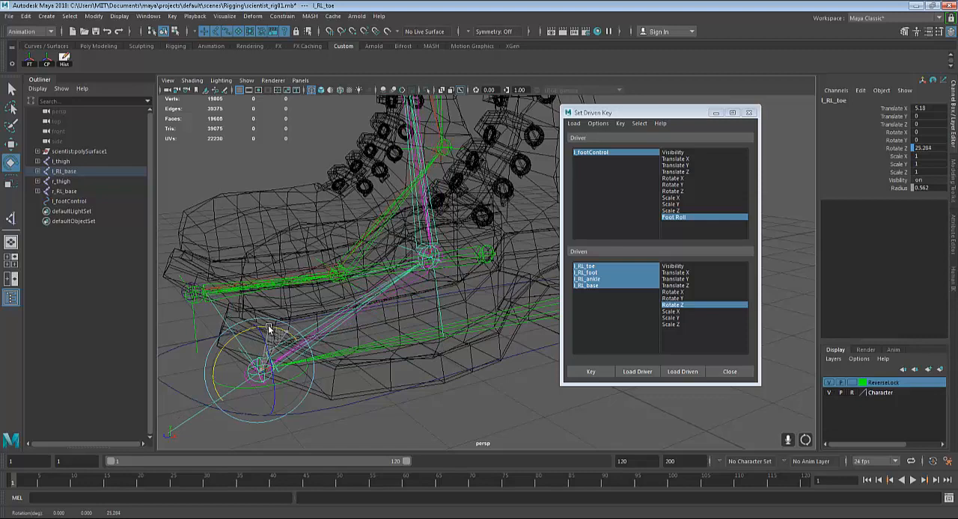
pyautogui.doubleClick(932, 149)
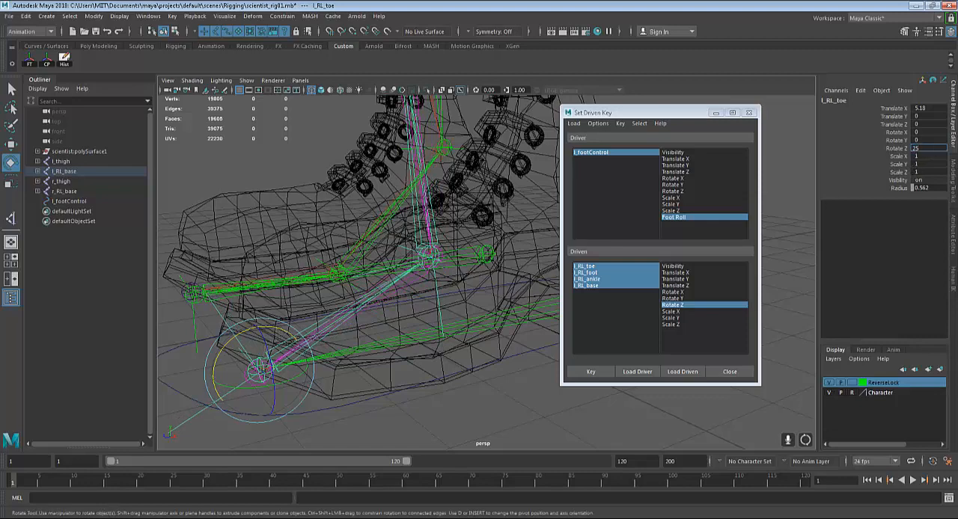
pyautogui.write('25')
pyautogui.press('Return')
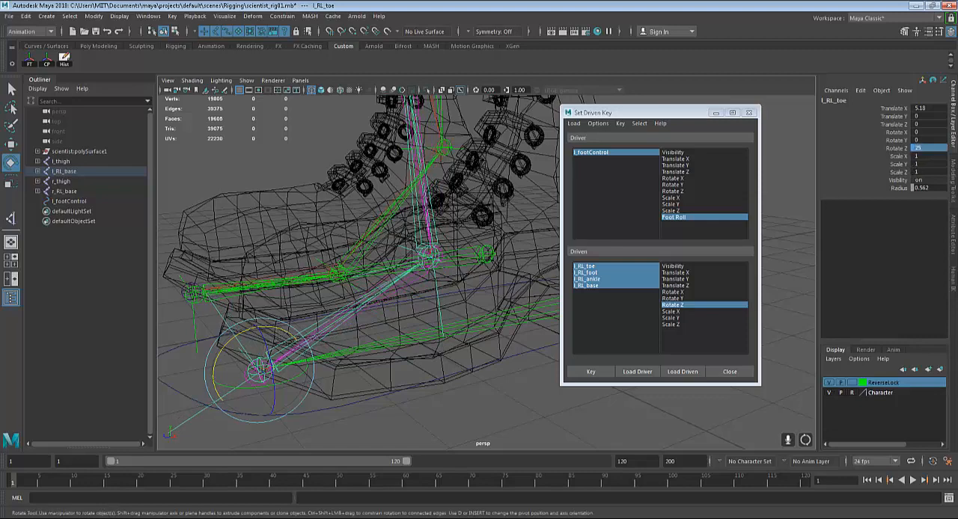
pyautogui.click(928, 147)
pyautogui.press('Return')
pyautogui.scroll(-10, 359, 239)
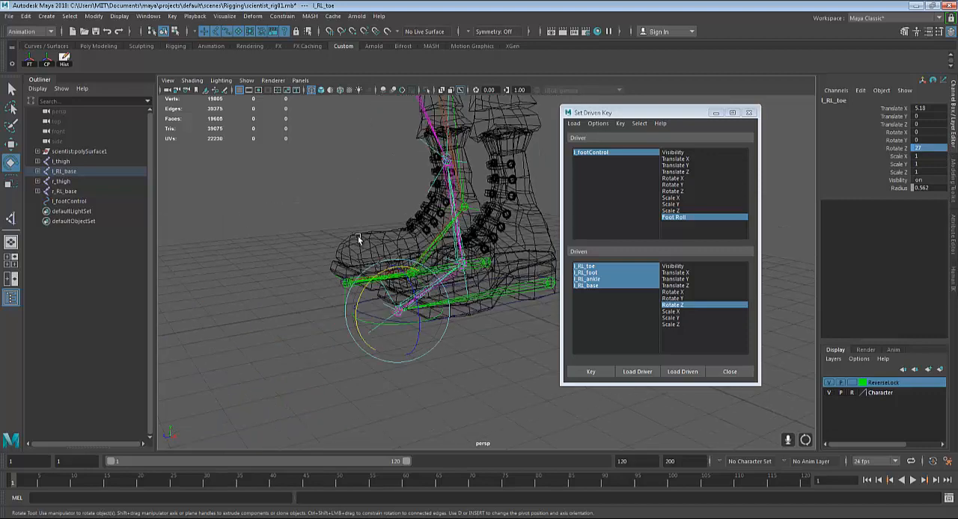
pyautogui.keyDown('alt'); pyautogui.moveTo(452, 247); pyautogui.dragTo(433, 340, button='middle'); pyautogui.keyUp('alt')
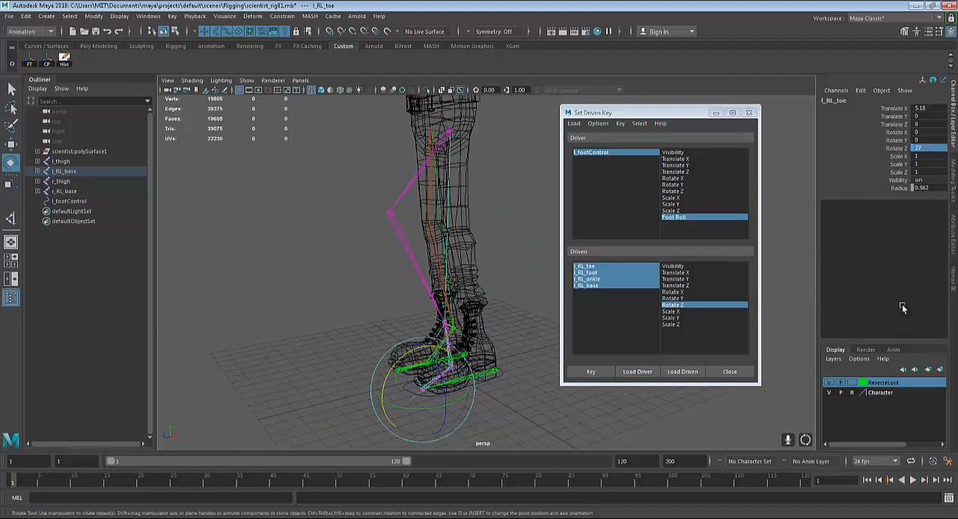
pyautogui.click(593, 372)
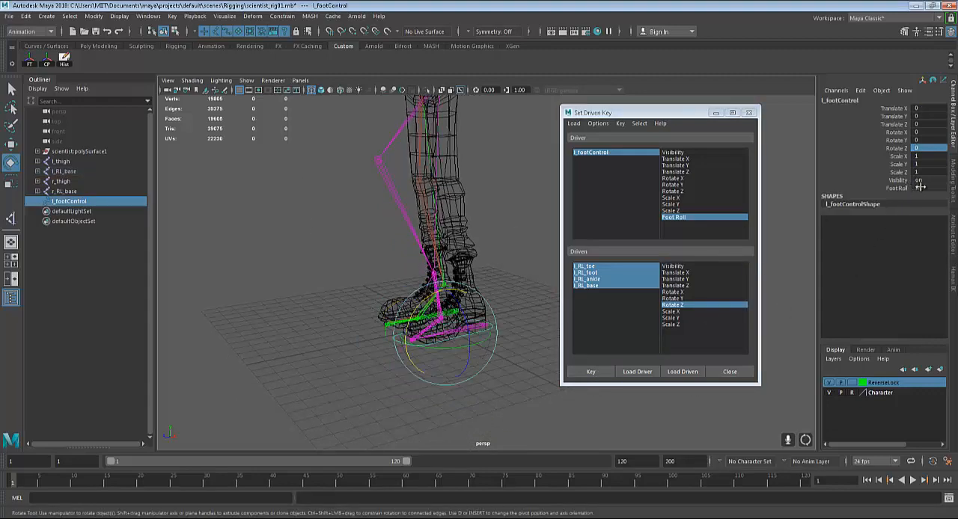
# Set l_footControl's Foot Roll to 0 and scrub the attribute to test how the left foot rolls
pyautogui.doubleClick(920, 188)
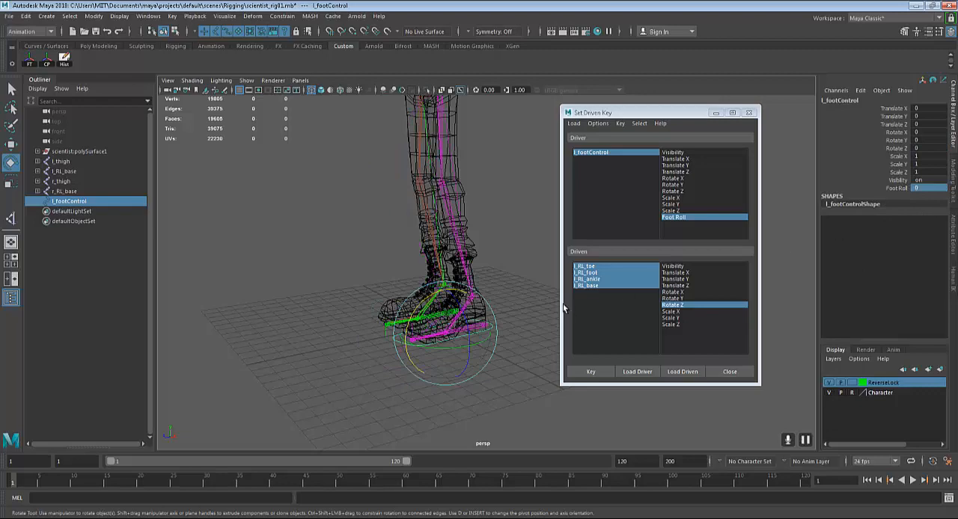
pyautogui.scroll(5, 490, 297)
pyautogui.keyDown('alt'); pyautogui.moveTo(489, 293); pyautogui.dragTo(476, 260, button='middle'); pyautogui.keyUp('alt')
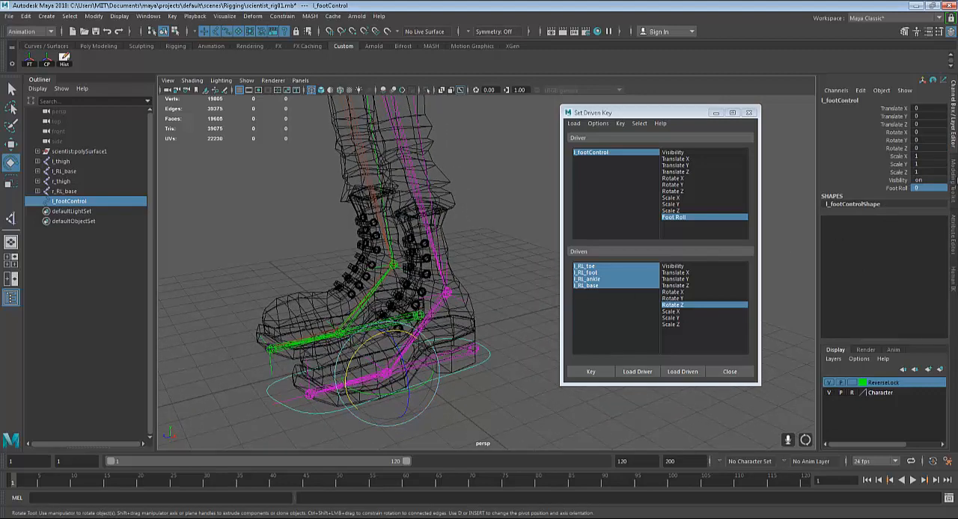
pyautogui.click(897, 189)
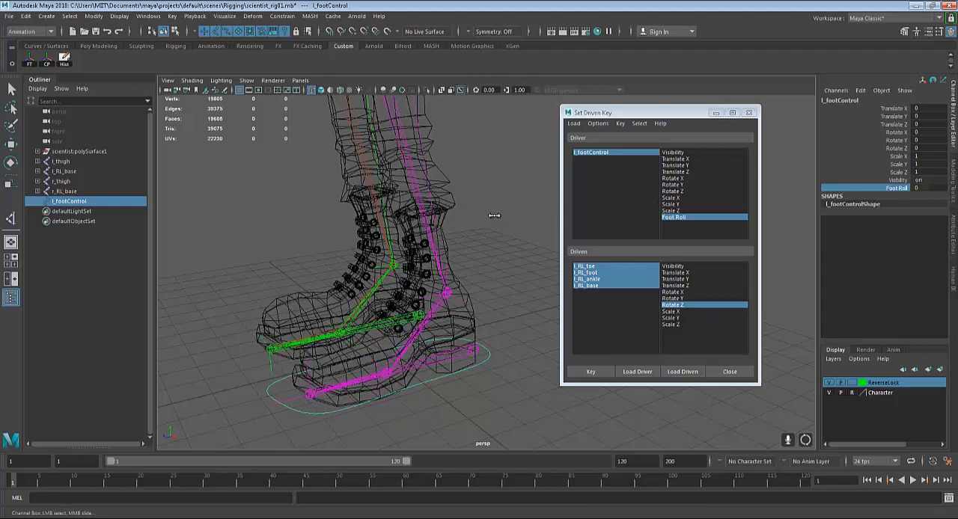
pyautogui.moveTo(494, 215); pyautogui.dragTo(531, 203, button='middle')
pyautogui.moveTo(416, 402)
pyautogui.mouseDown(button='middle')
pyautogui.moveTo(456, 393)
pyautogui.moveTo(401, 394)
pyautogui.mouseUp(button='middle')
pyautogui.moveTo(520, 233)
pyautogui.mouseDown(button='middle')
pyautogui.moveTo(565, 226)
pyautogui.moveTo(535, 233)
pyautogui.mouseUp(button='middle')
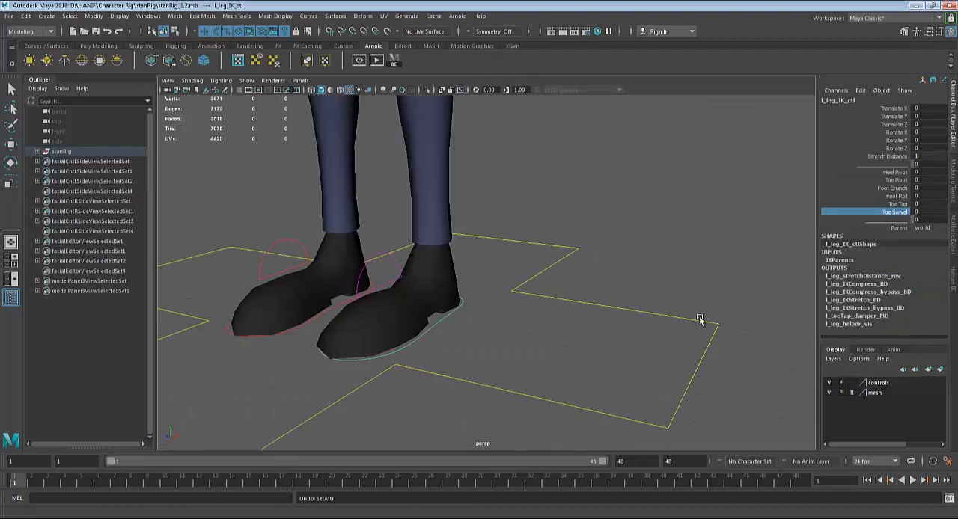
# Switch to the stanRig scene, scrub Foot Crunch on l_leg_IK_ctl to demonstrate the foot bend, and undo the changes
pyautogui.click(891, 188)
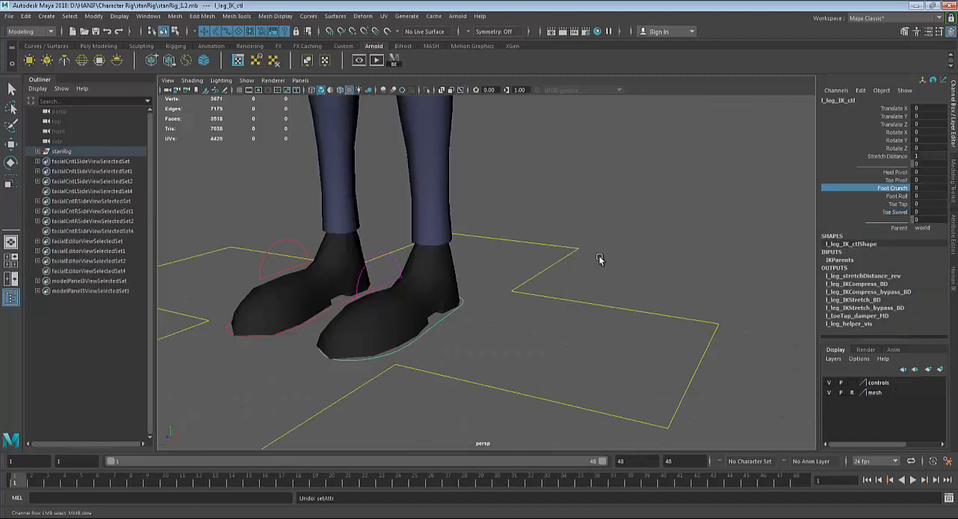
pyautogui.moveTo(600, 259); pyautogui.dragTo(924, 153, button='middle')
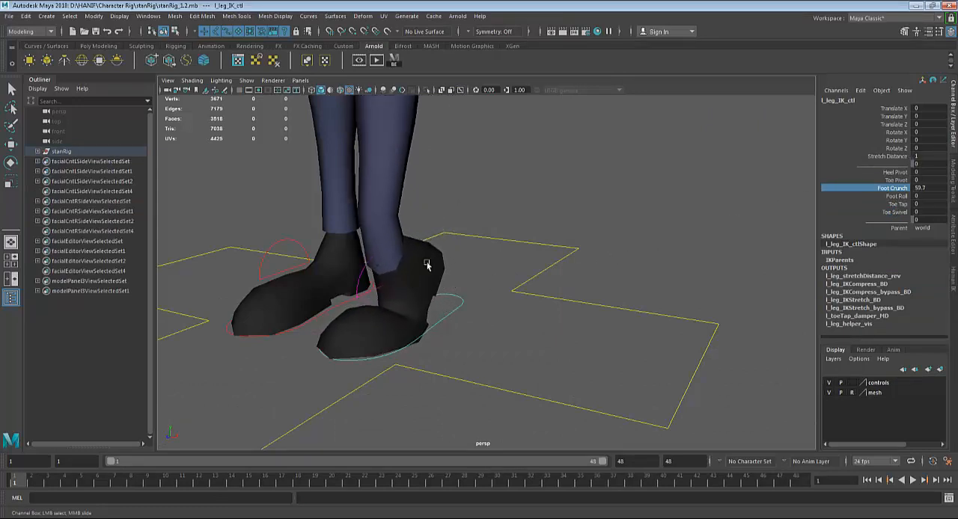
pyautogui.moveTo(664, 251); pyautogui.dragTo(562, 271, button='middle')
pyautogui.hotkey('ctrl', 'z')
pyautogui.hotkey('ctrl', 'z')
pyautogui.hotkey('ctrl', 'z')
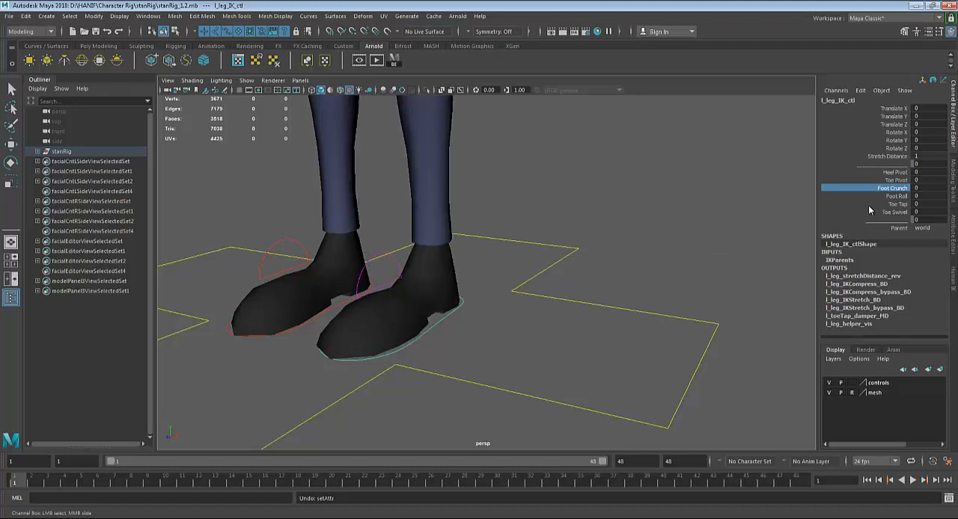
# Try scrubbing Heel Pivot and Toe Pivot on l_leg_IK_ctl to demonstrate both pivots, undoing each change
pyautogui.click(892, 175)
pyautogui.moveTo(542, 225)
pyautogui.mouseDown(button='middle')
pyautogui.moveTo(583, 224)
pyautogui.moveTo(557, 225)
pyautogui.mouseUp(button='middle')
pyautogui.hotkey('ctrl', 'z')
pyautogui.click(883, 180)
pyautogui.moveTo(723, 222); pyautogui.dragTo(793, 203, button='middle')
pyautogui.hotkey('ctrl', 'z')
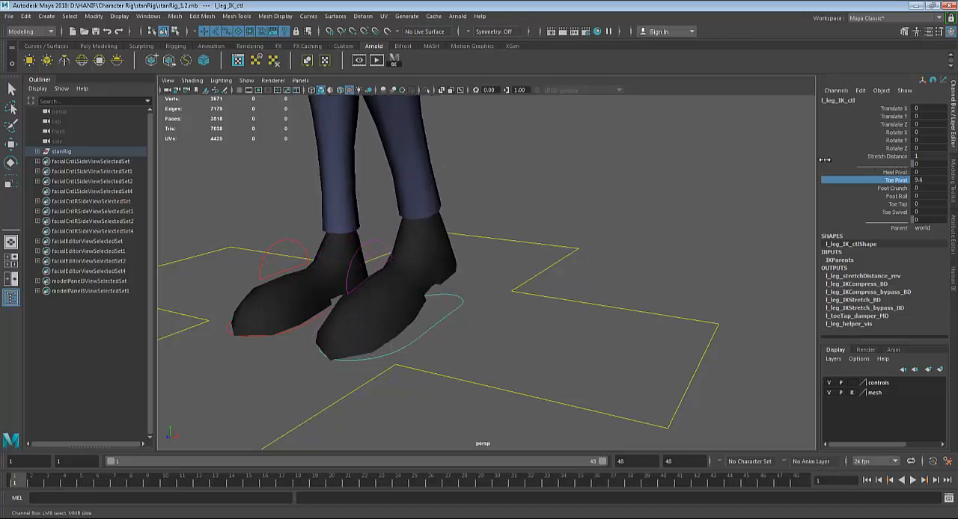
pyautogui.hotkey('shift', 'z')
pyautogui.hotkey('ctrl', 'z')
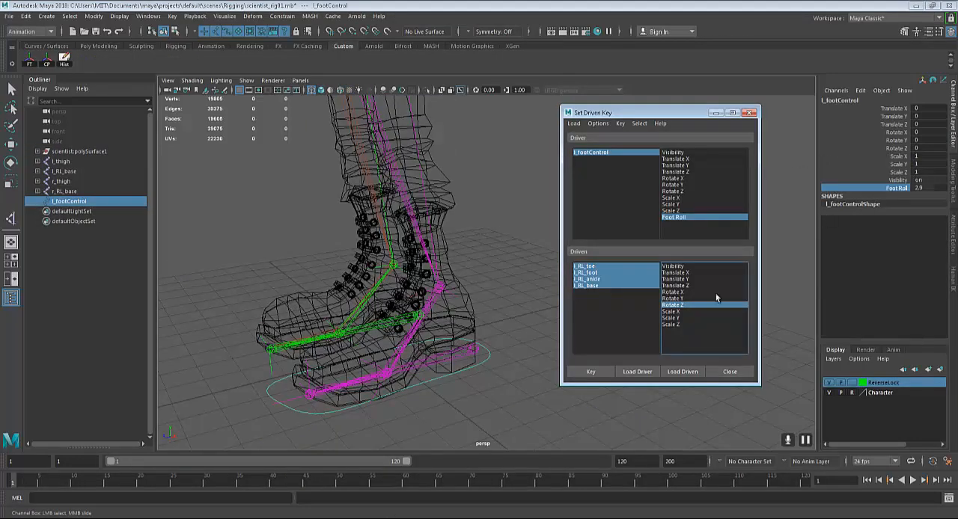
# Return to the scientist rig scene and reset l_footControl's Foot Roll to 0
pyautogui.click(489, 352)
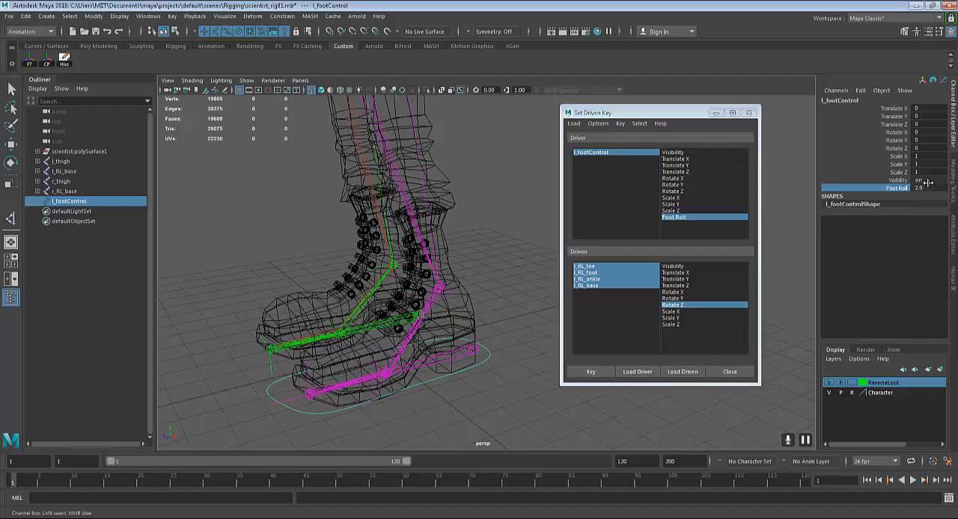
pyautogui.click(926, 188)
pyautogui.press('Return')
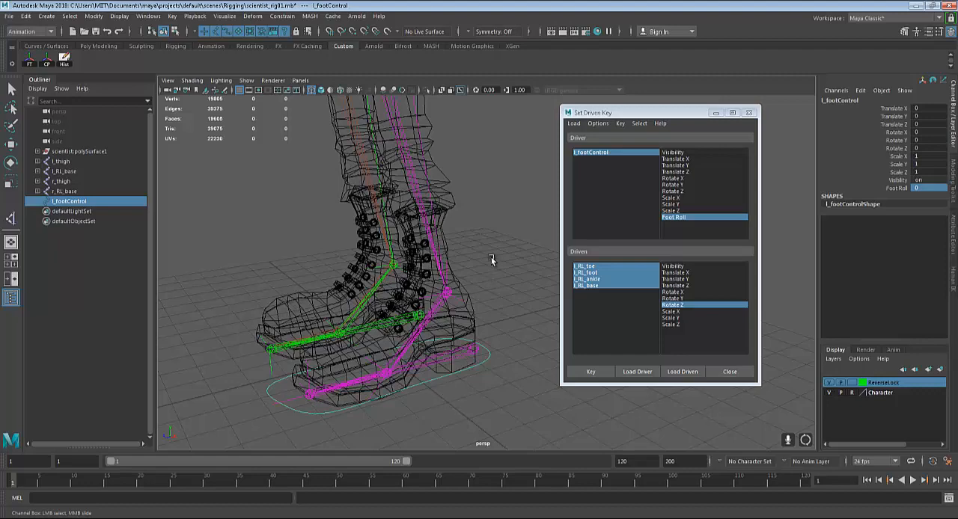
# Close the Set Driven Key window and clear the selection
pyautogui.keyDown('alt'); pyautogui.moveTo(490, 258); pyautogui.dragTo(462, 322); pyautogui.keyUp('alt')
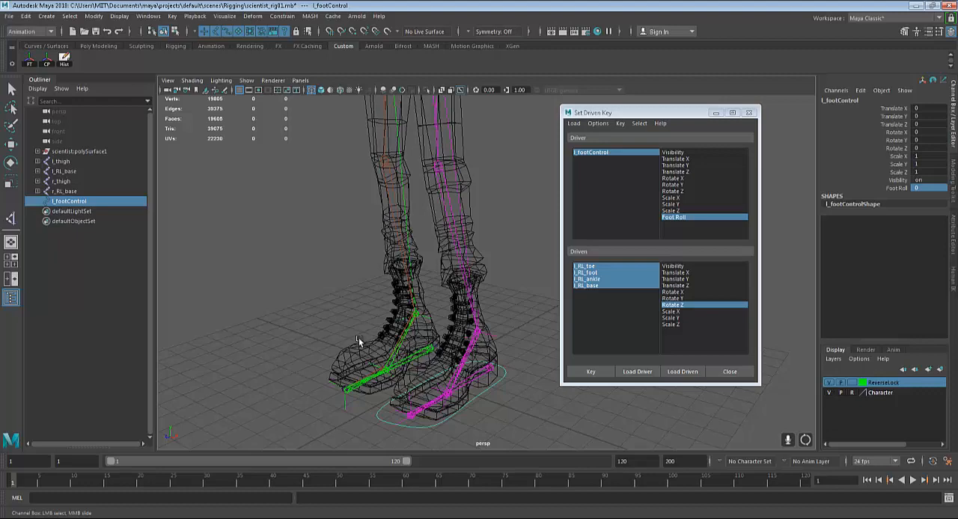
pyautogui.keyDown('alt'); pyautogui.moveTo(358, 341); pyautogui.dragTo(390, 302); pyautogui.keyUp('alt')
pyautogui.keyDown('alt'); pyautogui.moveTo(458, 343); pyautogui.dragTo(511, 363); pyautogui.keyUp('alt')
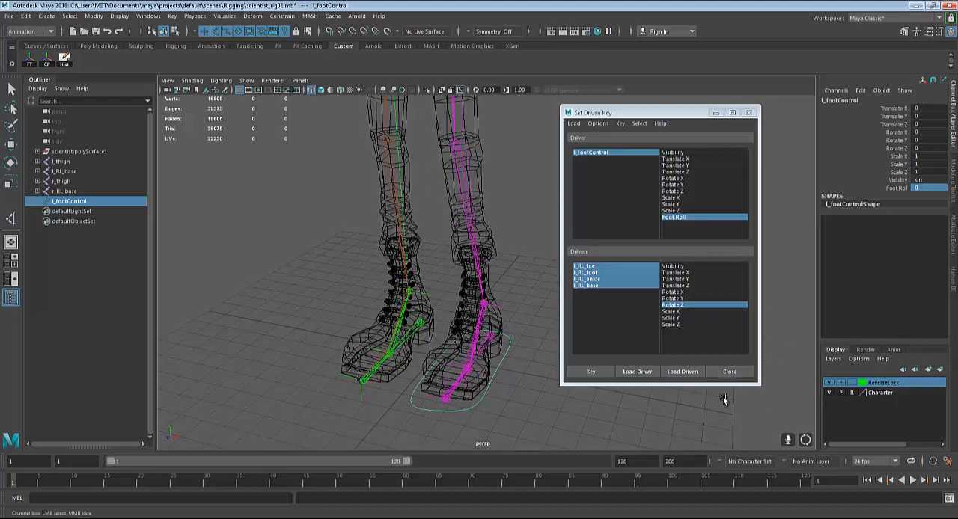
pyautogui.click(730, 372)
pyautogui.click(584, 380)
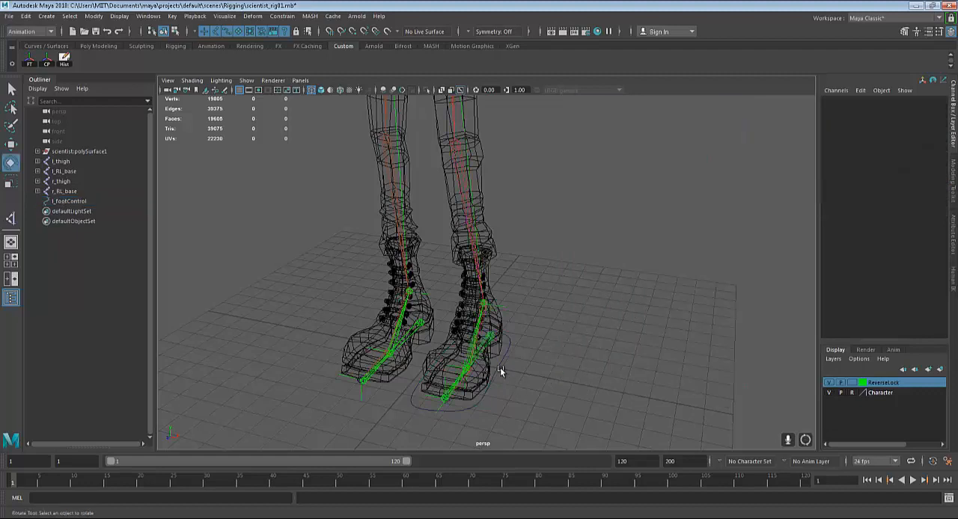
# Duplicate the l_footControl curve for use on the right foot
pyautogui.click(500, 367)
pyautogui.keyDown('alt'); pyautogui.moveTo(504, 370); pyautogui.dragTo(616, 341); pyautogui.keyUp('alt')
pyautogui.press('q')
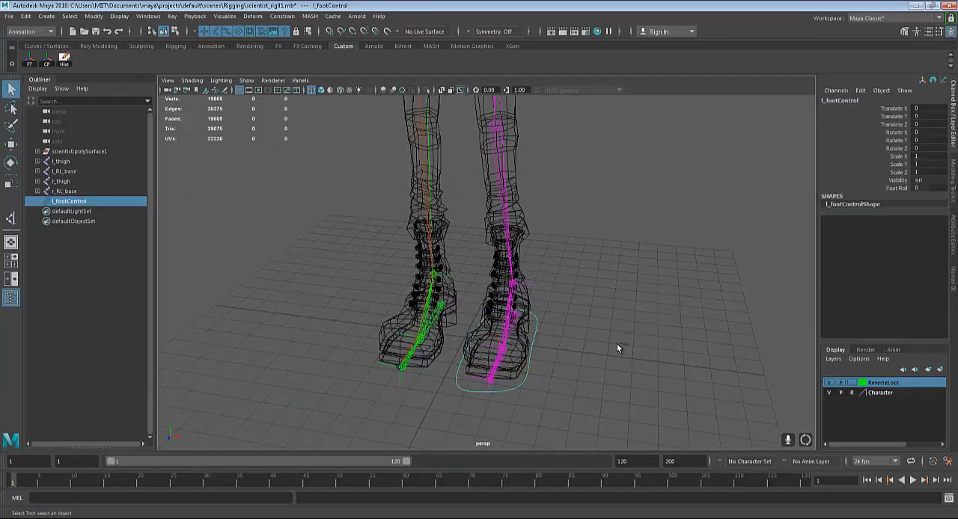
pyautogui.hotkey('ctrl', 'd')
pyautogui.press('w')
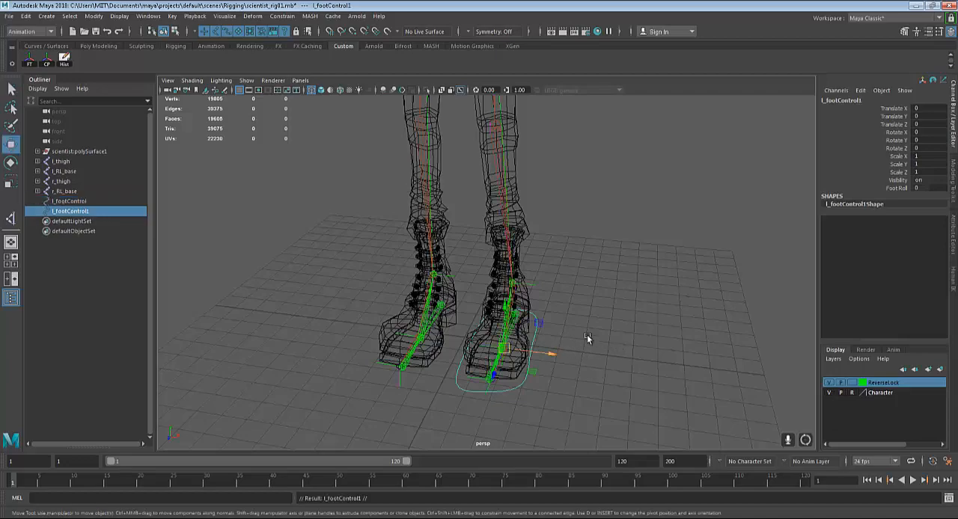
# Hide the ReverseLock layer and move the duplicated foot control along X, snapping it to the right foot's ball joint
pyautogui.scroll(5, 587, 339)
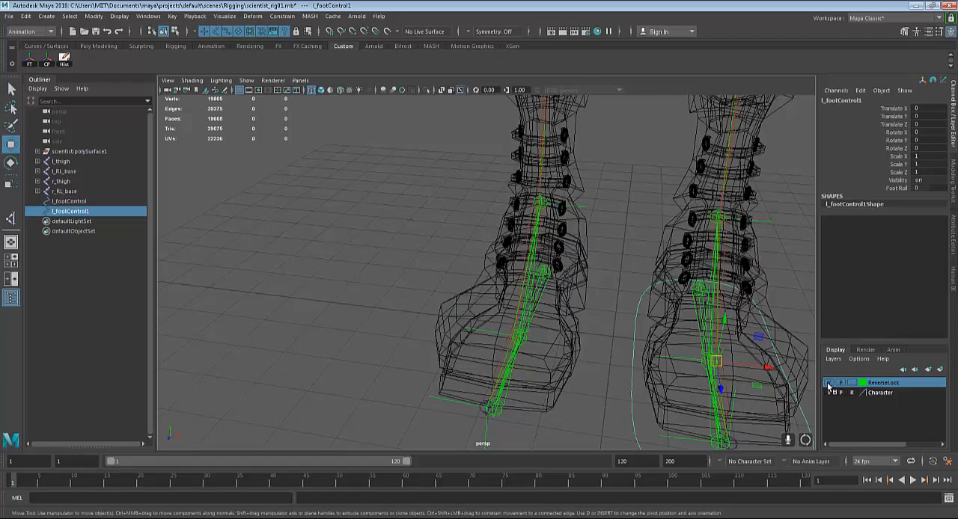
pyautogui.click(828, 383)
pyautogui.scroll(2, 498, 313)
pyautogui.keyDown('alt'); pyautogui.moveTo(498, 313); pyautogui.dragTo(508, 350); pyautogui.keyUp('alt')
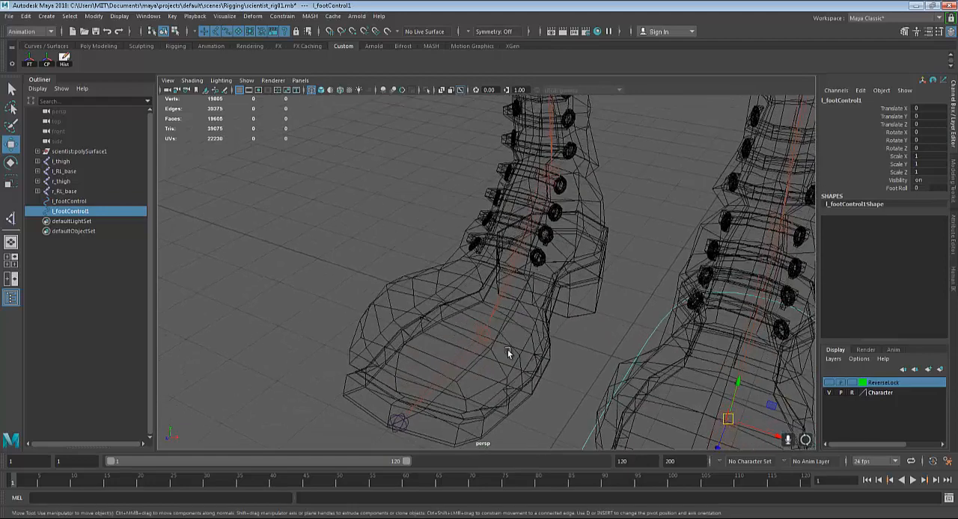
pyautogui.click(775, 436)
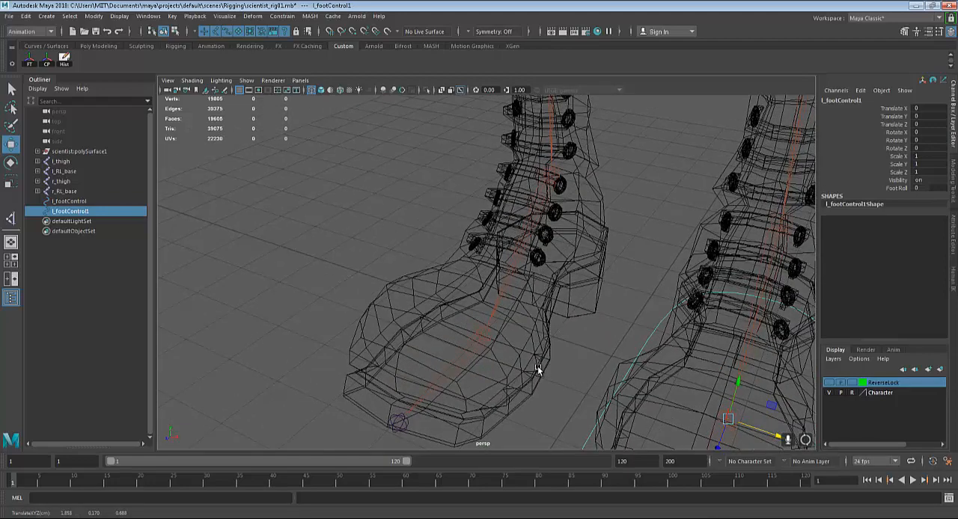
pyautogui.press('v')
pyautogui.moveTo(487, 334); pyautogui.dragTo(481, 333, button='middle')
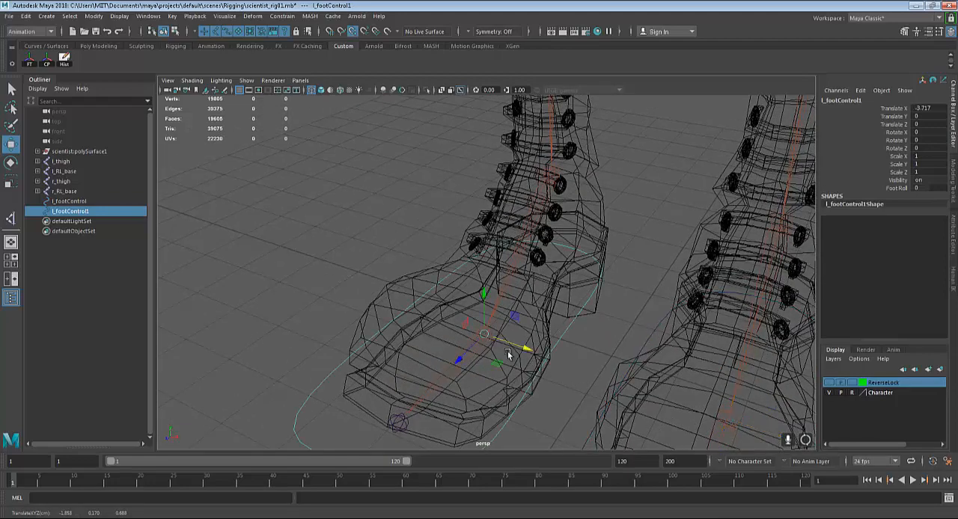
# Mirror the duplicated foot control by setting its Scale X to -1
pyautogui.scroll(-3, 524, 352)
pyautogui.keyDown('alt'); pyautogui.moveTo(541, 349); pyautogui.dragTo(507, 377); pyautogui.keyUp('alt')
pyautogui.keyDown('alt'); pyautogui.moveTo(471, 285); pyautogui.dragTo(520, 341); pyautogui.keyUp('alt')
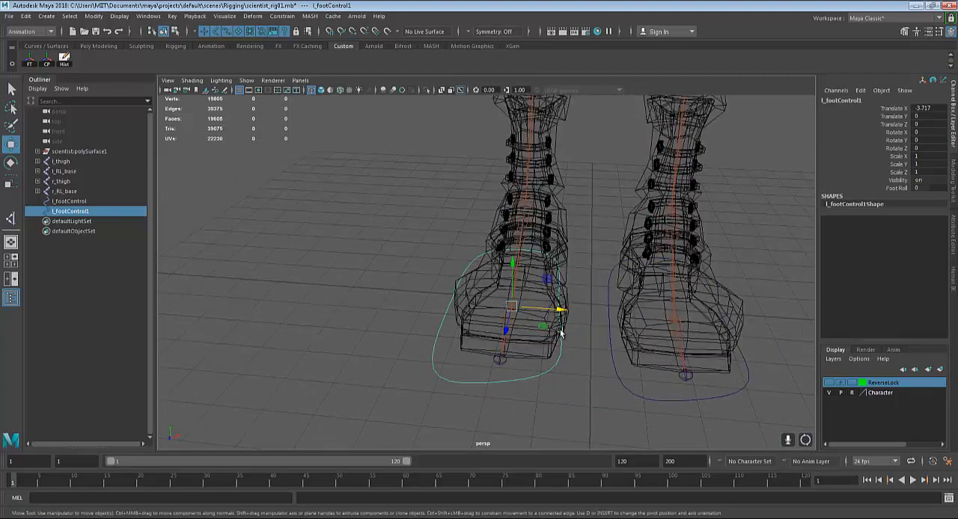
pyautogui.press('r')
pyautogui.moveTo(558, 310); pyautogui.dragTo(496, 310)
pyautogui.doubleClick(938, 154)
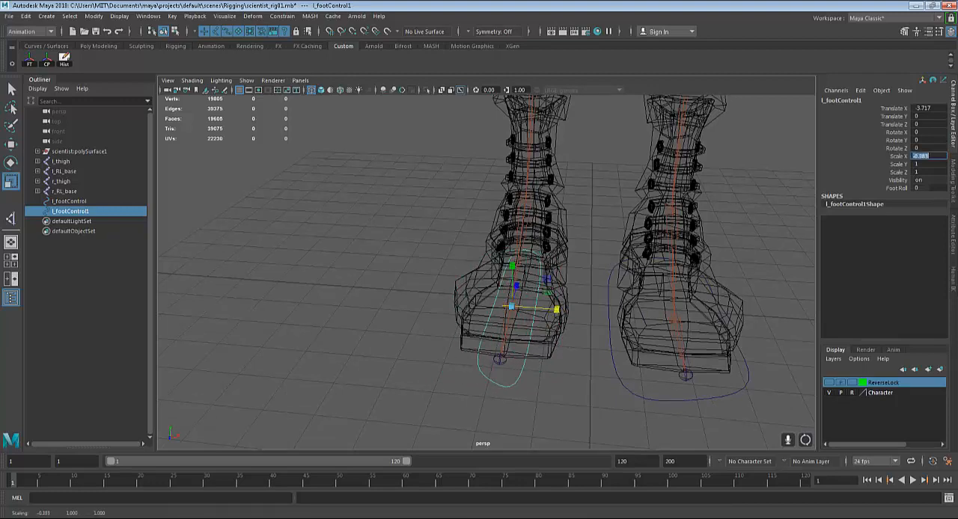
pyautogui.press('Return')
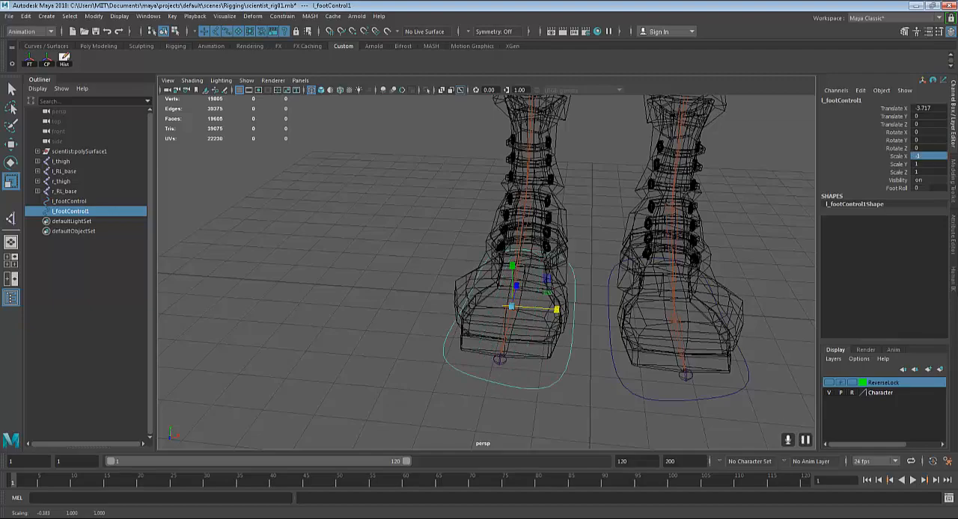
# Freeze the transformations of the mirrored foot control and delete its history
pyautogui.keyDown('alt'); pyautogui.moveTo(587, 386); pyautogui.dragTo(492, 345); pyautogui.keyUp('alt')
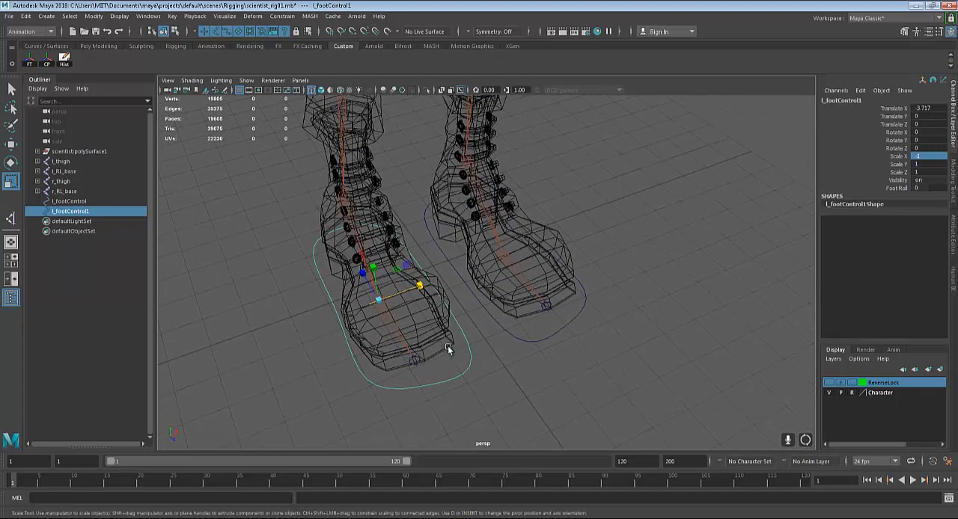
pyautogui.click(30, 64)
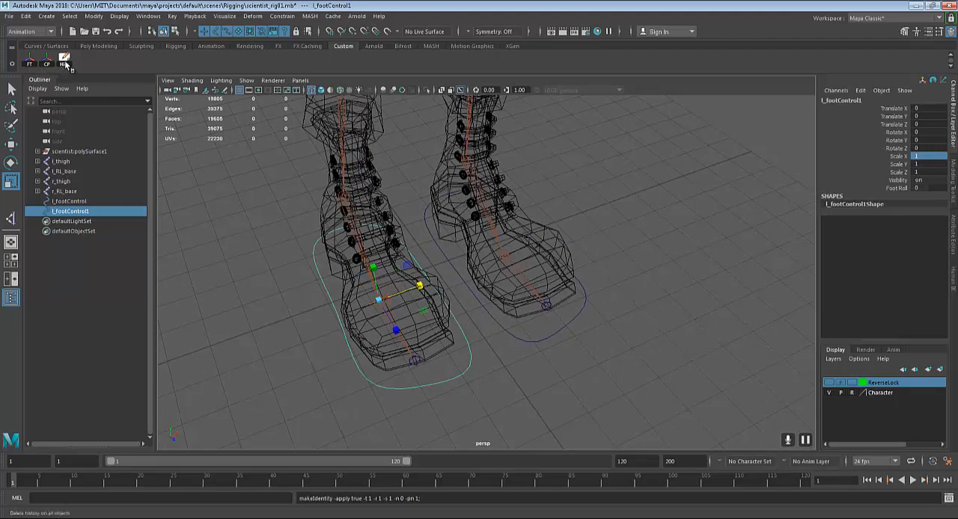
pyautogui.click(65, 62)
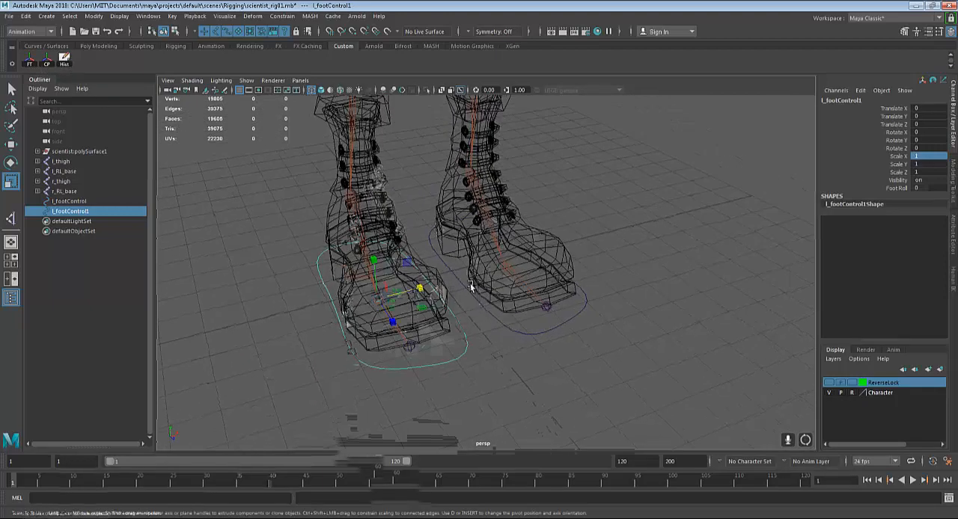
# Scrub Foot Roll on the right foot's duplicated control to test whether it drives the foot, and undo the change
pyautogui.press('w')
pyautogui.click(670, 265)
pyautogui.keyDown('alt'); pyautogui.moveTo(670, 265); pyautogui.dragTo(536, 334); pyautogui.keyUp('alt')
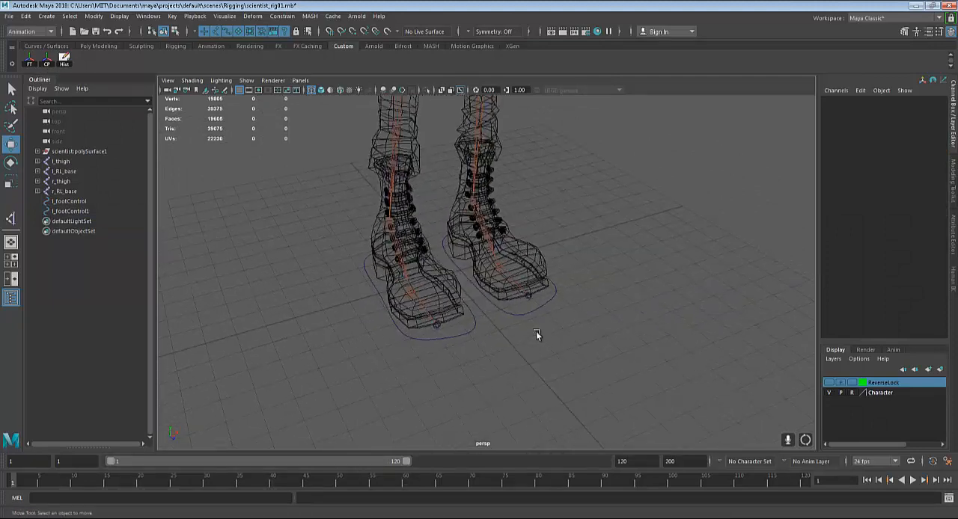
pyautogui.click(470, 327)
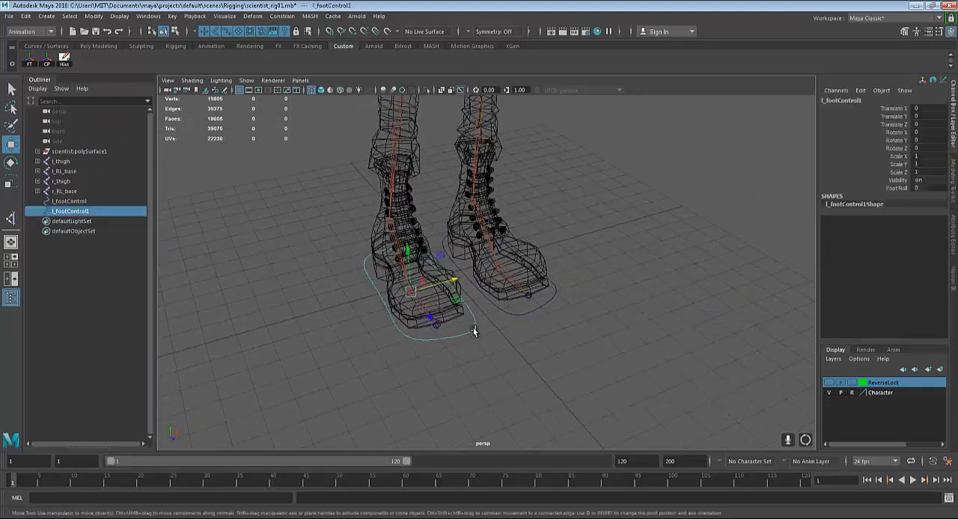
pyautogui.click(901, 189)
pyautogui.moveTo(632, 271); pyautogui.dragTo(746, 210, button='middle')
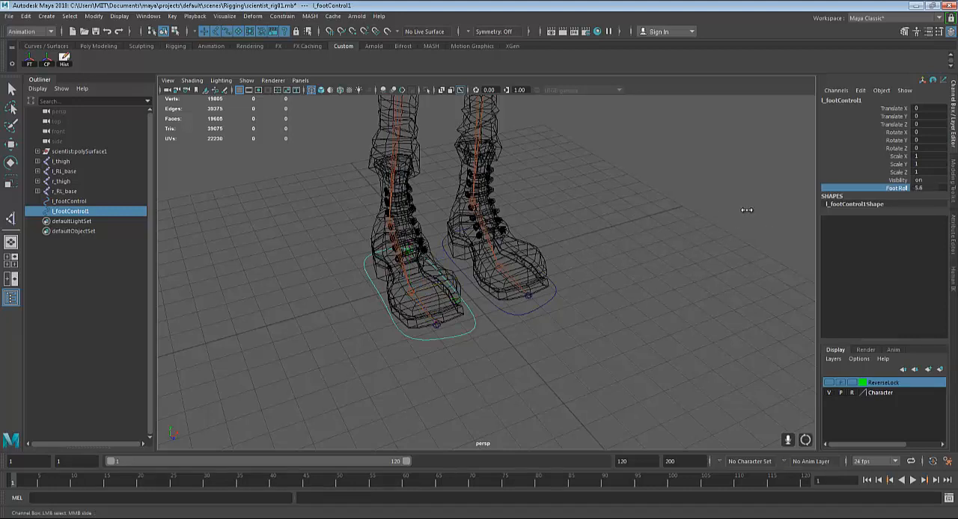
pyautogui.hotkey('ctrl', 'z')
# Select l_footControl, scrub its Foot Roll to compare the left foot's response, and undo the change
pyautogui.scroll(3, 554, 286)
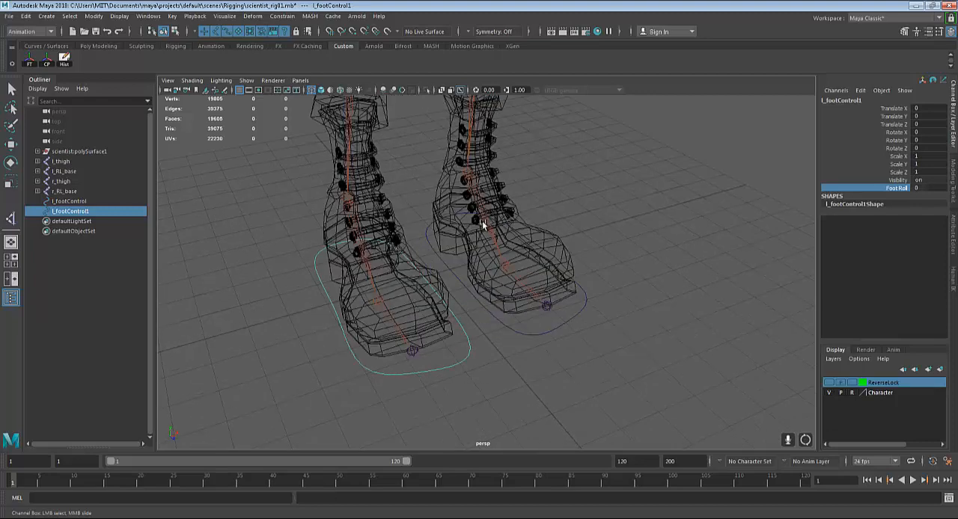
pyautogui.keyDown('alt'); pyautogui.moveTo(498, 271); pyautogui.dragTo(555, 262); pyautogui.keyUp('alt')
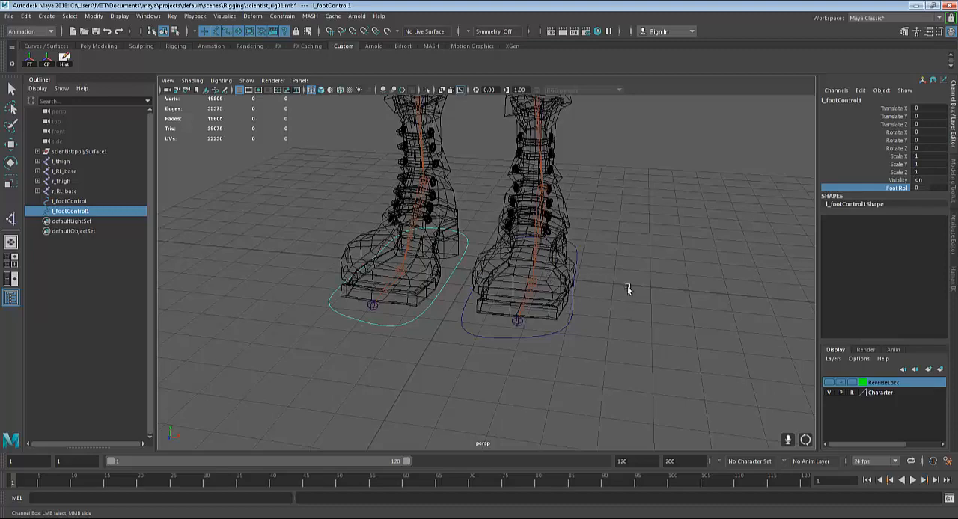
pyautogui.keyDown('alt'); pyautogui.moveTo(627, 291); pyautogui.dragTo(665, 297); pyautogui.keyUp('alt')
pyautogui.click(655, 297)
pyautogui.press('w')
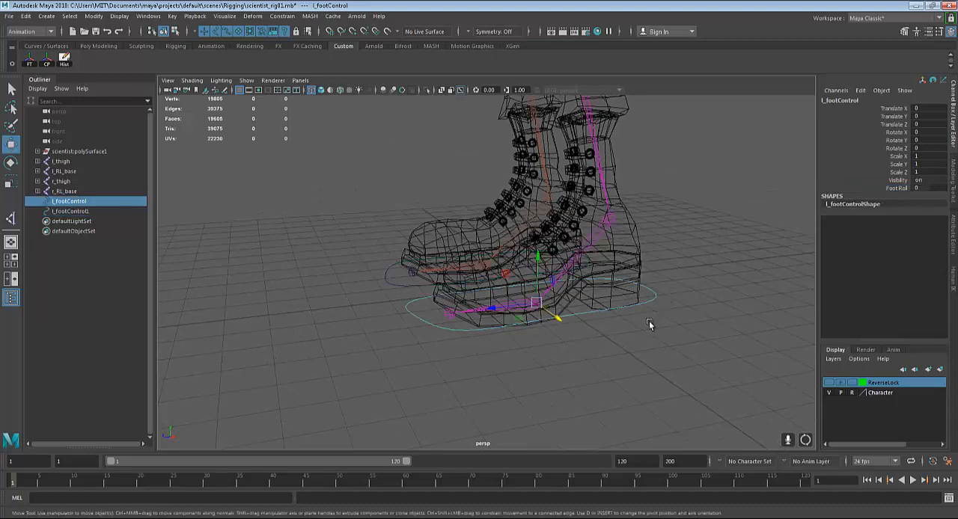
pyautogui.click(897, 188)
pyautogui.moveTo(702, 256); pyautogui.dragTo(736, 242, button='middle')
pyautogui.hotkey('ctrl', 'z')
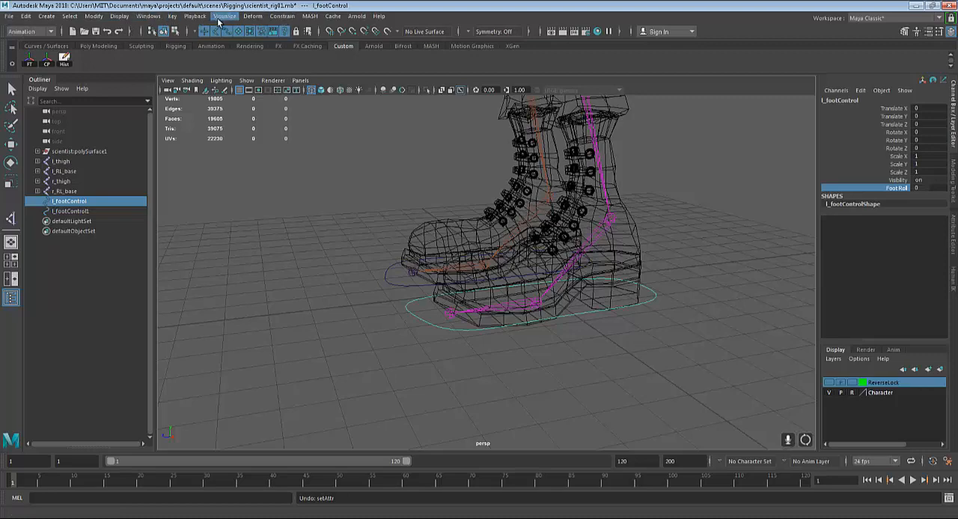
# Open the Set Driven Key window and load l_footControl as the driver
pyautogui.click(173, 15)
pyautogui.moveTo(269, 101)
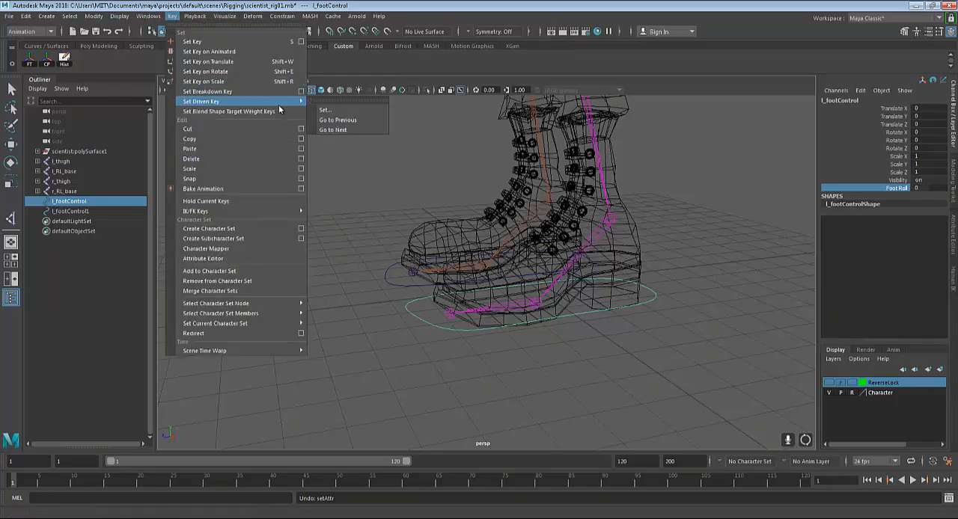
pyautogui.click(333, 105)
pyautogui.moveTo(640, 117); pyautogui.dragTo(706, 112)
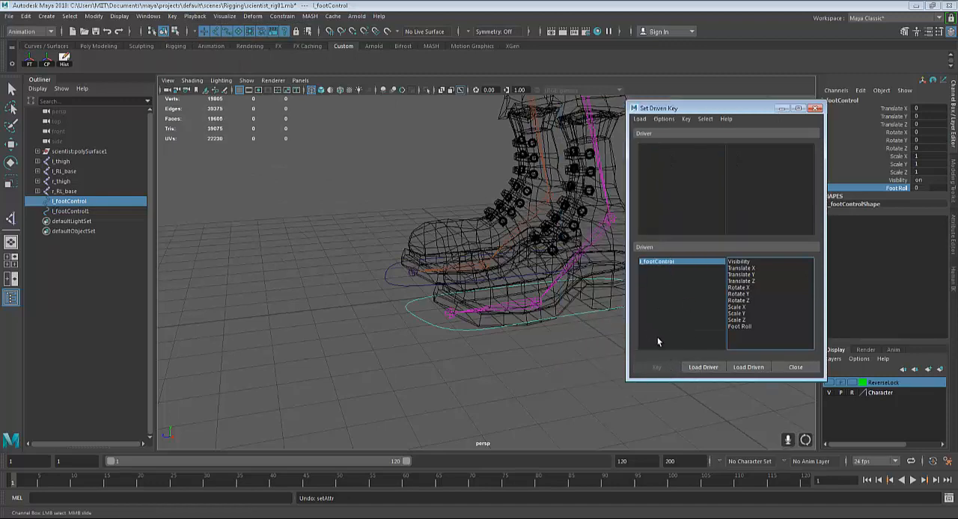
pyautogui.click(702, 366)
# Show the ReverseLock layer again and clear the selection
pyautogui.scroll(3, 425, 349)
pyautogui.keyDown('alt'); pyautogui.moveTo(421, 344); pyautogui.dragTo(314, 340, button='middle'); pyautogui.keyUp('alt')
pyautogui.click(829, 382)
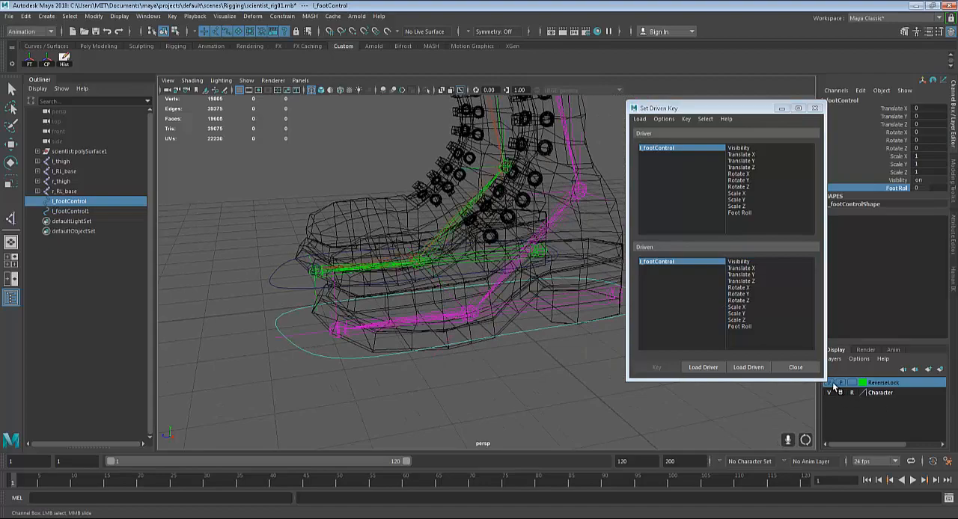
pyautogui.keyDown('alt'); pyautogui.moveTo(462, 363); pyautogui.dragTo(548, 398); pyautogui.keyUp('alt')
pyautogui.click(579, 396)
pyautogui.keyDown('alt'); pyautogui.moveTo(547, 398); pyautogui.dragTo(545, 396, button='middle'); pyautogui.keyUp('alt')
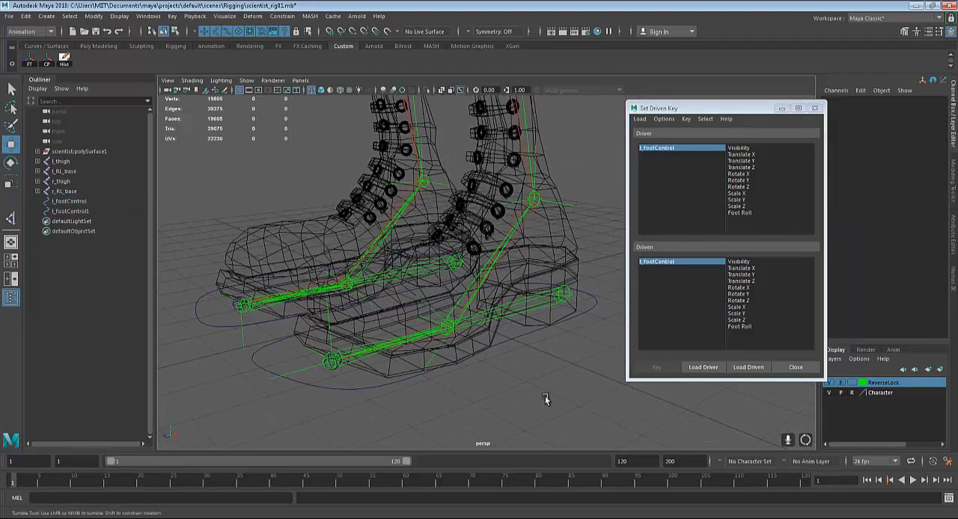
pyautogui.keyDown('alt'); pyautogui.moveTo(545, 395); pyautogui.dragTo(554, 364); pyautogui.keyUp('alt')
pyautogui.scroll(4, 419, 343)
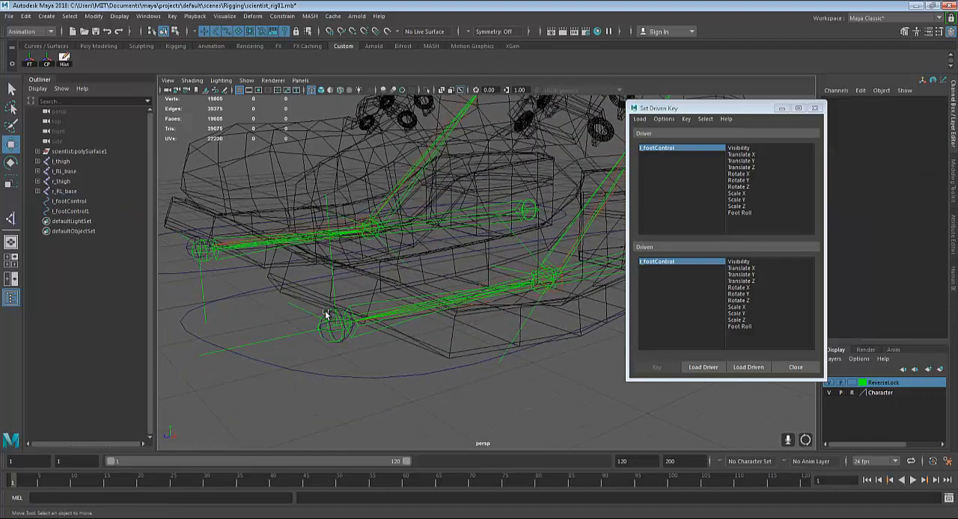
# Select the l_RL_toe, l_RL_foot, l_RL_ankle and l_RL_base joints together and load them as the driven objects
pyautogui.click(330, 328)
pyautogui.keyDown('alt'); pyautogui.moveTo(378, 359); pyautogui.dragTo(439, 351); pyautogui.keyUp('alt')
pyautogui.click(483, 313)
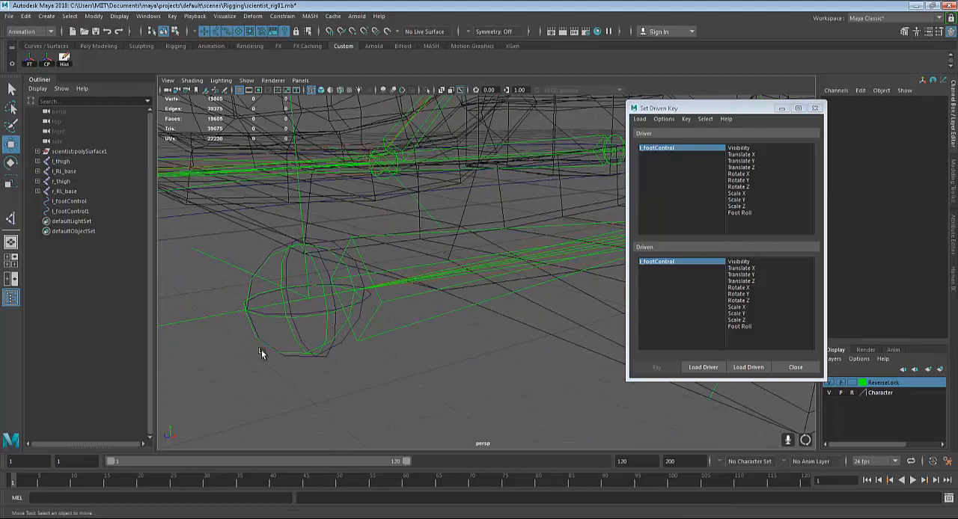
pyautogui.moveTo(306, 321)
pyautogui.keyDown('alt'); pyautogui.mouseDown()
pyautogui.moveTo(353, 349)
pyautogui.moveTo(291, 325)
pyautogui.moveTo(309, 309)
pyautogui.mouseUp(); pyautogui.keyUp('alt')
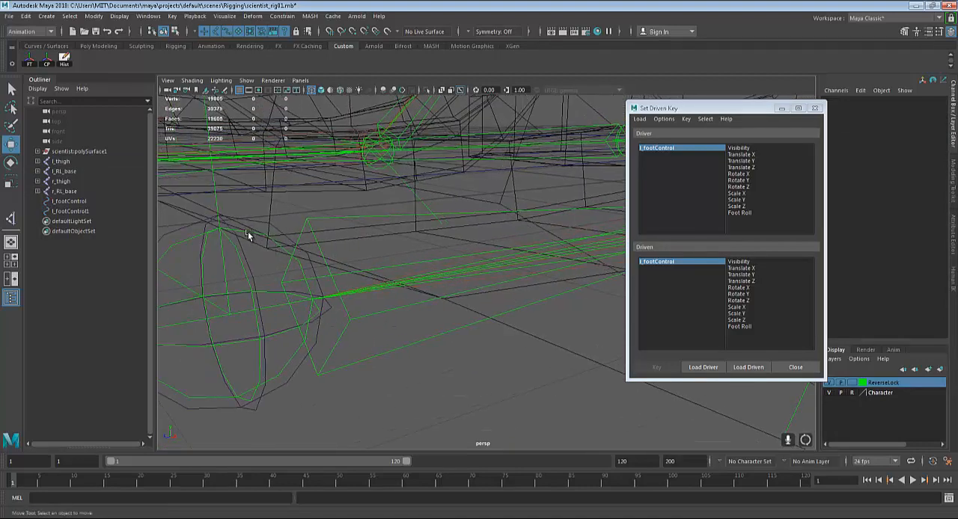
pyautogui.click(185, 242)
pyautogui.keyDown('alt'); pyautogui.moveTo(184, 243); pyautogui.dragTo(380, 277); pyautogui.keyUp('alt')
pyautogui.scroll(3, 383, 277)
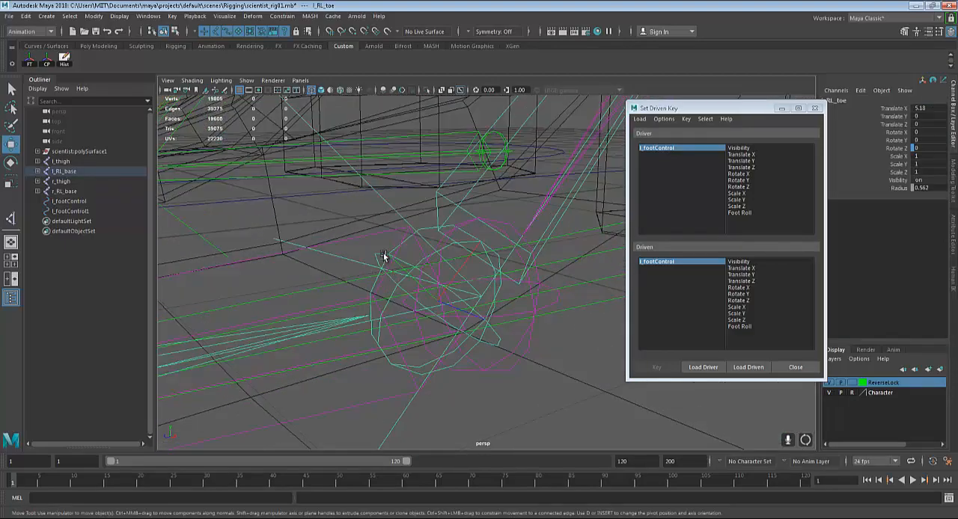
pyautogui.keyDown('shift'); pyautogui.click(384, 257); pyautogui.keyUp('shift')
pyautogui.keyDown('alt'); pyautogui.moveTo(385, 257); pyautogui.dragTo(274, 292); pyautogui.keyUp('alt')
pyautogui.keyDown('alt'); pyautogui.moveTo(273, 292); pyautogui.dragTo(267, 389, button='middle'); pyautogui.keyUp('alt')
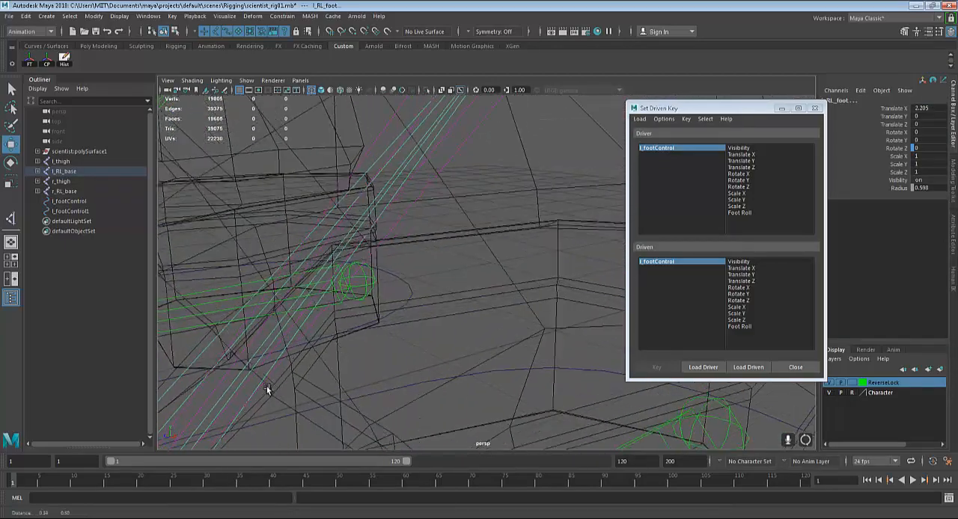
pyautogui.keyDown('alt'); pyautogui.moveTo(267, 389); pyautogui.dragTo(432, 206); pyautogui.keyUp('alt')
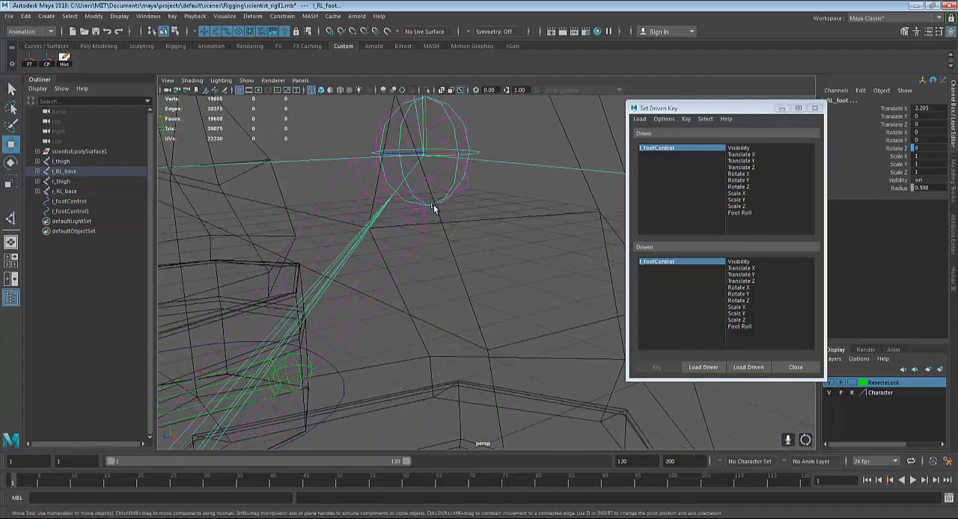
pyautogui.keyDown('shift'); pyautogui.click(404, 172); pyautogui.keyUp('shift')
pyautogui.keyDown('alt'); pyautogui.moveTo(499, 271); pyautogui.dragTo(397, 299); pyautogui.keyUp('alt')
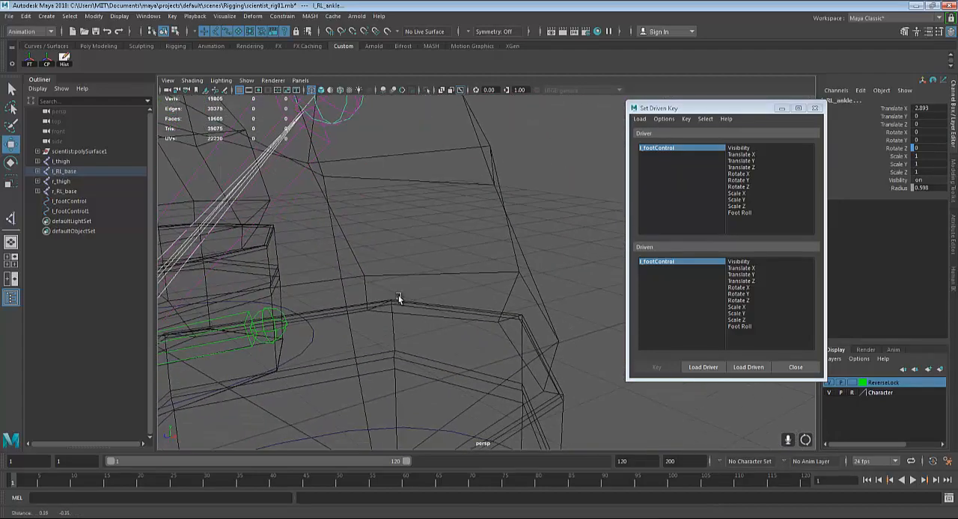
pyautogui.keyDown('alt'); pyautogui.moveTo(484, 350); pyautogui.dragTo(466, 275, button='middle'); pyautogui.keyUp('alt')
pyautogui.keyDown('shift'); pyautogui.click(469, 334); pyautogui.keyUp('shift')
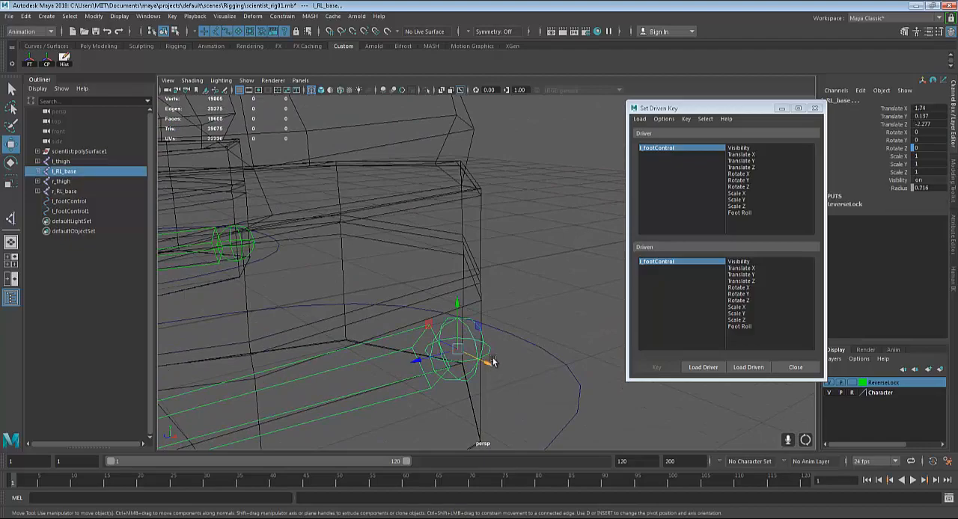
pyautogui.scroll(-5, 470, 334)
pyautogui.click(748, 368)
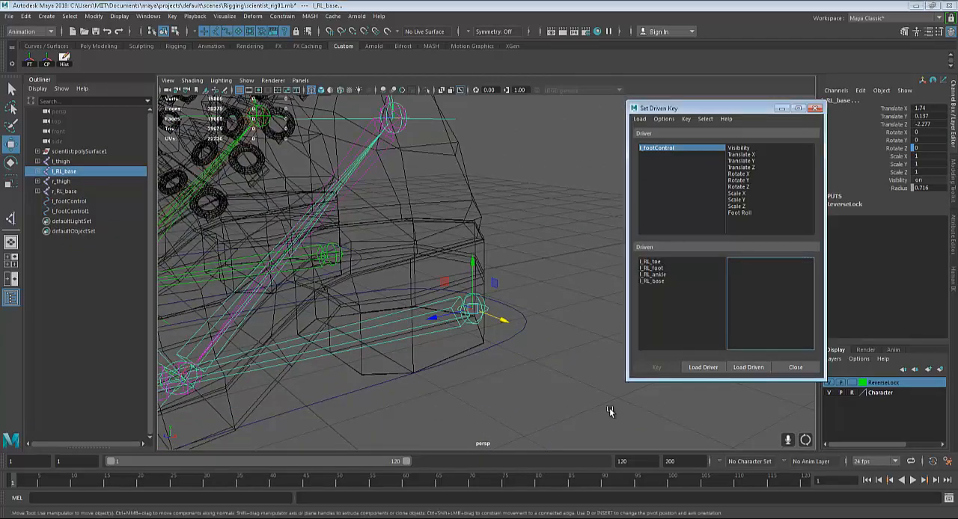
# Set a driven key linking Foot Roll to the Rotate Z of all four left reverse foot joints in their neutral pose
pyautogui.keyDown('alt'); pyautogui.moveTo(495, 285); pyautogui.dragTo(532, 329); pyautogui.keyUp('alt')
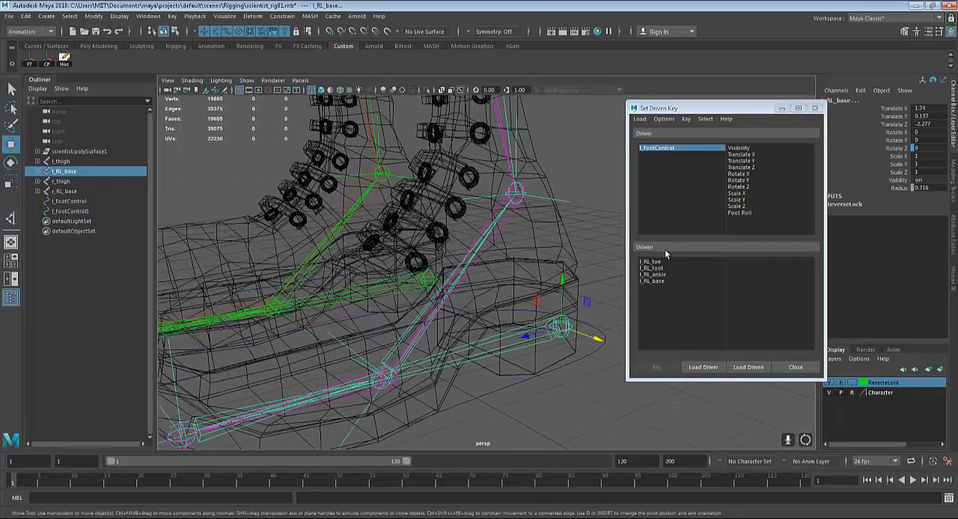
pyautogui.moveTo(652, 265); pyautogui.dragTo(654, 282)
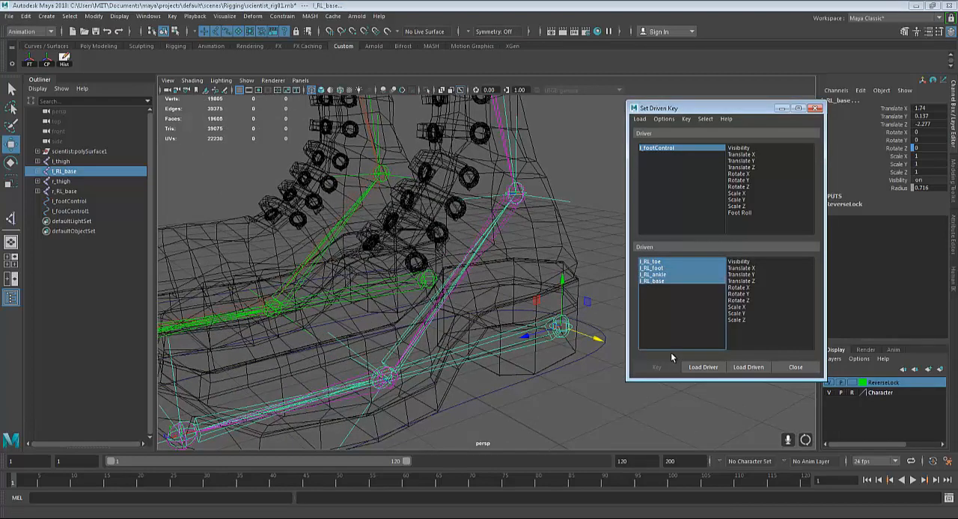
pyautogui.click(738, 212)
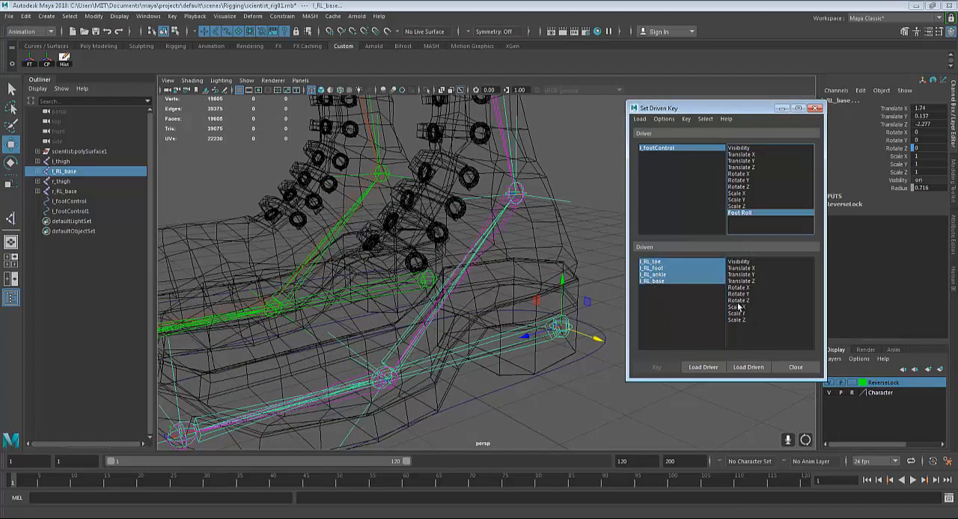
pyautogui.click(738, 300)
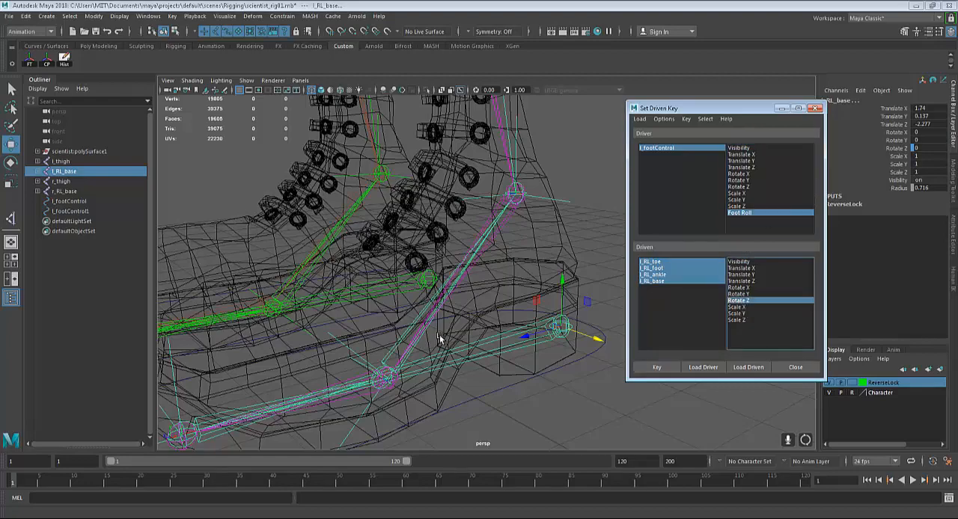
pyautogui.scroll(-3, 440, 338)
pyautogui.keyDown('alt'); pyautogui.moveTo(471, 345); pyautogui.dragTo(501, 359); pyautogui.keyUp('alt')
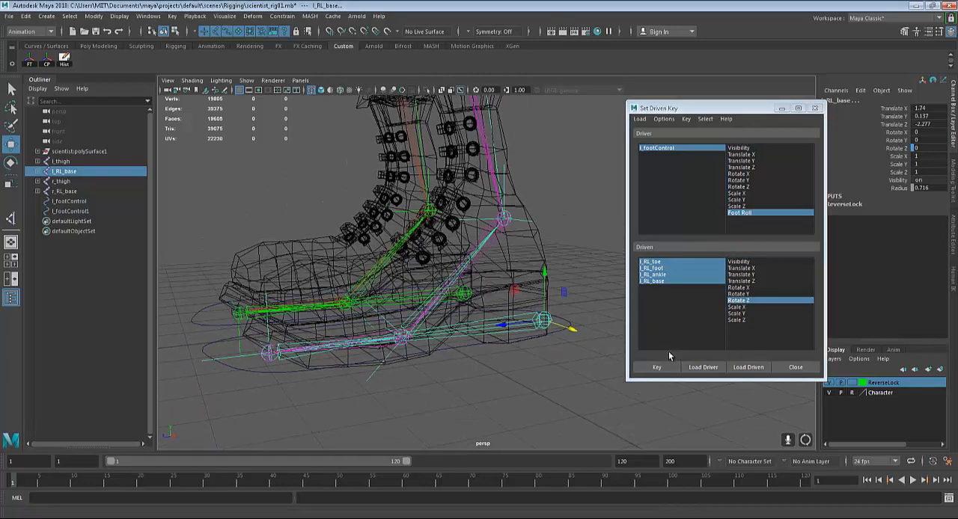
pyautogui.click(666, 371)
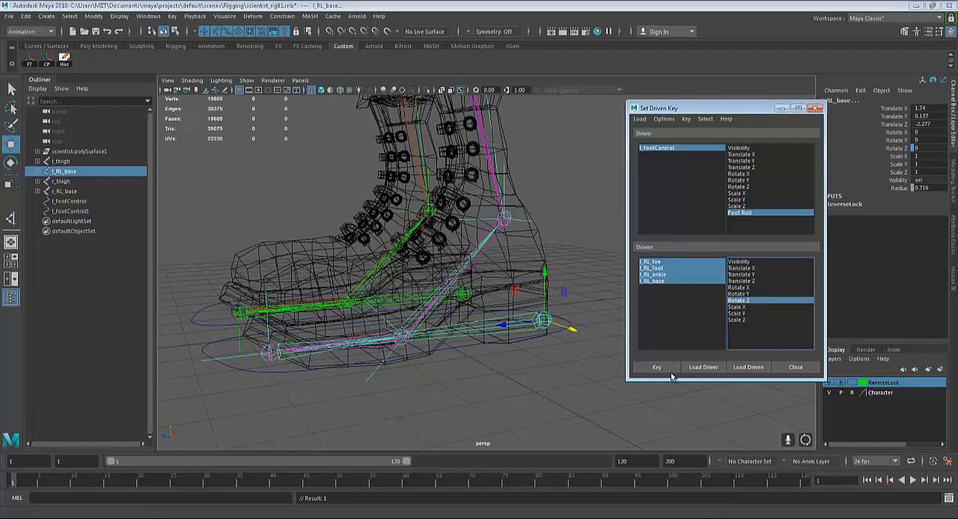
# Select l_footControl and set its Foot Roll to -10
pyautogui.click(556, 333)
pyautogui.doubleClick(929, 189)
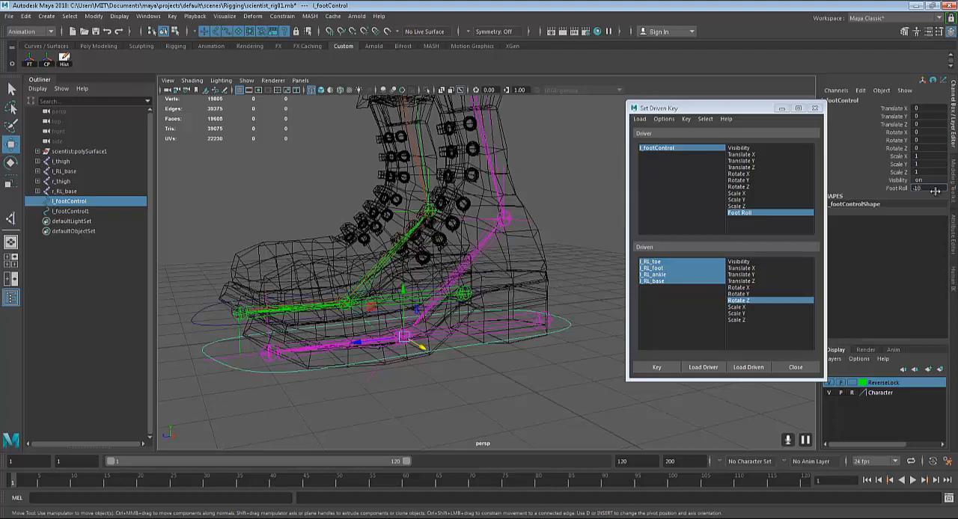
pyautogui.write('-10')
pyautogui.press('Return')
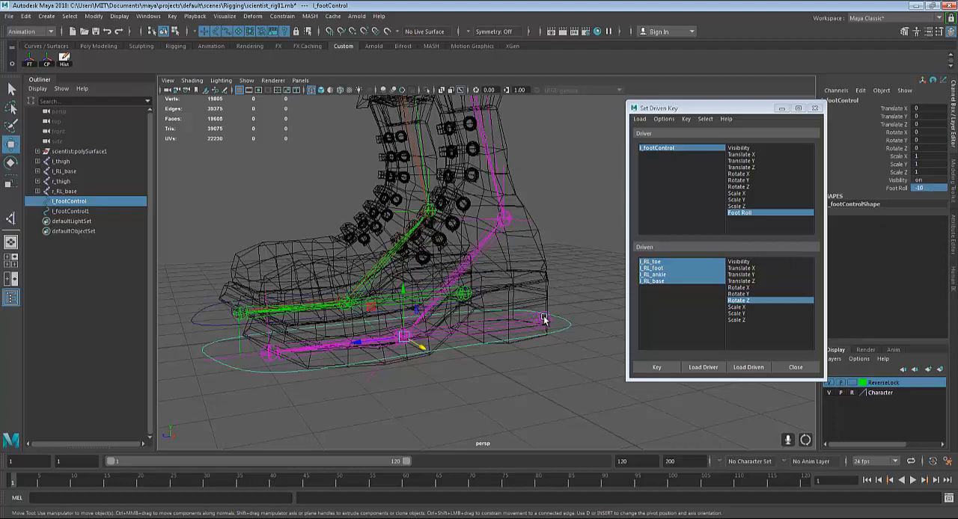
# Select the l_RL_base joint at the heel and rotate it about Z by about 36 degrees to raise the toes
pyautogui.click(542, 318)
pyautogui.press('e')
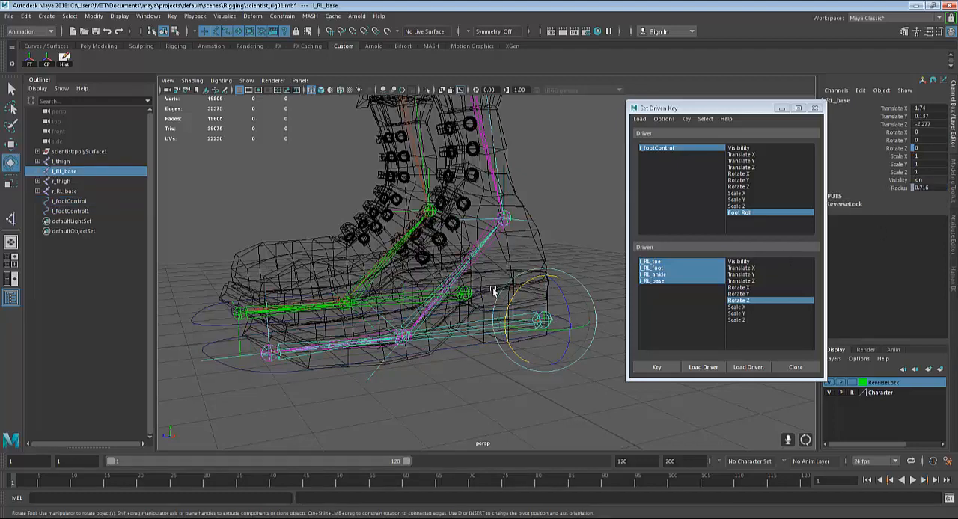
pyautogui.moveTo(516, 288); pyautogui.dragTo(547, 283)
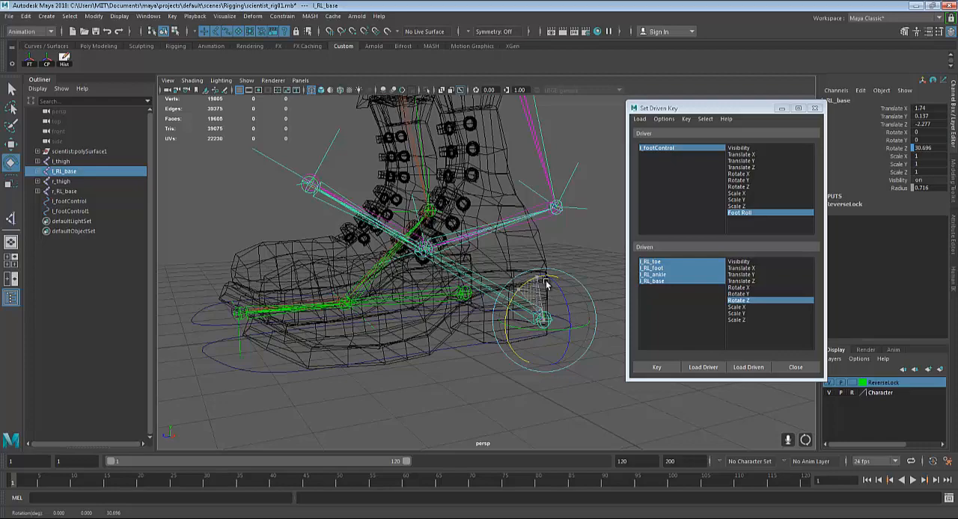
pyautogui.moveTo(546, 284); pyautogui.dragTo(552, 283)
pyautogui.keyDown('alt'); pyautogui.moveTo(500, 272); pyautogui.dragTo(479, 314, button='right'); pyautogui.keyUp('alt')
pyautogui.keyDown('alt'); pyautogui.moveTo(479, 314); pyautogui.dragTo(449, 380, button='middle'); pyautogui.keyUp('alt')
pyautogui.keyDown('alt'); pyautogui.moveTo(449, 380); pyautogui.dragTo(466, 351, button='right'); pyautogui.keyUp('alt')
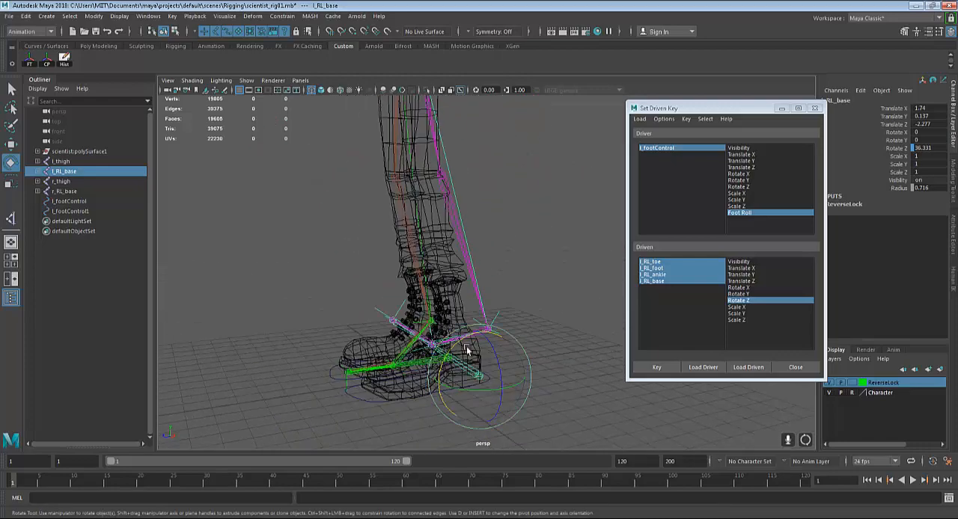
# Set l_RL_base's Rotate Z to 30 and key the driven joints' Rotate Z against Foot Roll
pyautogui.click(944, 148)
pyautogui.write('30')
pyautogui.press('Return')
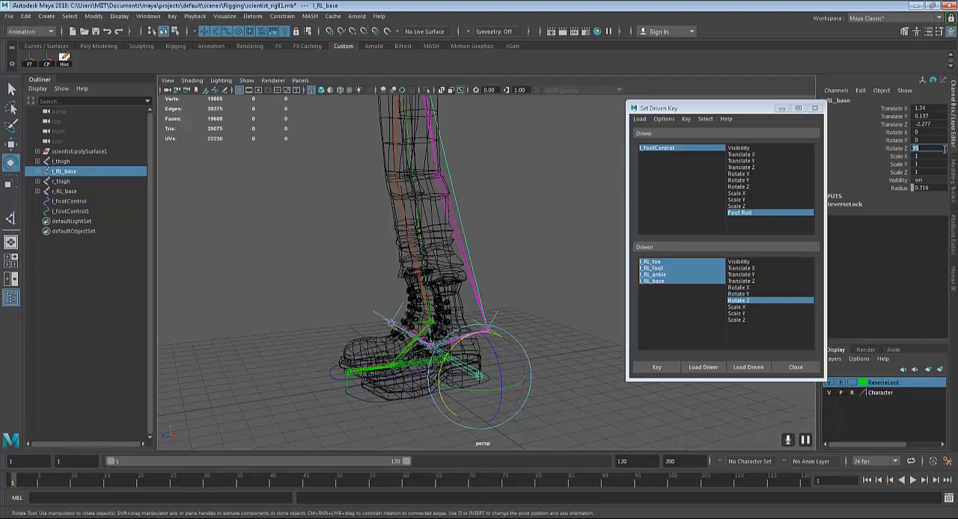
pyautogui.press('Return')
pyautogui.keyDown('alt'); pyautogui.moveTo(541, 217); pyautogui.dragTo(494, 262, button='right'); pyautogui.keyUp('alt')
pyautogui.keyDown('alt'); pyautogui.moveTo(493, 263); pyautogui.dragTo(522, 270); pyautogui.keyUp('alt')
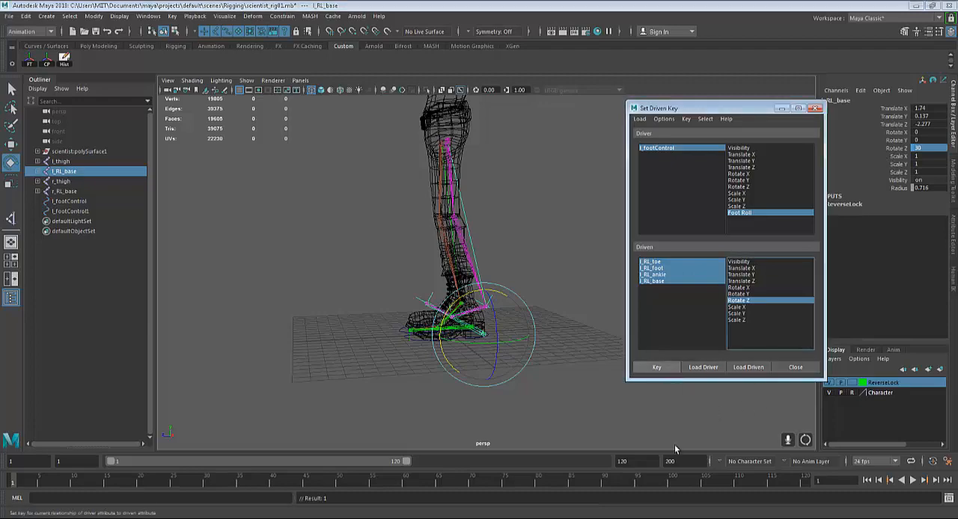
pyautogui.keyDown('alt'); pyautogui.moveTo(550, 370); pyautogui.dragTo(593, 283, button='right'); pyautogui.keyUp('alt')
pyautogui.keyDown('alt'); pyautogui.moveTo(593, 282); pyautogui.dragTo(532, 371); pyautogui.keyUp('alt')
# Select l_footControl and set its Foot Roll to 0
pyautogui.press('q')
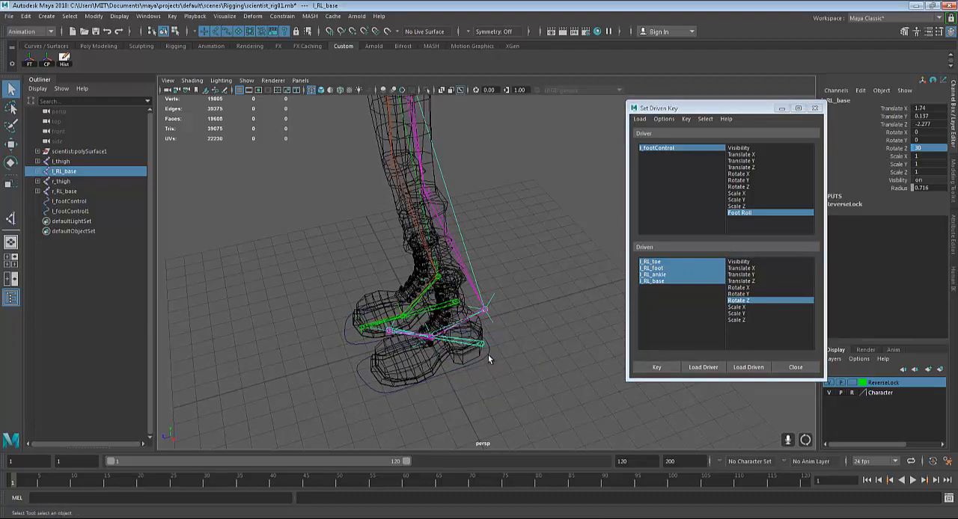
pyautogui.click(488, 354)
pyautogui.click(919, 188)
pyautogui.click(919, 188)
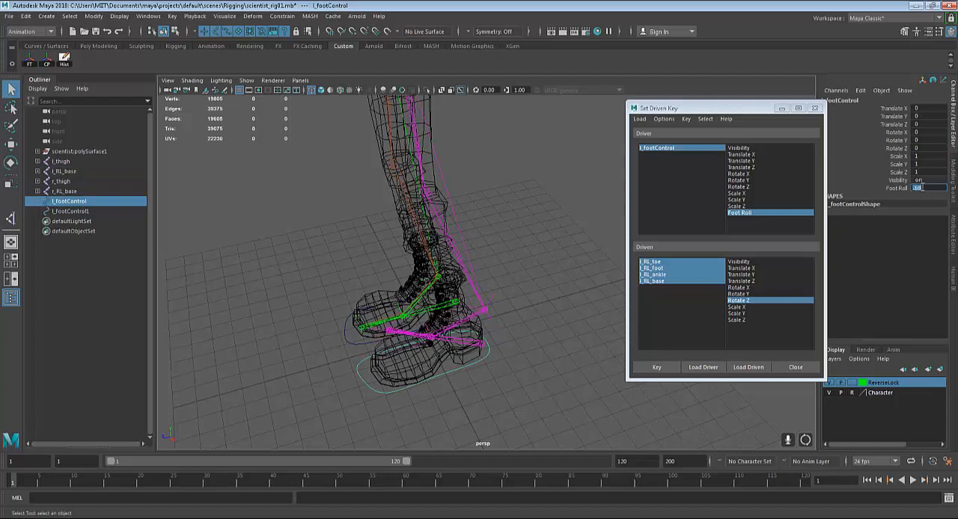
pyautogui.write('0')
pyautogui.press('Return')
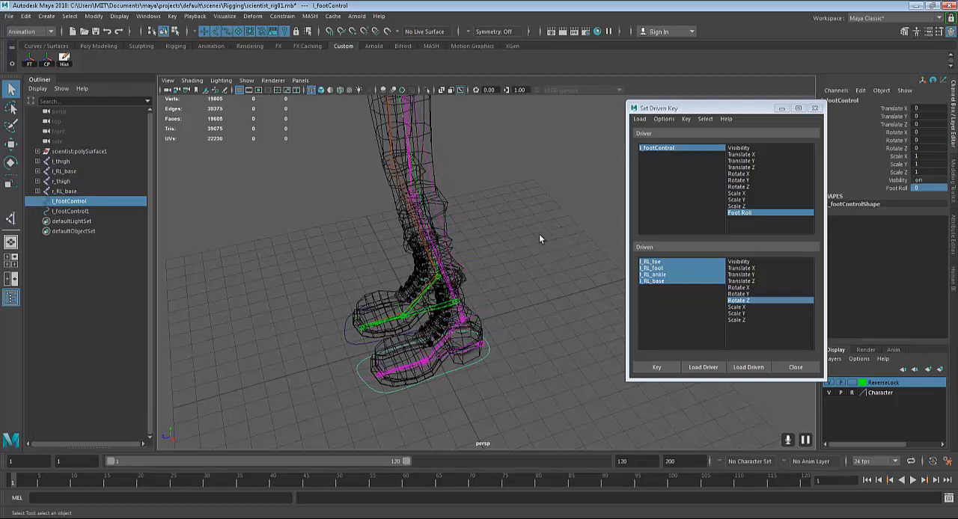
# Scrub l_footControl's Foot Roll to test the left foot's motion, and reset it to 0
pyautogui.click(899, 186)
pyautogui.moveTo(597, 258); pyautogui.dragTo(635, 224, button='middle')
pyautogui.click(933, 187)
pyautogui.write('0')
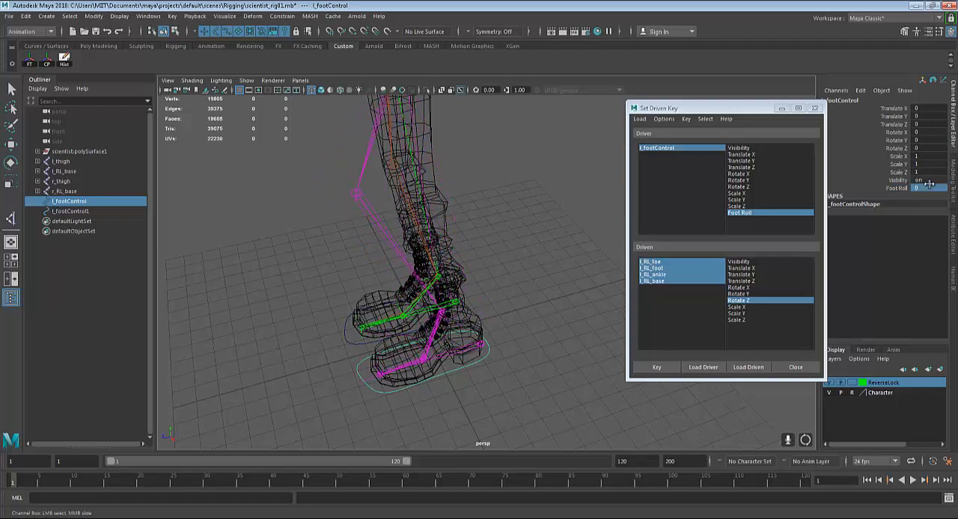
pyautogui.press('Return')
# Select l_footControl1 and close the Set Driven Key window
pyautogui.keyDown('alt'); pyautogui.moveTo(504, 319); pyautogui.dragTo(528, 332); pyautogui.keyUp('alt')
pyautogui.press('q')
pyautogui.click(395, 379)
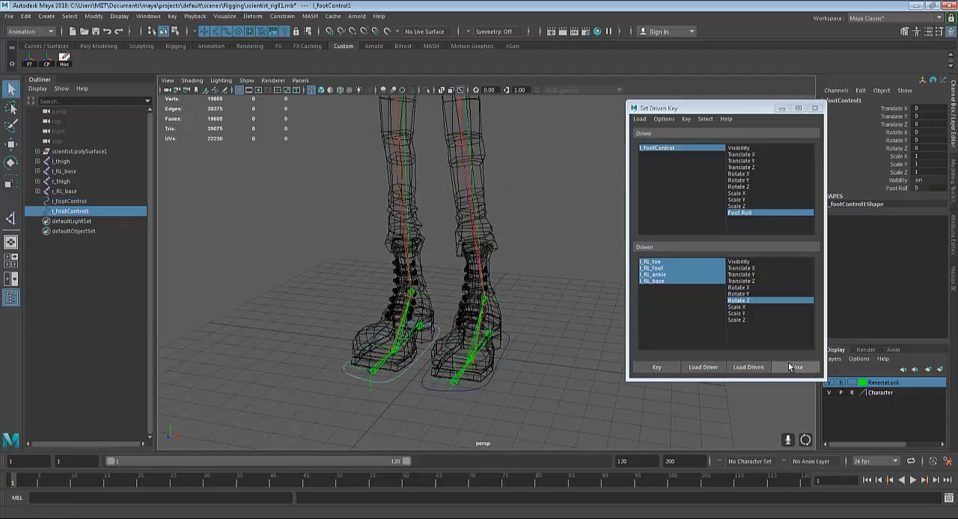
pyautogui.keyDown('alt'); pyautogui.moveTo(524, 303); pyautogui.dragTo(622, 265, button='right'); pyautogui.keyUp('alt')
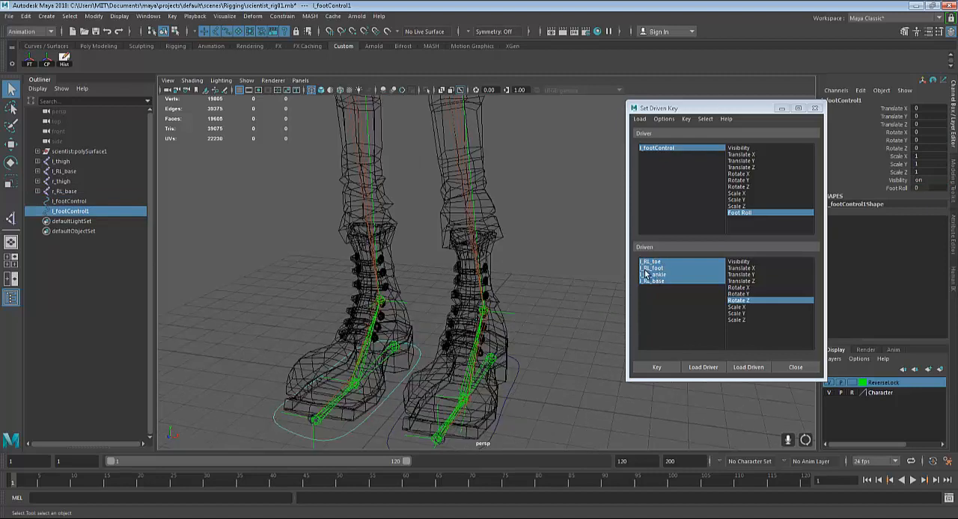
pyautogui.keyDown('alt'); pyautogui.moveTo(441, 370); pyautogui.dragTo(466, 284, button='middle'); pyautogui.keyUp('alt')
pyautogui.keyDown('alt'); pyautogui.moveTo(466, 284); pyautogui.dragTo(561, 288, button='right'); pyautogui.keyUp('alt')
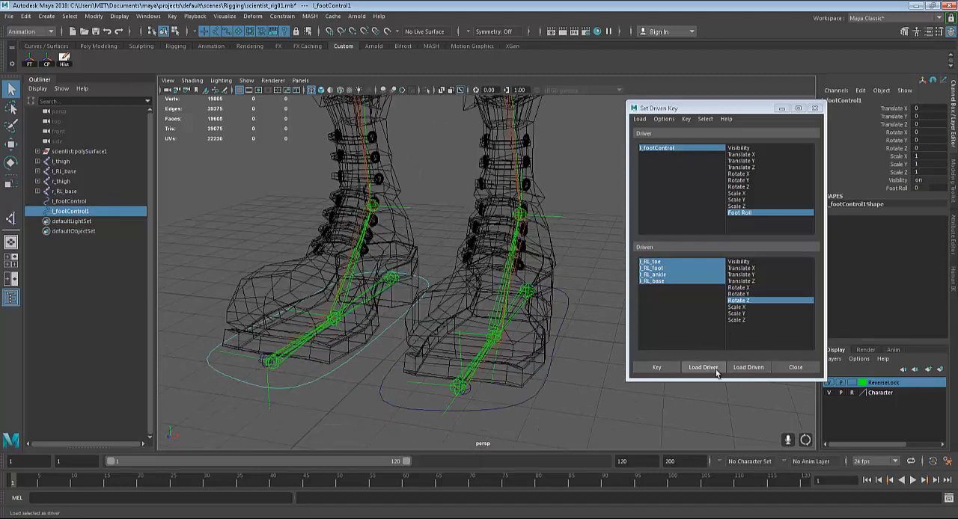
pyautogui.click(795, 366)
pyautogui.keyDown('alt'); pyautogui.moveTo(674, 314); pyautogui.dragTo(536, 300, button='right'); pyautogui.keyUp('alt')
pyautogui.keyDown('alt'); pyautogui.moveTo(536, 299); pyautogui.dragTo(513, 271); pyautogui.keyUp('alt')
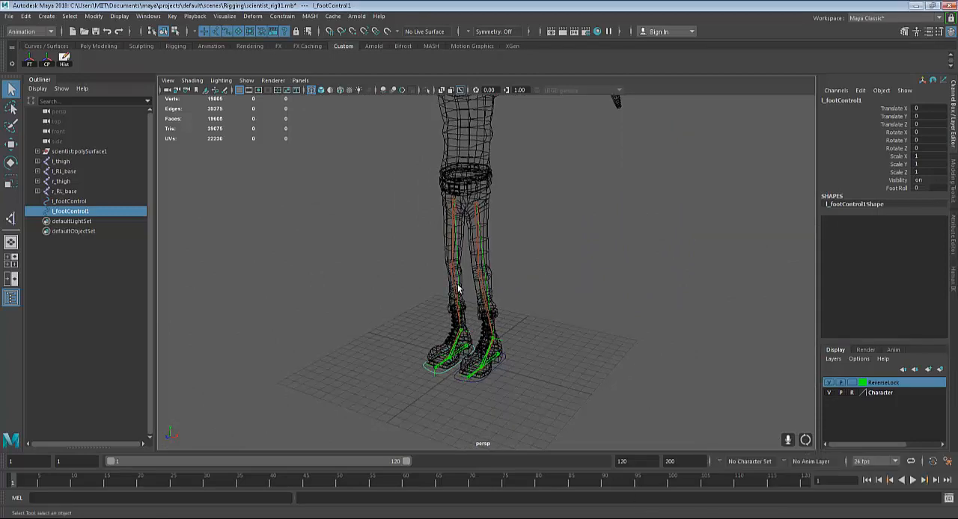
# Select the l_thigh joint, move it down to test the leg's bend, and undo the move
pyautogui.keyDown('alt'); pyautogui.moveTo(549, 279); pyautogui.dragTo(573, 294); pyautogui.keyUp('alt')
pyautogui.keyDown('alt'); pyautogui.moveTo(573, 293); pyautogui.dragTo(573, 280, button='right'); pyautogui.keyUp('alt')
pyautogui.keyDown('alt'); pyautogui.moveTo(573, 280); pyautogui.dragTo(587, 276); pyautogui.keyUp('alt')
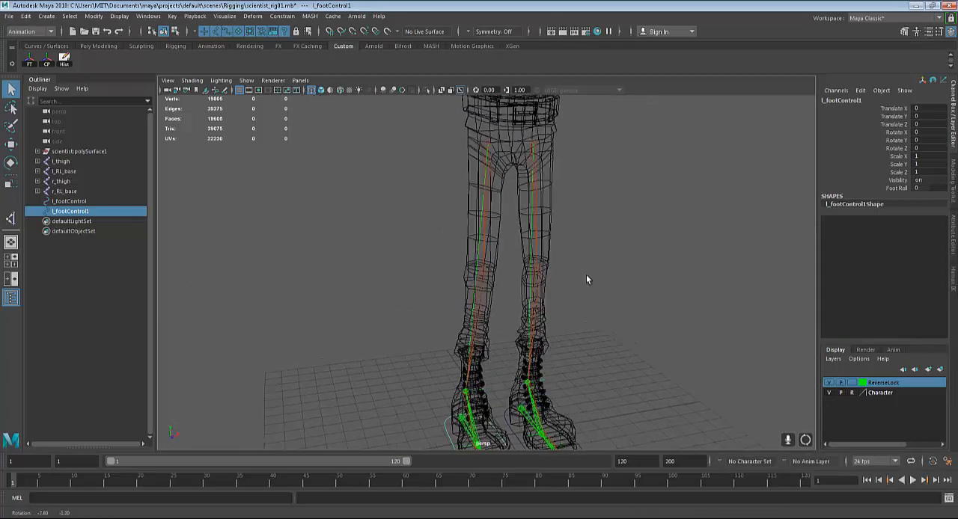
pyautogui.click(532, 142)
pyautogui.scroll(-3, 535, 150)
pyautogui.press('w')
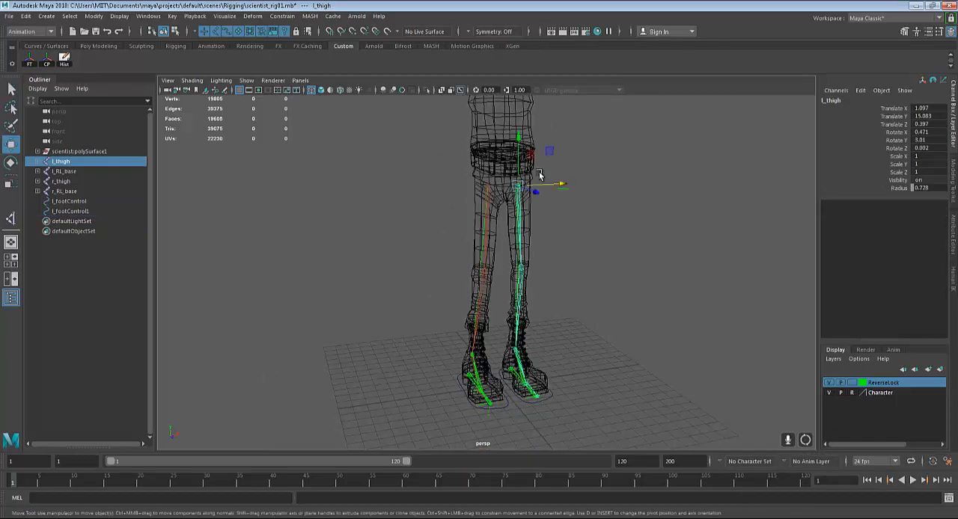
pyautogui.moveTo(519, 142); pyautogui.dragTo(521, 182)
pyautogui.hotkey('ctrl', 'z')
pyautogui.keyDown('alt'); pyautogui.moveTo(589, 333); pyautogui.dragTo(497, 328); pyautogui.keyUp('alt')
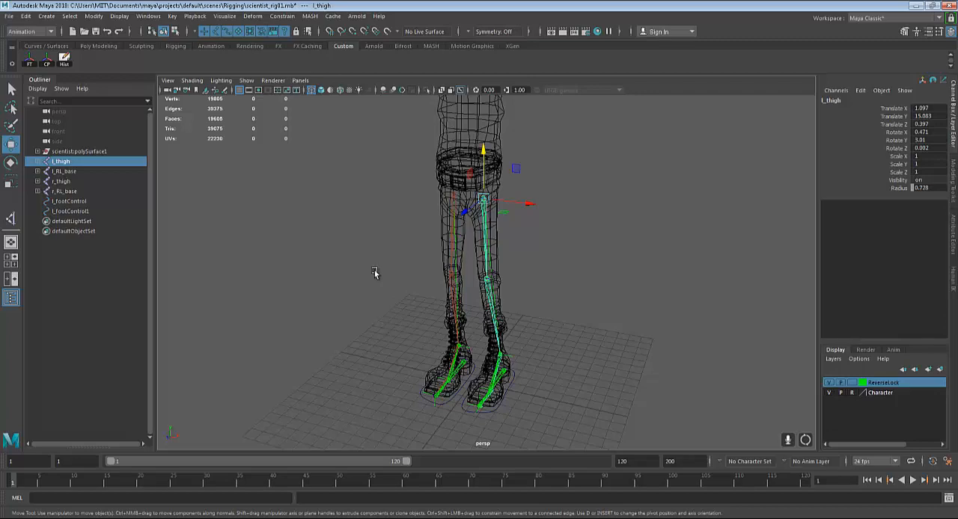
pyautogui.keyDown('alt'); pyautogui.moveTo(547, 278); pyautogui.dragTo(530, 387); pyautogui.keyUp('alt')
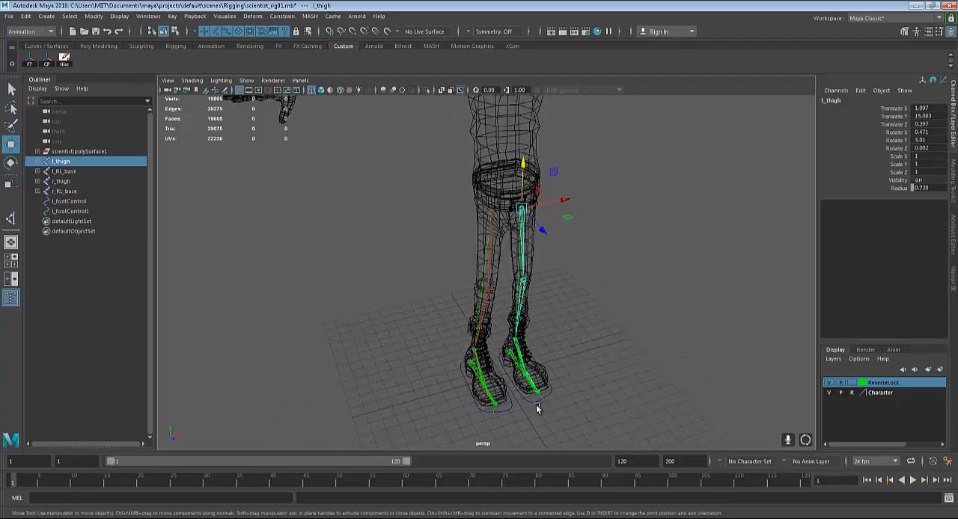
pyautogui.click(531, 405)
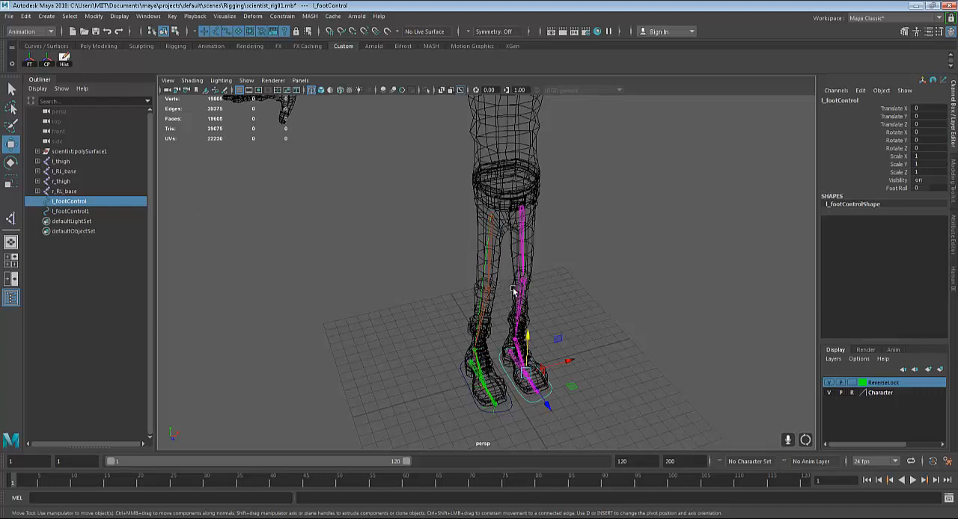
pyautogui.keyDown('alt'); pyautogui.moveTo(498, 305); pyautogui.dragTo(488, 305); pyautogui.keyUp('alt')
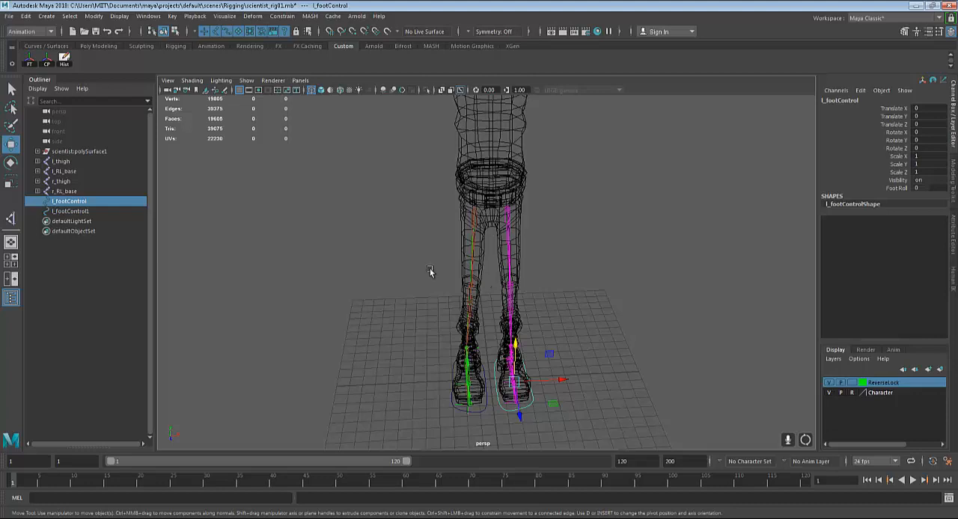
pyautogui.click(45, 17)
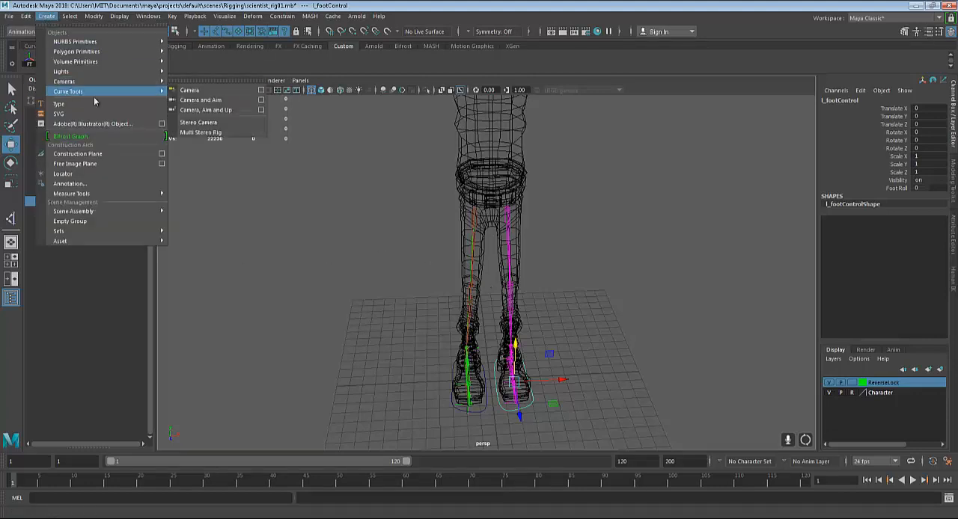
pyautogui.moveTo(139, 80)
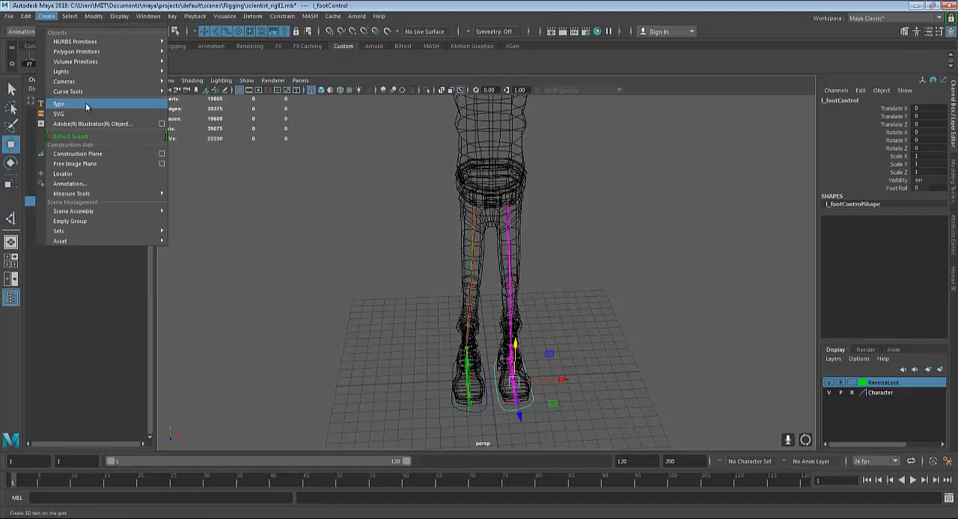
pyautogui.click(252, 154)
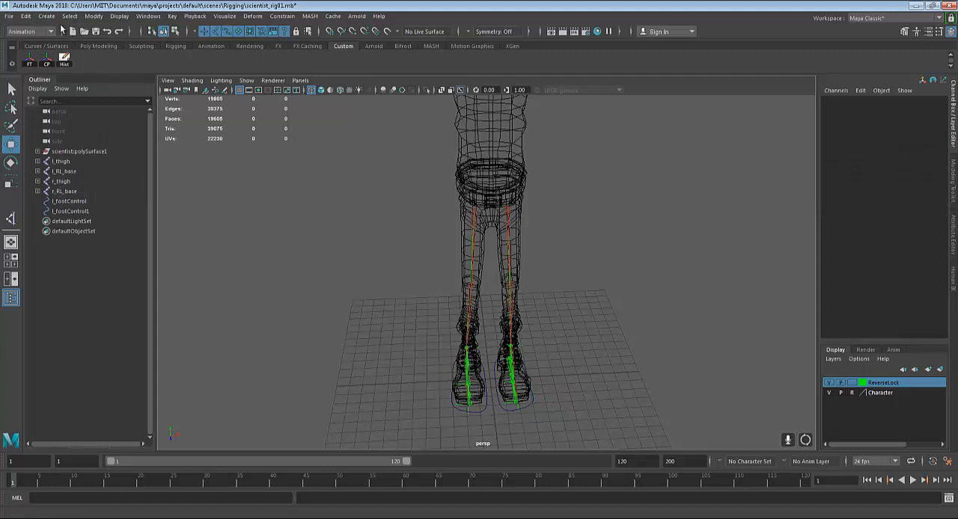
# Create a NURBS circle at the origin
pyautogui.click(48, 18)
pyautogui.moveTo(107, 41)
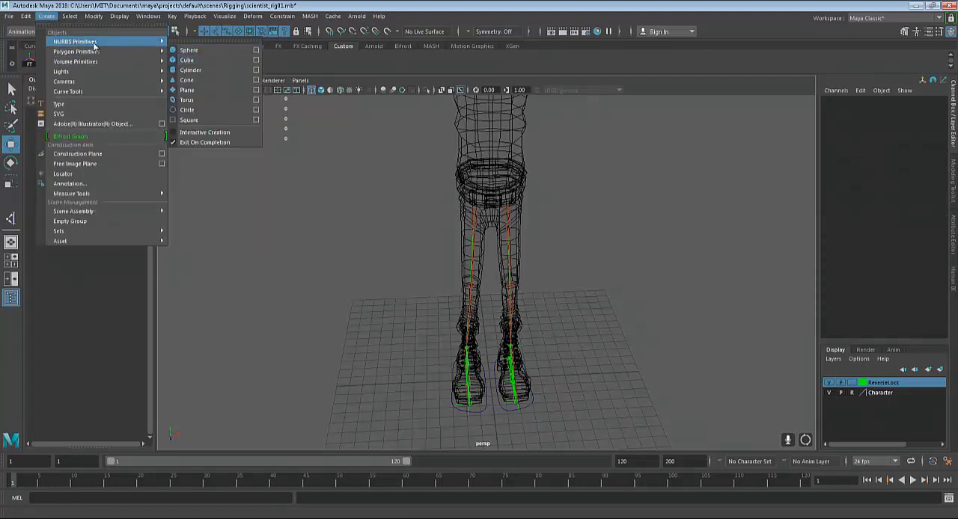
pyautogui.moveTo(104, 91)
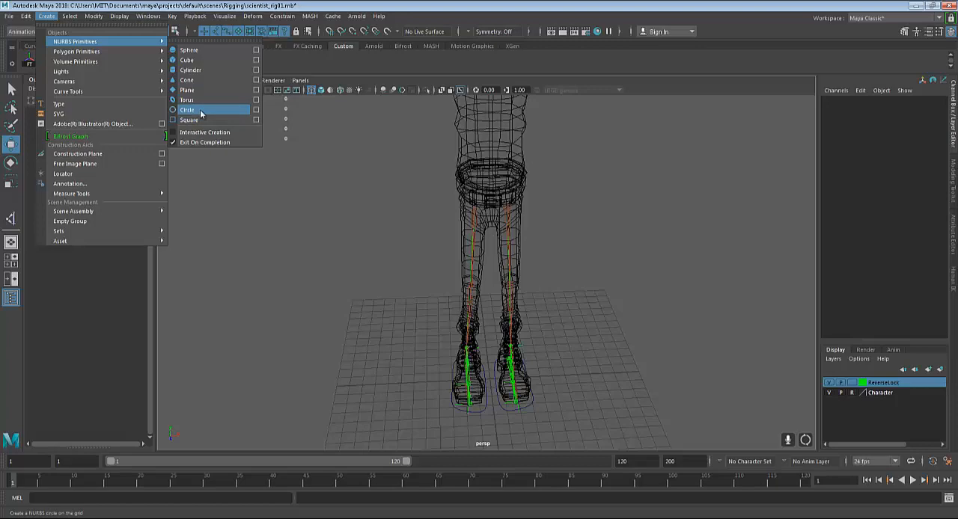
pyautogui.click(201, 113)
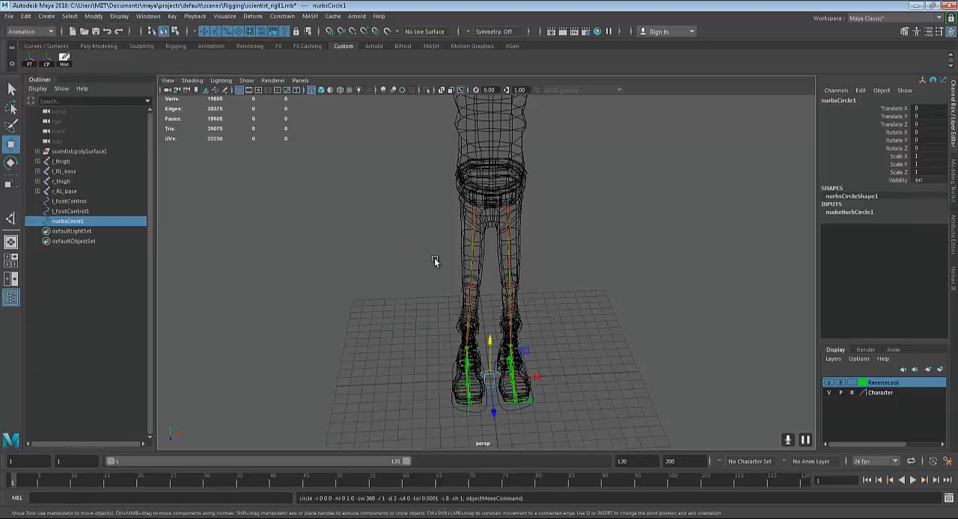
# Rotate the NURBS circle upright by setting its Rotate X to 90
pyautogui.scroll(5, 464, 273)
pyautogui.press('e')
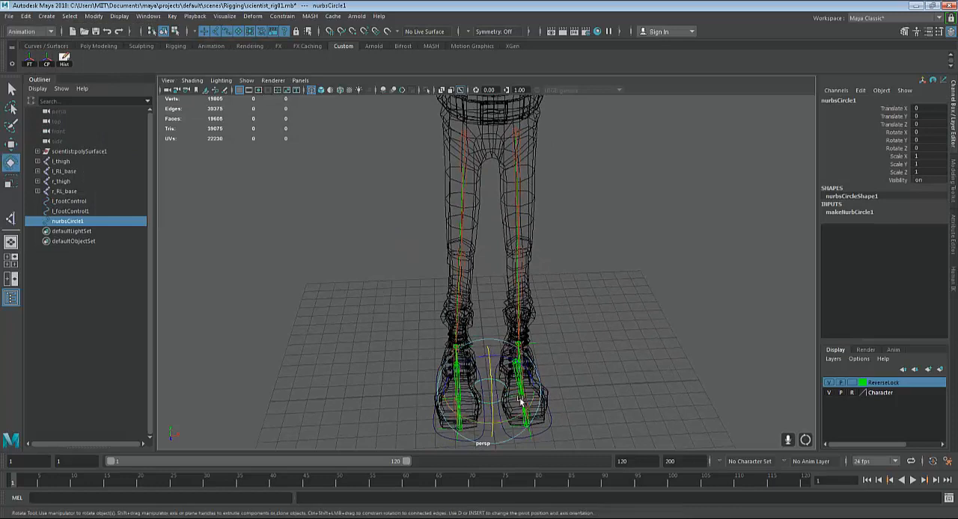
pyautogui.moveTo(491, 366); pyautogui.dragTo(494, 397)
pyautogui.doubleClick(933, 133)
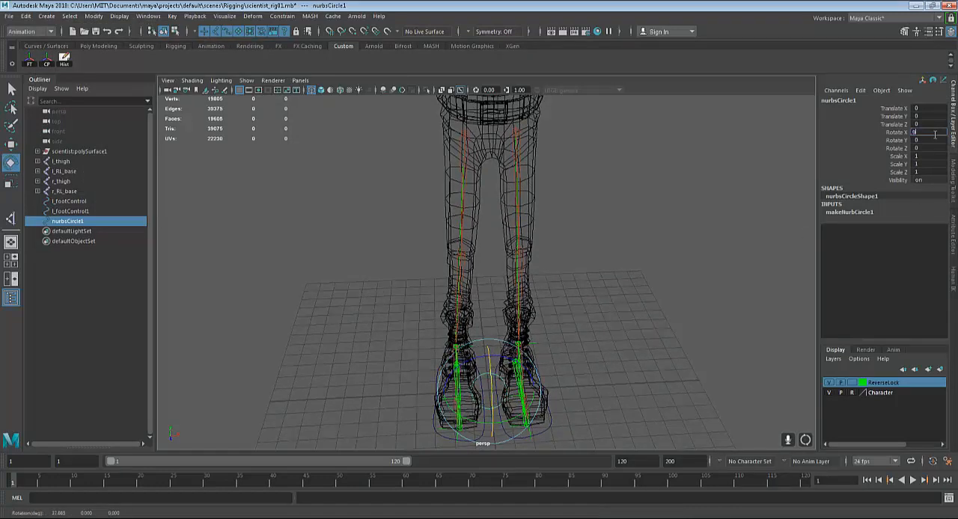
pyautogui.write('90')
pyautogui.press('Return')
pyautogui.keyDown('alt'); pyautogui.moveTo(786, 258); pyautogui.dragTo(743, 283); pyautogui.keyUp('alt')
# Set the number of sections in the circle's makeNurbCircle1 inputs to 16
pyautogui.click(854, 213)
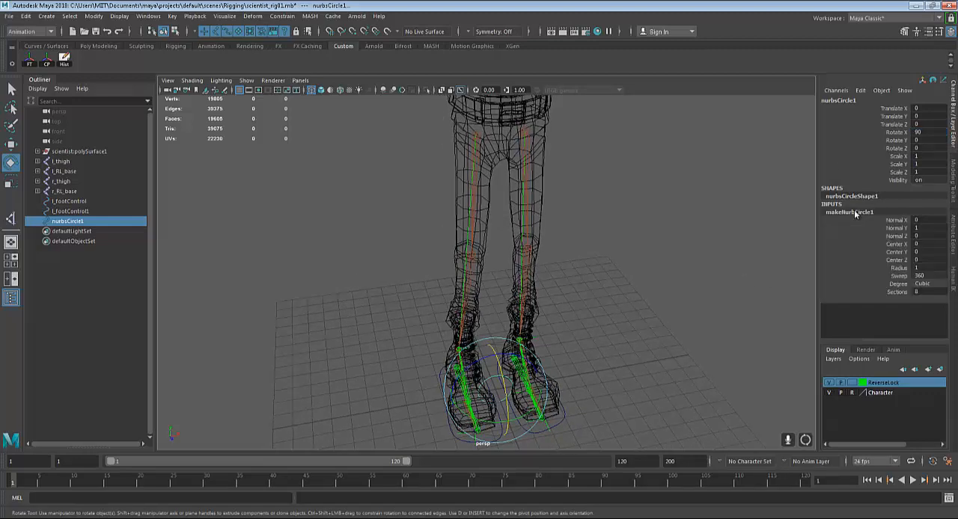
pyautogui.doubleClick(932, 292)
pyautogui.write('20')
pyautogui.press('Return')
pyautogui.doubleClick(928, 292)
pyautogui.write('10')
pyautogui.press('Return')
# Move the circle up and snap it to the character's right knee joint, at about X -1.38, Y 9.257, Z 0.515
pyautogui.press('w')
pyautogui.moveTo(495, 353); pyautogui.dragTo(521, 312)
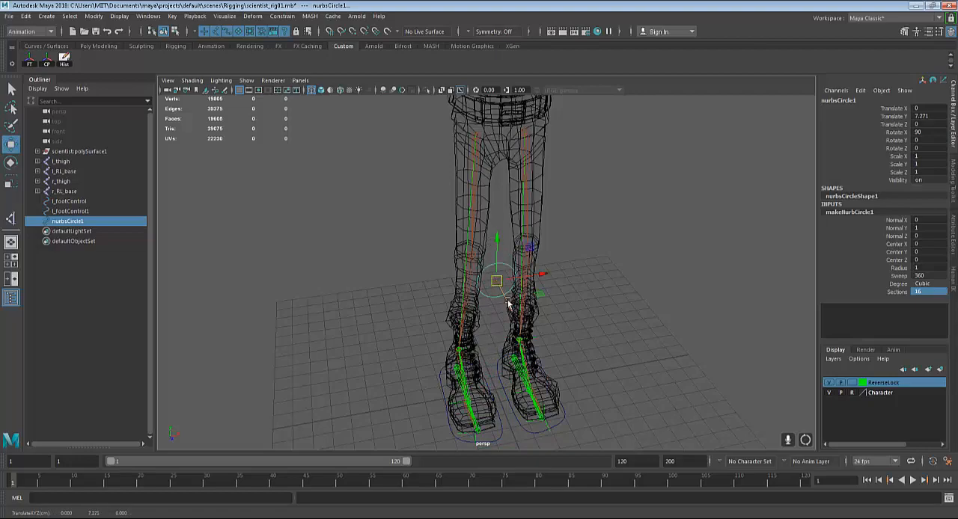
pyautogui.scroll(4, 502, 289)
pyautogui.press('v')
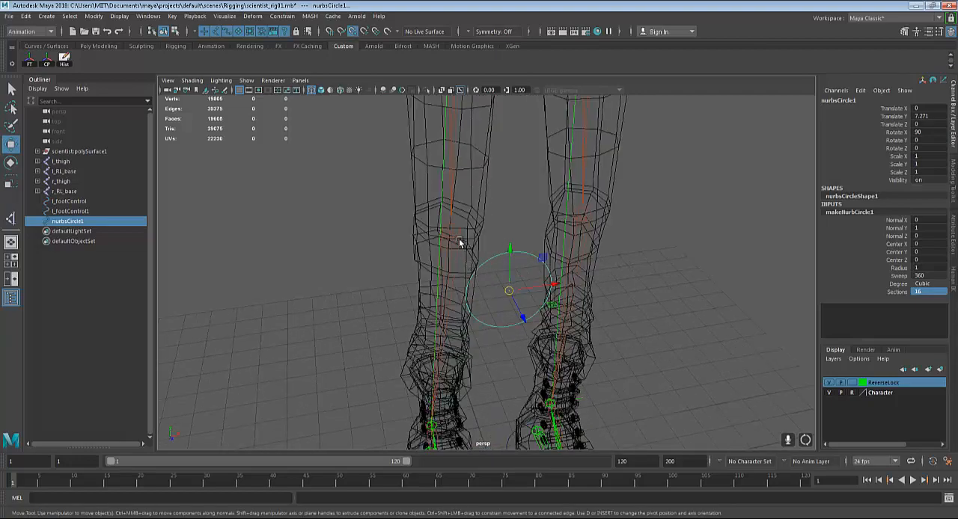
pyautogui.moveTo(459, 238); pyautogui.dragTo(449, 228, button='middle')
pyautogui.keyDown('alt'); pyautogui.moveTo(696, 309); pyautogui.dragTo(685, 303); pyautogui.keyUp('alt')
pyautogui.scroll(10, 687, 303)
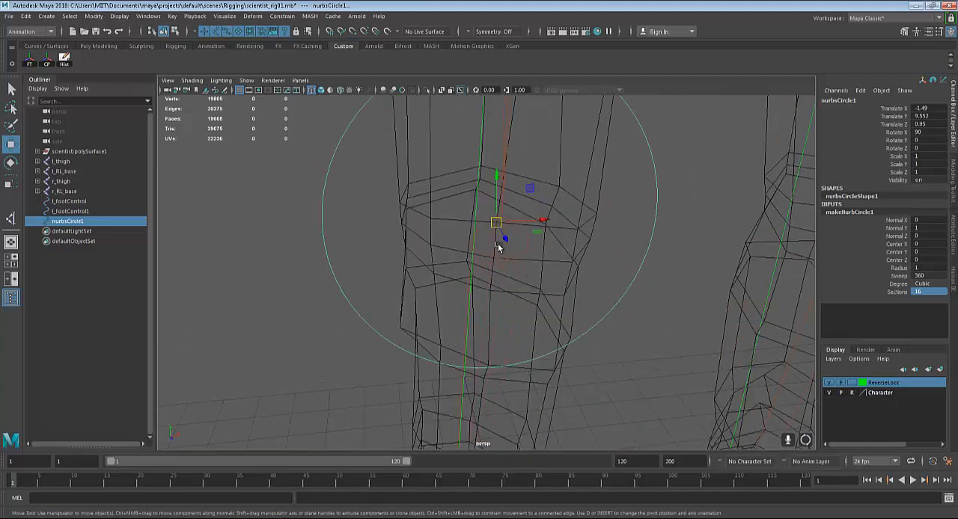
pyautogui.press('v')
pyautogui.moveTo(490, 242); pyautogui.dragTo(502, 248, button='middle')
pyautogui.keyDown('alt'); pyautogui.moveTo(601, 337); pyautogui.dragTo(520, 325); pyautogui.keyUp('alt')
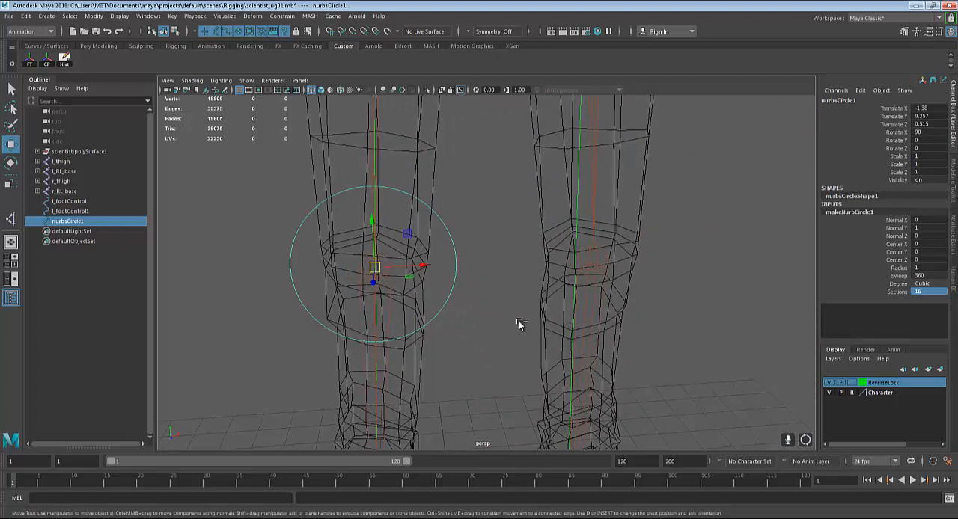
# Duplicate the knee circle and snap the copy to the character's left knee joint, at X 1.38
pyautogui.hotkey('ctrl', 'd')
pyautogui.scroll(3, 541, 315)
pyautogui.press('v')
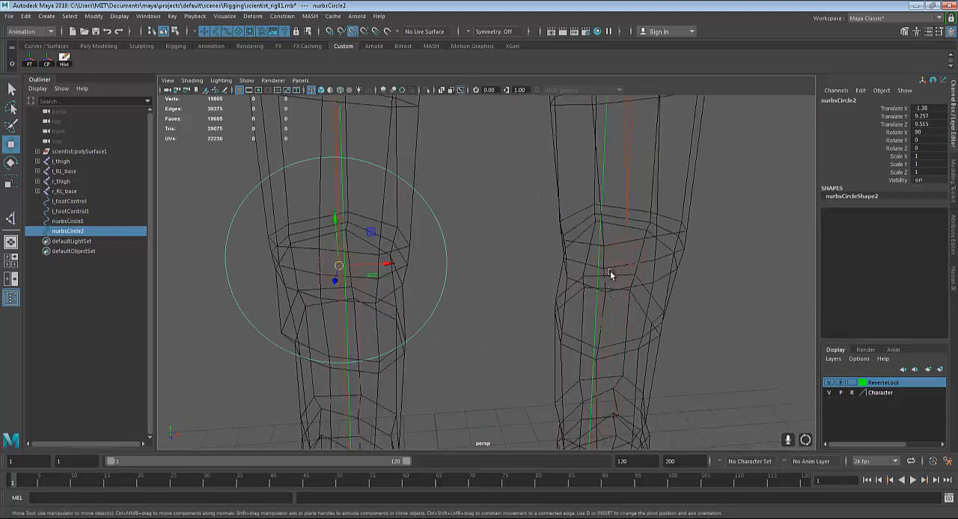
pyautogui.moveTo(622, 253); pyautogui.dragTo(631, 252, button='middle')
pyautogui.keyDown('alt'); pyautogui.moveTo(631, 252); pyautogui.dragTo(585, 303); pyautogui.keyUp('alt')
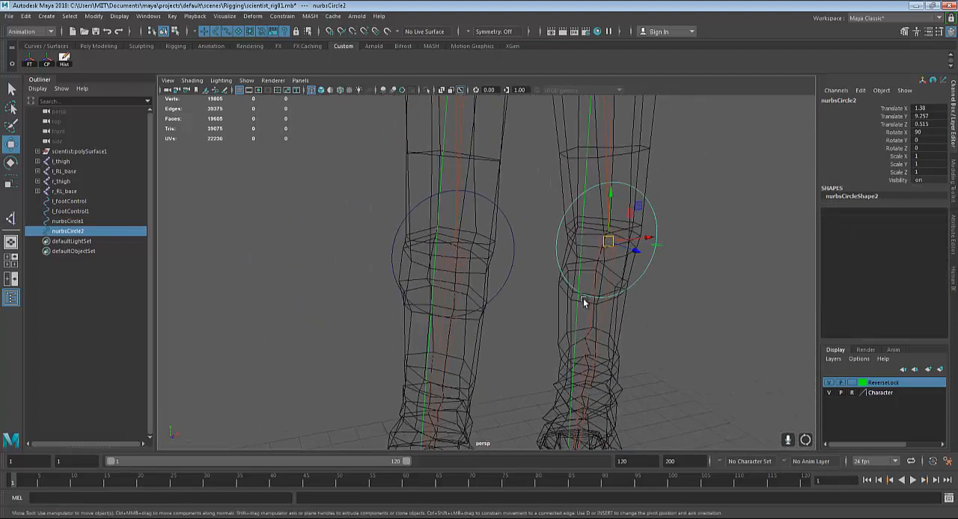
# Delete the duplicate circle at the left knee and select the original circle at the right knee
pyautogui.click(514, 240)
pyautogui.click(561, 223)
pyautogui.press('r')
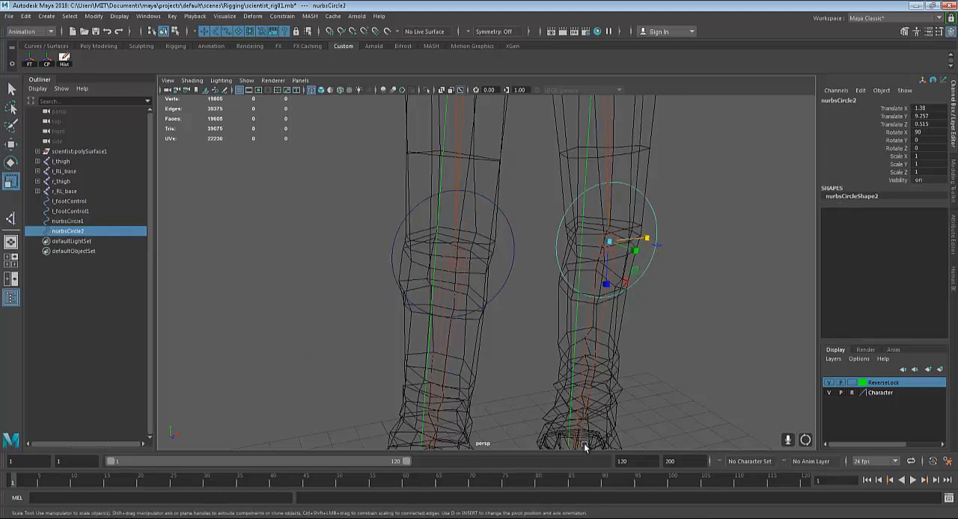
pyautogui.press('Delete')
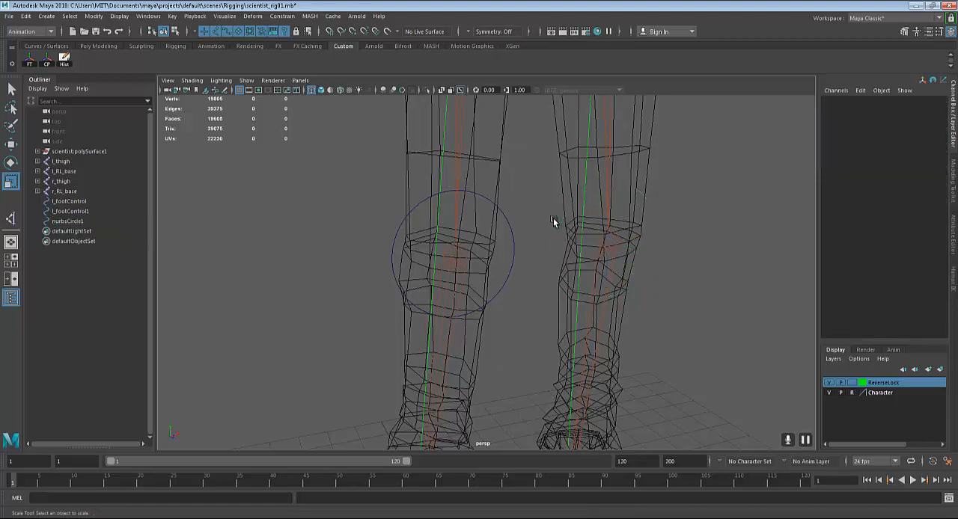
pyautogui.click(504, 270)
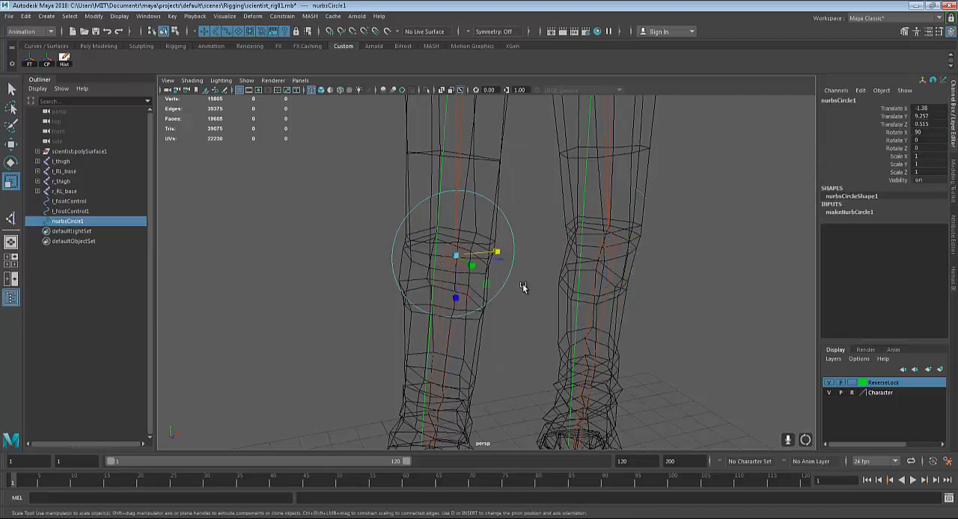
pyautogui.scroll(-2, 500, 284)
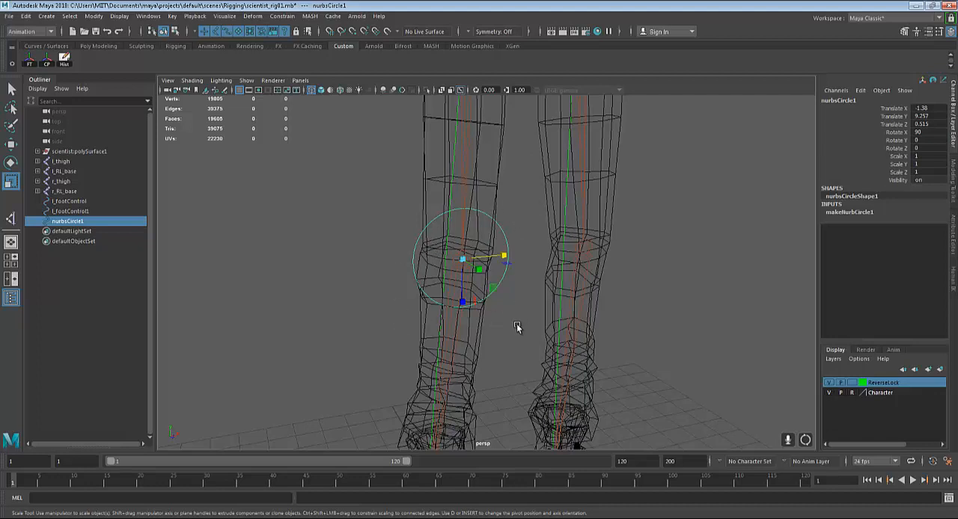
pyautogui.click(503, 267)
pyautogui.click(507, 266)
pyautogui.hotkey('ctrl', '1')
pyautogui.click(585, 284)
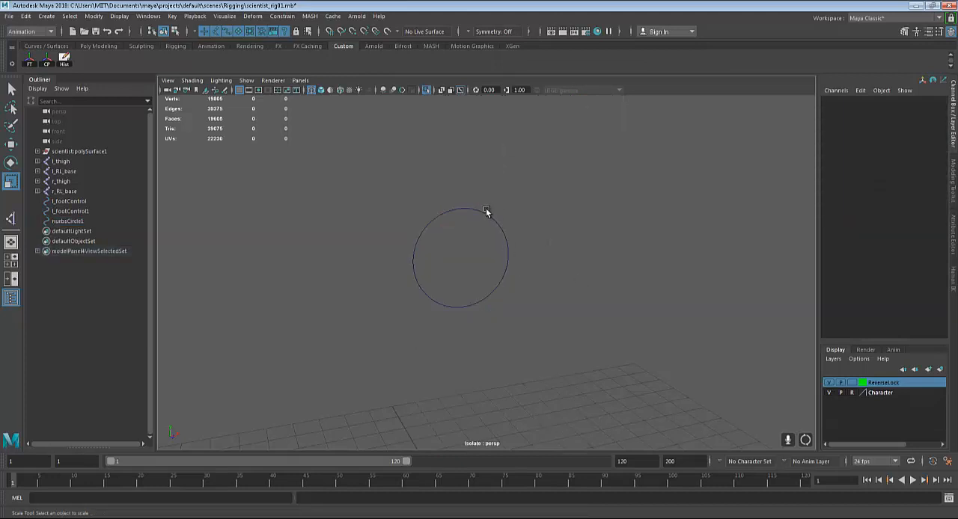
pyautogui.click(477, 209)
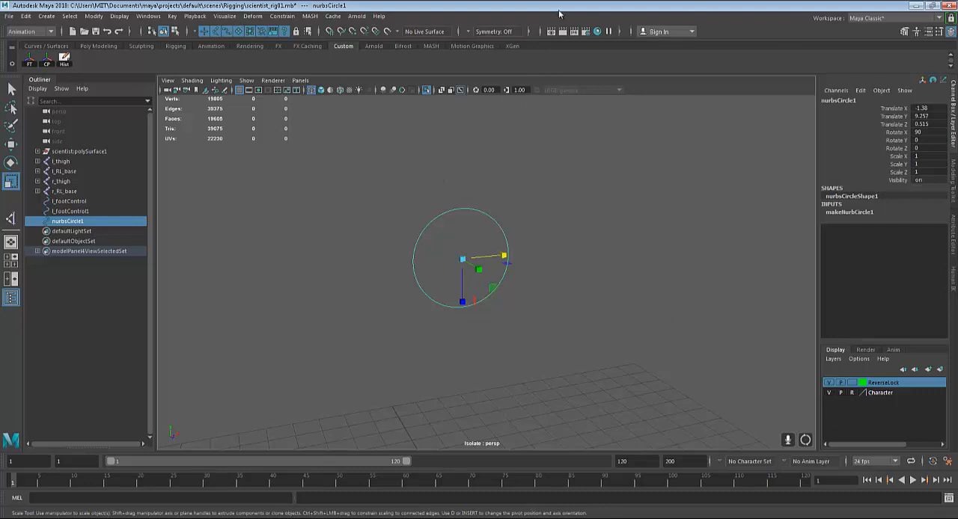
pyautogui.moveTo(437, 215); pyautogui.dragTo(401, 214, button='right')
pyautogui.keyDown('alt'); pyautogui.moveTo(416, 260); pyautogui.dragTo(460, 269, button='right'); pyautogui.keyUp('alt')
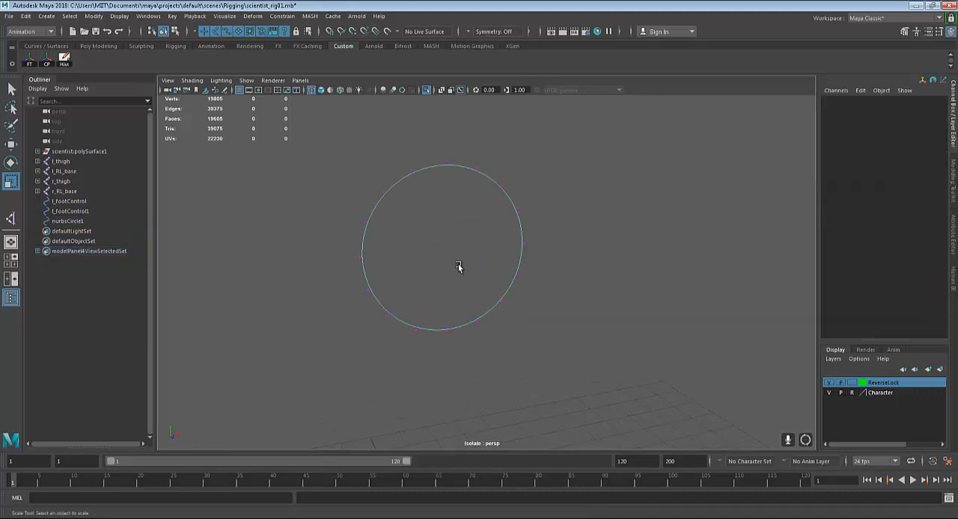
pyautogui.keyDown('alt'); pyautogui.moveTo(459, 269); pyautogui.dragTo(429, 221, button='middle'); pyautogui.keyUp('alt')
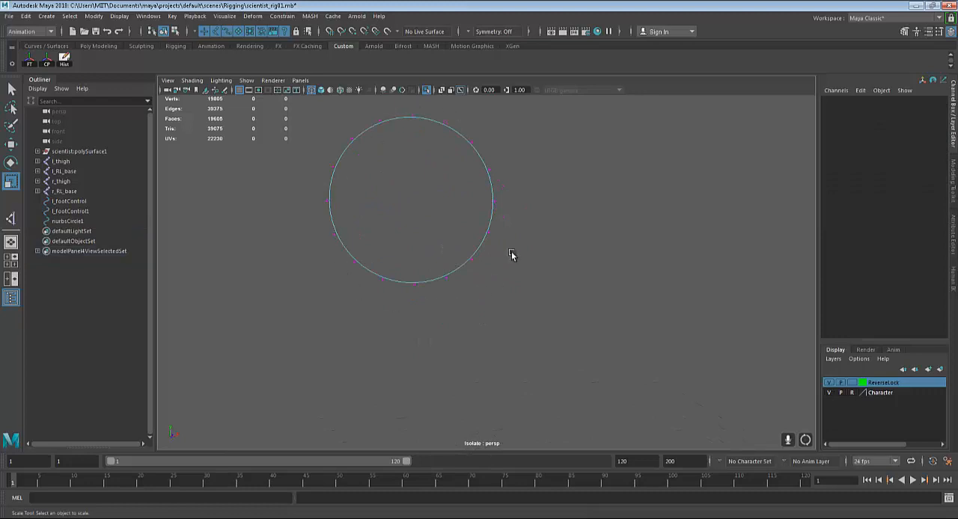
pyautogui.keyDown('alt'); pyautogui.moveTo(515, 224); pyautogui.dragTo(534, 269, button='middle'); pyautogui.keyUp('alt')
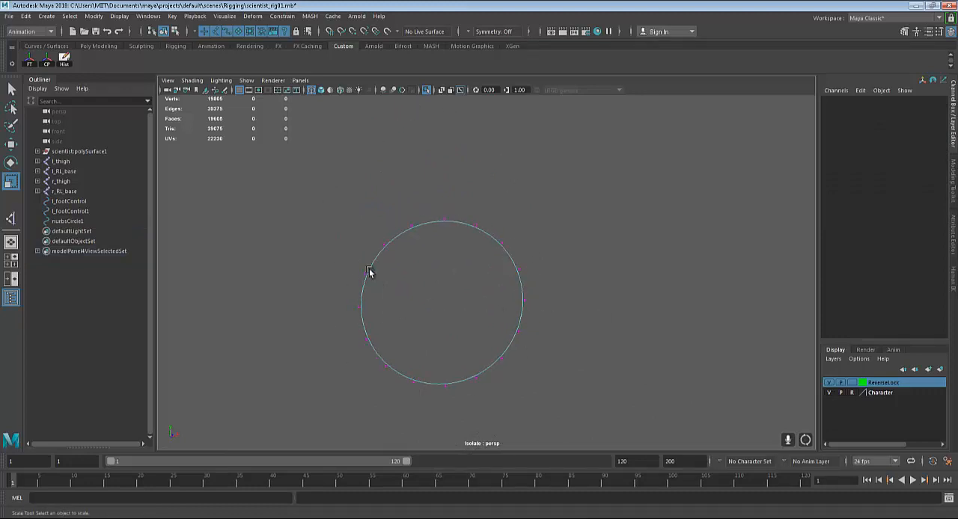
pyautogui.moveTo(362, 268); pyautogui.dragTo(327, 261, button='right')
pyautogui.moveTo(344, 259); pyautogui.dragTo(369, 284)
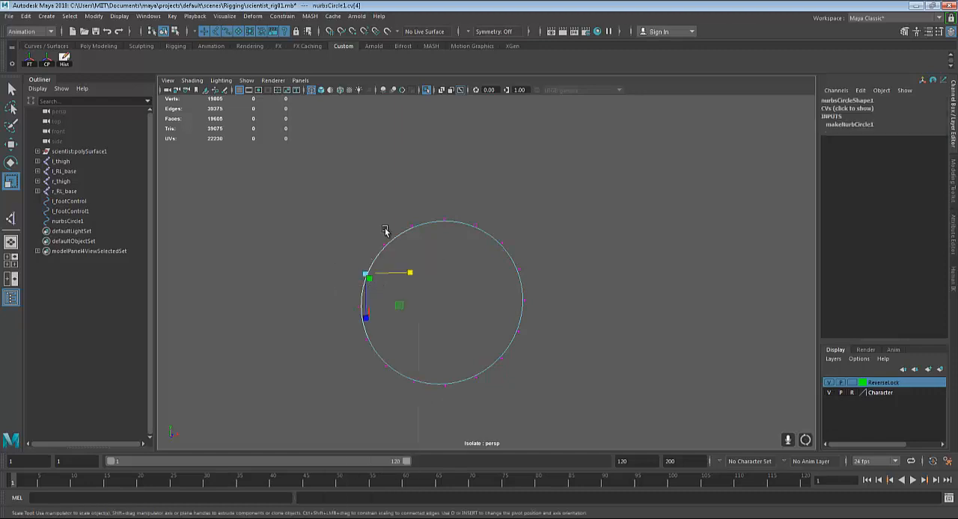
pyautogui.press('q')
pyautogui.press('F8')
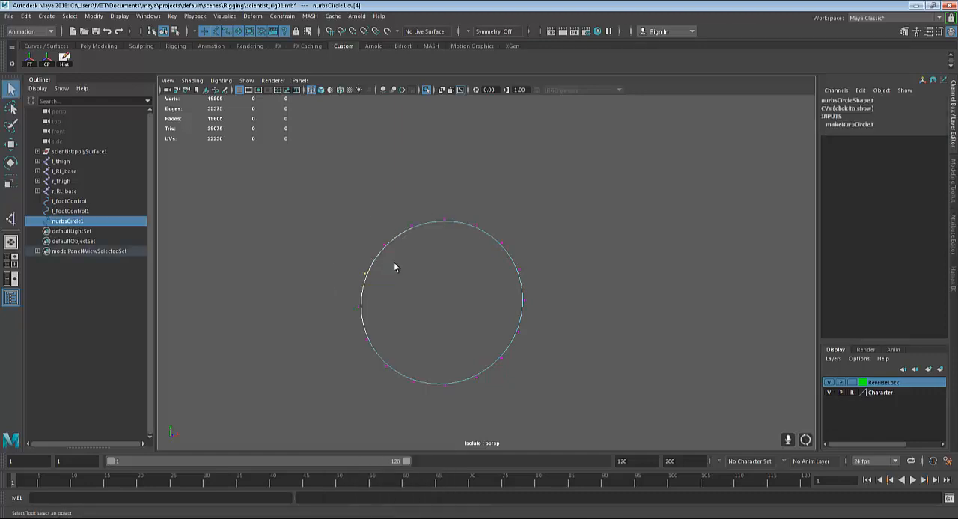
pyautogui.click(497, 284)
pyautogui.hotkey('ctrl', '1')
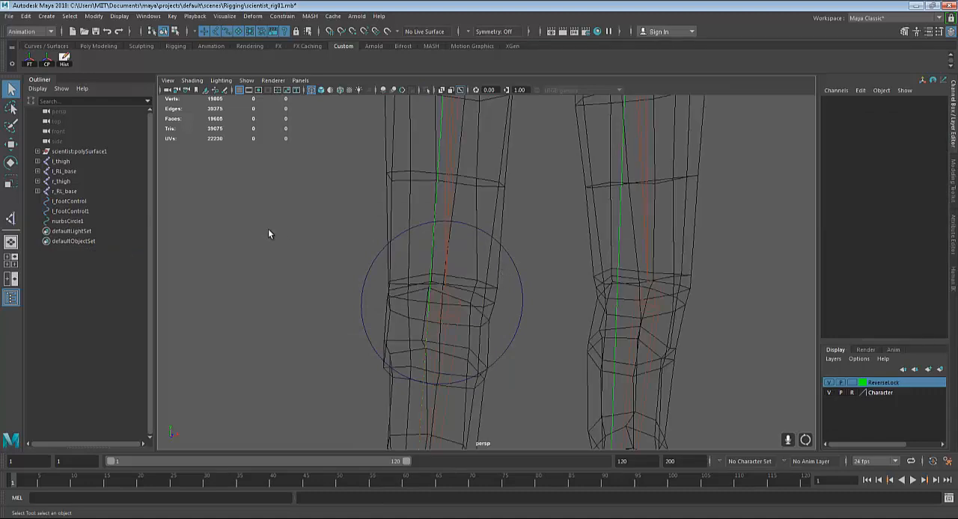
# Set Scale X, Y and Z of the right knee circle to 0.5
pyautogui.click(521, 285)
pyautogui.press('r')
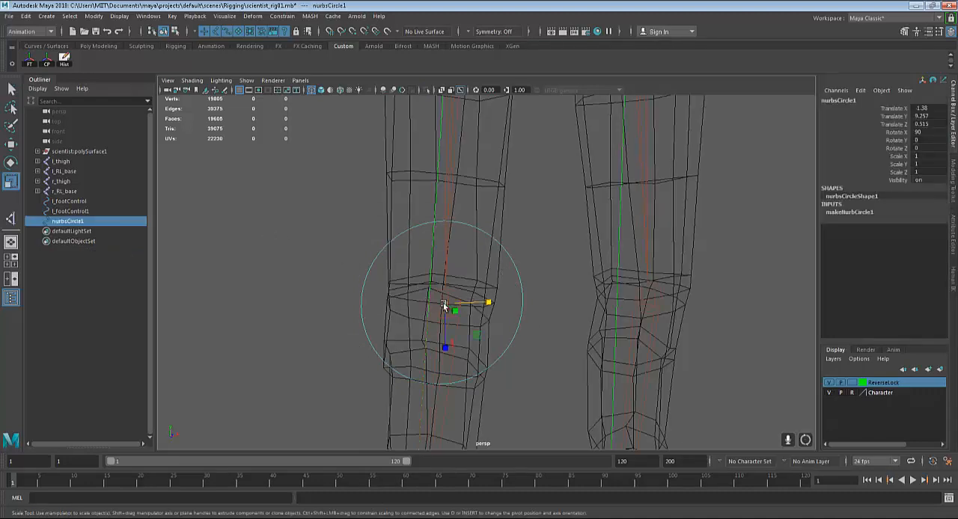
pyautogui.moveTo(922, 171); pyautogui.dragTo(925, 156)
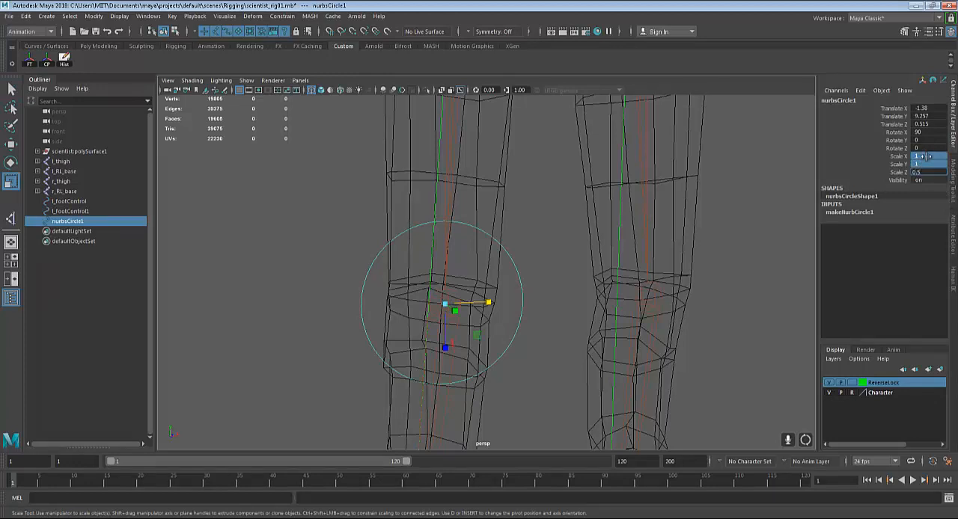
pyautogui.write('0.5')
pyautogui.press('Return')
pyautogui.keyDown('alt'); pyautogui.moveTo(592, 323); pyautogui.dragTo(494, 336); pyautogui.keyUp('alt')
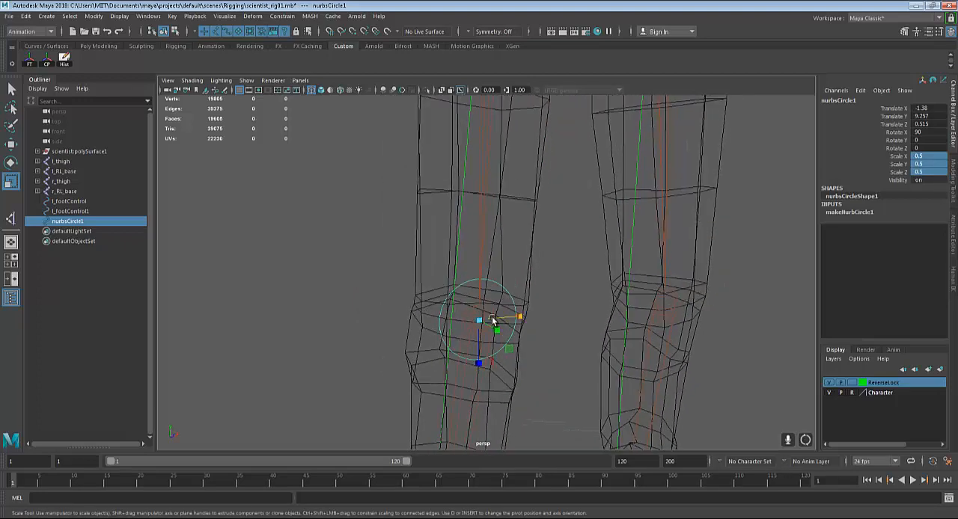
# Isolate the knee circle, show its control vertices and select every other one around the curve
pyautogui.hotkey('ctrl', '1')
pyautogui.press('q')
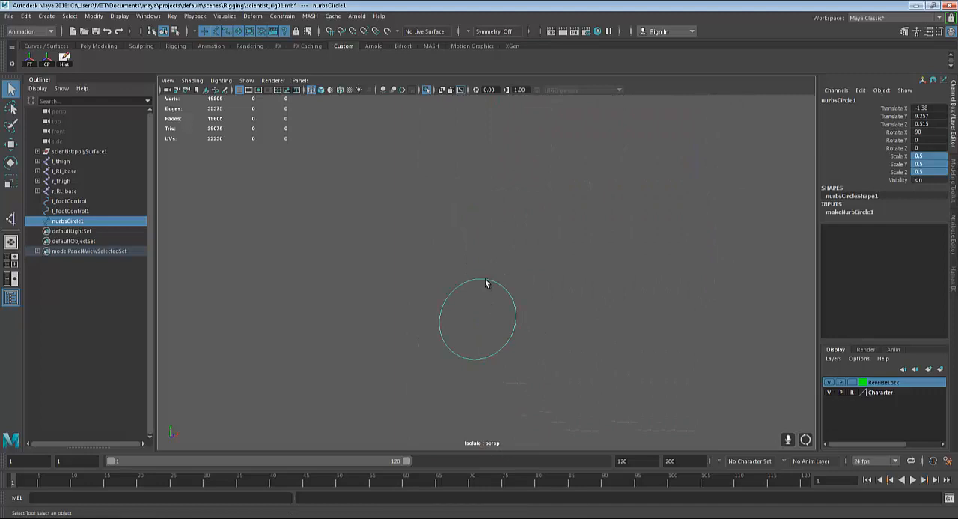
pyautogui.moveTo(484, 283); pyautogui.dragTo(426, 273, button='right')
pyautogui.scroll(3, 416, 303)
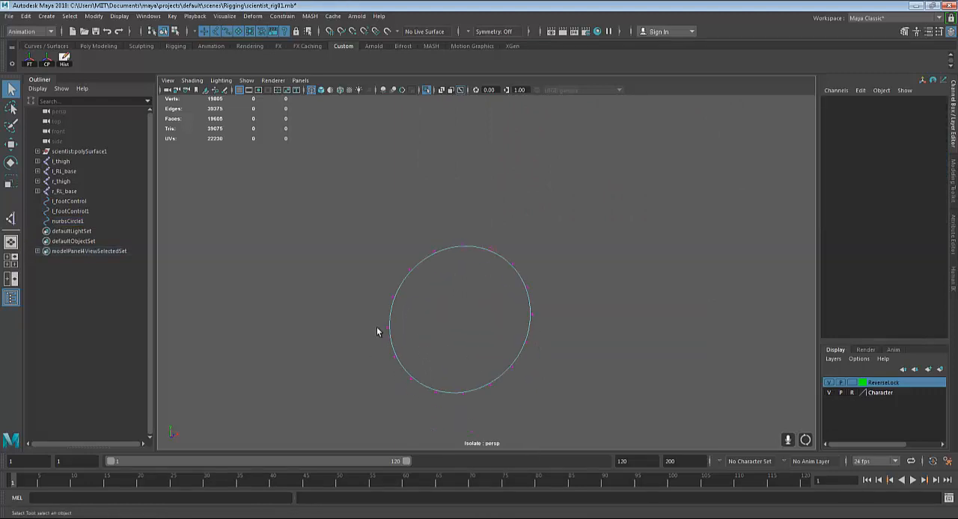
pyautogui.moveTo(376, 327); pyautogui.dragTo(404, 317)
pyautogui.keyDown('shift'); pyautogui.moveTo(415, 284); pyautogui.dragTo(416, 283); pyautogui.keyUp('shift')
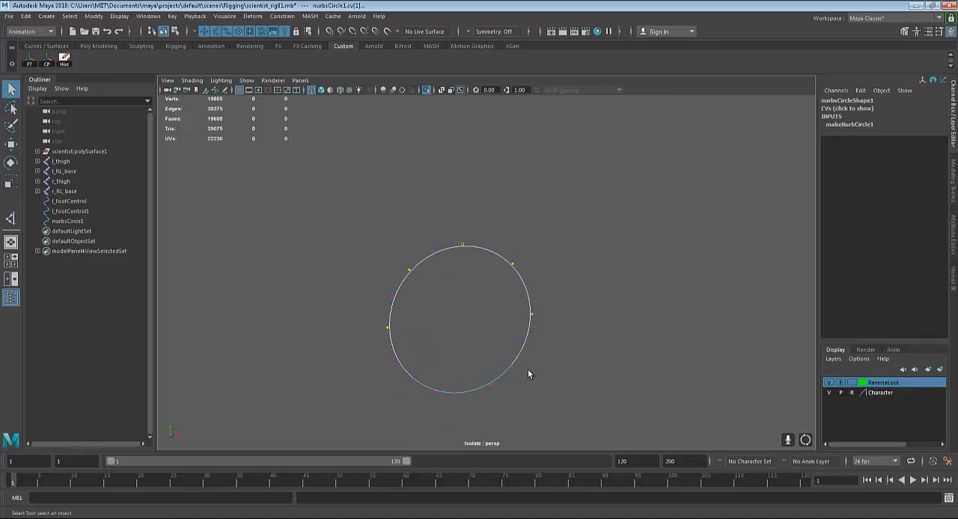
pyautogui.keyDown('shift'); pyautogui.moveTo(523, 350); pyautogui.dragTo(503, 381); pyautogui.keyUp('shift')
# Scale the selected vertices inward to give the circle an eight-lobed outline, and leave the isolated view
pyautogui.press('r')
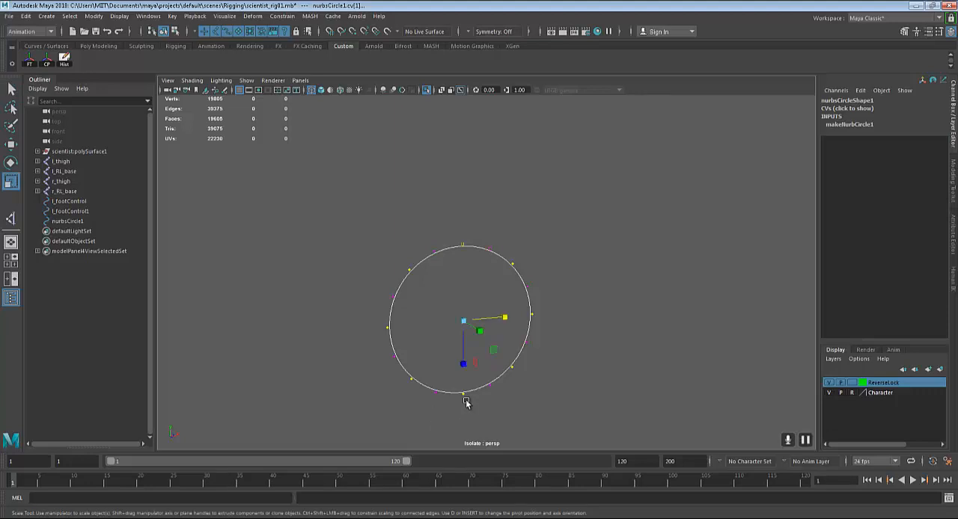
pyautogui.moveTo(464, 322); pyautogui.dragTo(442, 328)
pyautogui.press('q')
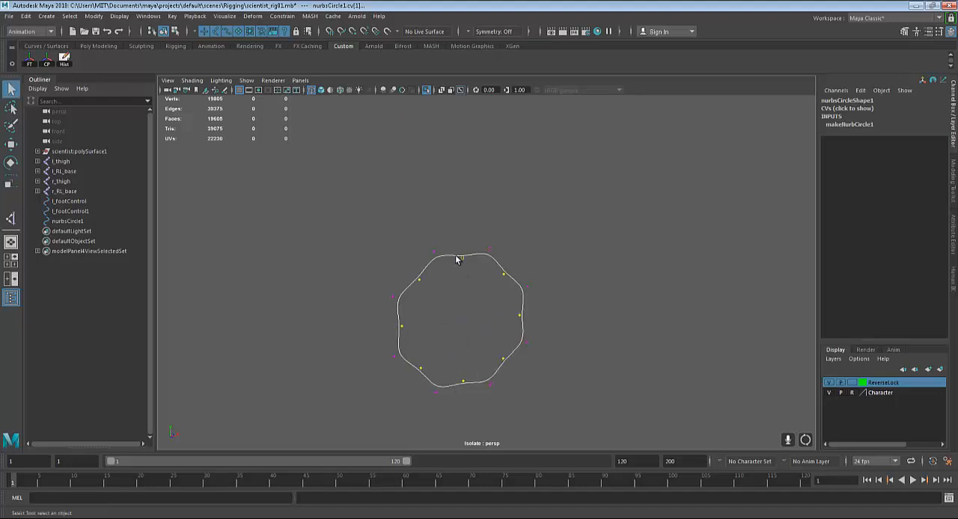
pyautogui.moveTo(457, 256); pyautogui.dragTo(484, 240, button='right')
pyautogui.click(628, 251)
pyautogui.keyDown('alt'); pyautogui.moveTo(629, 252); pyautogui.dragTo(597, 294, button='right'); pyautogui.keyUp('alt')
pyautogui.keyDown('alt'); pyautogui.moveTo(597, 294); pyautogui.dragTo(598, 297); pyautogui.keyUp('alt')
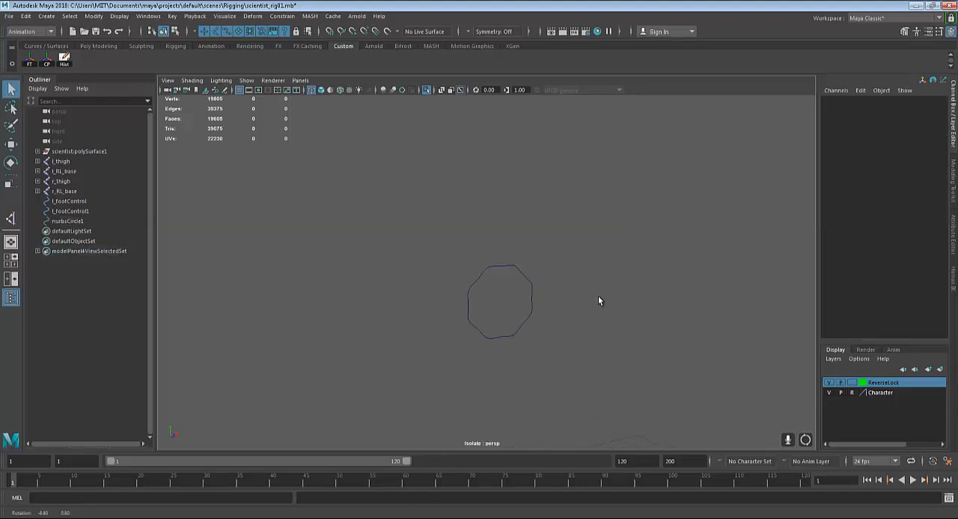
pyautogui.click(494, 267)
pyautogui.click(674, 296)
pyautogui.hotkey('ctrl', '1')
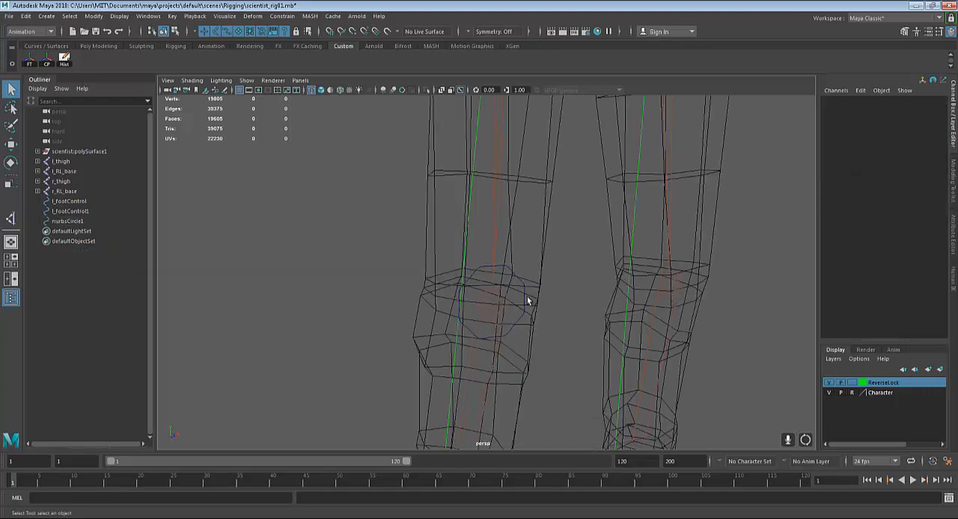
# Rename the reshaped right knee circle as r_kneeControl
pyautogui.click(515, 274)
pyautogui.keyDown('alt'); pyautogui.moveTo(515, 273); pyautogui.dragTo(528, 318); pyautogui.keyUp('alt')
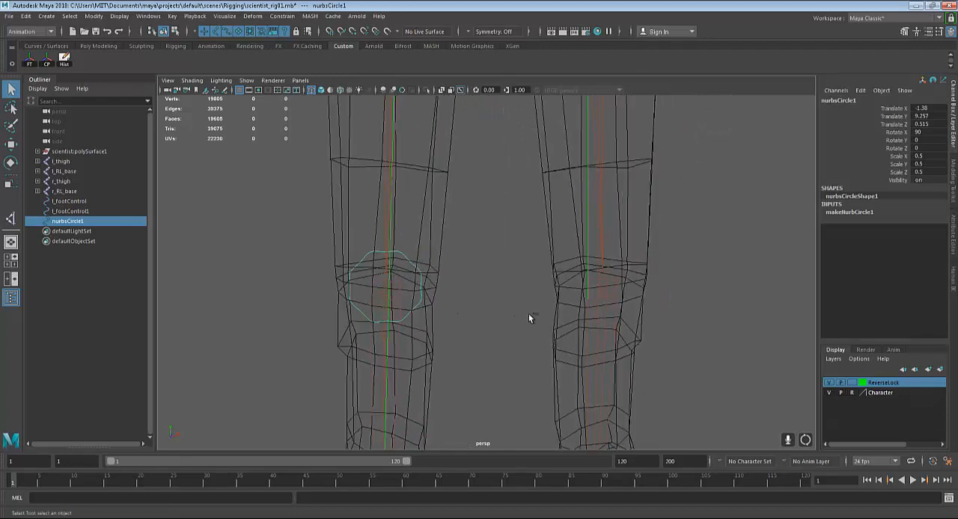
pyautogui.doubleClick(832, 102)
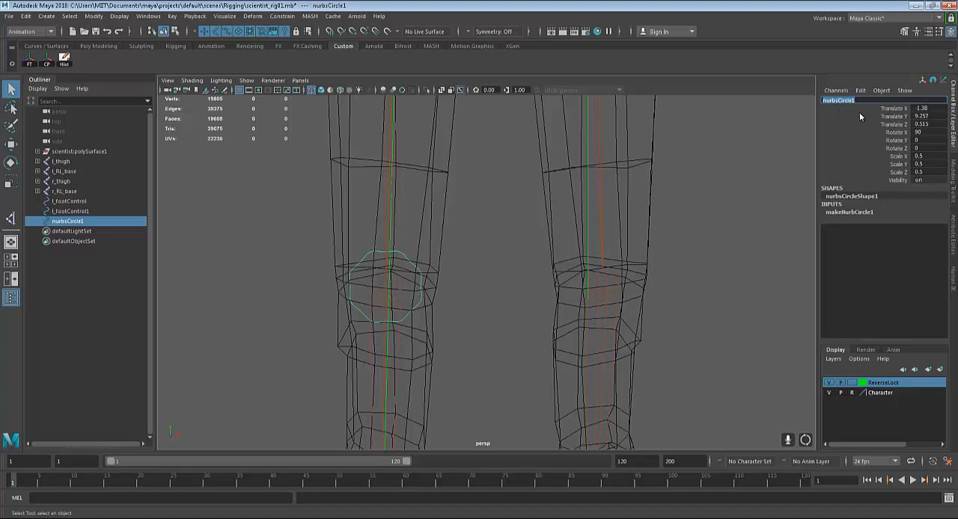
pyautogui.write('l_kneeControl')
pyautogui.press('Return')
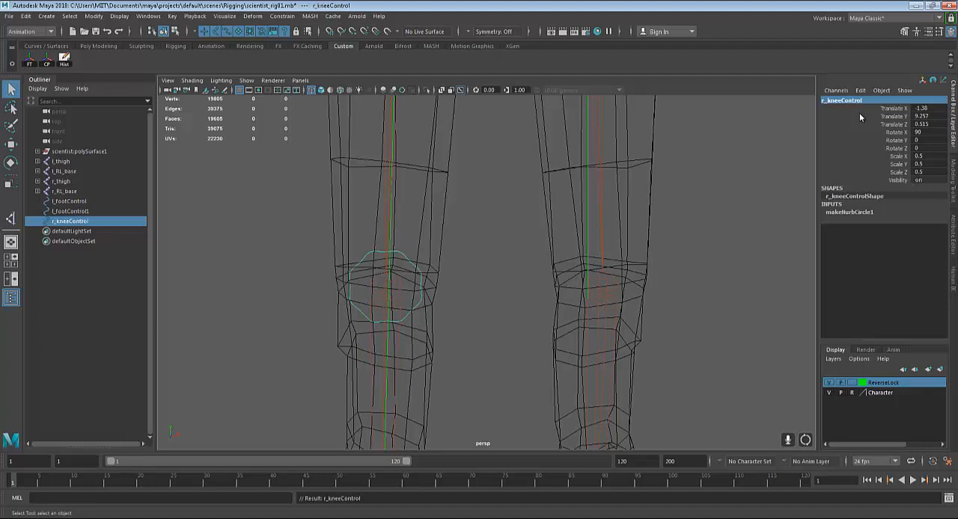
# Freeze the transformations of r_kneeControl and delete its history
pyautogui.click(29, 59)
pyautogui.click(63, 57)
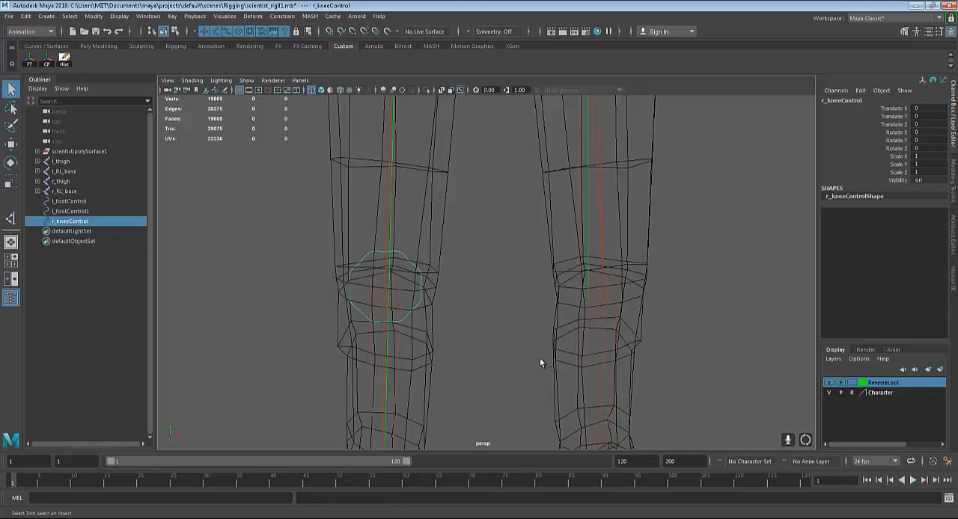
# Duplicate r_kneeControl and snap the copy along X to the left knee joint, at Translate X 2.761
pyautogui.hotkey('ctrl', 'd')
pyautogui.press('w')
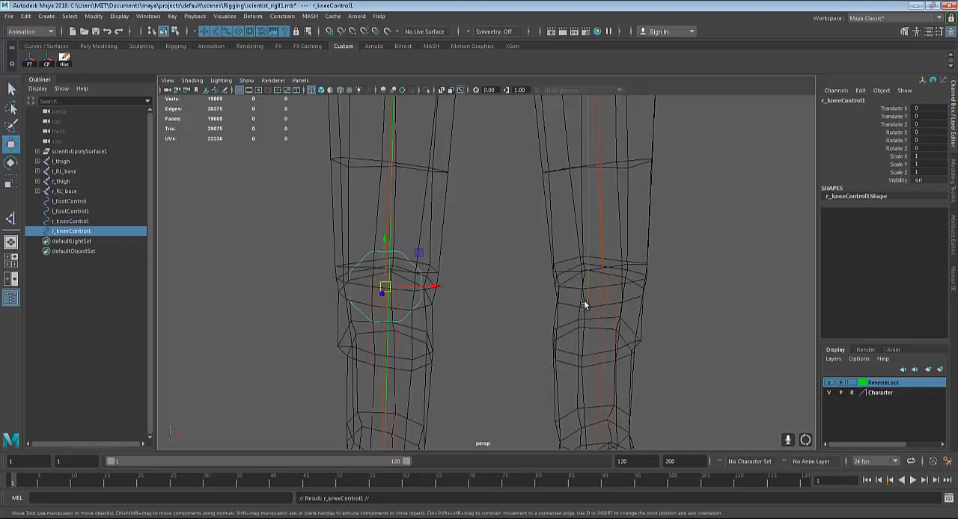
pyautogui.click(435, 286)
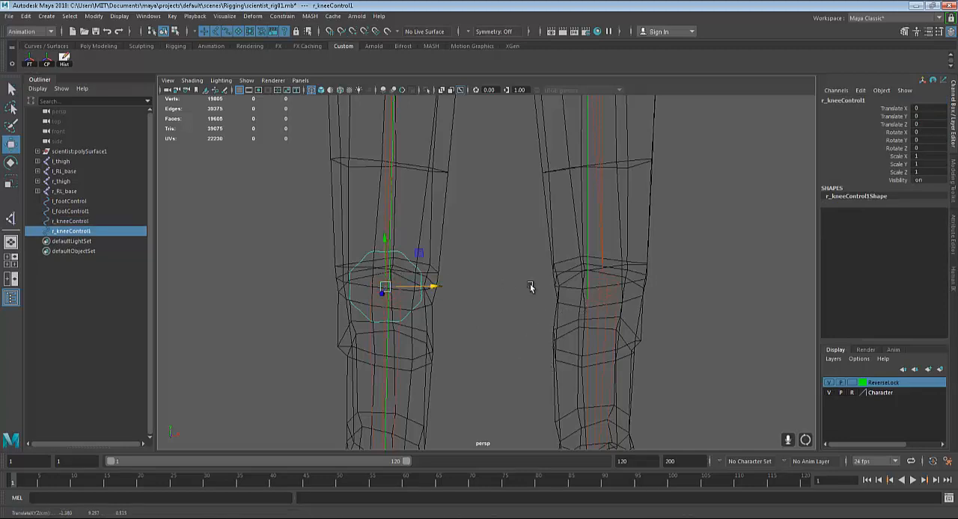
pyautogui.middleClick(608, 283)
pyautogui.keyDown('alt'); pyautogui.moveTo(691, 380); pyautogui.dragTo(593, 299); pyautogui.keyUp('alt')
# Select both knee controls and move them forward in the side view, in front of the knees, to about Translate Z 3.928
pyautogui.keyDown('shift'); pyautogui.click(501, 296); pyautogui.keyUp('shift')
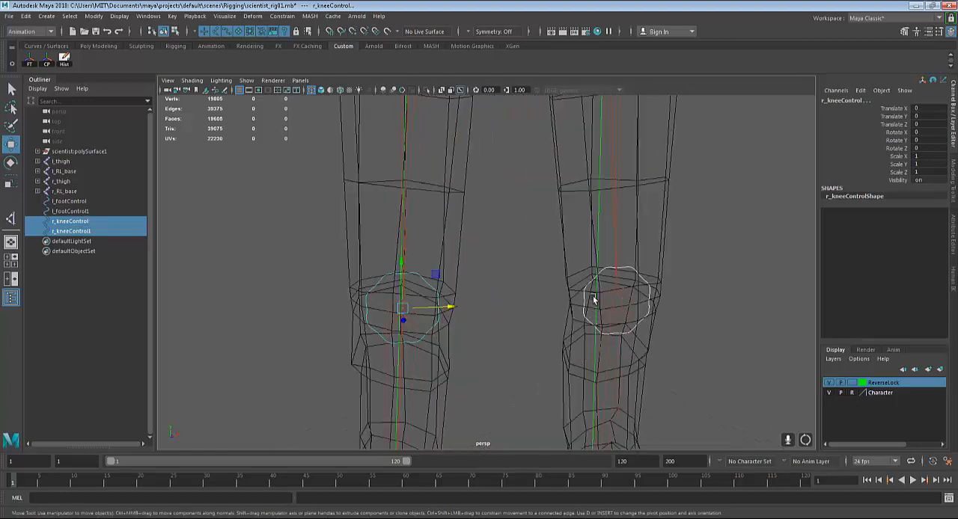
pyautogui.click(591, 282)
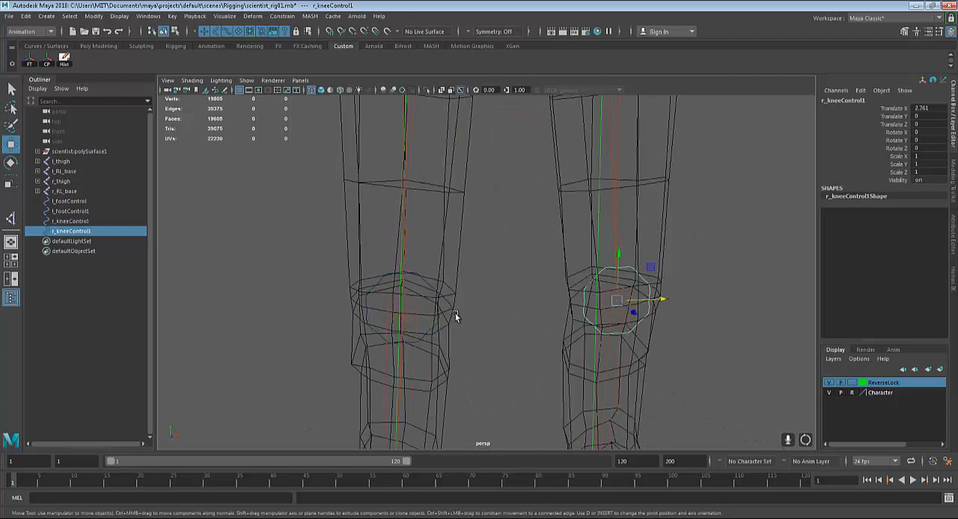
pyautogui.keyDown('shift'); pyautogui.click(427, 282); pyautogui.keyUp('shift')
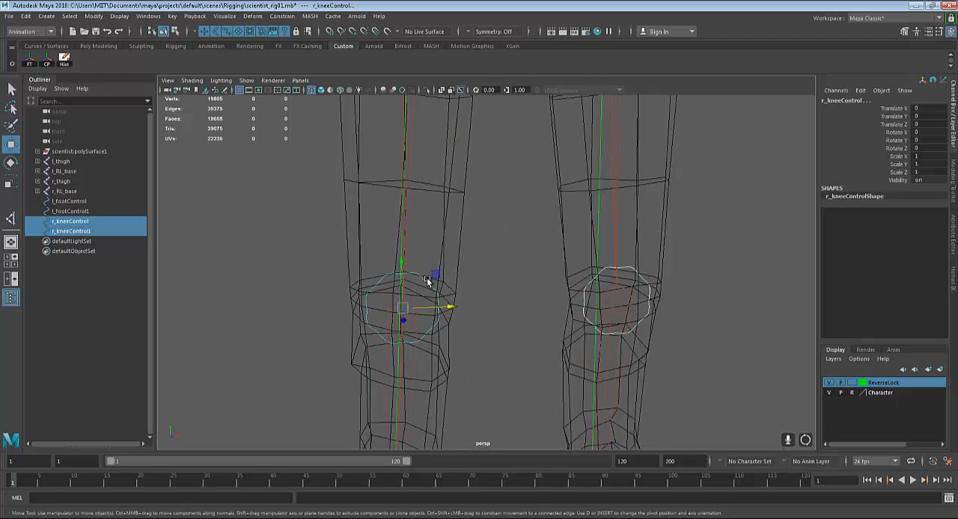
pyautogui.keyDown('alt'); pyautogui.moveTo(428, 282); pyautogui.dragTo(560, 321); pyautogui.keyUp('alt')
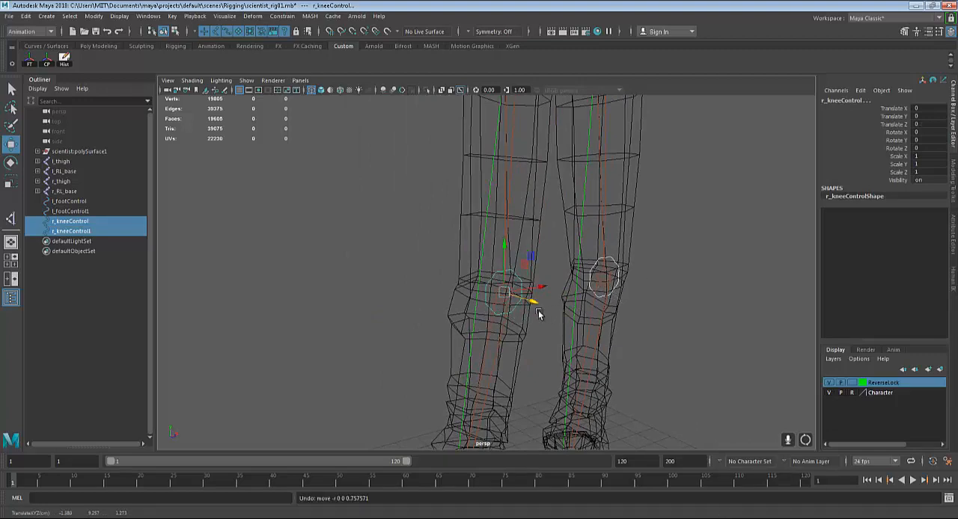
pyautogui.press('space')
pyautogui.press('space')
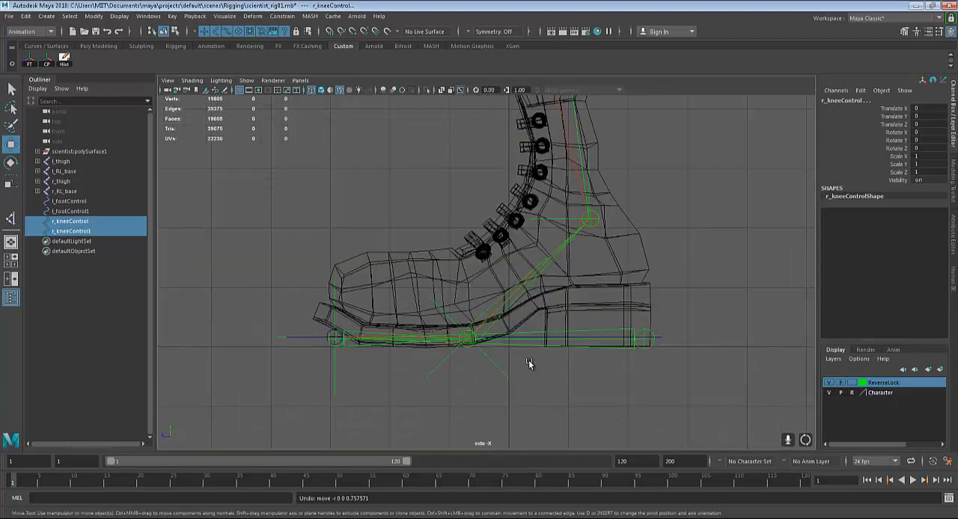
pyautogui.press('space')
pyautogui.press('space')
pyautogui.scroll(-5, 539, 252)
pyautogui.keyDown('alt'); pyautogui.moveTo(540, 253); pyautogui.dragTo(548, 279, button='middle'); pyautogui.keyUp('alt')
pyautogui.scroll(3, 606, 391)
pyautogui.scroll(-2, 523, 333)
pyautogui.moveTo(480, 254); pyautogui.dragTo(401, 255)
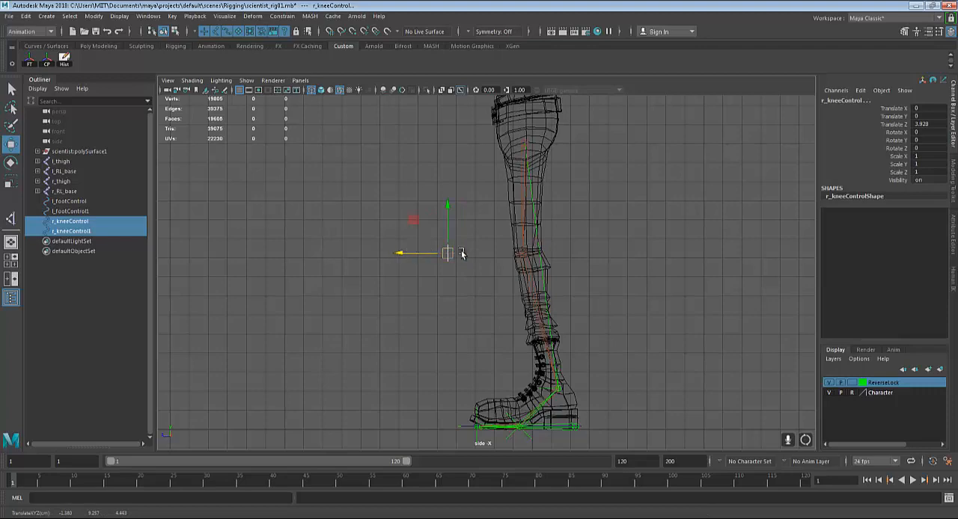
# Freeze the transformations of both knee controls in their forward position and delete their history
pyautogui.press('space')
pyautogui.press('space')
pyautogui.moveTo(663, 314)
pyautogui.keyDown('alt'); pyautogui.mouseDown()
pyautogui.moveTo(654, 314)
pyautogui.moveTo(668, 314)
pyautogui.mouseUp(); pyautogui.keyUp('alt')
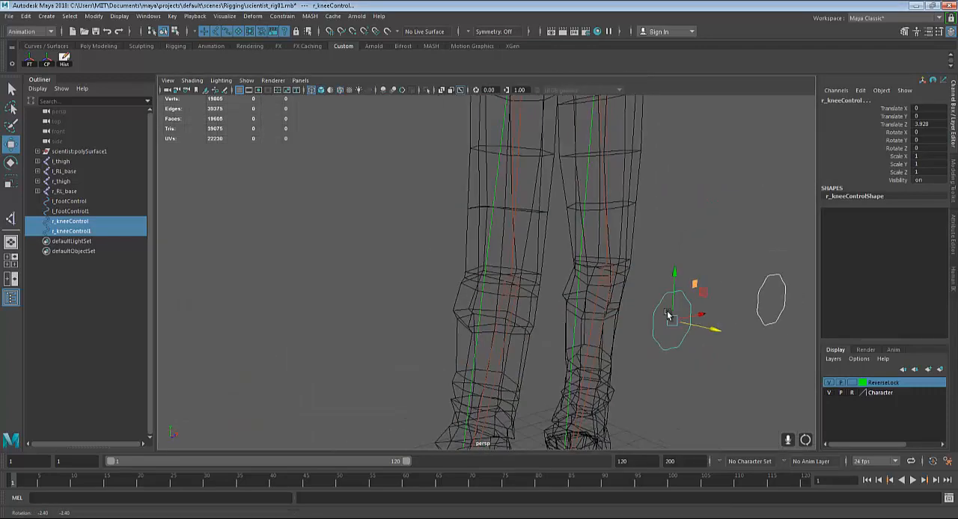
pyautogui.keyDown('alt'); pyautogui.moveTo(667, 312); pyautogui.dragTo(603, 278, button='middle'); pyautogui.keyUp('alt')
pyautogui.scroll(-3, 604, 278)
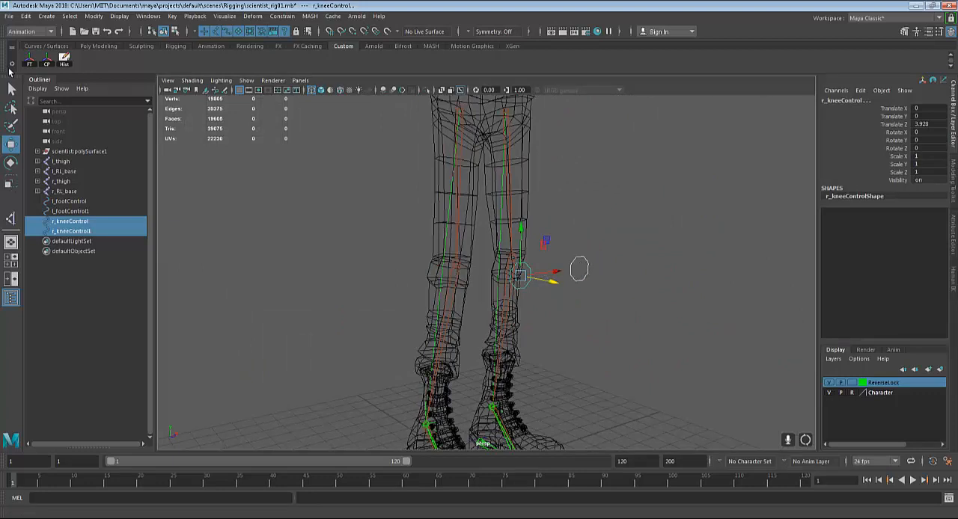
pyautogui.click(30, 61)
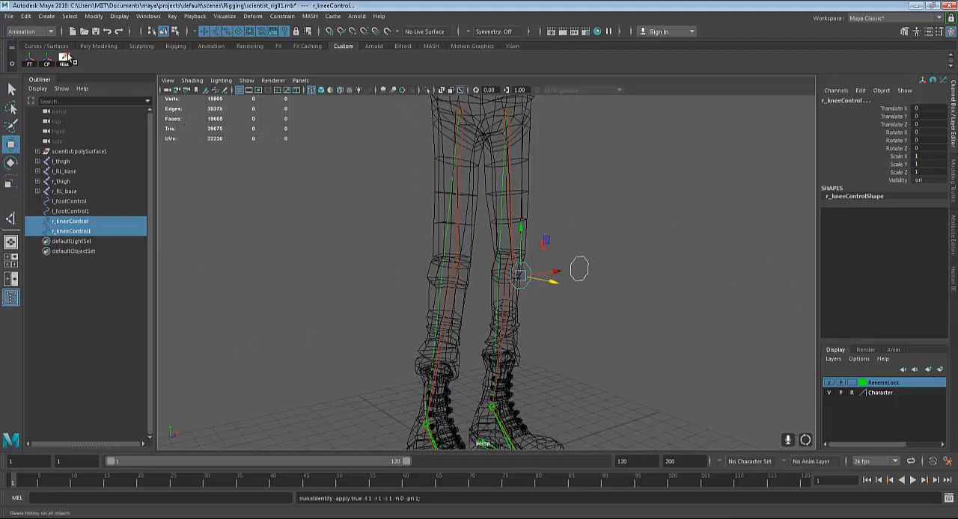
pyautogui.click(65, 59)
# Rename the duplicated knee control r_kneeControl1 in front of the left knee as l_kneeControl
pyautogui.click(614, 321)
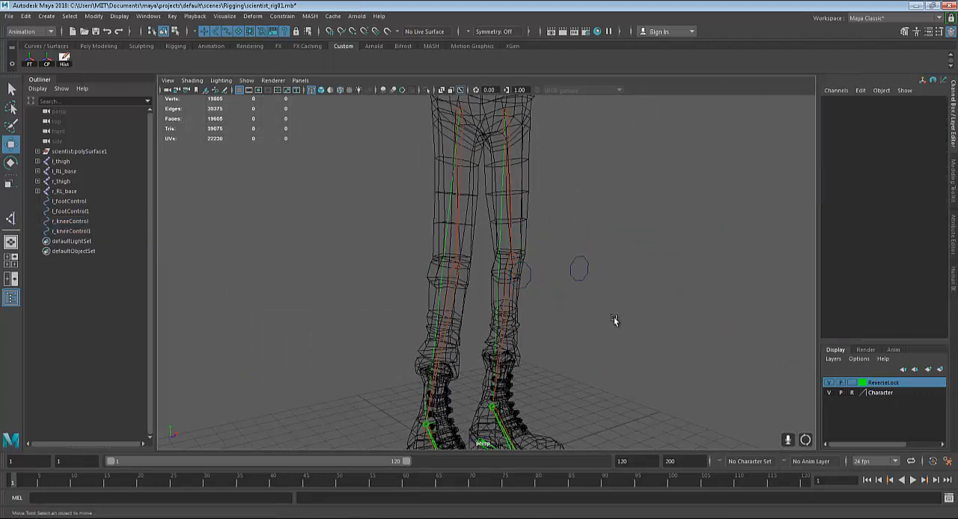
pyautogui.click(529, 279)
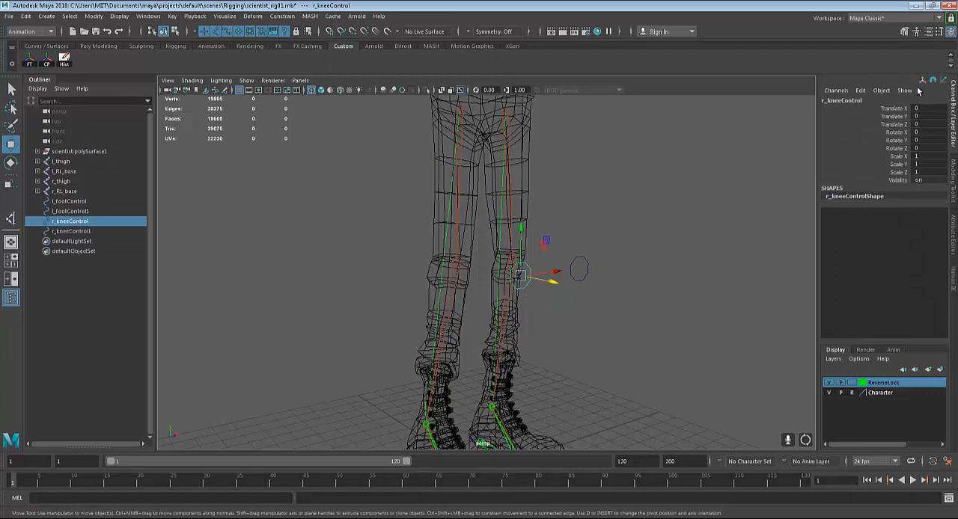
pyautogui.click(578, 281)
pyautogui.click(825, 101)
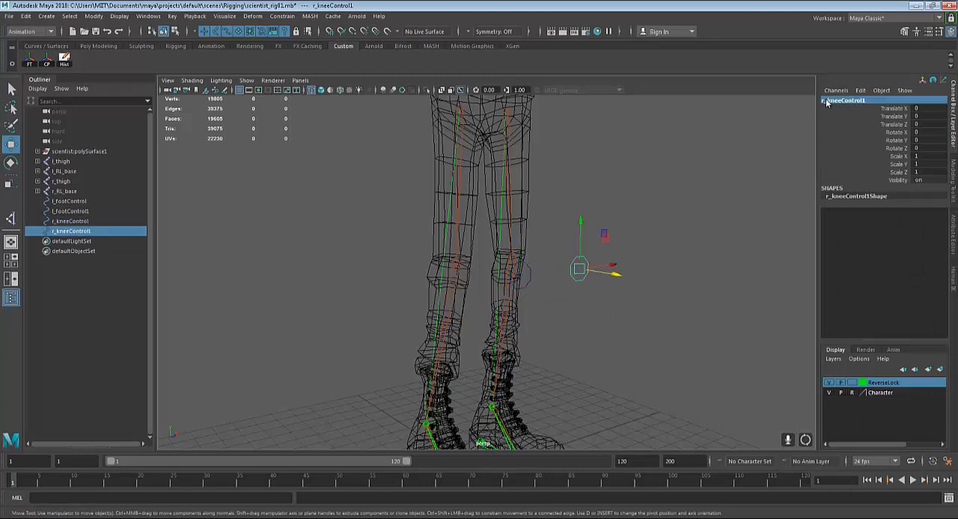
pyautogui.click(821, 99)
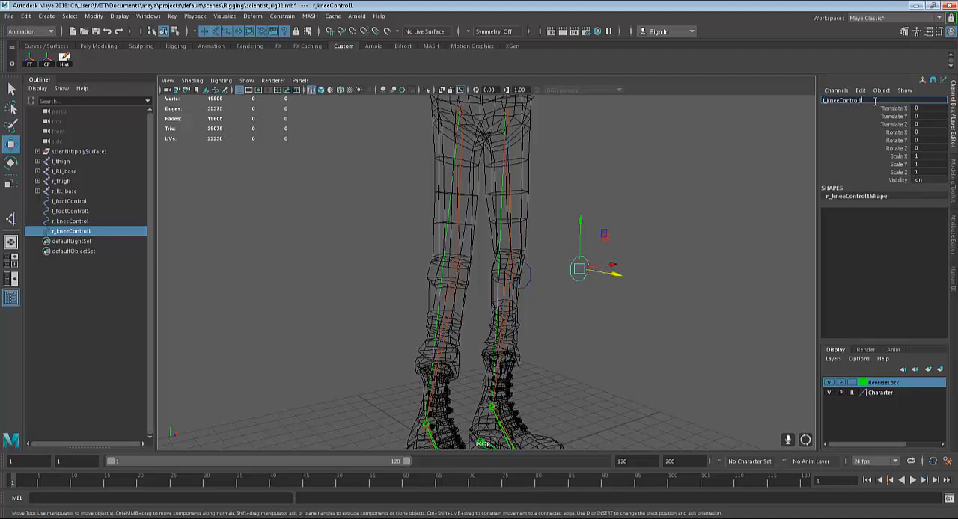
pyautogui.press('Return')
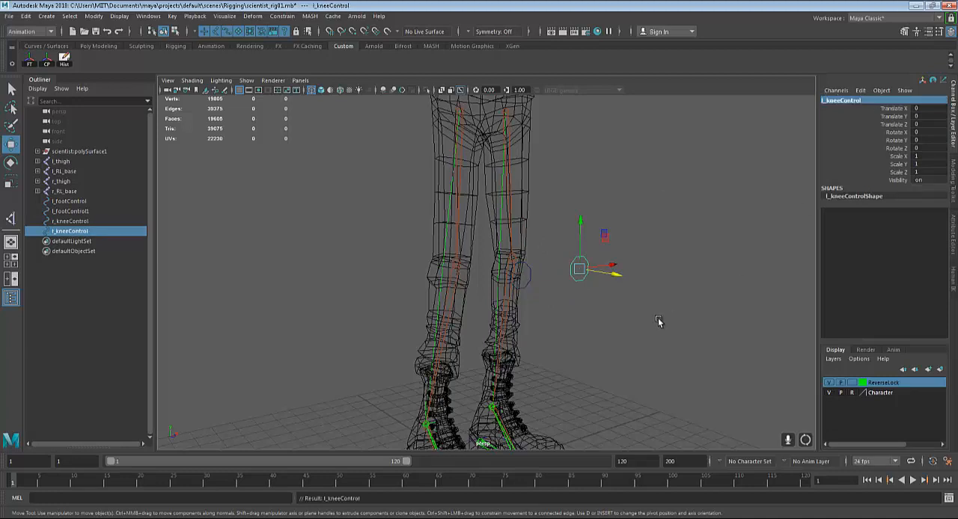
# Examine how the right knee control sits relative to the leg joints and the other knee control
pyautogui.click(645, 320)
pyautogui.moveTo(645, 320)
pyautogui.keyDown('alt'); pyautogui.mouseDown()
pyautogui.moveTo(592, 315)
pyautogui.moveTo(652, 314)
pyautogui.mouseUp(); pyautogui.keyUp('alt')
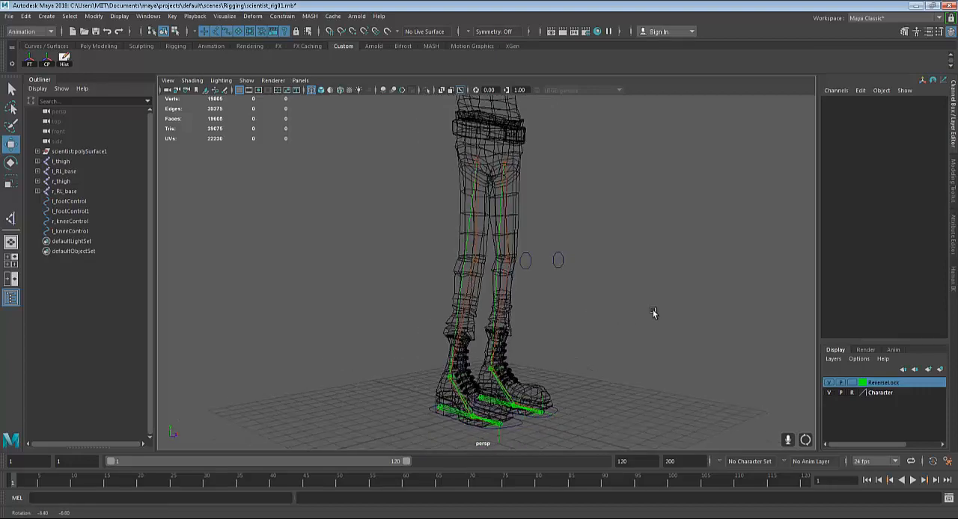
pyautogui.keyDown('alt'); pyautogui.moveTo(602, 361); pyautogui.dragTo(531, 337); pyautogui.keyUp('alt')
pyautogui.click(548, 323)
pyautogui.scroll(4, 528, 334)
pyautogui.keyDown('alt'); pyautogui.moveTo(532, 318); pyautogui.dragTo(532, 387, button='middle'); pyautogui.keyUp('alt')
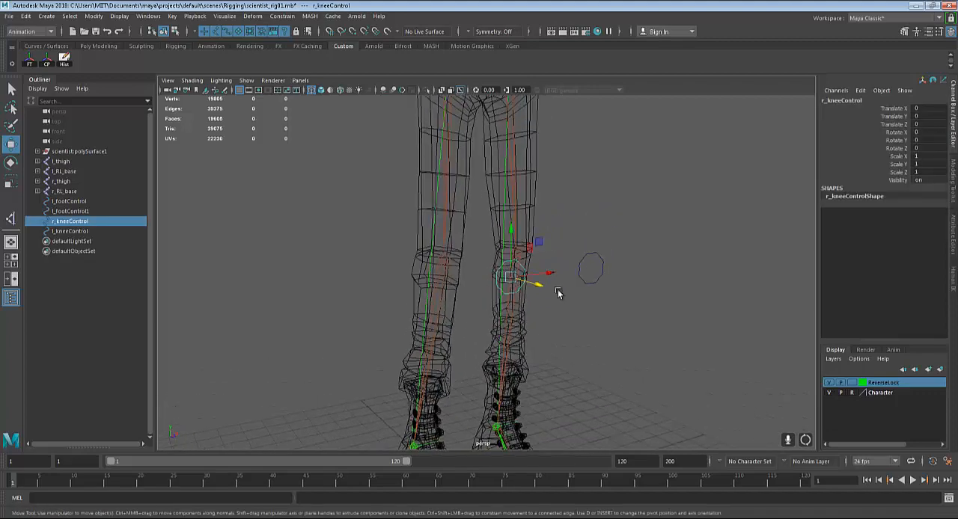
pyautogui.moveTo(557, 271); pyautogui.dragTo(454, 274)
pyautogui.keyDown('alt'); pyautogui.moveTo(511, 425); pyautogui.dragTo(538, 345, button='middle'); pyautogui.keyUp('alt')
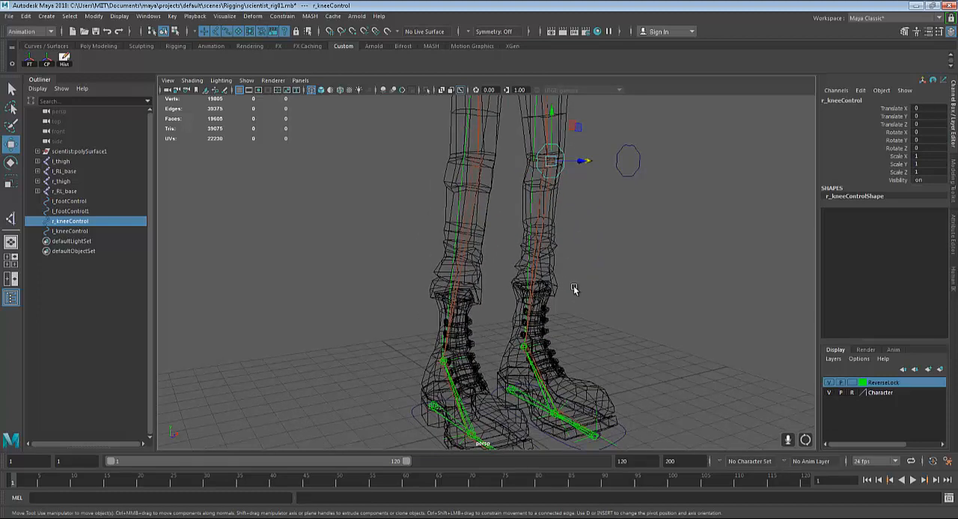
pyautogui.keyDown('alt'); pyautogui.moveTo(573, 286); pyautogui.dragTo(631, 278); pyautogui.keyUp('alt')
pyautogui.click(632, 278)
pyautogui.click(581, 195)
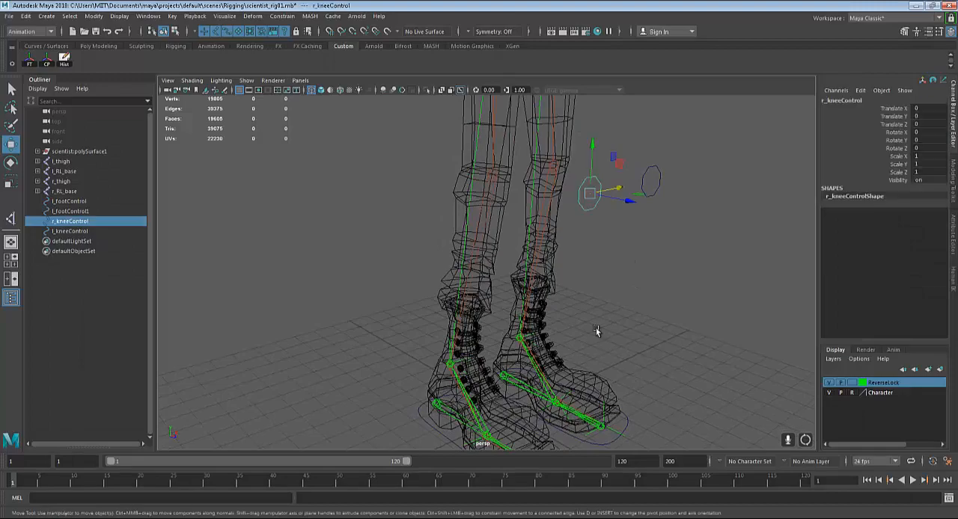
# Locate the right ankle IK handle and check its pole vector attributes
pyautogui.press('q')
pyautogui.click(466, 361)
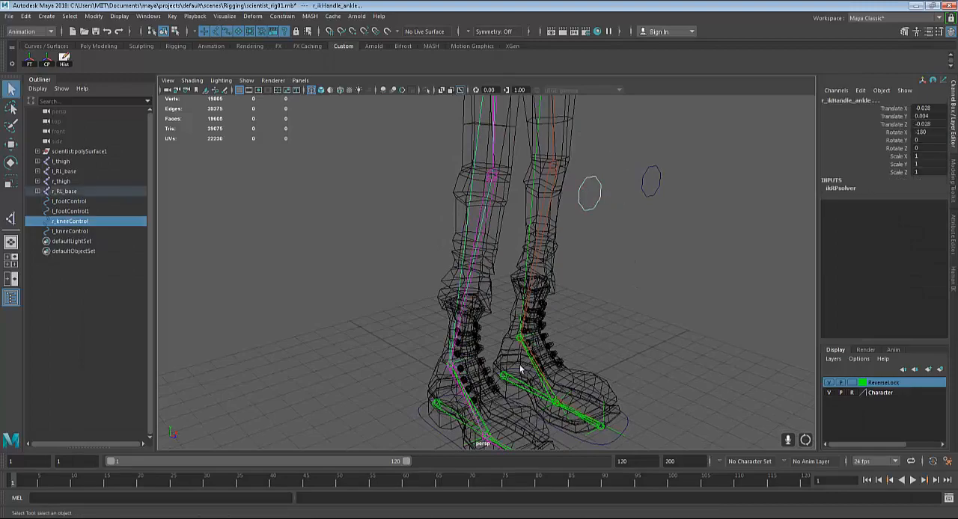
pyautogui.keyDown('alt'); pyautogui.moveTo(521, 369); pyautogui.dragTo(507, 324); pyautogui.keyUp('alt')
pyautogui.click(507, 324)
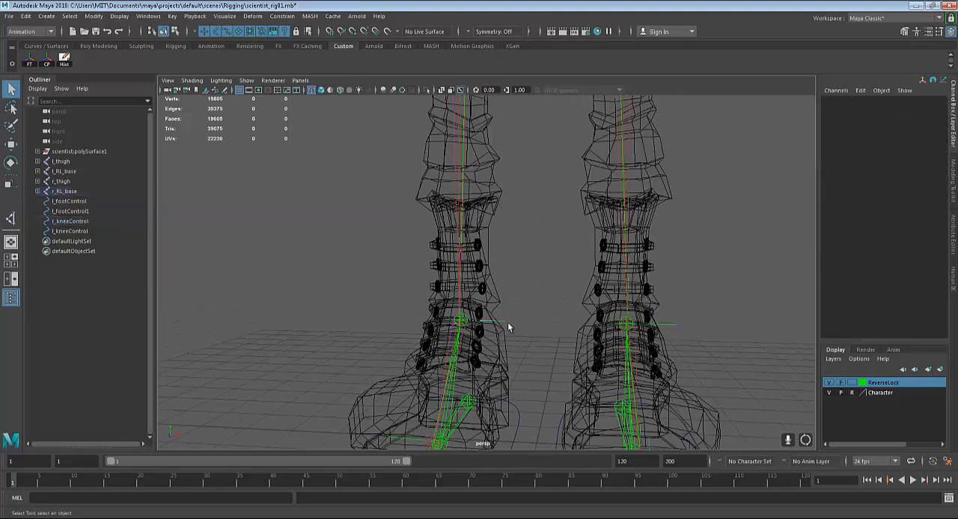
pyautogui.click(502, 322)
pyautogui.scroll(-2, 541, 320)
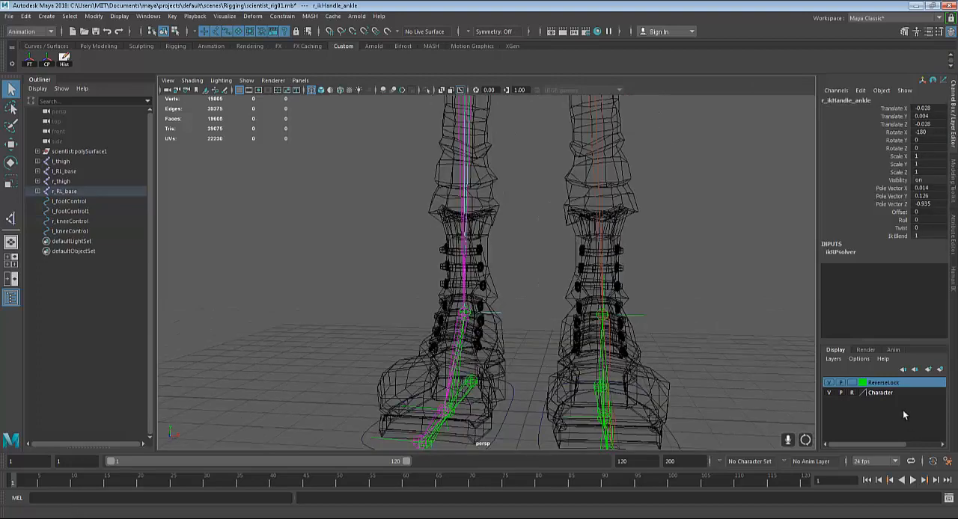
pyautogui.click(852, 383)
# Add a Pole Vector constraint from r_kneeControl to the right ankle IK handle, r_ikHandle_ankle
pyautogui.keyDown('alt'); pyautogui.moveTo(504, 306); pyautogui.dragTo(545, 268); pyautogui.keyUp('alt')
pyautogui.moveTo(532, 225); pyautogui.dragTo(533, 227)
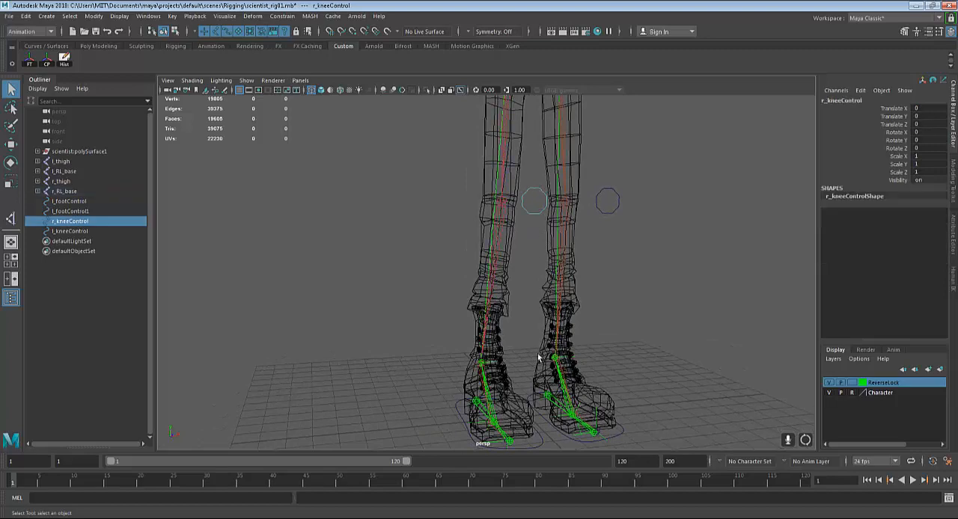
pyautogui.keyDown('alt'); pyautogui.moveTo(538, 357); pyautogui.dragTo(503, 369); pyautogui.keyUp('alt')
pyautogui.scroll(2, 514, 344)
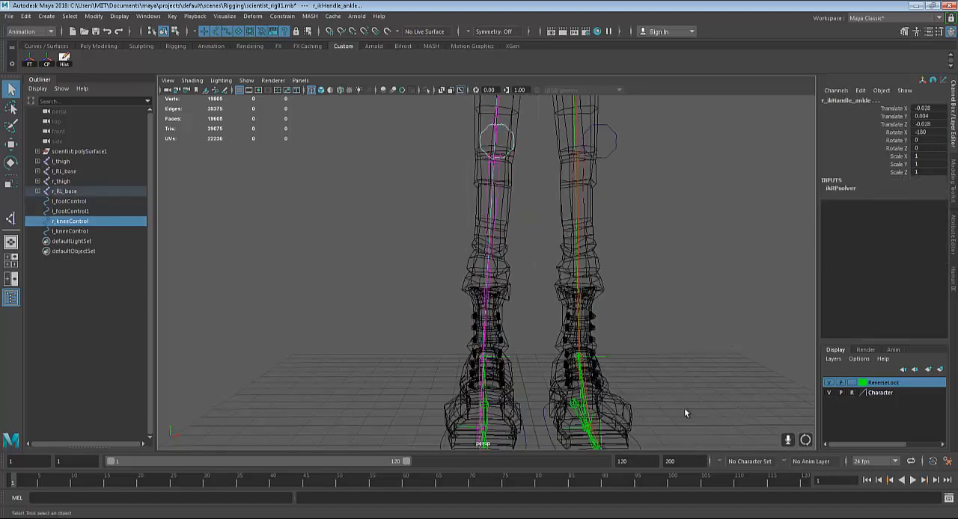
pyautogui.click(280, 15)
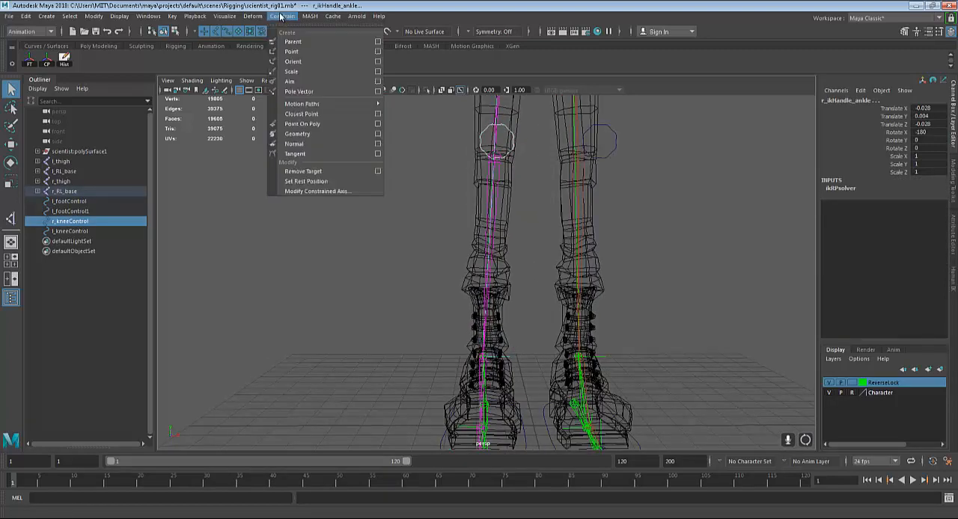
pyautogui.click(298, 91)
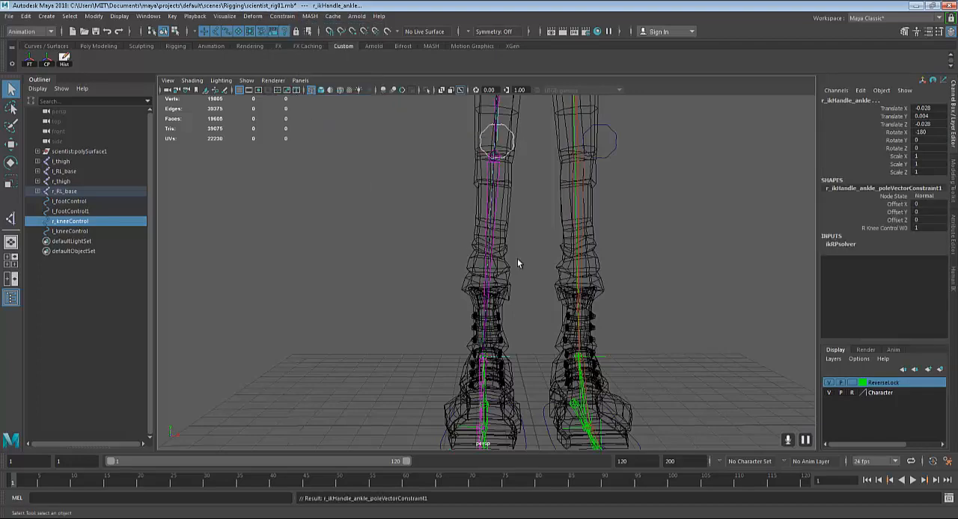
# Test the right pole vector by lowering r_thigh to about Translate Y 14.466 and shifting r_kneeControl along X
pyautogui.keyDown('alt'); pyautogui.moveTo(513, 263); pyautogui.dragTo(557, 275); pyautogui.keyUp('alt')
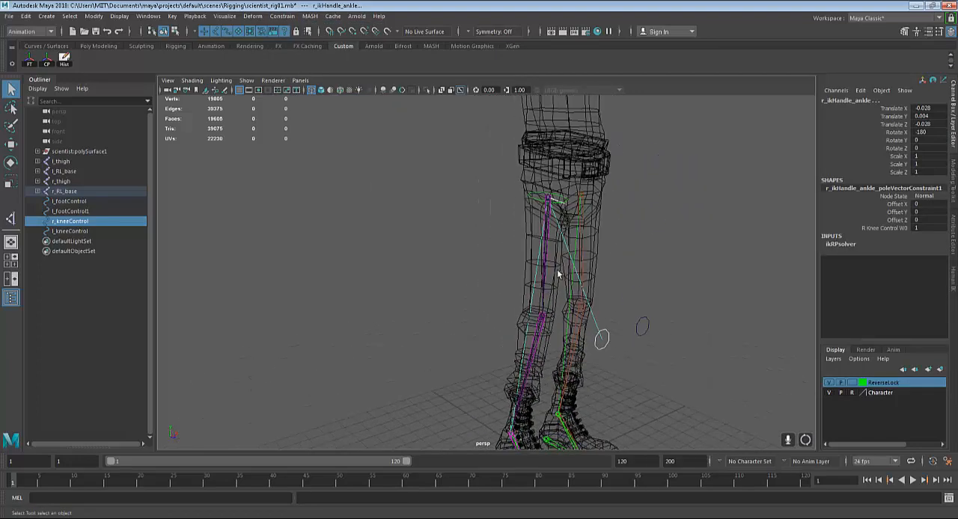
pyautogui.click(481, 216)
pyautogui.click(547, 200)
pyautogui.press('w')
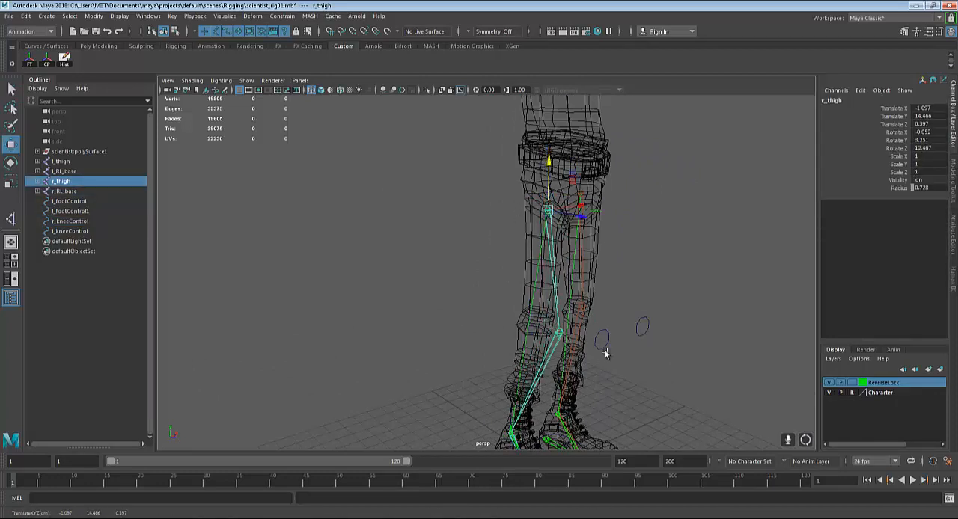
pyautogui.click(640, 334)
pyautogui.moveTo(636, 331)
pyautogui.mouseDown()
pyautogui.moveTo(613, 334)
pyautogui.moveTo(659, 323)
pyautogui.moveTo(629, 336)
pyautogui.moveTo(641, 333)
pyautogui.mouseUp()
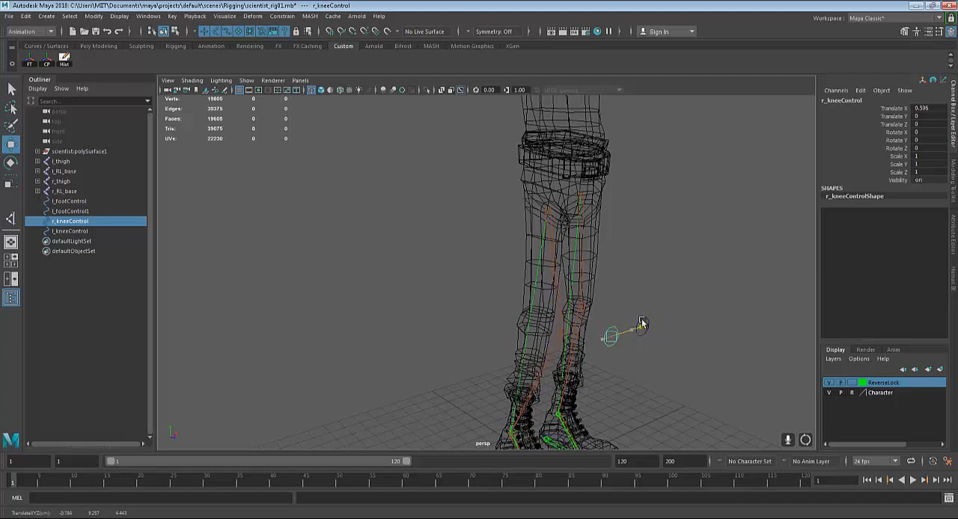
pyautogui.moveTo(640, 330); pyautogui.dragTo(635, 333)
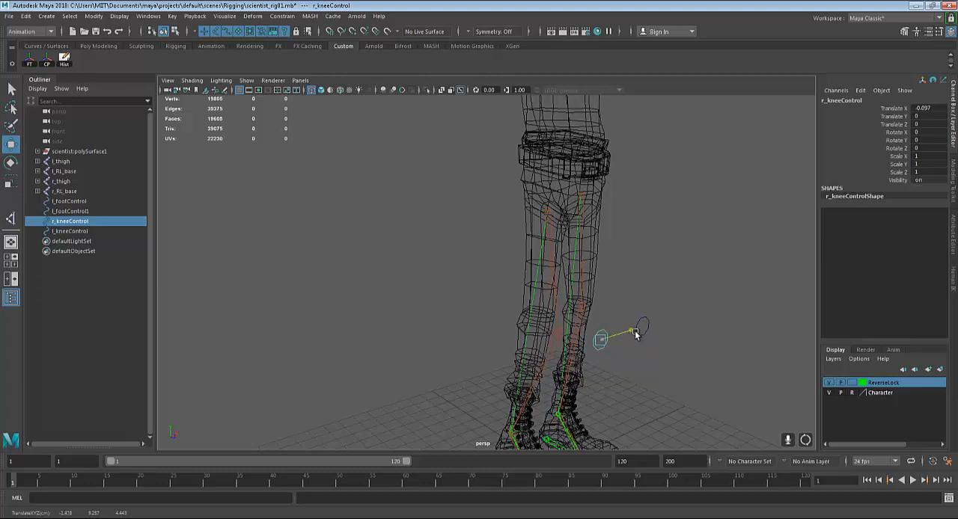
# Undo the test moves of r_thigh and r_kneeControl, try shifting the knee control once more and undo that too
pyautogui.hotkey('ctrl', 'z')
pyautogui.hotkey('ctrl', 'z')
pyautogui.hotkey('ctrl', 'z')
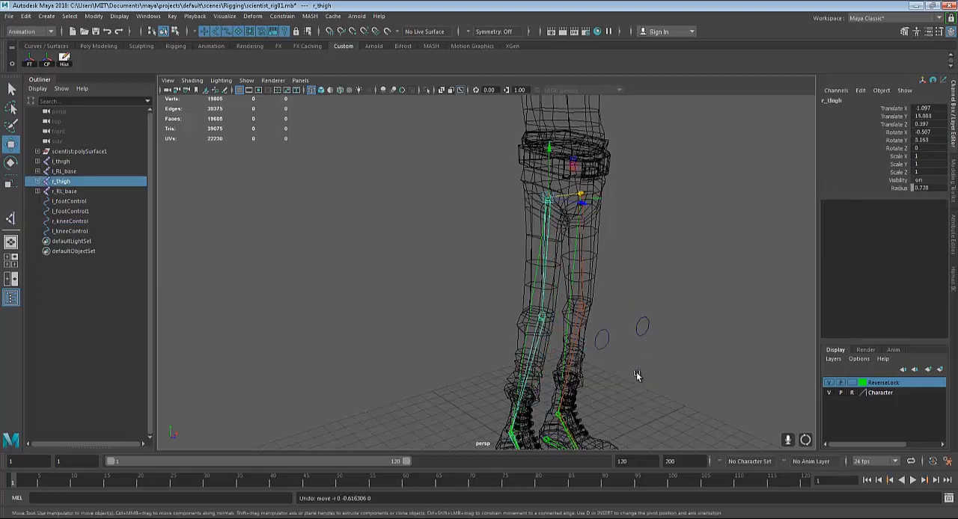
pyautogui.click(629, 330)
pyautogui.moveTo(628, 331)
pyautogui.mouseDown()
pyautogui.moveTo(574, 340)
pyautogui.moveTo(636, 330)
pyautogui.mouseUp()
pyautogui.hotkey('ctrl', 'z')
# Add a Pole Vector constraint from l_kneeControl to the left ankle IK handle, l_ikHandle_ankle
pyautogui.keyDown('alt'); pyautogui.moveTo(693, 370); pyautogui.dragTo(636, 351, button='middle'); pyautogui.keyUp('alt')
pyautogui.scroll(4, 635, 351)
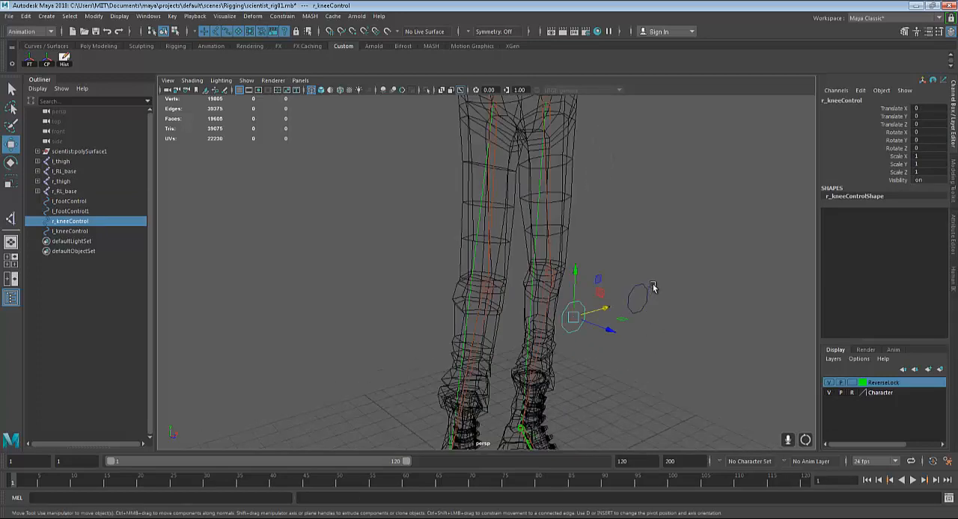
pyautogui.keyDown('alt'); pyautogui.moveTo(653, 287); pyautogui.dragTo(656, 297, button='middle'); pyautogui.keyUp('alt')
pyautogui.moveTo(643, 265); pyautogui.dragTo(684, 382)
pyautogui.keyDown('alt'); pyautogui.moveTo(645, 365); pyautogui.dragTo(630, 276, button='middle'); pyautogui.keyUp('alt')
pyautogui.scroll(3, 581, 313)
pyautogui.scroll(3, 629, 351)
pyautogui.keyDown('alt'); pyautogui.moveTo(630, 351); pyautogui.dragTo(600, 302, button='middle'); pyautogui.keyUp('alt')
pyautogui.keyDown('alt'); pyautogui.moveTo(600, 301); pyautogui.dragTo(650, 313); pyautogui.keyUp('alt')
pyautogui.keyDown('shift'); pyautogui.moveTo(615, 340); pyautogui.dragTo(615, 341); pyautogui.keyUp('shift')
pyautogui.scroll(-4, 644, 300)
pyautogui.keyDown('alt'); pyautogui.moveTo(659, 282); pyautogui.dragTo(654, 320, button='middle'); pyautogui.keyUp('alt')
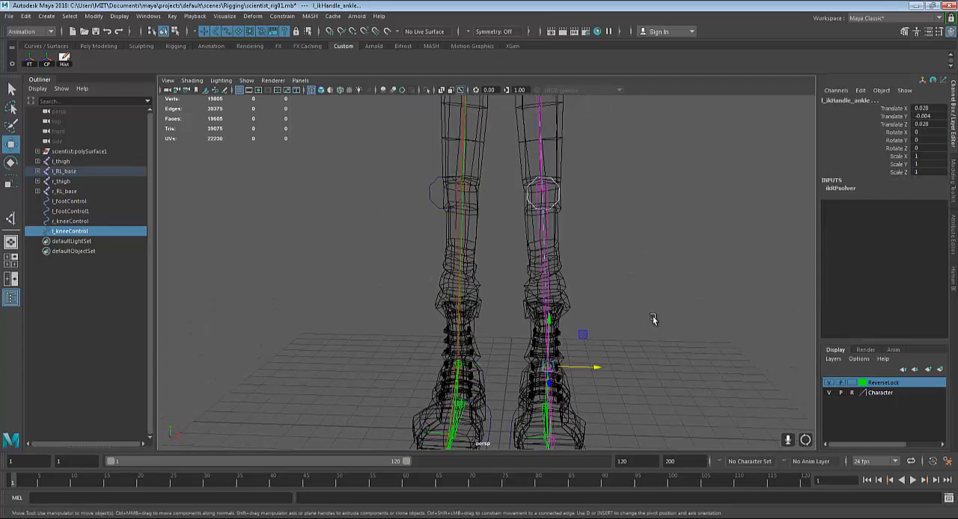
pyautogui.keyDown('alt'); pyautogui.moveTo(654, 321); pyautogui.dragTo(678, 322); pyautogui.keyUp('alt')
pyautogui.click(282, 16)
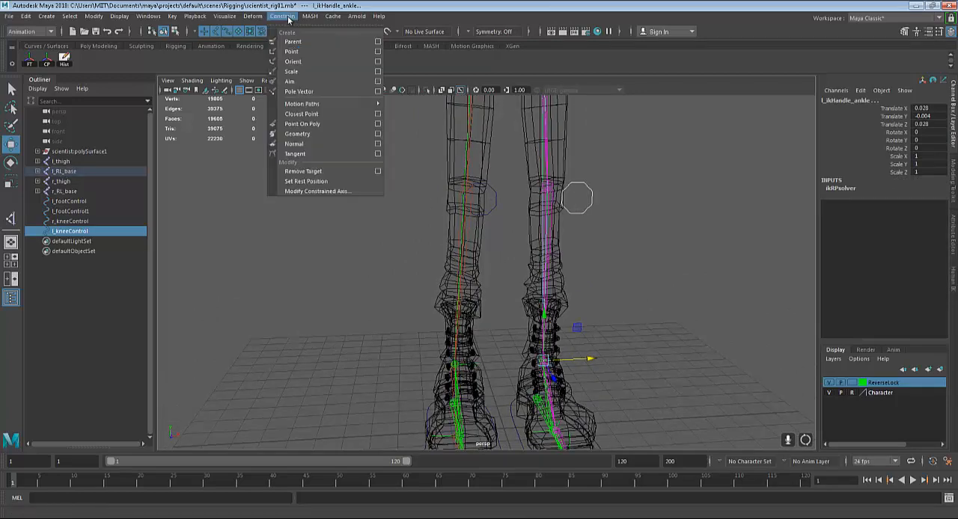
pyautogui.click(314, 93)
# Test the left pole vector by lowering l_thigh to about Translate Y 13.854 and shifting l_kneeControl sideways, and undo the moves
pyautogui.keyDown('alt'); pyautogui.moveTo(384, 248); pyautogui.dragTo(381, 332, button='middle'); pyautogui.keyUp('alt')
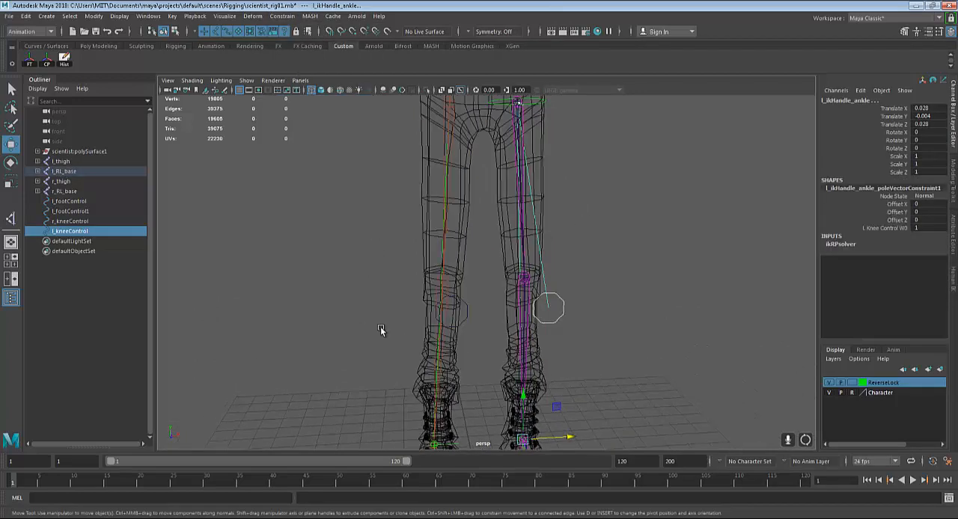
pyautogui.keyDown('alt'); pyautogui.moveTo(381, 332); pyautogui.dragTo(449, 320); pyautogui.keyUp('alt')
pyautogui.keyDown('alt'); pyautogui.moveTo(550, 247); pyautogui.dragTo(532, 249); pyautogui.keyUp('alt')
pyautogui.click(518, 112)
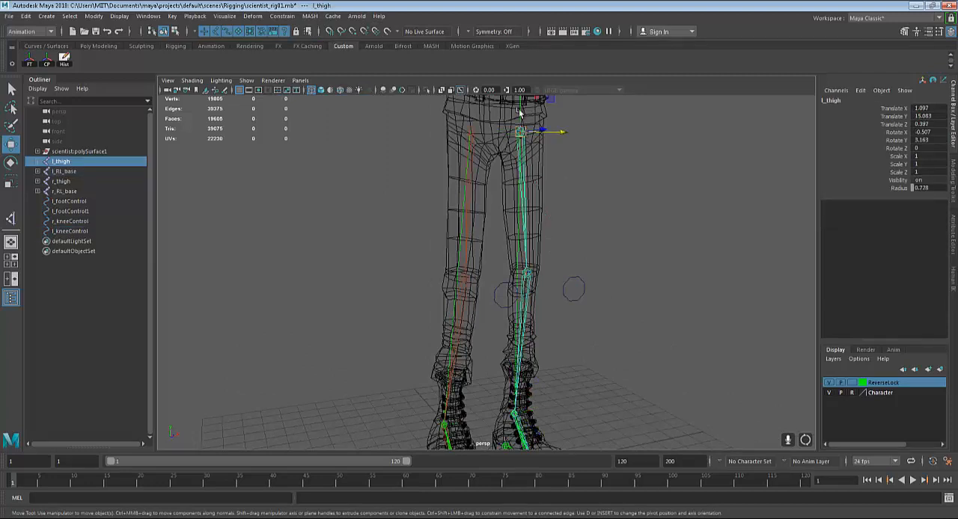
pyautogui.moveTo(519, 110); pyautogui.dragTo(520, 140)
pyautogui.click(578, 281)
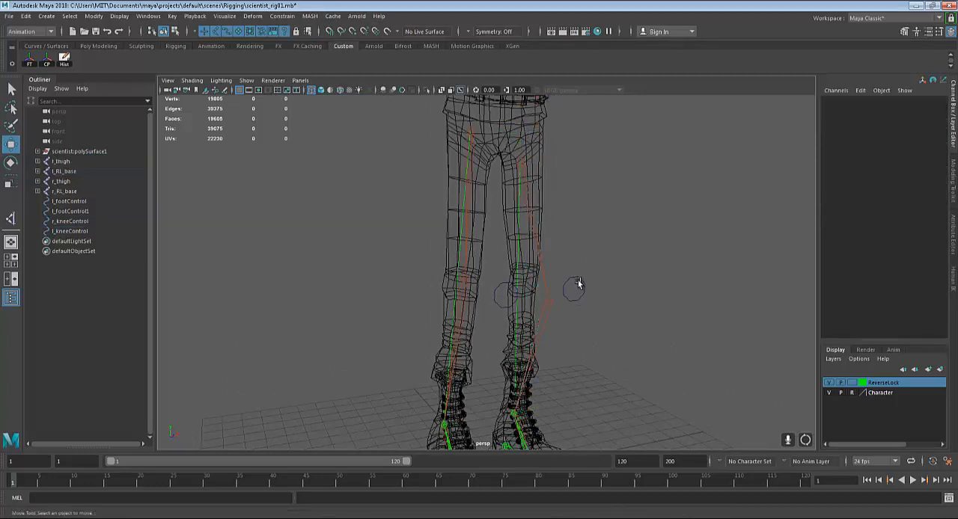
pyautogui.click(580, 283)
pyautogui.moveTo(611, 287)
pyautogui.mouseDown()
pyautogui.moveTo(520, 291)
pyautogui.moveTo(604, 286)
pyautogui.mouseUp()
pyautogui.hotkey('ctrl', 'z')
pyautogui.hotkey('ctrl', 'z')
pyautogui.hotkey('ctrl', 'z')
pyautogui.hotkey('ctrl', 'z')
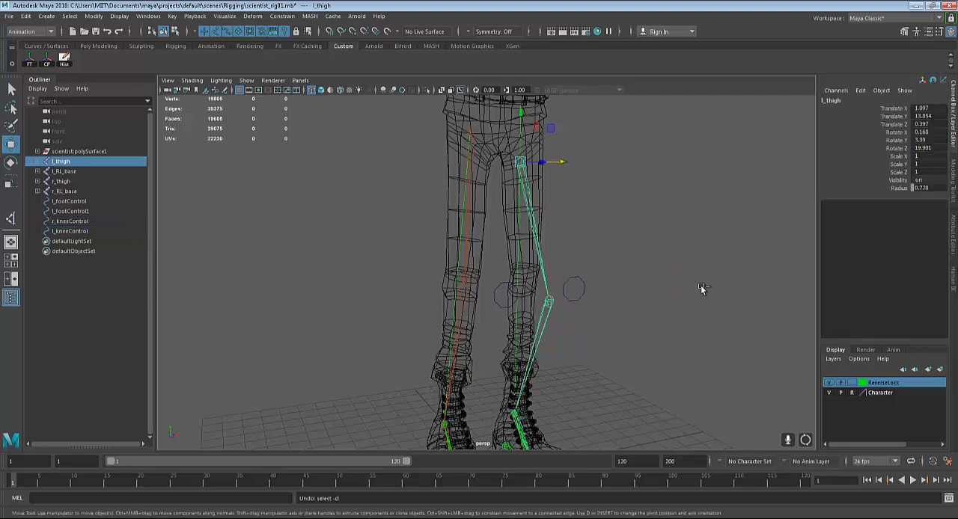
# Test the left foot rig by rotating l_footControl to about 33.95 in X, and undo the rotation
pyautogui.scroll(-2, 649, 270)
pyautogui.keyDown('alt'); pyautogui.moveTo(649, 266); pyautogui.dragTo(663, 227, button='middle'); pyautogui.keyUp('alt')
pyautogui.keyDown('alt'); pyautogui.moveTo(662, 226); pyautogui.dragTo(599, 295); pyautogui.keyUp('alt')
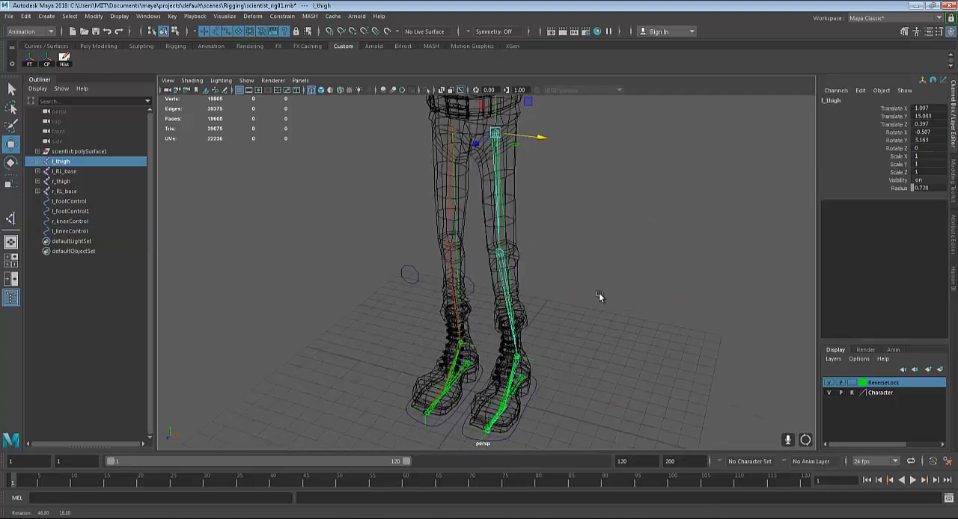
pyautogui.keyDown('alt'); pyautogui.moveTo(617, 285); pyautogui.dragTo(646, 193, button='middle'); pyautogui.keyUp('alt')
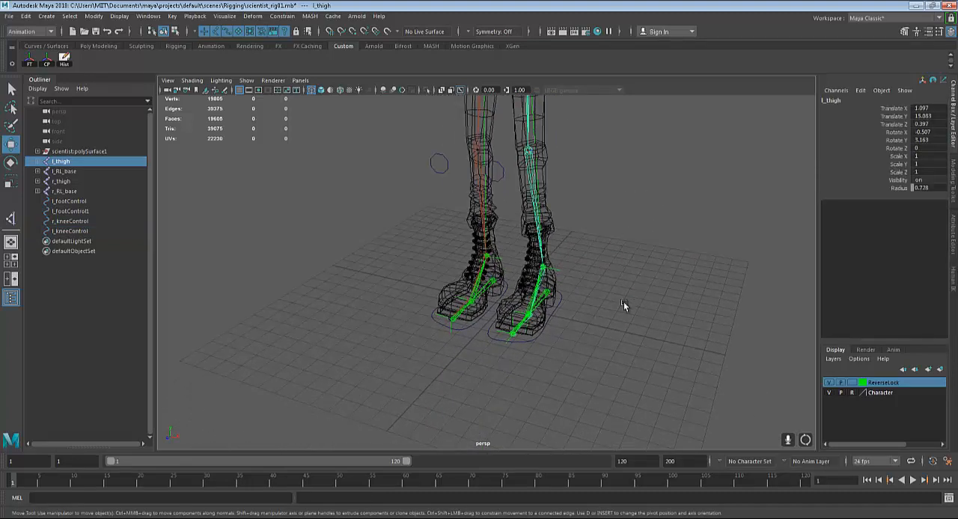
pyautogui.keyDown('alt'); pyautogui.moveTo(623, 301); pyautogui.dragTo(649, 338, button='right'); pyautogui.keyUp('alt')
pyautogui.keyDown('alt'); pyautogui.moveTo(649, 338); pyautogui.dragTo(591, 321, button='middle'); pyautogui.keyUp('alt')
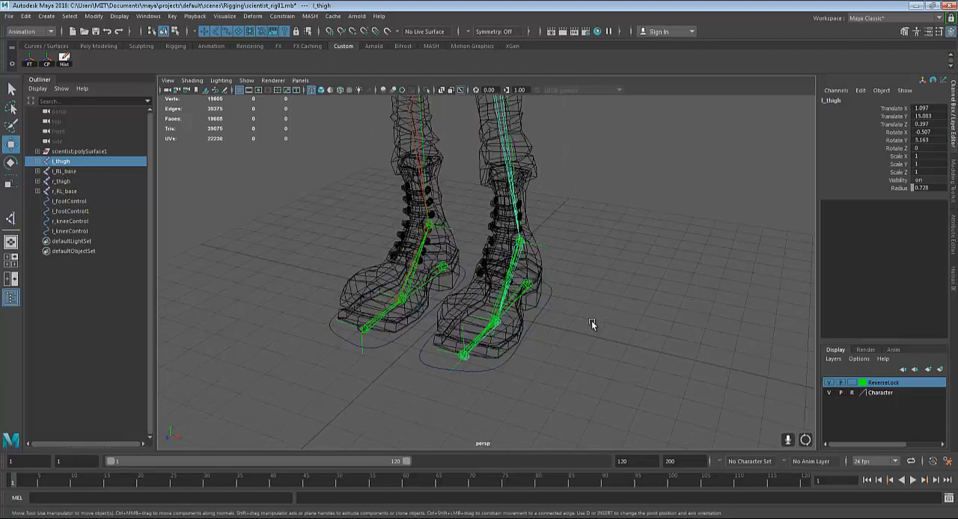
pyautogui.click(539, 313)
pyautogui.keyDown('alt'); pyautogui.moveTo(541, 314); pyautogui.dragTo(496, 322); pyautogui.keyUp('alt')
pyautogui.press('e')
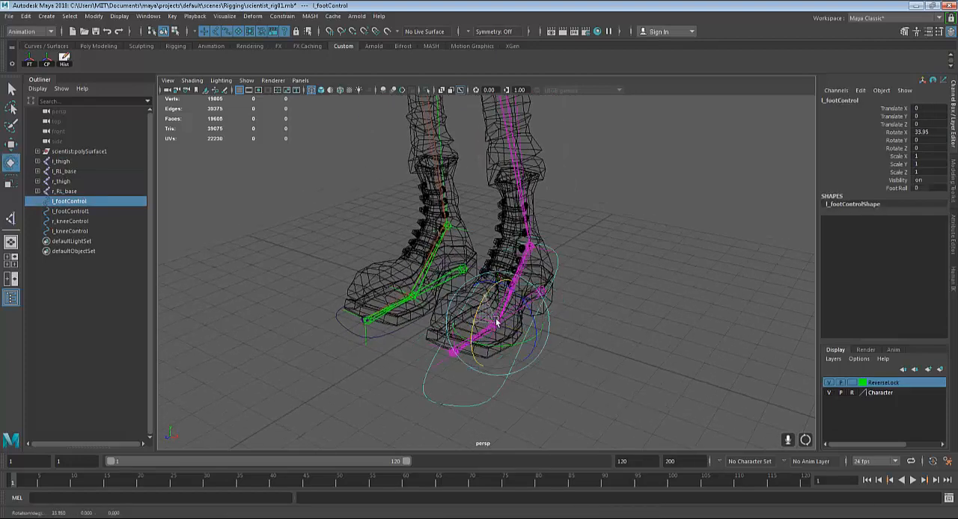
pyautogui.hotkey('ctrl', 'z')
# Try moving the l_RL_base joint at the left heel independently of the foot control, and undo the move
pyautogui.keyDown('alt'); pyautogui.moveTo(592, 333); pyautogui.dragTo(621, 342, button='right'); pyautogui.keyUp('alt')
pyautogui.keyDown('alt'); pyautogui.moveTo(621, 343); pyautogui.dragTo(562, 349, button='middle'); pyautogui.keyUp('alt')
pyautogui.click(538, 314)
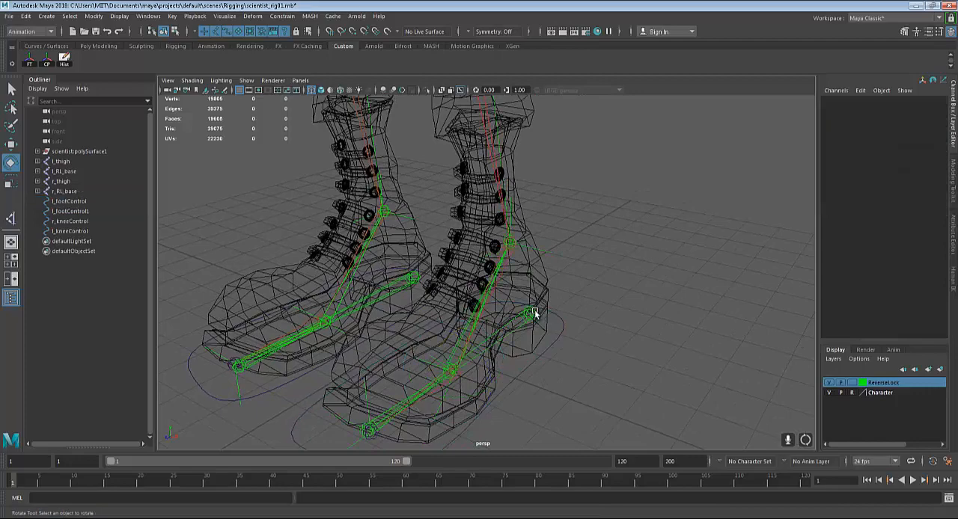
pyautogui.click(534, 314)
pyautogui.keyDown('alt'); pyautogui.moveTo(566, 336); pyautogui.dragTo(516, 300, button='right'); pyautogui.keyUp('alt')
pyautogui.press('w')
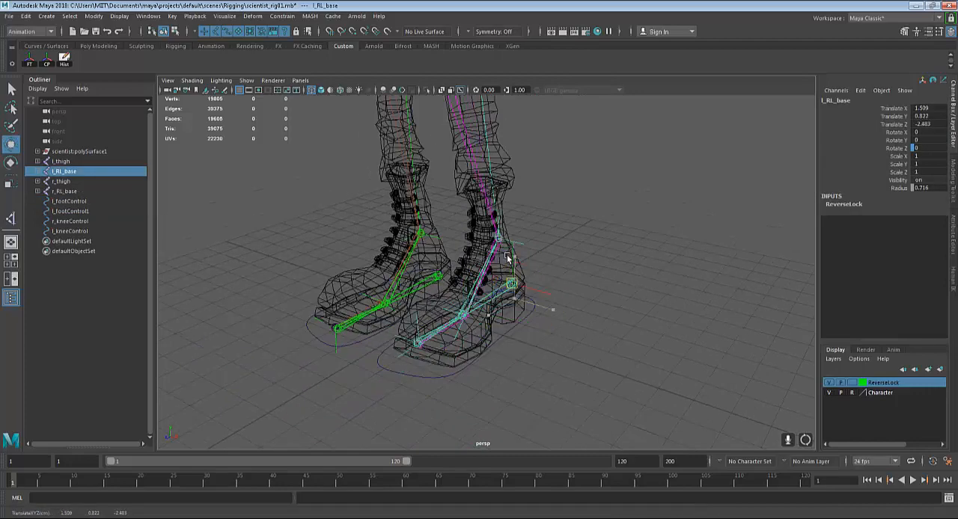
pyautogui.moveTo(507, 258); pyautogui.dragTo(425, 220)
pyautogui.hotkey('ctrl', 'z')
pyautogui.hotkey('ctrl', 'z')
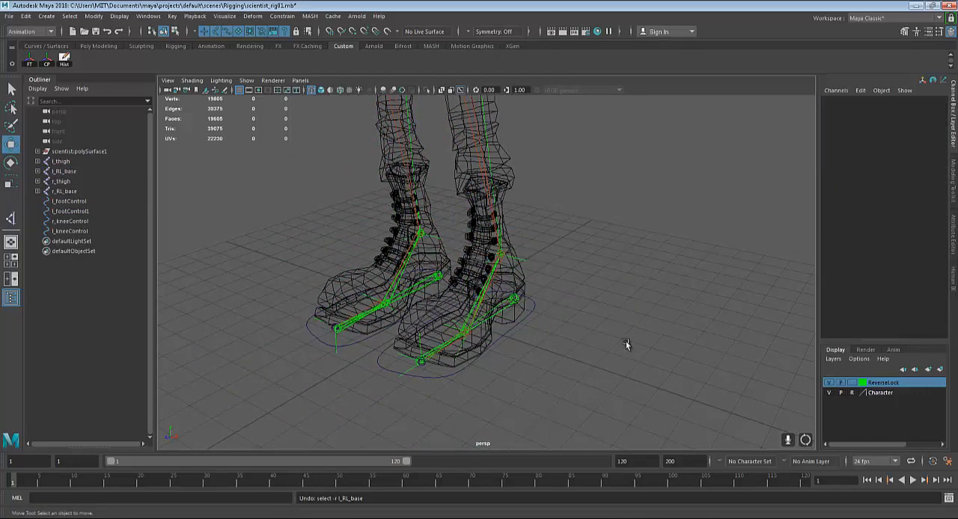
# Parent the left reverse foot chain's l_RL_base joint under l_footControl
pyautogui.scroll(3, 626, 341)
pyautogui.click(528, 315)
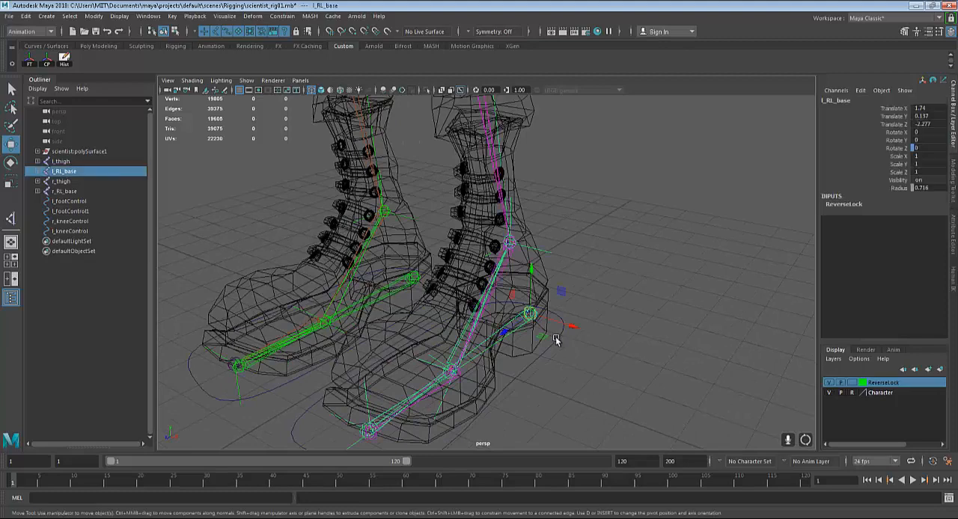
pyautogui.click(556, 340)
pyautogui.click(530, 317)
pyautogui.press('q')
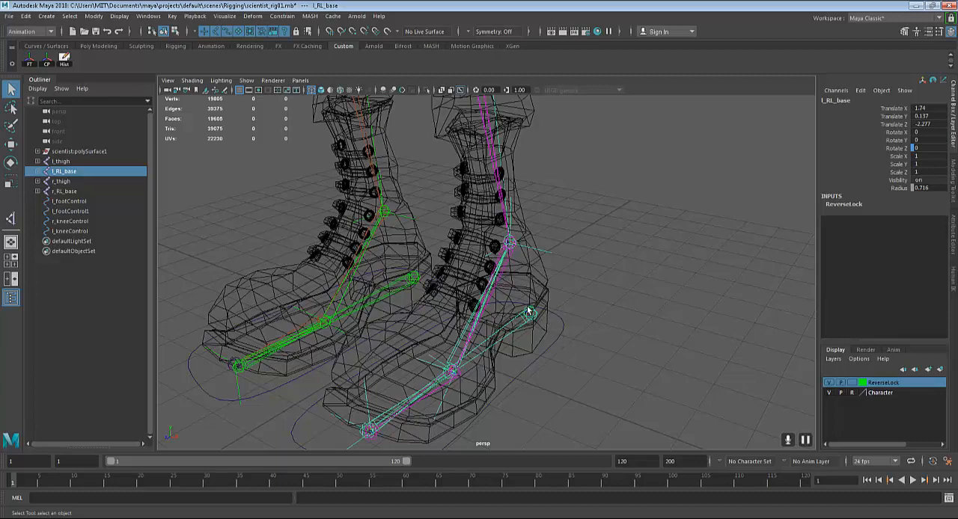
pyautogui.click(563, 329)
pyautogui.click(603, 344)
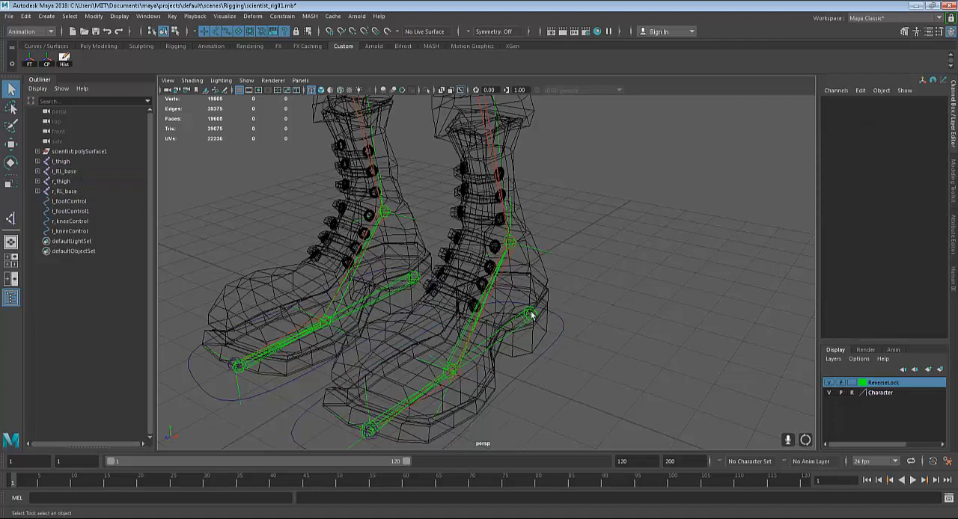
pyautogui.click(530, 316)
pyautogui.keyDown('shift'); pyautogui.click(552, 335); pyautogui.keyUp('shift')
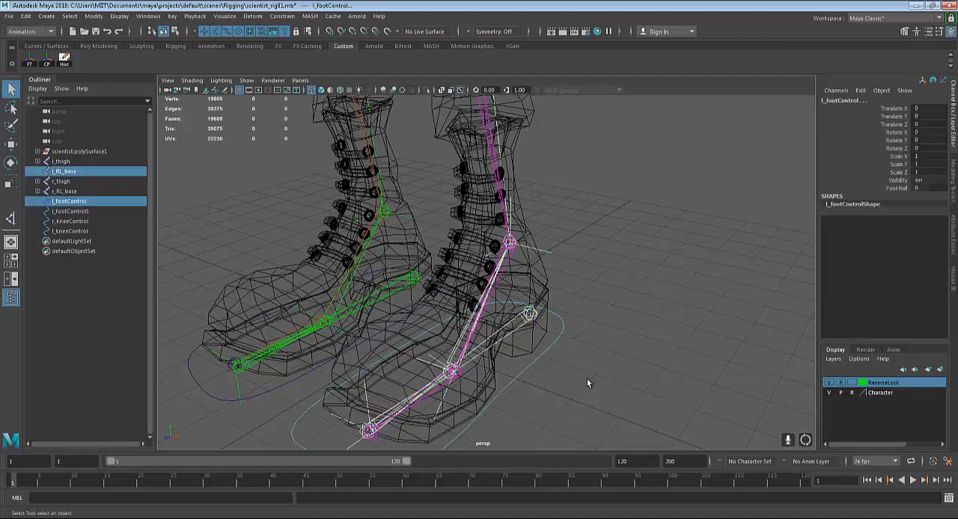
pyautogui.press('p')
pyautogui.click(611, 357)
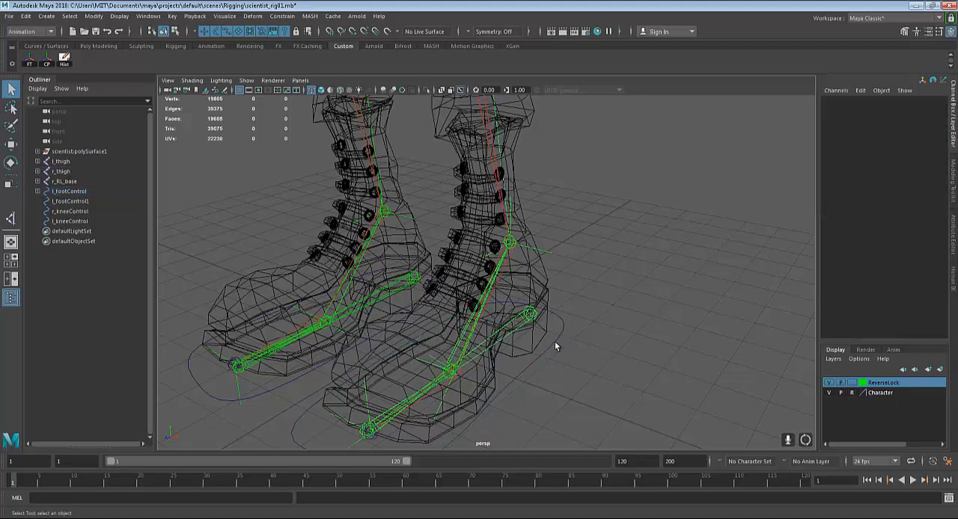
# Test the left foot rig by moving l_footControl up and forward to about Translate Y 2.745 and rotating it
pyautogui.click(555, 342)
pyautogui.moveTo(584, 366)
pyautogui.keyDown('alt'); pyautogui.mouseDown()
pyautogui.moveTo(573, 349)
pyautogui.moveTo(599, 392)
pyautogui.moveTo(578, 353)
pyautogui.mouseUp(); pyautogui.keyUp('alt')
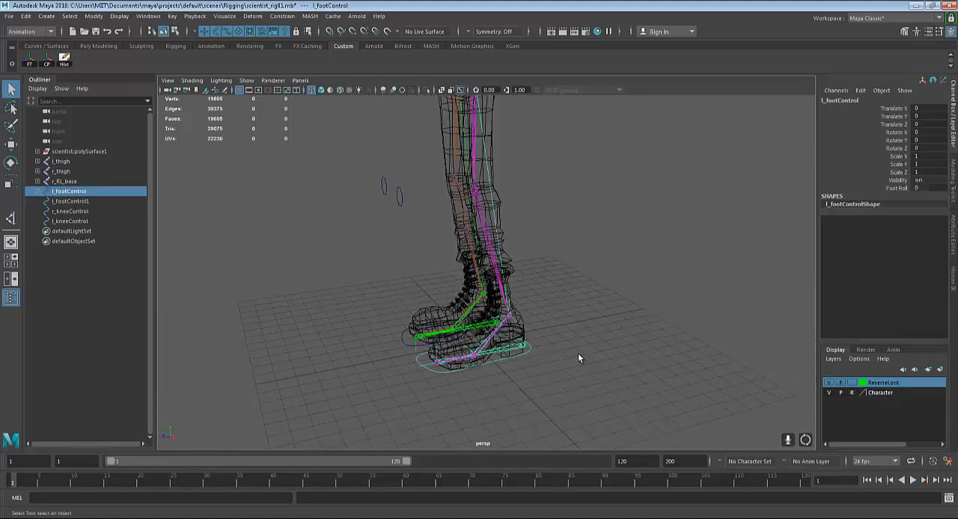
pyautogui.press('w')
pyautogui.moveTo(481, 316); pyautogui.dragTo(387, 241)
pyautogui.press('e')
pyautogui.click(407, 224)
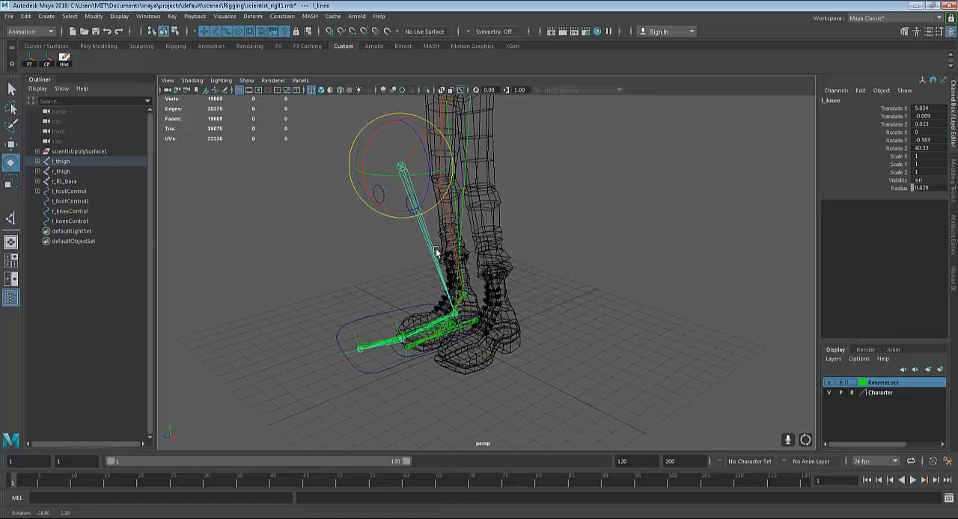
# Test the left knee direction by shifting l_kneeControl sideways, and undo the knee and foot control changes
pyautogui.press('q')
pyautogui.click(410, 209)
pyautogui.press('w')
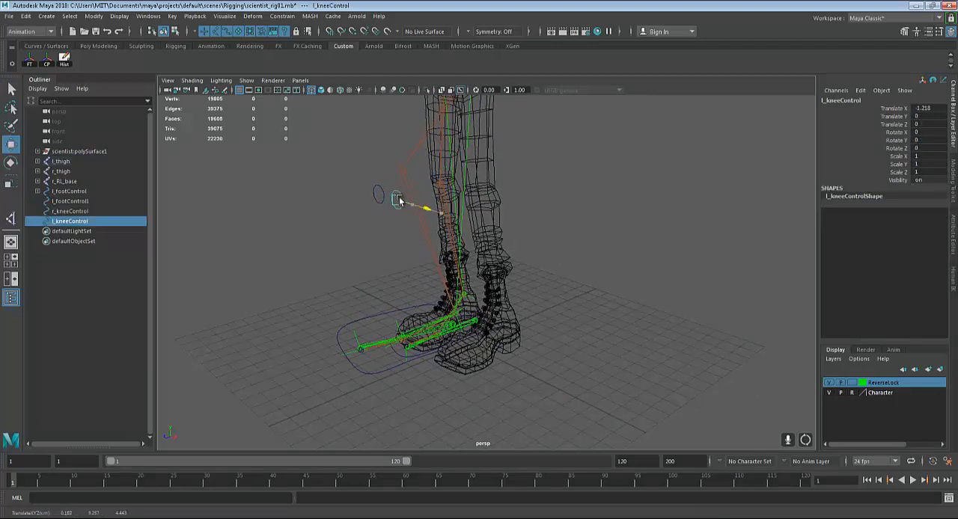
pyautogui.moveTo(411, 193); pyautogui.dragTo(430, 210)
pyautogui.hotkey('ctrl', 'z')
pyautogui.keyDown('alt'); pyautogui.moveTo(622, 293); pyautogui.dragTo(545, 296); pyautogui.keyUp('alt')
pyautogui.hotkey('ctrl', 'z')
pyautogui.hotkey('ctrl', 'z')
pyautogui.hotkey('ctrl', 'z')
pyautogui.hotkey('ctrl', 'z')
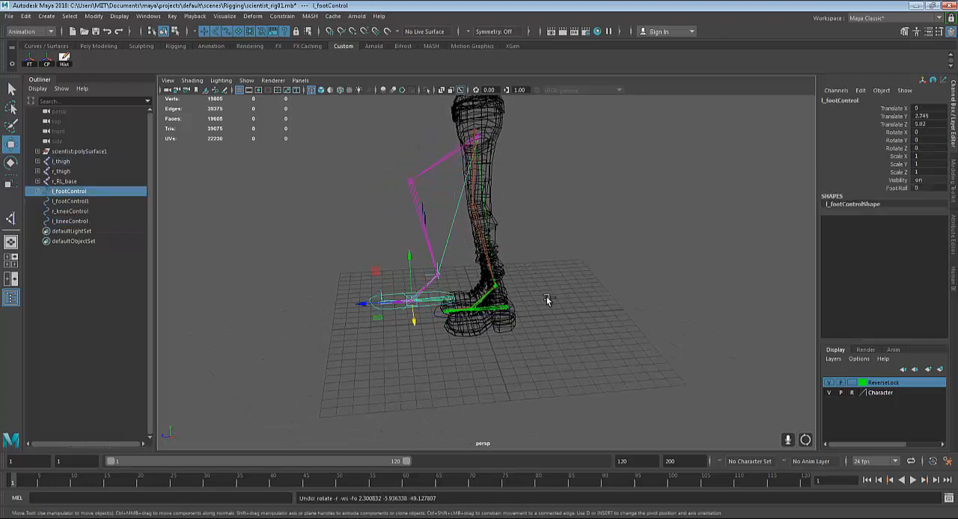
pyautogui.hotkey('ctrl', 'z')
# Try moving r_kneeControl and l_kneeControl together forward and sideways, and undo the moves
pyautogui.moveTo(382, 232); pyautogui.dragTo(440, 196)
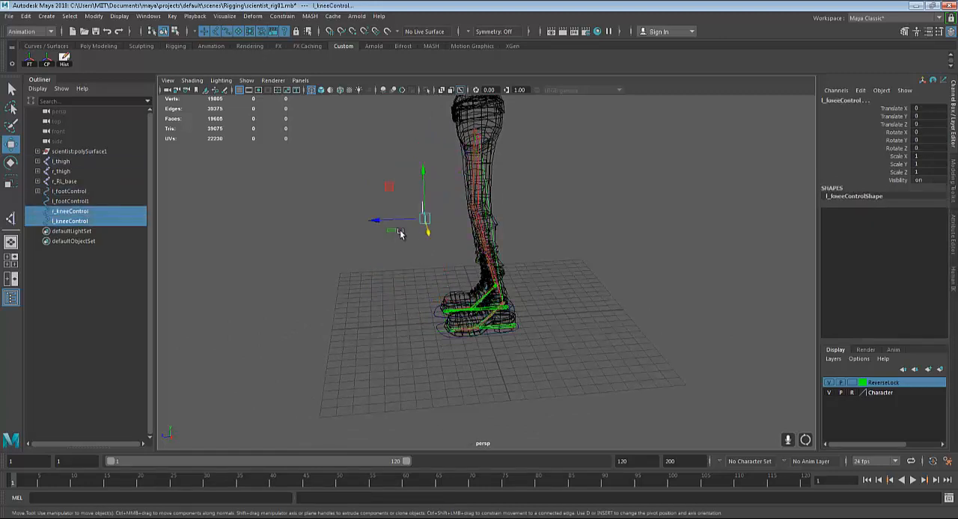
pyautogui.moveTo(383, 221); pyautogui.dragTo(367, 251)
pyautogui.hotkey('ctrl', 'z')
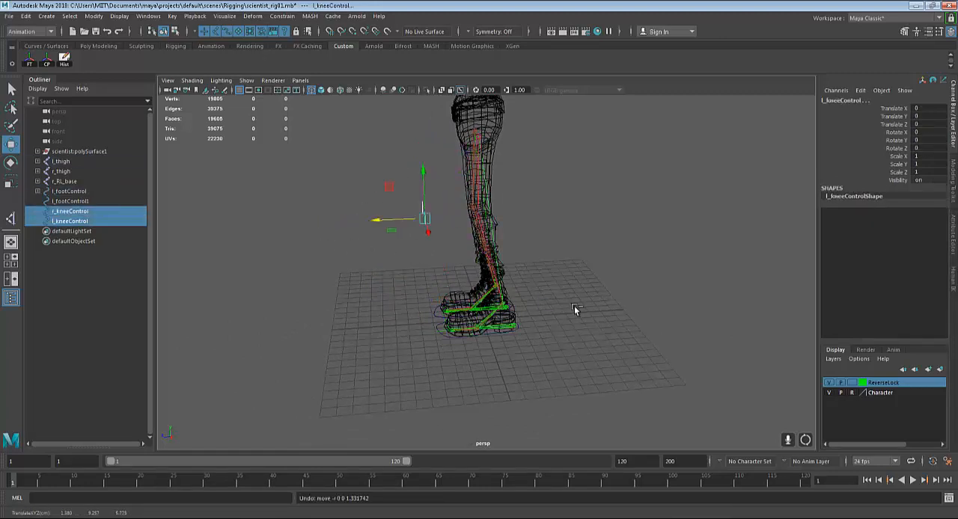
pyautogui.keyDown('alt'); pyautogui.moveTo(566, 343); pyautogui.dragTo(605, 345); pyautogui.keyUp('alt')
pyautogui.moveTo(384, 237); pyautogui.dragTo(317, 249)
pyautogui.hotkey('ctrl', 'z')
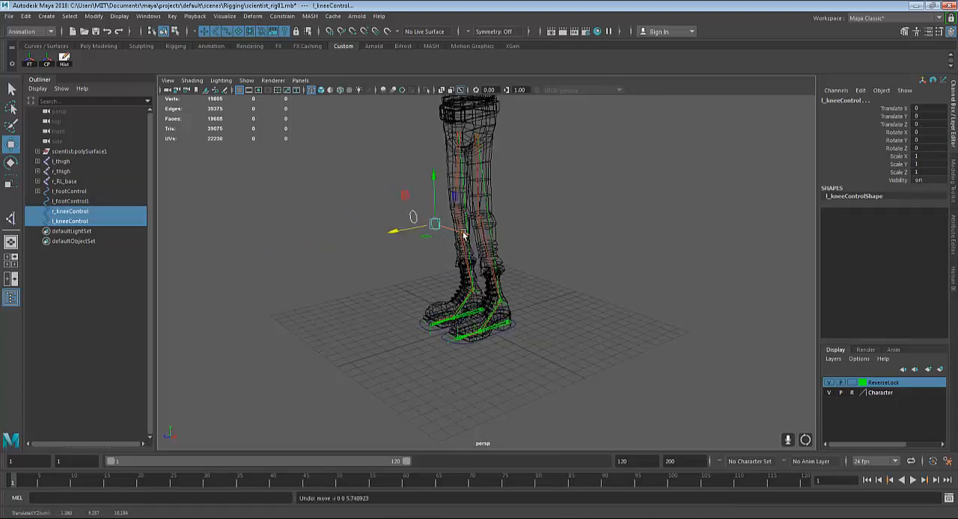
pyautogui.moveTo(453, 228); pyautogui.dragTo(533, 274)
pyautogui.hotkey('ctrl', 'z')
pyautogui.click(634, 317)
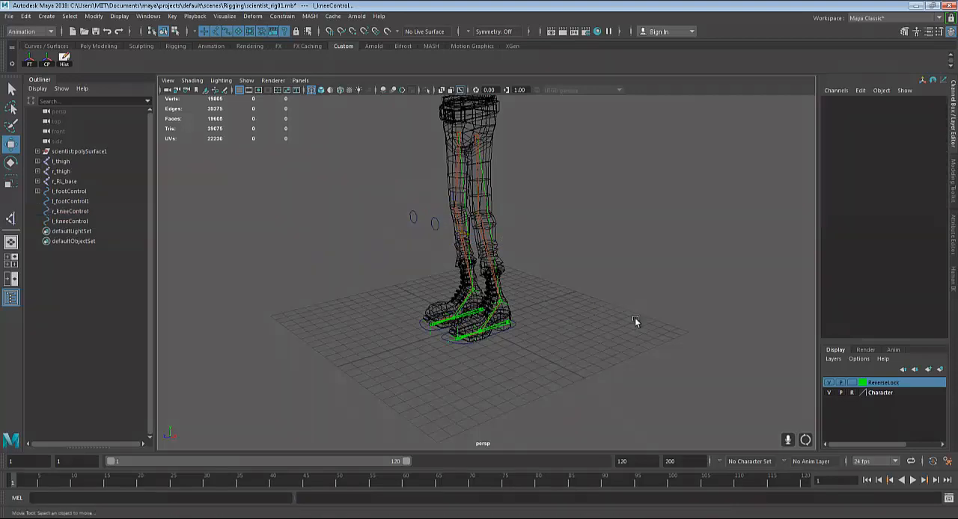
pyautogui.keyDown('alt'); pyautogui.moveTo(635, 318); pyautogui.dragTo(339, 239); pyautogui.keyUp('alt')
pyautogui.moveTo(362, 187); pyautogui.dragTo(426, 242)
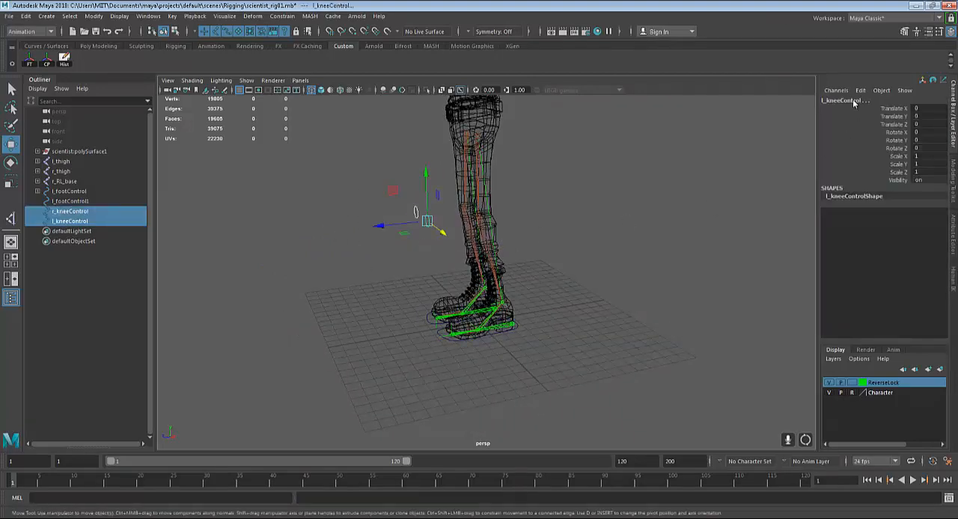
pyautogui.keyDown('alt'); pyautogui.moveTo(566, 305); pyautogui.dragTo(577, 282); pyautogui.keyUp('alt')
pyautogui.click(578, 282)
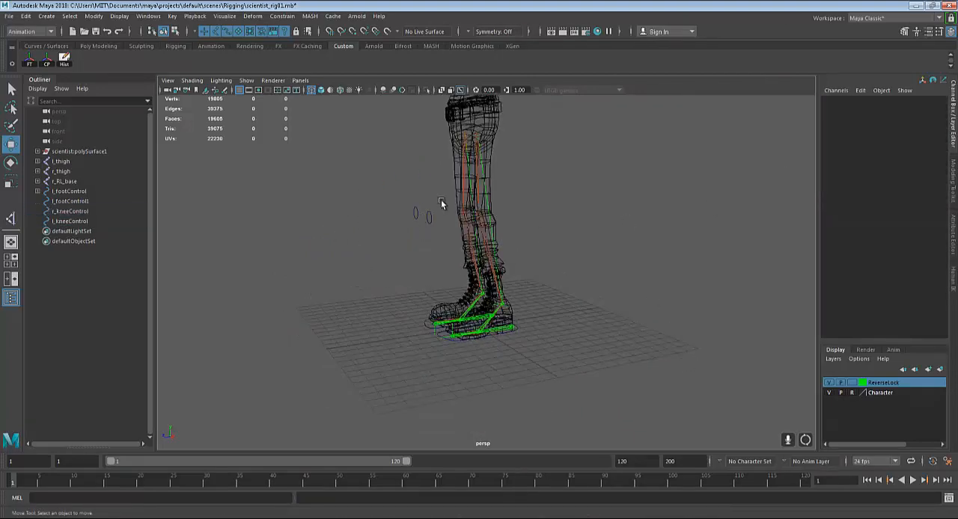
pyautogui.moveTo(394, 237); pyautogui.dragTo(395, 239)
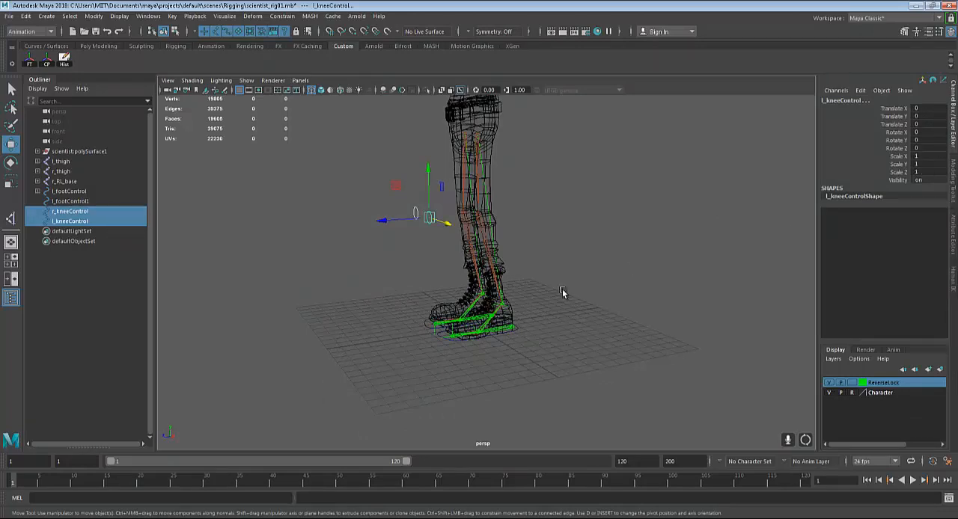
# Parent the right reverse foot chain's r_RL_base joint under the right foot curve, l_footControl1
pyautogui.scroll(3, 563, 293)
pyautogui.scroll(3, 567, 308)
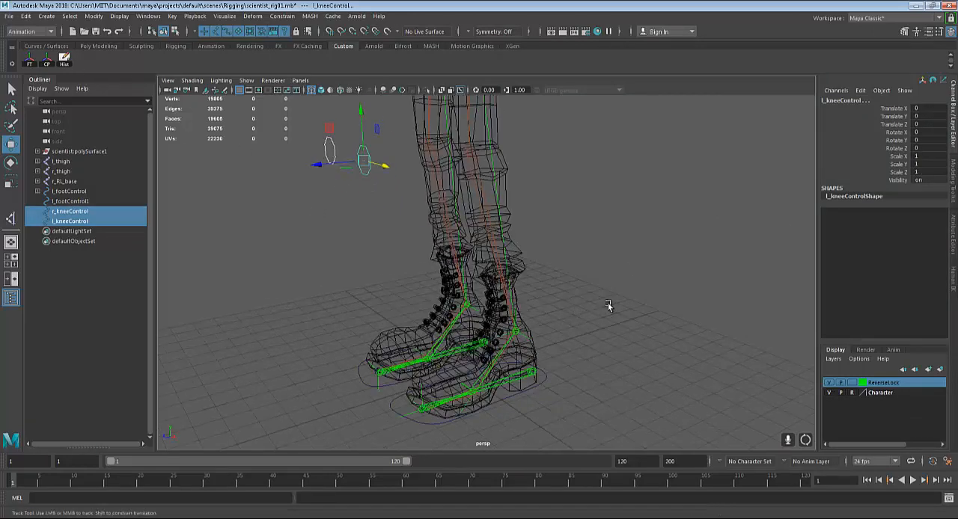
pyautogui.keyDown('alt'); pyautogui.moveTo(608, 303); pyautogui.dragTo(619, 307); pyautogui.keyUp('alt')
pyautogui.click(542, 373)
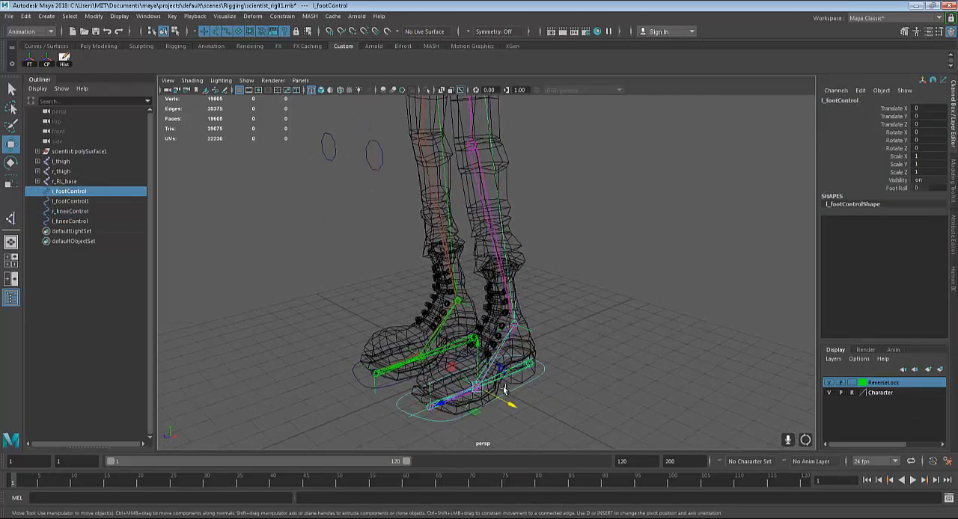
pyautogui.keyDown('alt'); pyautogui.moveTo(504, 386); pyautogui.dragTo(611, 355); pyautogui.keyUp('alt')
pyautogui.keyDown('alt'); pyautogui.moveTo(612, 355); pyautogui.dragTo(655, 348, button='middle'); pyautogui.keyUp('alt')
pyautogui.scroll(5, 601, 363)
pyautogui.scroll(3, 618, 341)
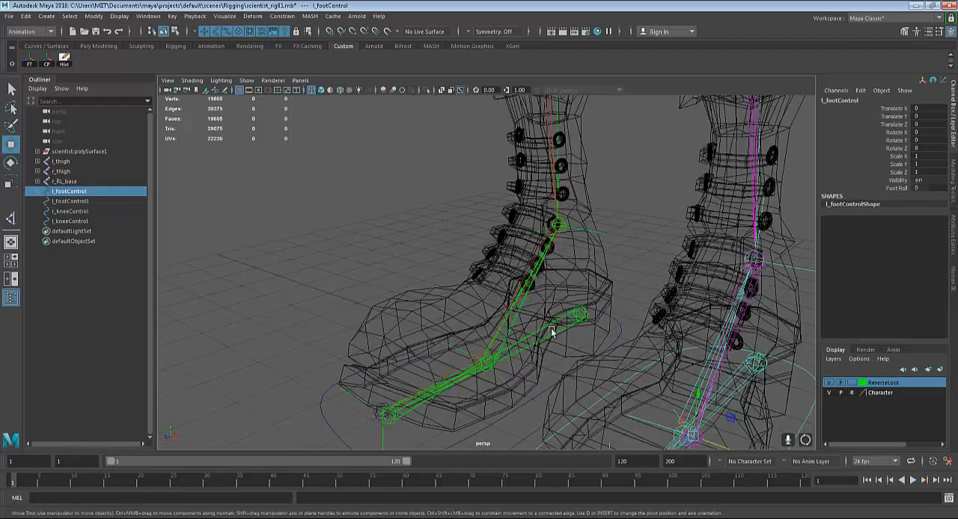
pyautogui.click(580, 315)
pyautogui.press('q')
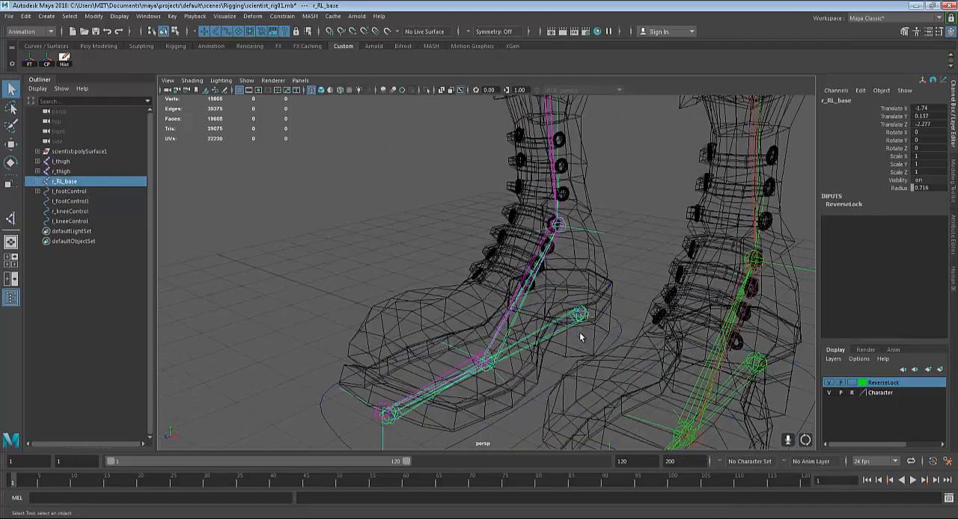
pyautogui.keyDown('shift'); pyautogui.click(624, 336); pyautogui.keyUp('shift')
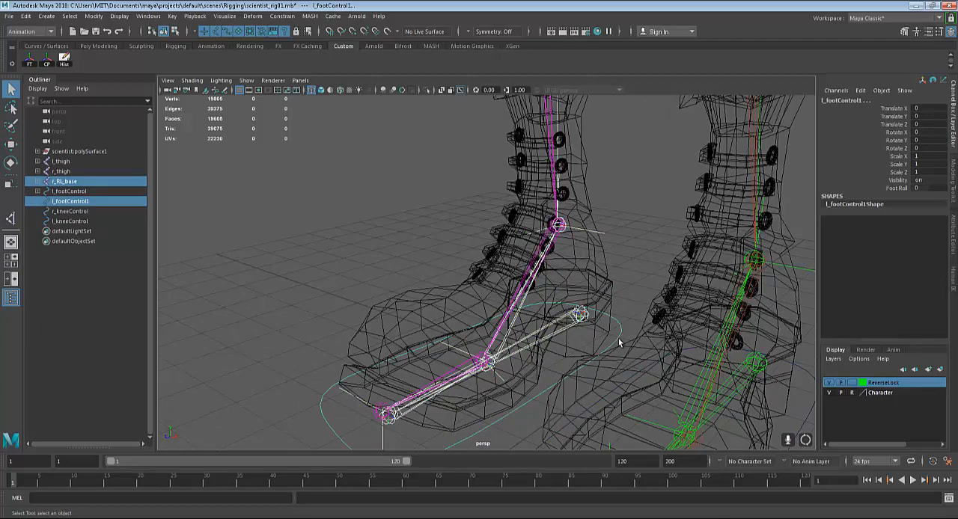
pyautogui.press('p')
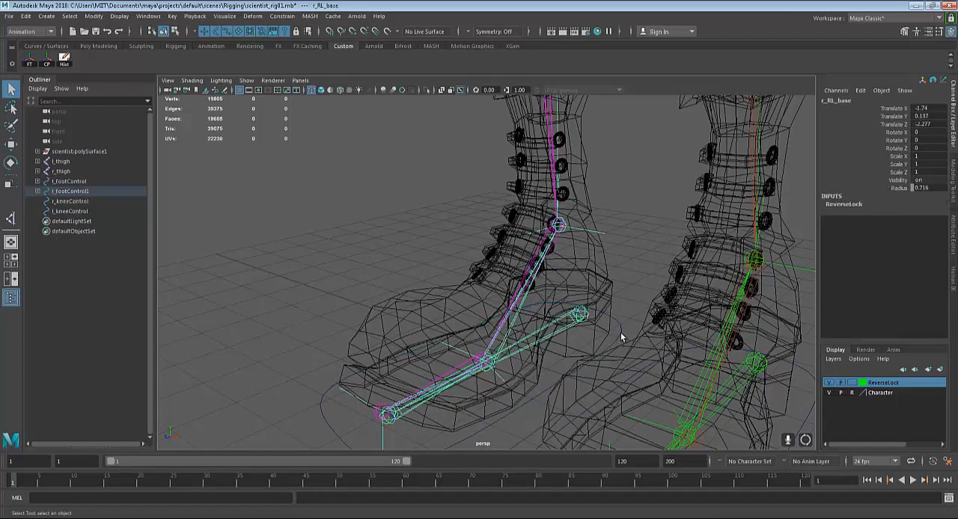
# Test the right foot rig by moving l_footControl1 forward, and undo the move
pyautogui.scroll(-4, 620, 332)
pyautogui.scroll(-5, 608, 342)
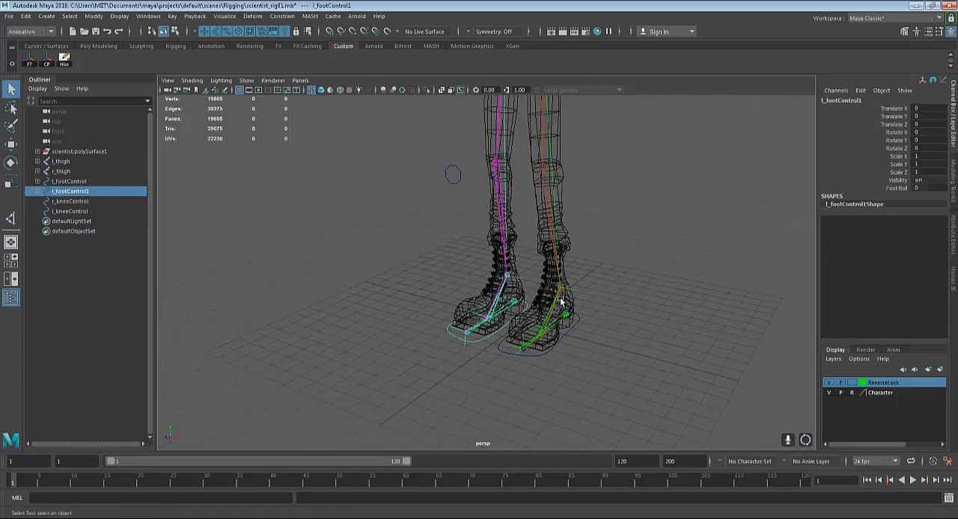
pyautogui.press('w')
pyautogui.moveTo(464, 318); pyautogui.dragTo(391, 302)
pyautogui.hotkey('ctrl', 'z')
pyautogui.hotkey('ctrl', 'z')
# Switch to the browser's bones anatomy image results and open the Visible Body human skeleton picture for reference
pyautogui.keyDown('alt'); pyautogui.moveTo(656, 257); pyautogui.dragTo(641, 292); pyautogui.keyUp('alt')
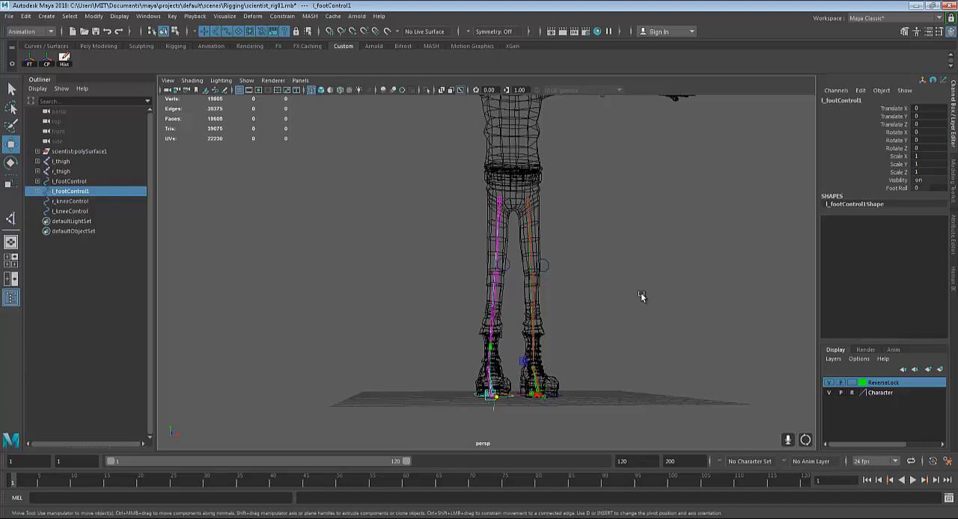
pyautogui.keyDown('alt'); pyautogui.moveTo(640, 293); pyautogui.dragTo(515, 309, button='right'); pyautogui.keyUp('alt')
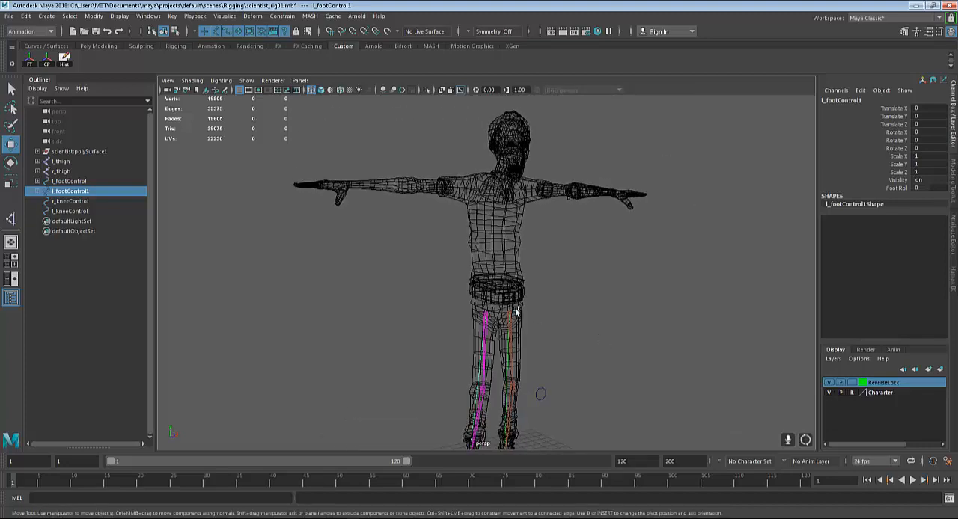
pyautogui.keyDown('alt'); pyautogui.moveTo(493, 219); pyautogui.dragTo(479, 262); pyautogui.keyUp('alt')
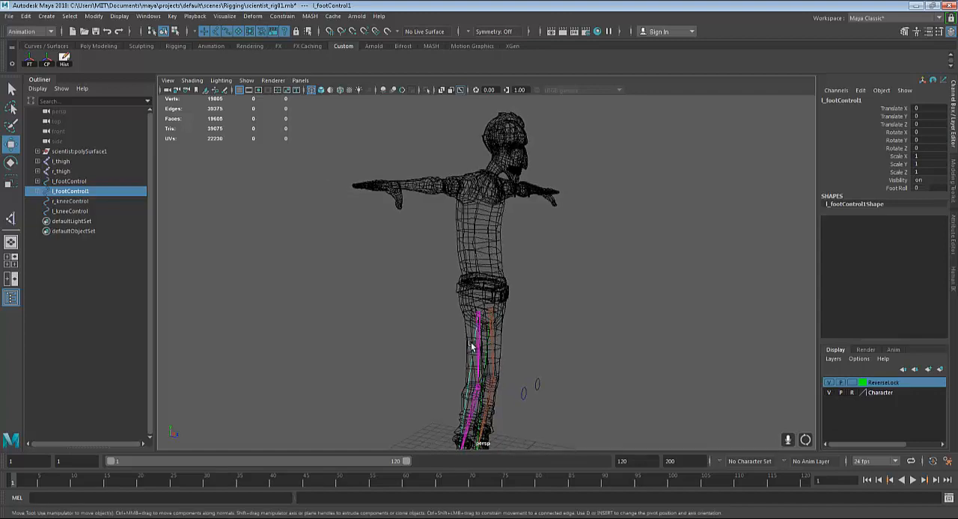
pyautogui.hotkey('alt', 'Tab')
pyautogui.scroll(2, 408, 411)
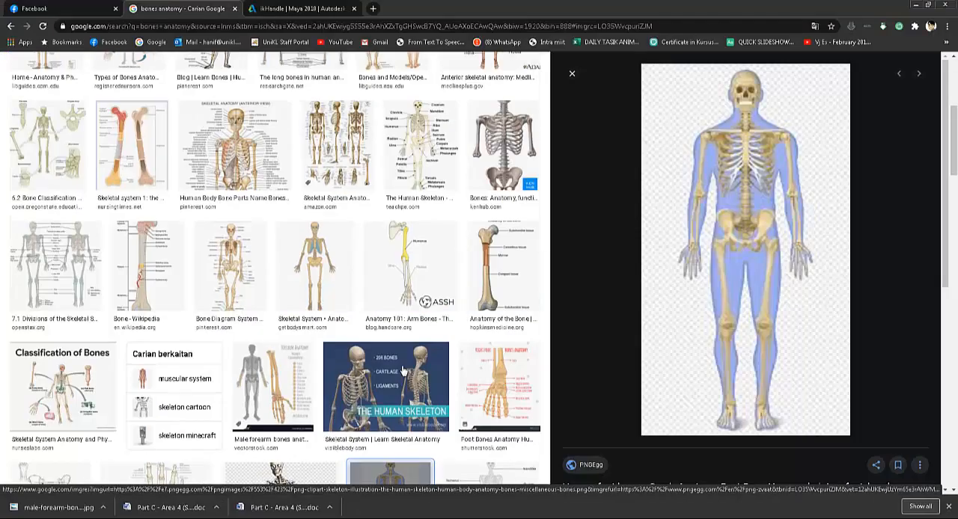
pyautogui.click(391, 373)
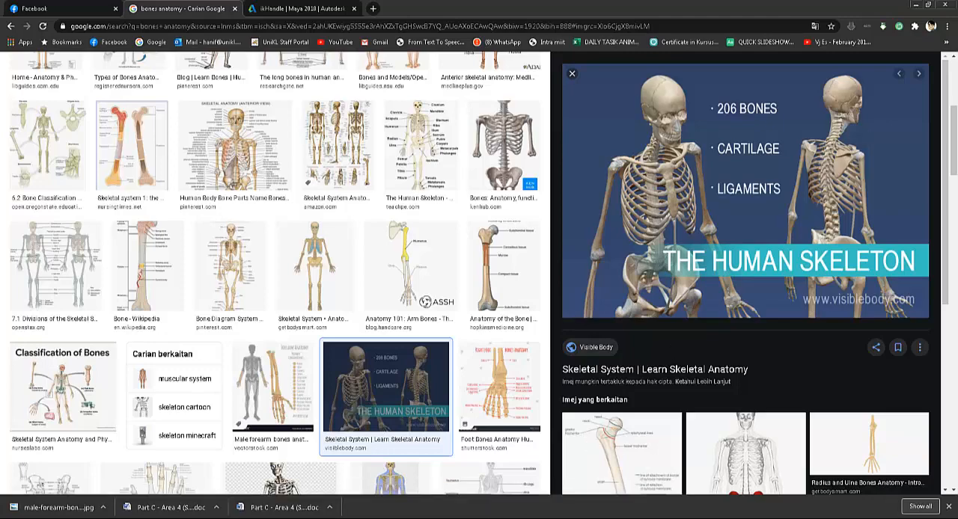
# Return to the scientist_rig01 scene in Maya and examine the character's waist, torso and arms
pyautogui.click(355, 516)
pyautogui.keyDown('alt'); pyautogui.moveTo(402, 315); pyautogui.dragTo(402, 270); pyautogui.keyUp('alt')
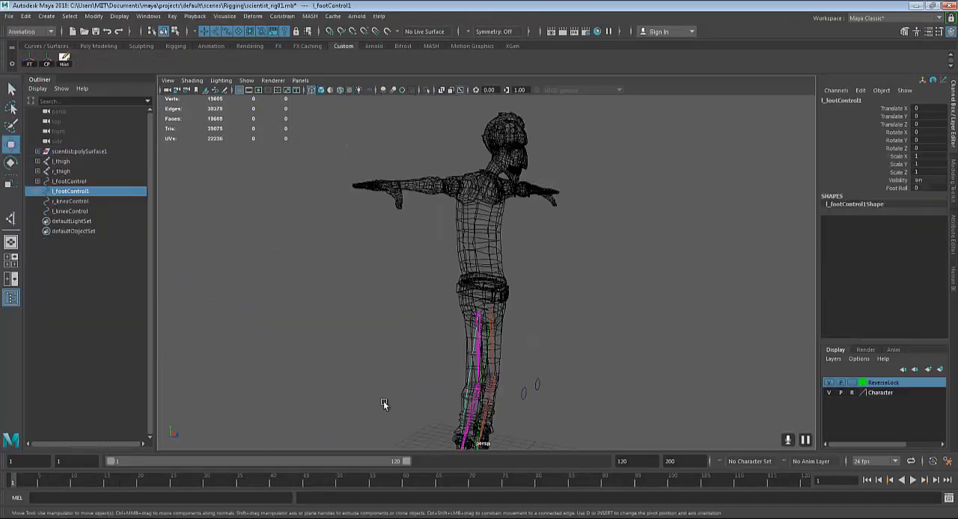
pyautogui.keyDown('alt'); pyautogui.moveTo(385, 404); pyautogui.dragTo(432, 329); pyautogui.keyUp('alt')
pyautogui.scroll(4, 491, 364)
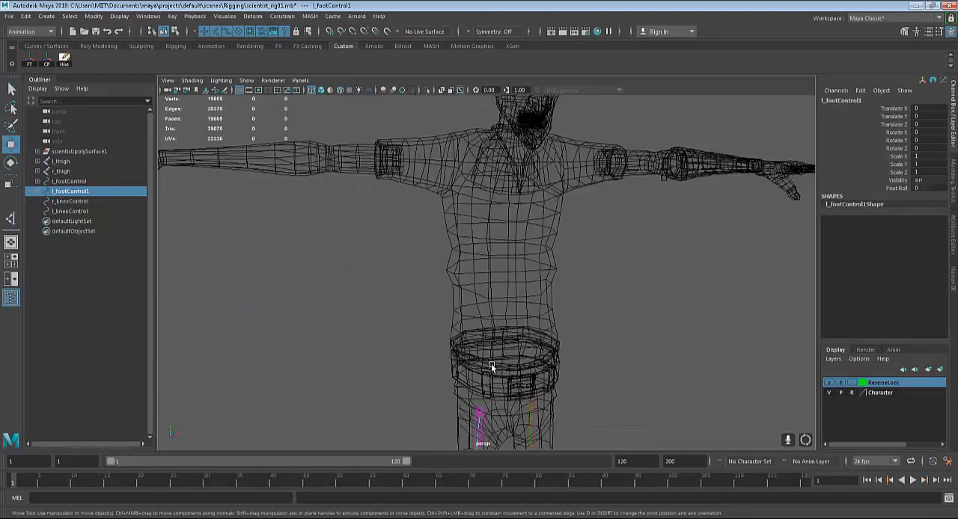
pyautogui.scroll(-1, 531, 402)
pyautogui.keyDown('alt'); pyautogui.moveTo(601, 376); pyautogui.dragTo(547, 284); pyautogui.keyUp('alt')
pyautogui.scroll(-4, 590, 374)
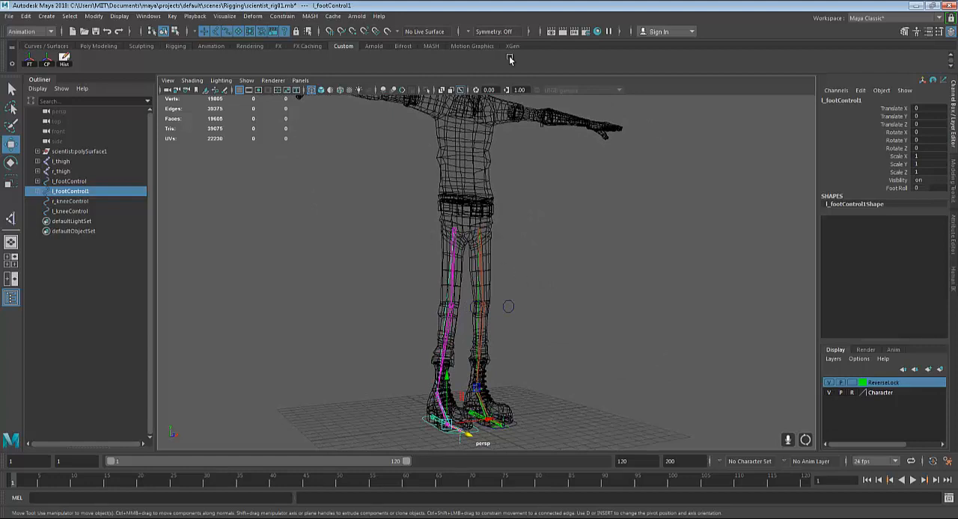
pyautogui.keyDown('alt'); pyautogui.moveTo(544, 188); pyautogui.dragTo(558, 256); pyautogui.keyUp('alt')
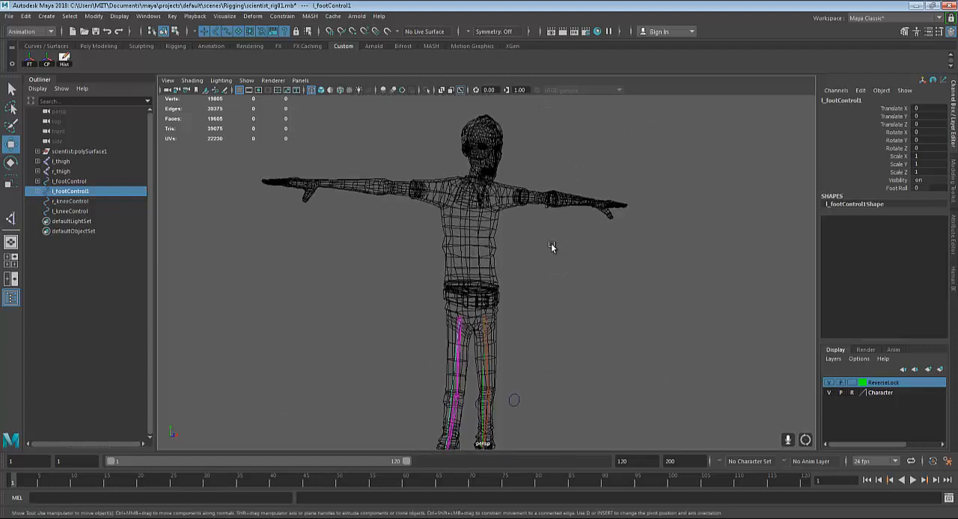